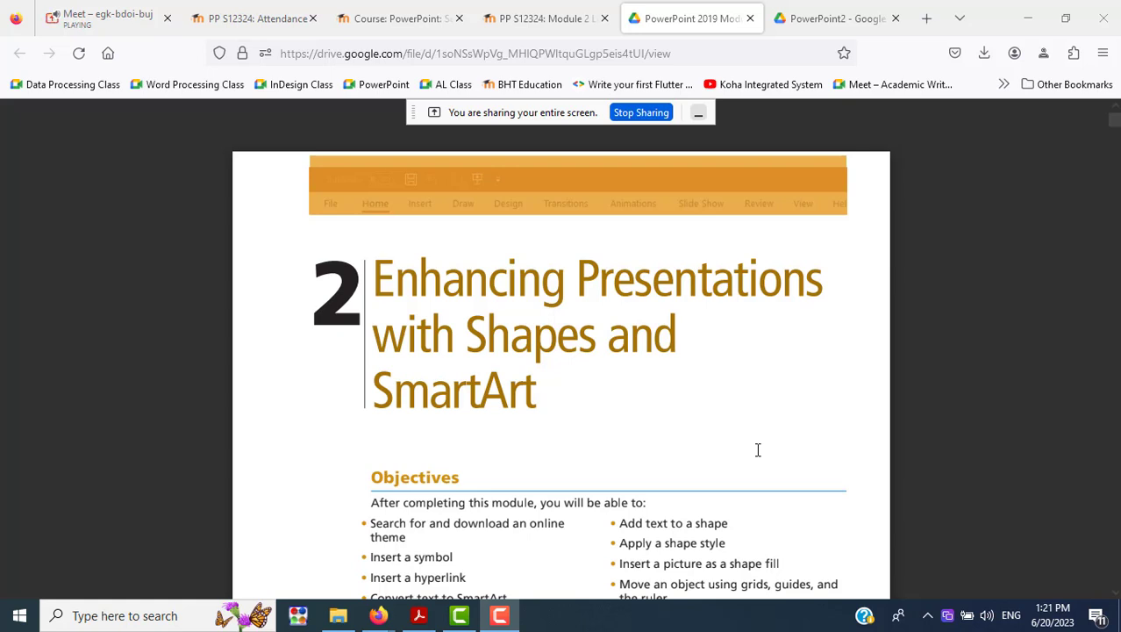
Scroll the Module 2 Lesson PDF from its title down to the Objectives and Introduction.
{"action": "scroll", "coordinate": [757, 450], "scroll_direction": "down", "scroll_amount": 2}
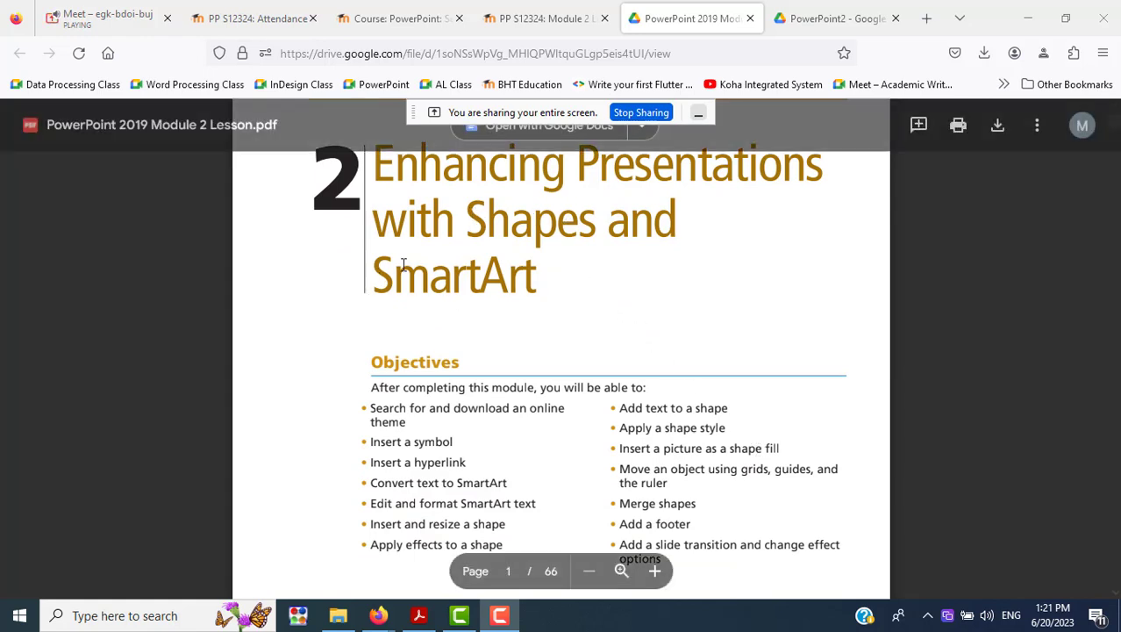
{"action": "scroll", "coordinate": [804, 348], "scroll_direction": "up", "scroll_amount": 2}
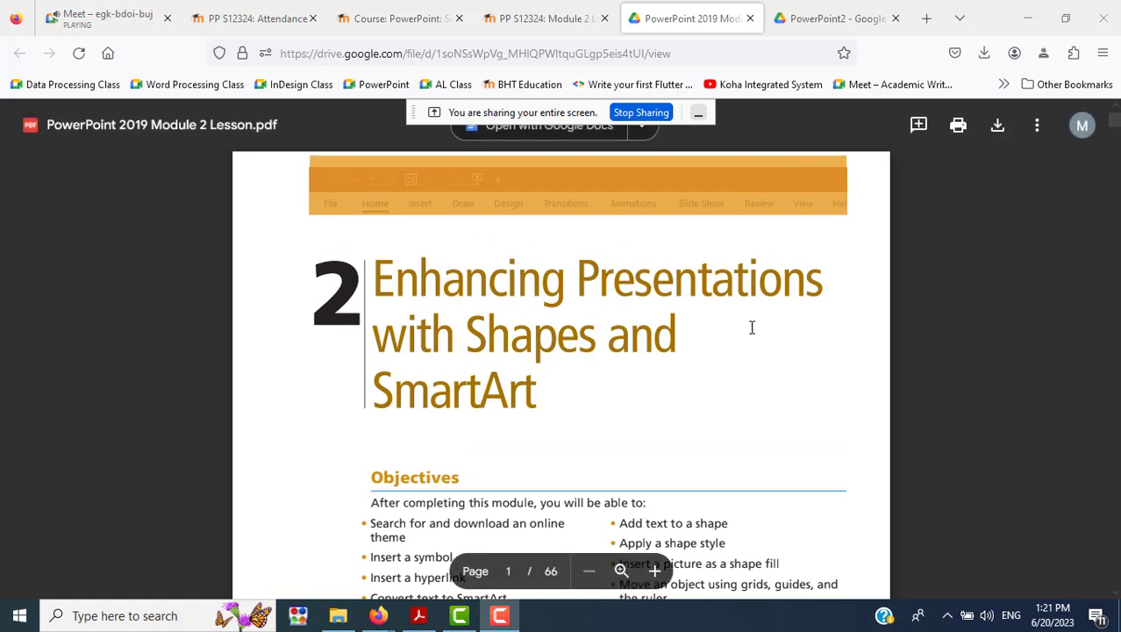
{"action": "scroll", "coordinate": [761, 328], "scroll_direction": "down", "scroll_amount": 4}
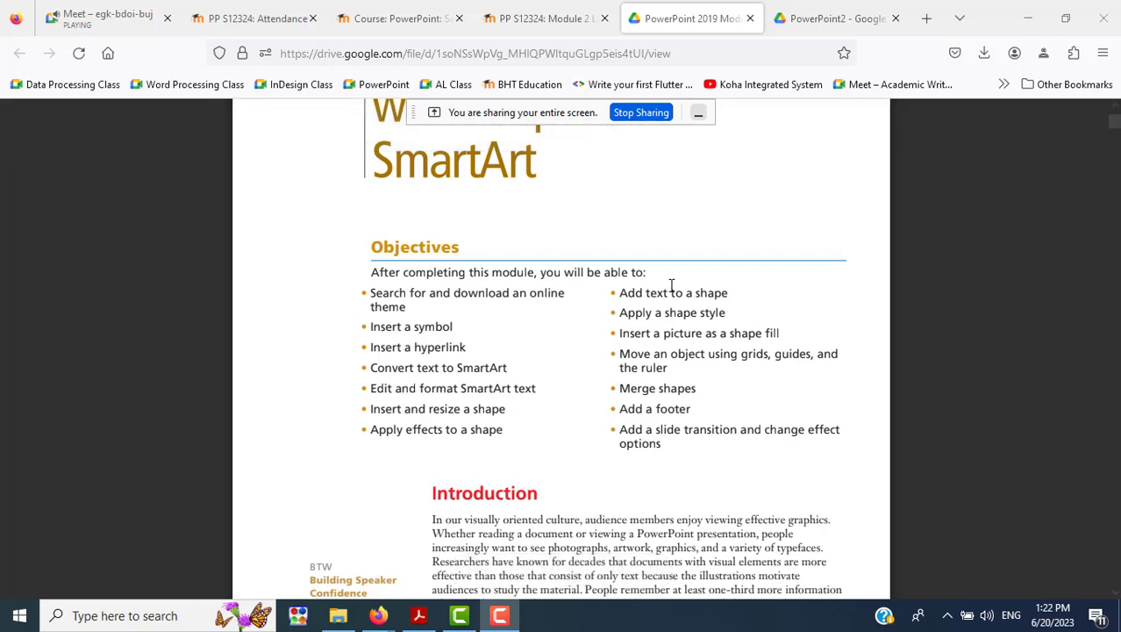
{"action": "scroll", "coordinate": [671, 285], "scroll_direction": "down", "scroll_amount": 1}
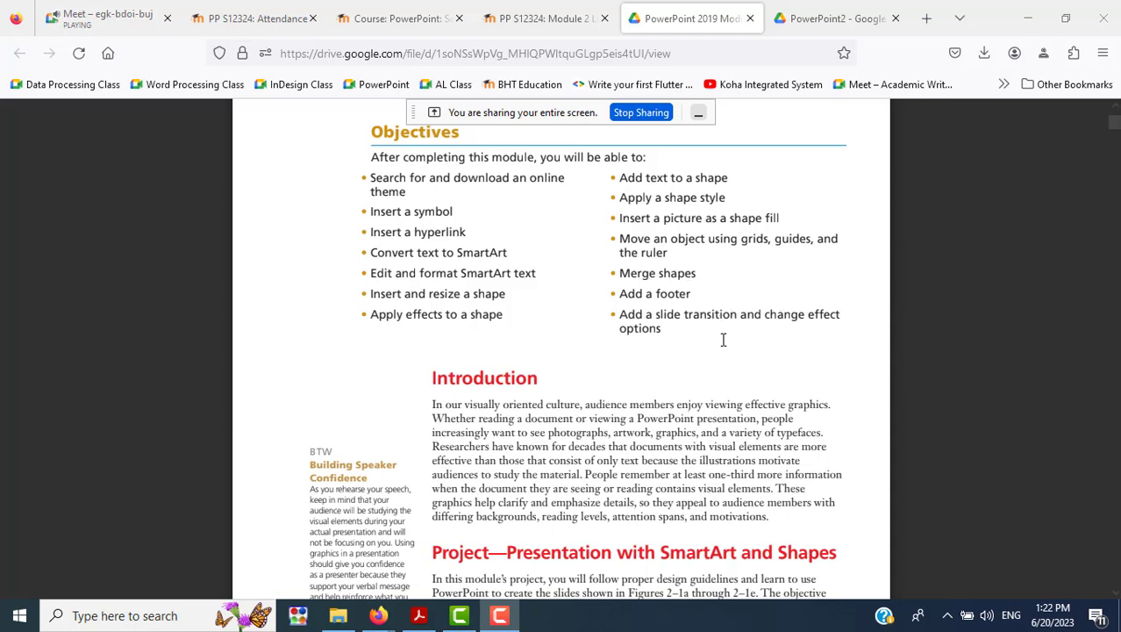
Page past Figure 2-1 to page 4's online-theme search steps, then open Windows search.
{"action": "scroll", "coordinate": [724, 339], "scroll_direction": "down", "scroll_amount": 4}
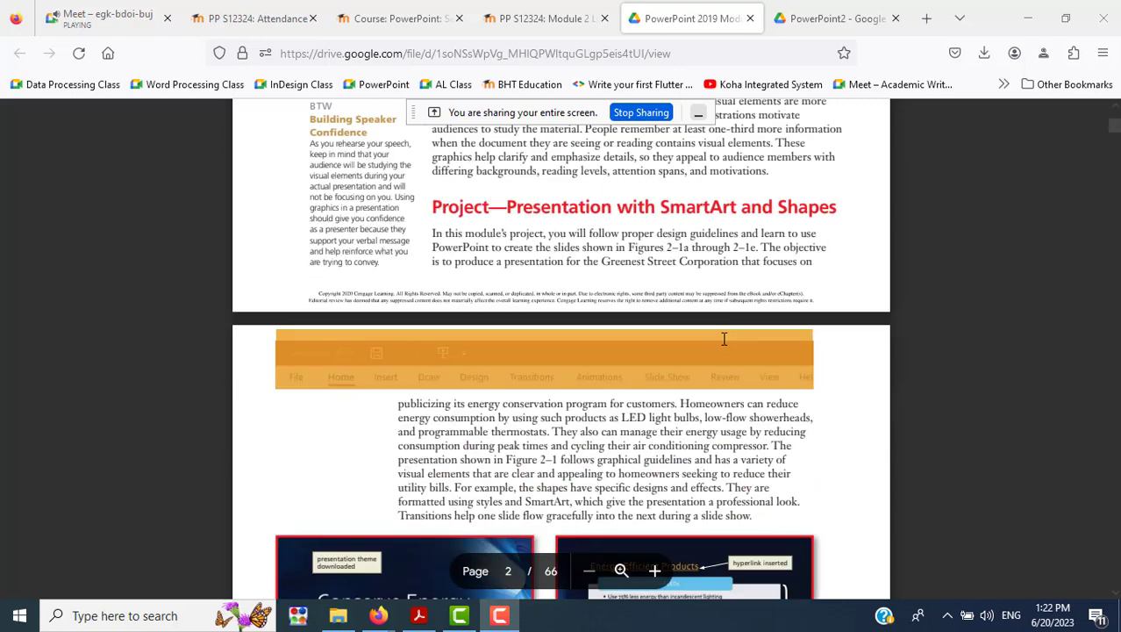
{"action": "scroll", "coordinate": [724, 339], "scroll_direction": "down", "scroll_amount": 4}
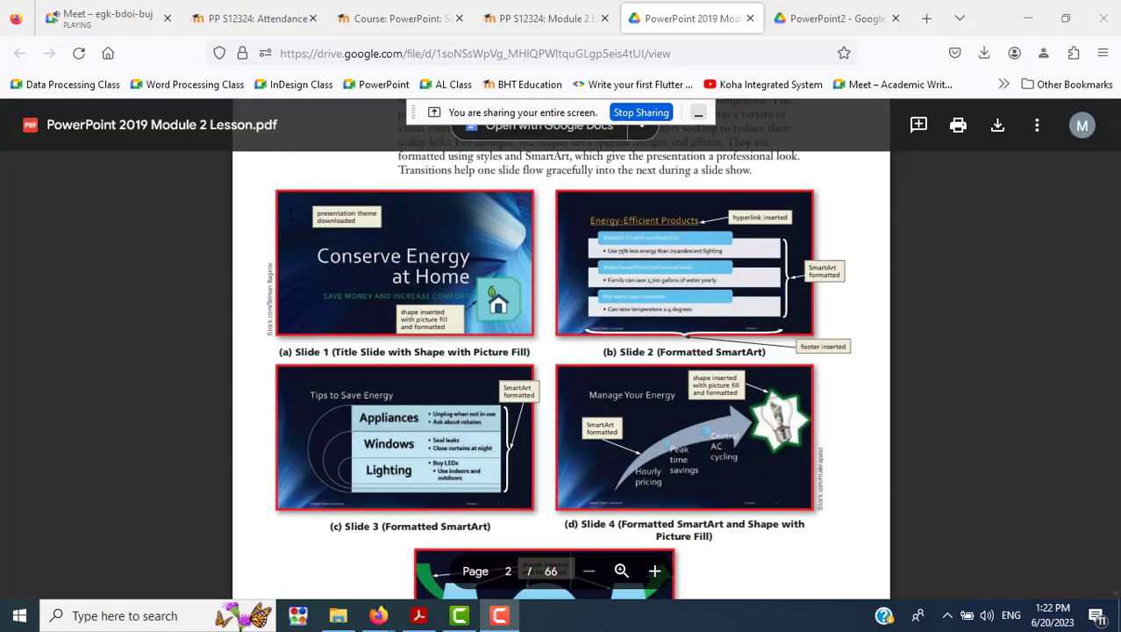
{"action": "scroll", "coordinate": [649, 390], "scroll_direction": "down", "scroll_amount": 3}
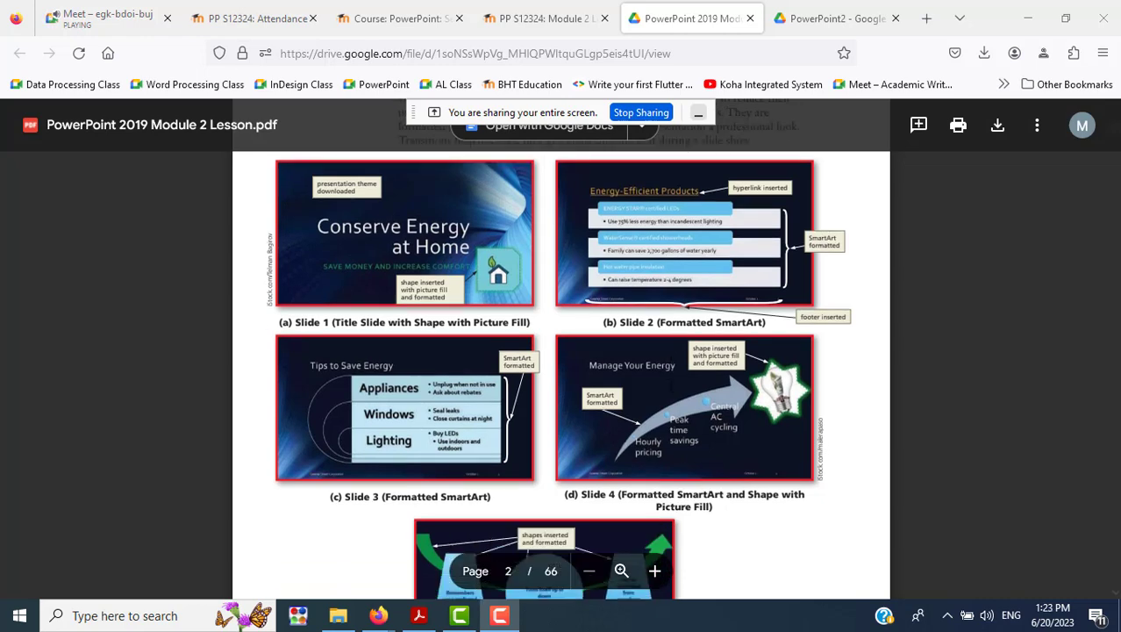
{"action": "scroll", "coordinate": [626, 401], "scroll_direction": "up", "scroll_amount": 1}
{"action": "scroll", "coordinate": [627, 400], "scroll_direction": "up", "scroll_amount": 1}
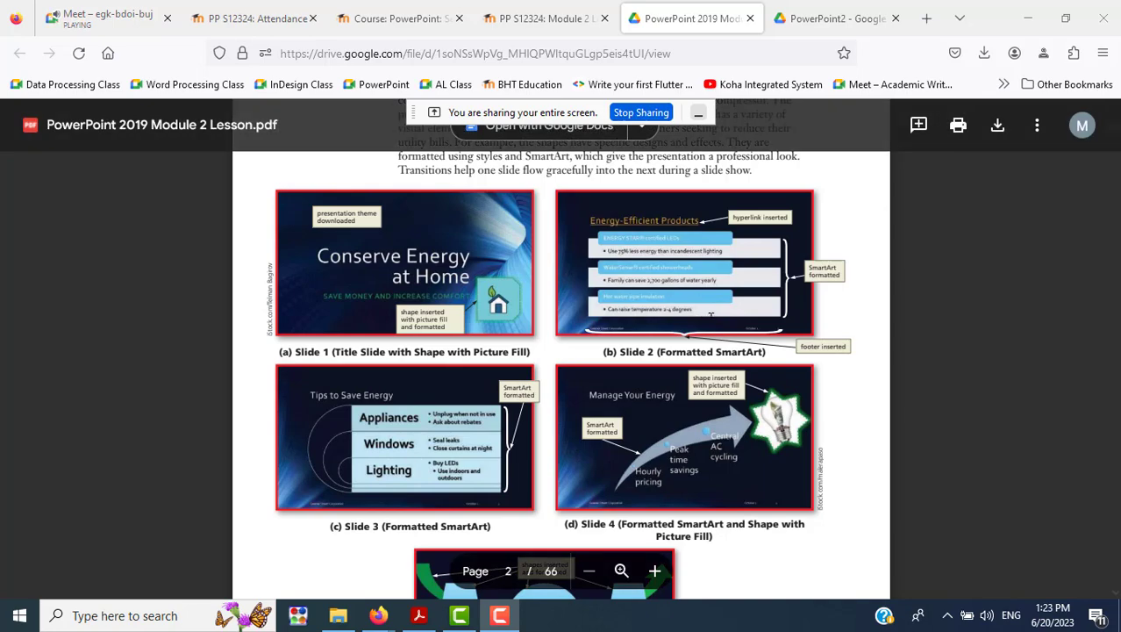
{"action": "scroll", "coordinate": [632, 333], "scroll_direction": "down", "scroll_amount": 5}
{"action": "scroll", "coordinate": [553, 355], "scroll_direction": "down", "scroll_amount": 2}
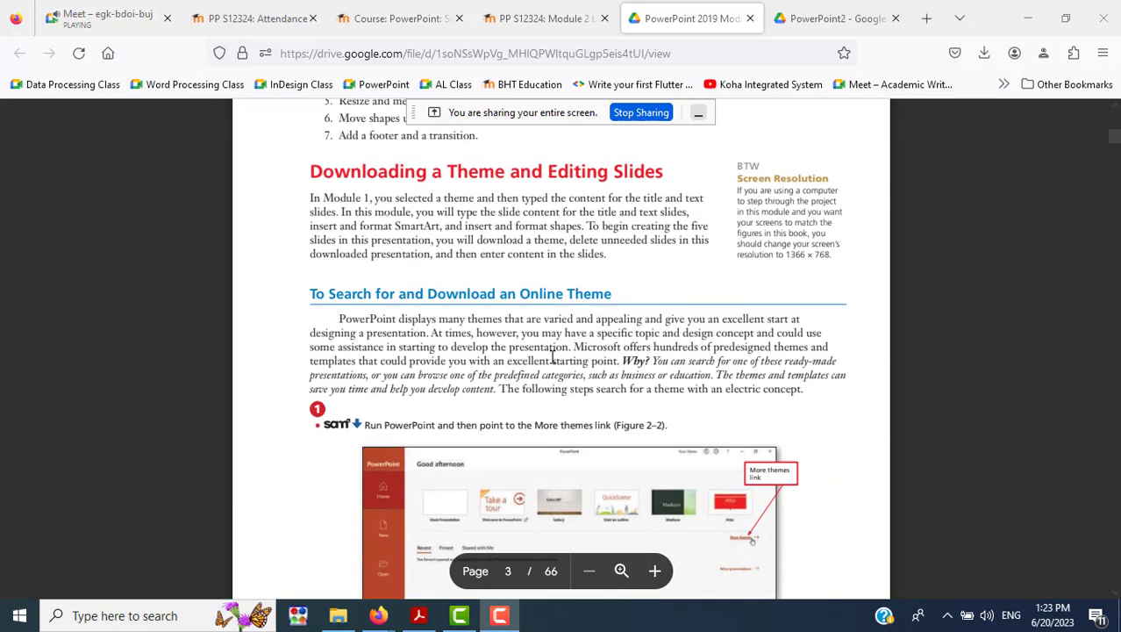
{"action": "scroll", "coordinate": [717, 330], "scroll_direction": "down", "scroll_amount": 3}
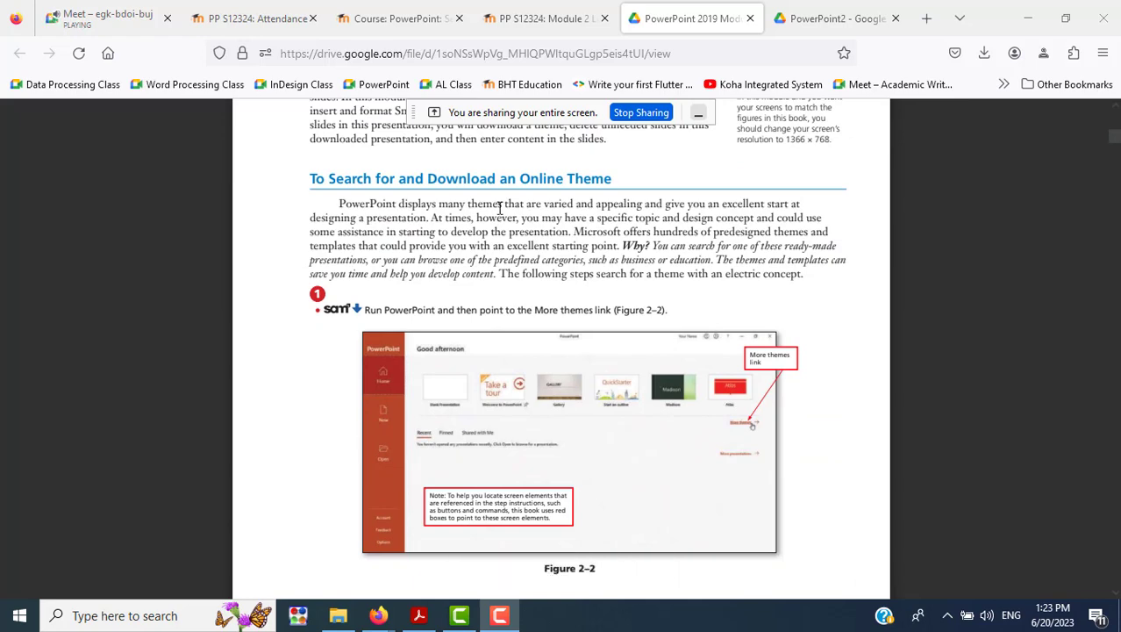
{"action": "scroll", "coordinate": [781, 267], "scroll_direction": "down", "scroll_amount": 5}
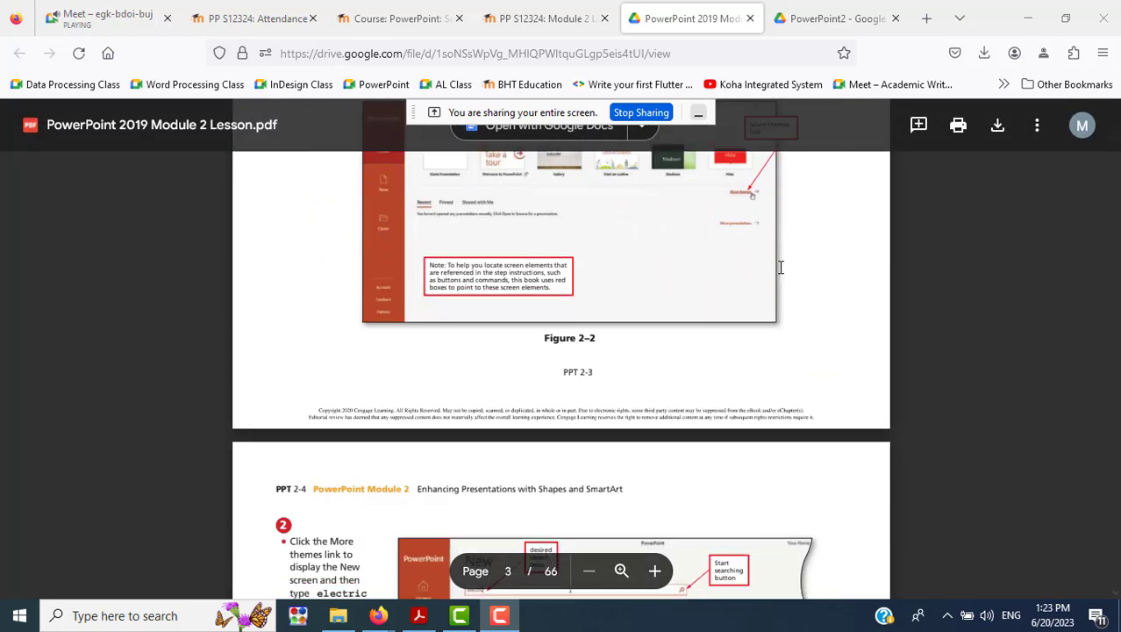
{"action": "scroll", "coordinate": [781, 267], "scroll_direction": "down", "scroll_amount": 5}
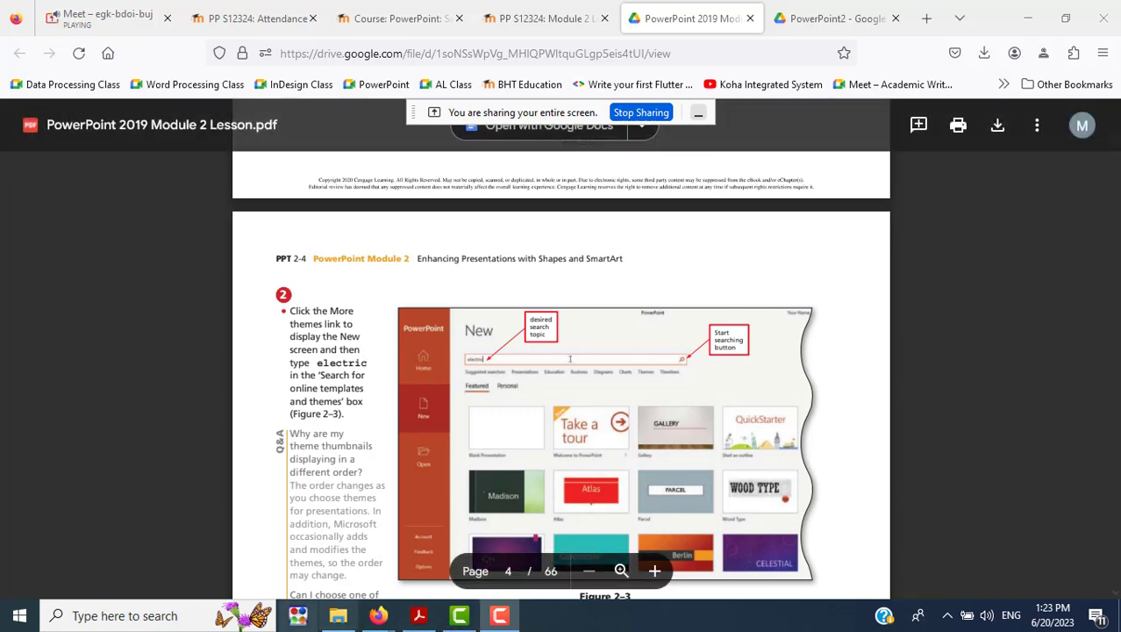
{"action": "left_click", "coordinate": [200, 617]}
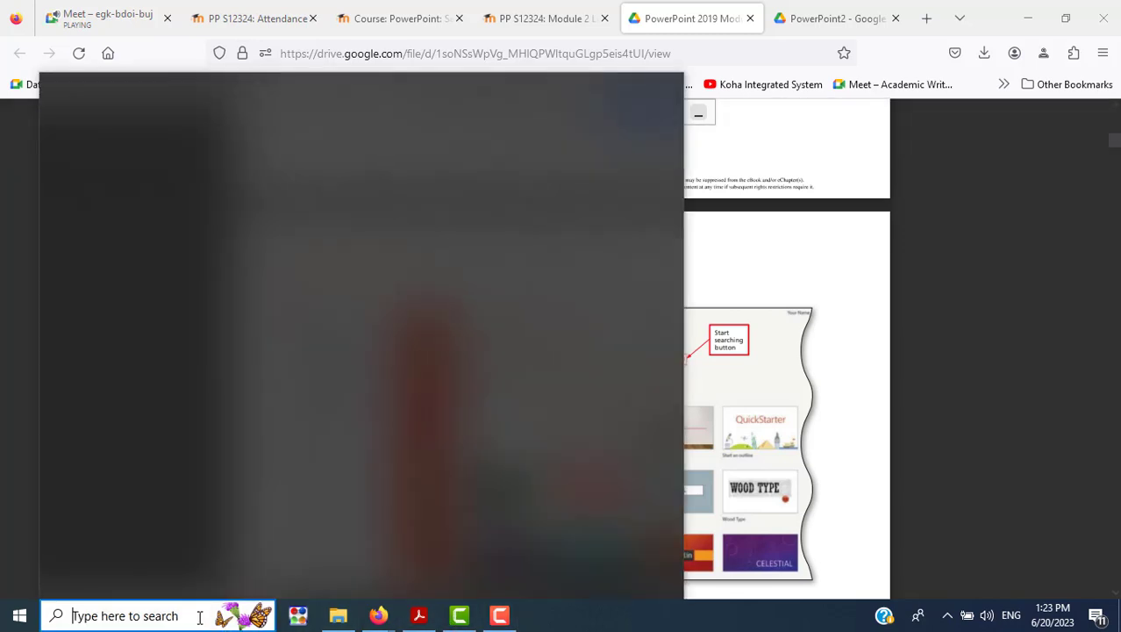
Search Windows for 'power' and launch PowerPoint 2019 from Best match.
{"action": "type", "text": "po"}
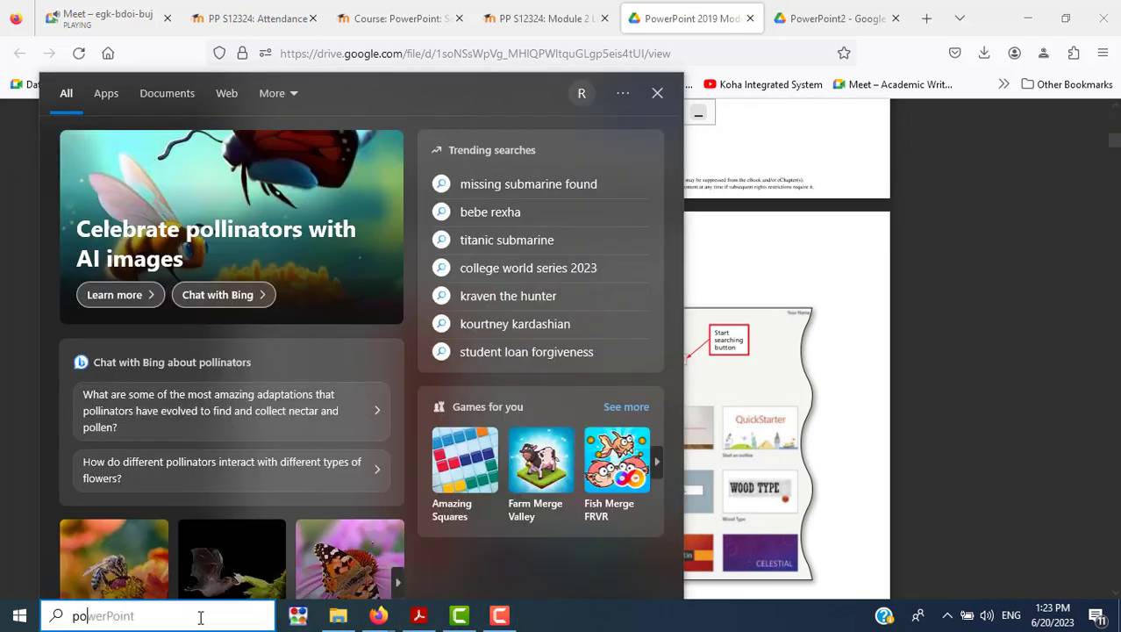
{"action": "type", "text": "wer"}
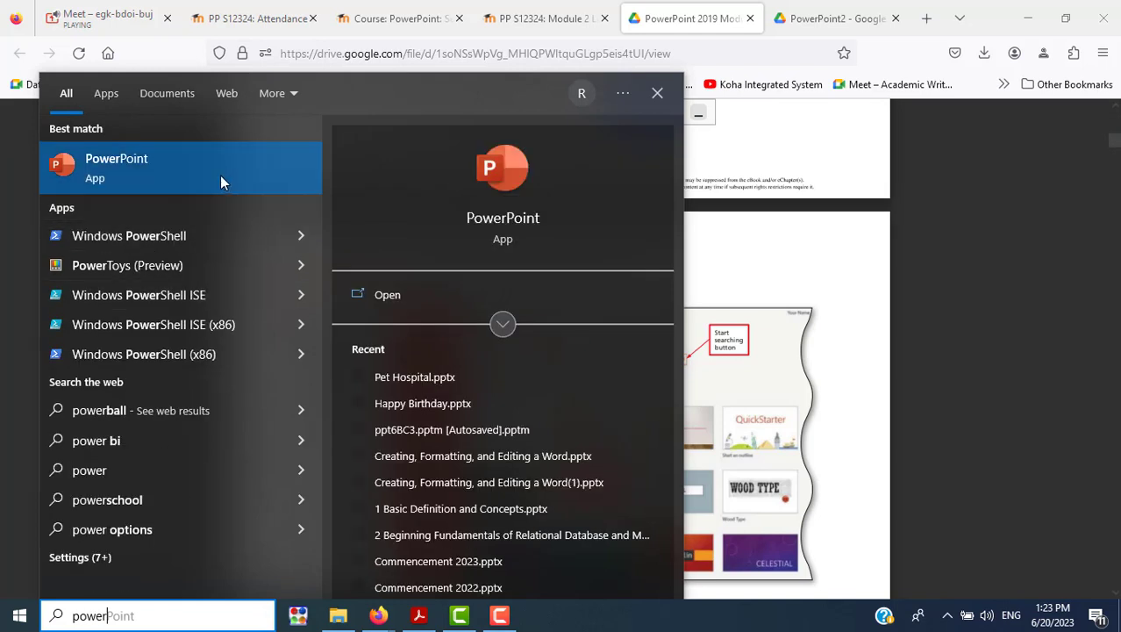
{"action": "left_click", "coordinate": [220, 178]}
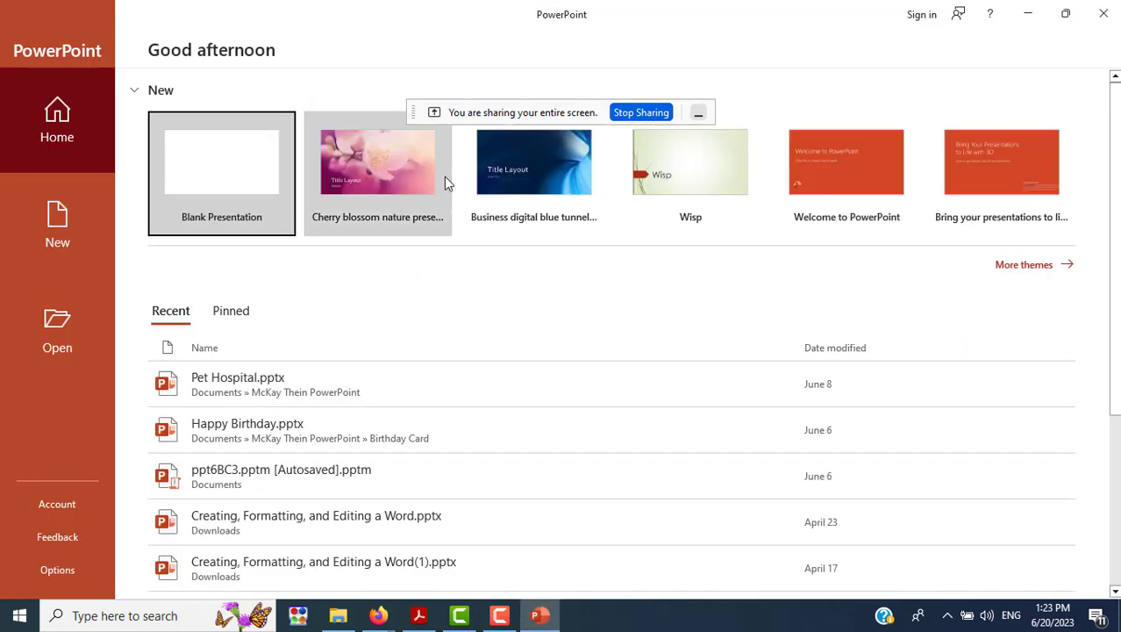
Hide the screen-sharing bar and open PowerPoint's New template gallery.
{"action": "left_click", "coordinate": [698, 117]}
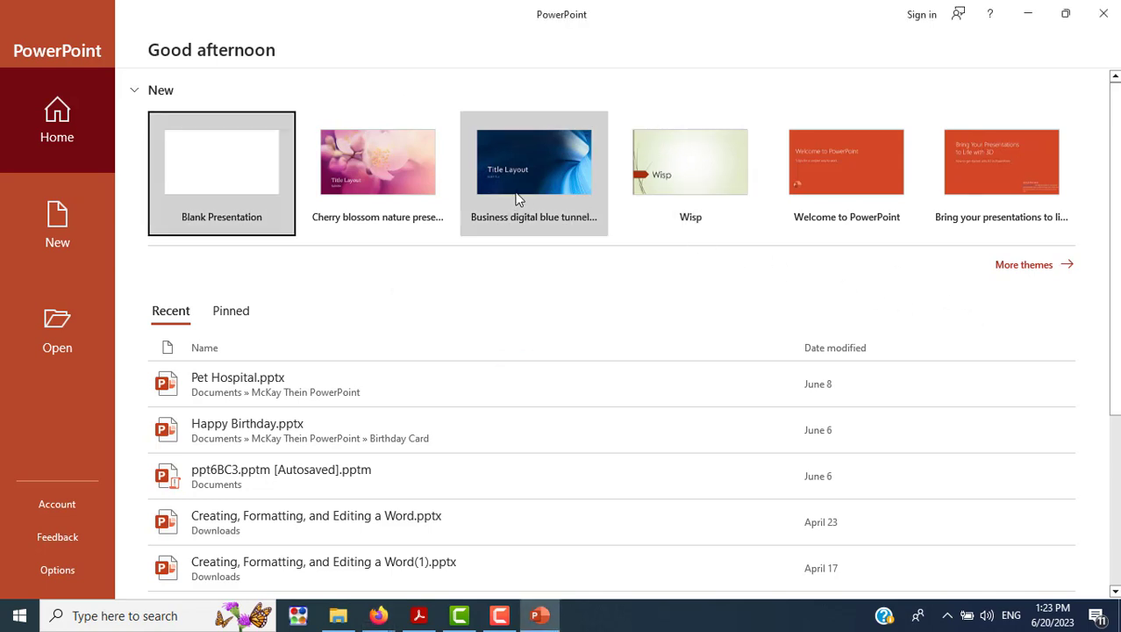
{"action": "scroll", "coordinate": [653, 323], "scroll_direction": "down", "scroll_amount": 3}
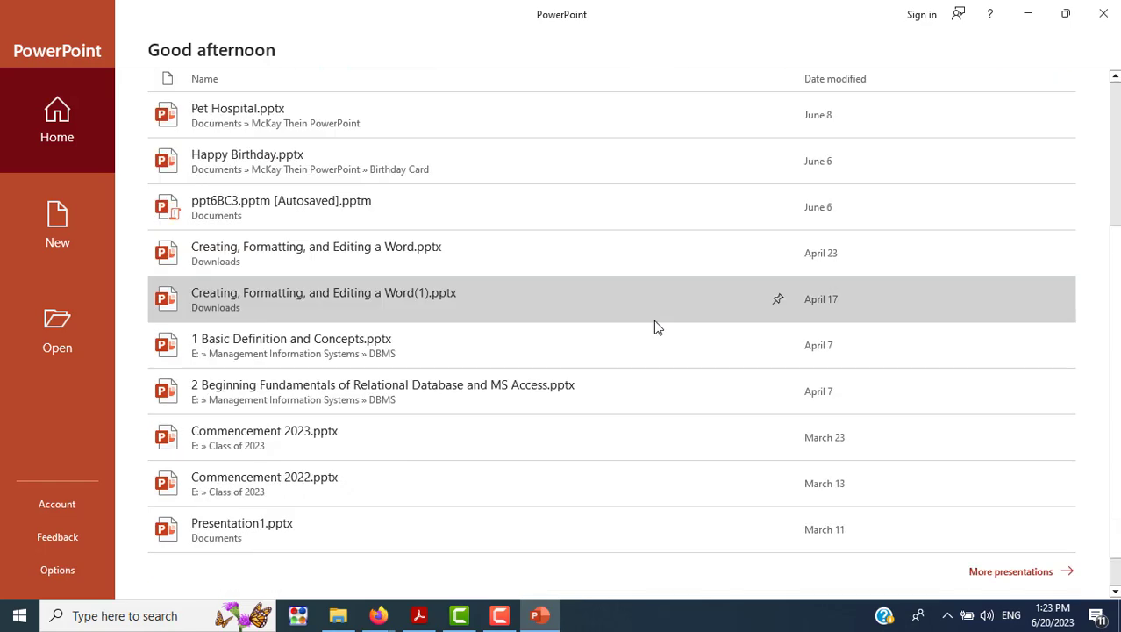
{"action": "scroll", "coordinate": [654, 323], "scroll_direction": "up", "scroll_amount": 3}
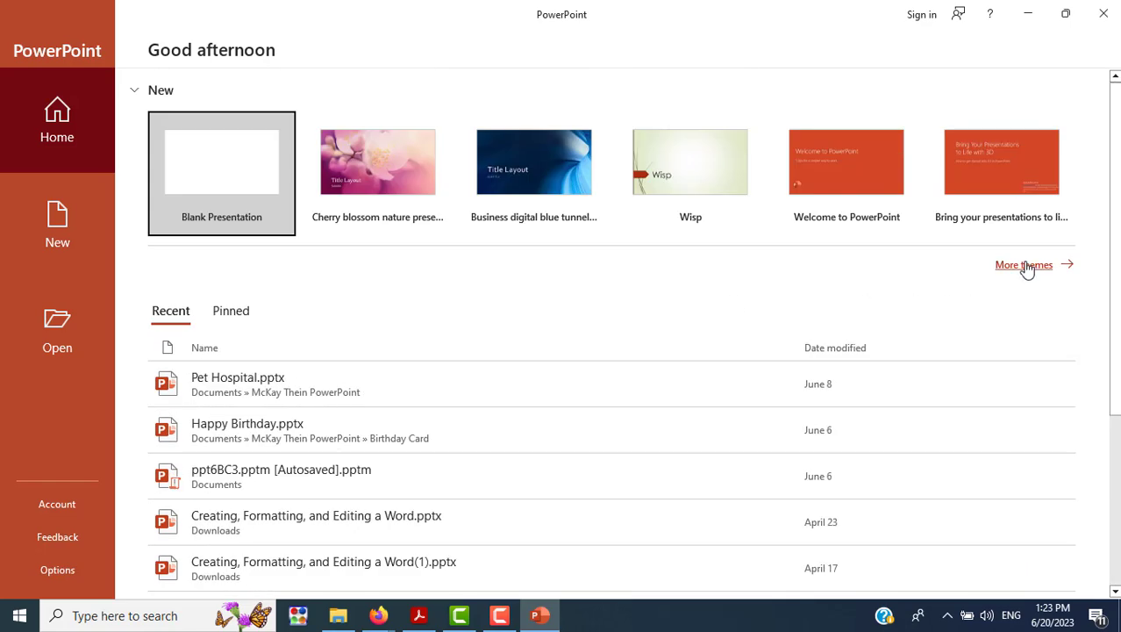
{"action": "left_click", "coordinate": [52, 224]}
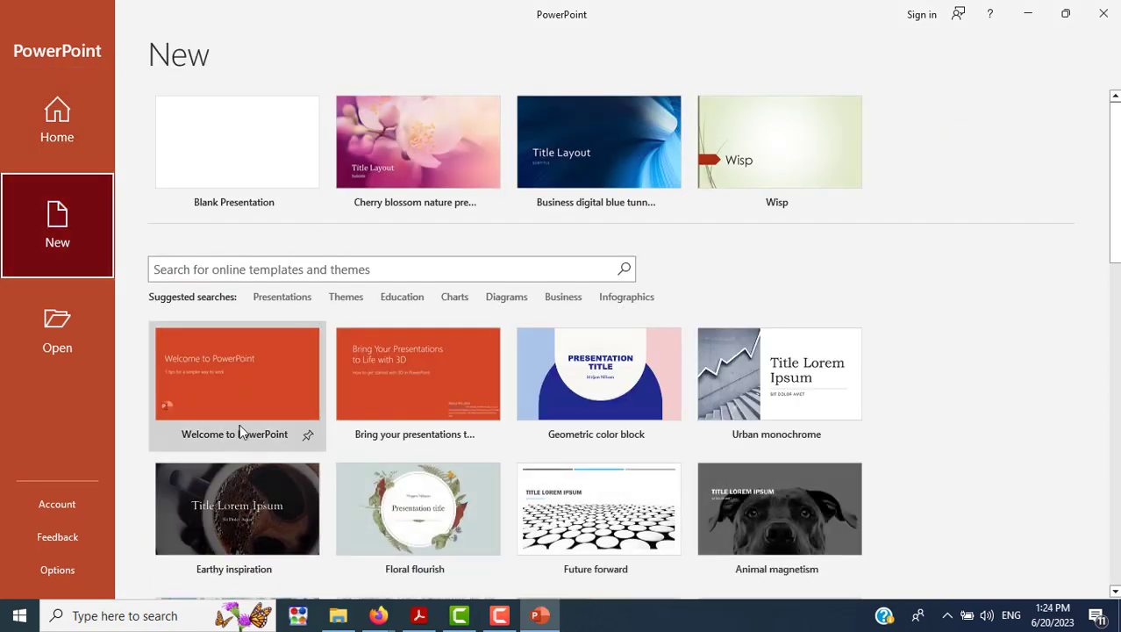
Switch between the lesson PDF and the template gallery, ending on the Google Meet tab.
{"action": "left_click", "coordinate": [315, 552]}
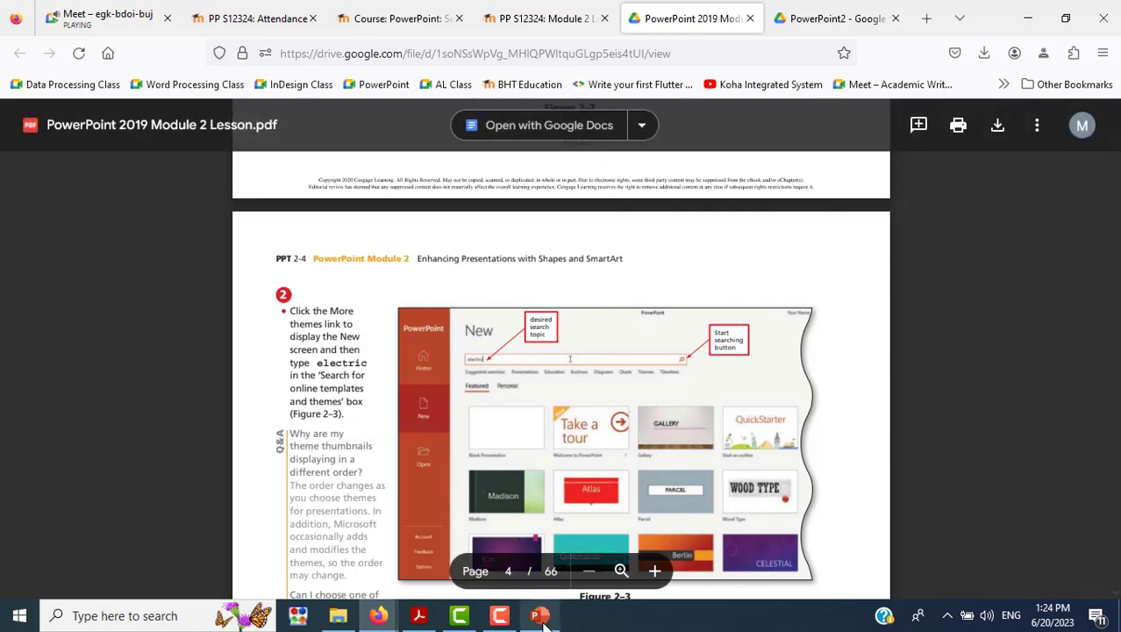
{"action": "mouse_move", "coordinate": [540, 615]}
{"action": "left_click", "coordinate": [529, 539]}
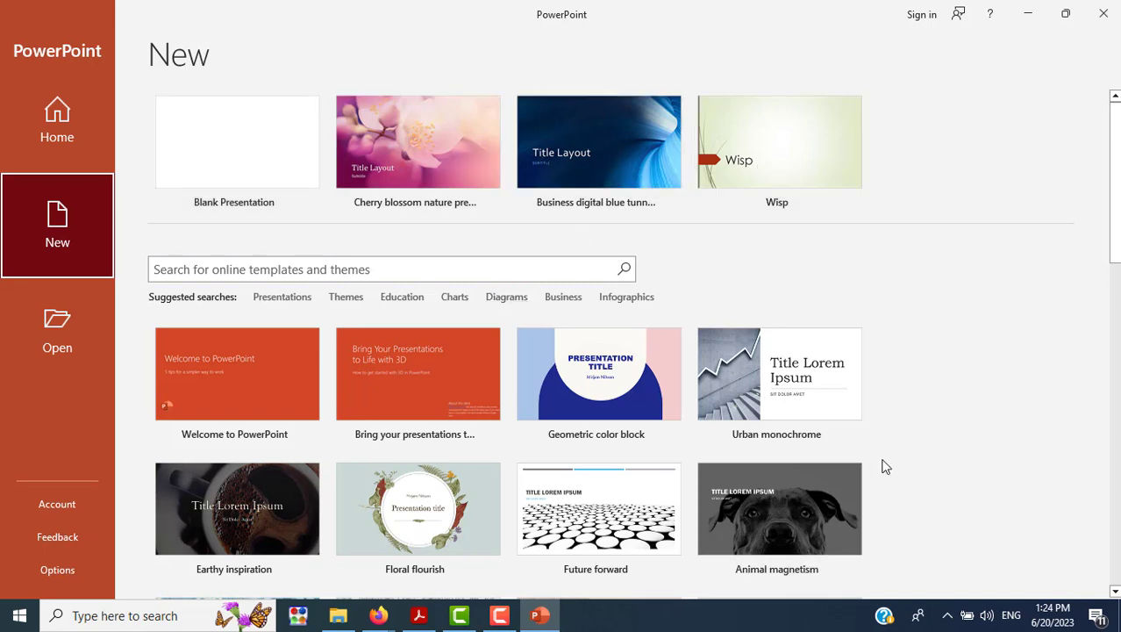
{"action": "scroll", "coordinate": [677, 443], "scroll_direction": "down", "scroll_amount": 3}
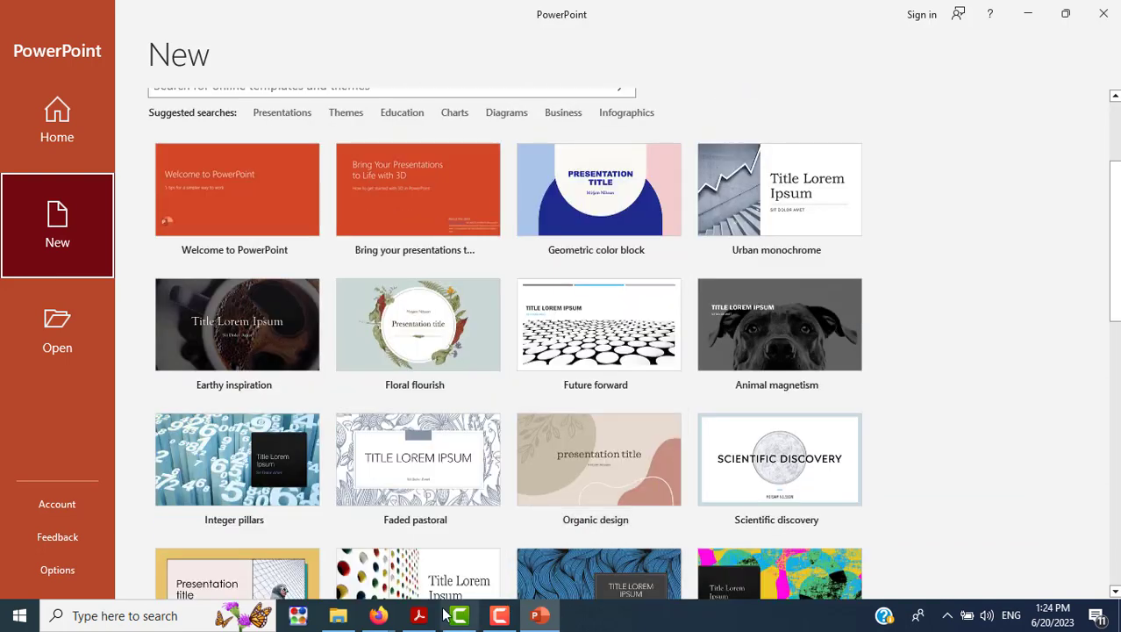
{"action": "mouse_move", "coordinate": [378, 614]}
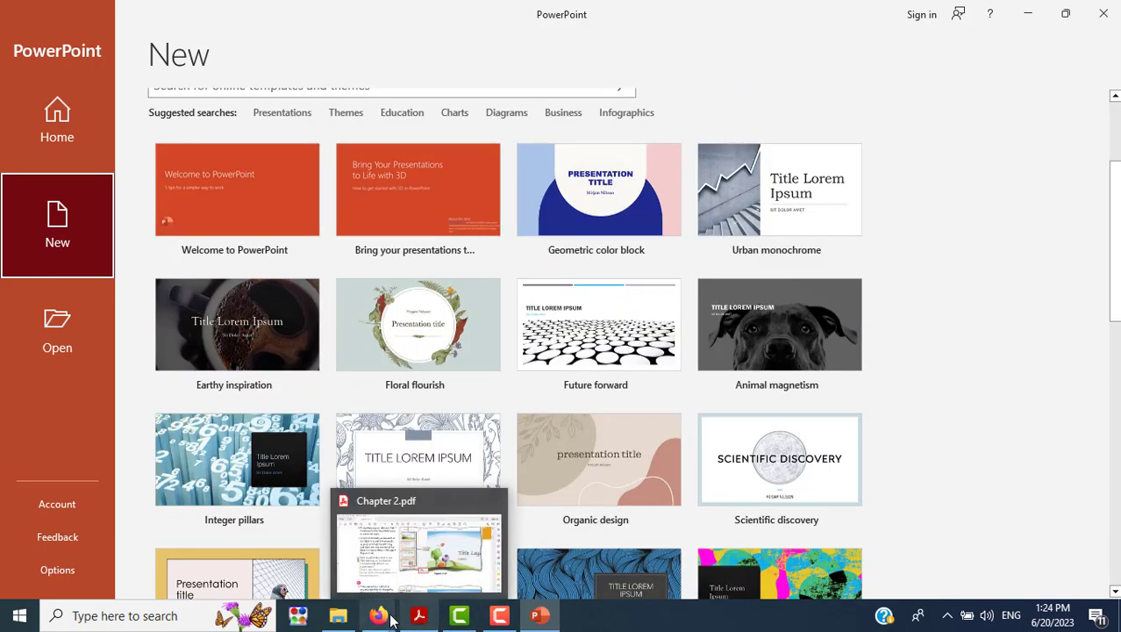
{"action": "left_click", "coordinate": [349, 565]}
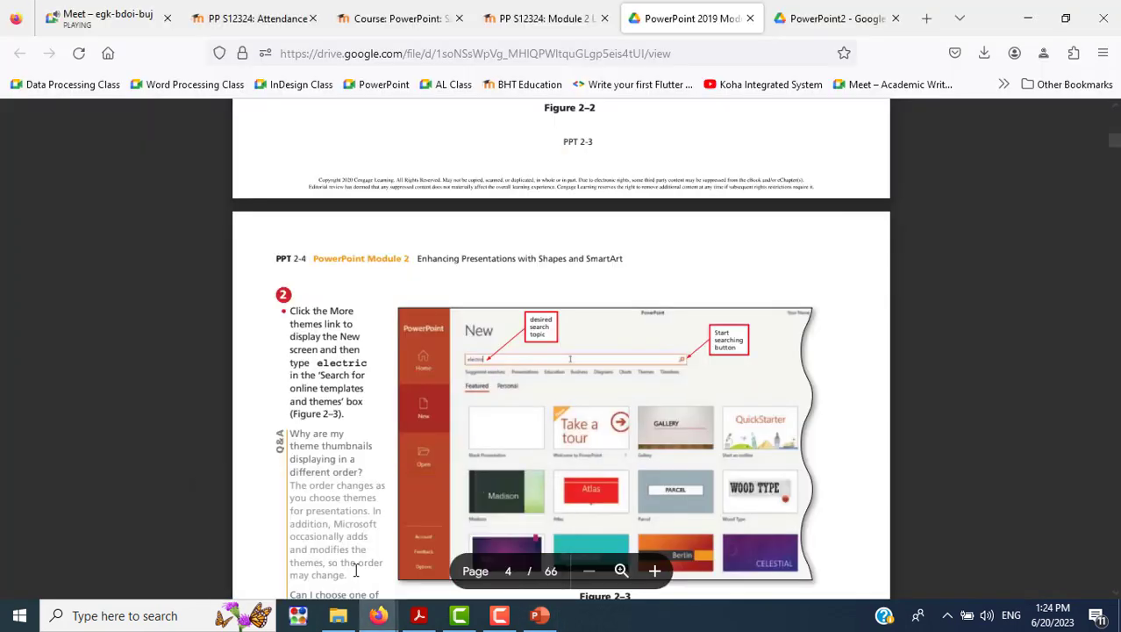
{"action": "left_click", "coordinate": [133, 13]}
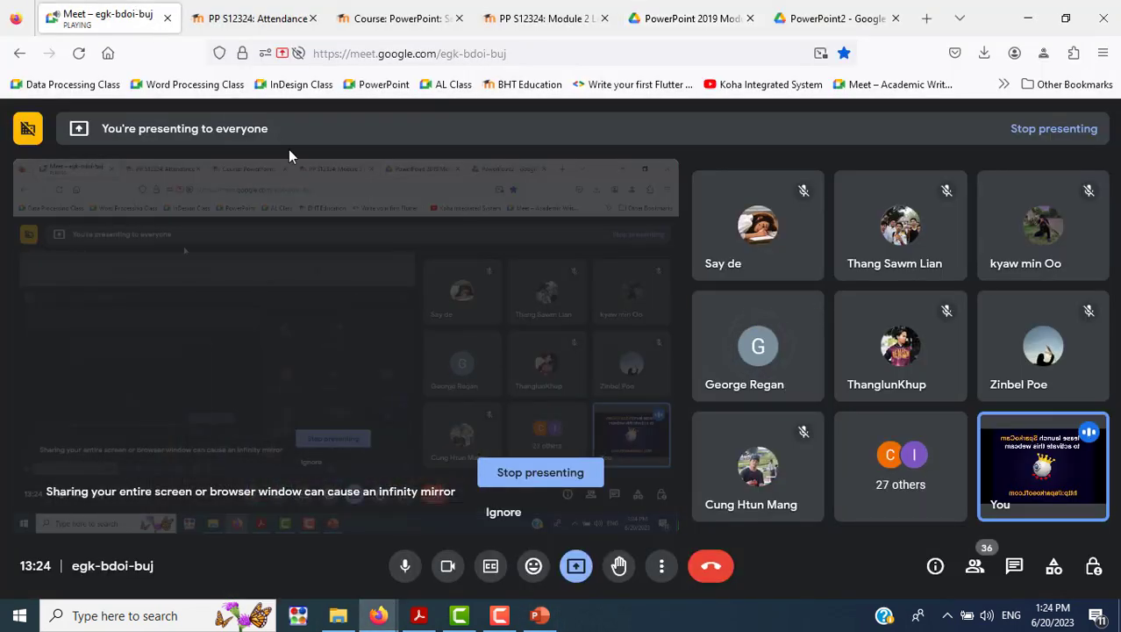
Mute one participant for everyone in the Meet call, then return to PowerPoint.
{"action": "mouse_move", "coordinate": [758, 346]}
{"action": "left_click", "coordinate": [759, 349]}
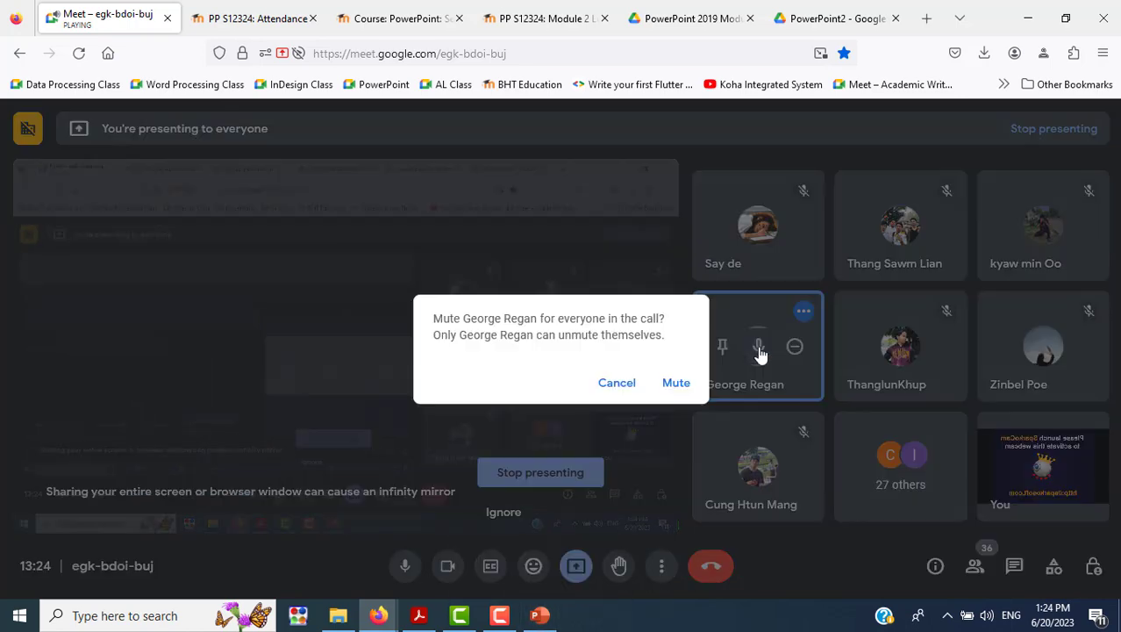
{"action": "left_click", "coordinate": [675, 381]}
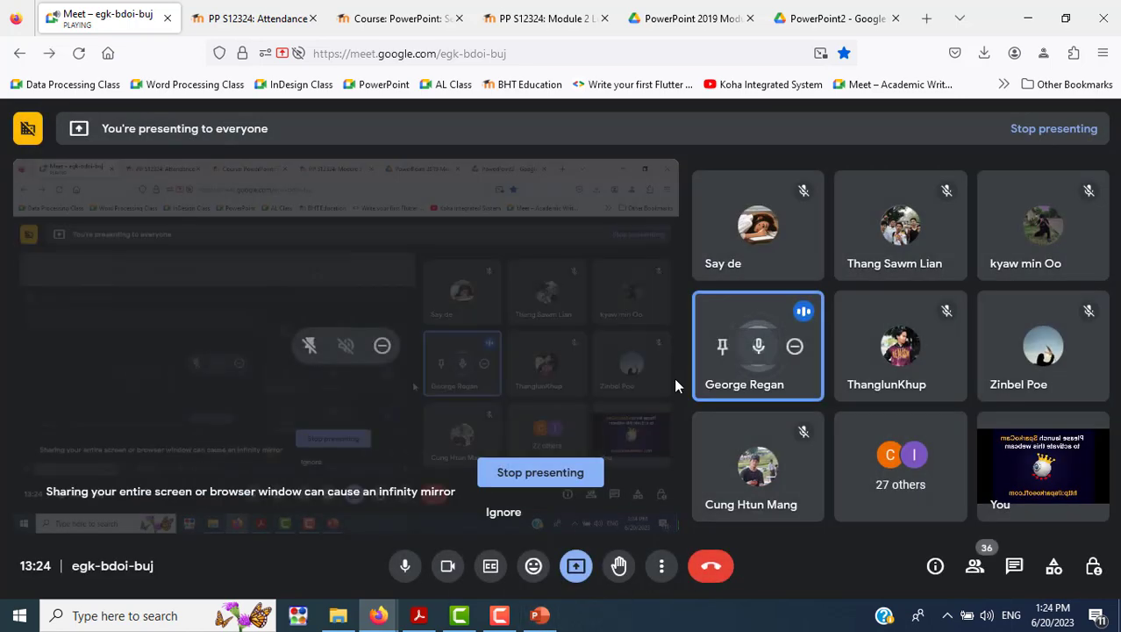
{"action": "left_click", "coordinate": [554, 616]}
Search online templates and themes for 'electric', which finds no matches.
{"action": "scroll", "coordinate": [404, 322], "scroll_direction": "up", "scroll_amount": 3}
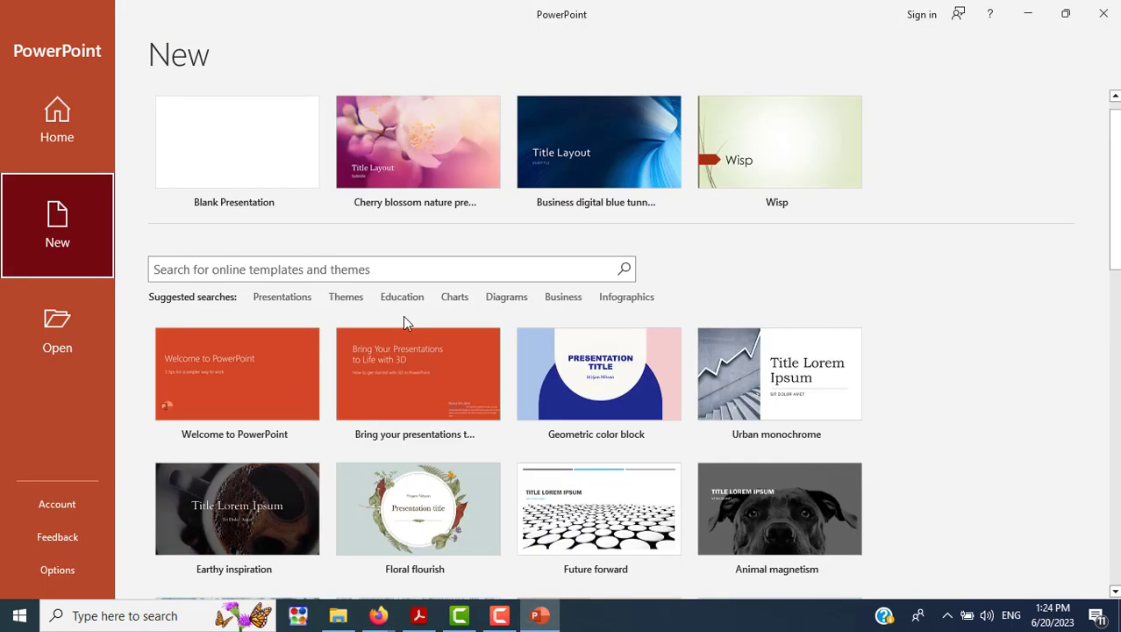
{"action": "left_click", "coordinate": [379, 265]}
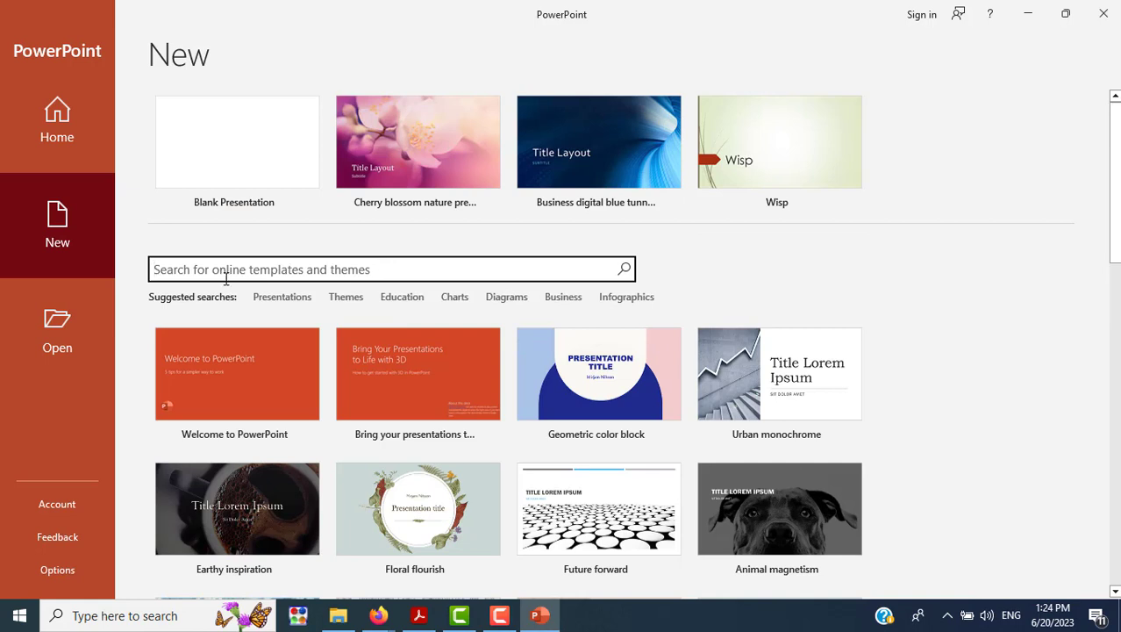
{"action": "type", "text": "electric"}
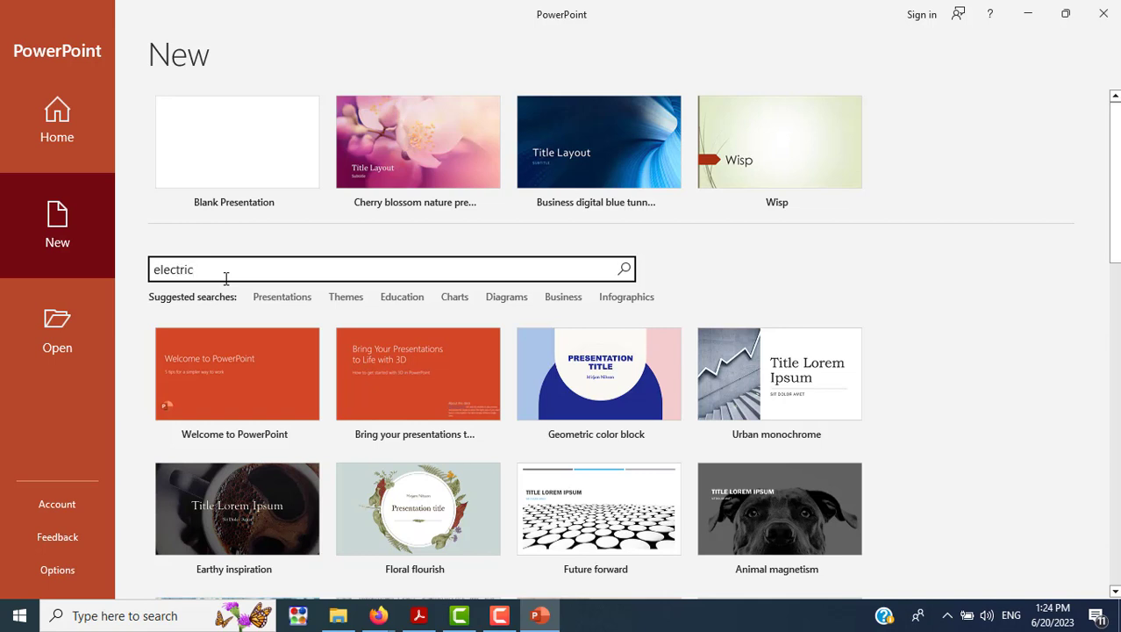
{"action": "key", "text": "Return"}
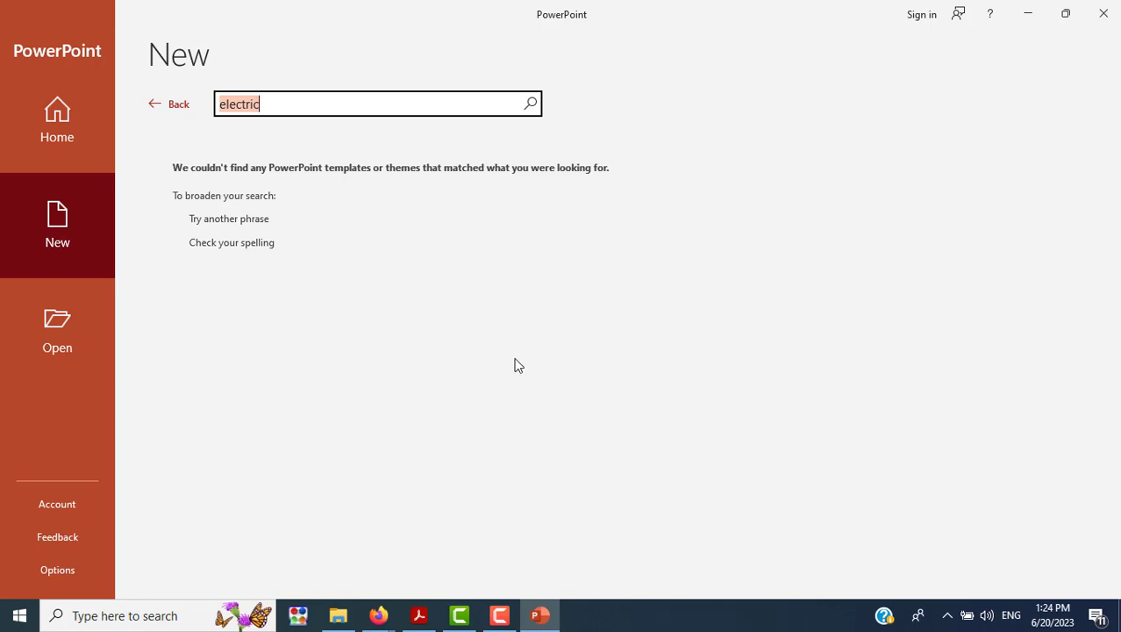
{"action": "left_click", "coordinate": [375, 618]}
Bring Chapter 2.pdf forward in Acrobat and close it, returning to Recent files.
{"action": "left_click", "coordinate": [419, 614]}
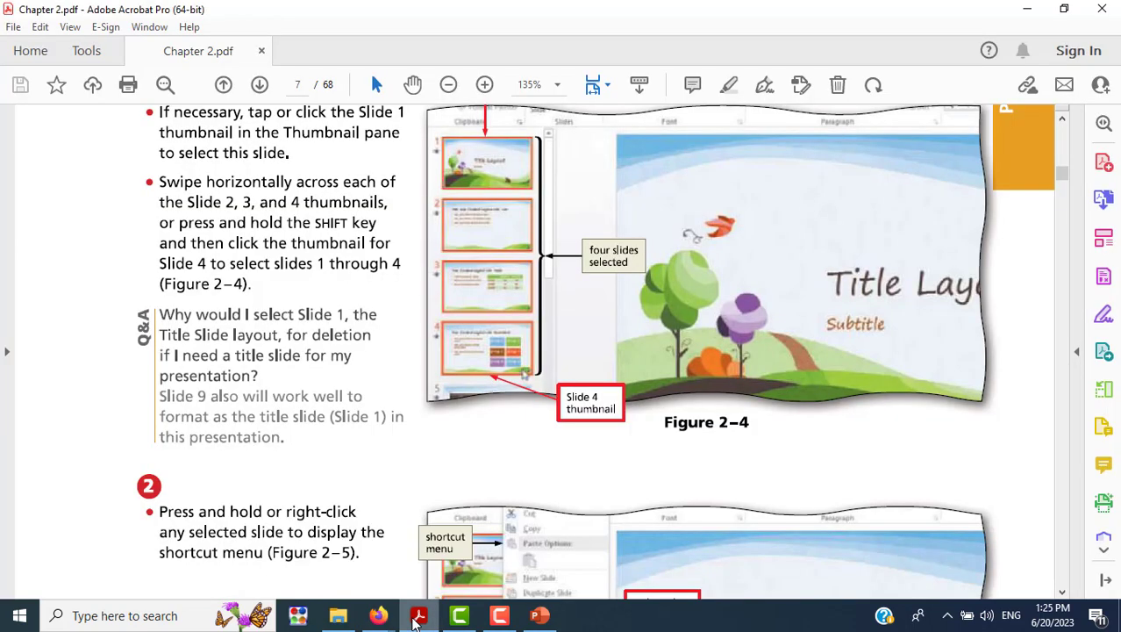
{"action": "scroll", "coordinate": [396, 479], "scroll_direction": "up", "scroll_amount": 2}
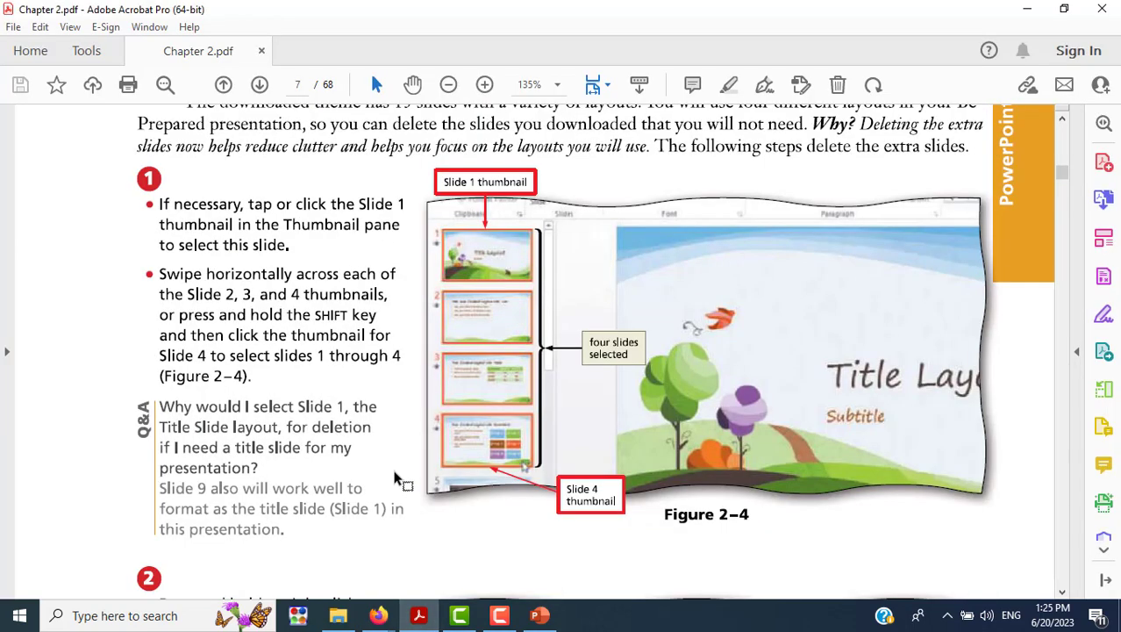
{"action": "left_click", "coordinate": [261, 52]}
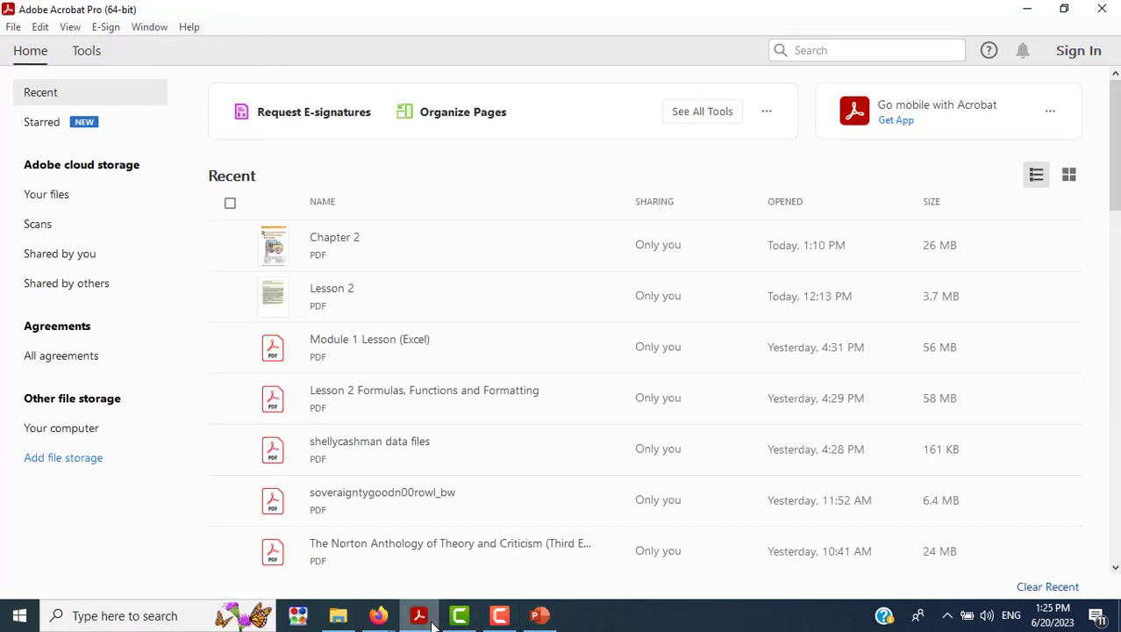
Scroll the Module 2 Lesson PDF to the Business digital blue tunnel theme steps (Figure 2-4).
{"action": "left_click", "coordinate": [301, 565]}
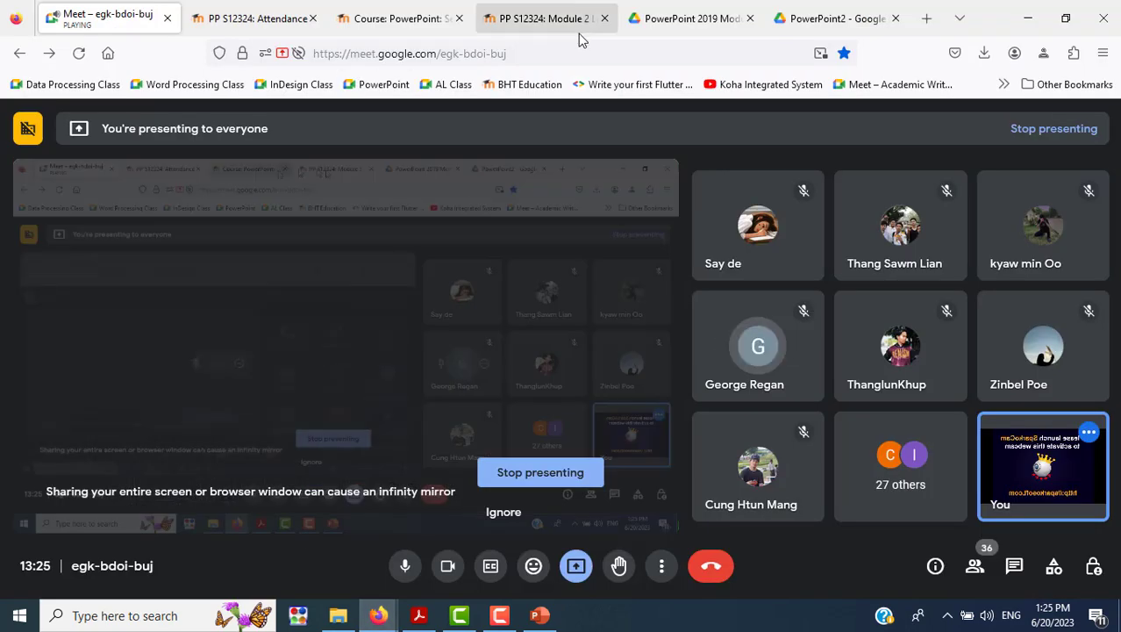
{"action": "left_click", "coordinate": [685, 24]}
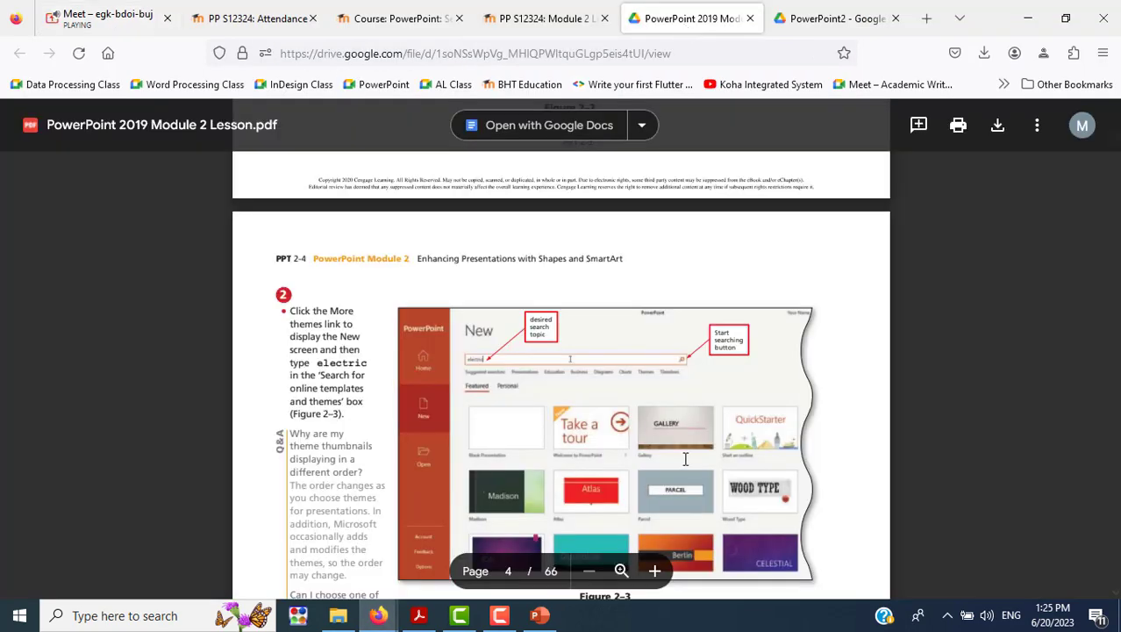
{"action": "scroll", "coordinate": [685, 458], "scroll_direction": "down", "scroll_amount": 3}
{"action": "scroll", "coordinate": [445, 337], "scroll_direction": "up", "scroll_amount": 3}
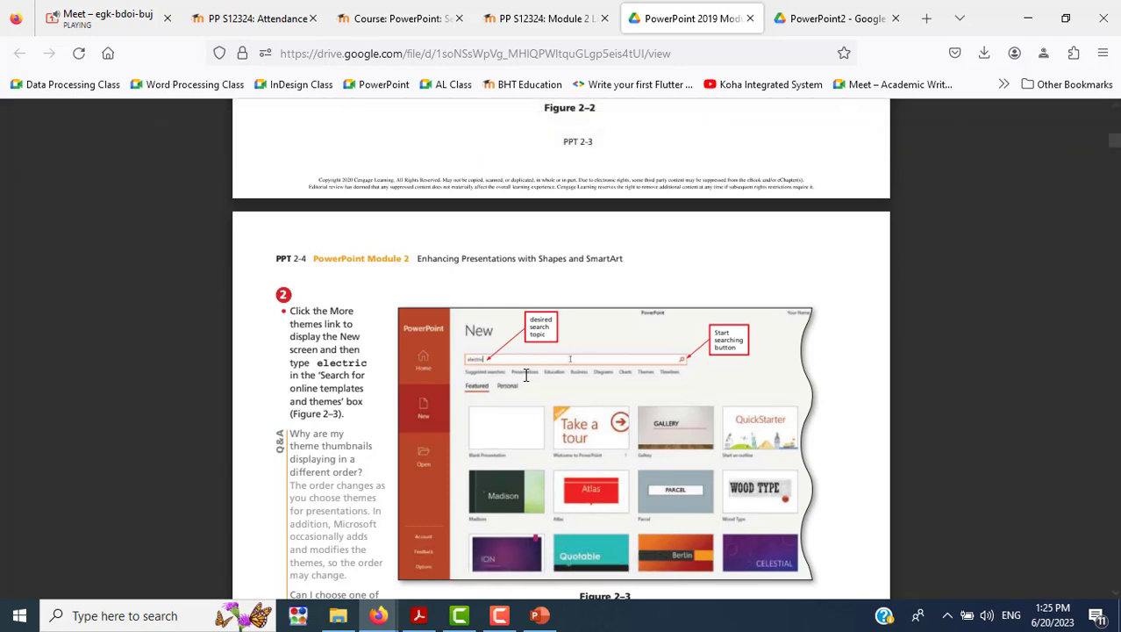
{"action": "scroll", "coordinate": [525, 375], "scroll_direction": "down", "scroll_amount": 3}
{"action": "scroll", "coordinate": [525, 375], "scroll_direction": "down", "scroll_amount": 2}
{"action": "scroll", "coordinate": [525, 374], "scroll_direction": "down", "scroll_amount": 2}
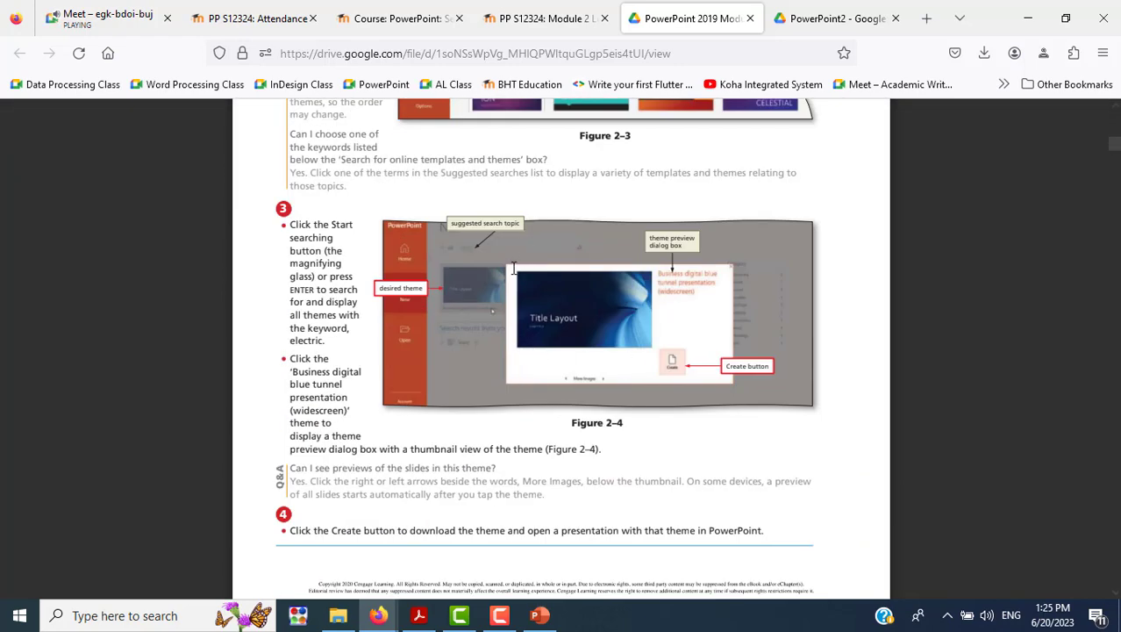
{"action": "left_click", "coordinate": [542, 615]}
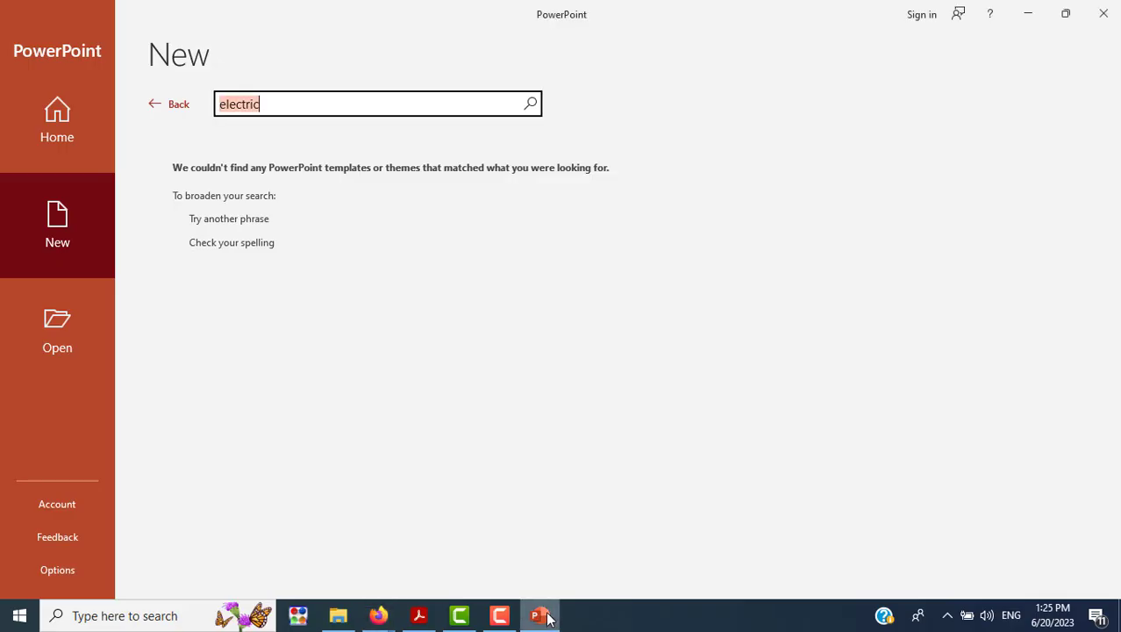
Leave the empty 'electric' results and browse the Themes gallery (Crop, Depth, Berlin).
{"action": "left_click", "coordinate": [155, 103]}
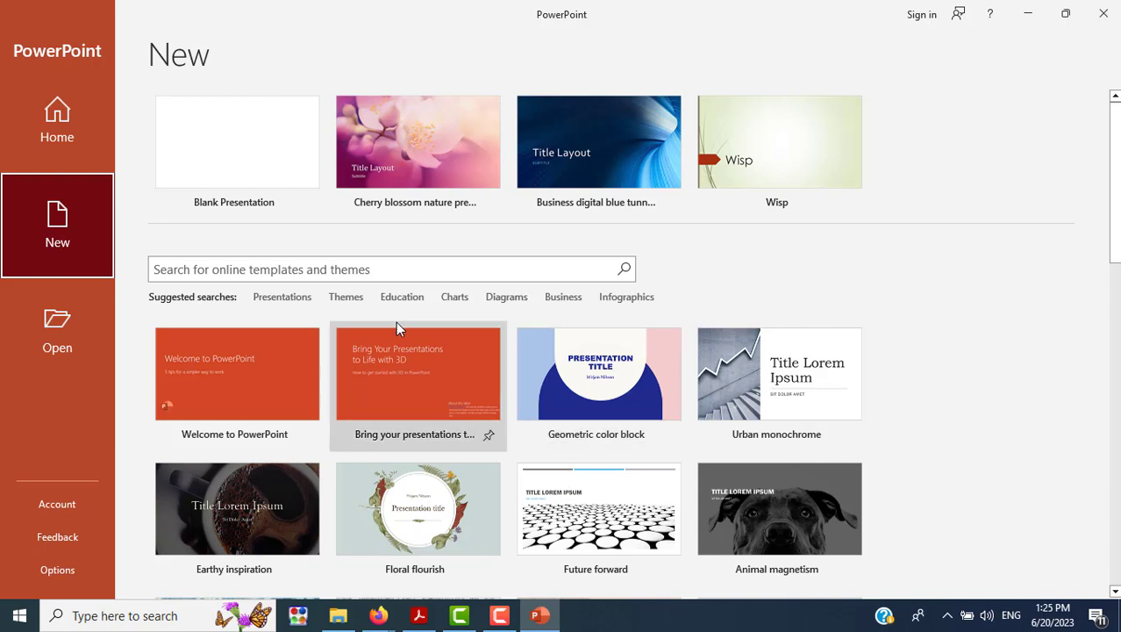
{"action": "left_click", "coordinate": [346, 297]}
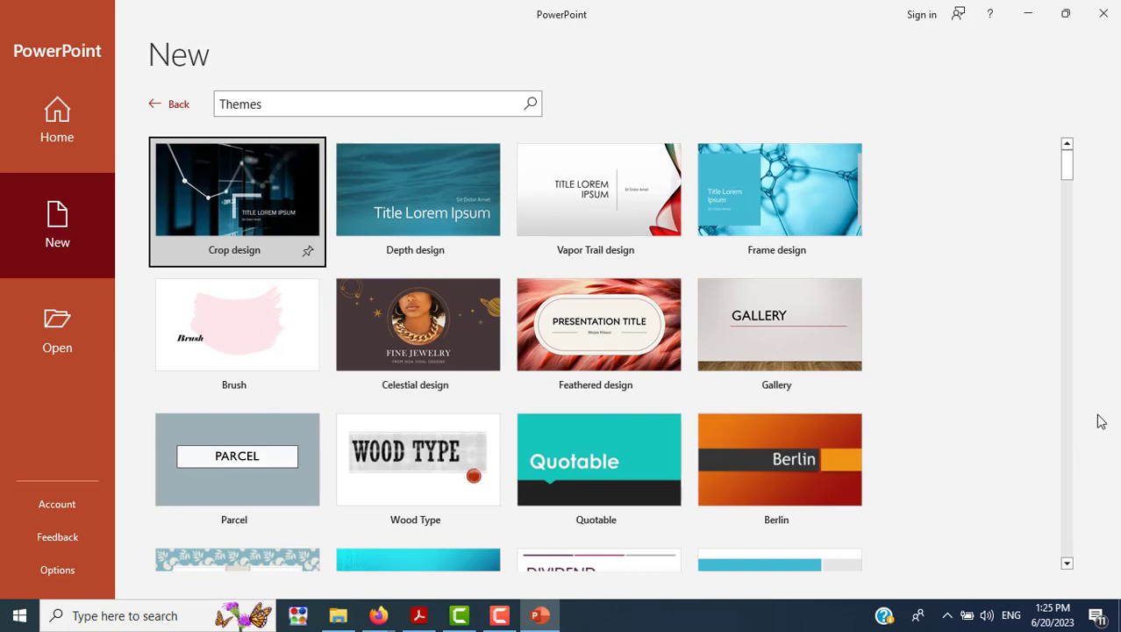
{"action": "scroll", "coordinate": [1099, 421], "scroll_direction": "down", "scroll_amount": 2}
{"action": "scroll", "coordinate": [1026, 420], "scroll_direction": "down", "scroll_amount": 1}
{"action": "scroll", "coordinate": [961, 419], "scroll_direction": "down", "scroll_amount": 3}
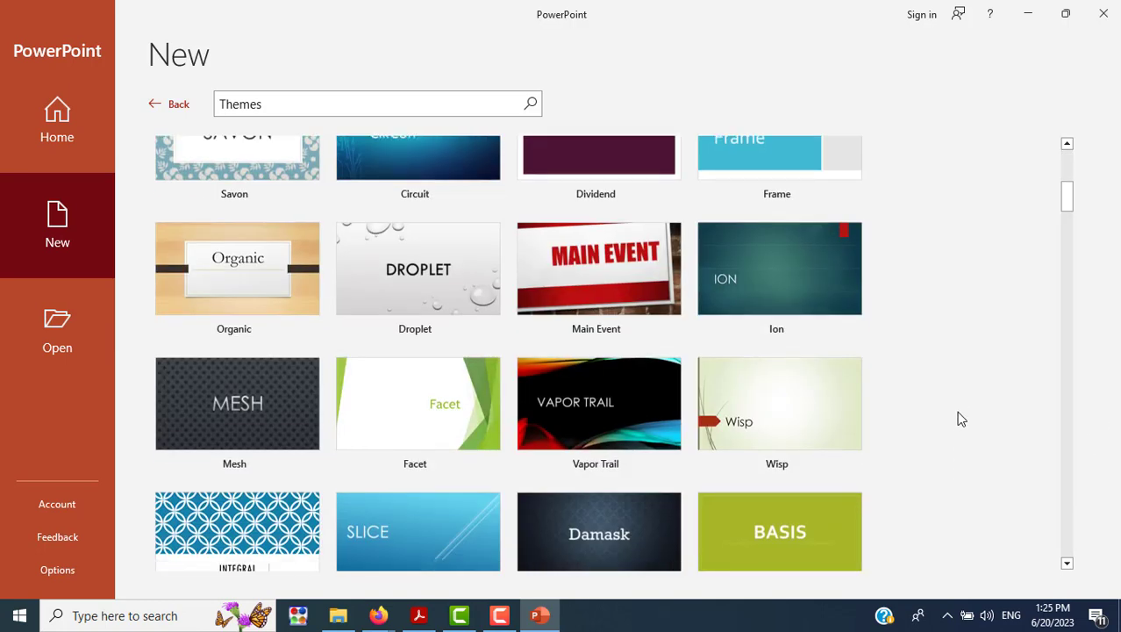
{"action": "scroll", "coordinate": [962, 419], "scroll_direction": "down", "scroll_amount": 3}
{"action": "scroll", "coordinate": [961, 419], "scroll_direction": "down", "scroll_amount": 4}
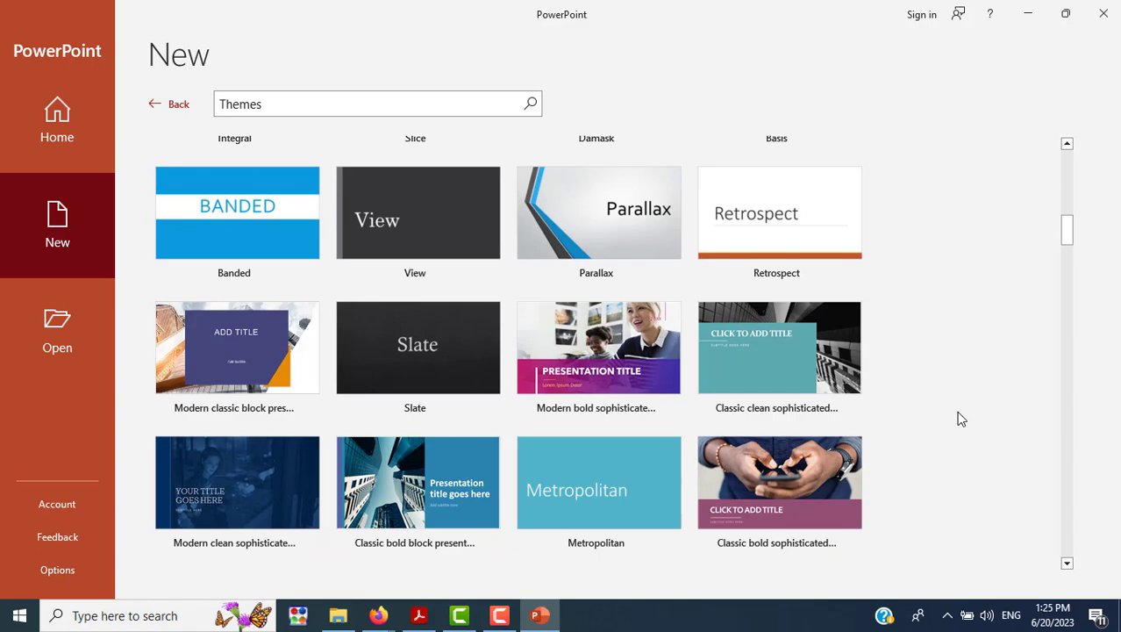
{"action": "scroll", "coordinate": [961, 419], "scroll_direction": "down", "scroll_amount": 4}
{"action": "scroll", "coordinate": [962, 419], "scroll_direction": "down", "scroll_amount": 4}
{"action": "scroll", "coordinate": [961, 419], "scroll_direction": "down", "scroll_amount": 5}
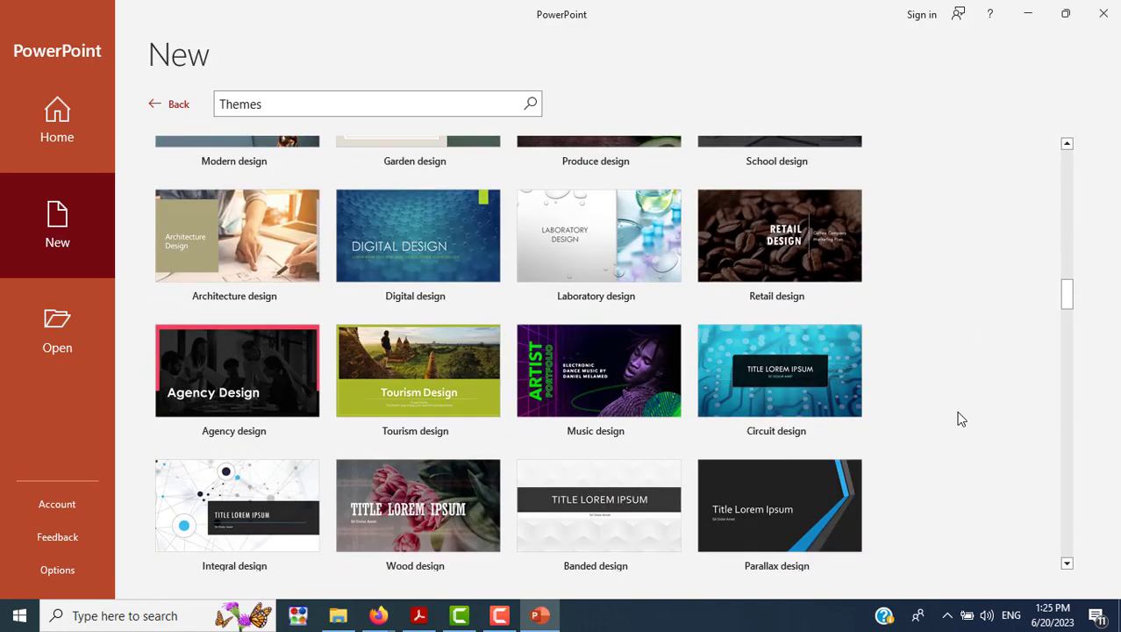
{"action": "scroll", "coordinate": [962, 419], "scroll_direction": "down", "scroll_amount": 2}
{"action": "scroll", "coordinate": [961, 419], "scroll_direction": "down", "scroll_amount": 1}
{"action": "scroll", "coordinate": [962, 419], "scroll_direction": "down", "scroll_amount": 2}
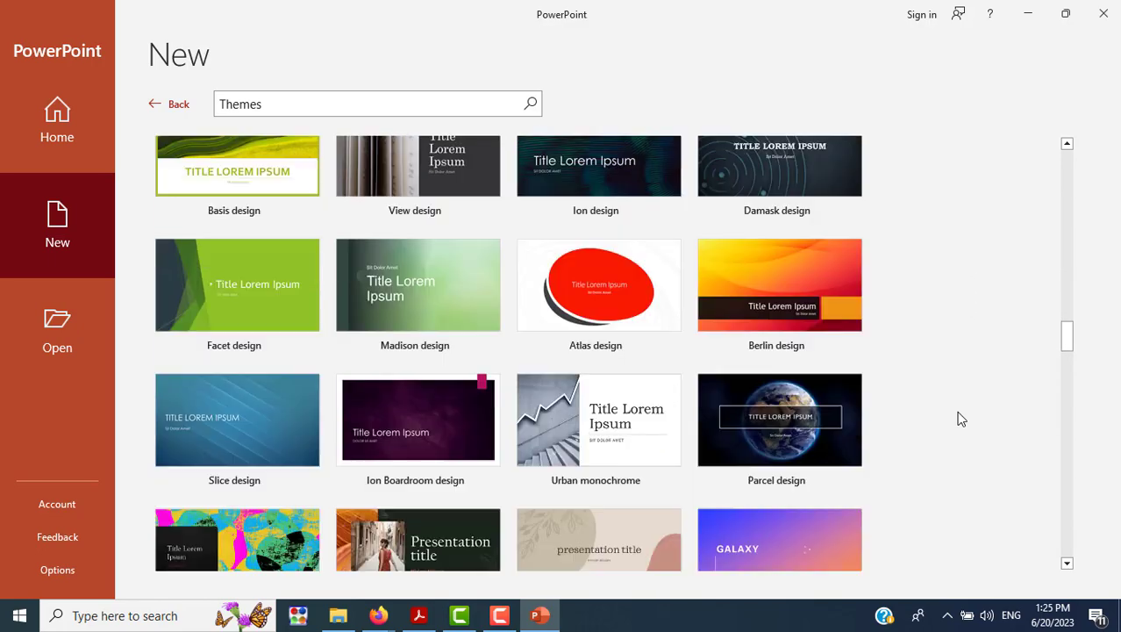
{"action": "scroll", "coordinate": [961, 420], "scroll_direction": "down", "scroll_amount": 2}
{"action": "scroll", "coordinate": [961, 420], "scroll_direction": "down", "scroll_amount": 3}
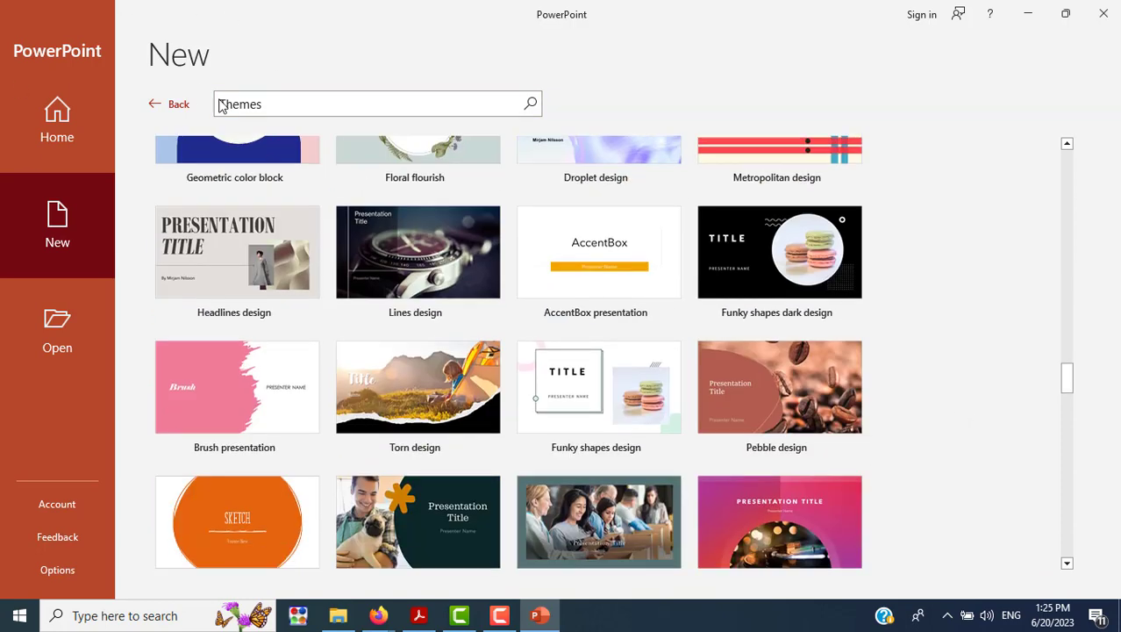
Search templates for 'electric' again, then go back to the featured New gallery.
{"action": "left_click", "coordinate": [285, 111]}
{"action": "type", "text": "electric"}
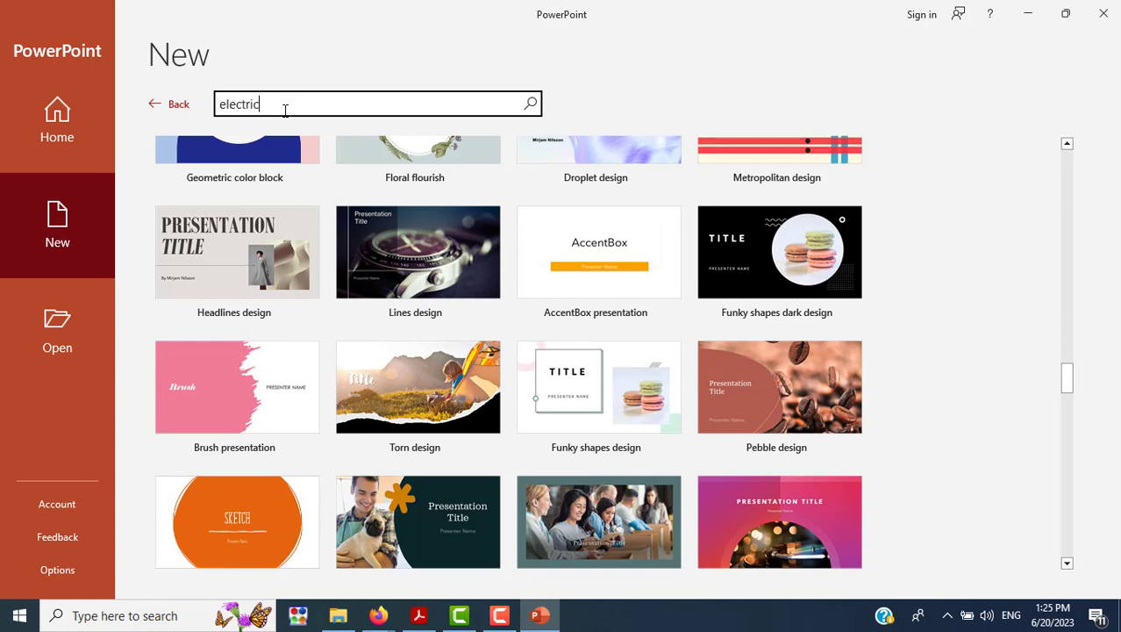
{"action": "key", "text": "Return"}
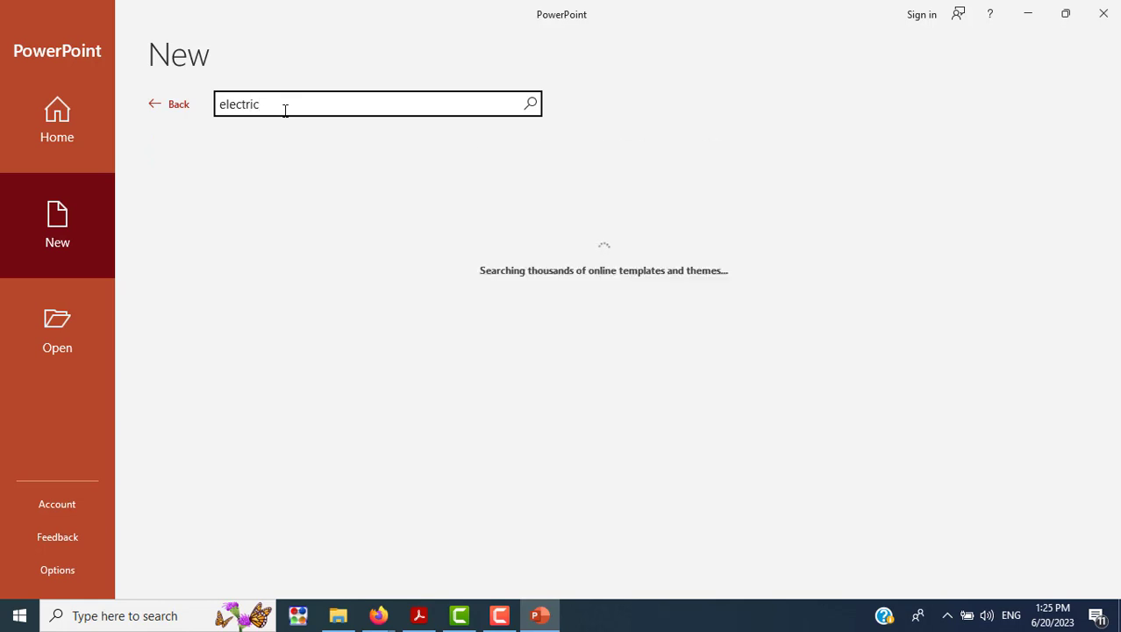
{"action": "left_click", "coordinate": [152, 109]}
{"action": "left_click", "coordinate": [152, 107]}
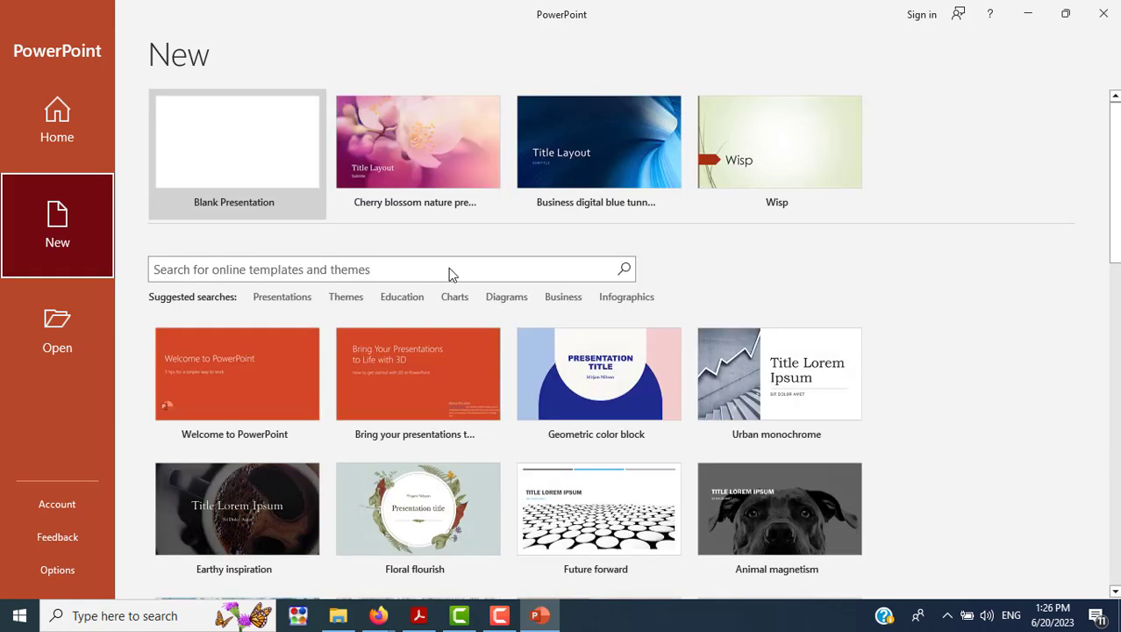
{"action": "left_click", "coordinate": [379, 617]}
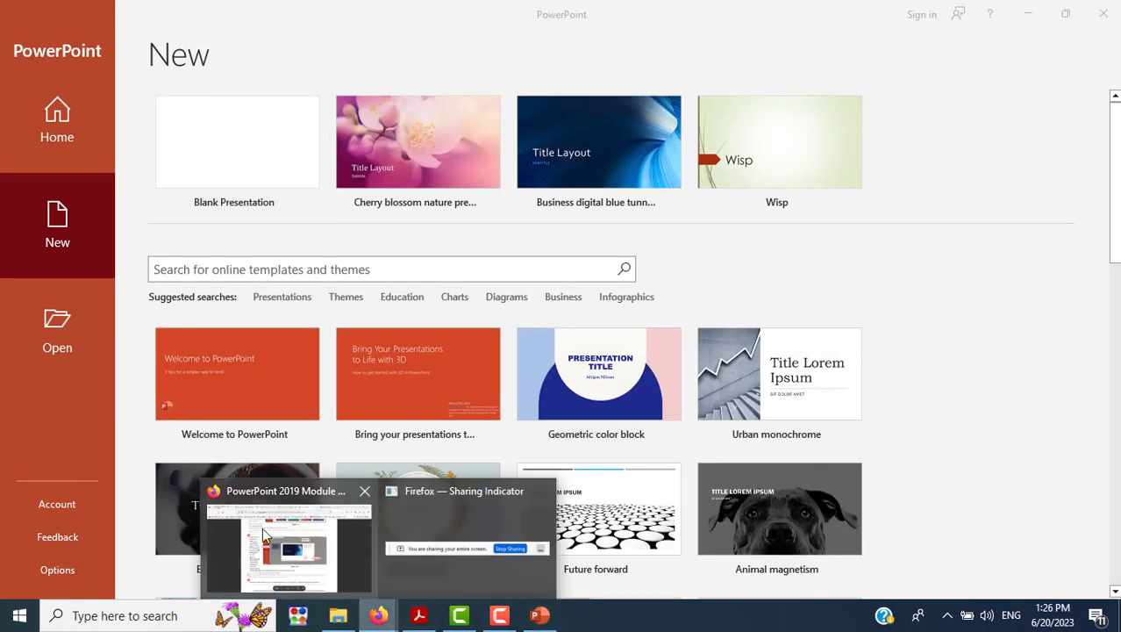
Google 'microsoft office electric theme' in a new Firefox tab.
{"action": "left_click", "coordinate": [262, 527]}
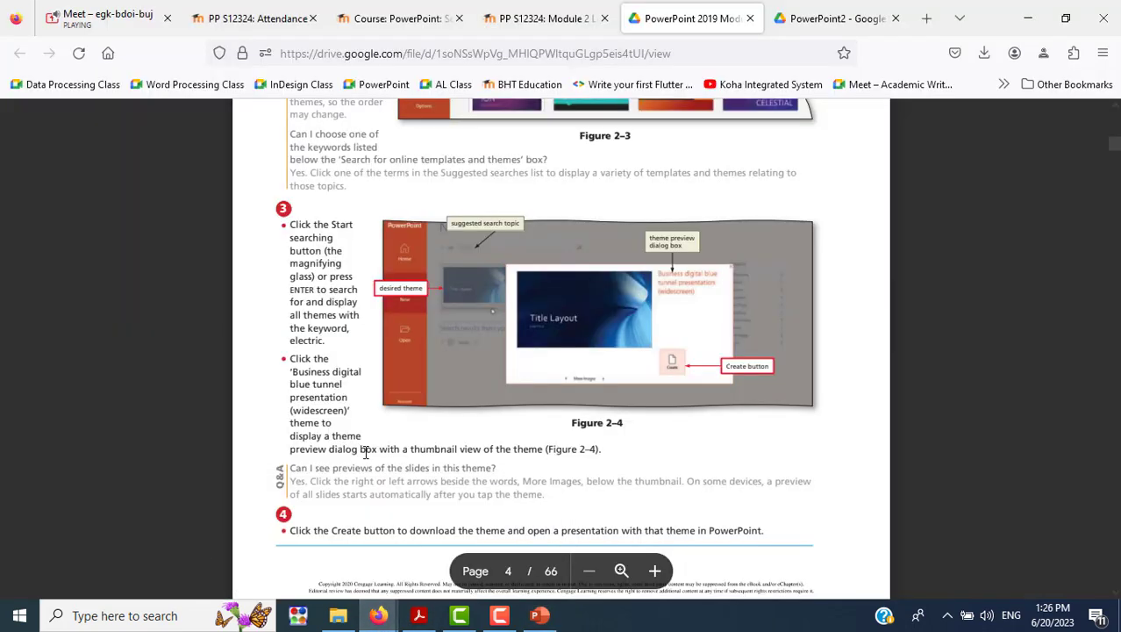
{"action": "left_click", "coordinate": [927, 18]}
{"action": "left_click", "coordinate": [649, 331]}
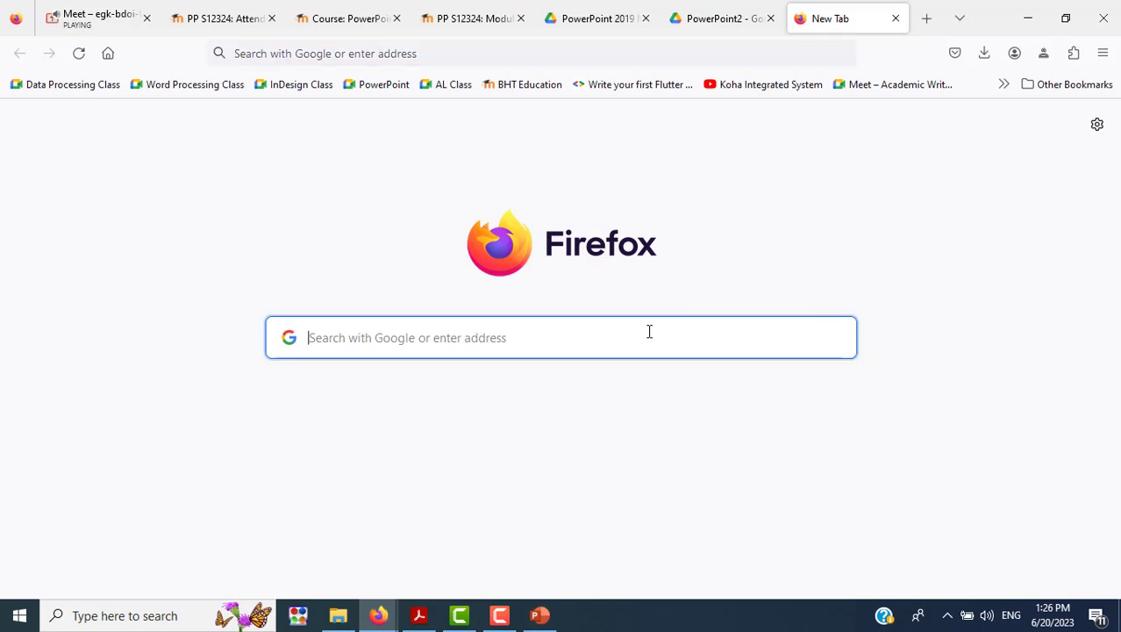
{"action": "type", "text": "micro"}
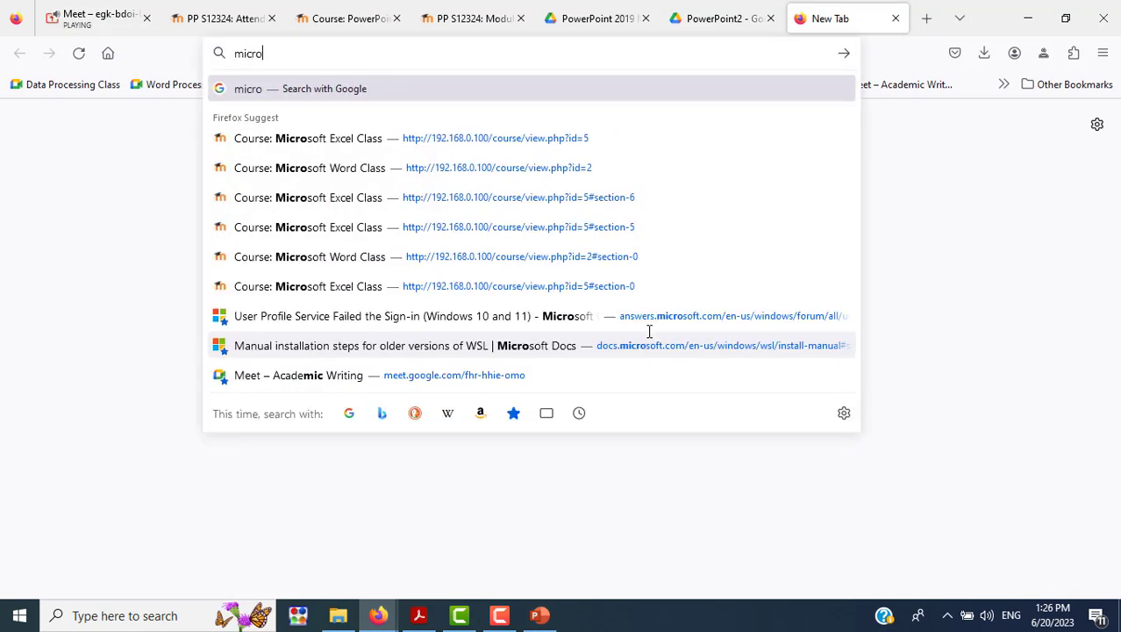
{"action": "type", "text": "soft offi"}
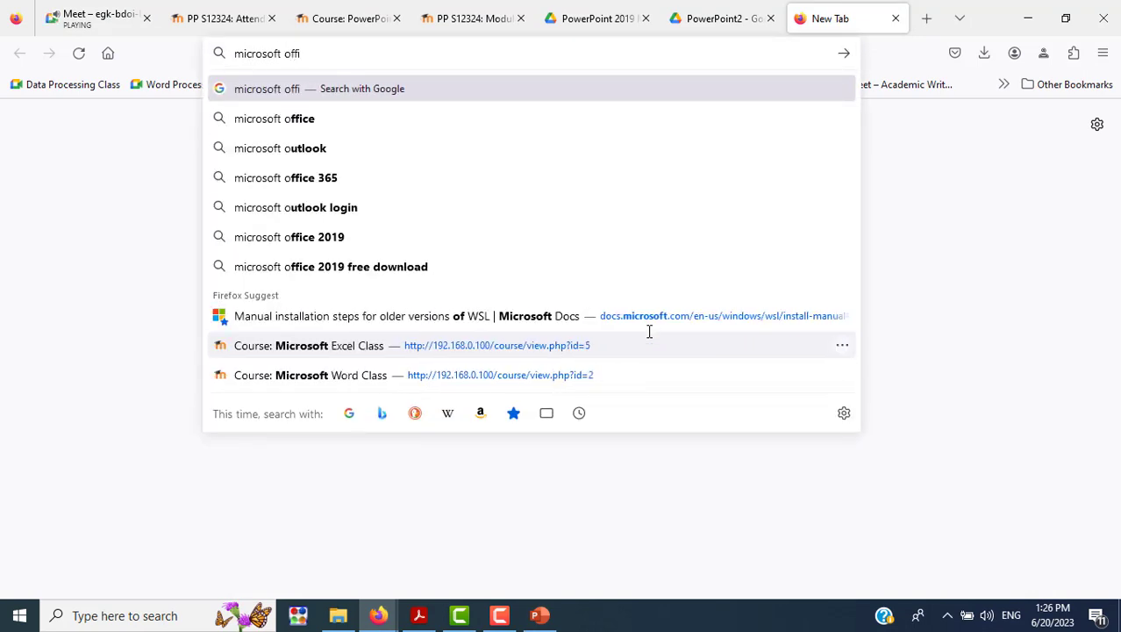
{"action": "type", "text": "ce "}
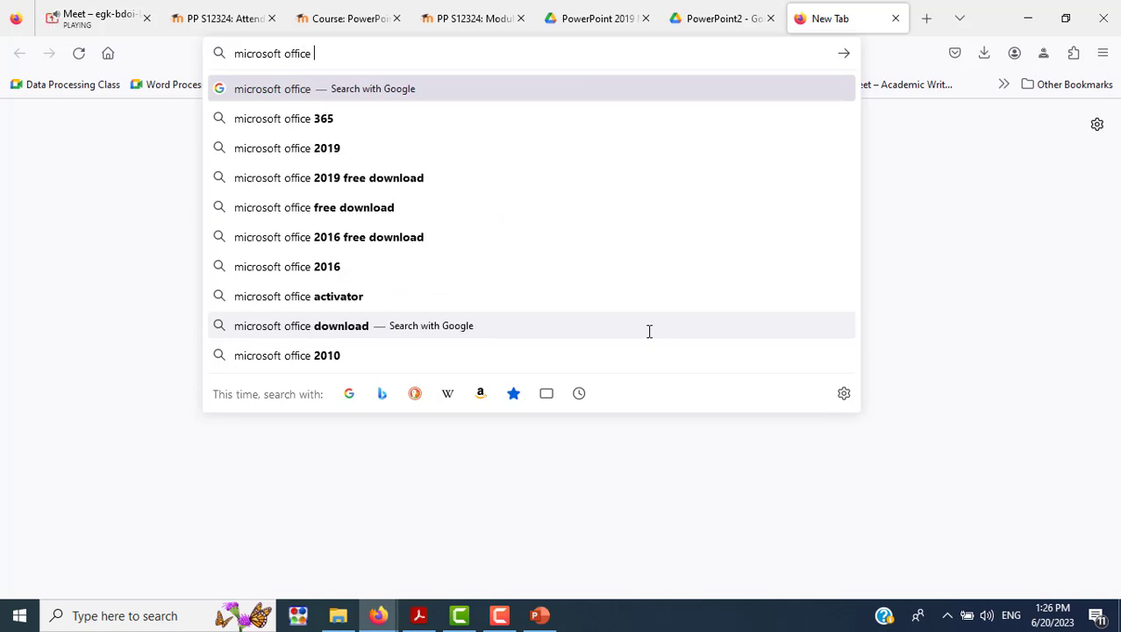
{"action": "type", "text": "elec"}
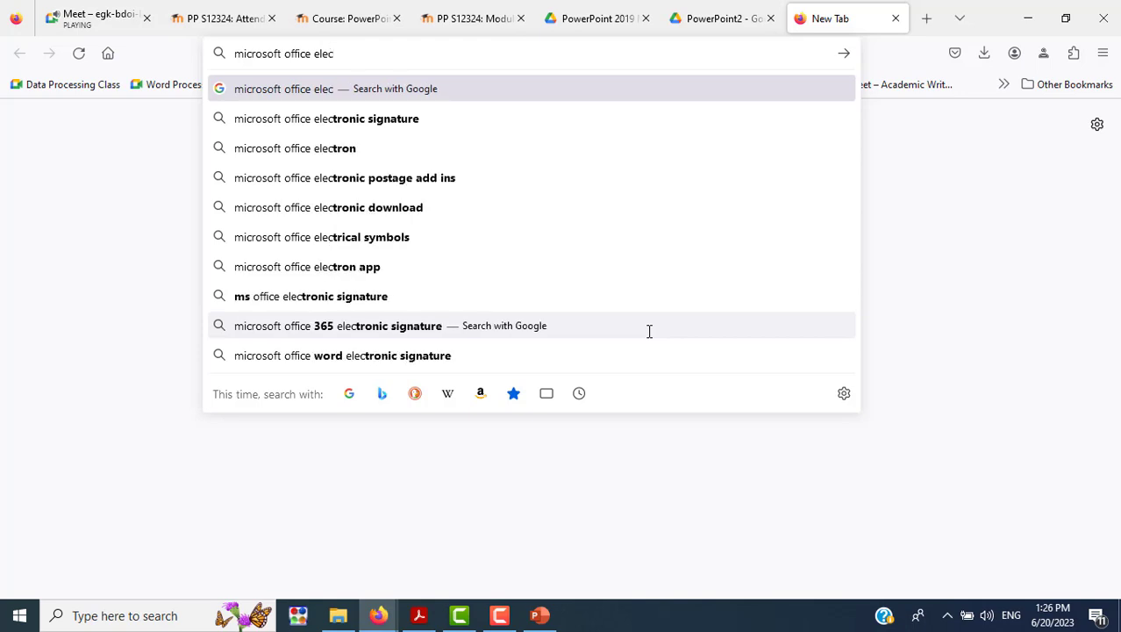
{"action": "type", "text": "tric theme"}
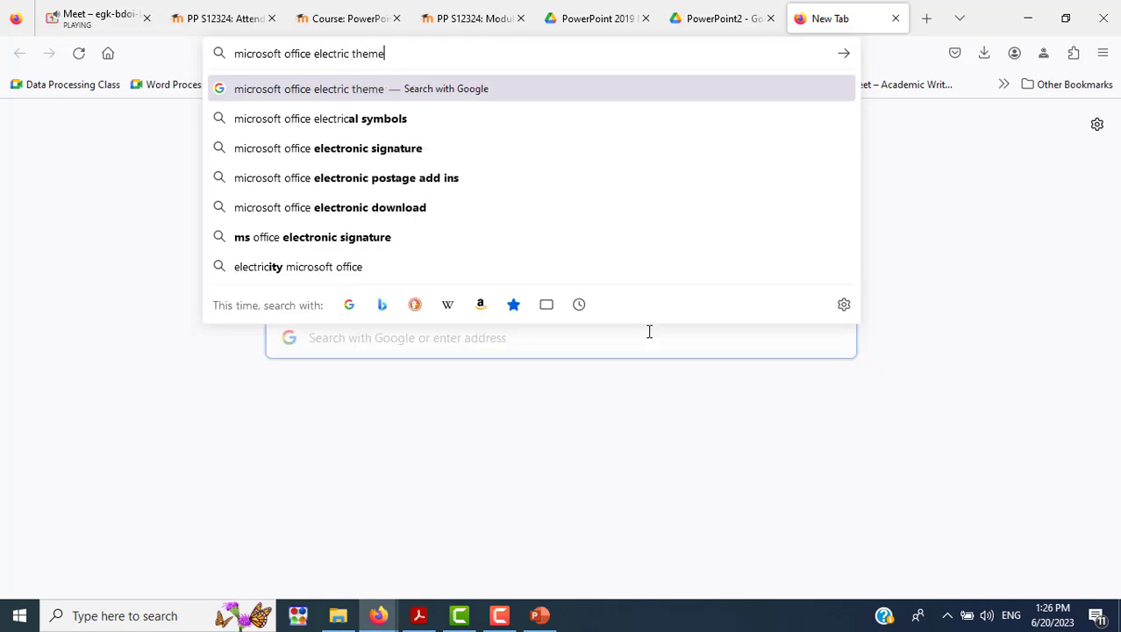
{"action": "key", "text": "Return"}
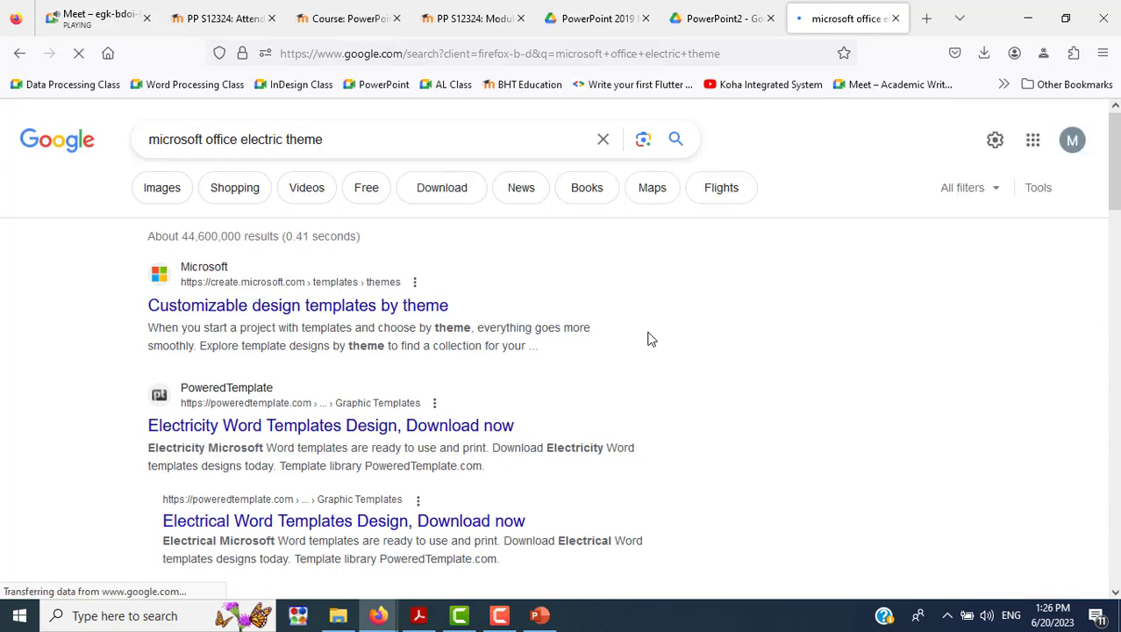
Open Microsoft's 'Customizable design templates by theme' result in a new tab and view it.
{"action": "scroll", "coordinate": [650, 339], "scroll_direction": "down", "scroll_amount": 1}
{"action": "scroll", "coordinate": [650, 339], "scroll_direction": "down", "scroll_amount": 1}
{"action": "scroll", "coordinate": [650, 339], "scroll_direction": "down", "scroll_amount": 1}
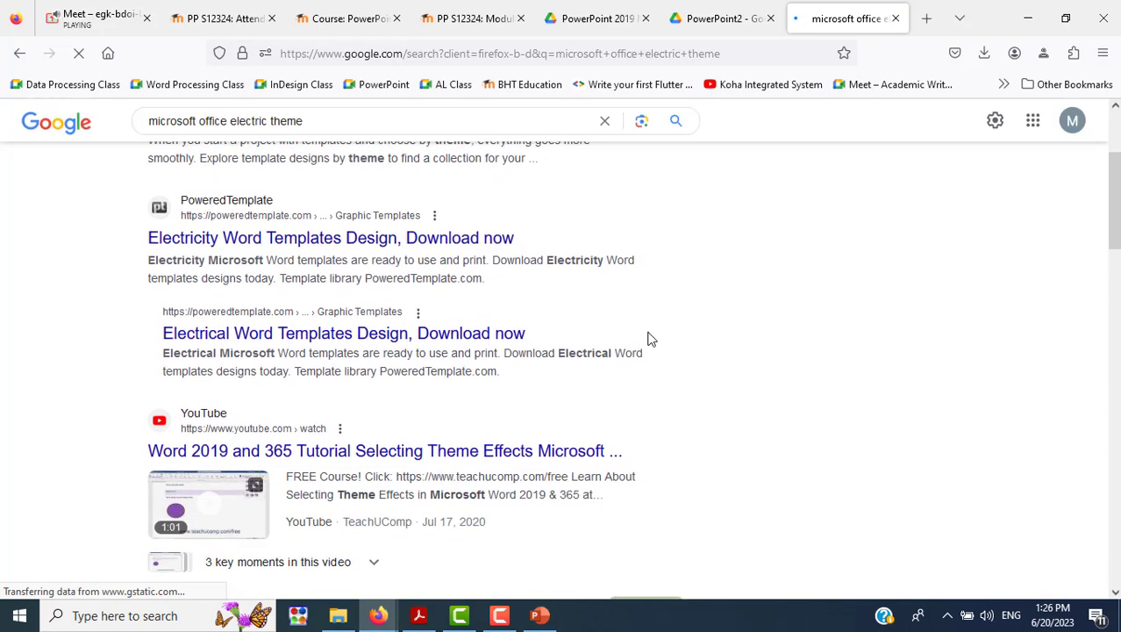
{"action": "scroll", "coordinate": [650, 338], "scroll_direction": "down", "scroll_amount": 2}
{"action": "scroll", "coordinate": [650, 339], "scroll_direction": "down", "scroll_amount": 3}
{"action": "scroll", "coordinate": [650, 339], "scroll_direction": "up", "scroll_amount": 5}
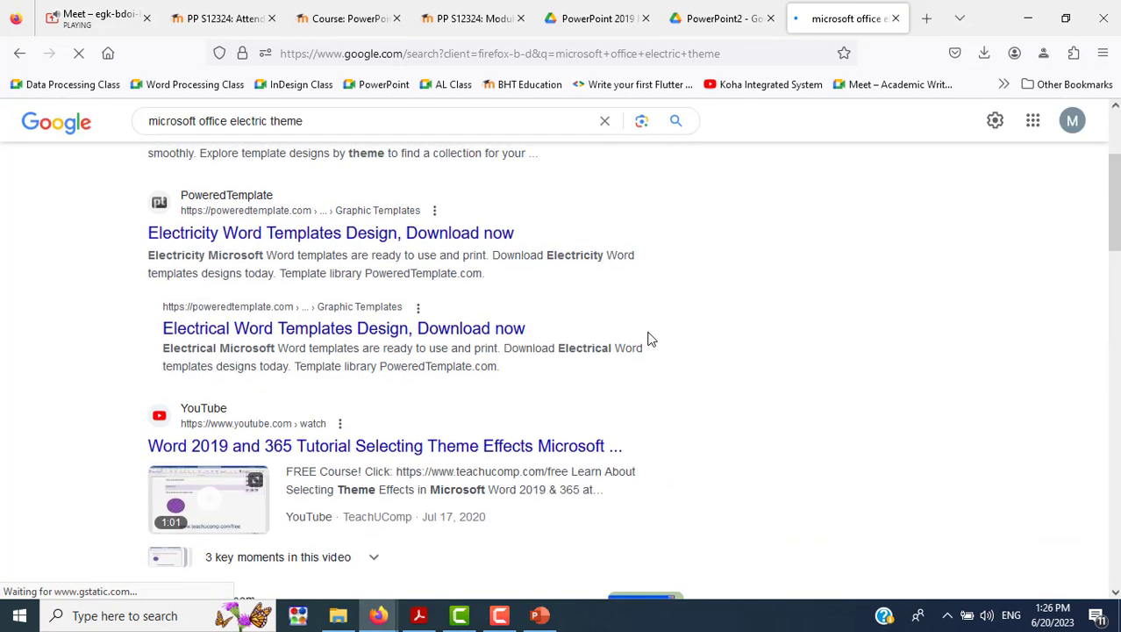
{"action": "scroll", "coordinate": [646, 338], "scroll_direction": "up", "scroll_amount": 3}
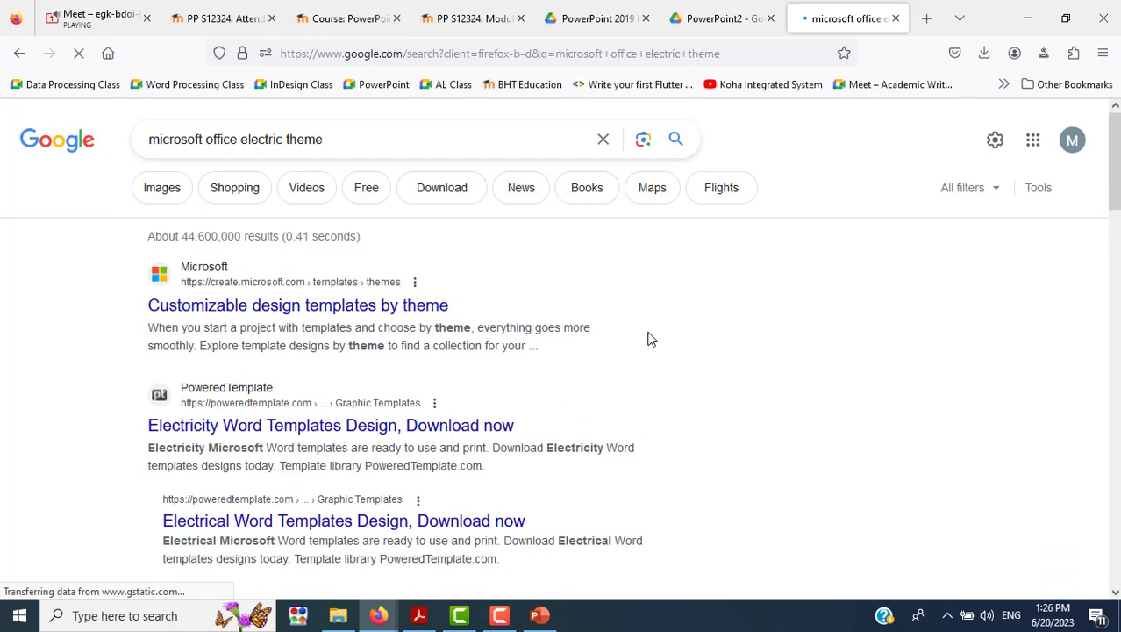
{"action": "right_click", "coordinate": [265, 305]}
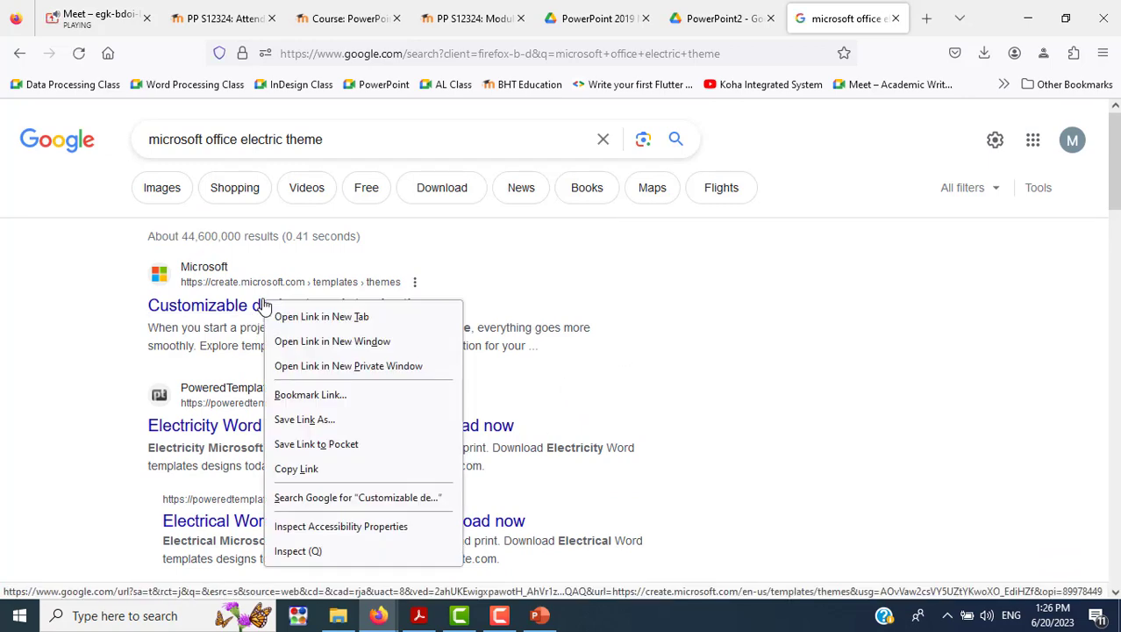
{"action": "left_click", "coordinate": [331, 325]}
{"action": "left_click", "coordinate": [853, 20]}
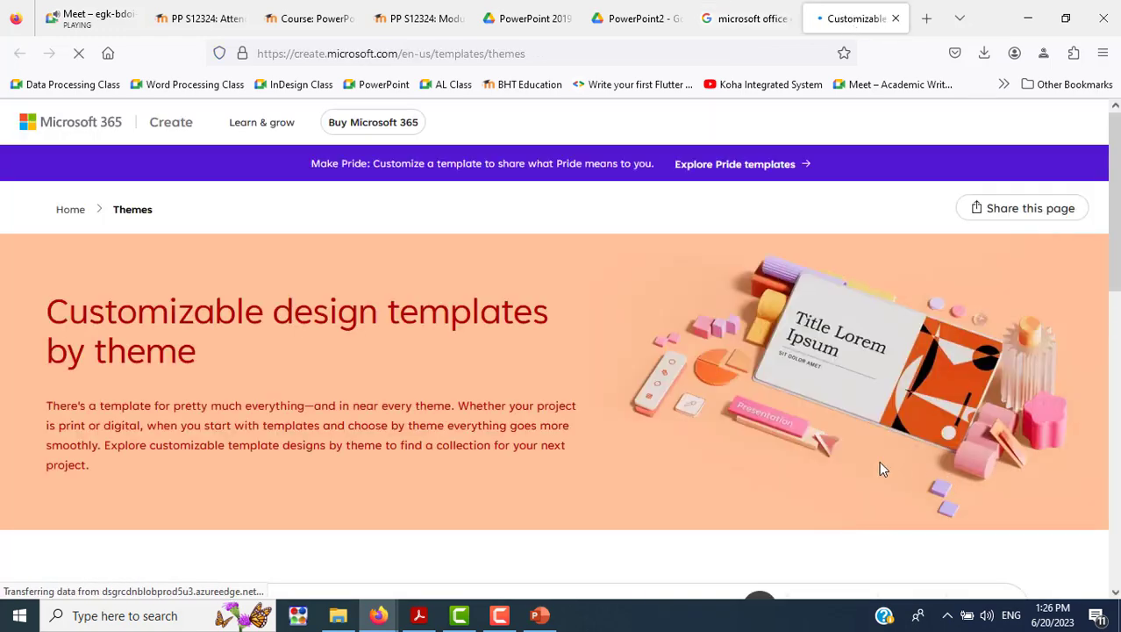
Replace the 'Themes' template search term with 'electric' and run the search.
{"action": "scroll", "coordinate": [882, 469], "scroll_direction": "down", "scroll_amount": 3}
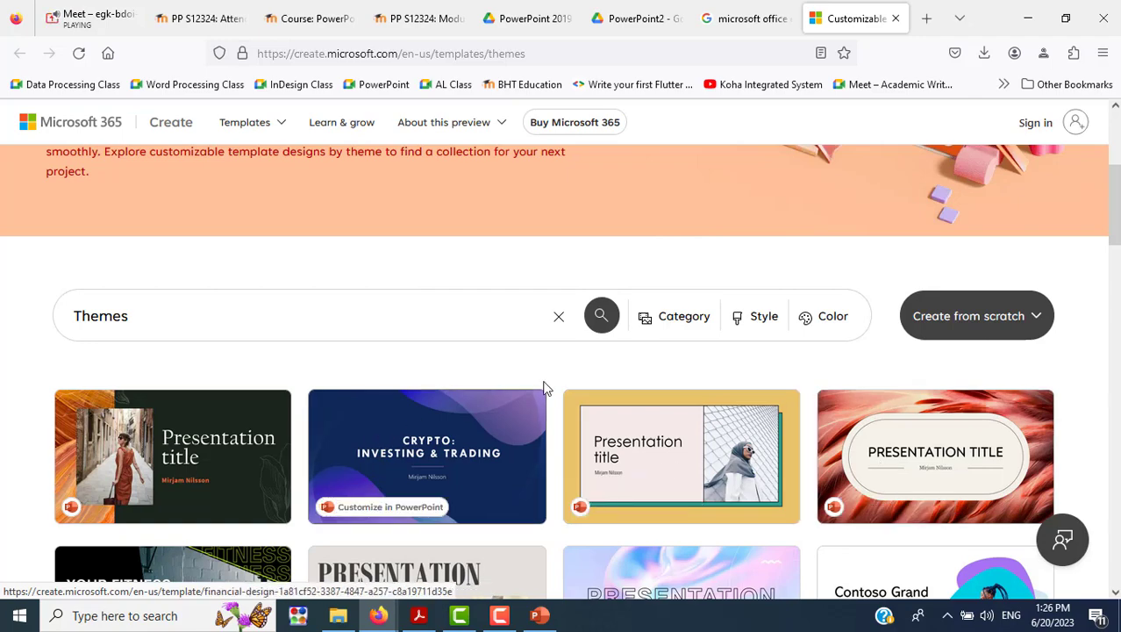
{"action": "scroll", "coordinate": [603, 366], "scroll_direction": "down", "scroll_amount": 3}
{"action": "scroll", "coordinate": [604, 366], "scroll_direction": "down", "scroll_amount": 3}
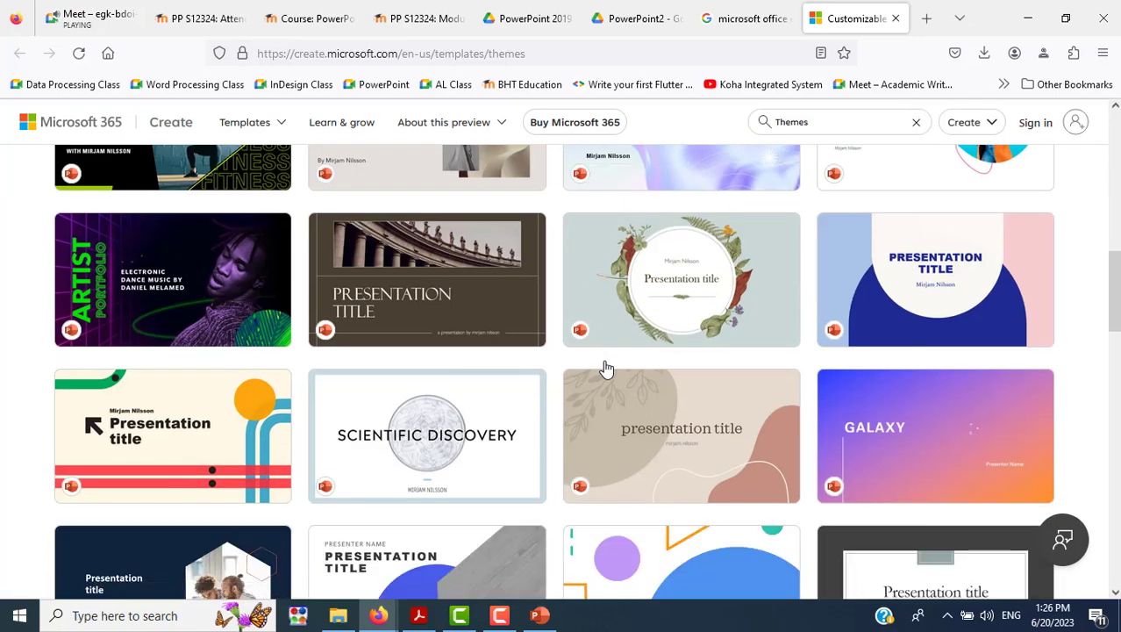
{"action": "scroll", "coordinate": [603, 363], "scroll_direction": "down", "scroll_amount": 2}
{"action": "scroll", "coordinate": [604, 363], "scroll_direction": "down", "scroll_amount": 4}
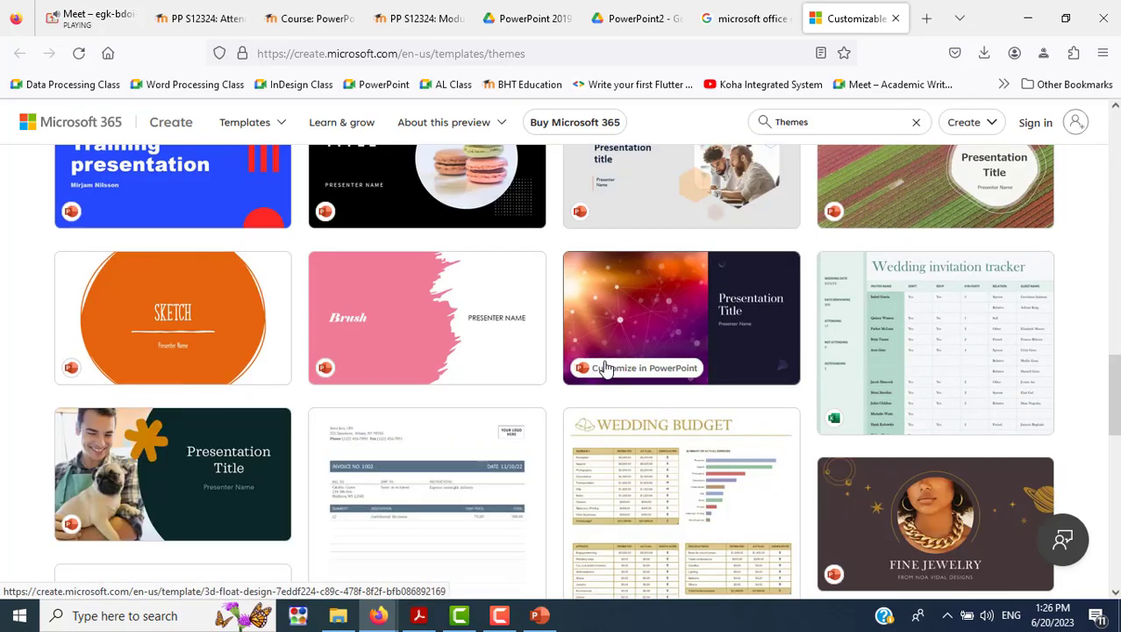
{"action": "scroll", "coordinate": [604, 366], "scroll_direction": "up", "scroll_amount": 10}
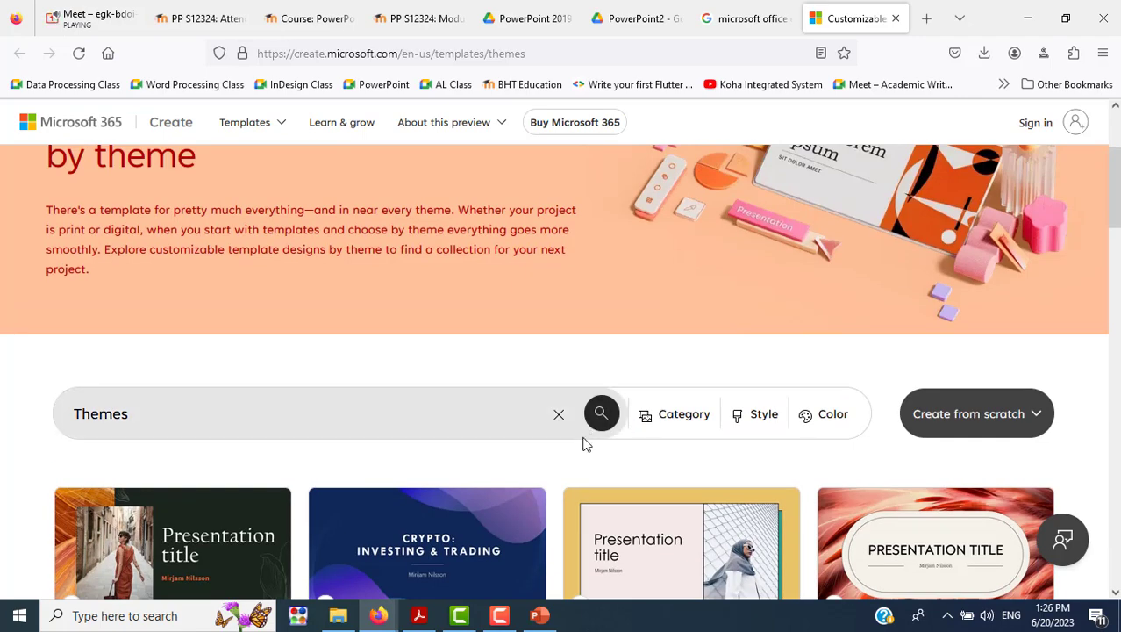
{"action": "left_click", "coordinate": [393, 407]}
{"action": "key", "text": "ctrl+a"}
{"action": "type", "text": "e"}
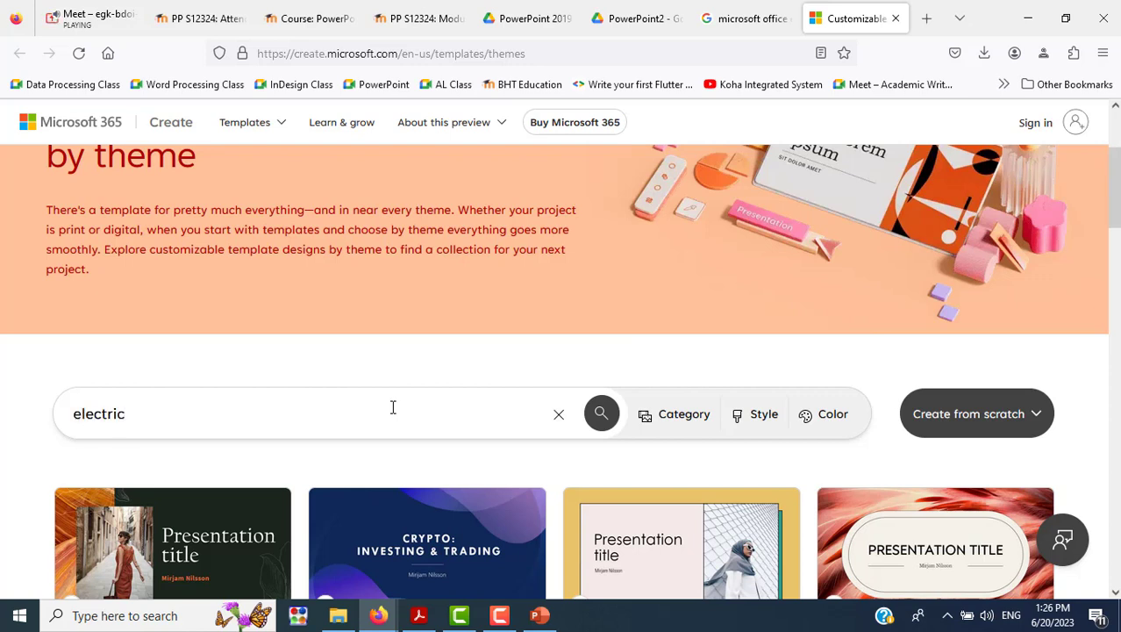
{"action": "left_click", "coordinate": [601, 416]}
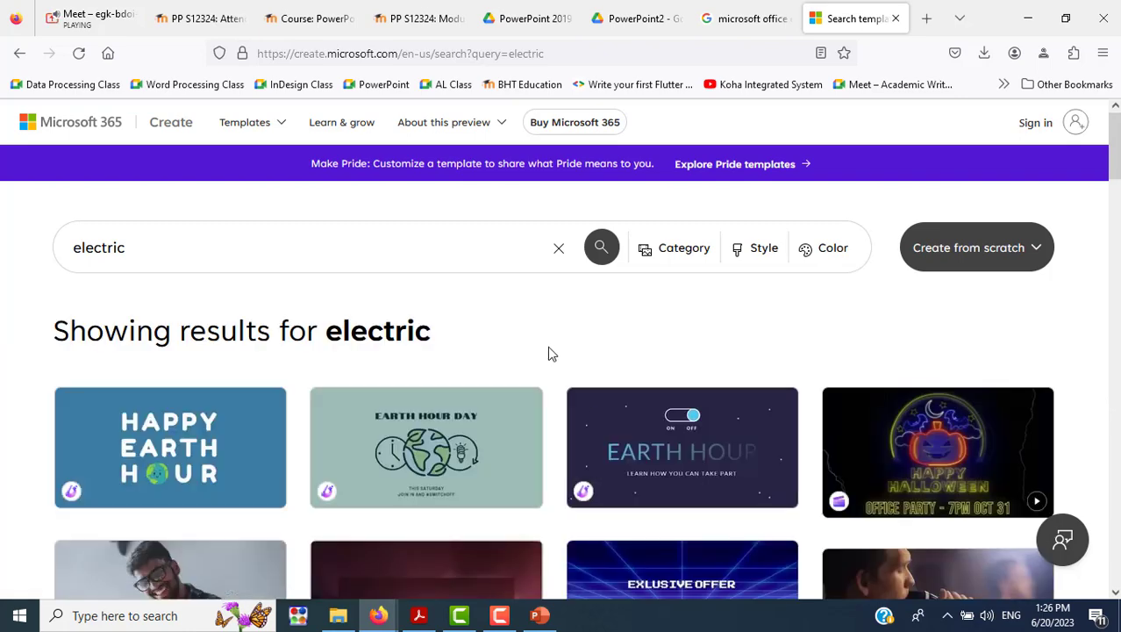
Scroll down through the electric template cards and back up.
{"action": "scroll", "coordinate": [550, 352], "scroll_direction": "down", "scroll_amount": 2}
{"action": "scroll", "coordinate": [548, 347], "scroll_direction": "down", "scroll_amount": 2}
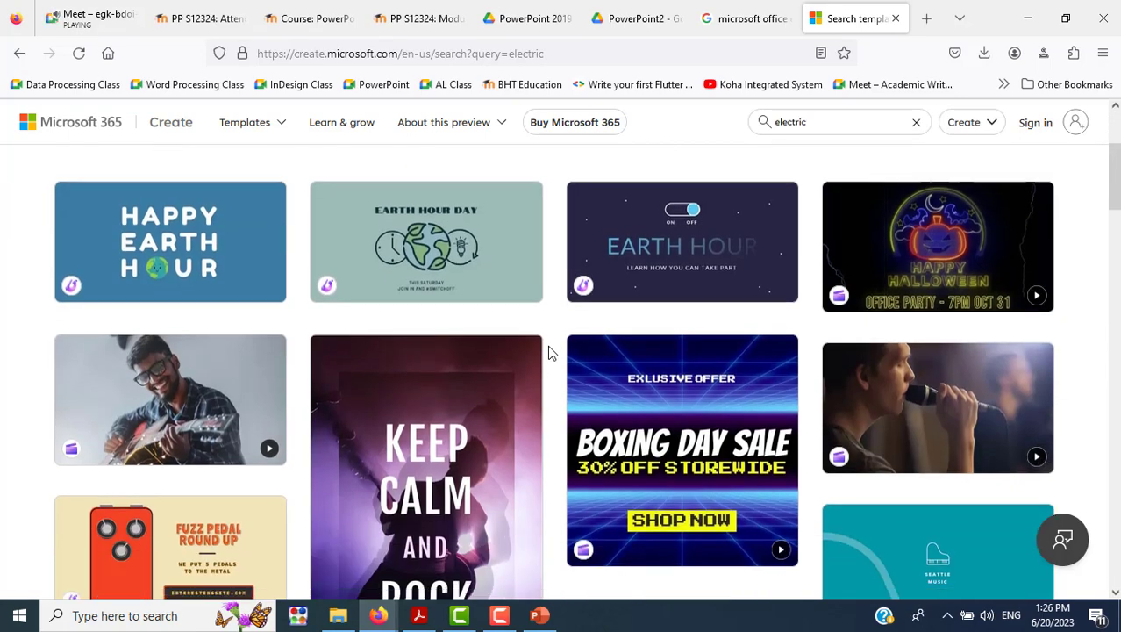
{"action": "scroll", "coordinate": [548, 347], "scroll_direction": "down", "scroll_amount": 1}
{"action": "scroll", "coordinate": [548, 346], "scroll_direction": "down", "scroll_amount": 2}
{"action": "scroll", "coordinate": [548, 352], "scroll_direction": "down", "scroll_amount": 2}
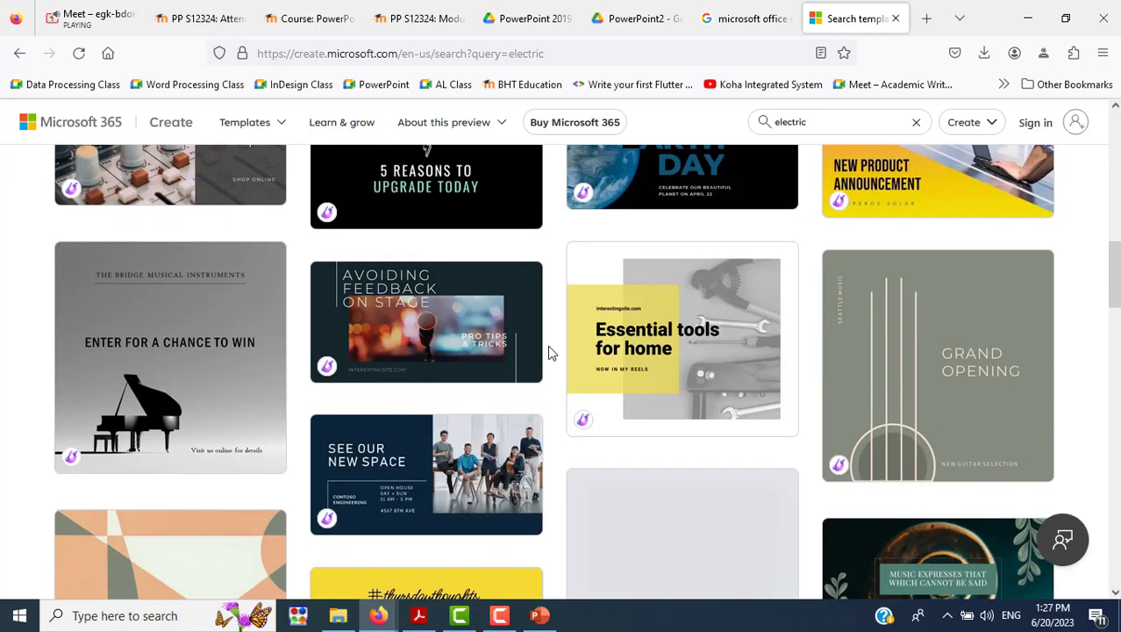
{"action": "scroll", "coordinate": [547, 352], "scroll_direction": "down", "scroll_amount": 3}
{"action": "scroll", "coordinate": [547, 352], "scroll_direction": "down", "scroll_amount": 3}
{"action": "scroll", "coordinate": [547, 351], "scroll_direction": "down", "scroll_amount": 3}
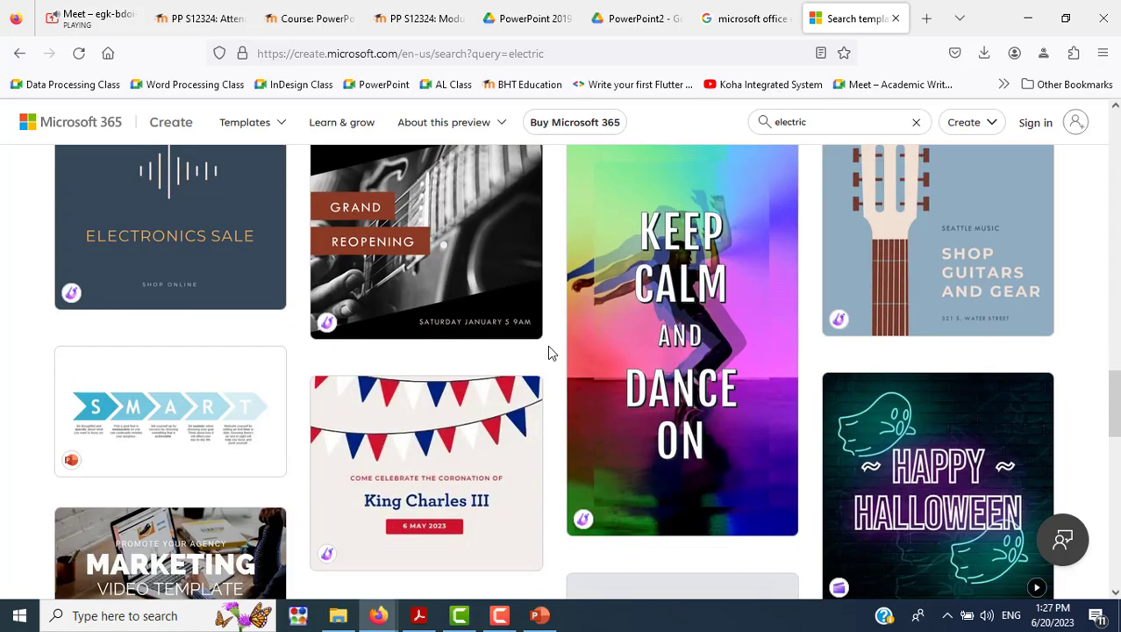
{"action": "scroll", "coordinate": [547, 352], "scroll_direction": "down", "scroll_amount": 3}
{"action": "scroll", "coordinate": [547, 351], "scroll_direction": "down", "scroll_amount": 3}
{"action": "scroll", "coordinate": [547, 352], "scroll_direction": "down", "scroll_amount": 3}
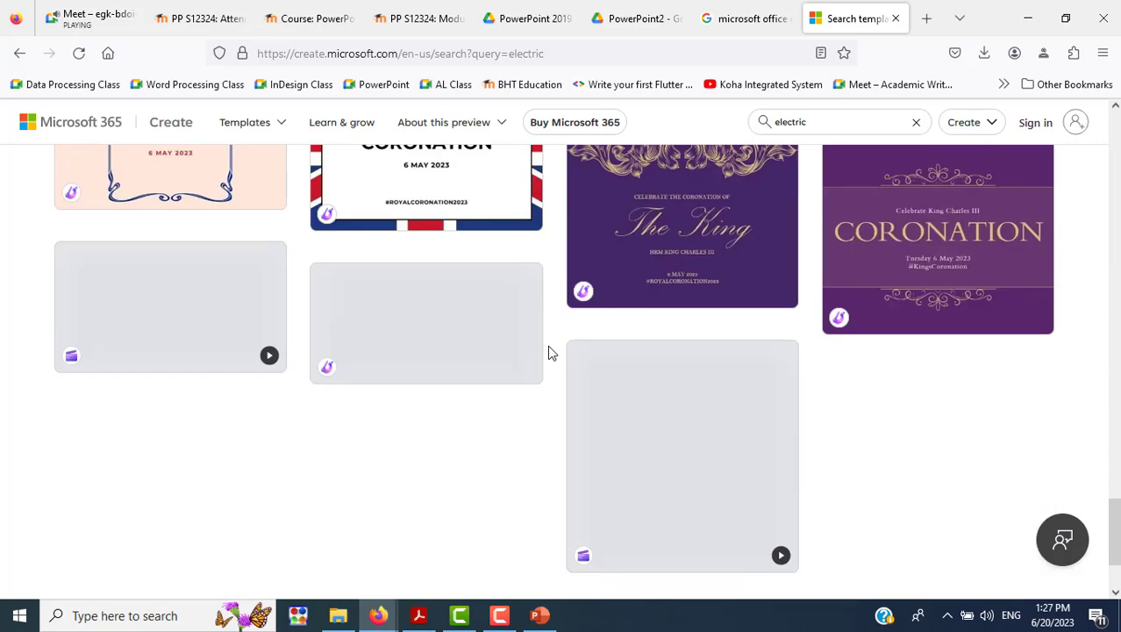
{"action": "scroll", "coordinate": [547, 352], "scroll_direction": "down", "scroll_amount": 1}
{"action": "scroll", "coordinate": [547, 352], "scroll_direction": "down", "scroll_amount": 3}
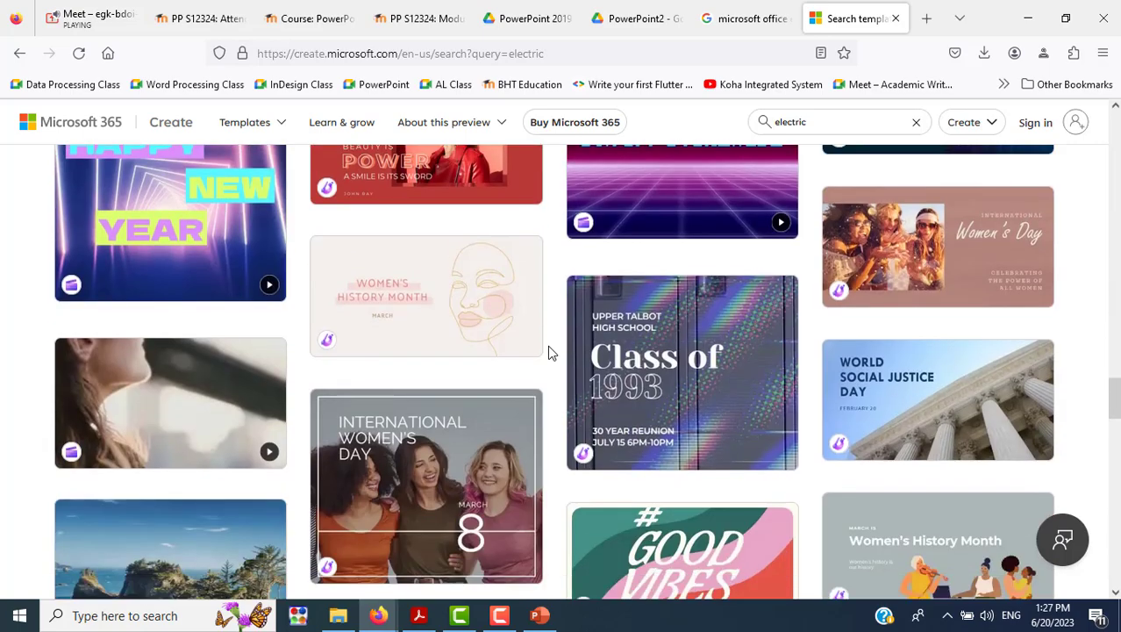
{"action": "scroll", "coordinate": [548, 352], "scroll_direction": "down", "scroll_amount": 2}
{"action": "scroll", "coordinate": [547, 352], "scroll_direction": "down", "scroll_amount": 3}
{"action": "scroll", "coordinate": [548, 352], "scroll_direction": "down", "scroll_amount": 3}
{"action": "scroll", "coordinate": [549, 352], "scroll_direction": "down", "scroll_amount": 5}
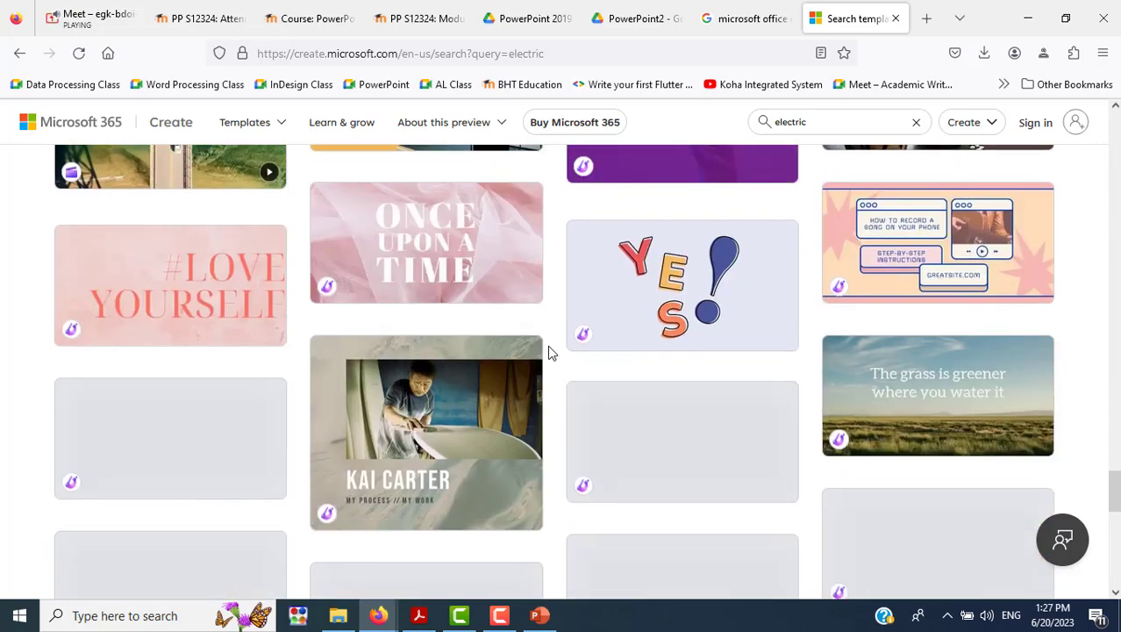
{"action": "scroll", "coordinate": [549, 352], "scroll_direction": "up", "scroll_amount": 8}
{"action": "scroll", "coordinate": [549, 351], "scroll_direction": "up", "scroll_amount": 5}
{"action": "scroll", "coordinate": [549, 352], "scroll_direction": "up", "scroll_amount": 5}
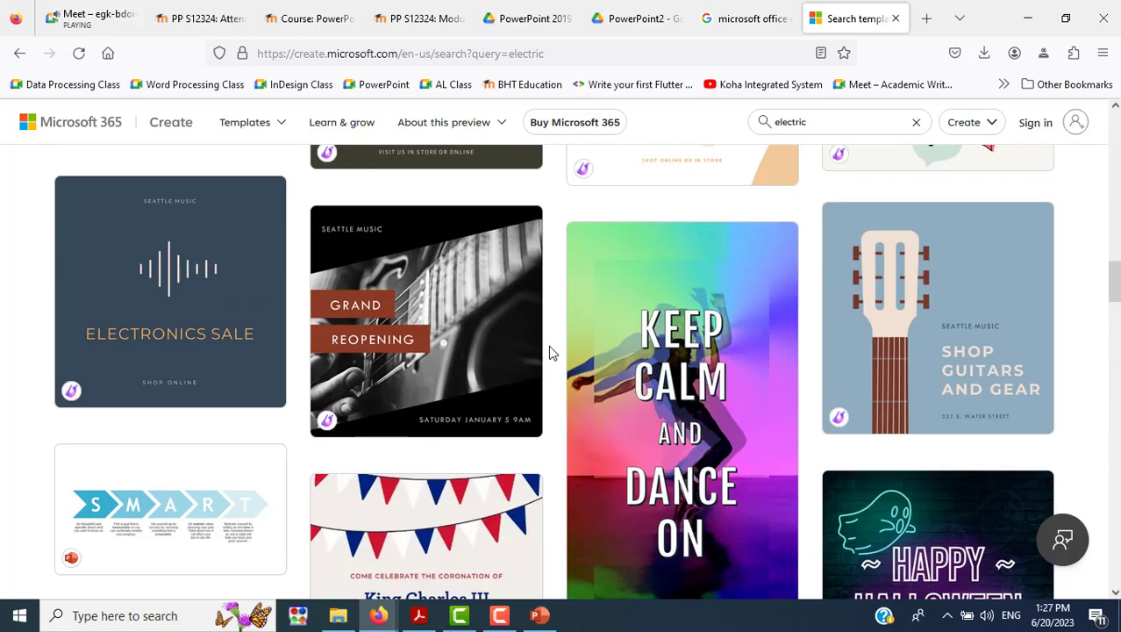
{"action": "scroll", "coordinate": [549, 352], "scroll_direction": "up", "scroll_amount": 5}
{"action": "scroll", "coordinate": [549, 352], "scroll_direction": "up", "scroll_amount": 5}
Change the template search to 'electric theme' and scroll through the results.
{"action": "left_click", "coordinate": [263, 230]}
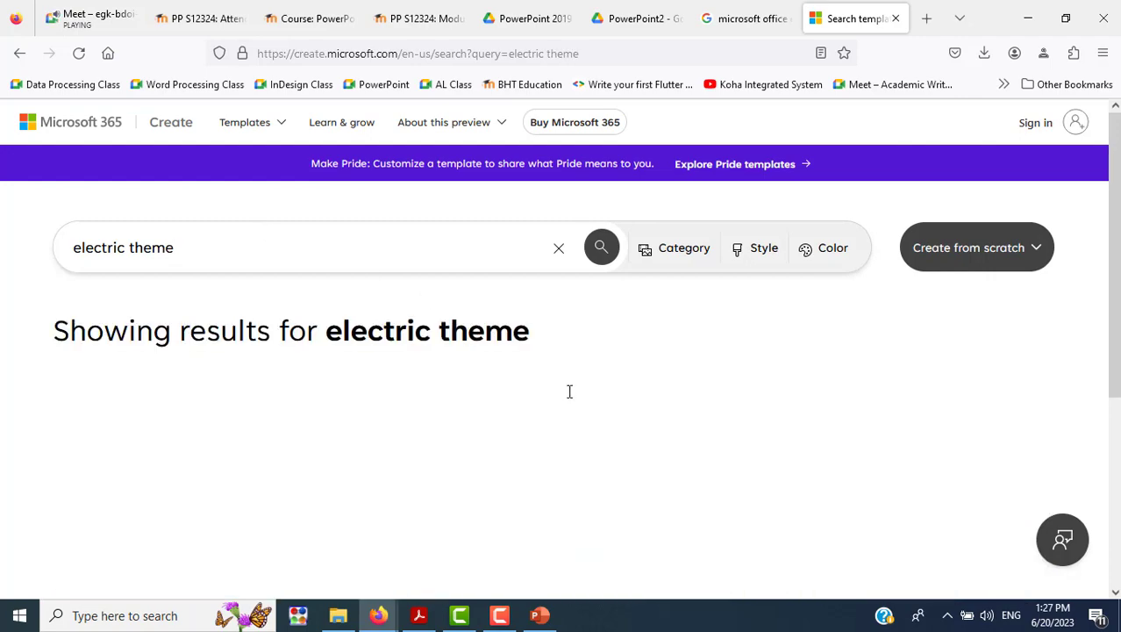
{"action": "scroll", "coordinate": [569, 392], "scroll_direction": "down", "scroll_amount": 3}
{"action": "scroll", "coordinate": [570, 399], "scroll_direction": "down", "scroll_amount": 2}
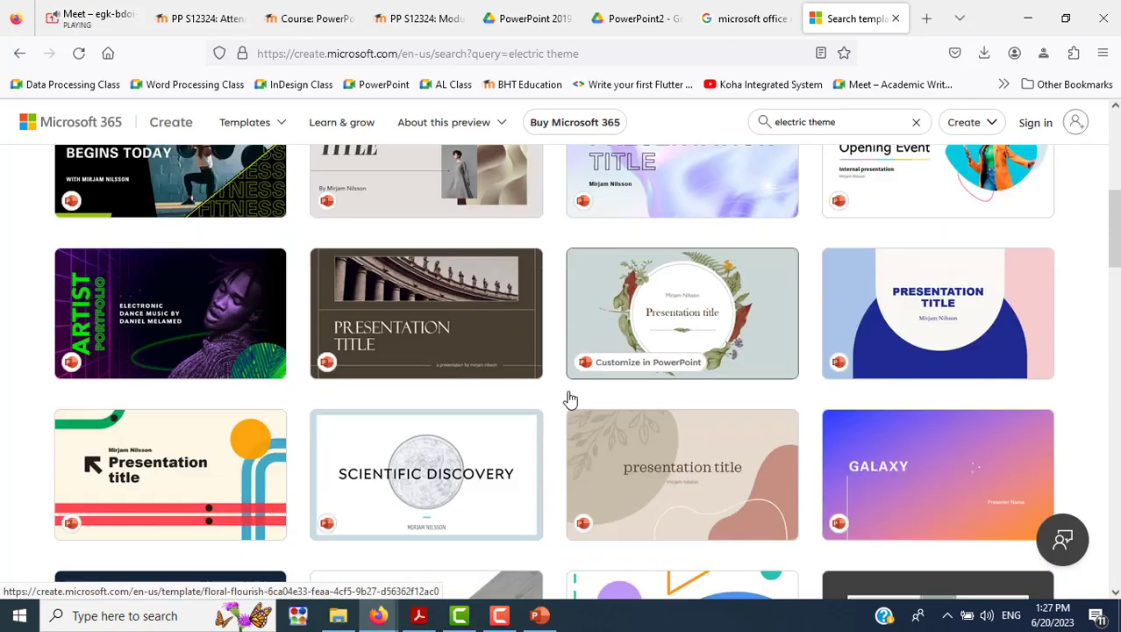
{"action": "scroll", "coordinate": [570, 399], "scroll_direction": "down", "scroll_amount": 3}
{"action": "scroll", "coordinate": [569, 400], "scroll_direction": "down", "scroll_amount": 3}
{"action": "scroll", "coordinate": [569, 399], "scroll_direction": "down", "scroll_amount": 3}
{"action": "scroll", "coordinate": [569, 399], "scroll_direction": "down", "scroll_amount": 3}
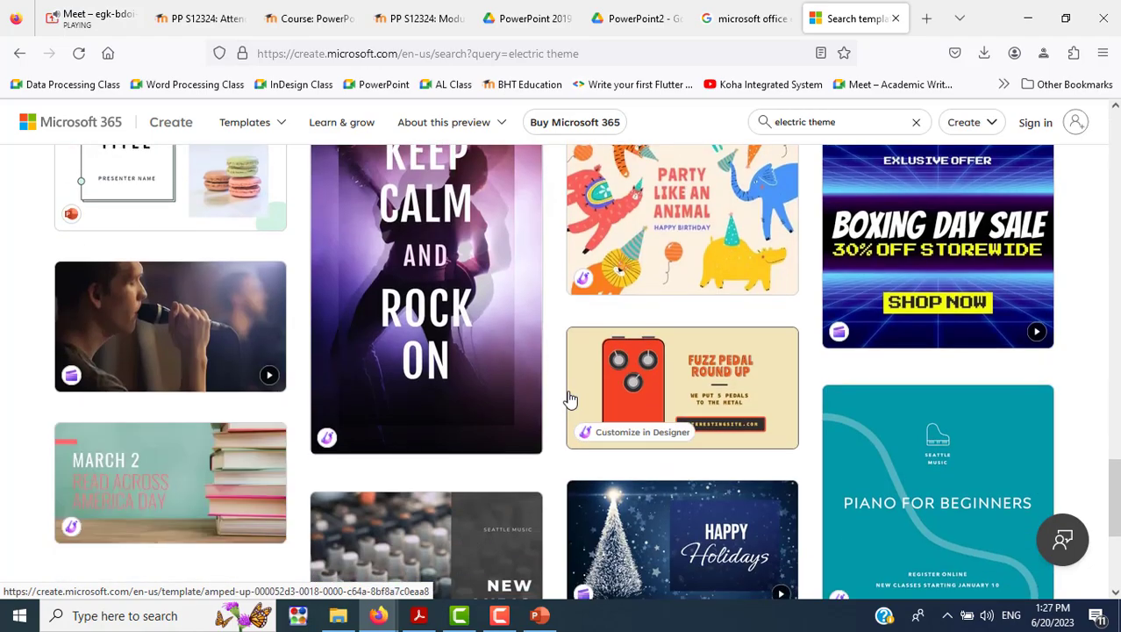
{"action": "scroll", "coordinate": [569, 399], "scroll_direction": "down", "scroll_amount": 3}
{"action": "scroll", "coordinate": [569, 399], "scroll_direction": "down", "scroll_amount": 3}
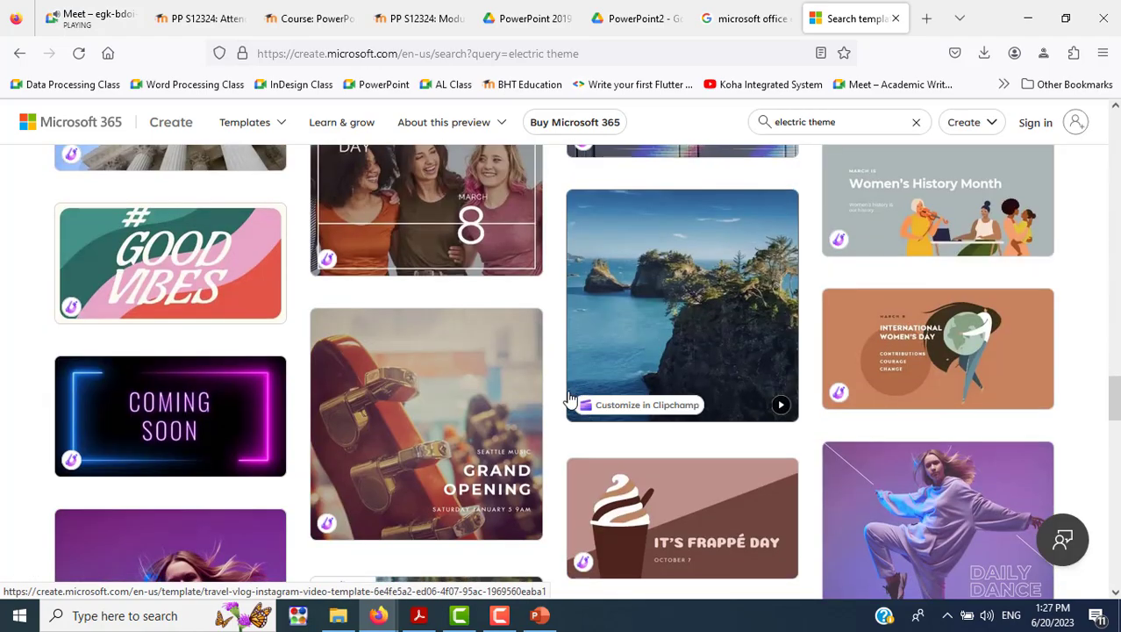
{"action": "scroll", "coordinate": [570, 399], "scroll_direction": "down", "scroll_amount": 3}
{"action": "scroll", "coordinate": [569, 399], "scroll_direction": "down", "scroll_amount": 3}
{"action": "scroll", "coordinate": [569, 399], "scroll_direction": "down", "scroll_amount": 3}
{"action": "scroll", "coordinate": [569, 400], "scroll_direction": "down", "scroll_amount": 3}
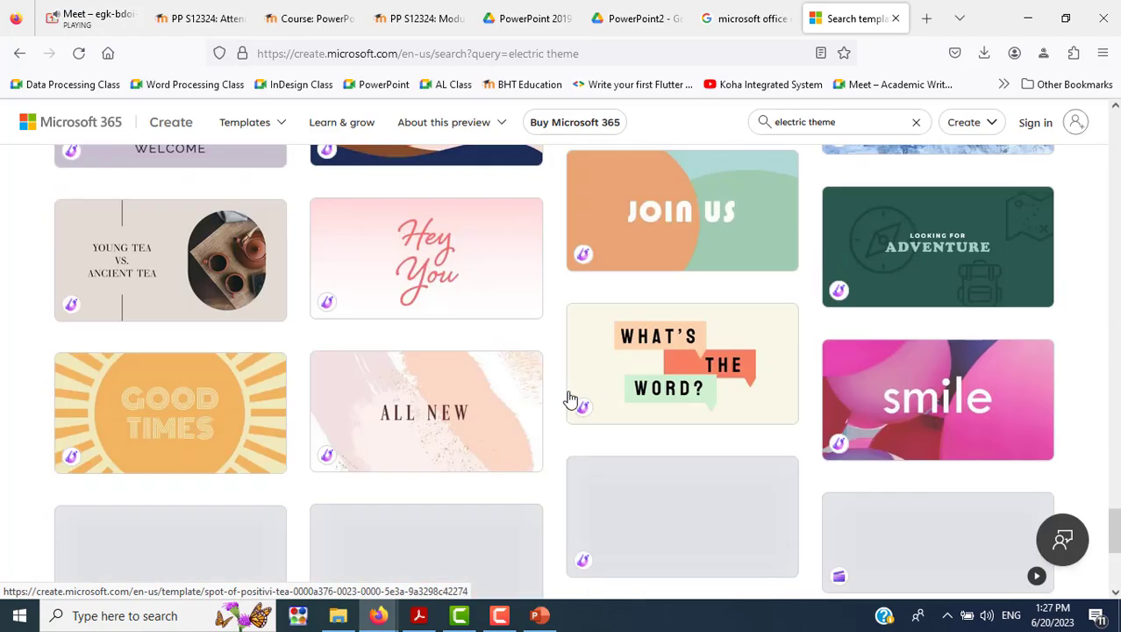
{"action": "scroll", "coordinate": [569, 399], "scroll_direction": "down", "scroll_amount": 3}
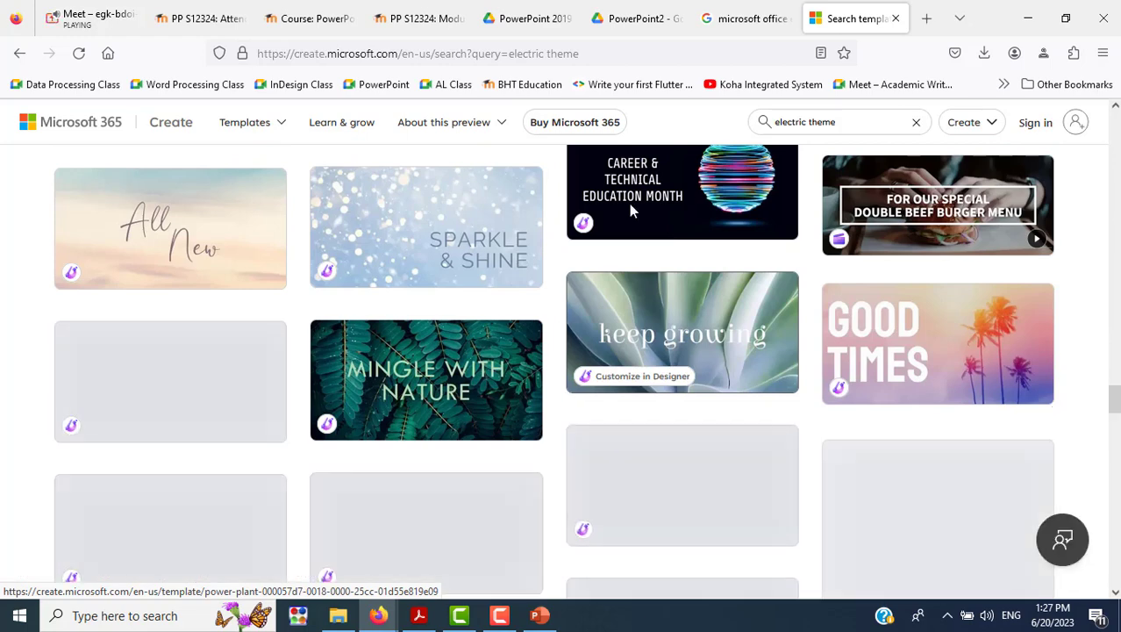
Admit the waiting person to the Meet call and return to the Google results.
{"action": "left_click", "coordinate": [114, 18]}
{"action": "left_click", "coordinate": [1010, 506]}
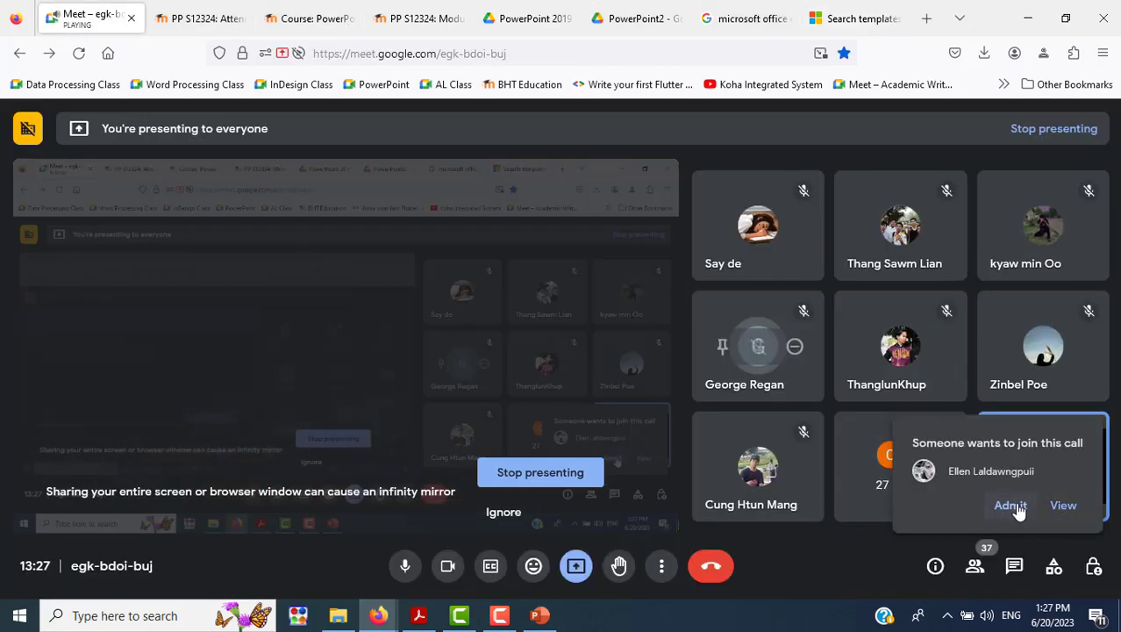
{"action": "left_click", "coordinate": [757, 21]}
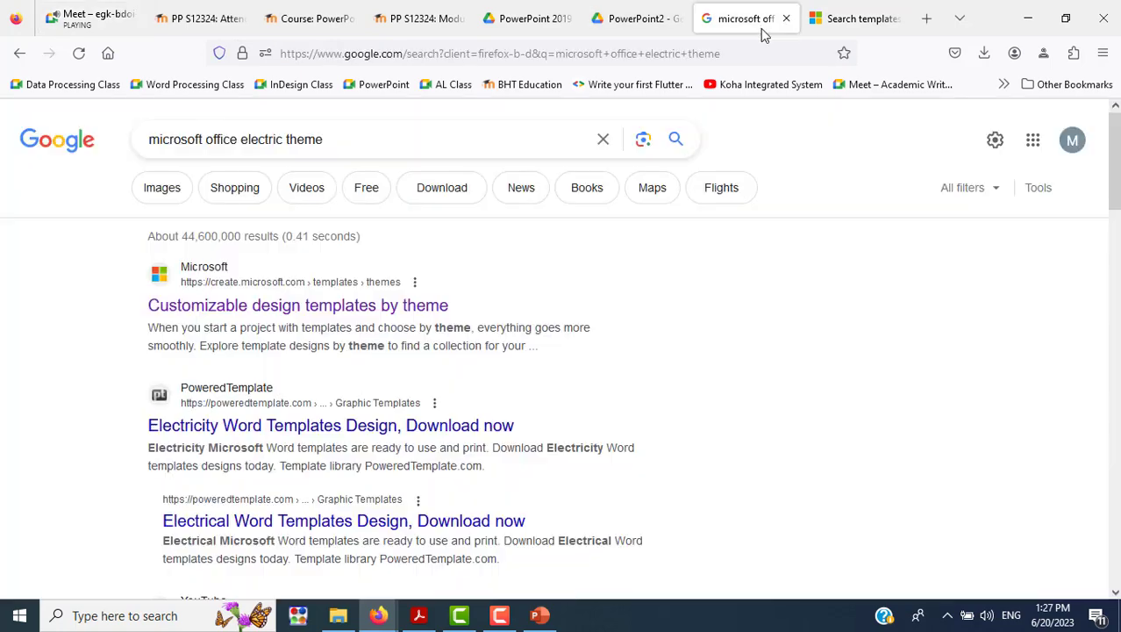
Peek into the Drive Module folder, return to PowerPoint2, and reopen the Module 2 Lesson PDF.
{"action": "left_click", "coordinate": [659, 22]}
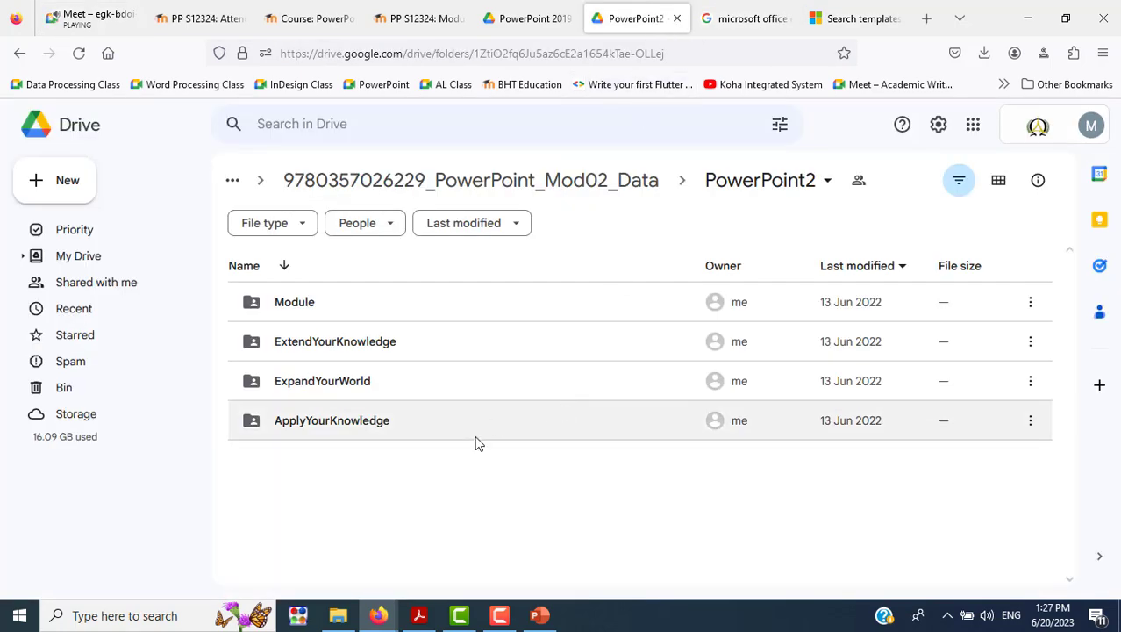
{"action": "double_click", "coordinate": [308, 307]}
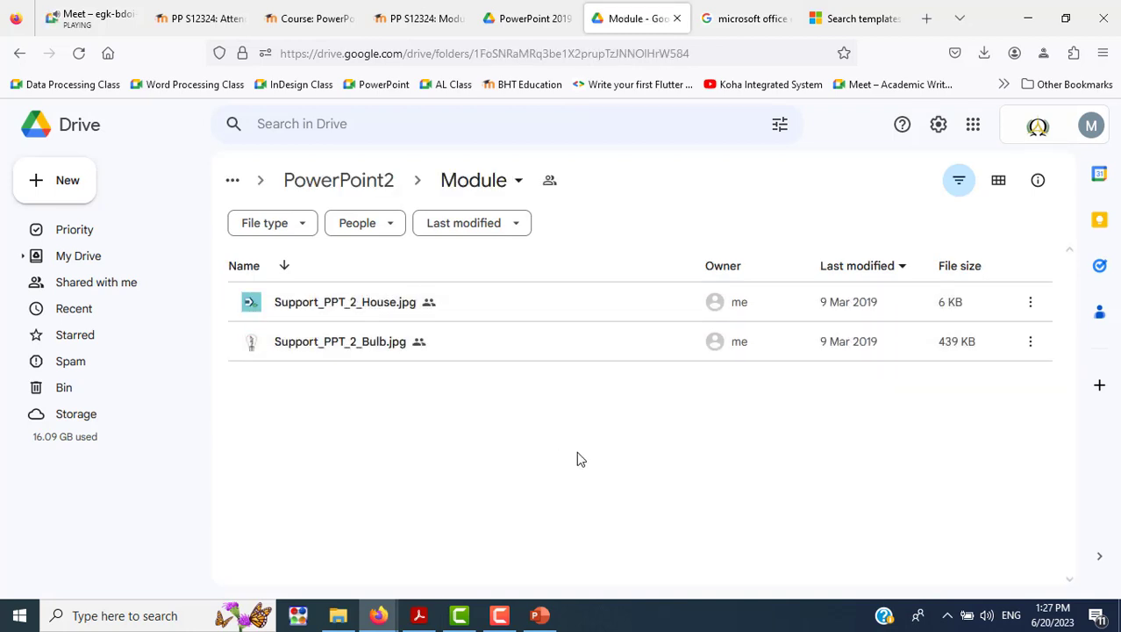
{"action": "left_click", "coordinate": [387, 184]}
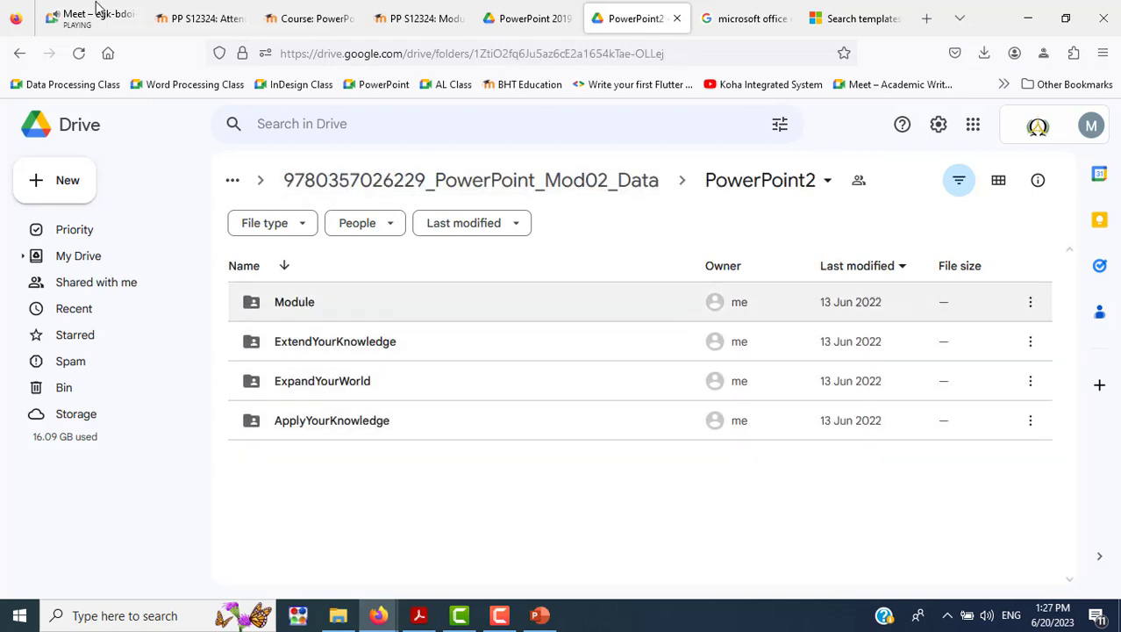
{"action": "left_click", "coordinate": [526, 21]}
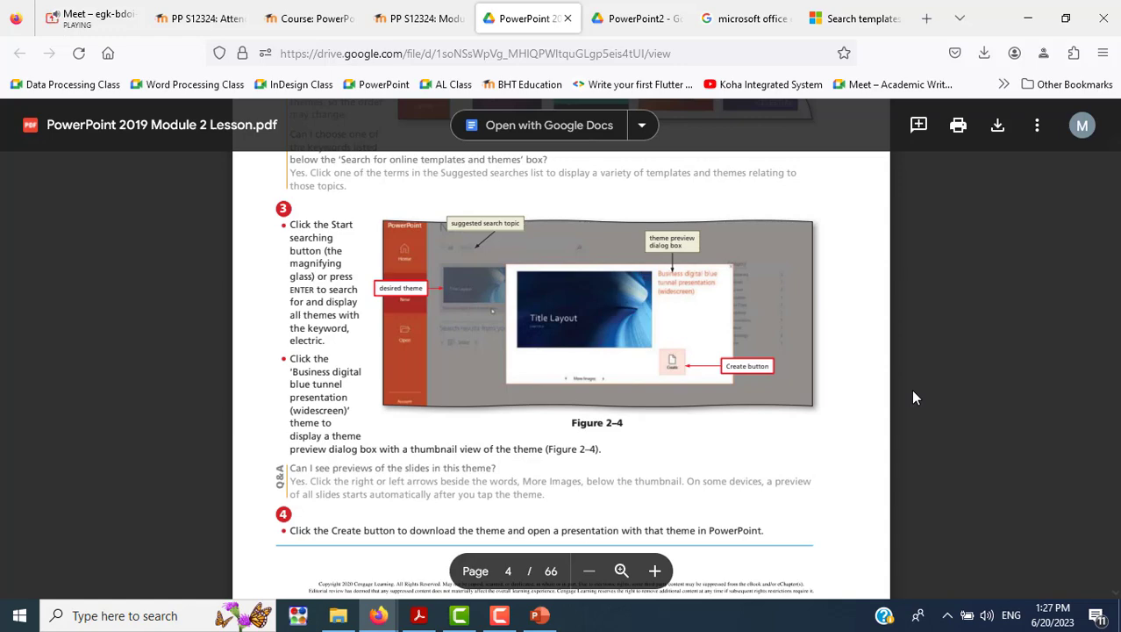
{"action": "scroll", "coordinate": [913, 397], "scroll_direction": "up", "scroll_amount": 1}
{"action": "scroll", "coordinate": [913, 397], "scroll_direction": "up", "scroll_amount": 3}
{"action": "scroll", "coordinate": [912, 397], "scroll_direction": "up", "scroll_amount": 4}
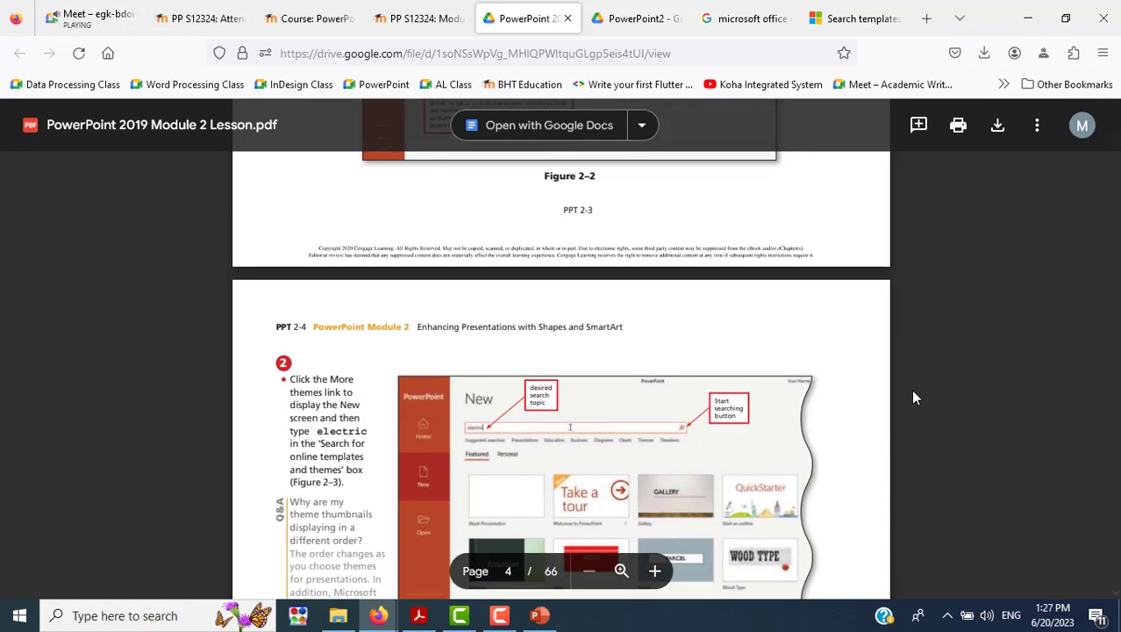
{"action": "scroll", "coordinate": [912, 397], "scroll_direction": "down", "scroll_amount": 1}
{"action": "scroll", "coordinate": [912, 397], "scroll_direction": "down", "scroll_amount": 3}
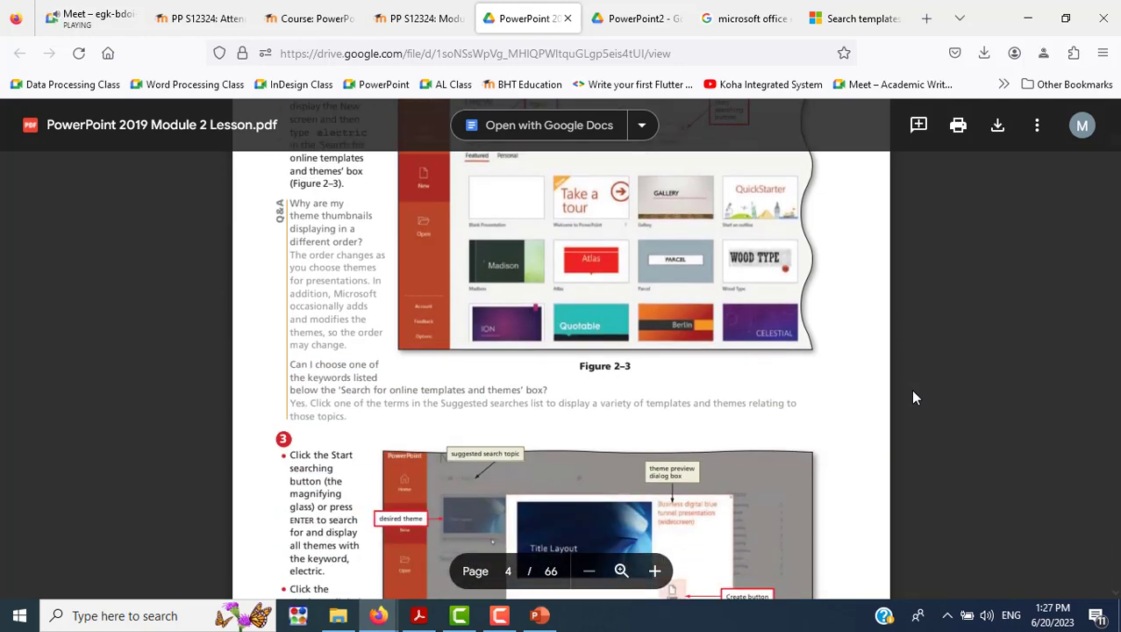
{"action": "scroll", "coordinate": [913, 397], "scroll_direction": "down", "scroll_amount": 2}
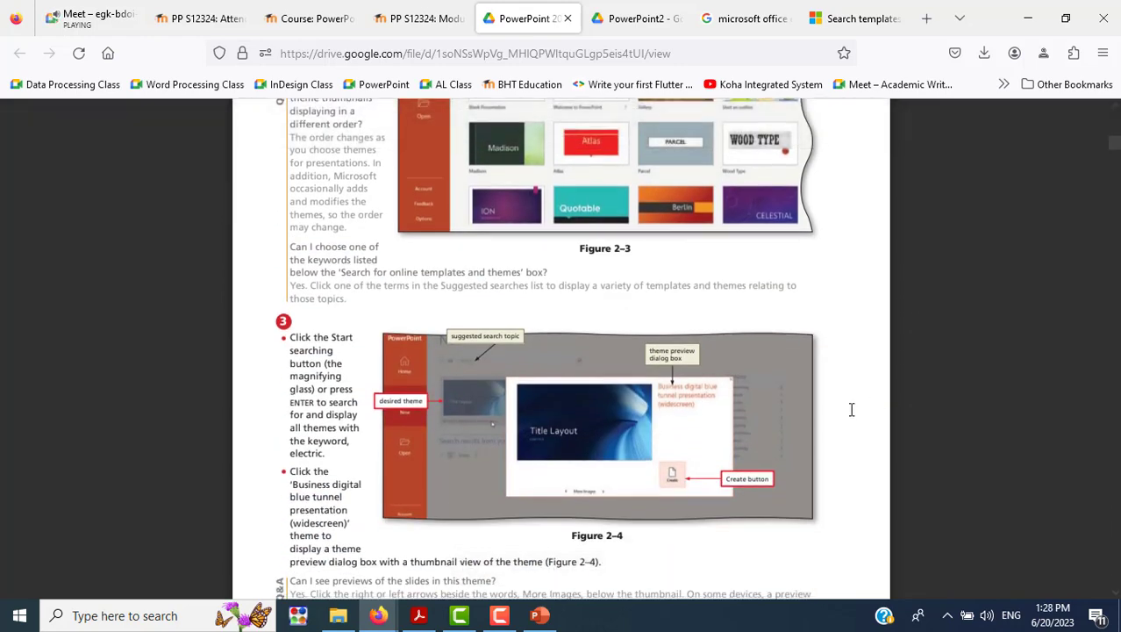
{"action": "scroll", "coordinate": [851, 409], "scroll_direction": "down", "scroll_amount": 1}
{"action": "scroll", "coordinate": [851, 410], "scroll_direction": "down", "scroll_amount": 3}
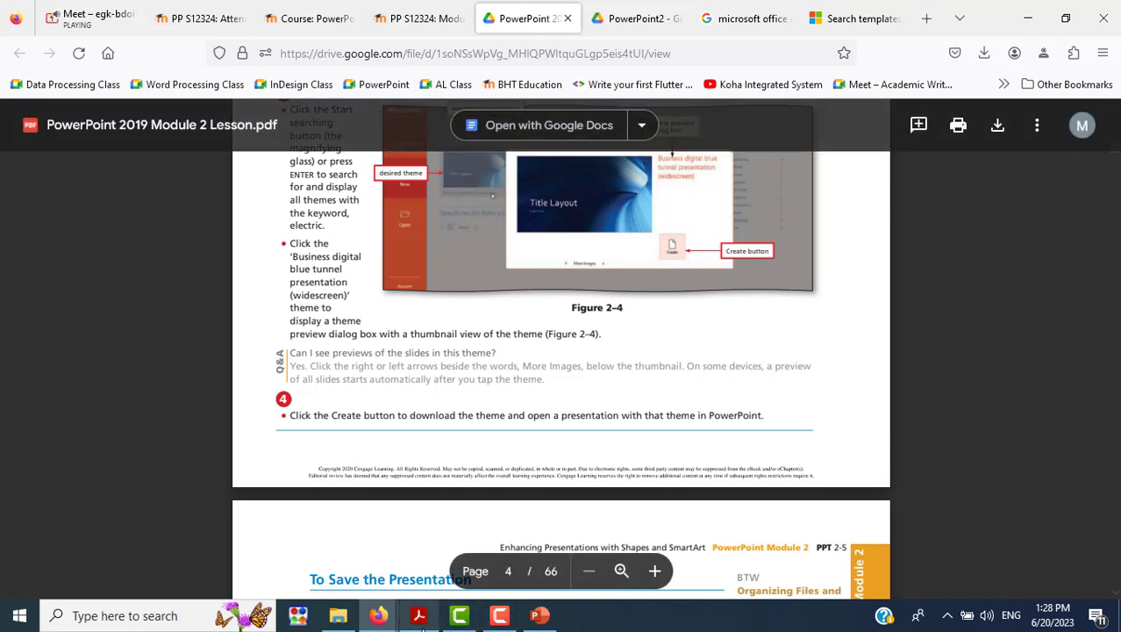
Show PowerPoint's Business template results and scroll through them.
{"action": "mouse_move", "coordinate": [419, 615]}
{"action": "left_click", "coordinate": [425, 568]}
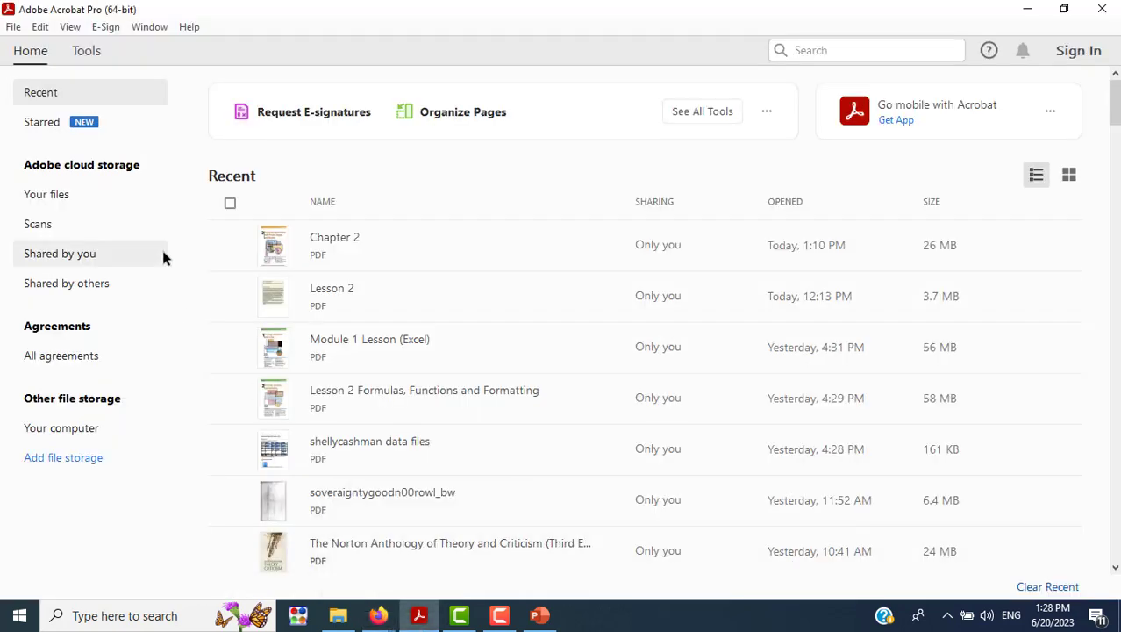
{"action": "left_click", "coordinate": [540, 616]}
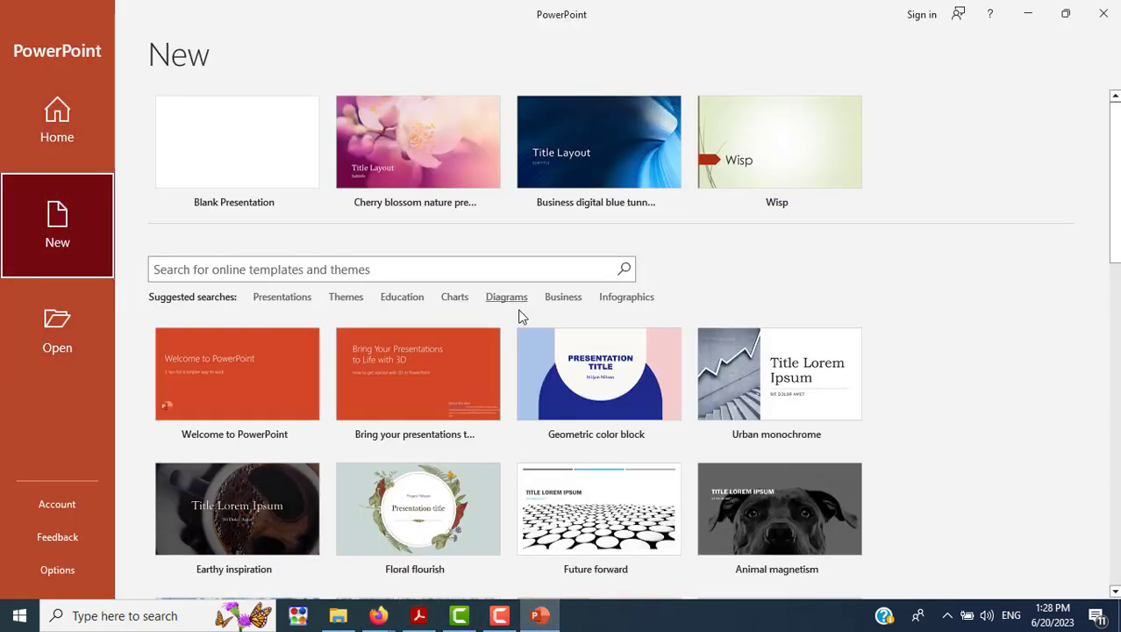
{"action": "left_click", "coordinate": [563, 297]}
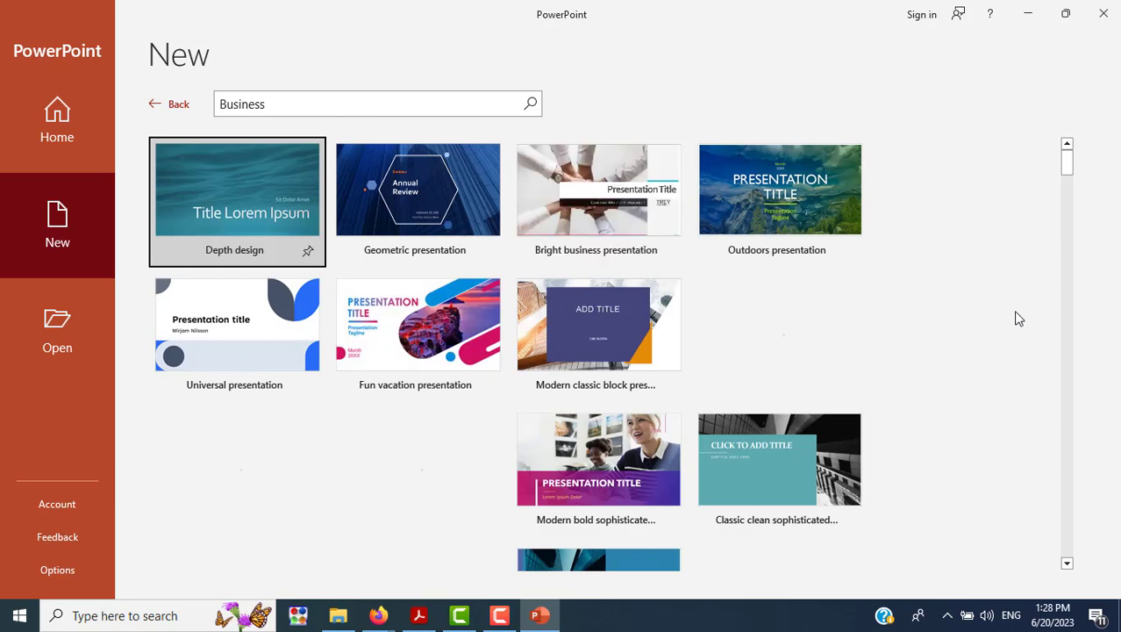
{"action": "scroll", "coordinate": [1015, 318], "scroll_direction": "down", "scroll_amount": 2}
{"action": "scroll", "coordinate": [1015, 318], "scroll_direction": "down", "scroll_amount": 3}
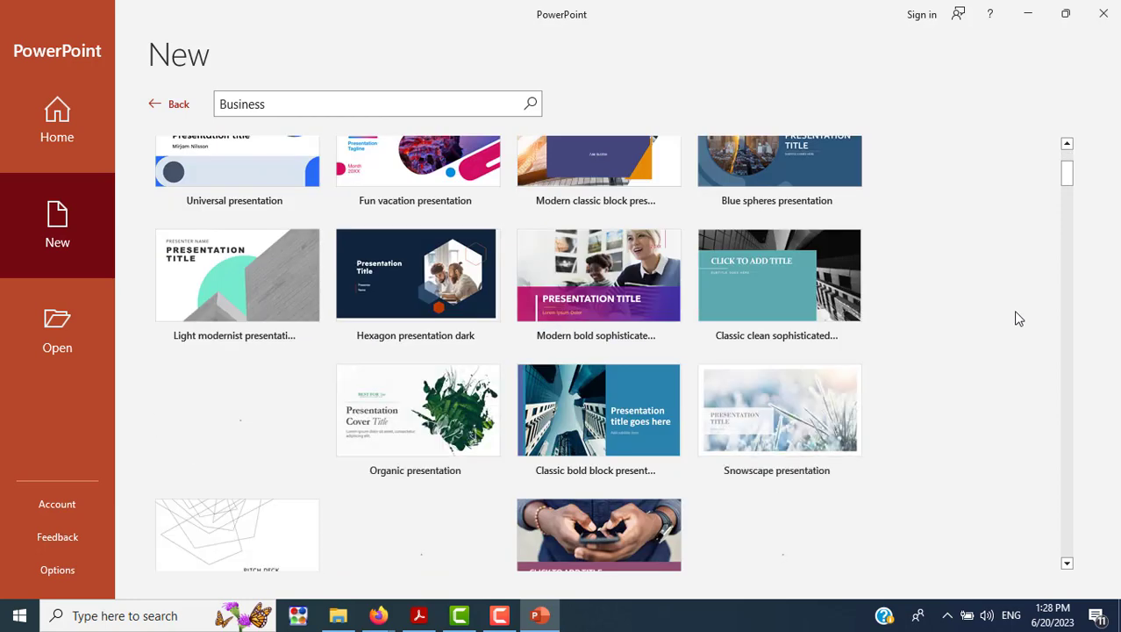
Close Adobe Acrobat, check Figure 2–4 in the lesson PDF, and return to PowerPoint.
{"action": "key", "text": "alt+Tab"}
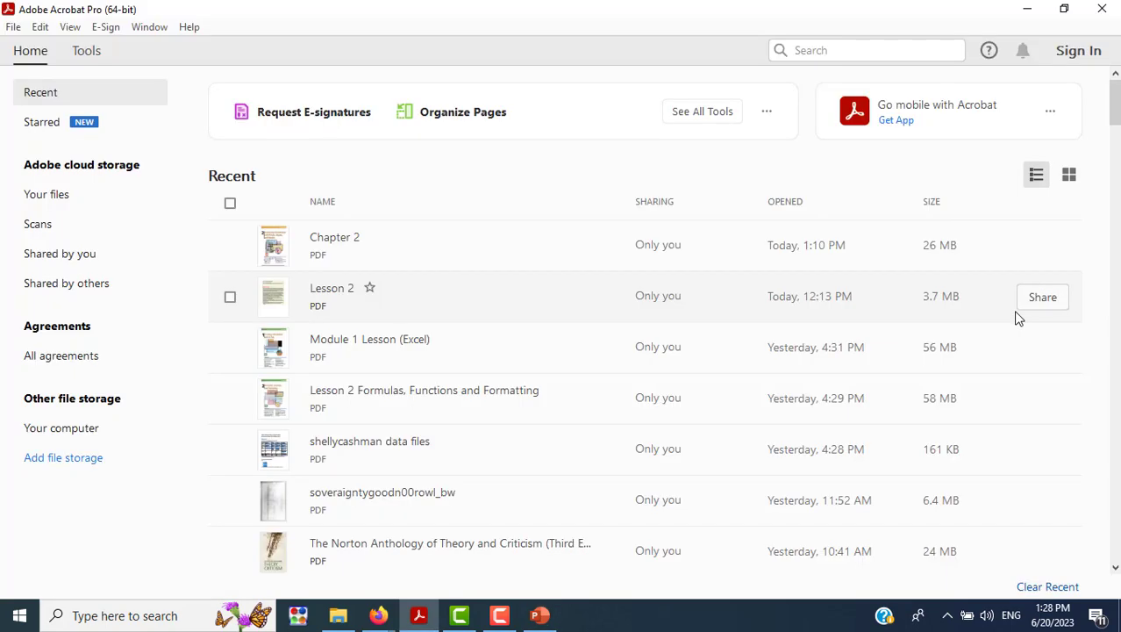
{"action": "left_click", "coordinate": [1102, 9]}
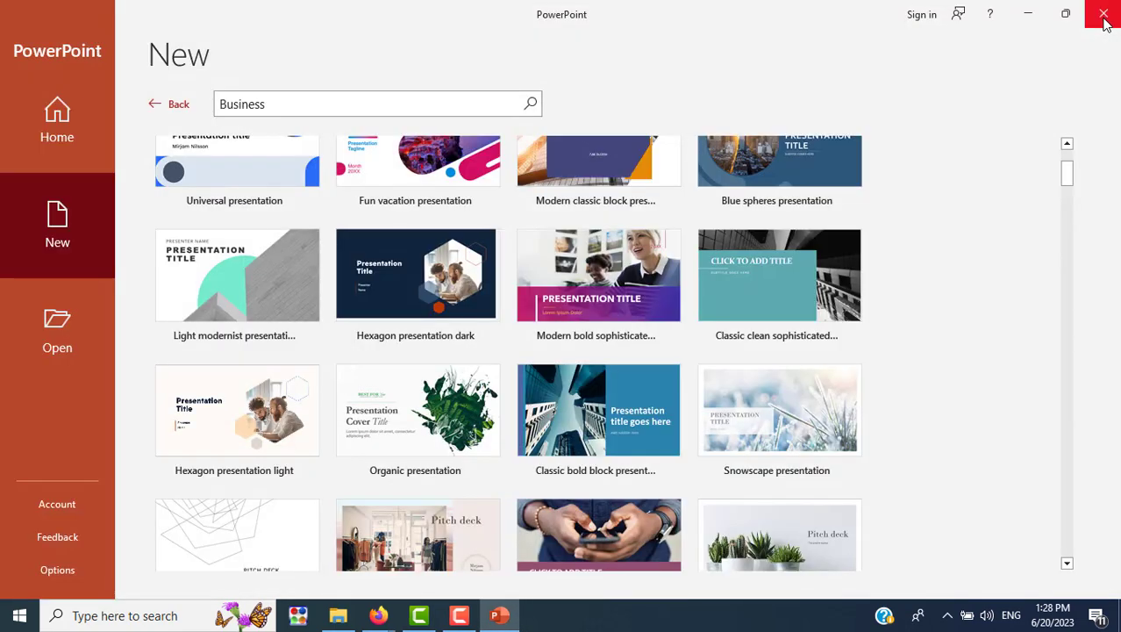
{"action": "mouse_move", "coordinate": [378, 615]}
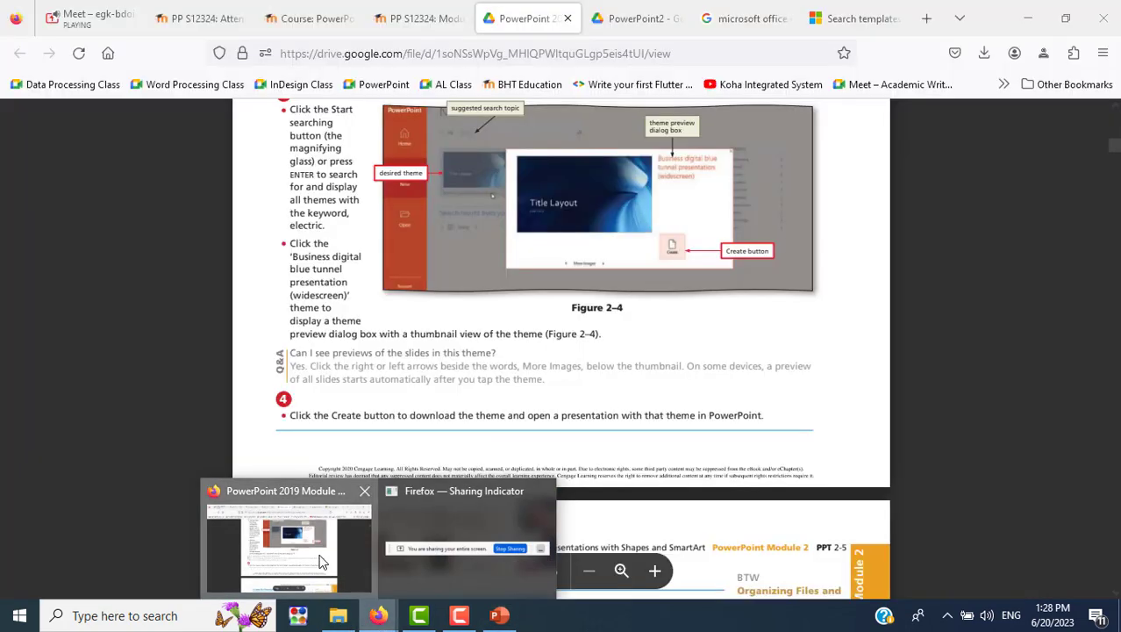
{"action": "left_click", "coordinate": [321, 561]}
{"action": "scroll", "coordinate": [466, 327], "scroll_direction": "up", "scroll_amount": 3}
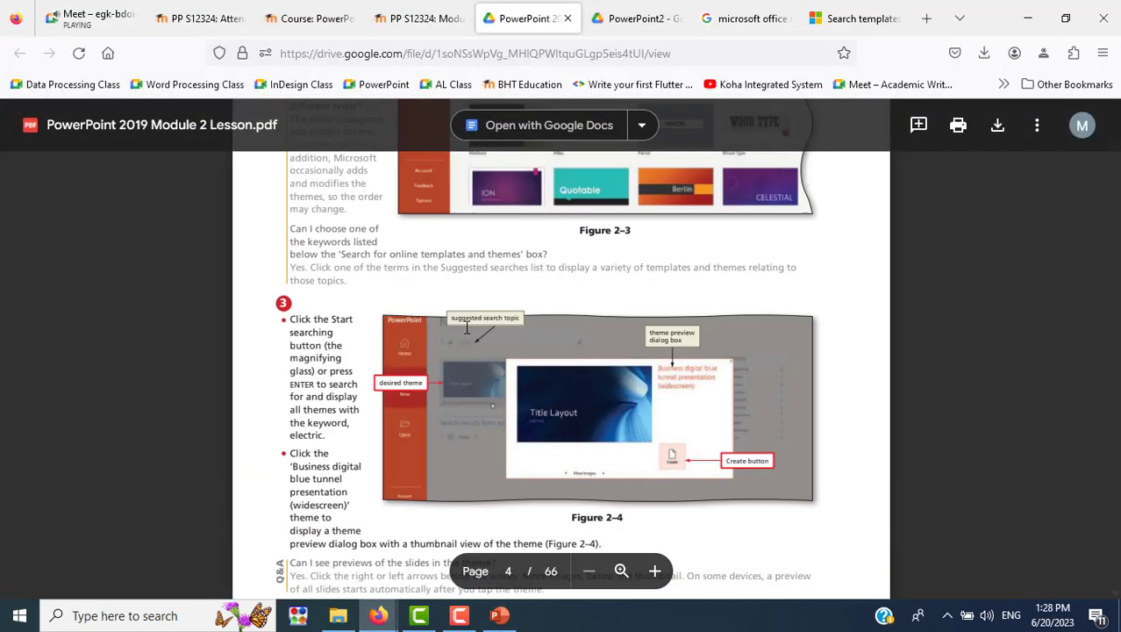
{"action": "scroll", "coordinate": [466, 328], "scroll_direction": "down", "scroll_amount": 3}
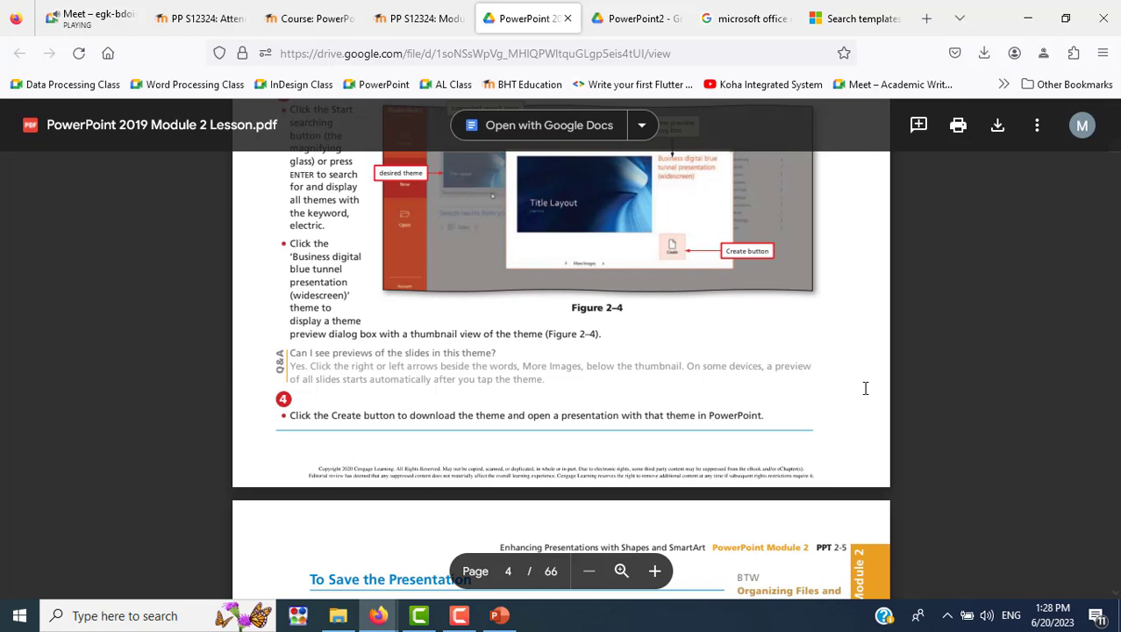
{"action": "key", "text": "alt+Tab"}
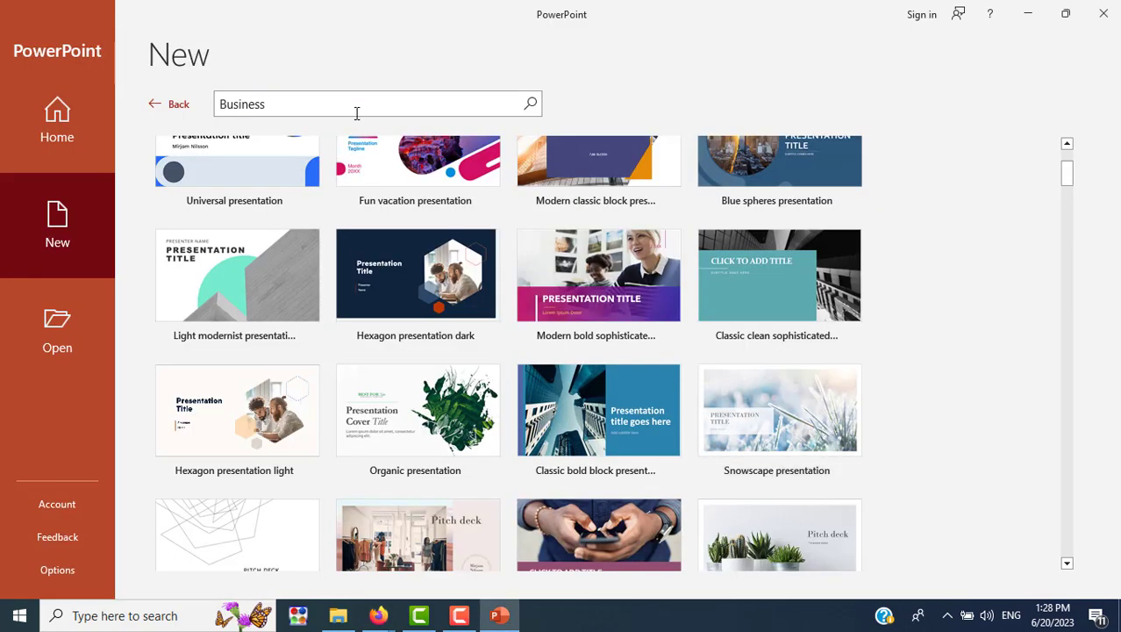
Search templates for 'Business digital blue' and create the Business digital blue tunnel presentation.
{"action": "left_click", "coordinate": [356, 104]}
{"action": "left_click", "coordinate": [356, 103]}
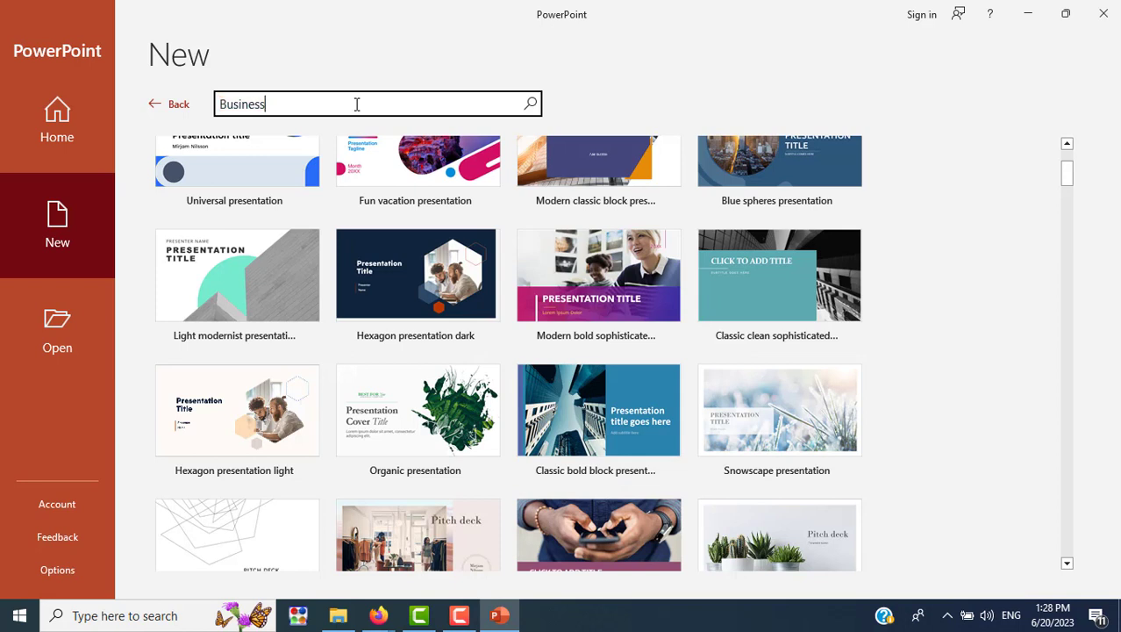
{"action": "type", "text": " digi"}
{"action": "type", "text": "tal blue"}
{"action": "key", "text": "Return"}
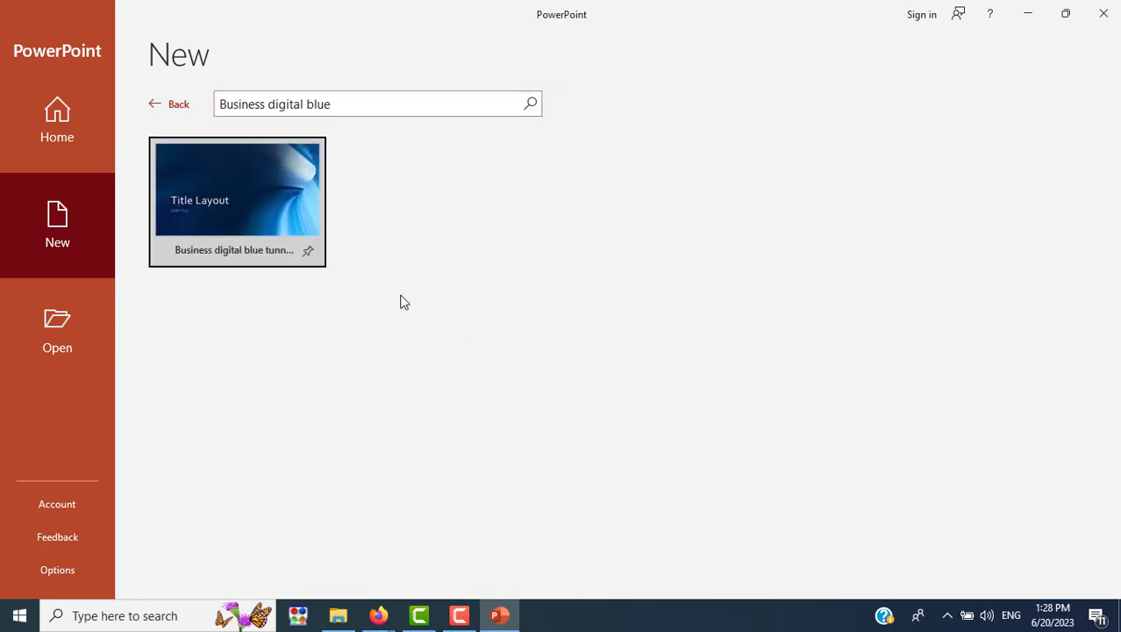
{"action": "left_click", "coordinate": [244, 210]}
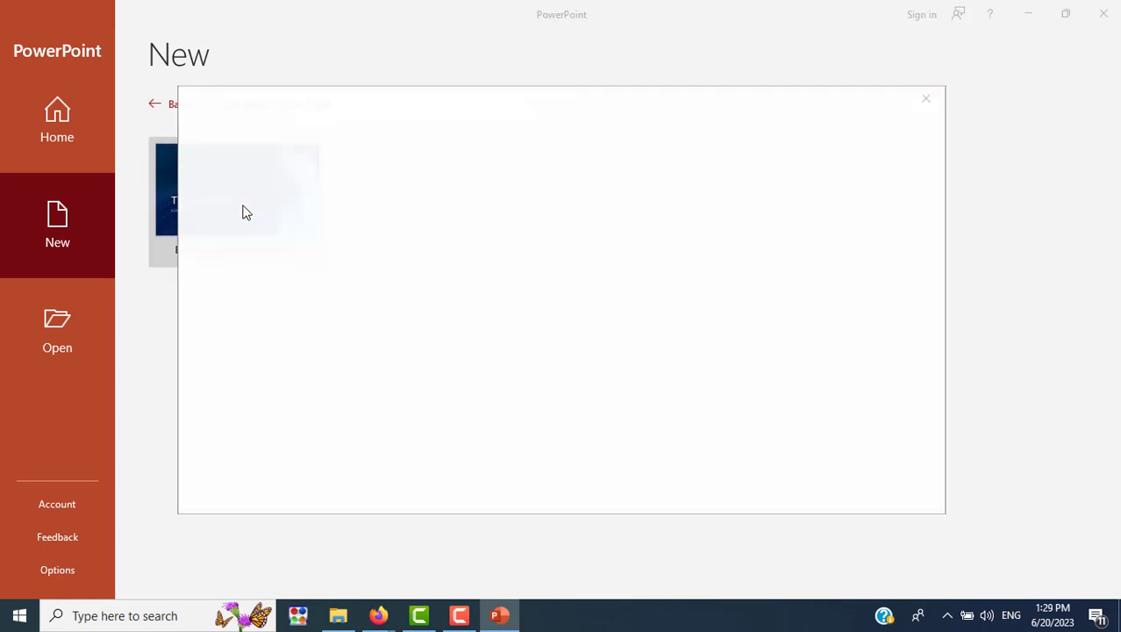
{"action": "key", "text": "alt+Tab"}
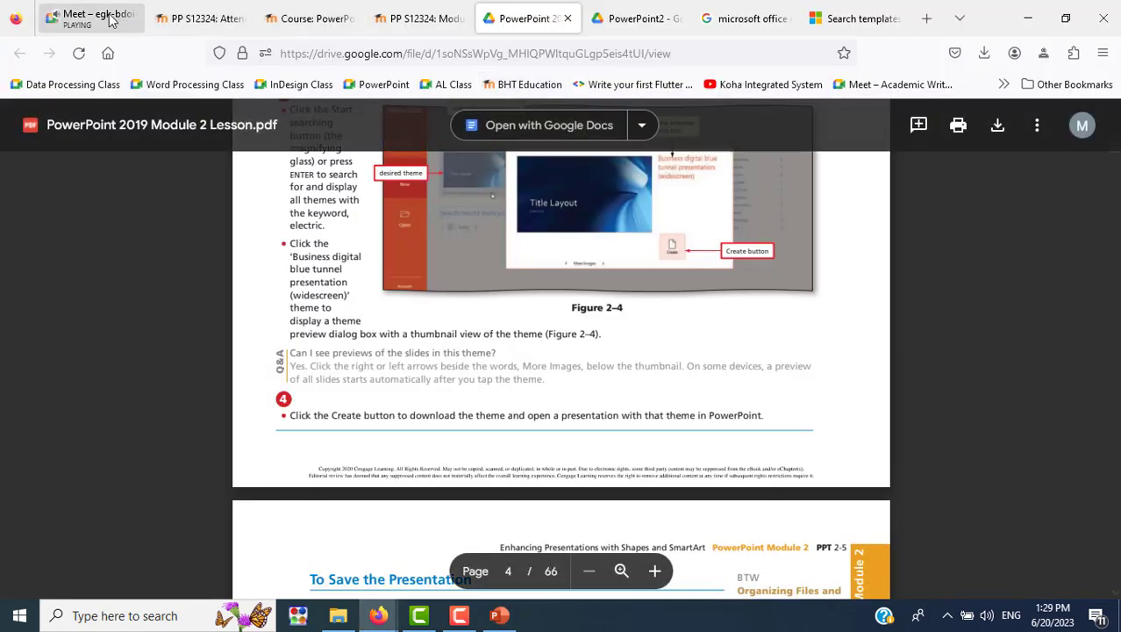
Admit the waiting participant into the Google Meet call, bringing it to 37 people.
{"action": "left_click", "coordinate": [92, 16]}
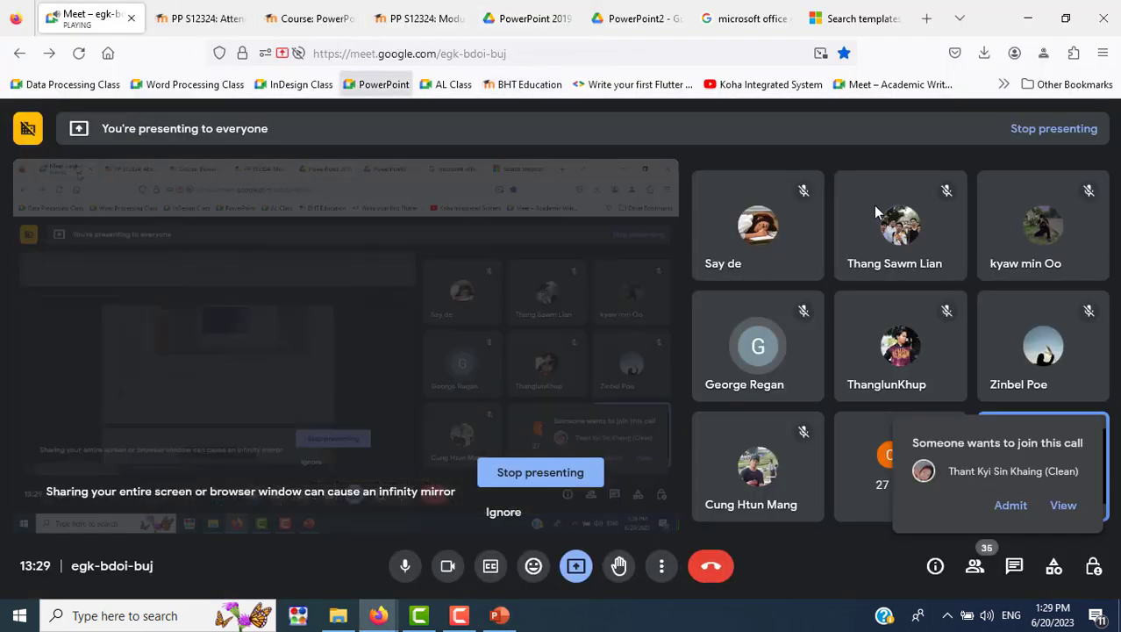
{"action": "left_click", "coordinate": [1011, 505]}
{"action": "key", "text": "alt+Tab"}
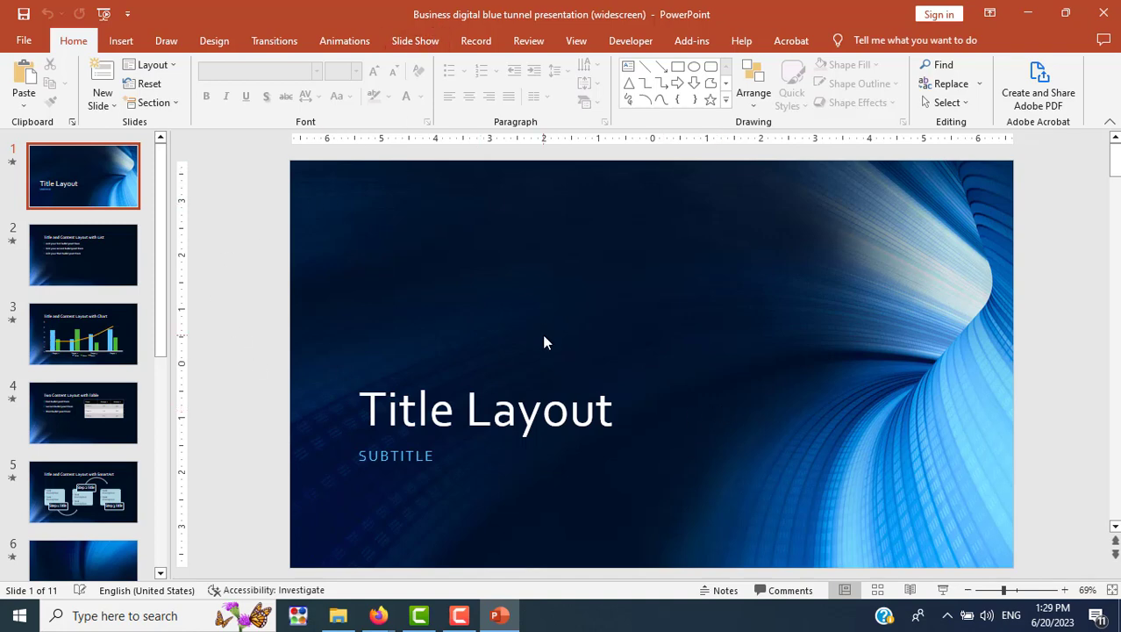
{"action": "key", "text": "alt+Tab"}
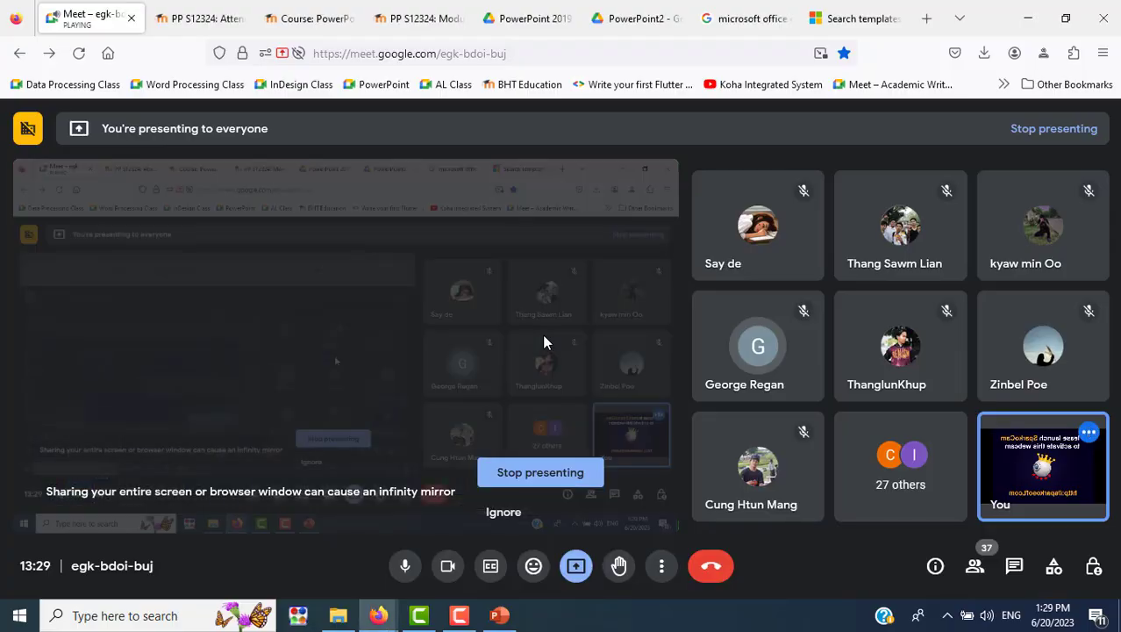
Find 'To Save the Presentation' in the lesson PDF, select SC_PPT_2_Energy, and return to PowerPoint.
{"action": "left_click", "coordinate": [526, 17]}
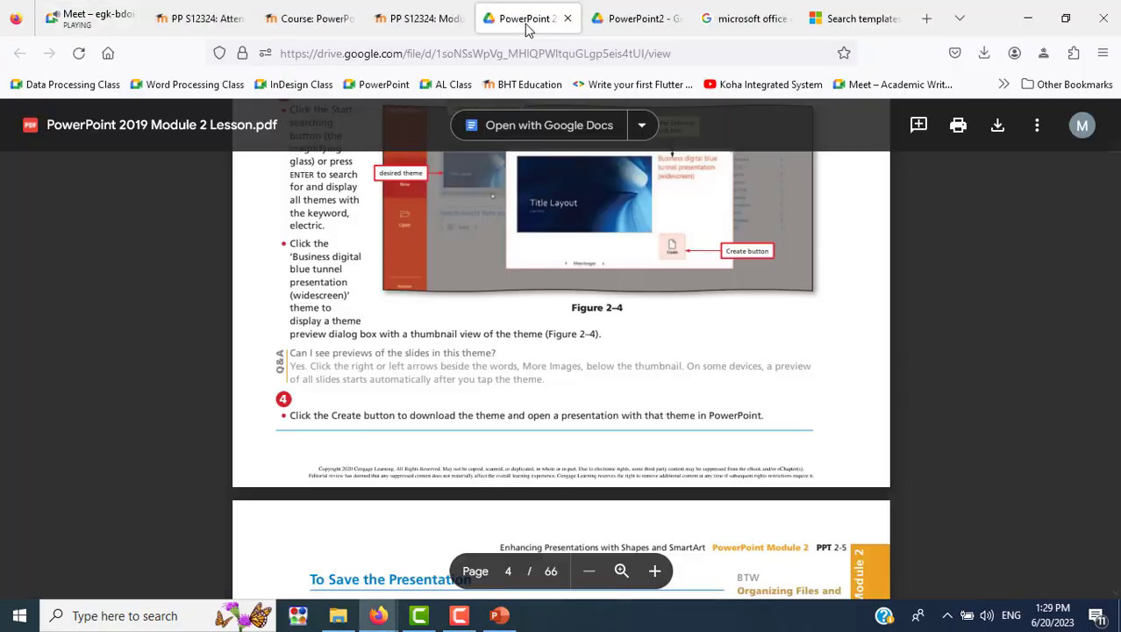
{"action": "scroll", "coordinate": [789, 327], "scroll_direction": "down", "scroll_amount": 5}
{"action": "scroll", "coordinate": [789, 326], "scroll_direction": "down", "scroll_amount": 1}
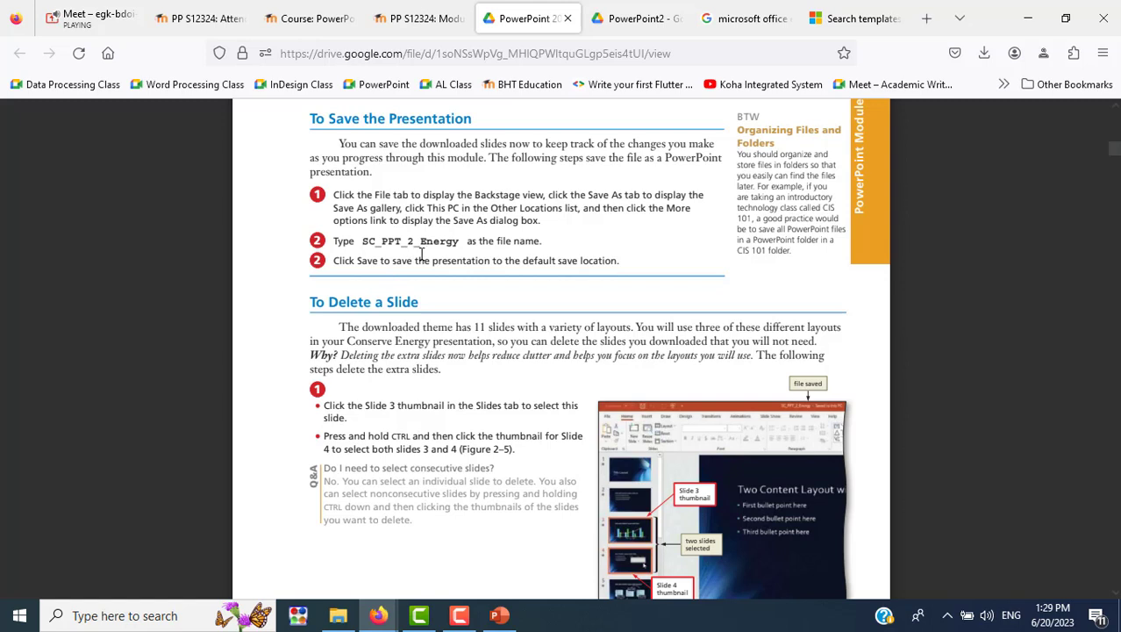
{"action": "left_click_drag", "start_coordinate": [363, 242], "coordinate": [457, 238]}
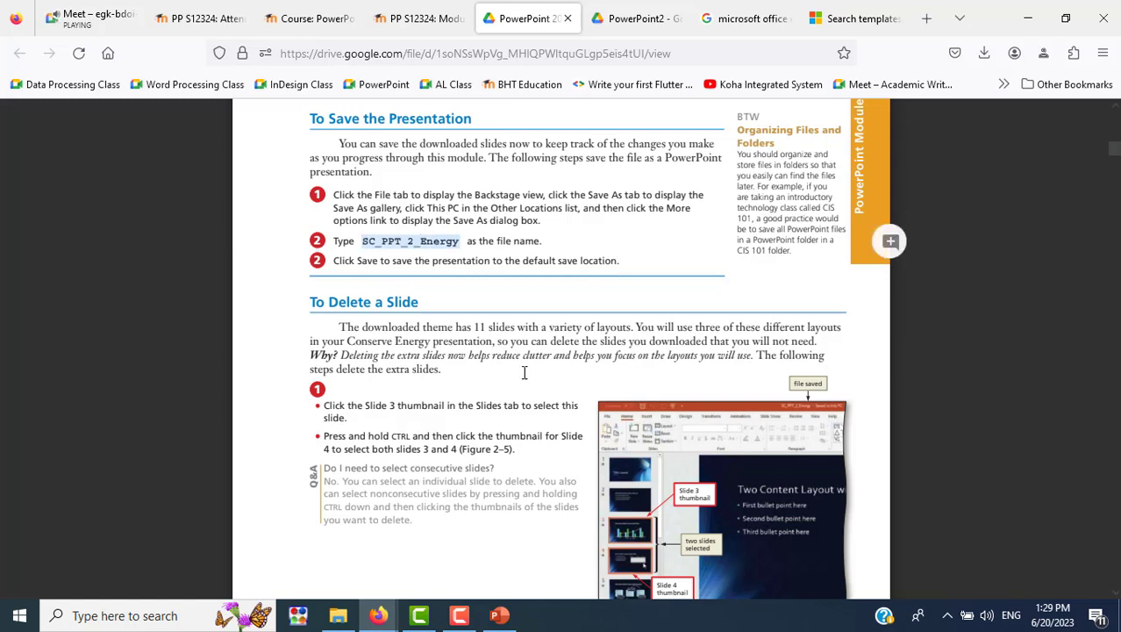
{"action": "left_click", "coordinate": [499, 614]}
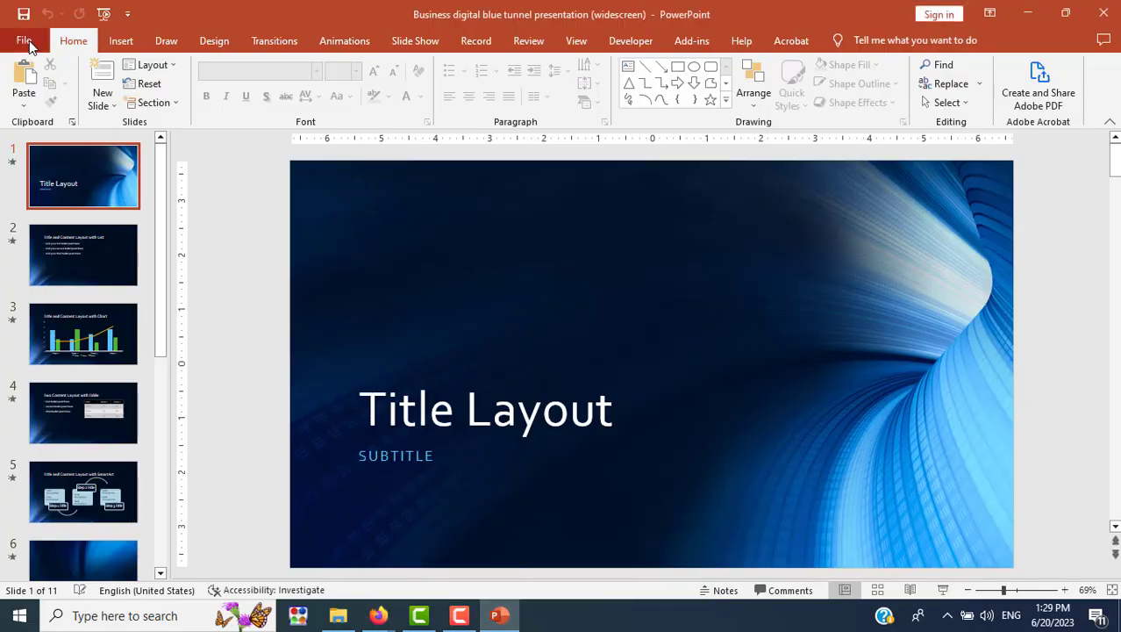
Save the presentation to Documents as SC_PPT_2_Energy, overwriting the existing file of that name.
{"action": "left_click", "coordinate": [24, 40]}
{"action": "left_click", "coordinate": [58, 232]}
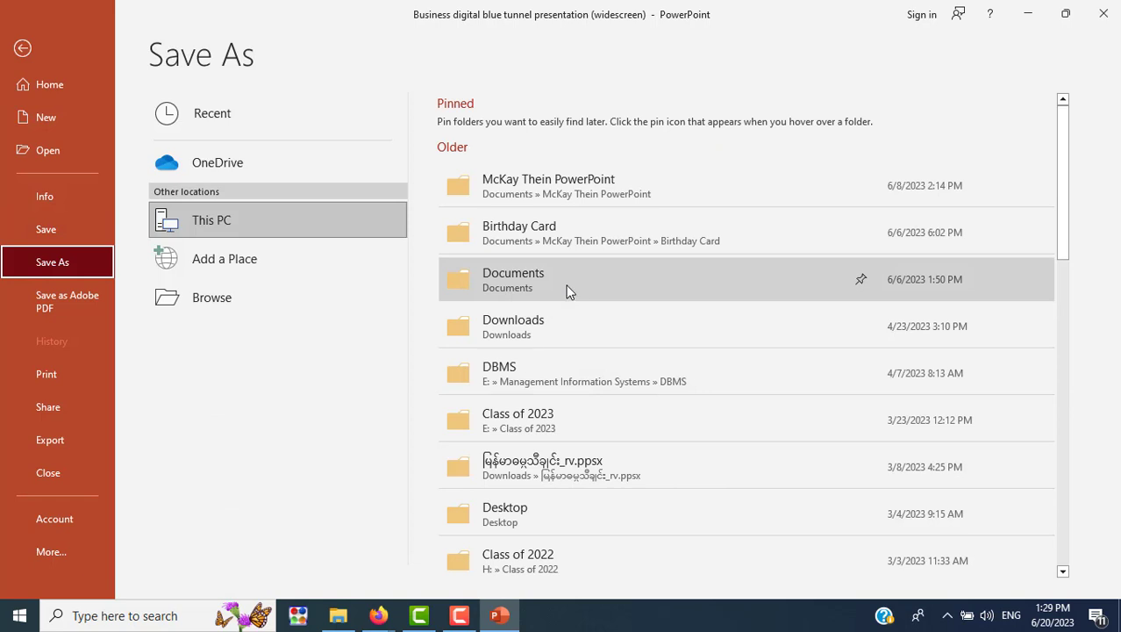
{"action": "left_click", "coordinate": [566, 290]}
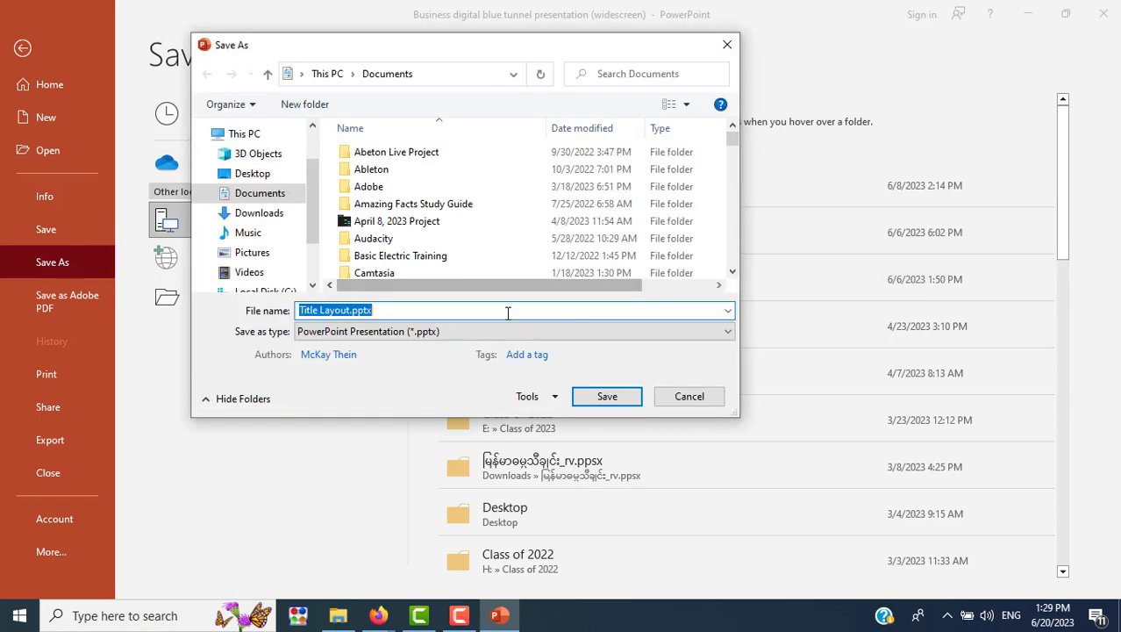
{"action": "type", "text": "SC_PPT_2_Energy"}
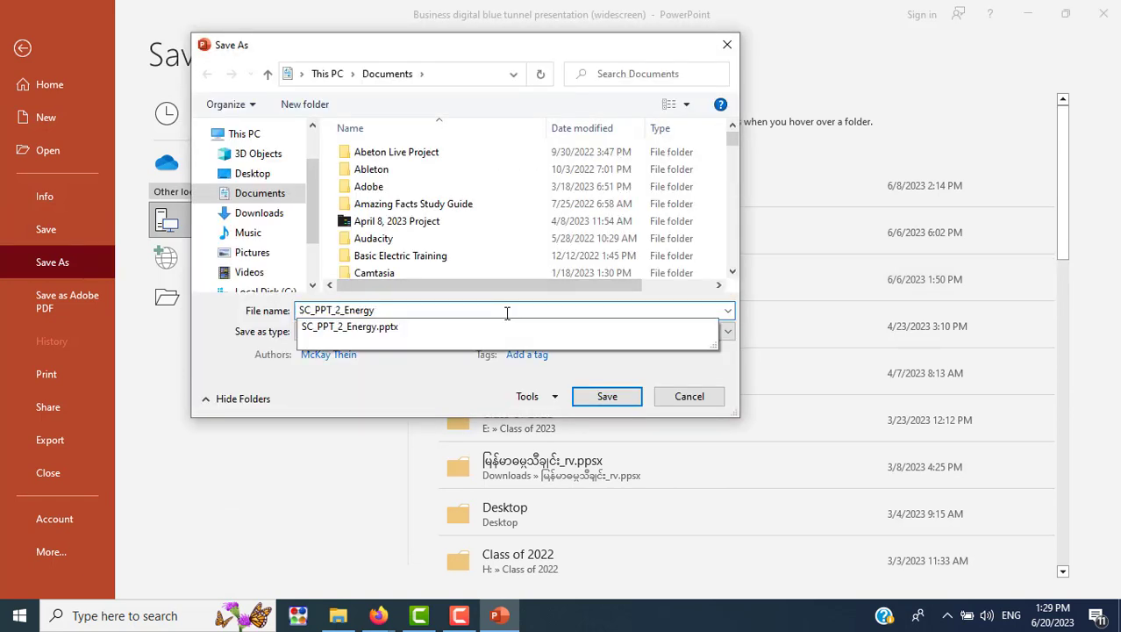
{"action": "key", "text": "Tab"}
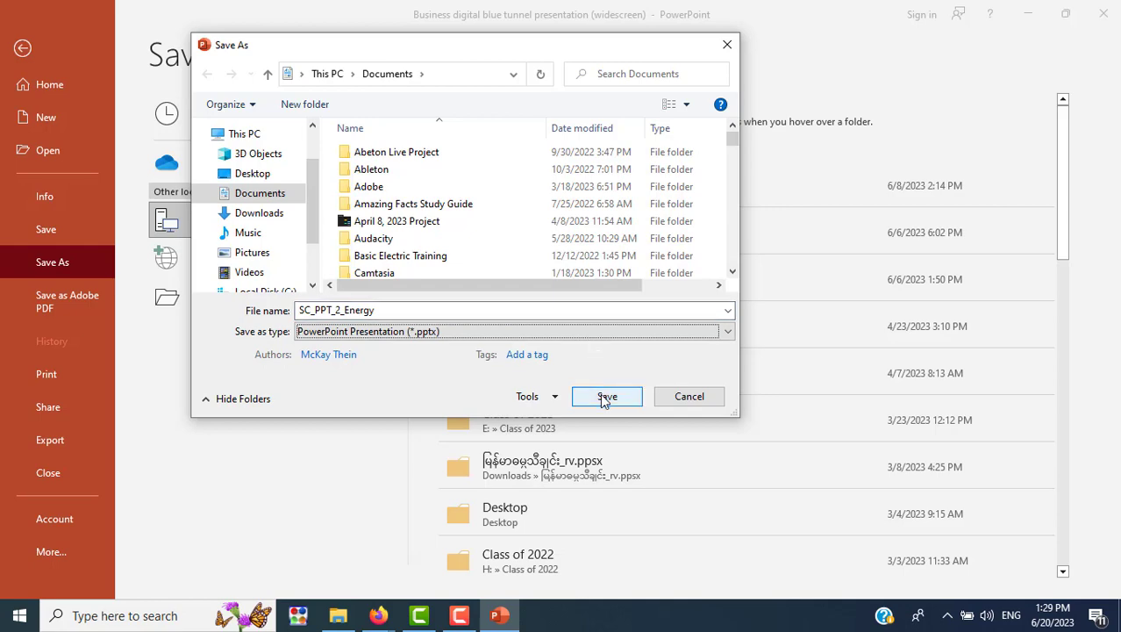
{"action": "left_click", "coordinate": [605, 397]}
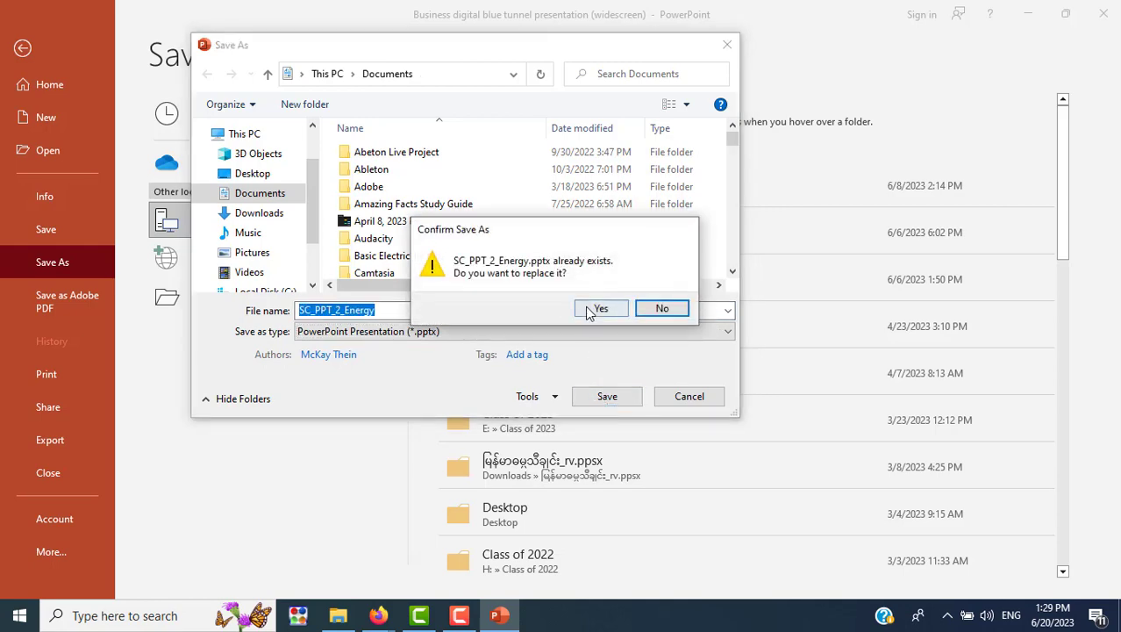
{"action": "left_click", "coordinate": [597, 313]}
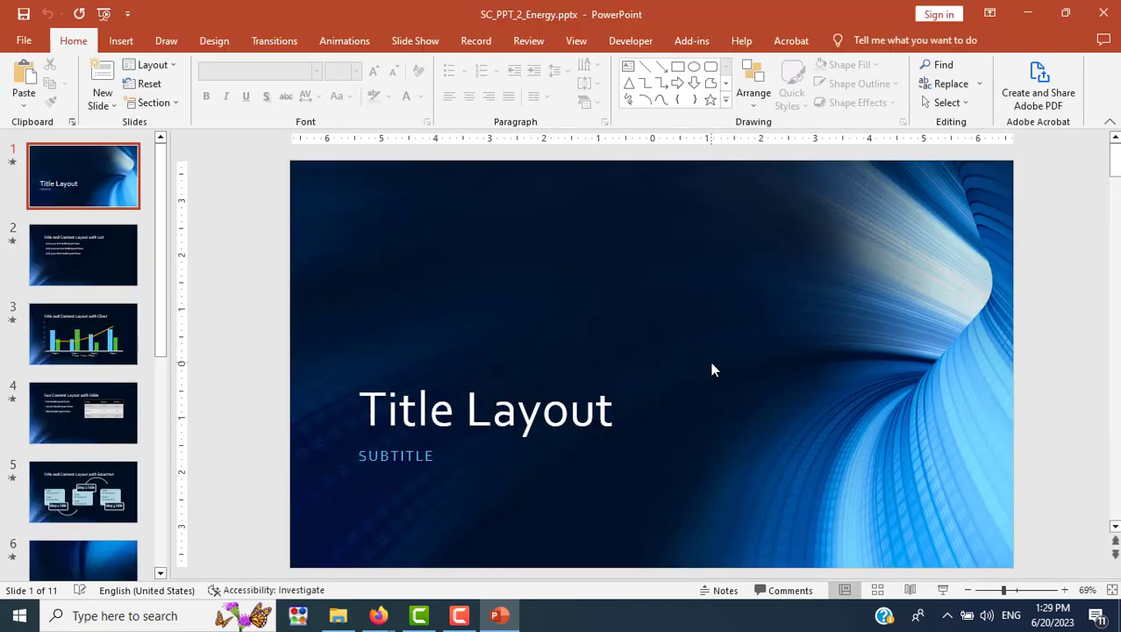
{"action": "key", "text": "alt+Tab"}
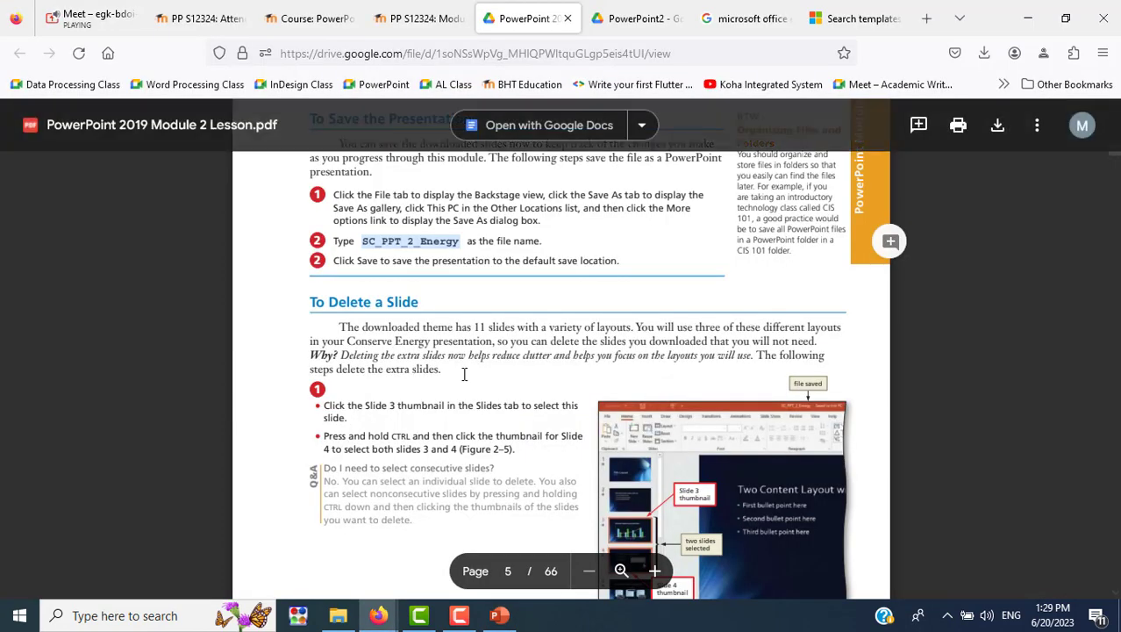
{"action": "scroll", "coordinate": [464, 374], "scroll_direction": "down", "scroll_amount": 3}
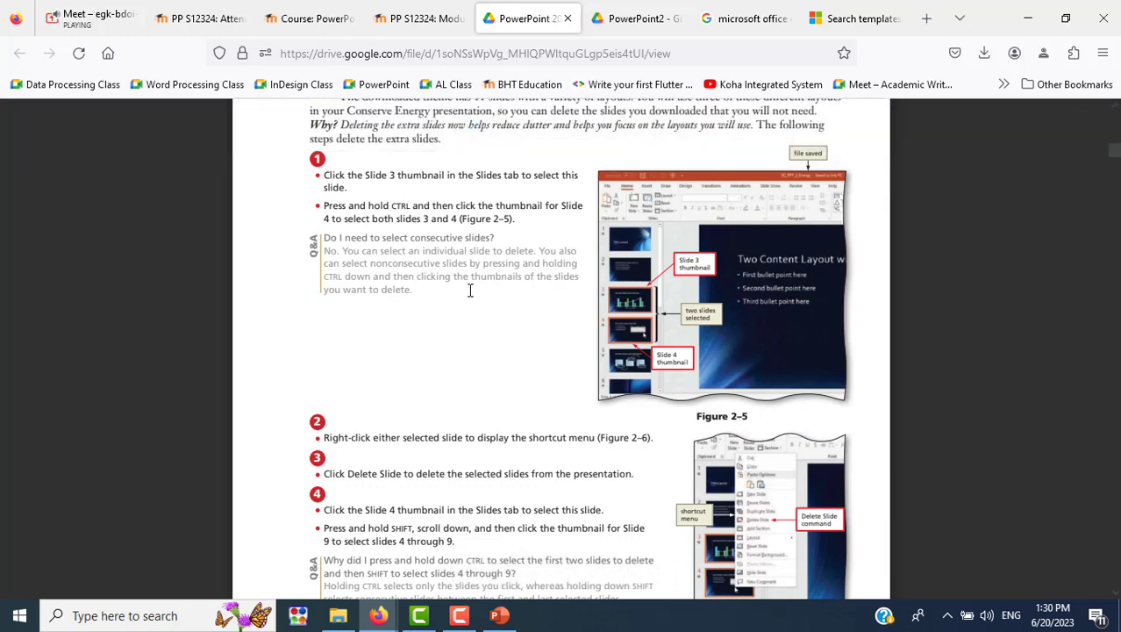
{"action": "scroll", "coordinate": [470, 290], "scroll_direction": "down", "scroll_amount": 3}
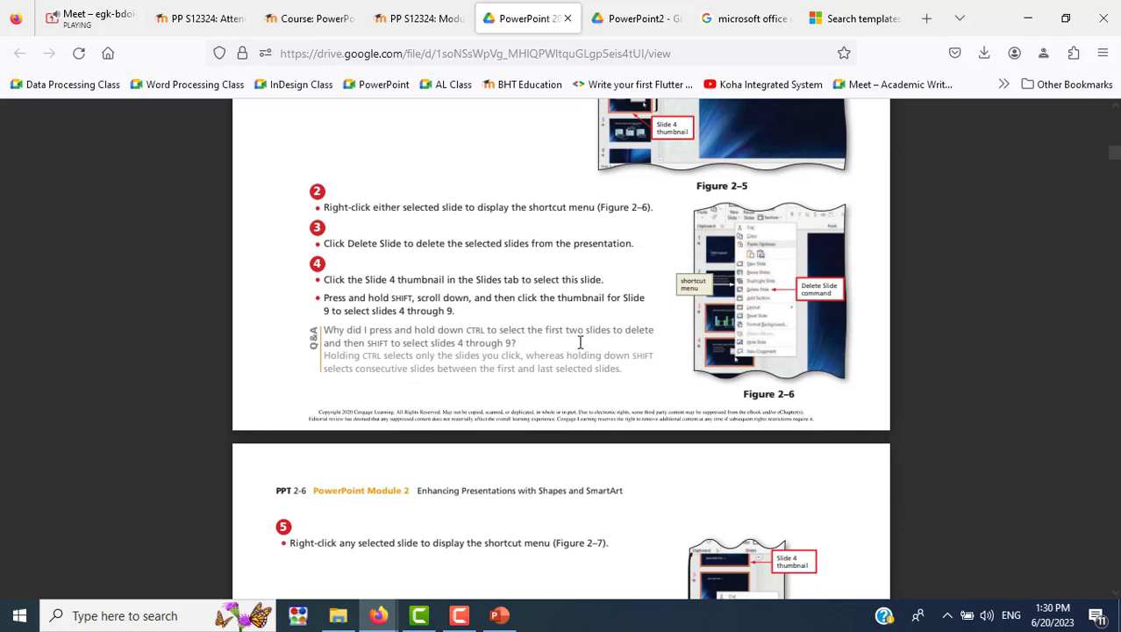
{"action": "key", "text": "alt+Tab"}
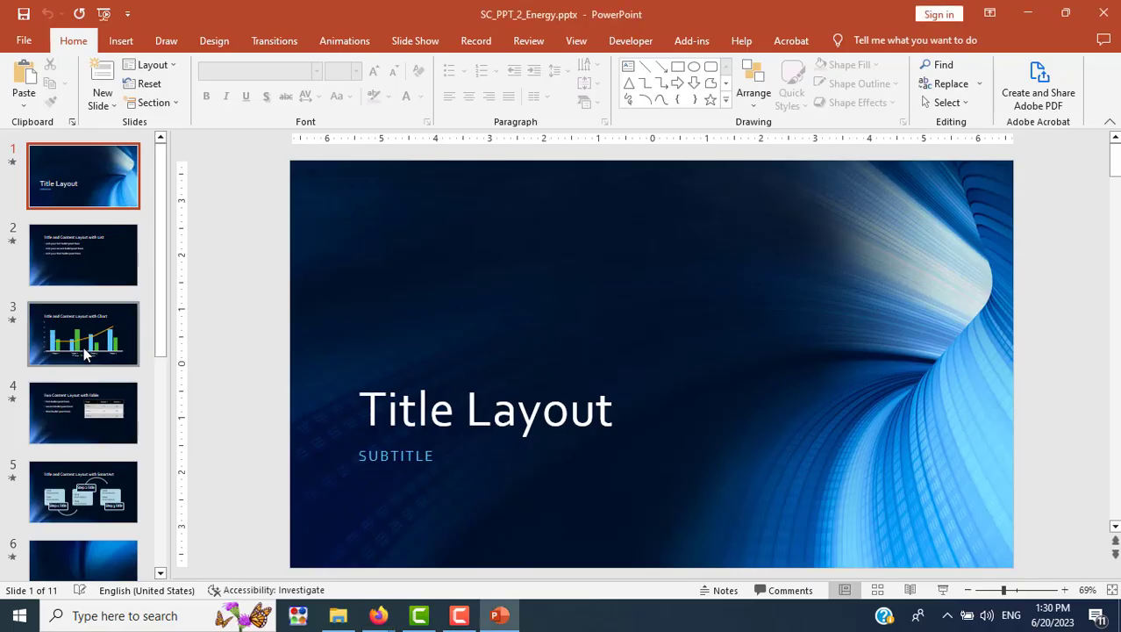
Delete slide 3 (the chart) and slide 4 (the table) together, leaving 9 slides.
{"action": "left_click", "coordinate": [83, 346]}
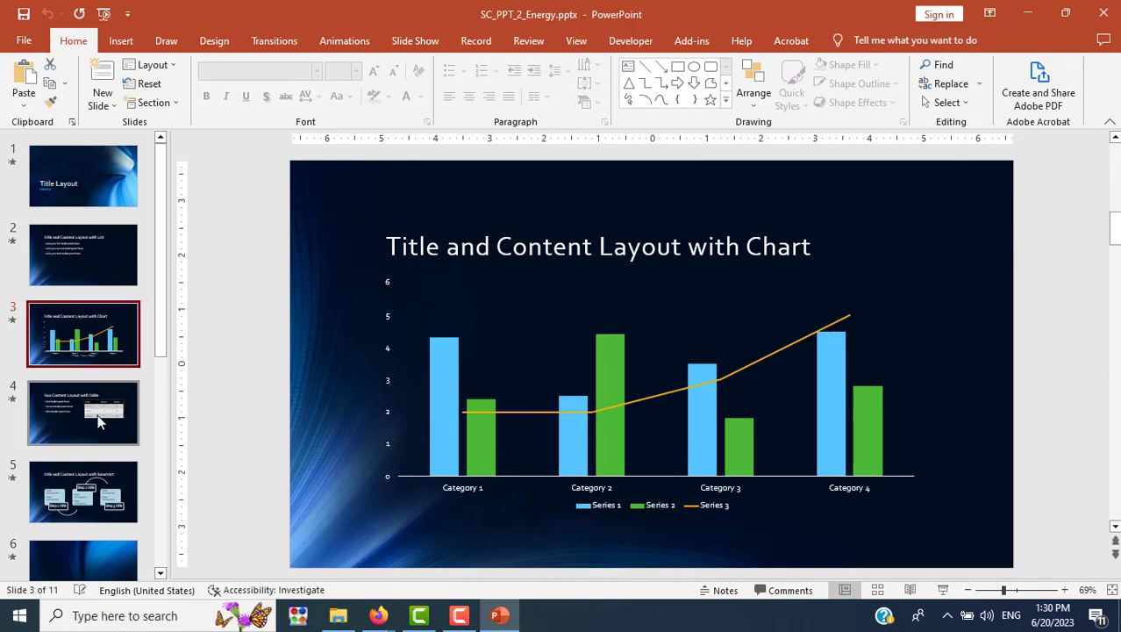
{"action": "left_click", "coordinate": [98, 413]}
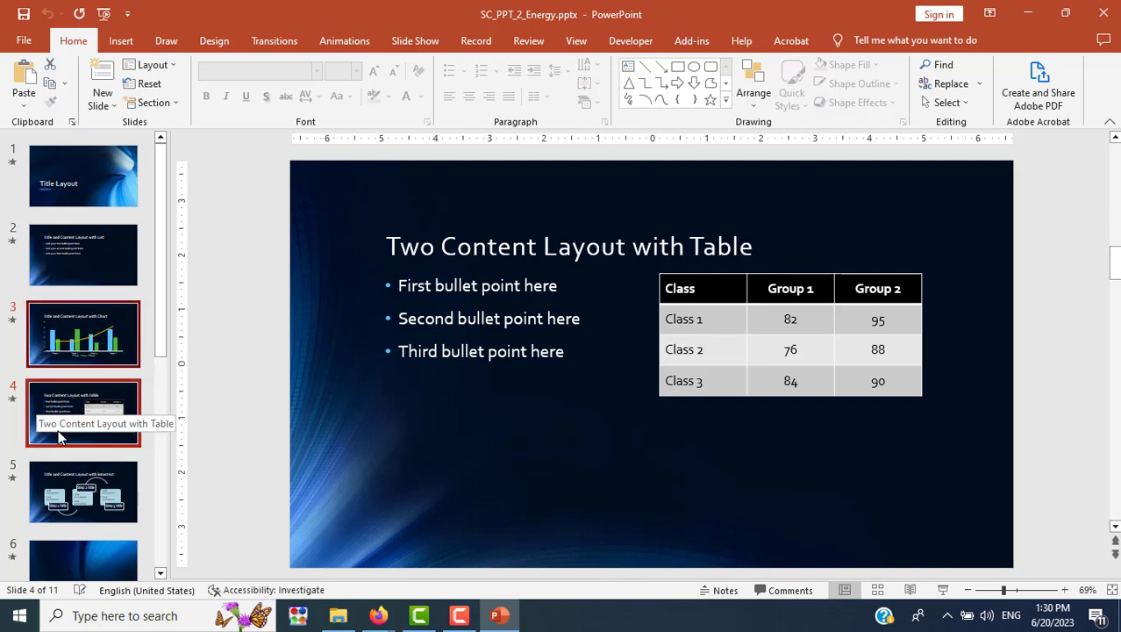
{"action": "right_click", "coordinate": [117, 400]}
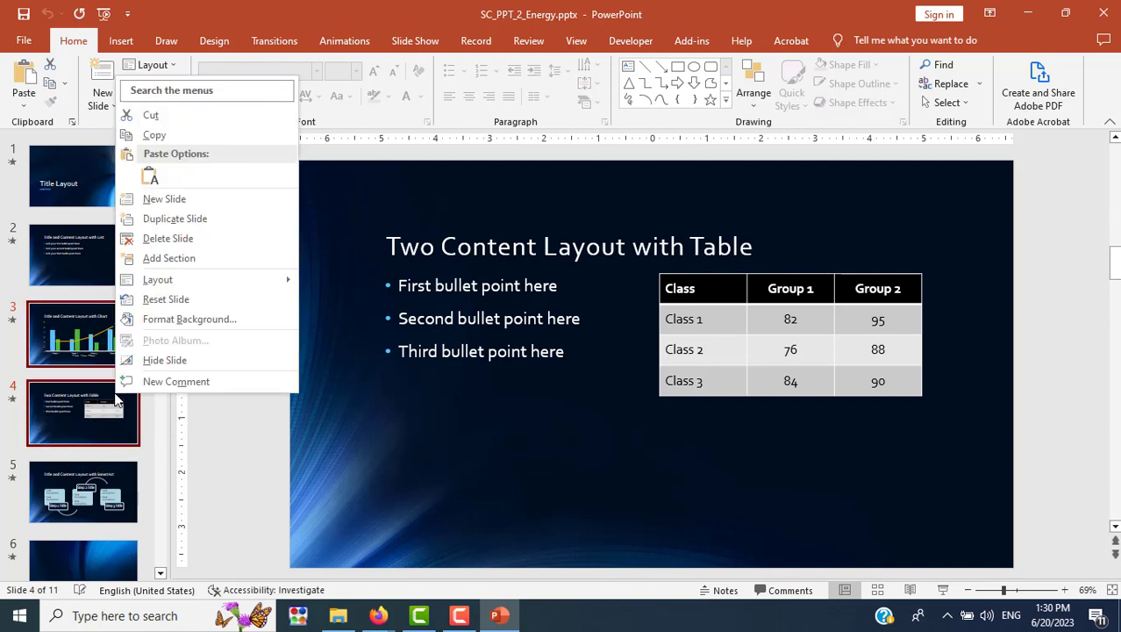
{"action": "left_click", "coordinate": [179, 242]}
Display slide 4 in the editing area while checking the lesson PDF.
{"action": "mouse_move", "coordinate": [158, 283]}
{"action": "left_mouse_down"}
{"action": "mouse_move", "coordinate": [173, 422]}
{"action": "mouse_move", "coordinate": [154, 494]}
{"action": "left_mouse_up"}
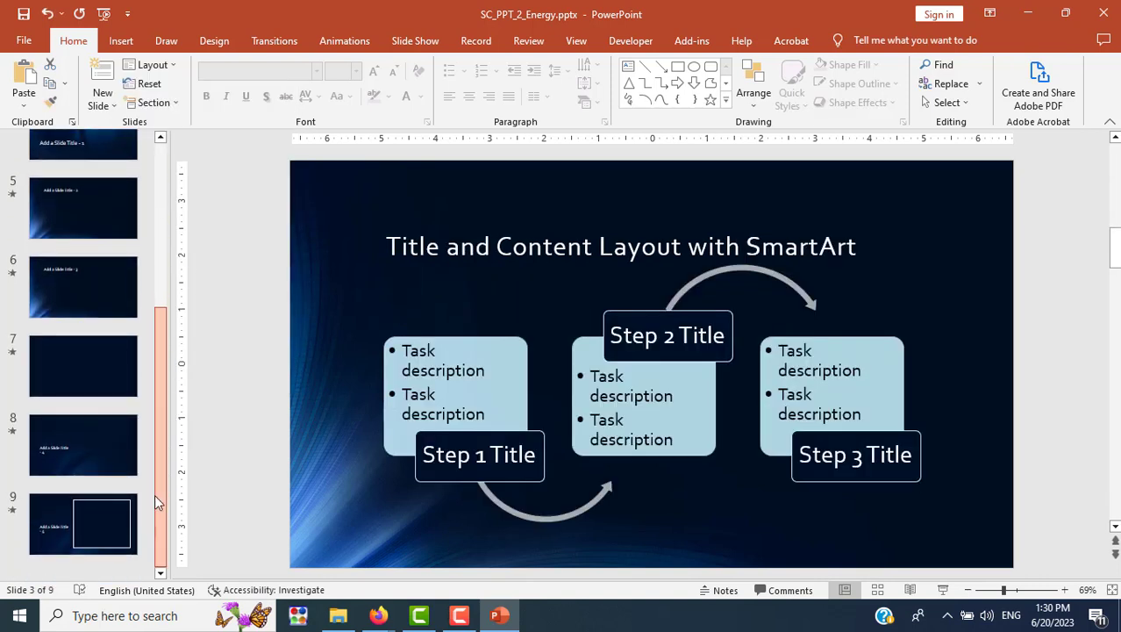
{"action": "scroll", "coordinate": [133, 215], "scroll_direction": "up", "scroll_amount": 3}
{"action": "key", "text": "alt+Tab"}
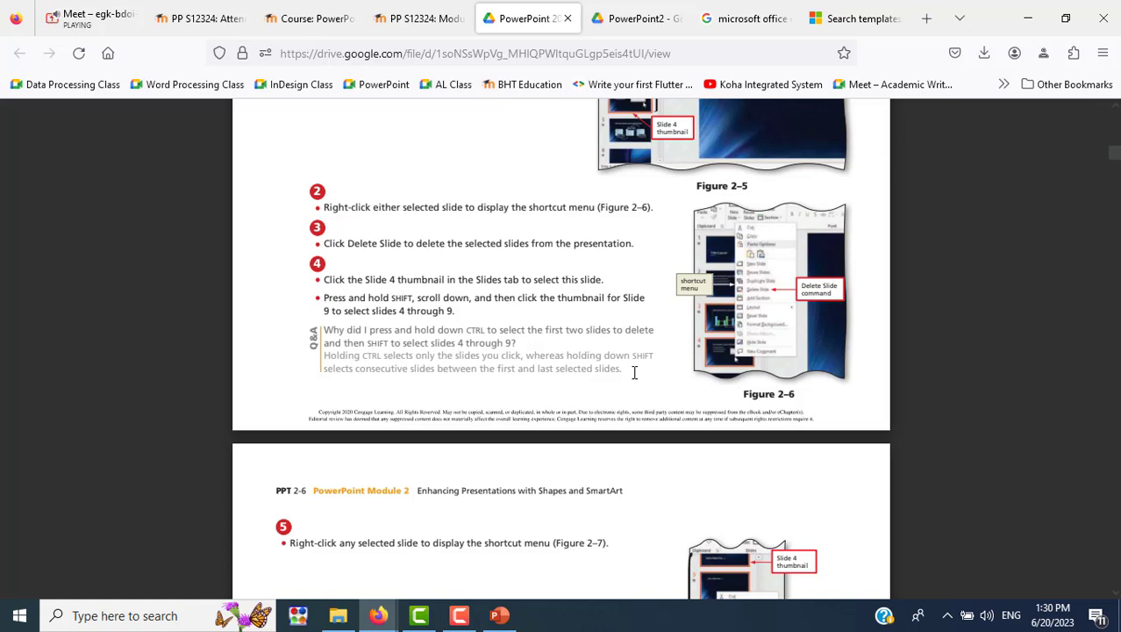
{"action": "key", "text": "alt+Tab"}
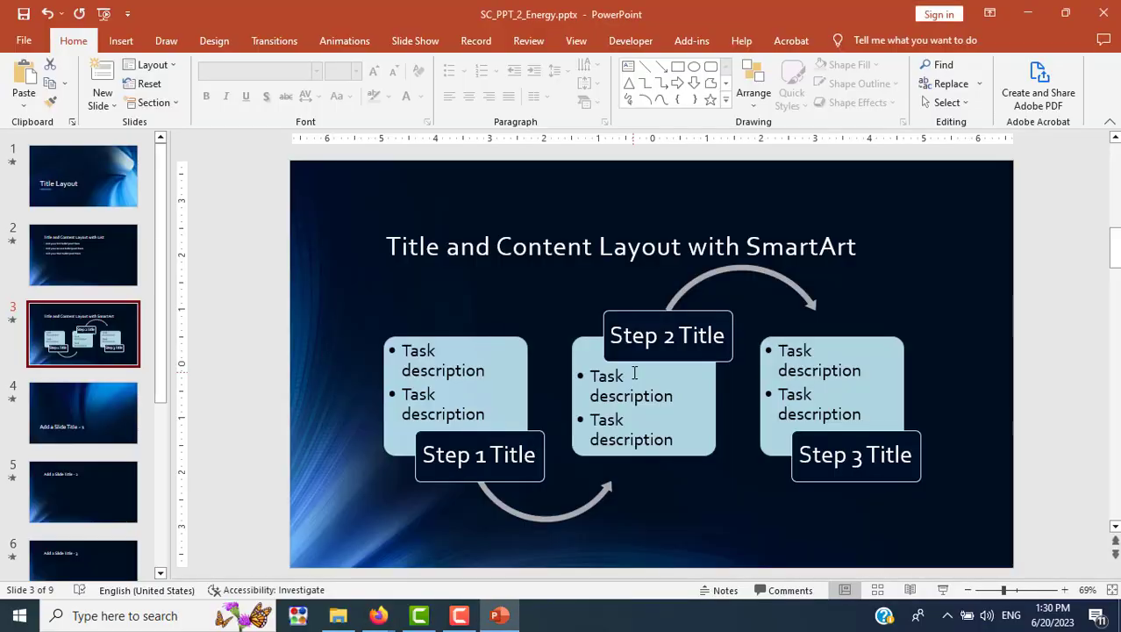
{"action": "left_click", "coordinate": [72, 419]}
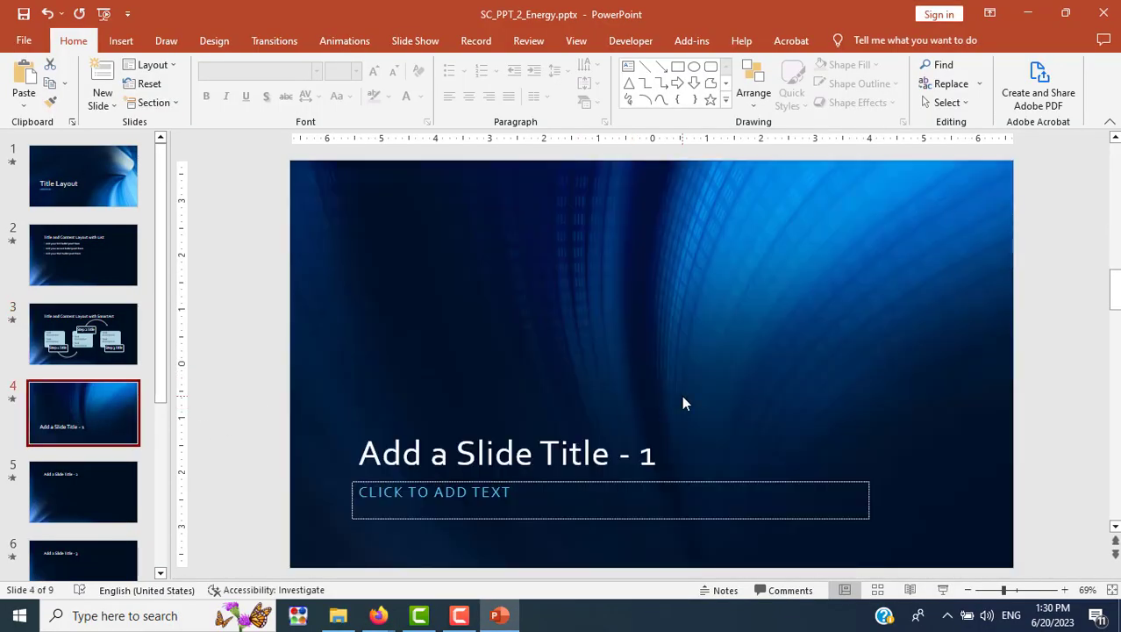
{"action": "key", "text": "alt+Tab"}
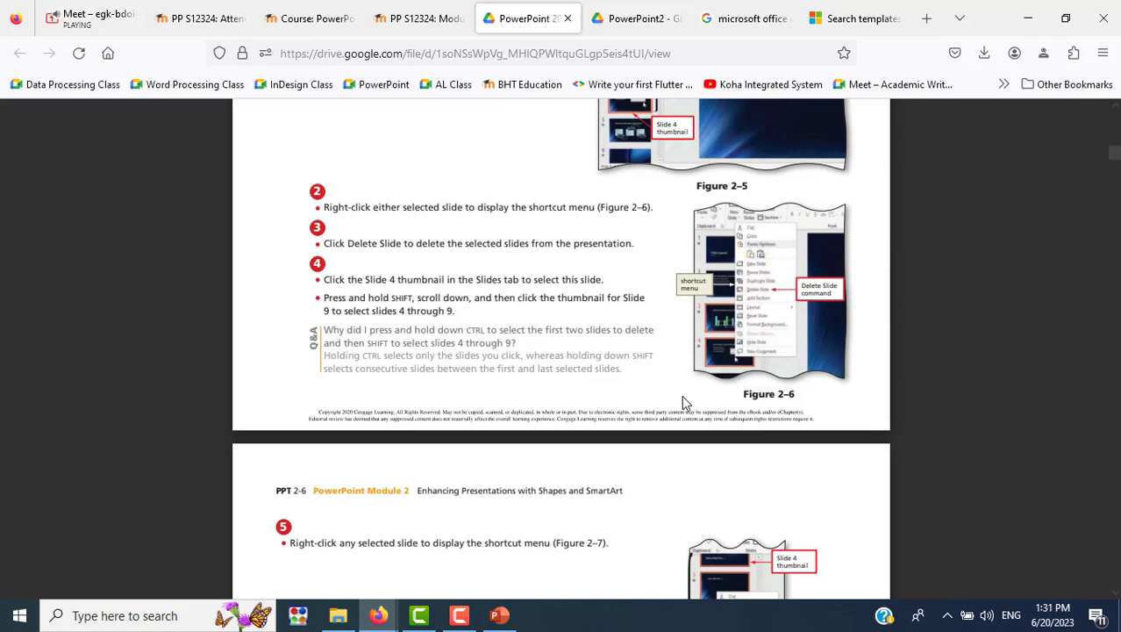
{"action": "key", "text": "alt+Tab"}
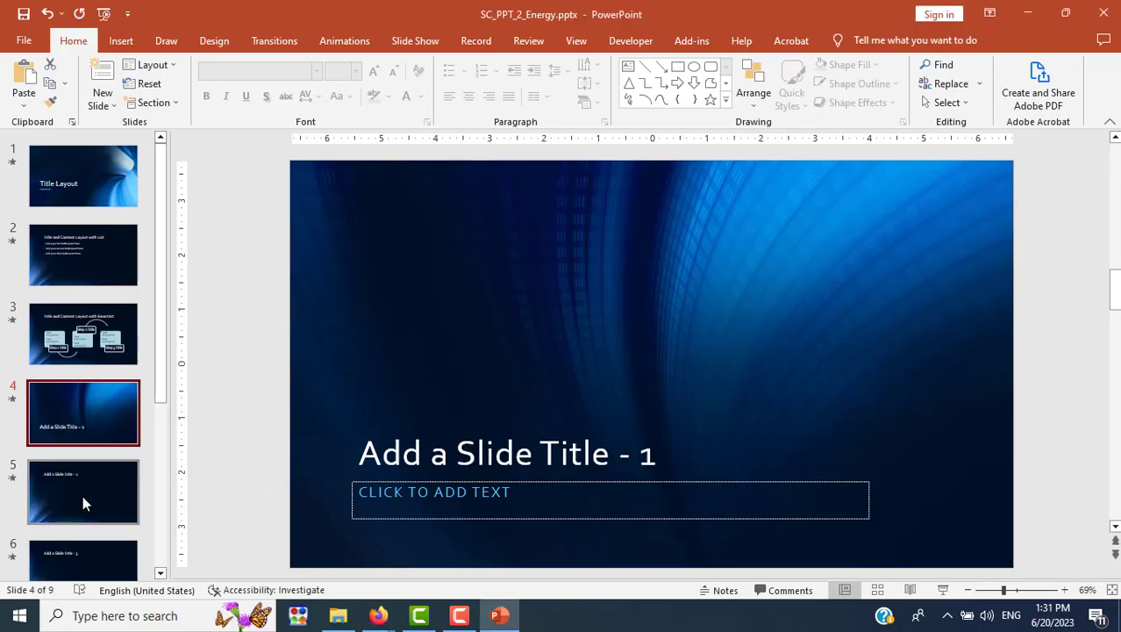
Select slides 4 through 9 and delete them, keeping only the first three slides.
{"action": "scroll", "coordinate": [88, 492], "scroll_direction": "down", "scroll_amount": 1}
{"action": "scroll", "coordinate": [95, 477], "scroll_direction": "down", "scroll_amount": 4}
{"action": "scroll", "coordinate": [87, 500], "scroll_direction": "down", "scroll_amount": 1}
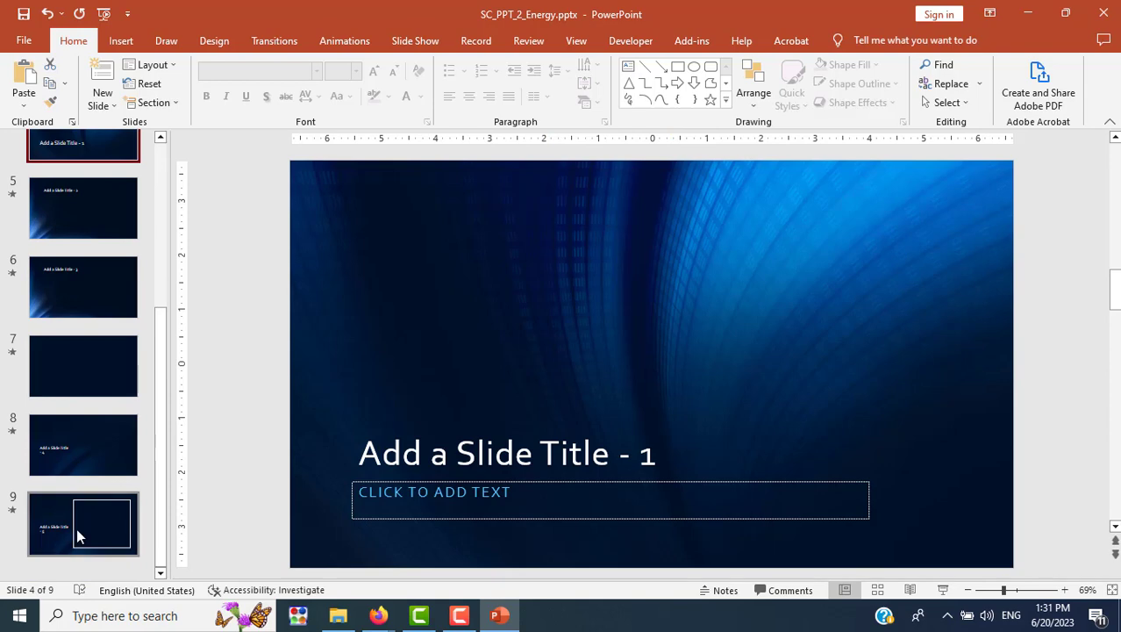
{"action": "left_click", "coordinate": [76, 530], "text": "shift"}
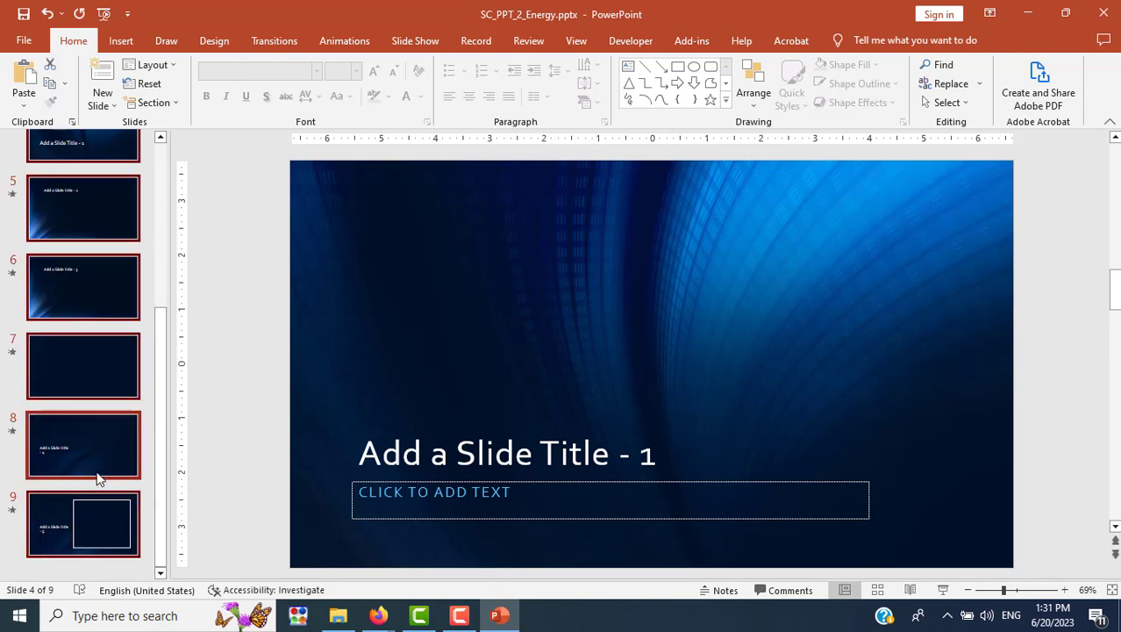
{"action": "key", "text": "alt+Tab"}
{"action": "scroll", "coordinate": [758, 463], "scroll_direction": "down", "scroll_amount": 4}
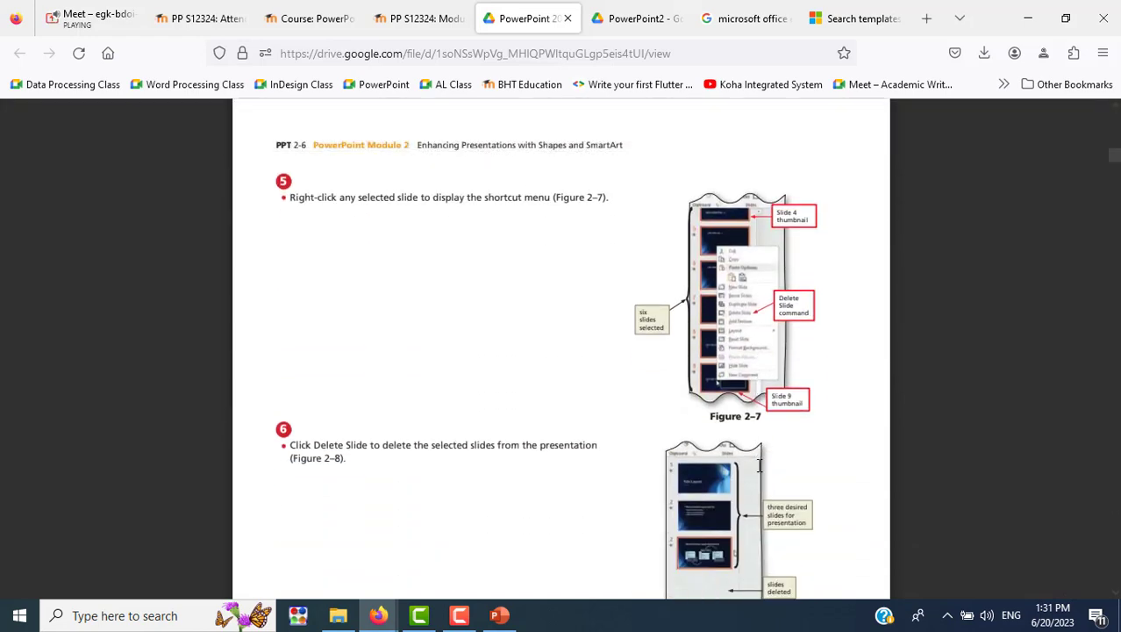
{"action": "key", "text": "alt+Tab"}
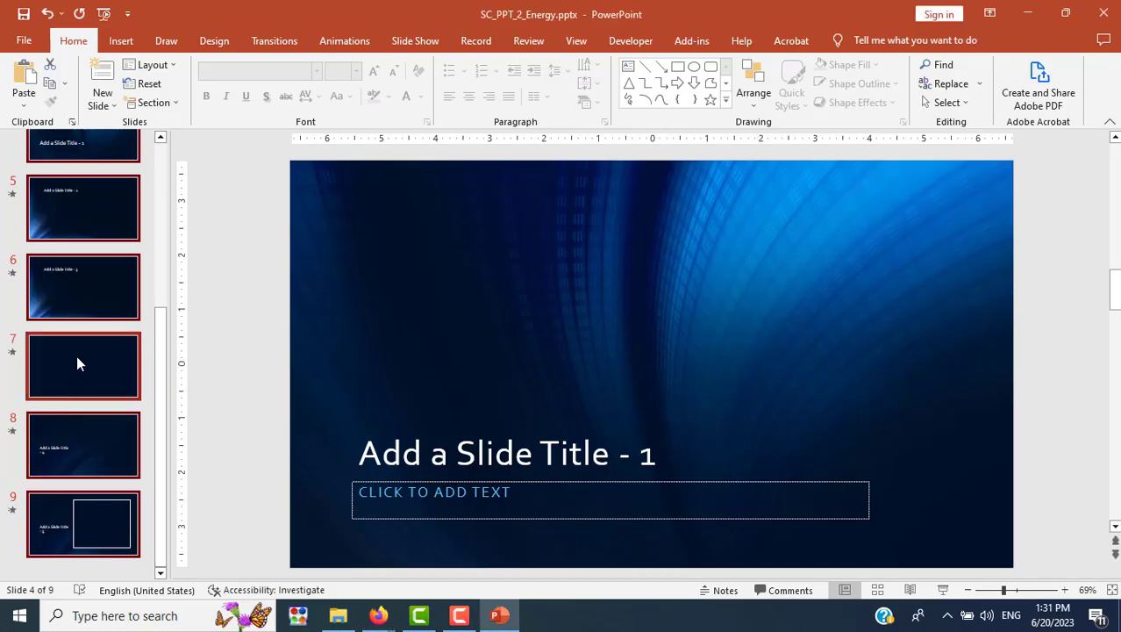
{"action": "right_click", "coordinate": [76, 354]}
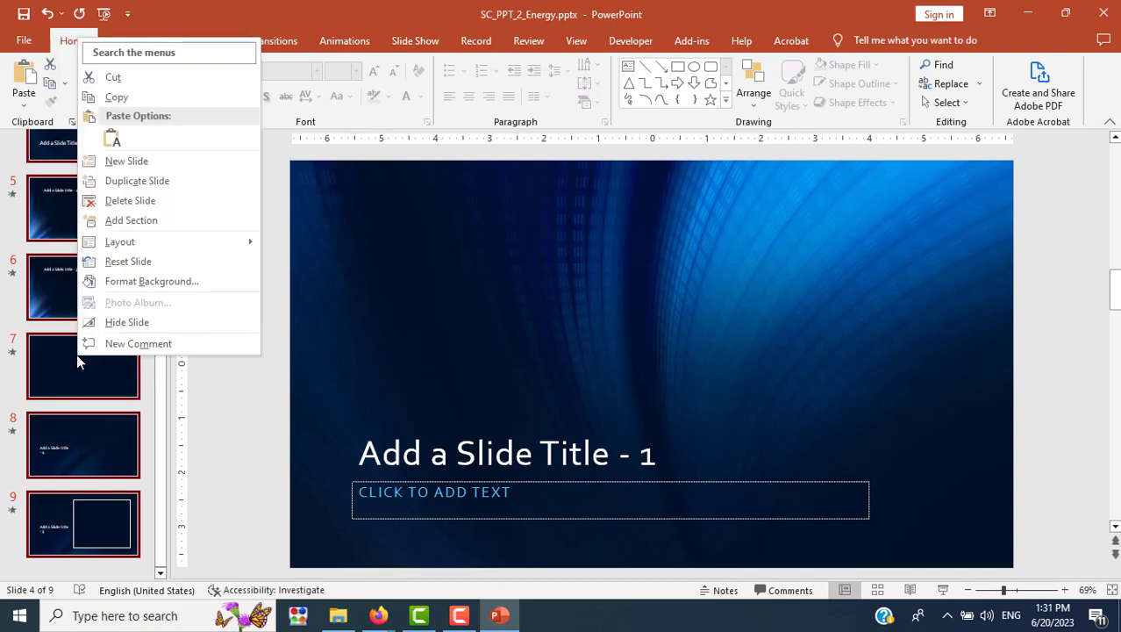
{"action": "left_click", "coordinate": [145, 200]}
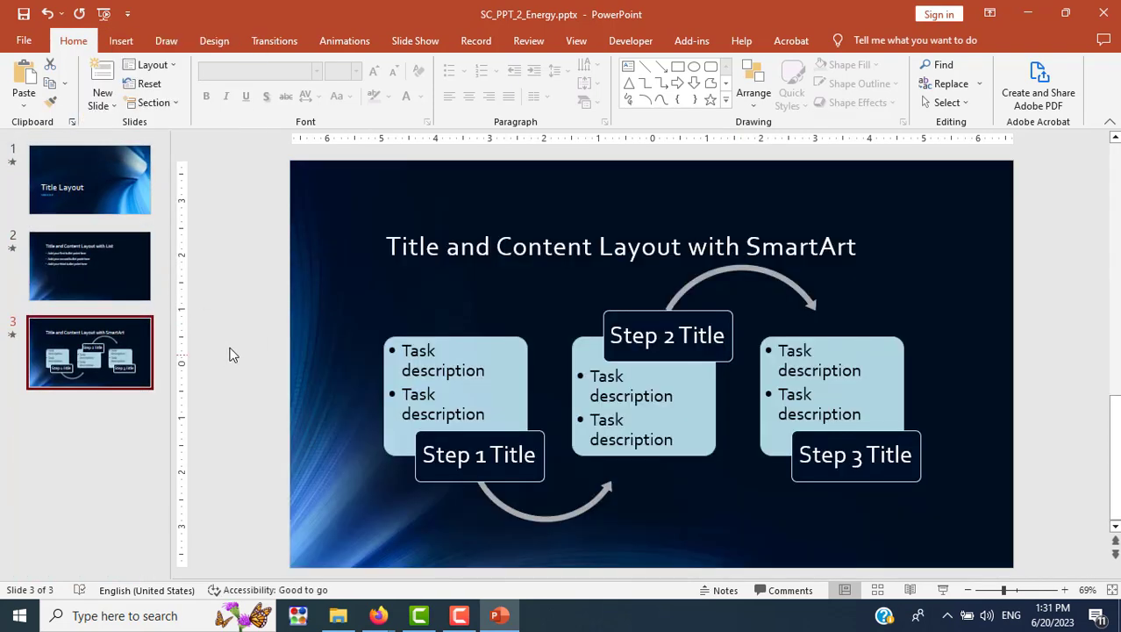
Widen the slide thumbnail pane, then settle it at a moderate width.
{"action": "key", "text": "alt+Tab"}
{"action": "scroll", "coordinate": [834, 368], "scroll_direction": "down", "scroll_amount": 2}
{"action": "scroll", "coordinate": [826, 375], "scroll_direction": "down", "scroll_amount": 3}
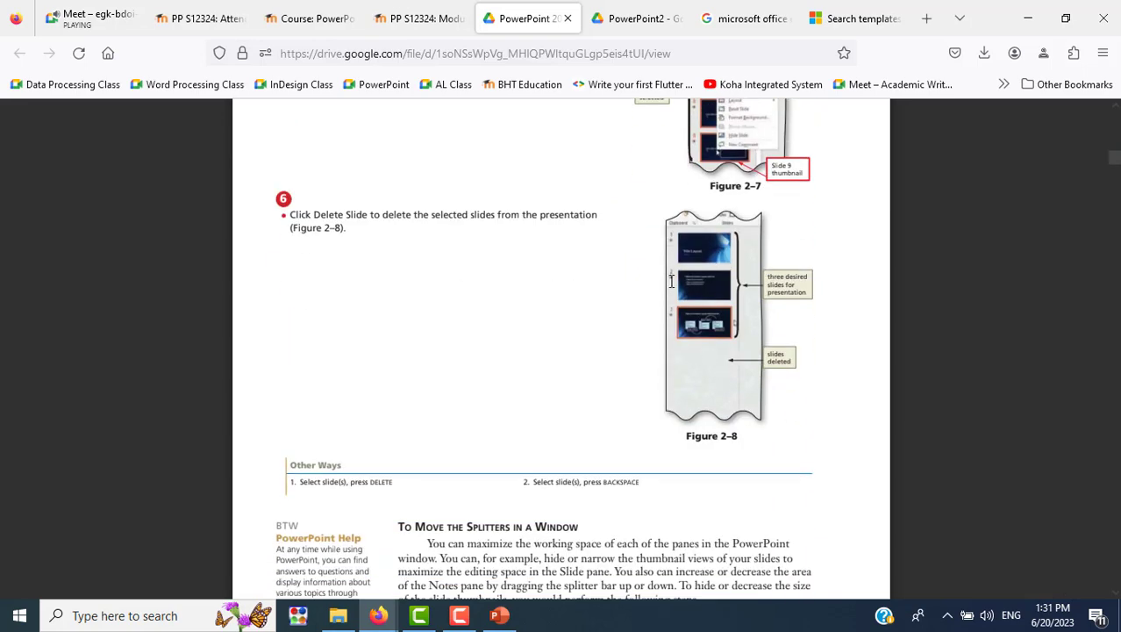
{"action": "scroll", "coordinate": [819, 319], "scroll_direction": "down", "scroll_amount": 4}
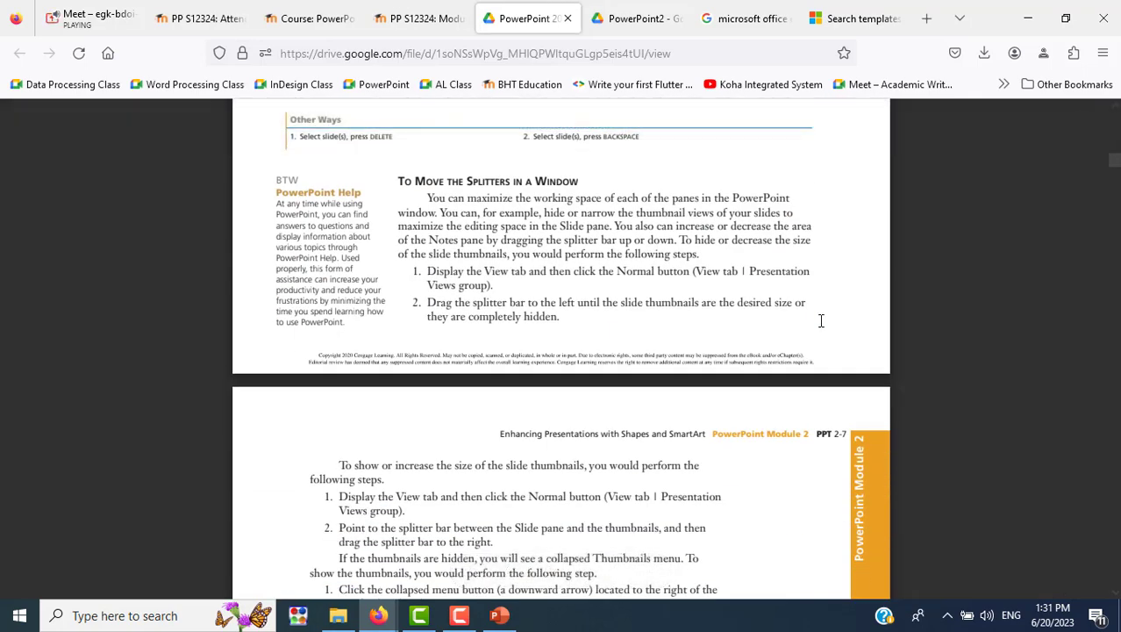
{"action": "scroll", "coordinate": [821, 321], "scroll_direction": "down", "scroll_amount": 3}
{"action": "scroll", "coordinate": [821, 321], "scroll_direction": "down", "scroll_amount": 1}
{"action": "scroll", "coordinate": [821, 321], "scroll_direction": "down", "scroll_amount": 1}
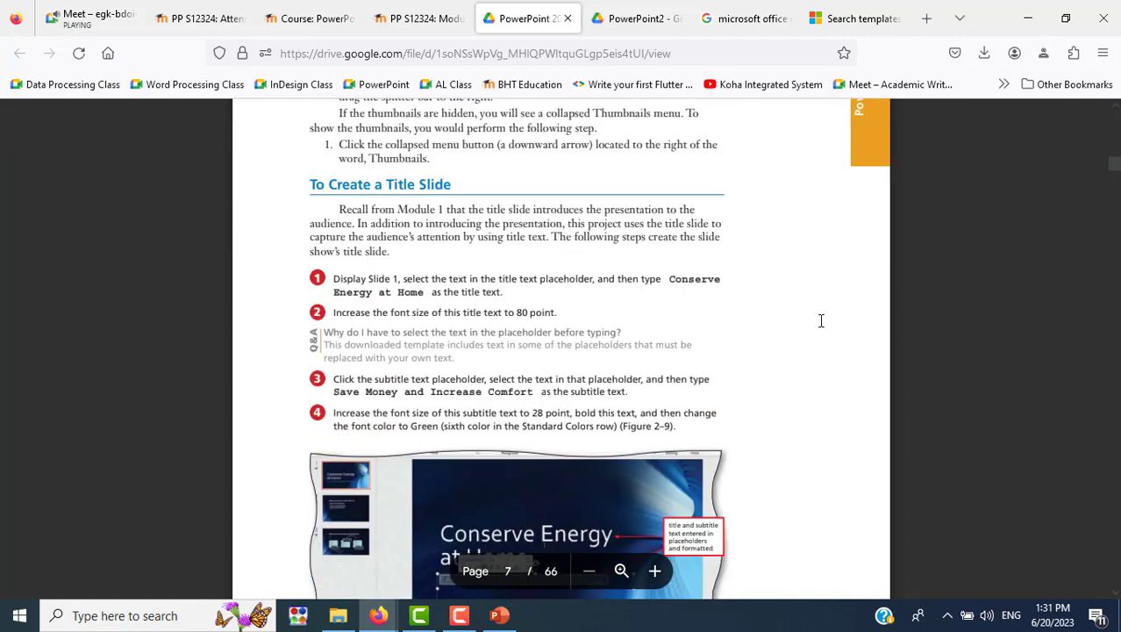
{"action": "scroll", "coordinate": [821, 321], "scroll_direction": "down", "scroll_amount": 1}
{"action": "left_click", "coordinate": [499, 615]}
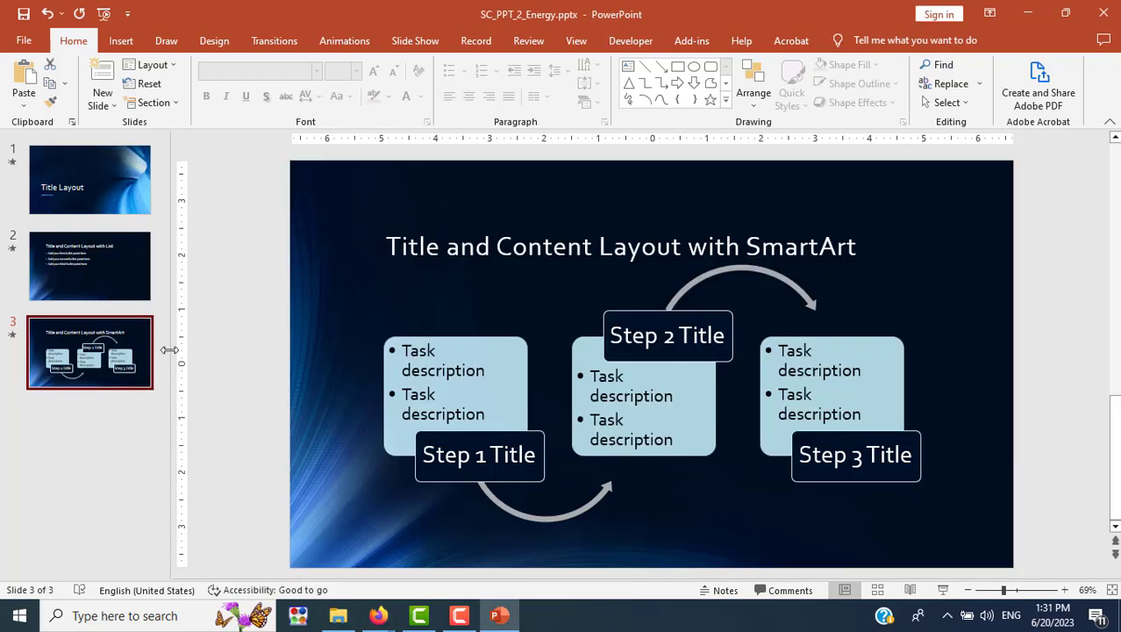
{"action": "left_click_drag", "start_coordinate": [169, 349], "coordinate": [400, 377]}
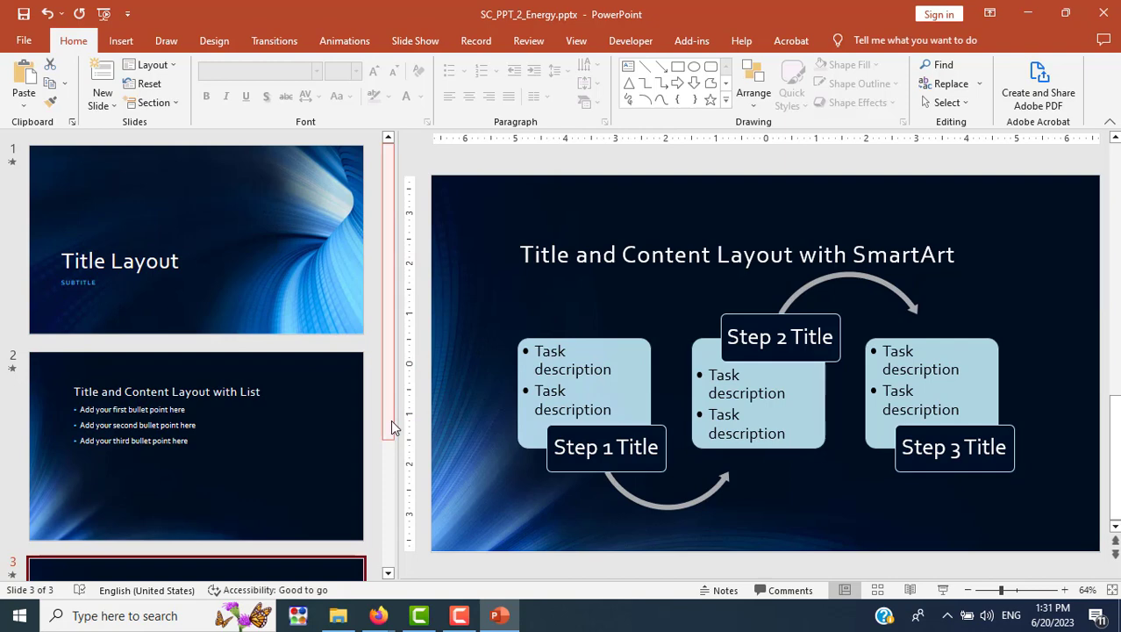
{"action": "left_click_drag", "start_coordinate": [398, 409], "coordinate": [238, 423]}
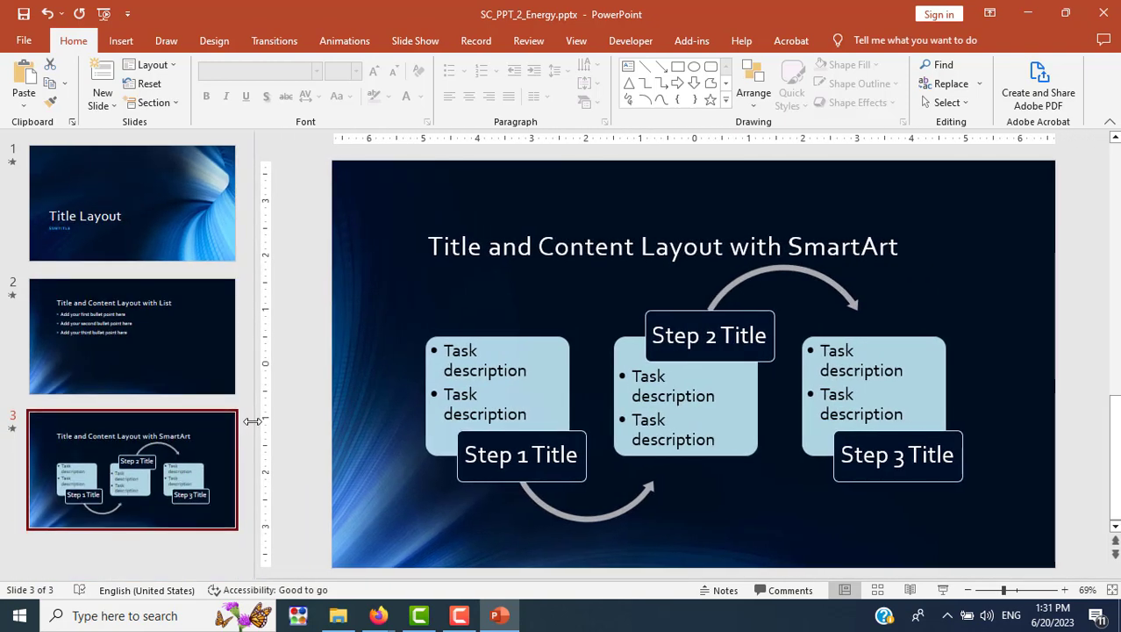
Display slide 1, the title slide, while reviewing the lesson's 'To Create a Title Slide' steps.
{"action": "key", "text": "alt+Tab"}
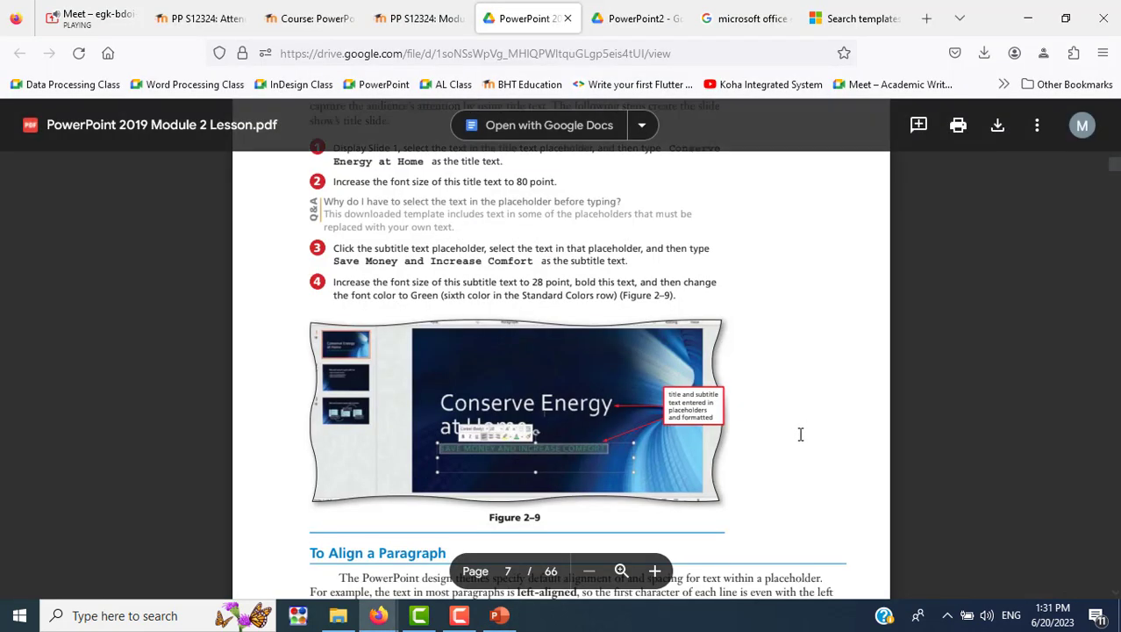
{"action": "scroll", "coordinate": [800, 435], "scroll_direction": "up", "scroll_amount": 5}
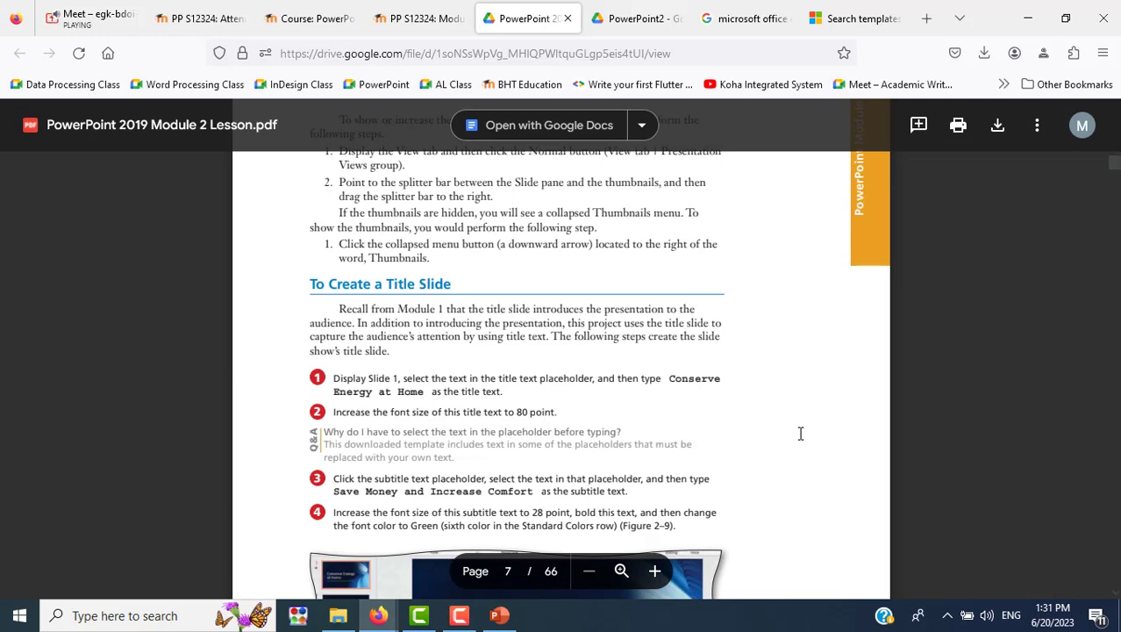
{"action": "scroll", "coordinate": [800, 433], "scroll_direction": "up", "scroll_amount": 3}
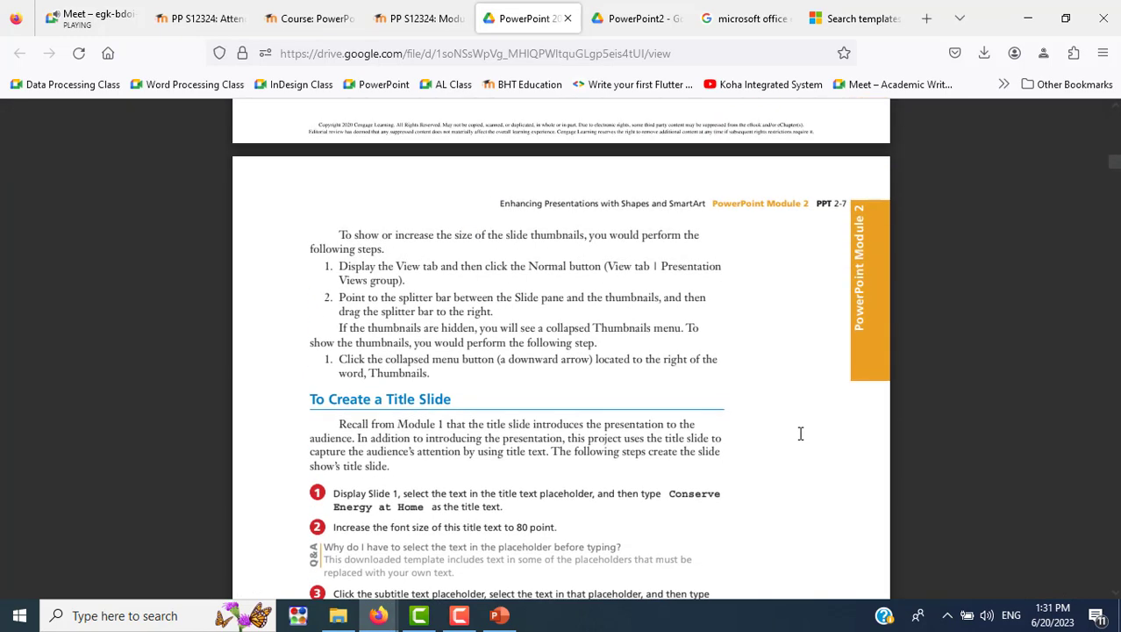
{"action": "scroll", "coordinate": [800, 434], "scroll_direction": "up", "scroll_amount": 2}
{"action": "scroll", "coordinate": [800, 434], "scroll_direction": "up", "scroll_amount": 1}
{"action": "scroll", "coordinate": [800, 434], "scroll_direction": "down", "scroll_amount": 6}
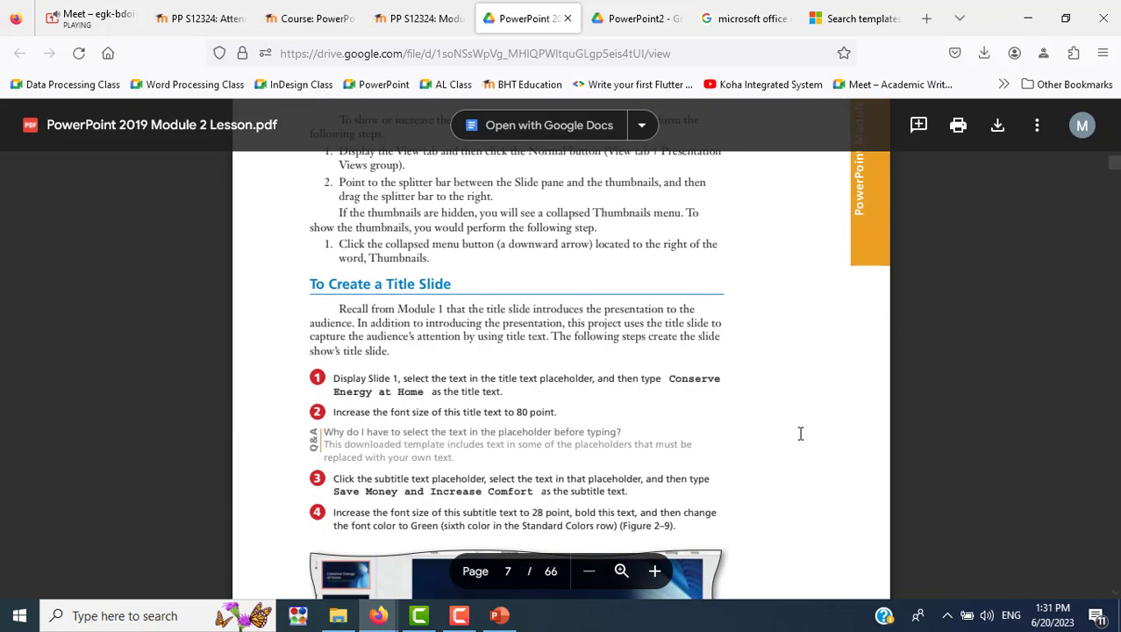
{"action": "scroll", "coordinate": [800, 433], "scroll_direction": "down", "scroll_amount": 5}
{"action": "key", "text": "alt+Tab"}
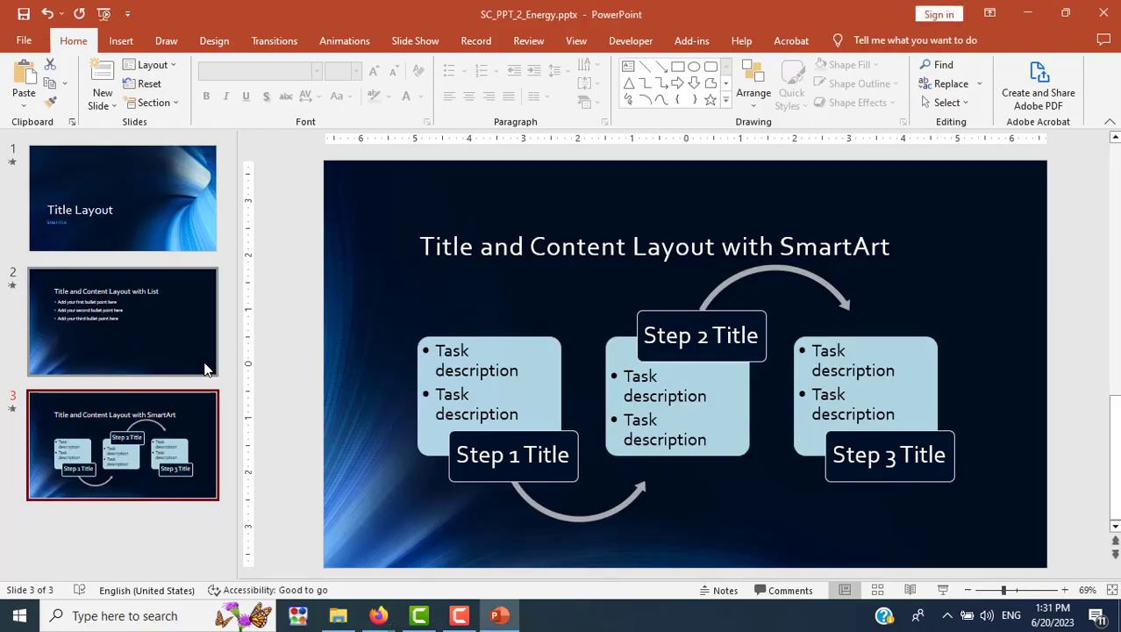
{"action": "left_click", "coordinate": [94, 214]}
{"action": "key", "text": "alt+Tab"}
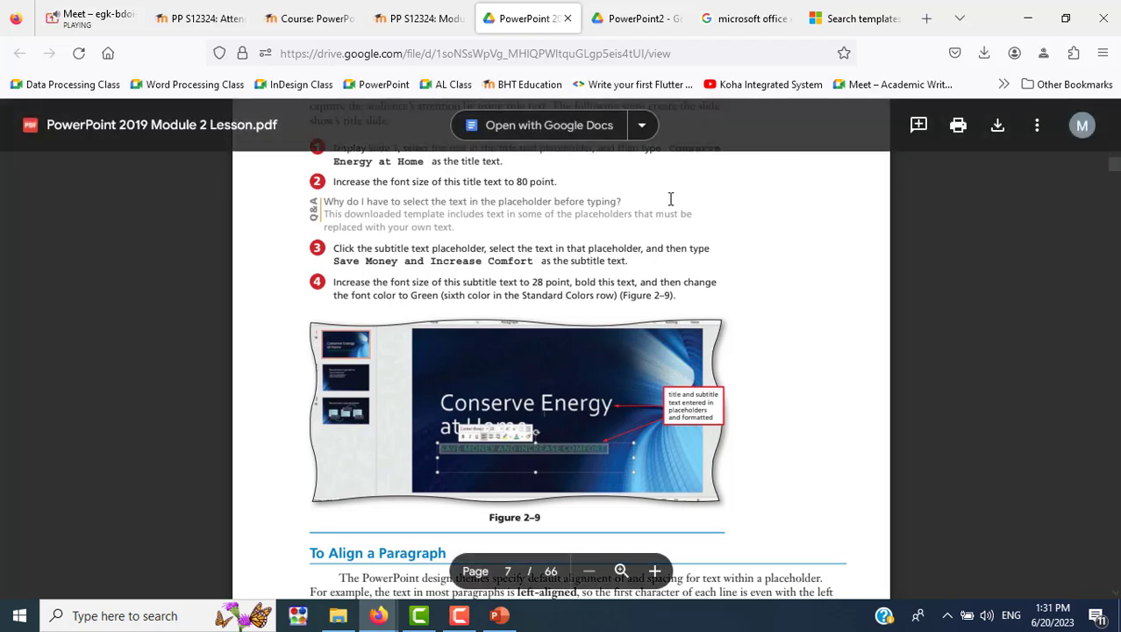
{"action": "scroll", "coordinate": [760, 237], "scroll_direction": "up", "scroll_amount": 2}
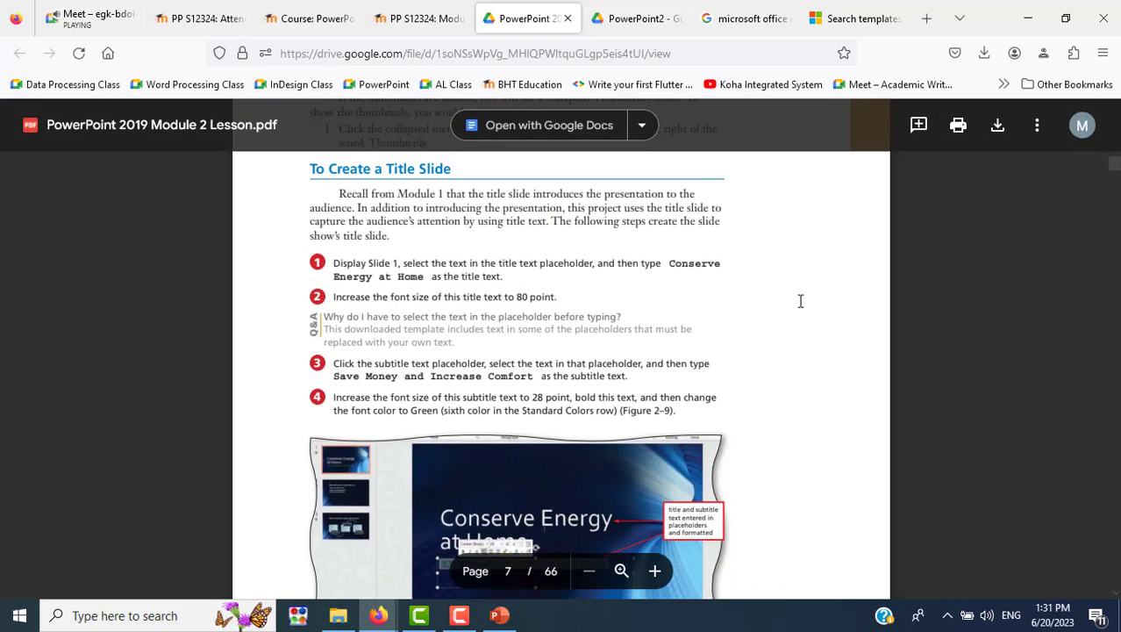
{"action": "key", "text": "alt+Tab"}
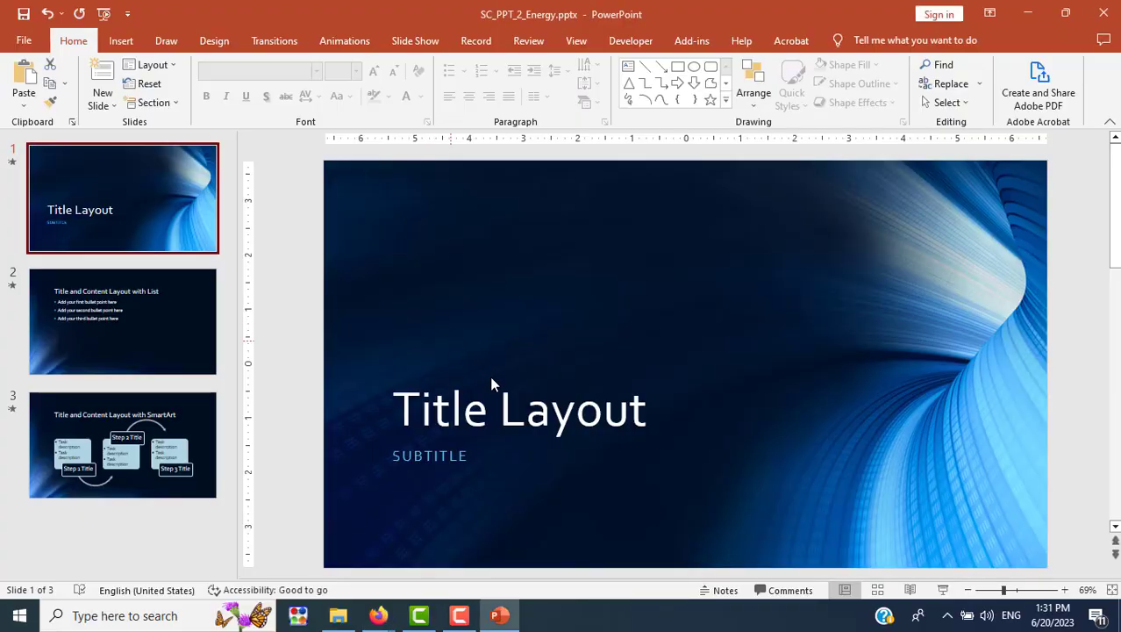
{"action": "left_click", "coordinate": [488, 408]}
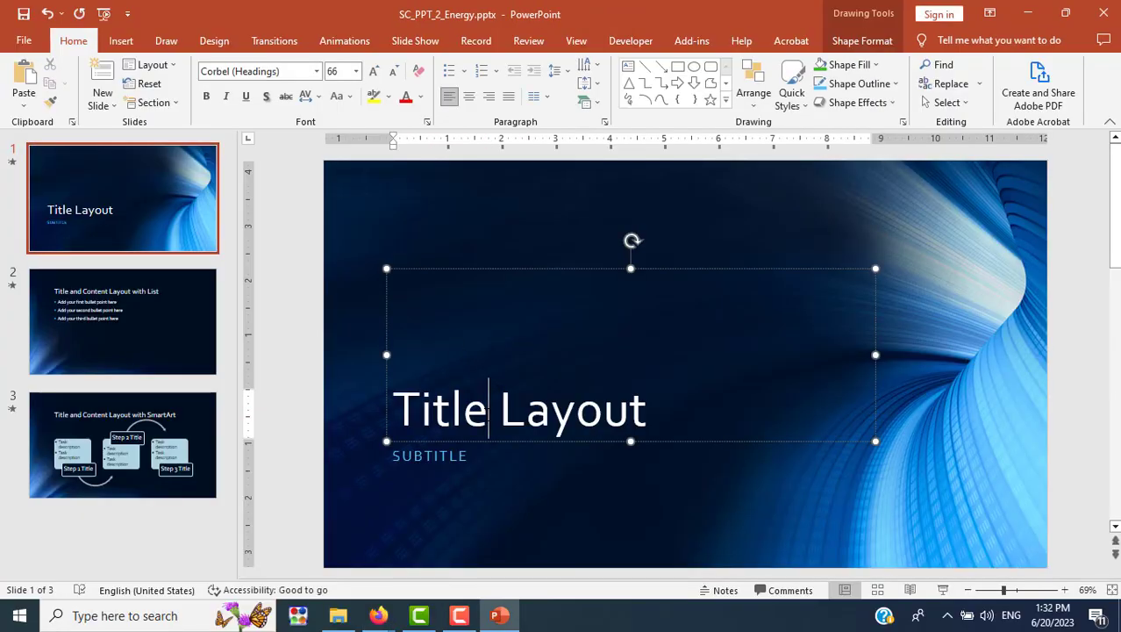
{"action": "type", "text": "C"}
{"action": "key", "text": "BackSpace"}
{"action": "left_click", "coordinate": [430, 419]}
{"action": "triple_click", "coordinate": [430, 420]}
{"action": "type", "text": "C"}
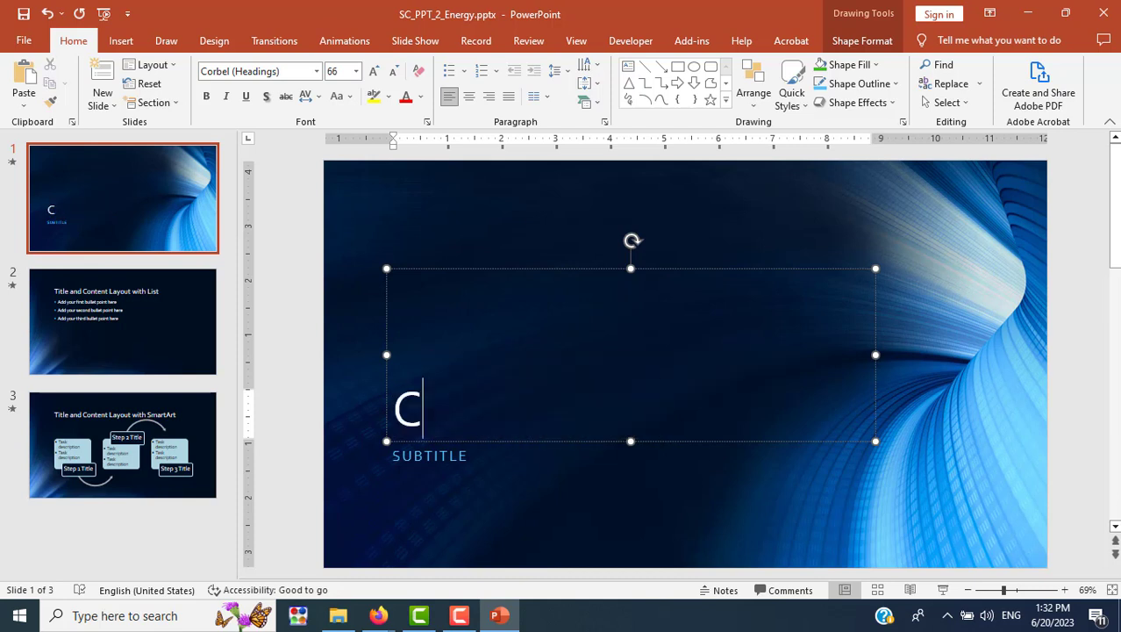
{"action": "type", "text": "onserve En"}
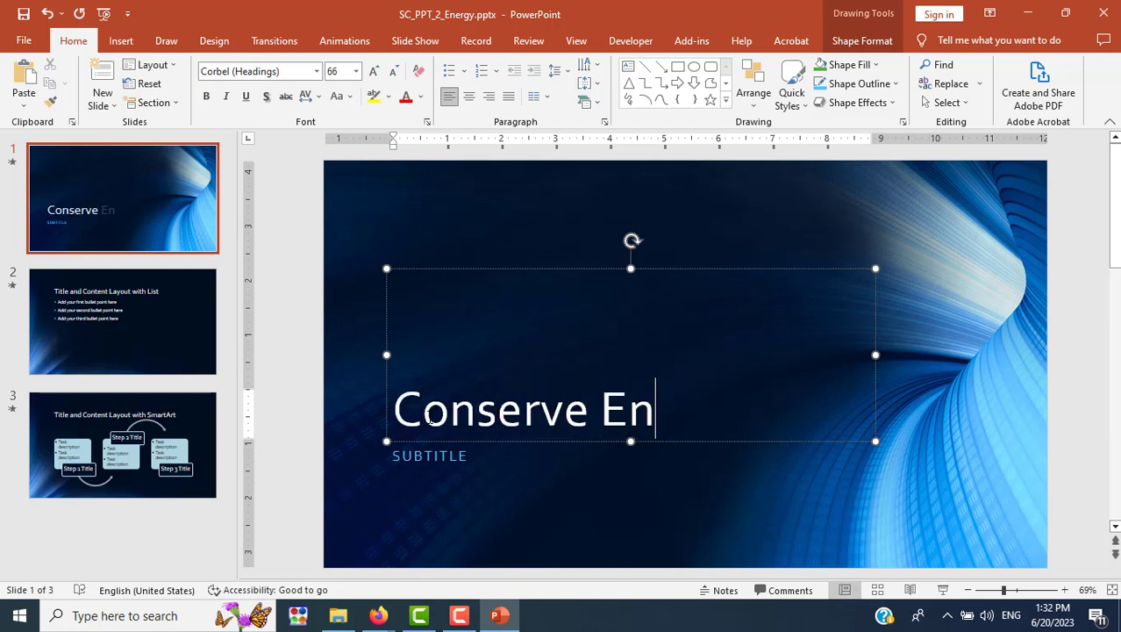
{"action": "type", "text": "ergy "}
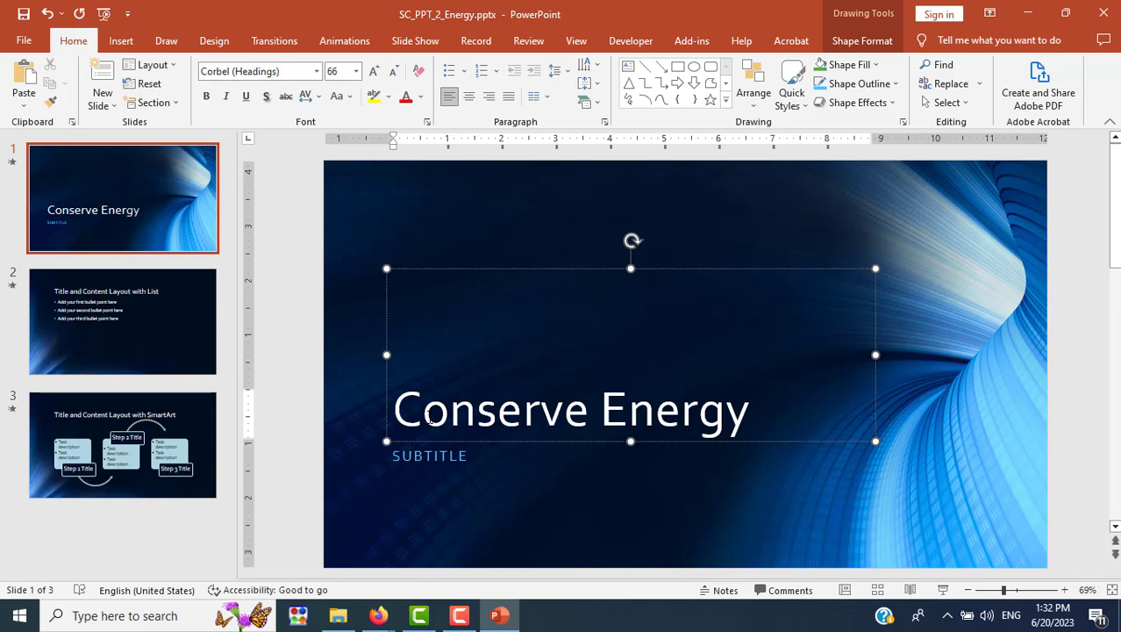
{"action": "type", "text": "At Home"}
{"action": "key", "text": "alt+Tab"}
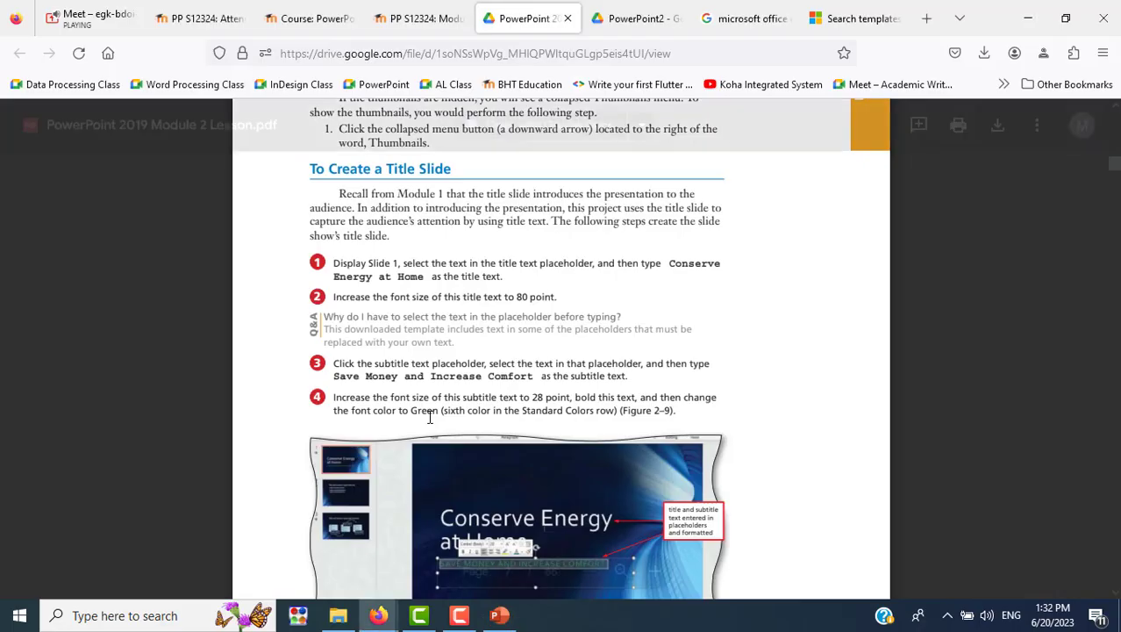
{"action": "key", "text": "alt+Tab"}
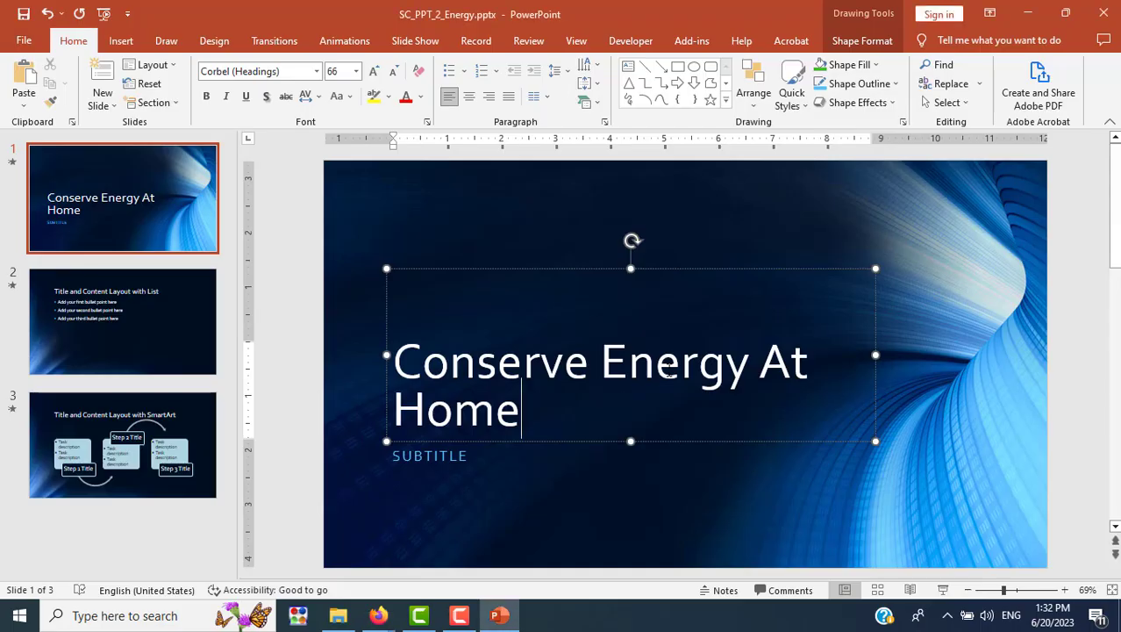
{"action": "left_click", "coordinate": [776, 365]}
{"action": "key", "text": "BackSpace"}
{"action": "type", "text": "a"}
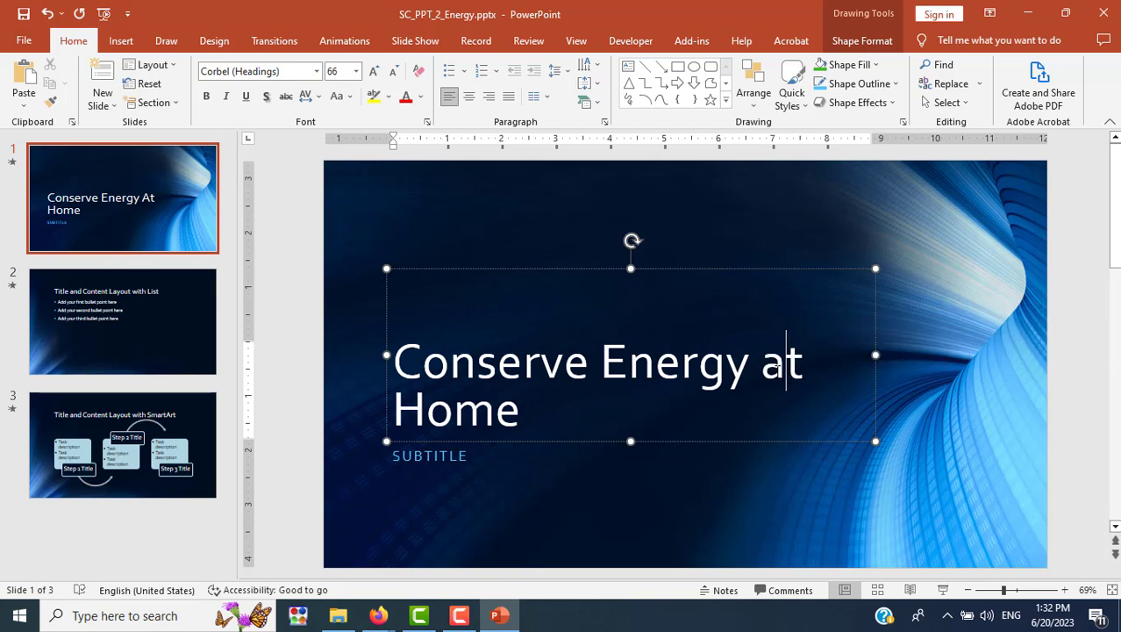
{"action": "key", "text": "Left"}
{"action": "key", "text": "Return"}
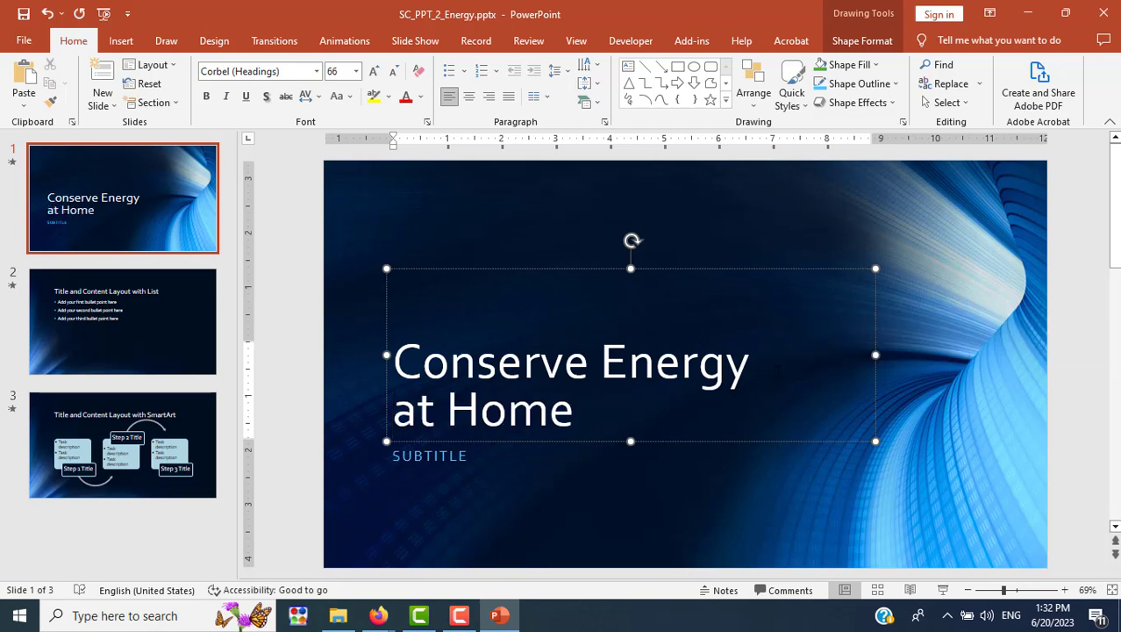
{"action": "key", "text": "alt+Tab"}
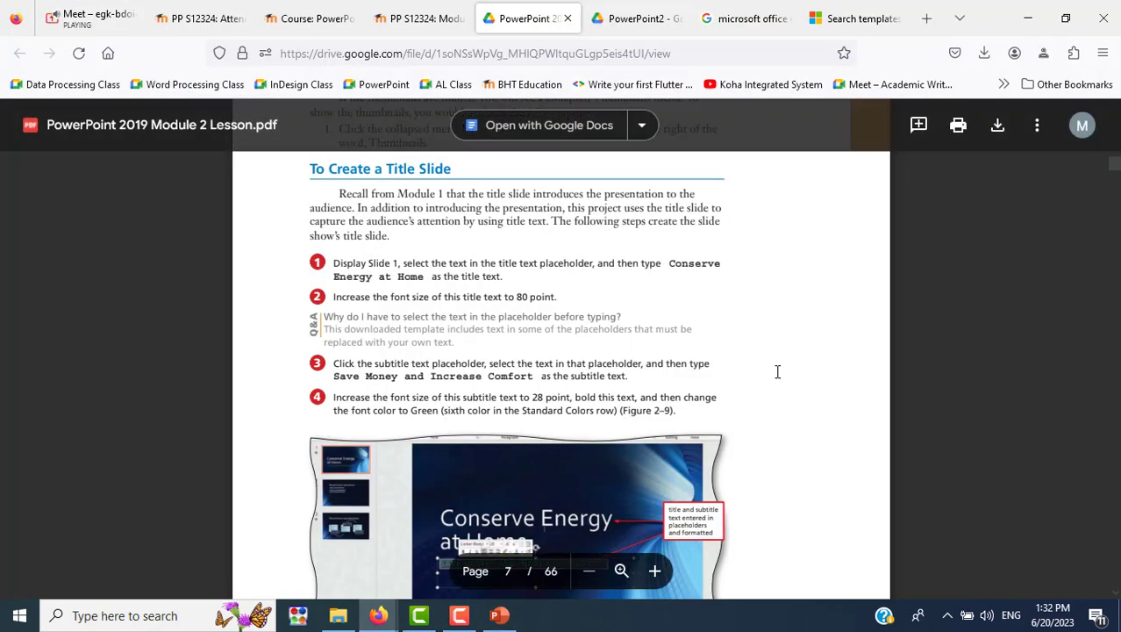
{"action": "scroll", "coordinate": [777, 371], "scroll_direction": "down", "scroll_amount": 3}
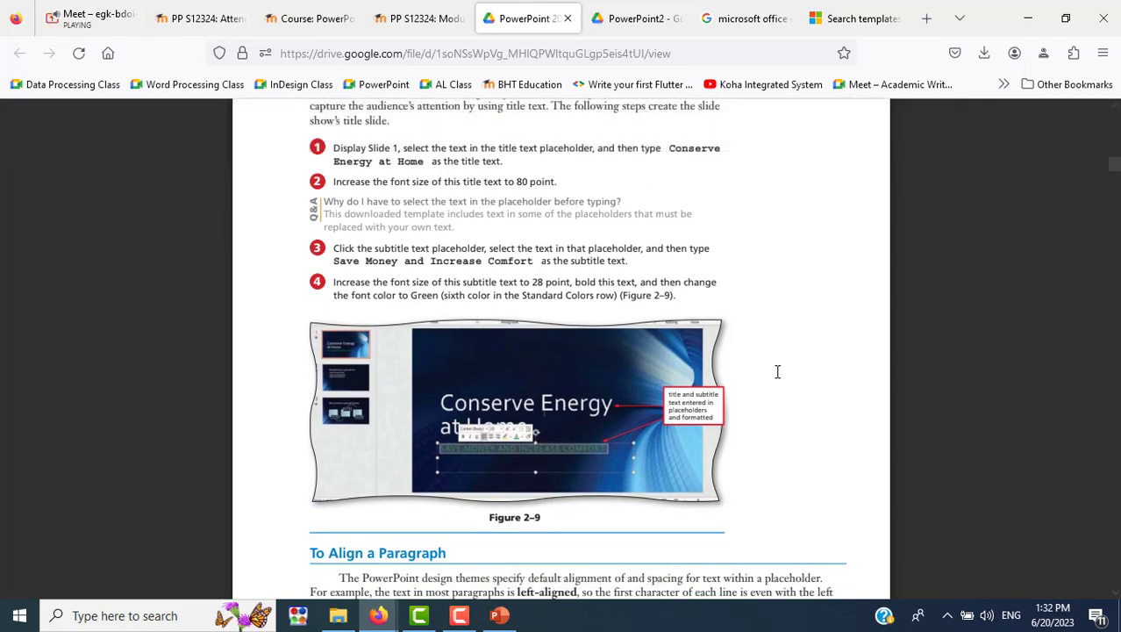
{"action": "scroll", "coordinate": [777, 371], "scroll_direction": "down", "scroll_amount": 5}
{"action": "scroll", "coordinate": [777, 371], "scroll_direction": "down", "scroll_amount": 5}
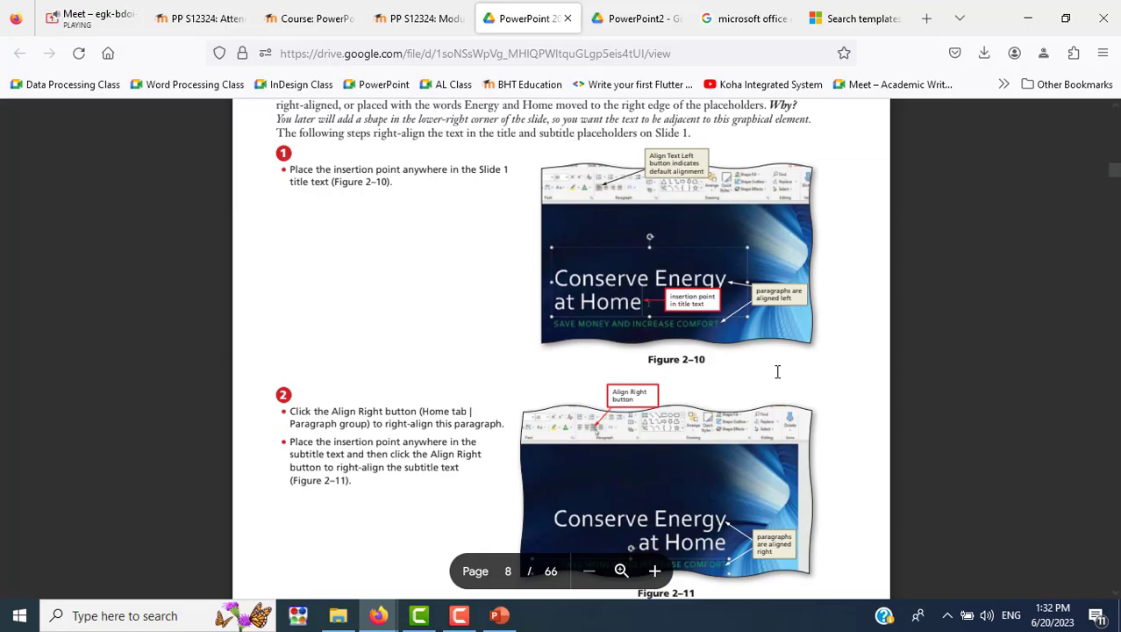
{"action": "key", "text": "alt+Tab"}
Overwrite slide 1's SUBTITLE placeholder with SAVE MONEY AND INCREASE COMFORT.
{"action": "left_click", "coordinate": [426, 455]}
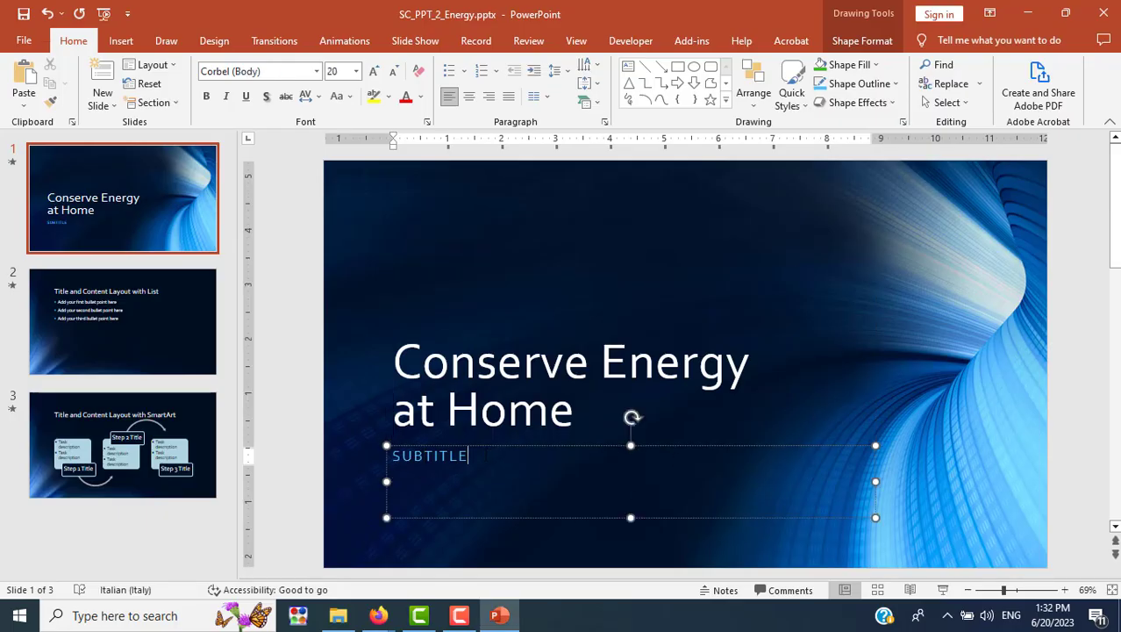
{"action": "double_click", "coordinate": [426, 457]}
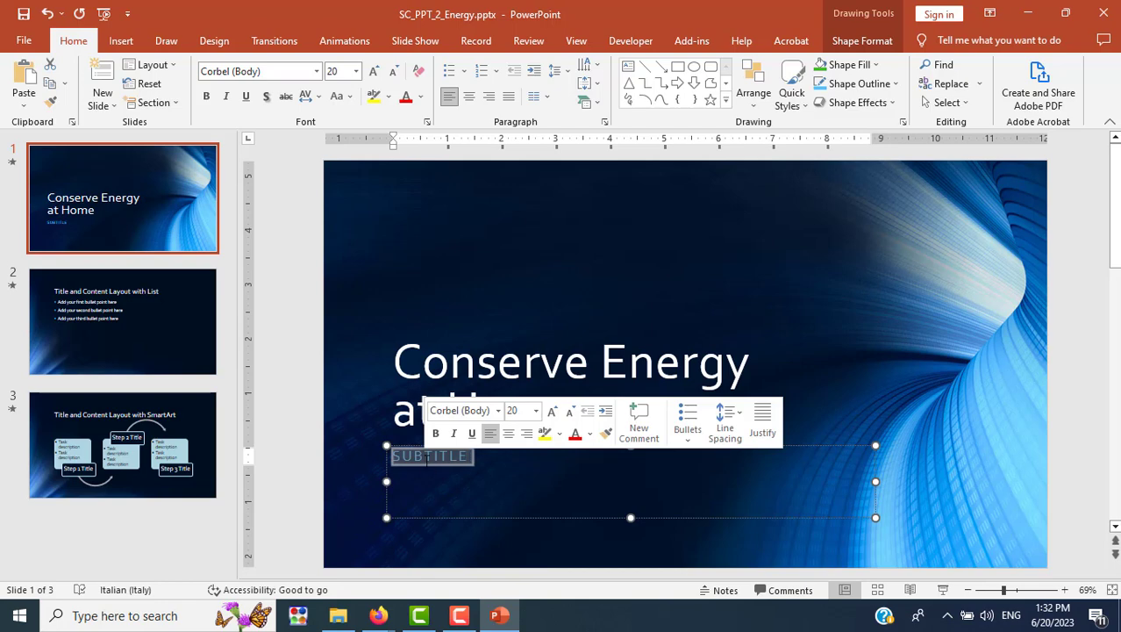
{"action": "type", "text": "SAVE MONEY AND "}
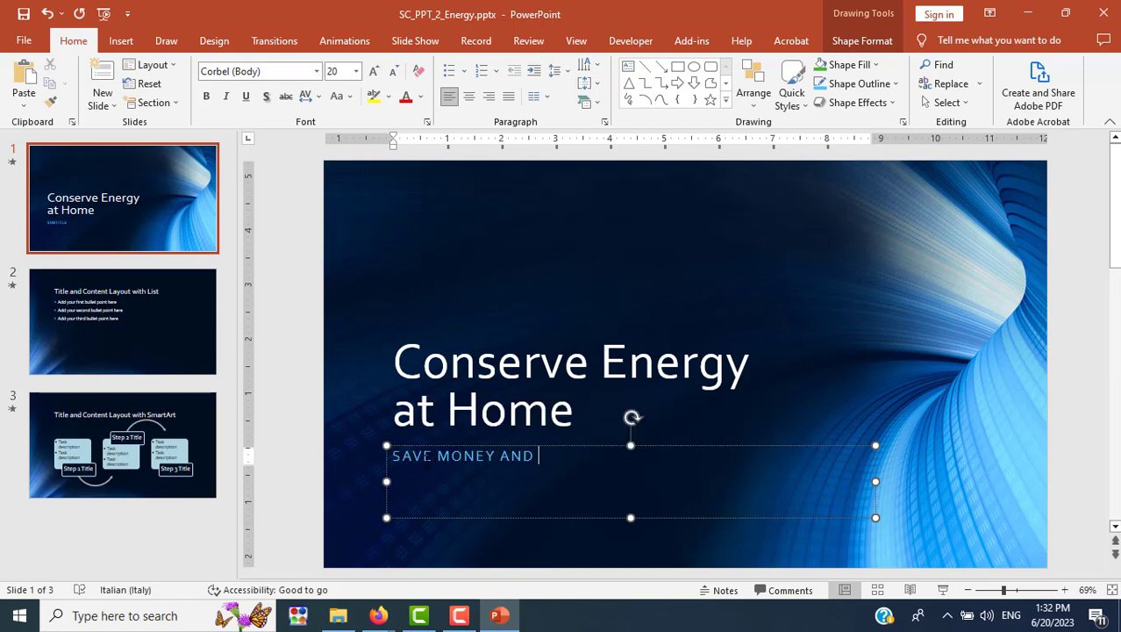
{"action": "type", "text": "INCREASE COM"}
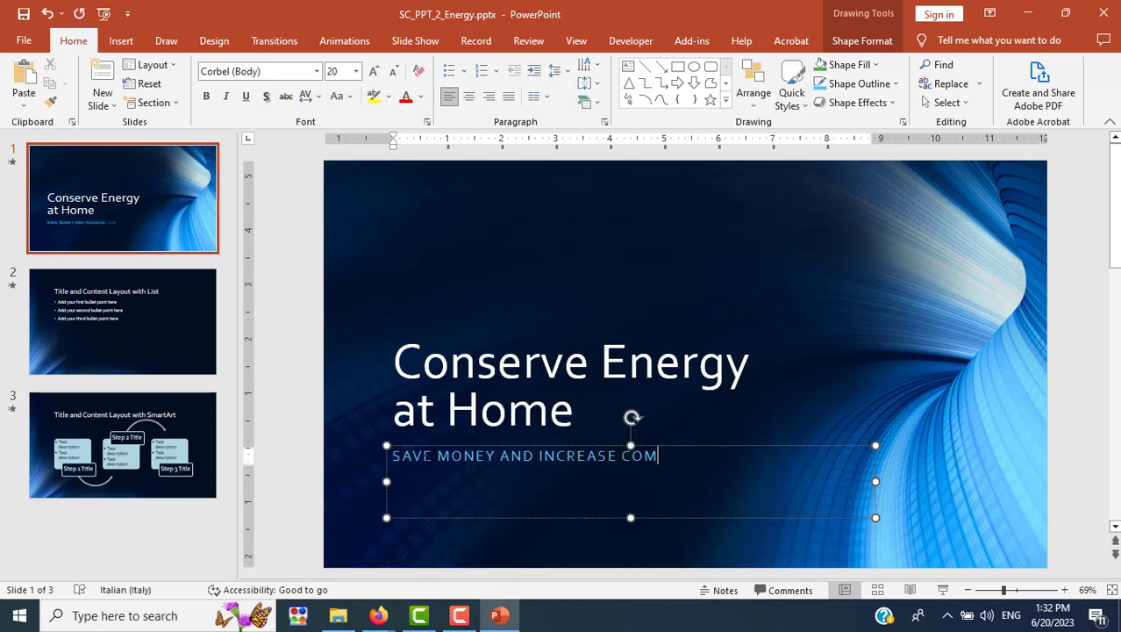
{"action": "type", "text": "FORT"}
{"action": "key", "text": "alt+Tab"}
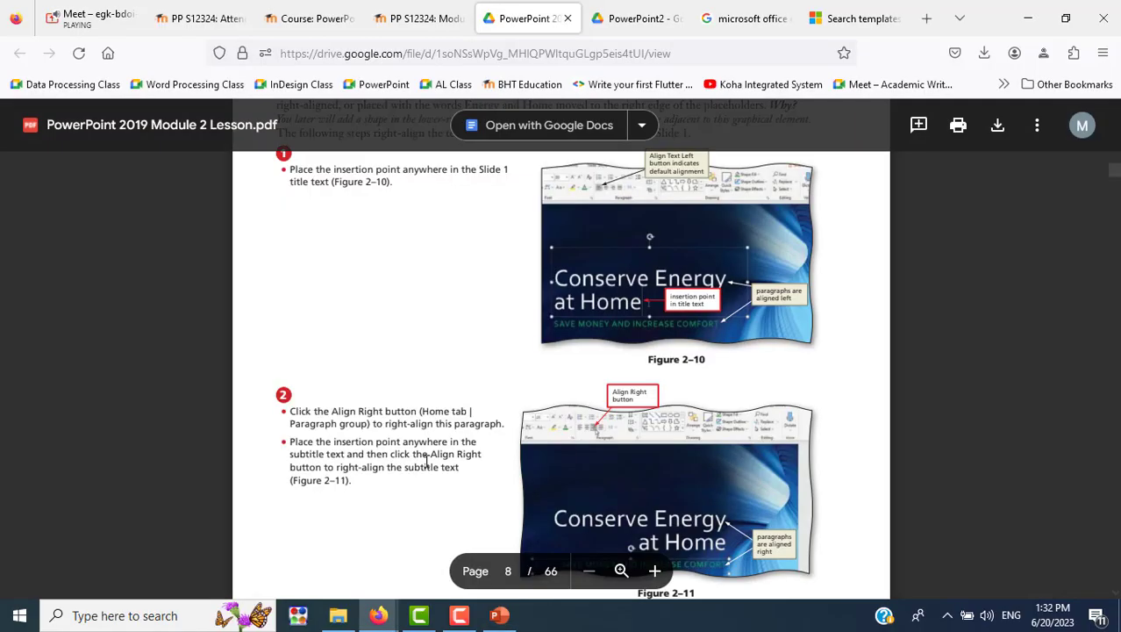
{"action": "key", "text": "alt+Tab"}
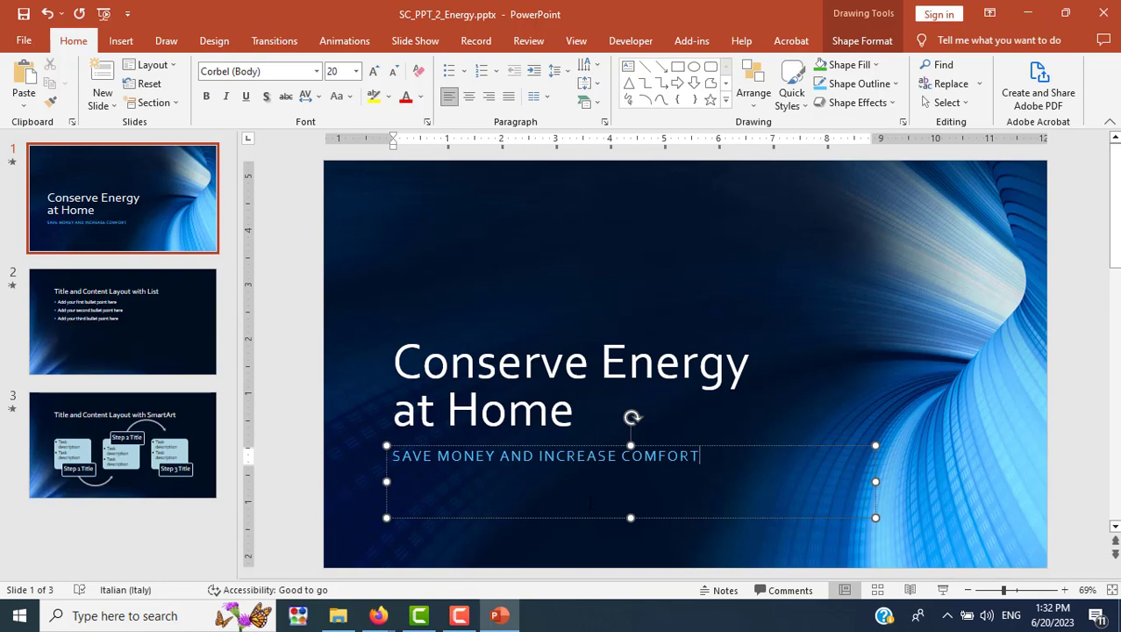
{"action": "key", "text": "alt+Tab"}
{"action": "scroll", "coordinate": [472, 474], "scroll_direction": "down", "scroll_amount": 5}
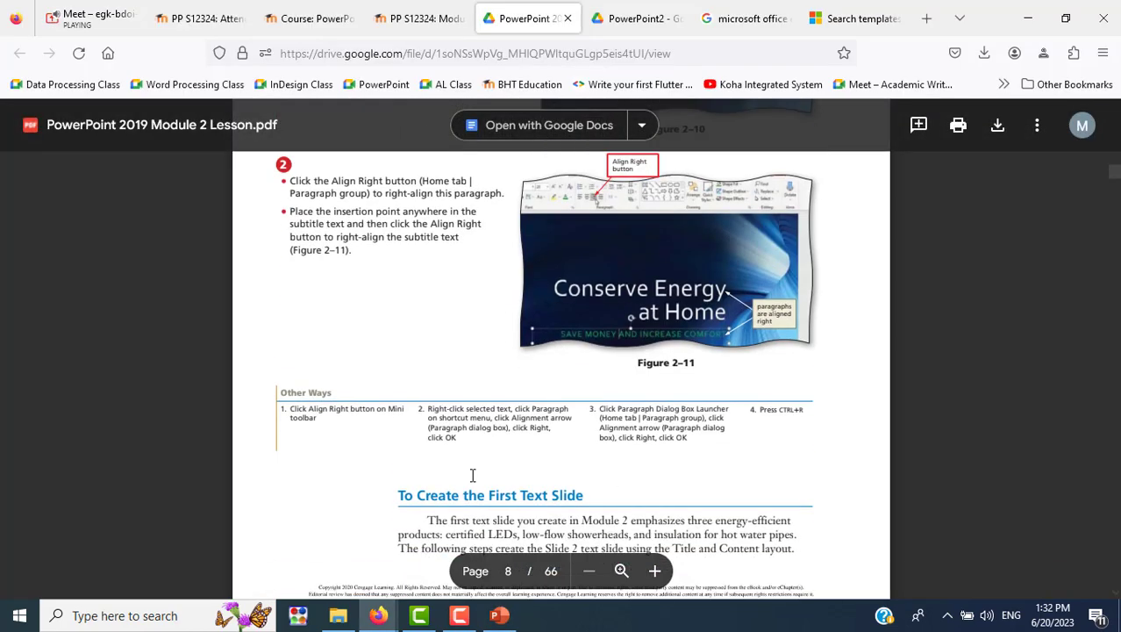
{"action": "scroll", "coordinate": [472, 475], "scroll_direction": "up", "scroll_amount": 3}
{"action": "scroll", "coordinate": [472, 475], "scroll_direction": "up", "scroll_amount": 4}
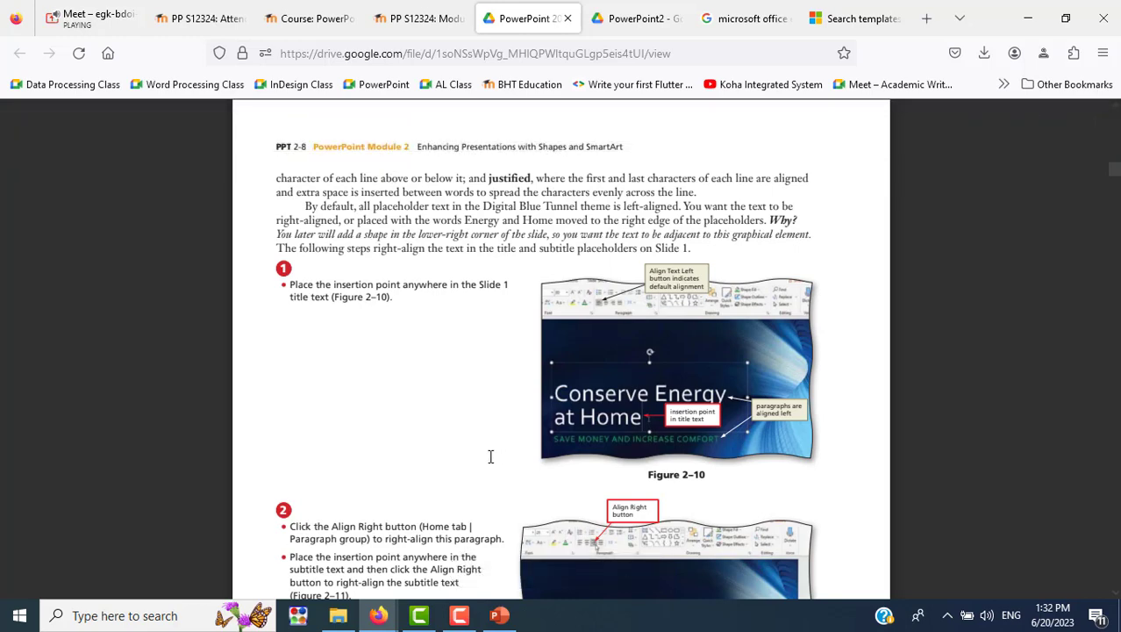
{"action": "key", "text": "alt+Tab"}
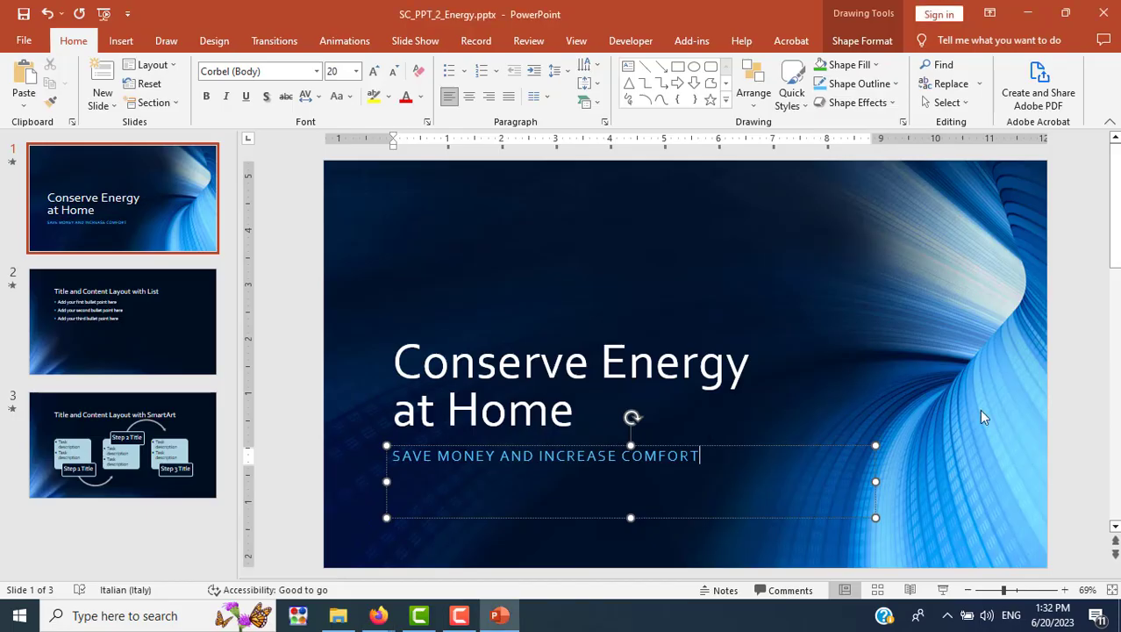
{"action": "left_click", "coordinate": [935, 351]}
{"action": "key", "text": "alt+Tab"}
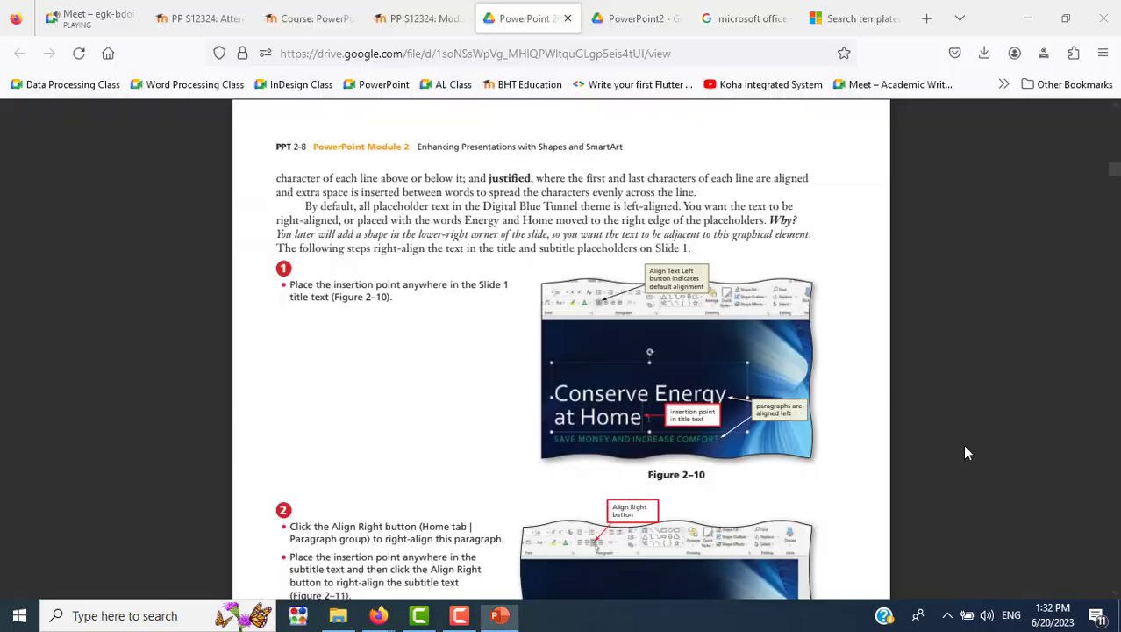
{"action": "scroll", "coordinate": [466, 393], "scroll_direction": "down", "scroll_amount": 3}
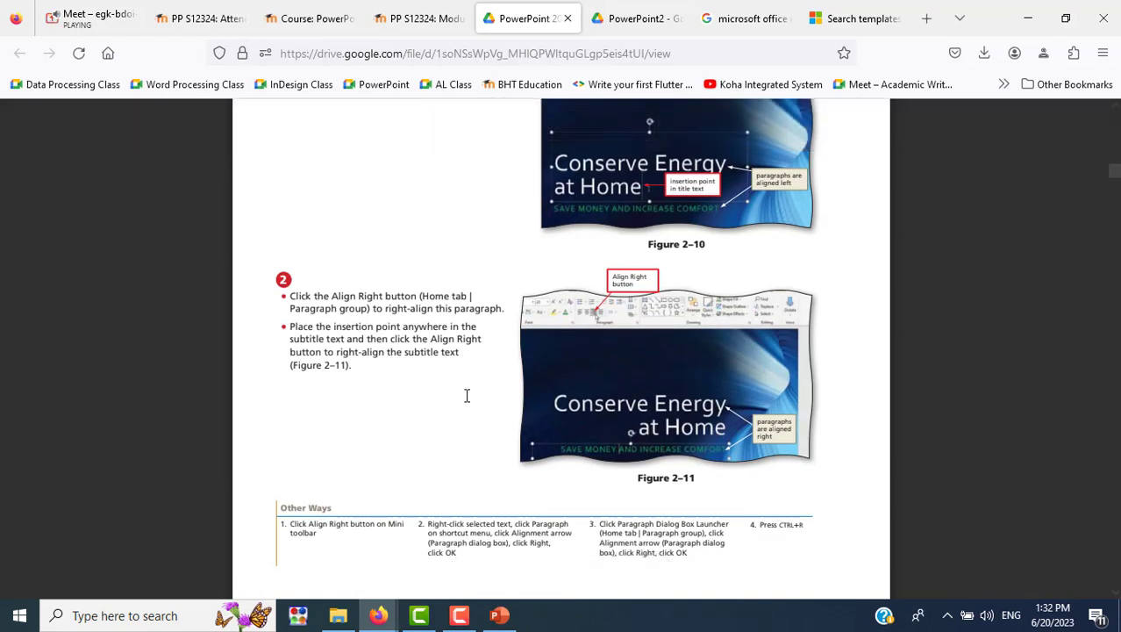
{"action": "scroll", "coordinate": [467, 396], "scroll_direction": "up", "scroll_amount": 2}
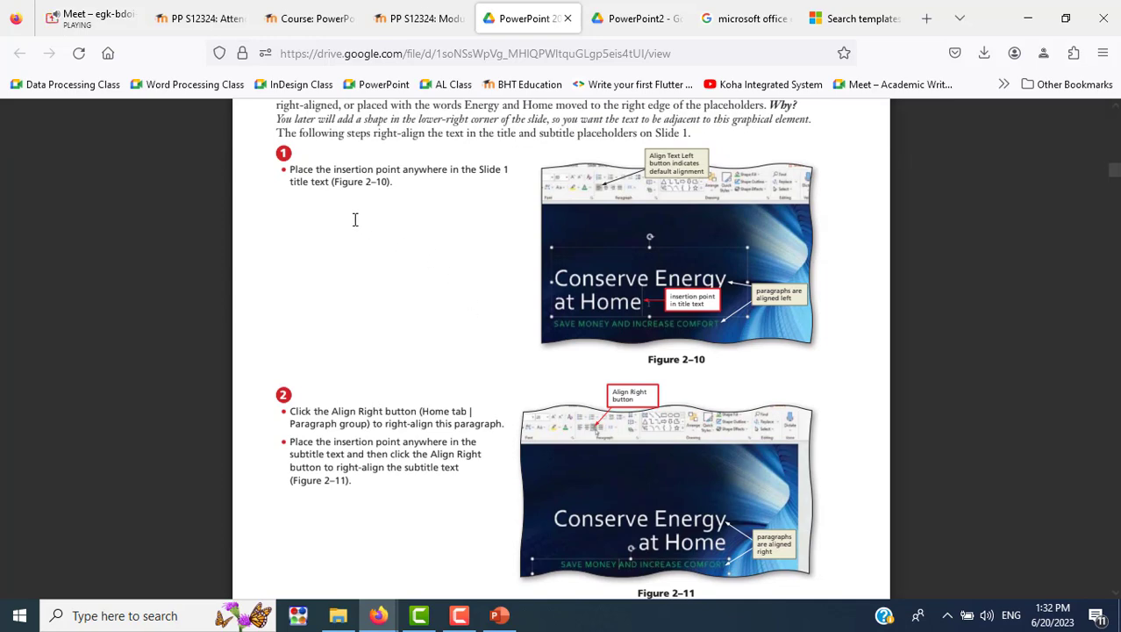
{"action": "key", "text": "alt+Tab"}
Right-align the title text on slide 1.
{"action": "left_click", "coordinate": [610, 389]}
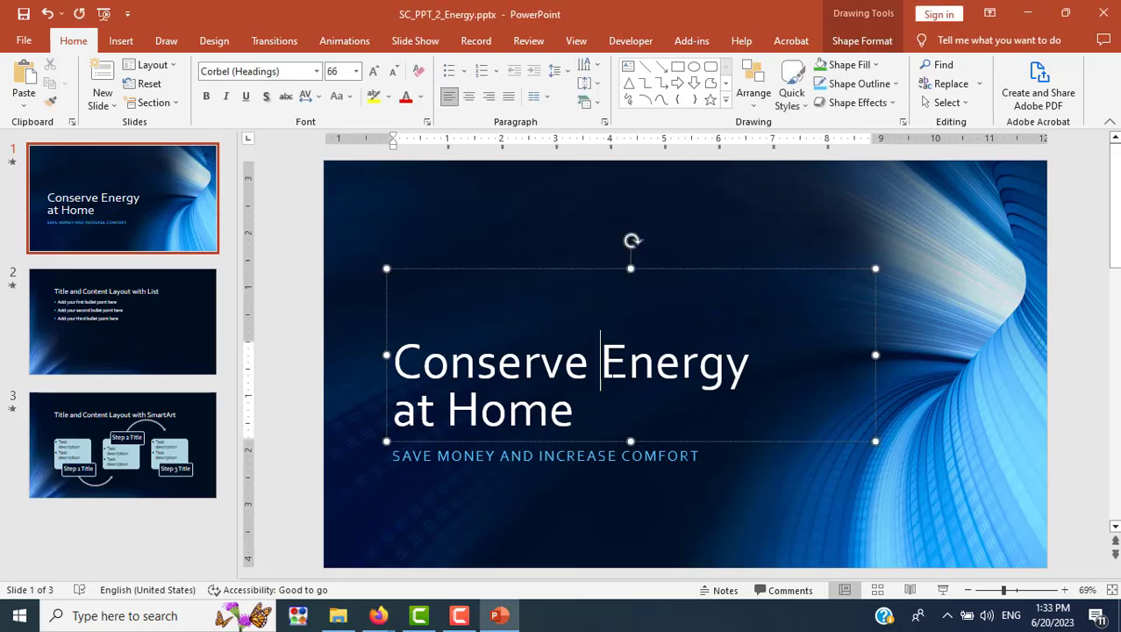
{"action": "key", "text": "alt+Tab"}
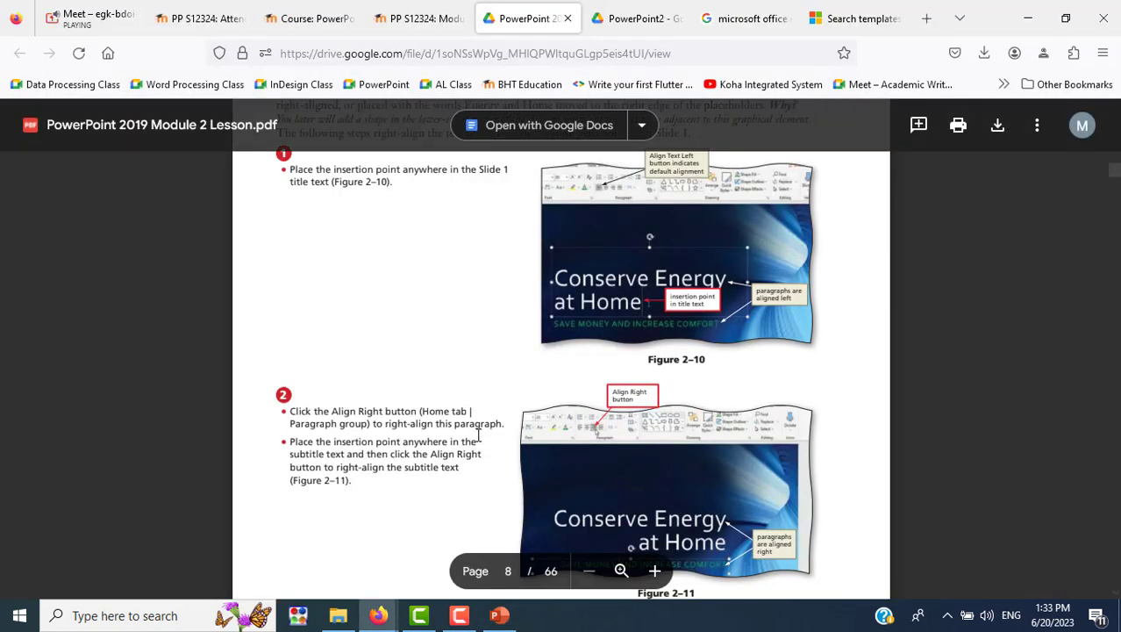
{"action": "key", "text": "alt+Tab"}
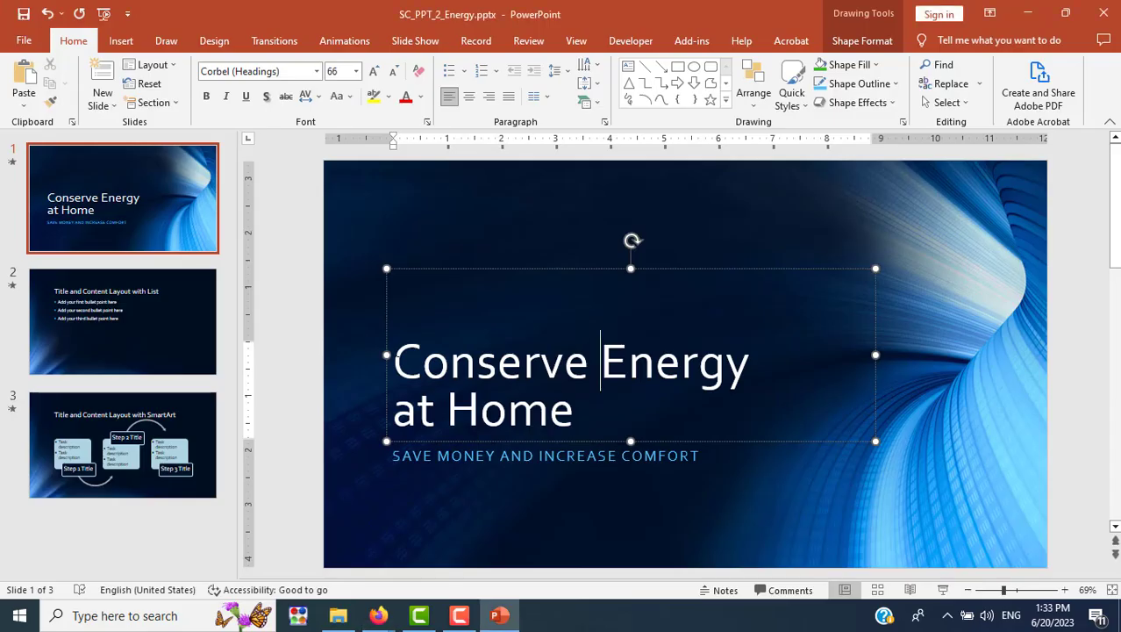
{"action": "left_click", "coordinate": [489, 98]}
{"action": "key", "text": "alt+Tab"}
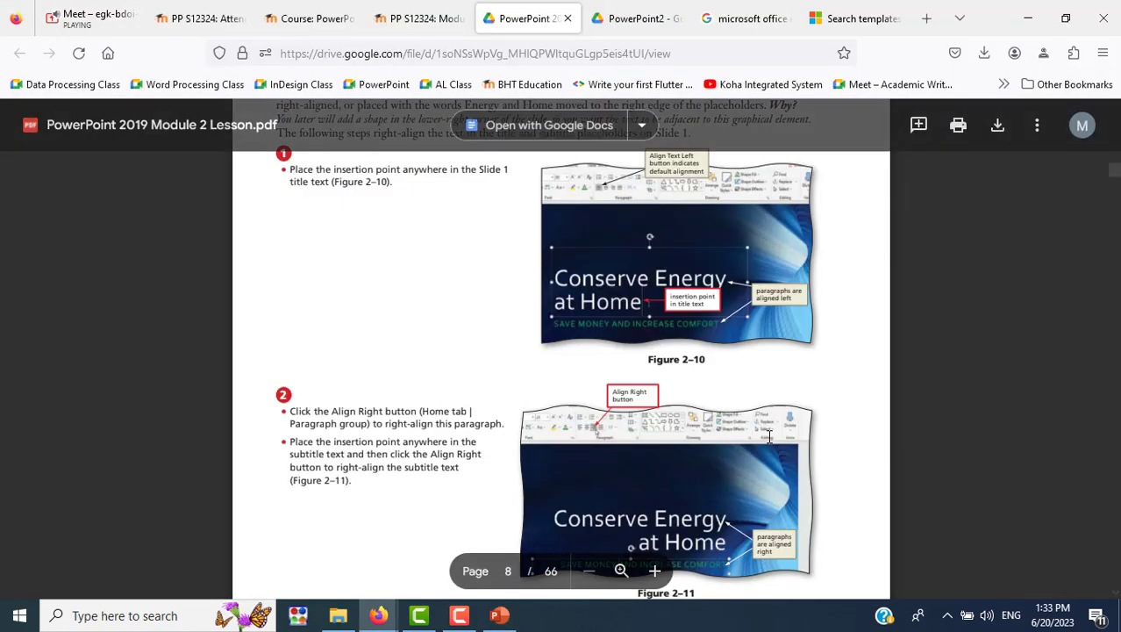
{"action": "scroll", "coordinate": [769, 436], "scroll_direction": "down", "scroll_amount": 3}
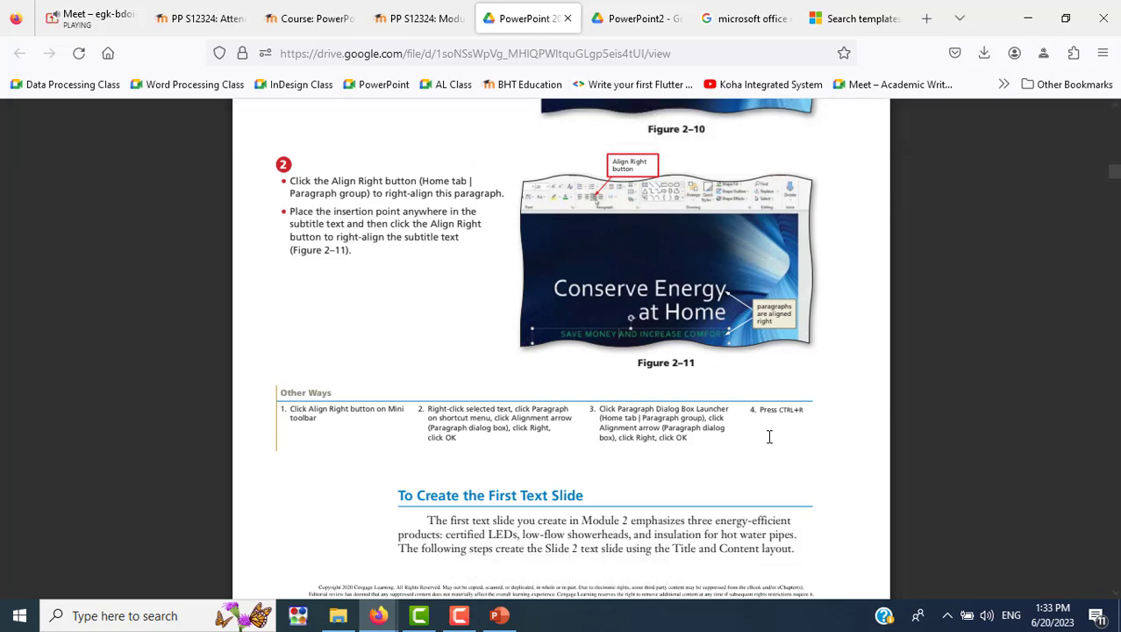
{"action": "scroll", "coordinate": [769, 436], "scroll_direction": "up", "scroll_amount": 2}
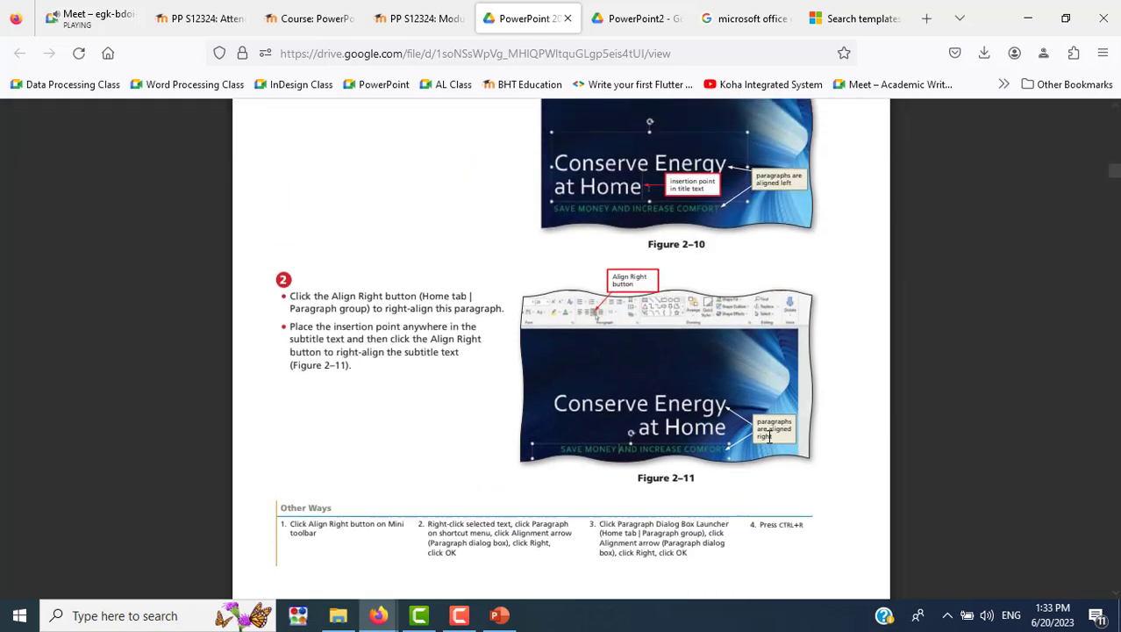
{"action": "key", "text": "alt+Tab"}
Right-align slide 1's subtitle, then display slide 2.
{"action": "left_click", "coordinate": [699, 455]}
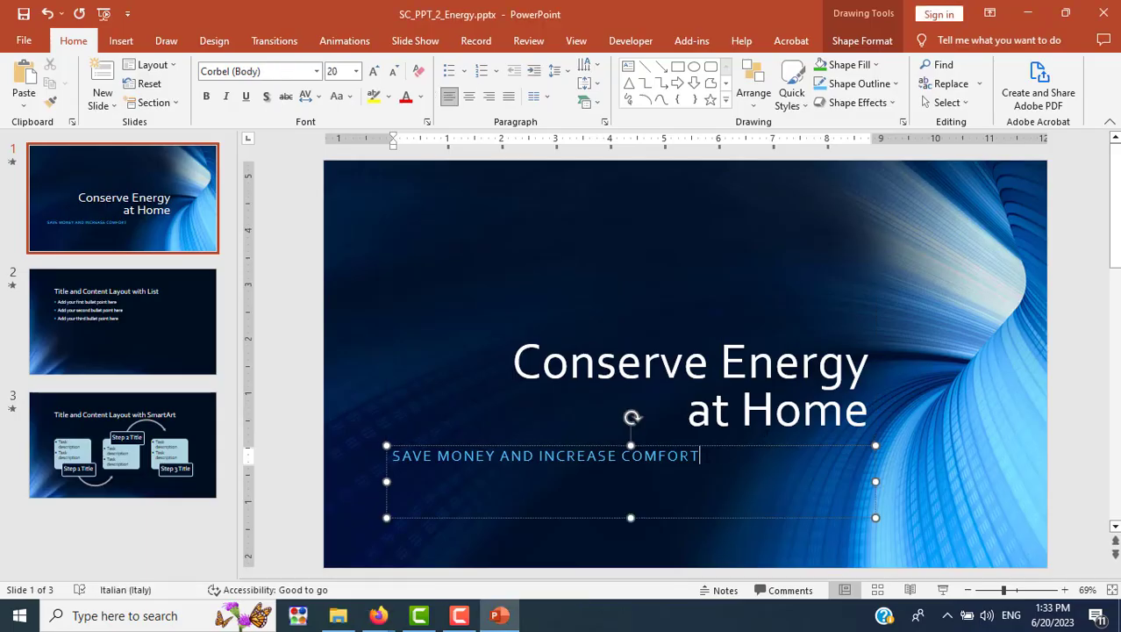
{"action": "left_click", "coordinate": [488, 96]}
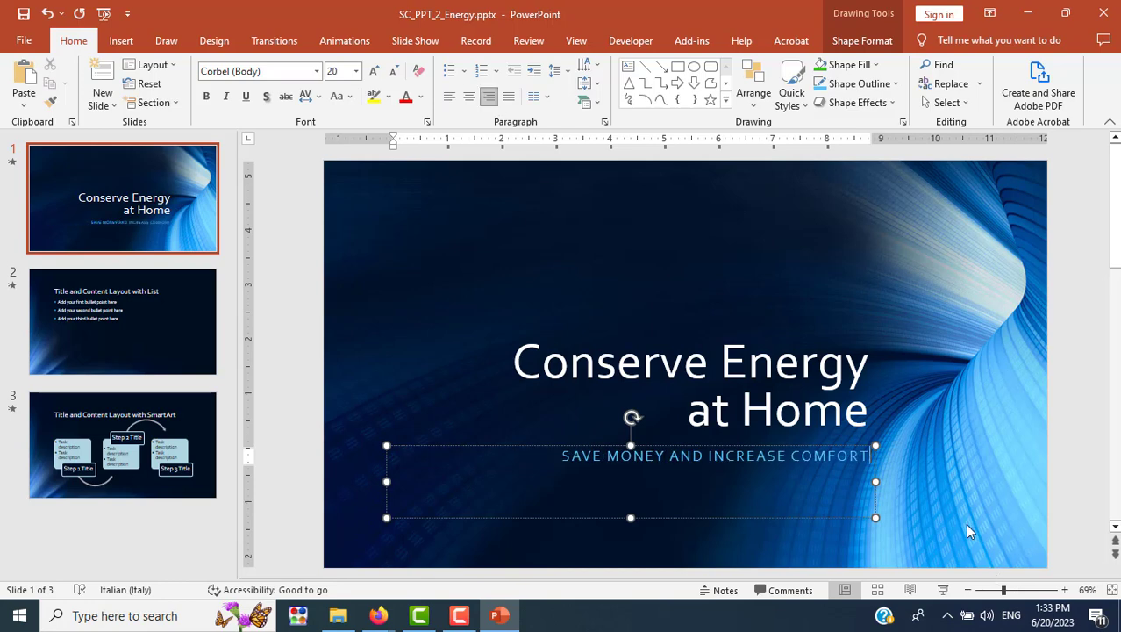
{"action": "key", "text": "alt+Tab"}
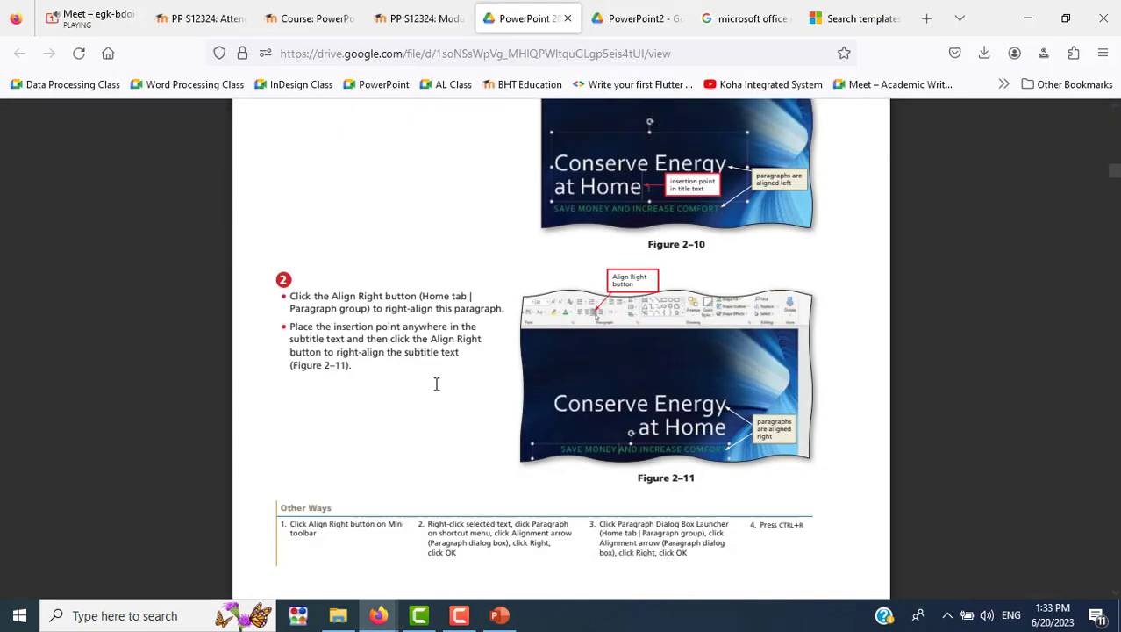
{"action": "scroll", "coordinate": [436, 383], "scroll_direction": "down", "scroll_amount": 5}
{"action": "scroll", "coordinate": [436, 383], "scroll_direction": "down", "scroll_amount": 4}
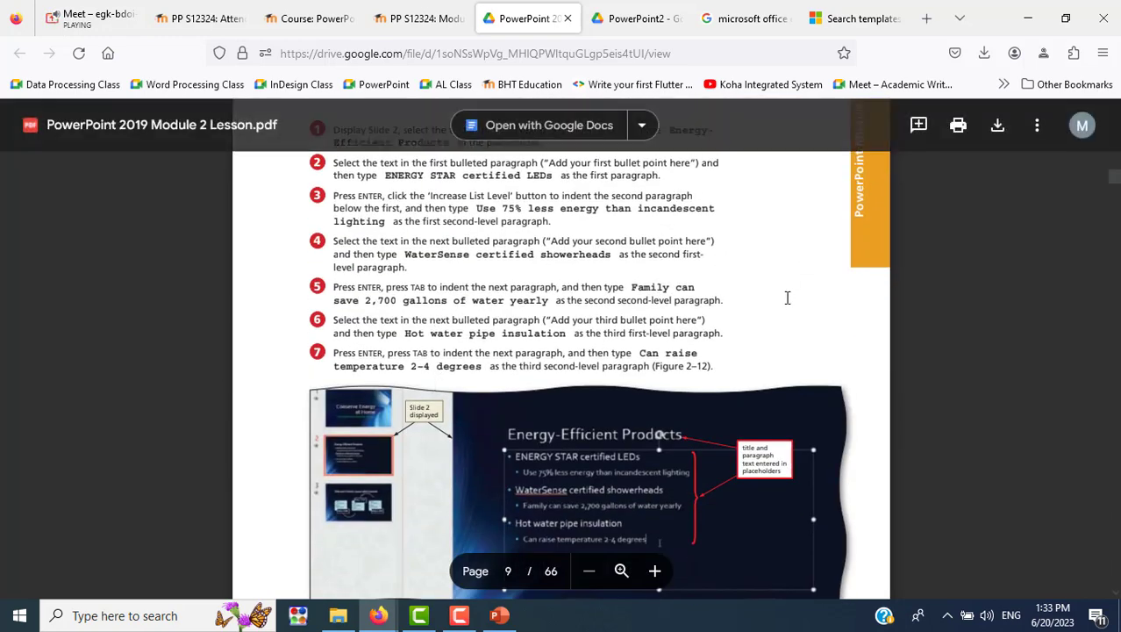
{"action": "scroll", "coordinate": [787, 298], "scroll_direction": "up", "scroll_amount": 2}
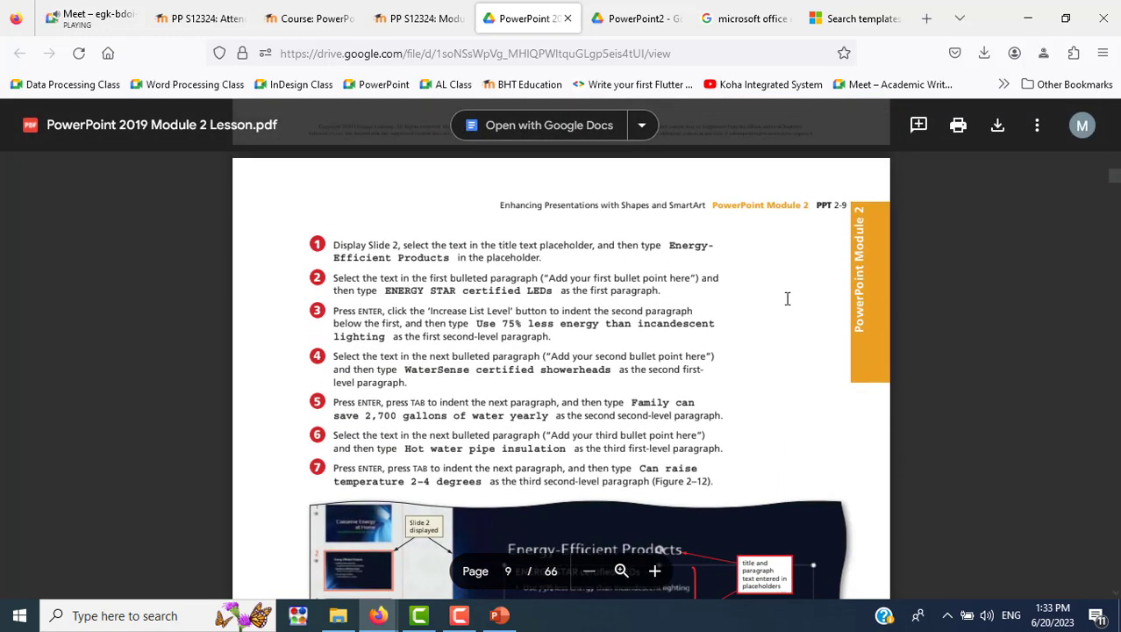
{"action": "key", "text": "alt+Tab"}
{"action": "left_click", "coordinate": [132, 332]}
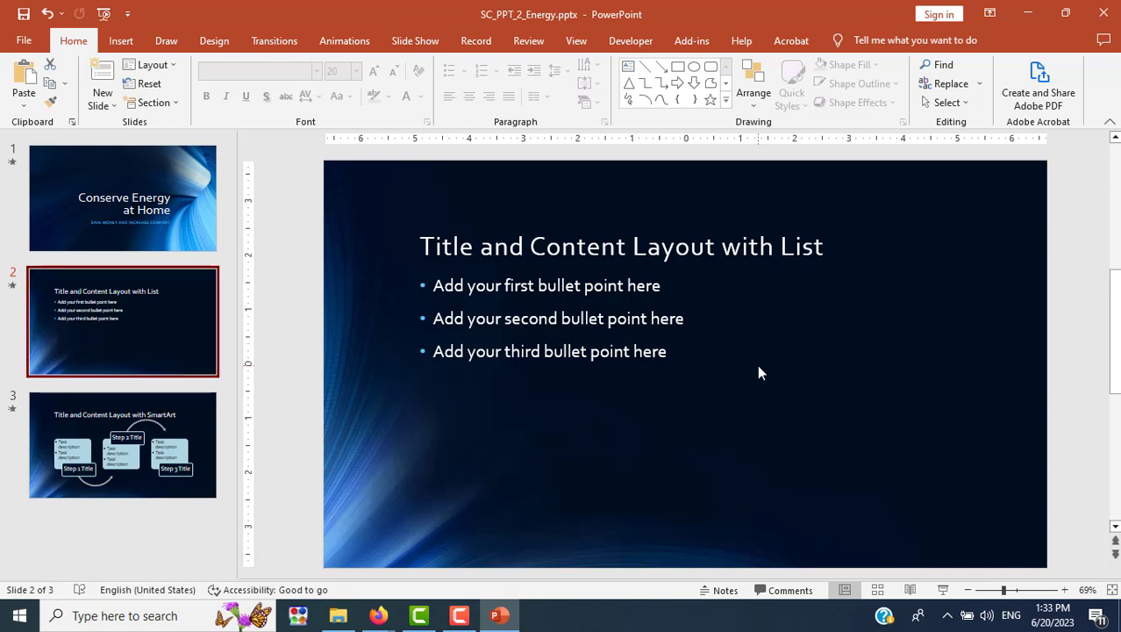
Replace slide 2's title placeholder with 'Energy Efficient Products'.
{"action": "key", "text": "alt+Tab"}
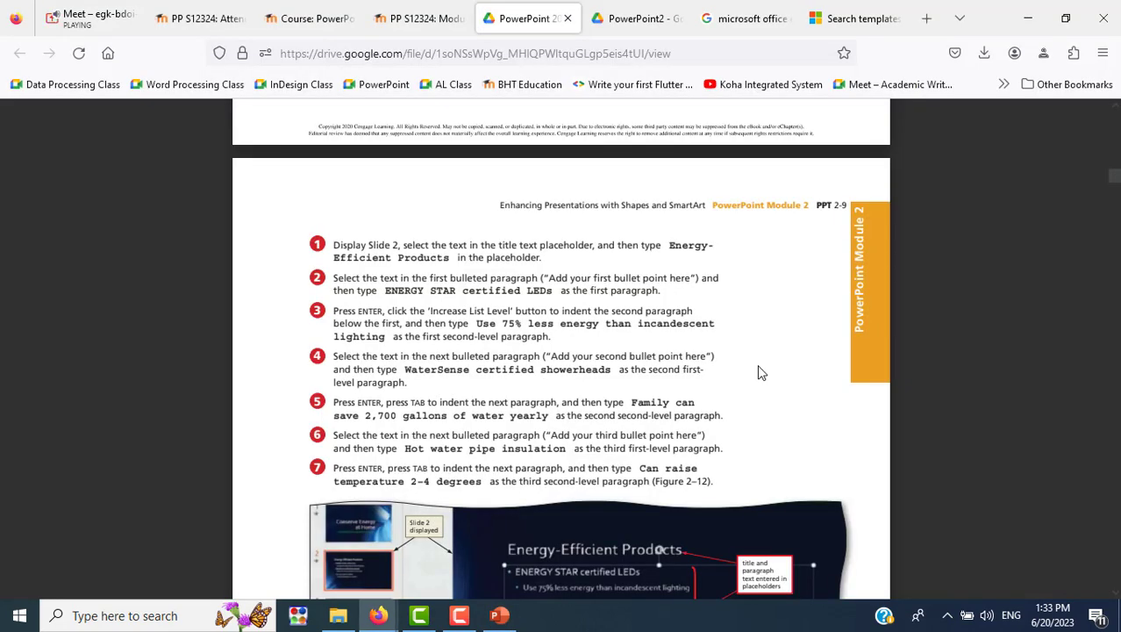
{"action": "key", "text": "alt+Tab"}
{"action": "left_click", "coordinate": [561, 245]}
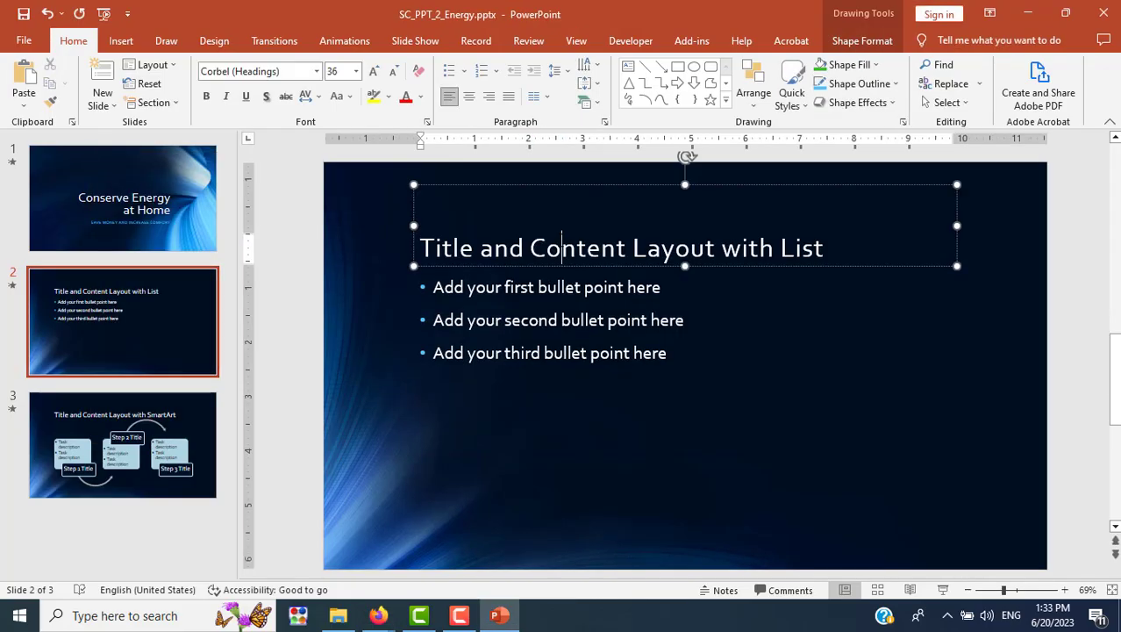
{"action": "triple_click", "coordinate": [560, 246]}
{"action": "type", "text": "ENe"}
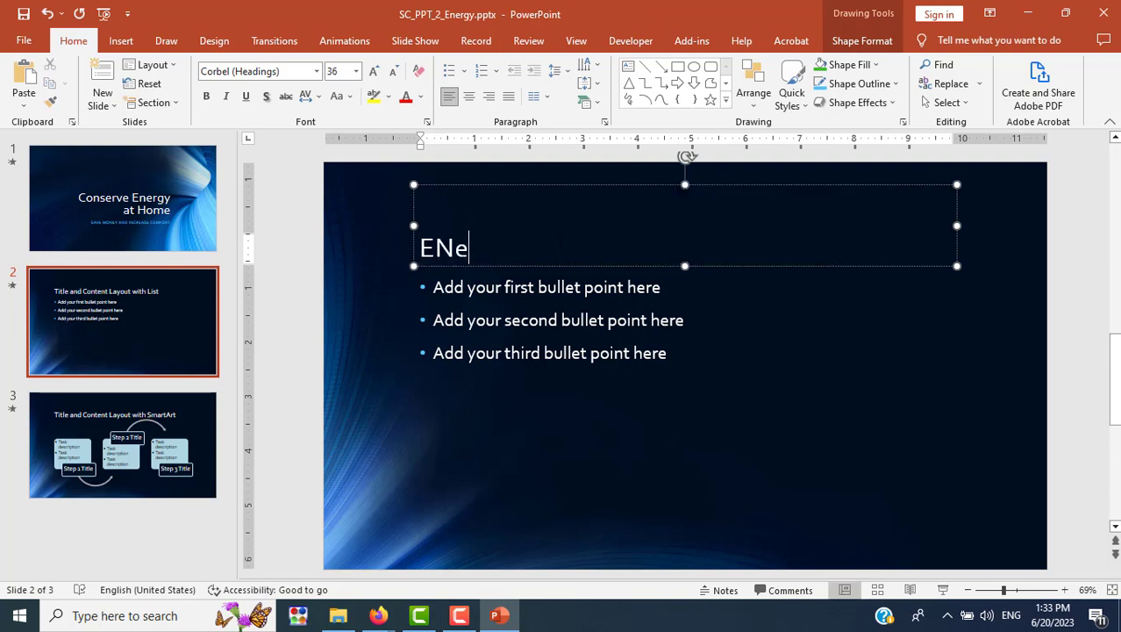
{"action": "type", "text": "r"}
{"action": "key", "text": "BackSpace"}
{"action": "key", "text": "BackSpace"}
{"action": "key", "text": "BackSpace"}
{"action": "type", "text": "ner"}
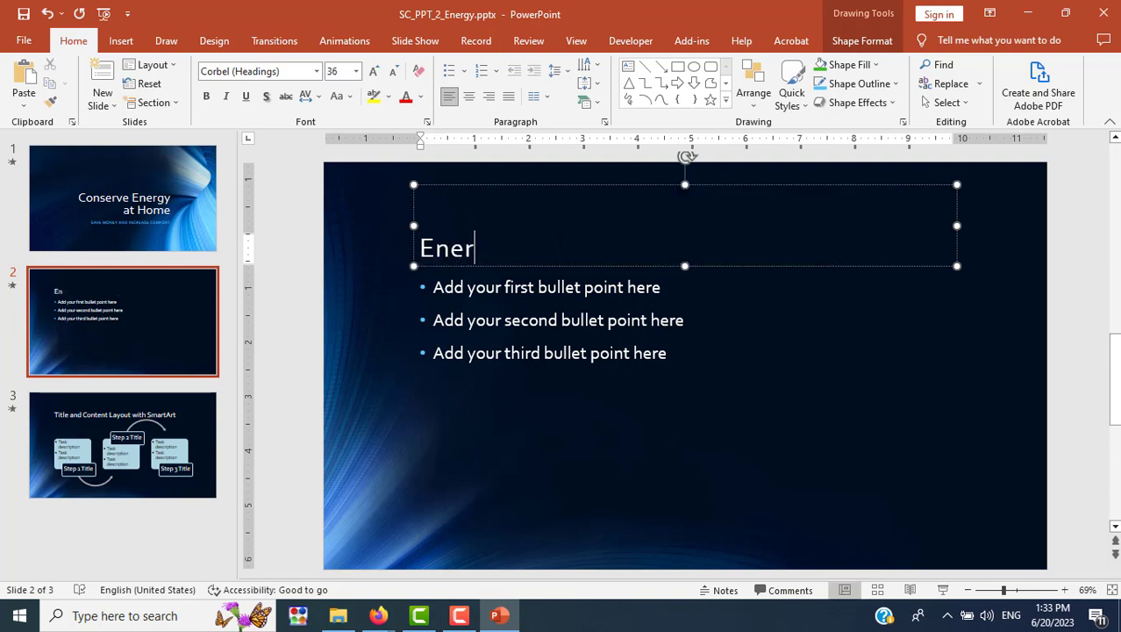
{"action": "type", "text": "gy Efficient"}
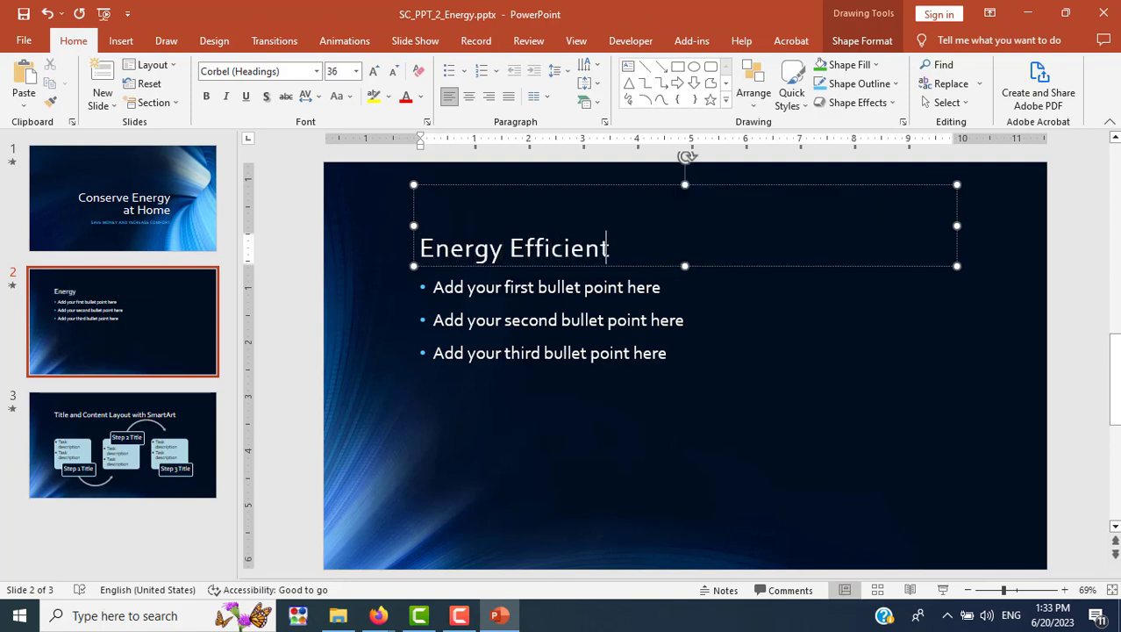
{"action": "type", "text": " Products"}
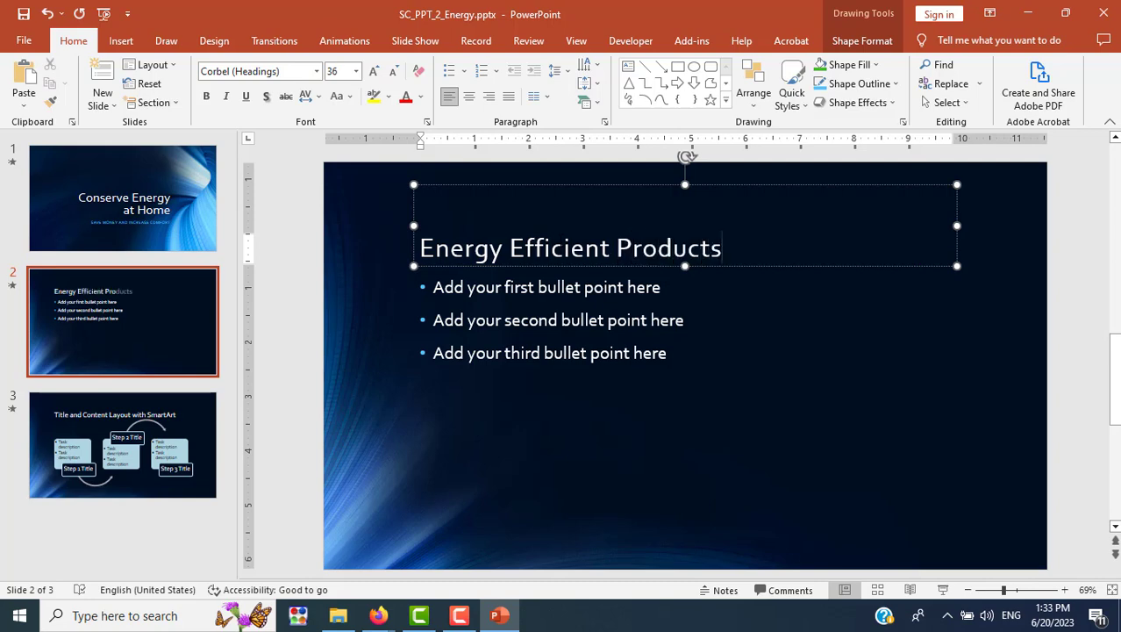
Select the first bullet's placeholder text after checking the lesson instructions.
{"action": "key", "text": "alt+Tab"}
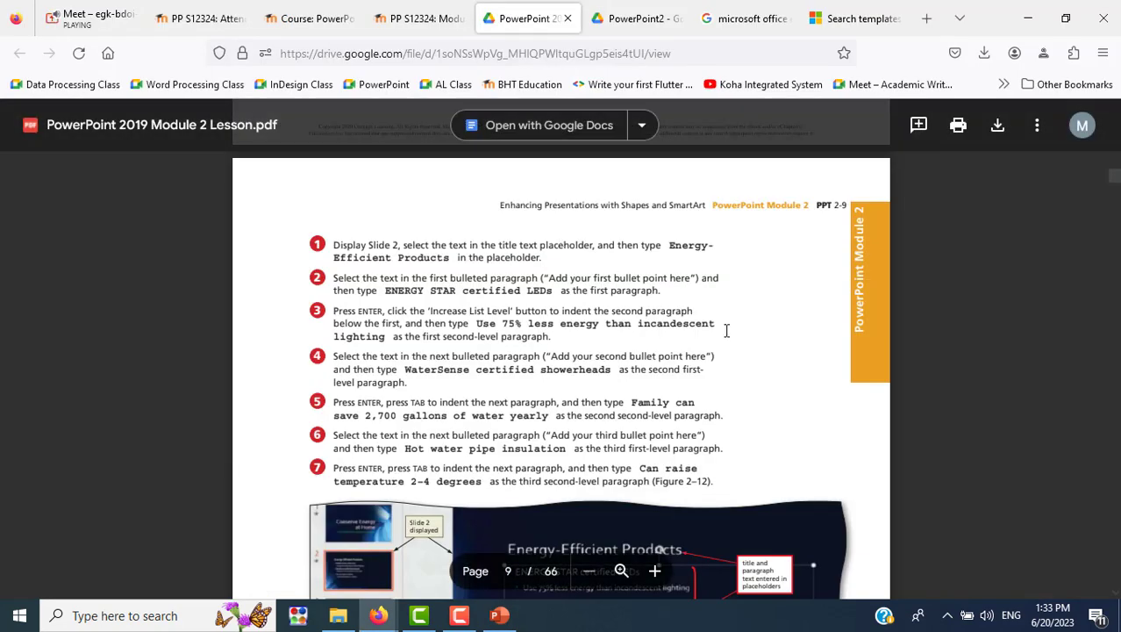
{"action": "scroll", "coordinate": [726, 330], "scroll_direction": "down", "scroll_amount": 2}
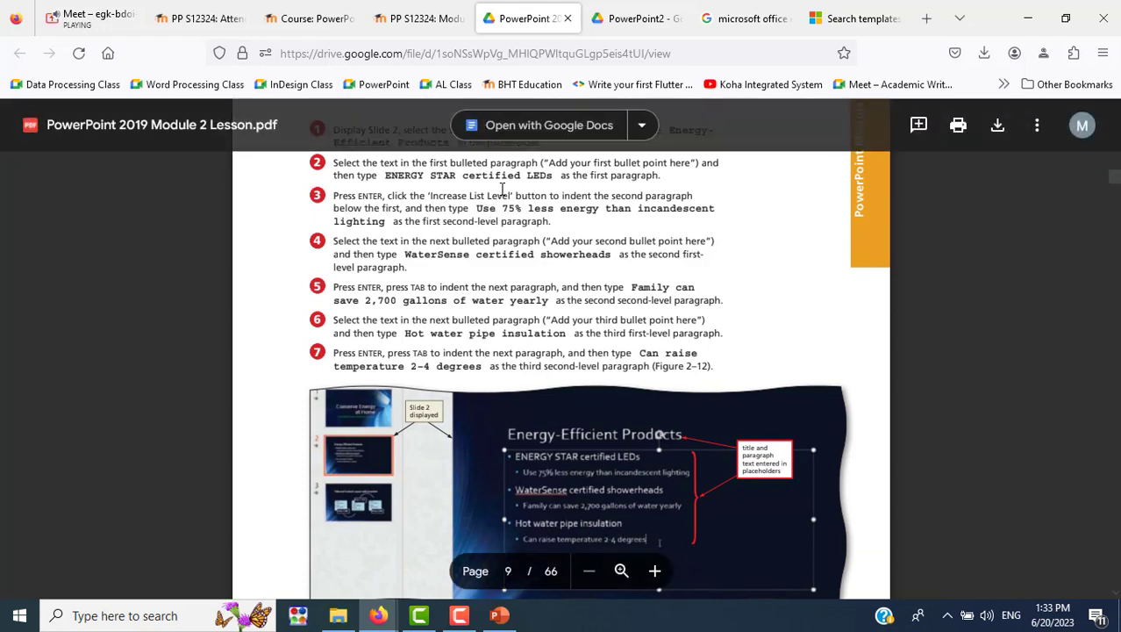
{"action": "key", "text": "alt+Tab"}
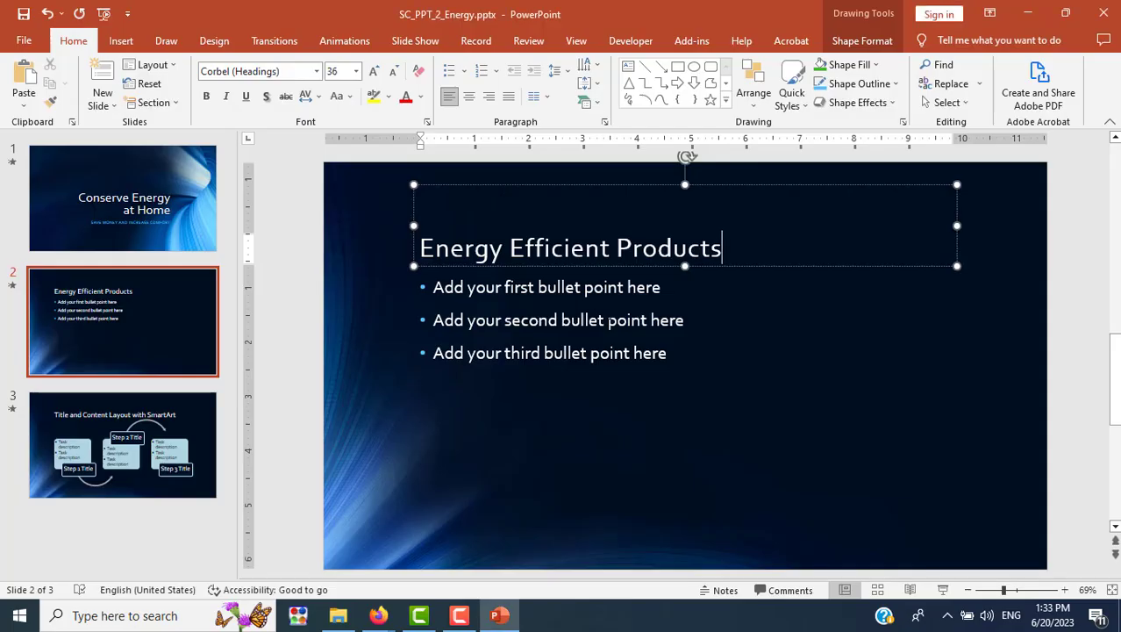
{"action": "triple_click", "coordinate": [590, 288]}
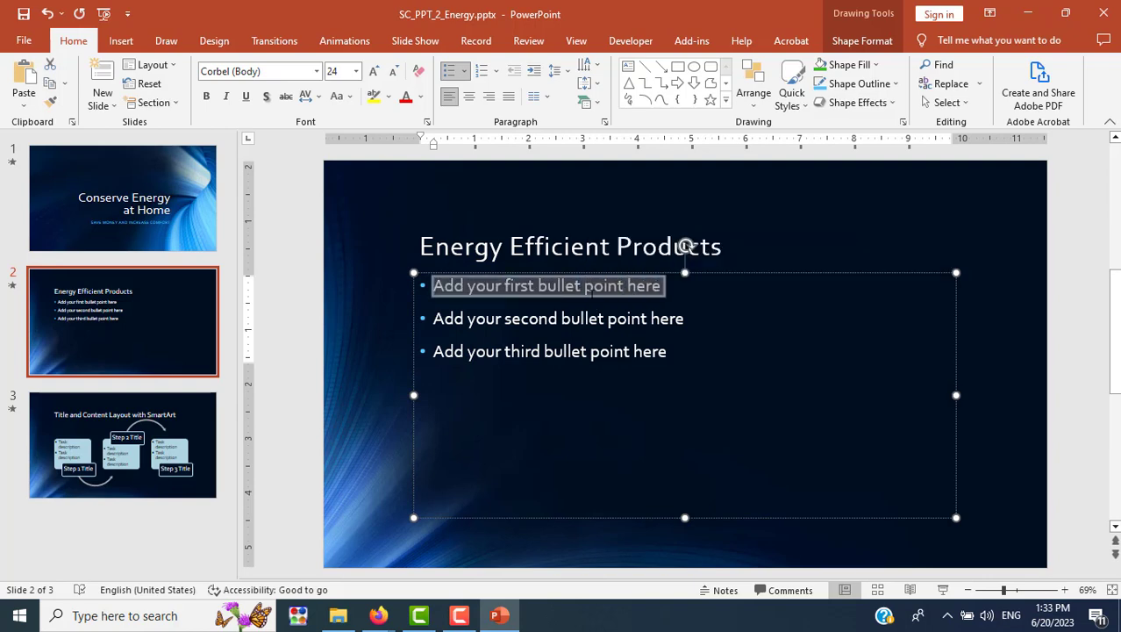
Type 'ENERGY STAR certified LEDs' as slide 2's first bullet, checking the wording in the lesson PDF.
{"action": "type", "text": "ENERGY S"}
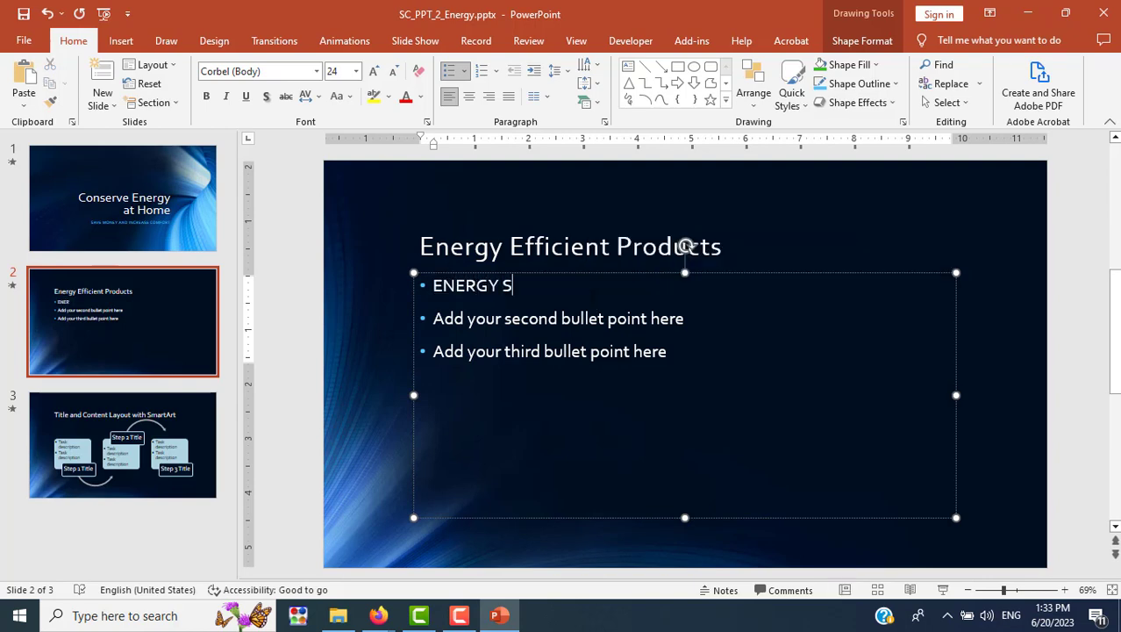
{"action": "type", "text": "TAR"}
{"action": "key", "text": "alt+Tab"}
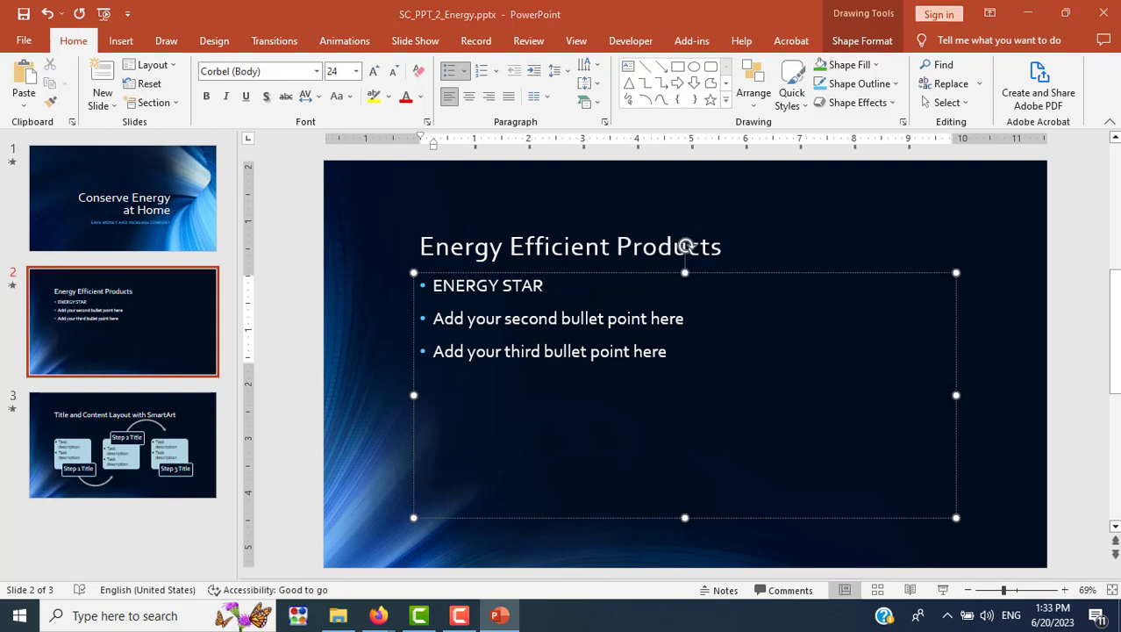
{"action": "key", "text": "alt+Tab"}
{"action": "type", "text": " c"}
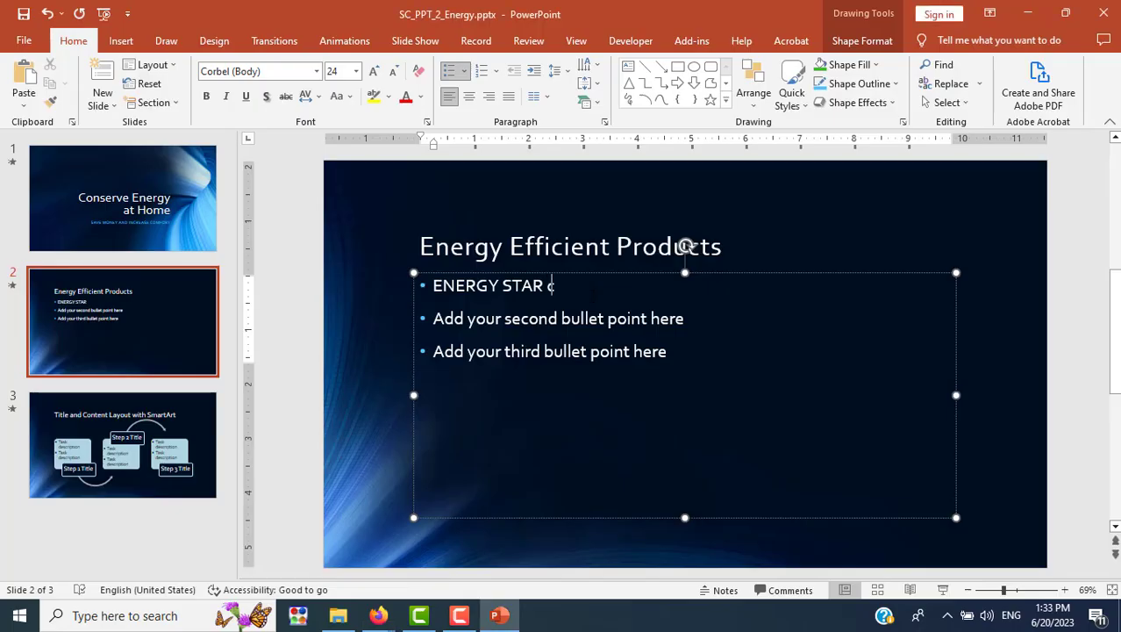
{"action": "type", "text": "ertified"}
{"action": "type", "text": "LEDs"}
{"action": "key", "text": "alt+Tab"}
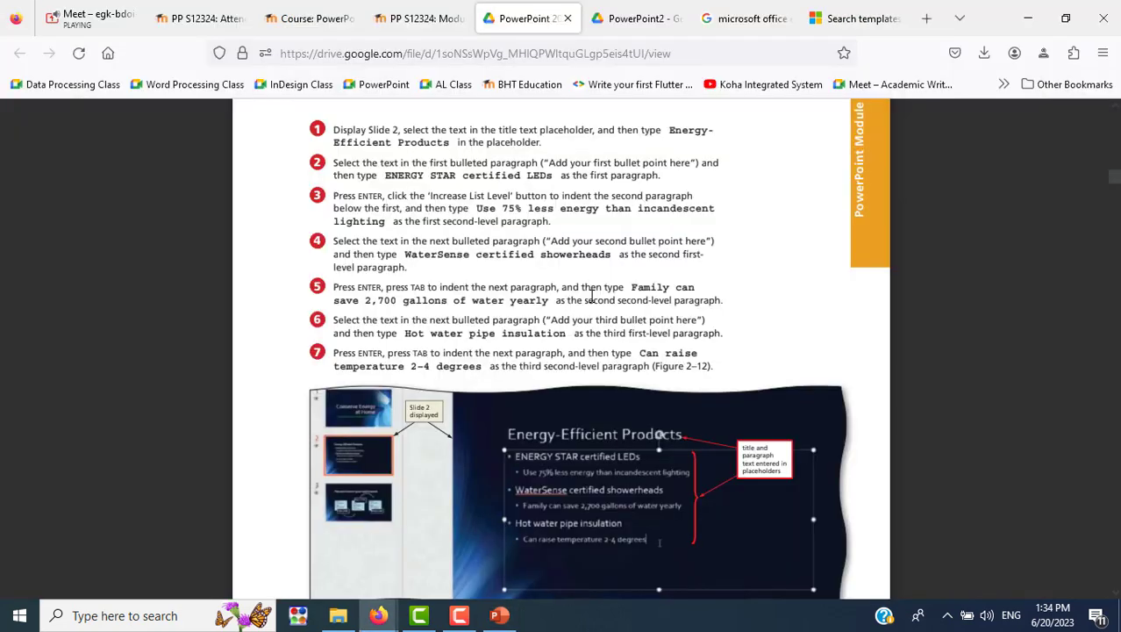
{"action": "left_click", "coordinate": [95, 19]}
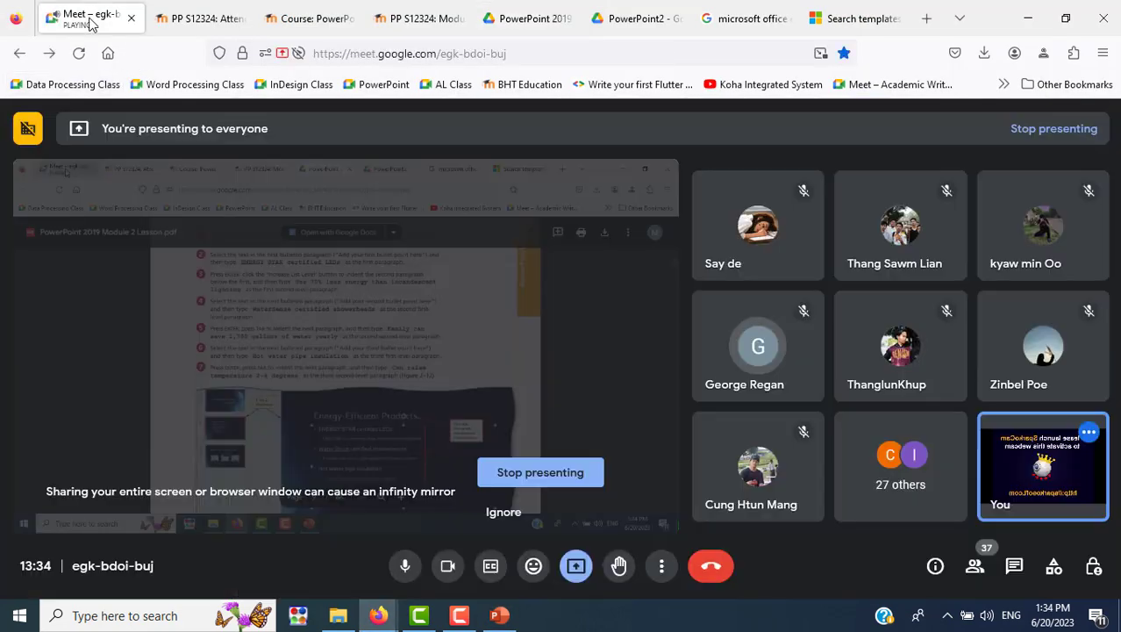
{"action": "left_click", "coordinate": [527, 26]}
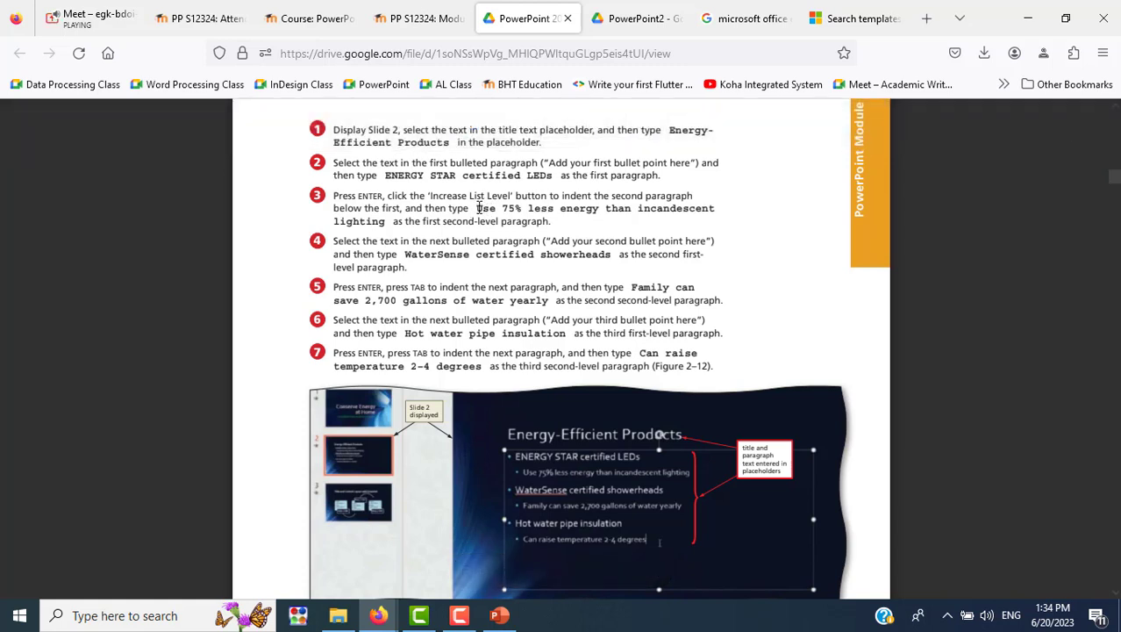
Paste 'Use 75% less energy than incandescent' from the lesson PDF over the second bullet.
{"action": "left_click_drag", "start_coordinate": [478, 208], "coordinate": [383, 220]}
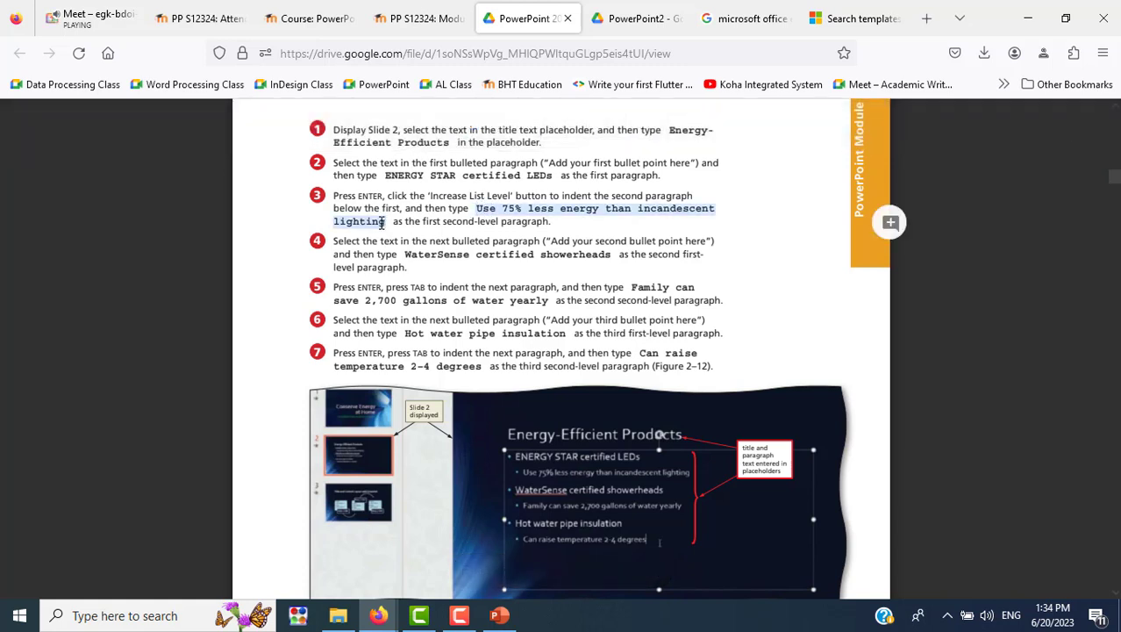
{"action": "right_click", "coordinate": [384, 222]}
{"action": "left_click", "coordinate": [420, 245]}
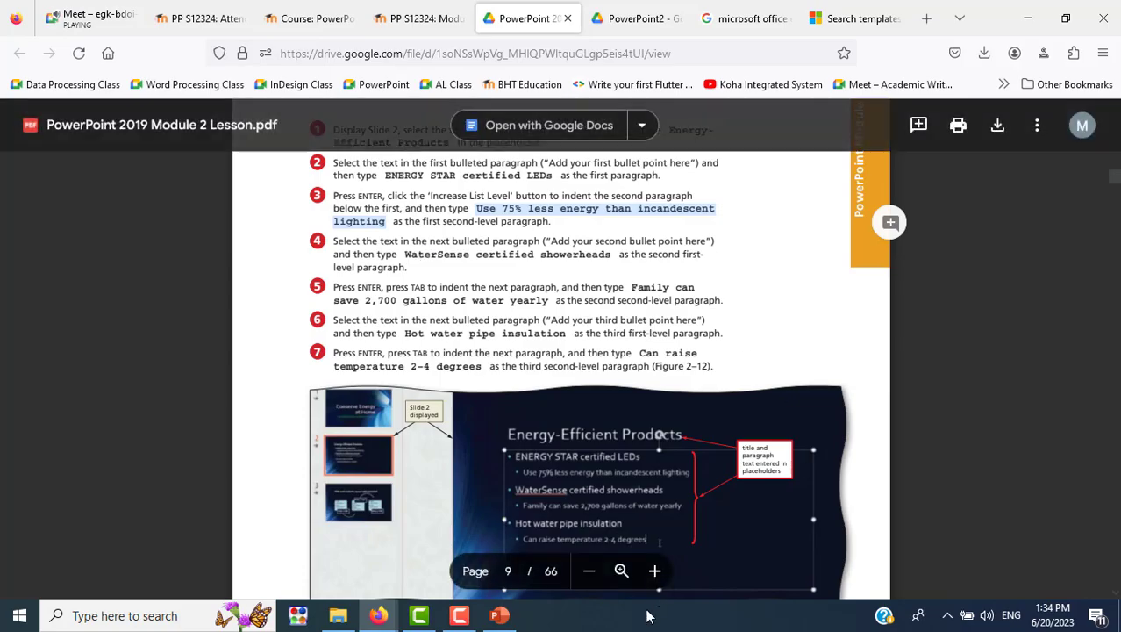
{"action": "left_click", "coordinate": [500, 615]}
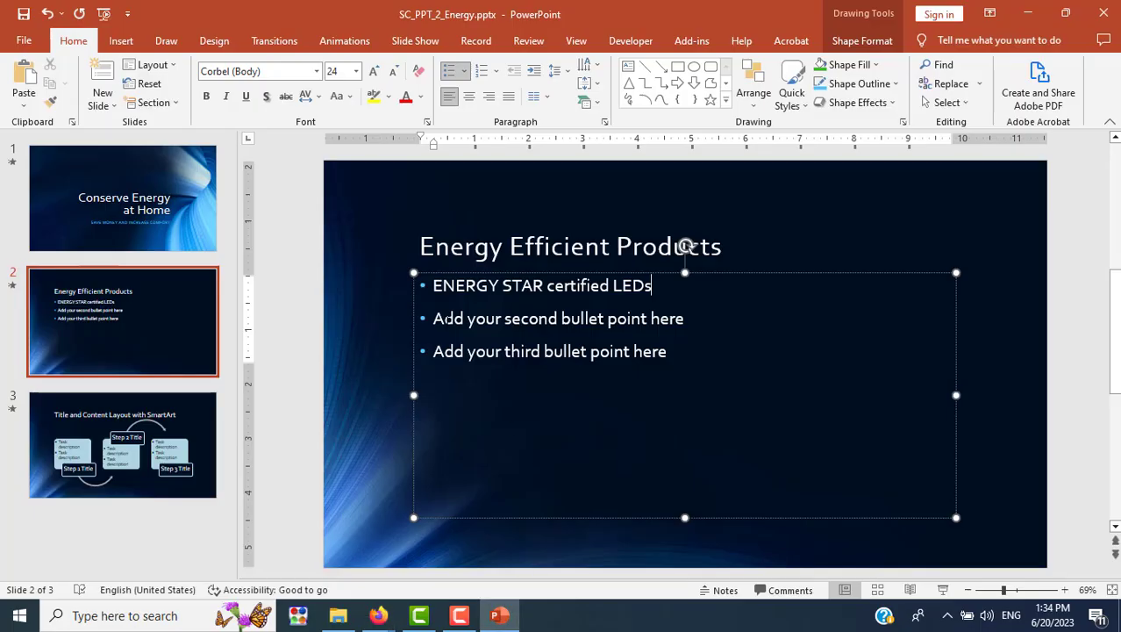
{"action": "triple_click", "coordinate": [436, 318]}
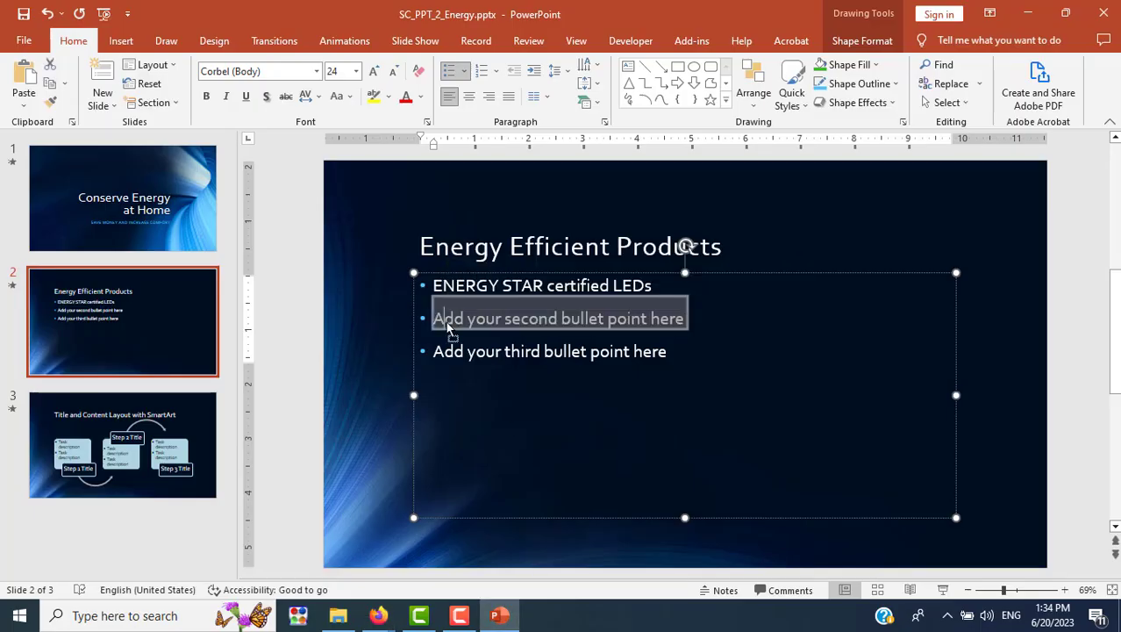
{"action": "right_click", "coordinate": [446, 321]}
{"action": "left_click", "coordinate": [482, 317]}
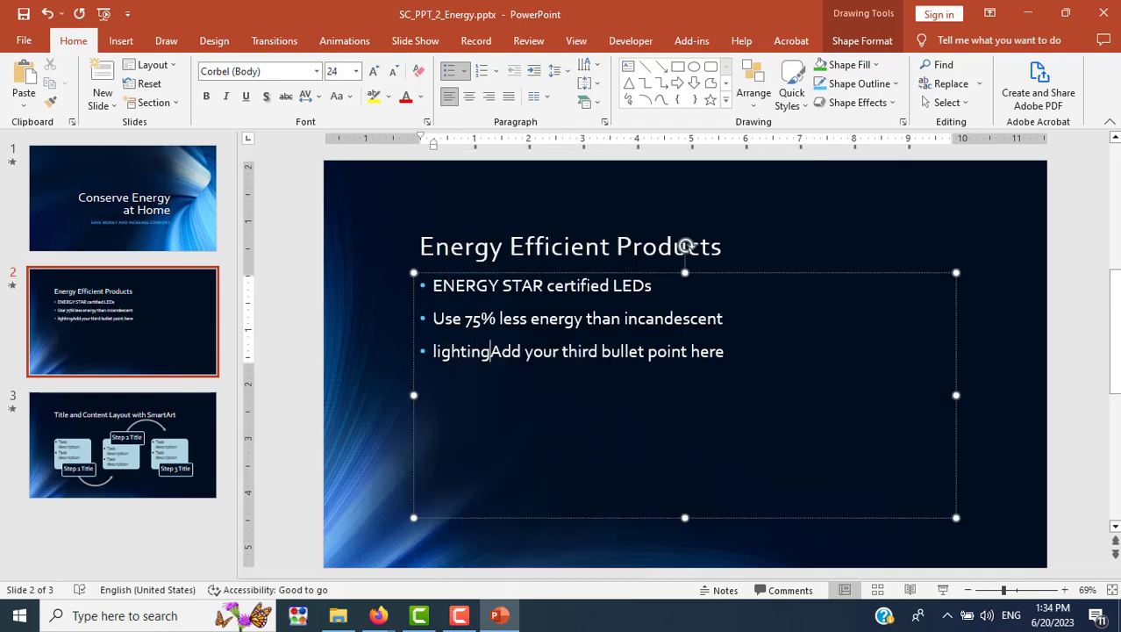
Indent the 75% less energy line one level beneath the first bullet.
{"action": "key", "text": "alt+Tab"}
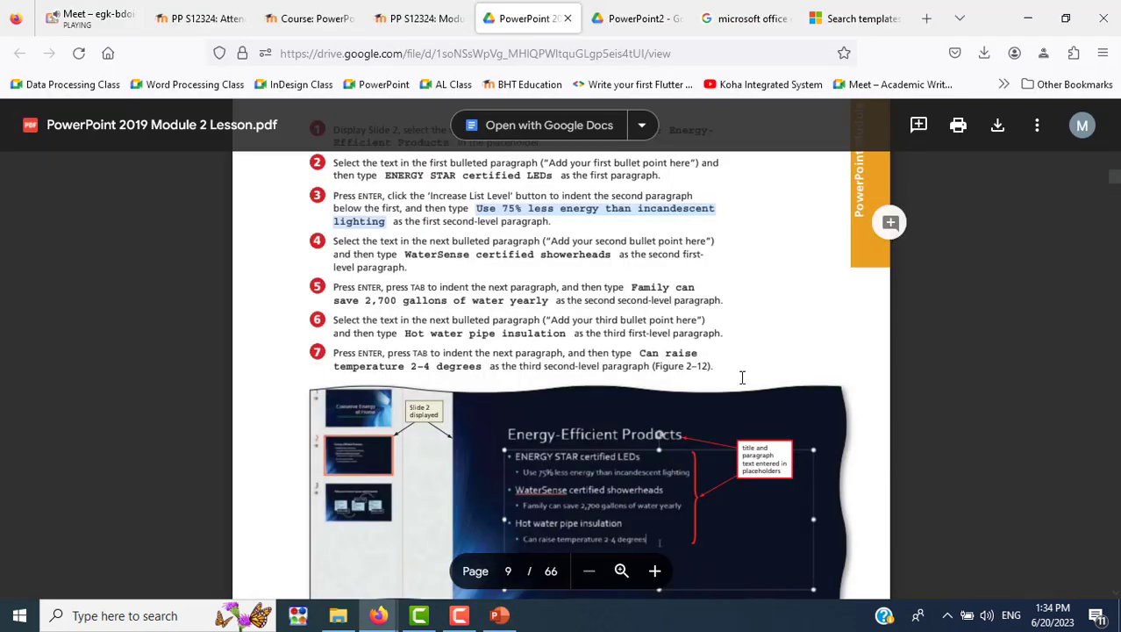
{"action": "scroll", "coordinate": [747, 371], "scroll_direction": "up", "scroll_amount": 3}
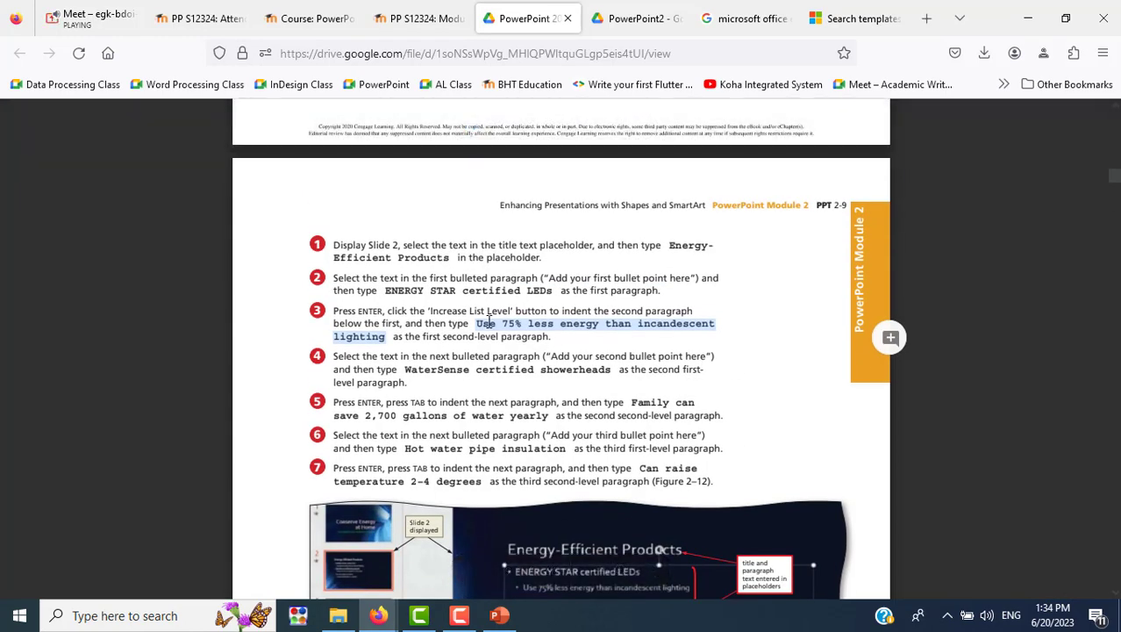
{"action": "key", "text": "alt+Tab"}
{"action": "left_click", "coordinate": [432, 318]}
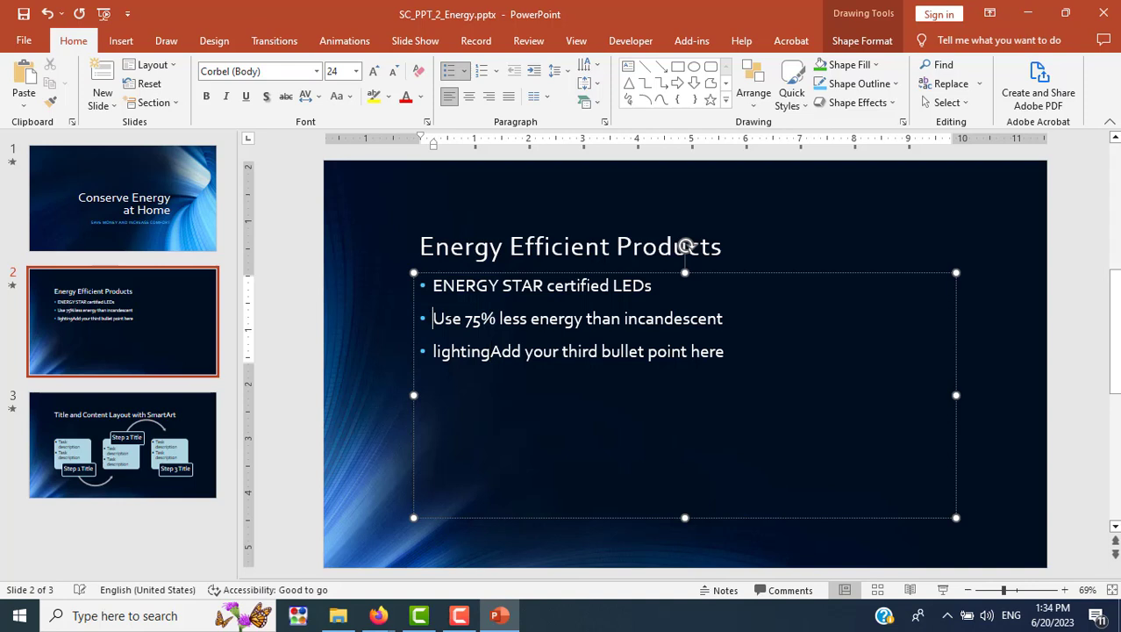
{"action": "left_click", "coordinate": [535, 72]}
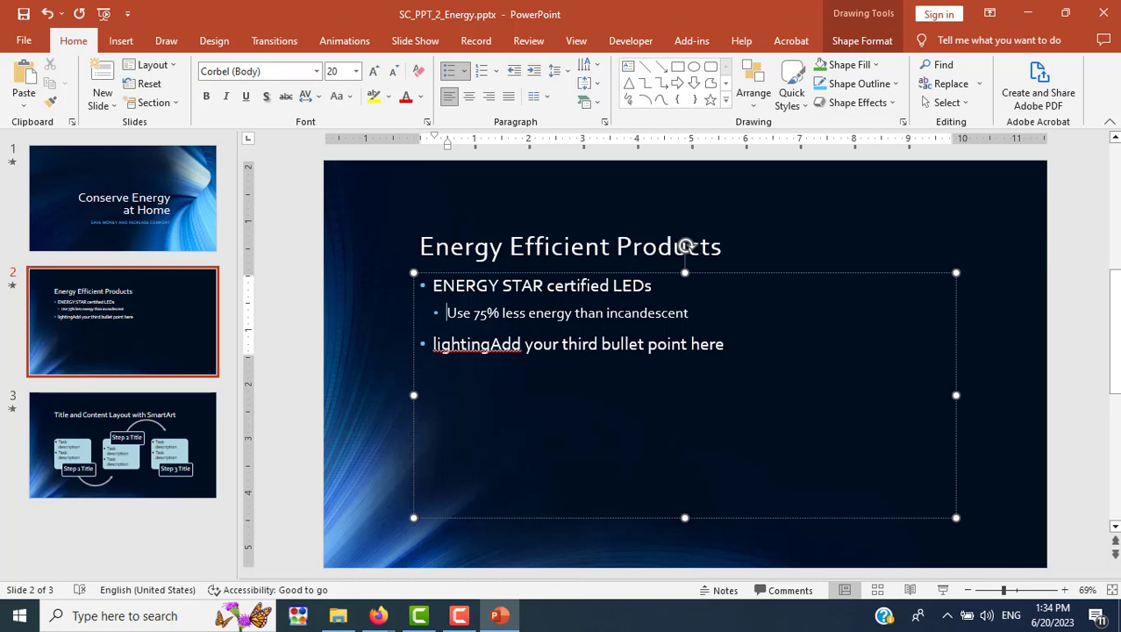
{"action": "key", "text": "alt+Tab"}
{"action": "scroll", "coordinate": [589, 319], "scroll_direction": "down", "scroll_amount": 3}
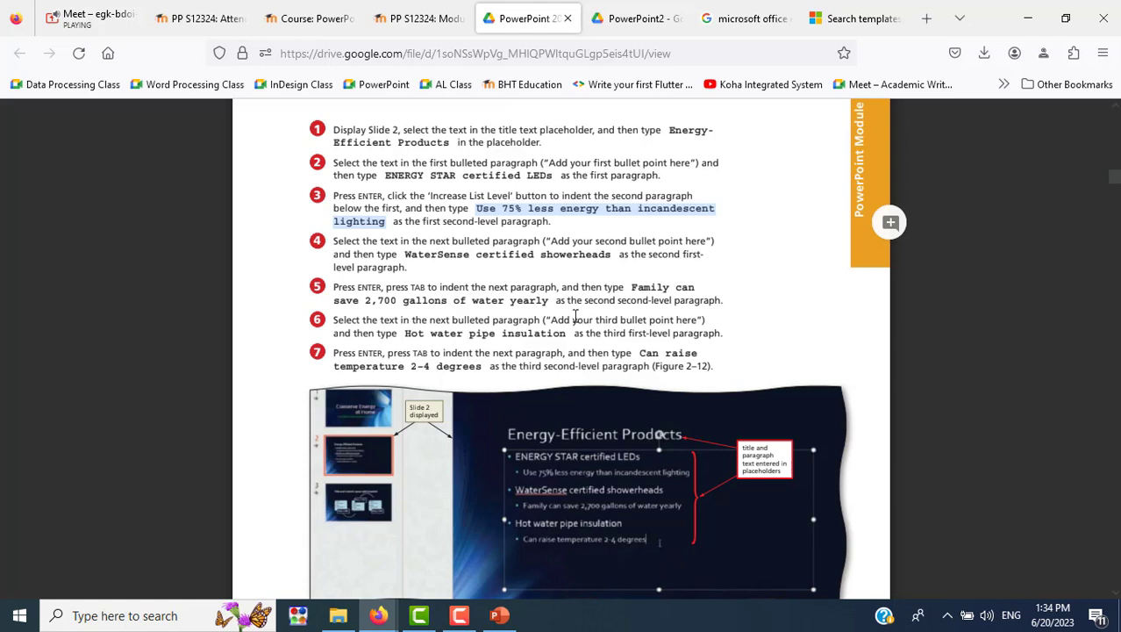
Copy 'WaterSense certified showerheads' from the lesson PDF and paste it over the third bullet's text.
{"action": "left_click", "coordinate": [406, 254]}
{"action": "left_click_drag", "start_coordinate": [405, 254], "coordinate": [605, 254]}
{"action": "key", "text": "ctrl+c"}
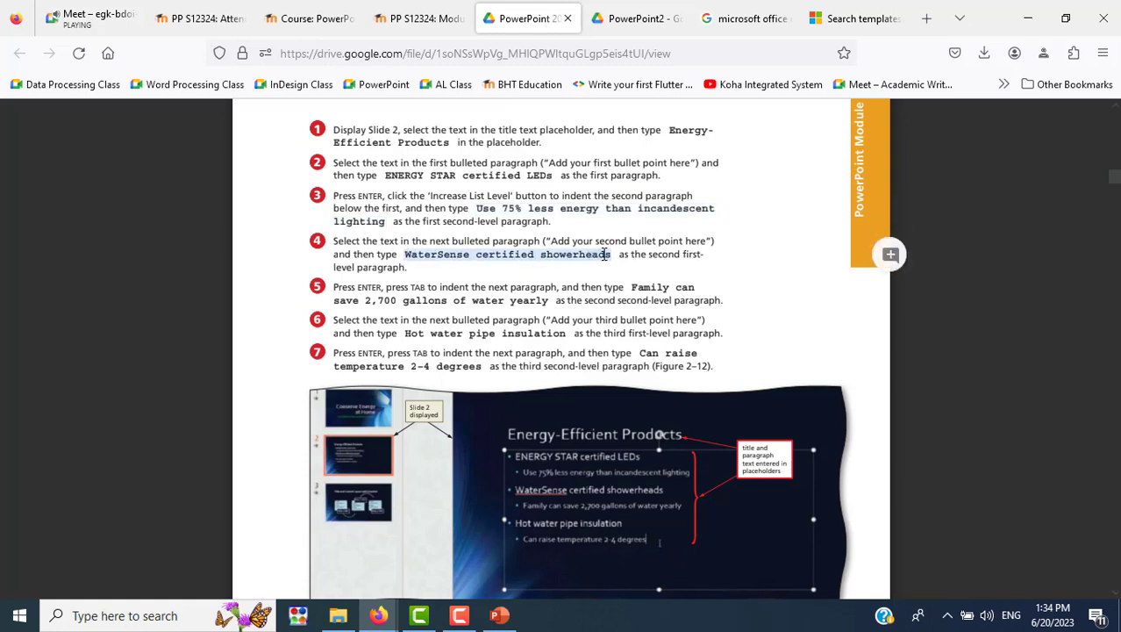
{"action": "right_click", "coordinate": [604, 254]}
{"action": "left_click", "coordinate": [629, 270]}
{"action": "key", "text": "alt+Tab"}
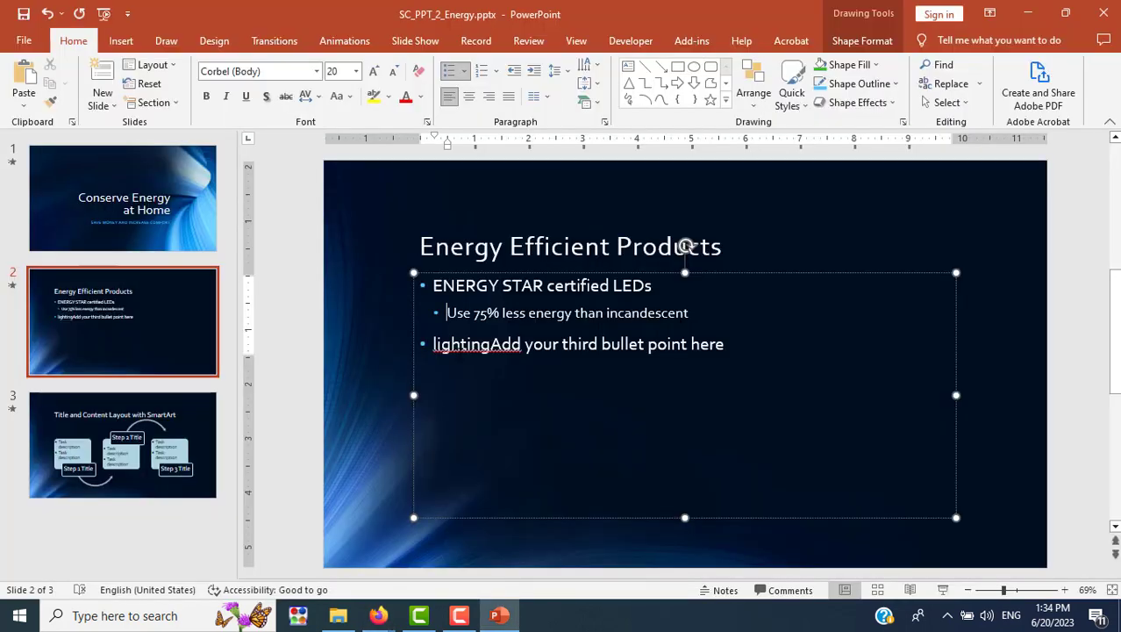
{"action": "triple_click", "coordinate": [460, 346]}
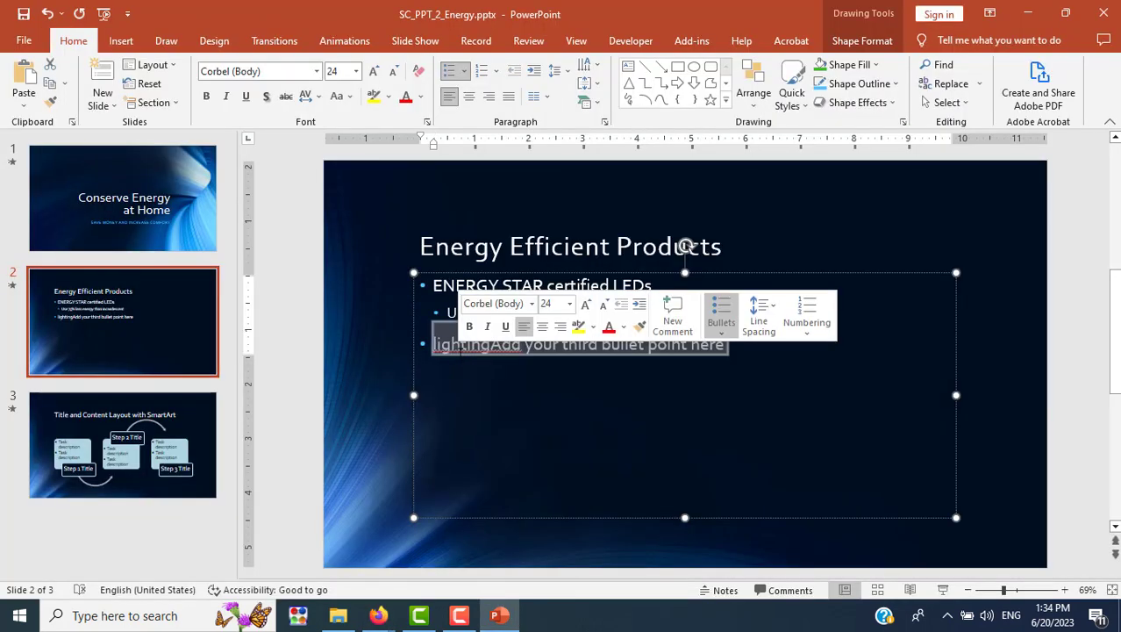
{"action": "right_click", "coordinate": [460, 347]}
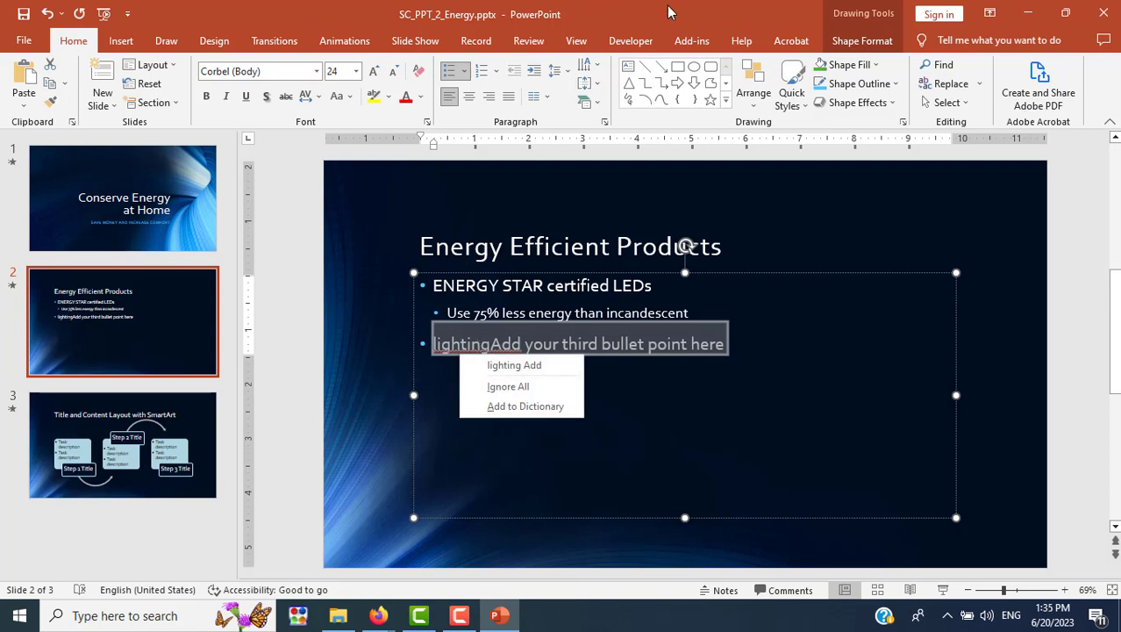
{"action": "key", "text": "Escape"}
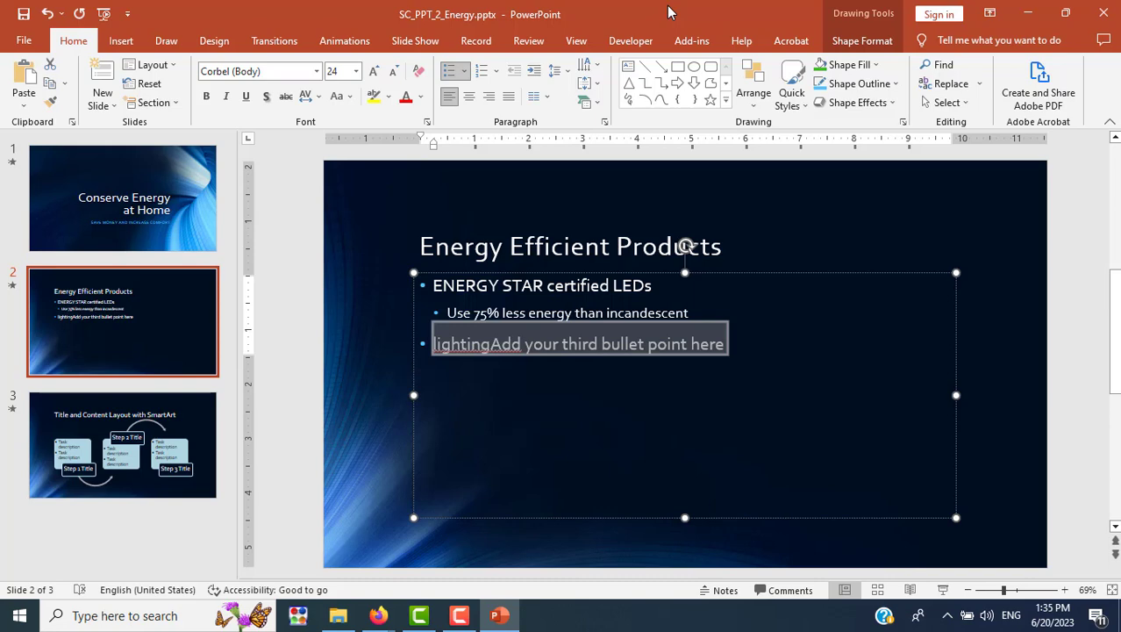
{"action": "key", "text": "ctrl+v"}
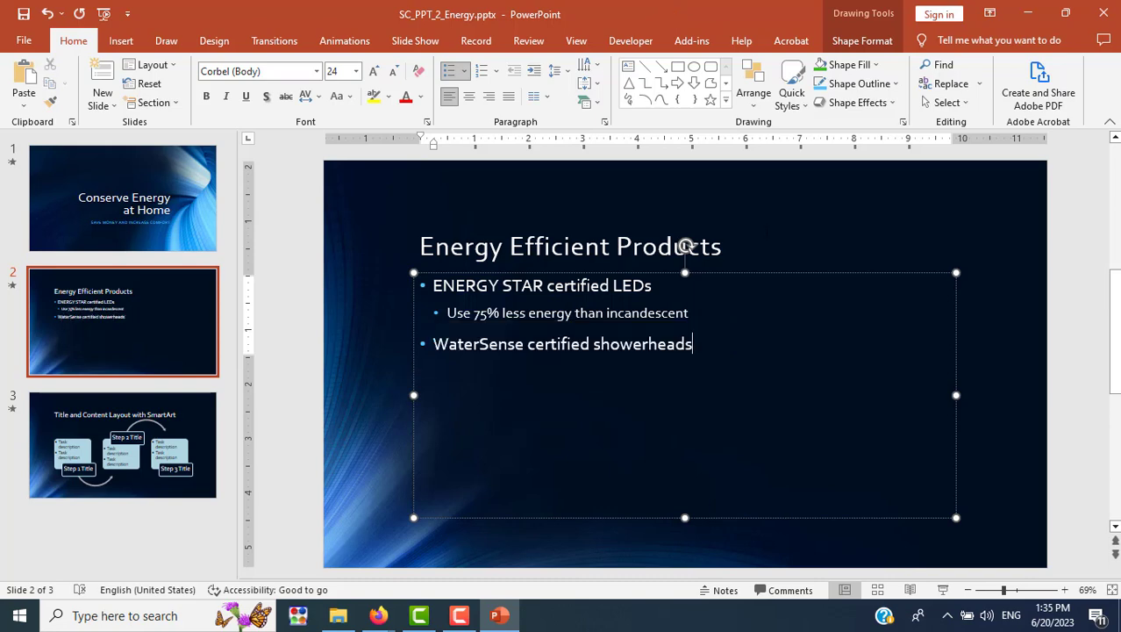
{"action": "key", "text": "alt+Tab"}
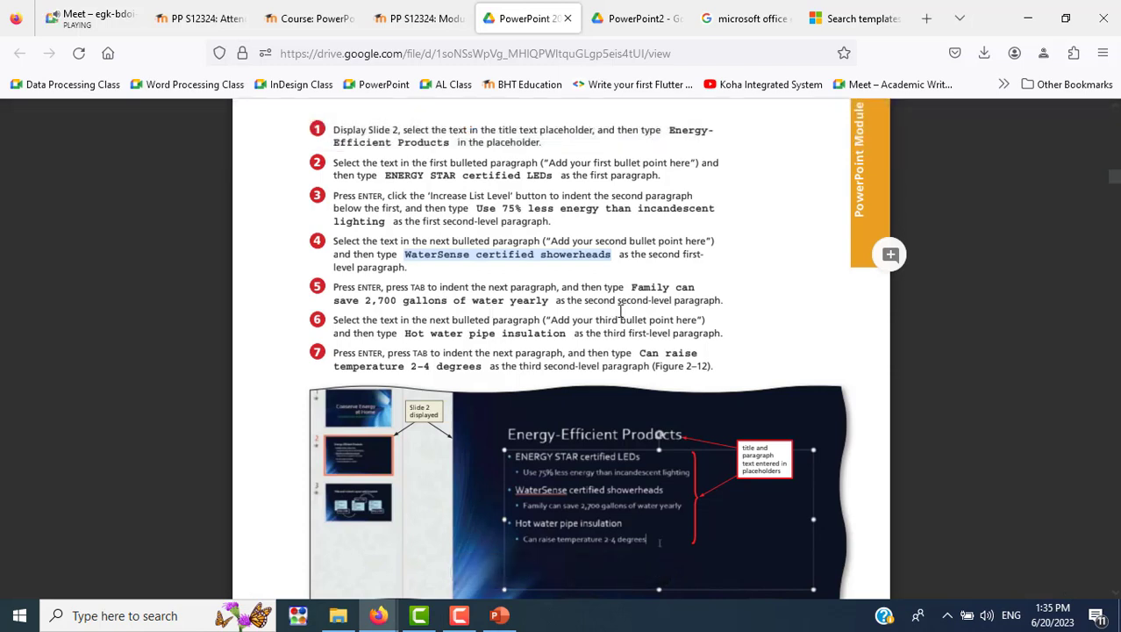
Paste 'Family can save 2,700 gallons of water yearly' from the PDF as an indented detail, joined onto one line.
{"action": "left_click_drag", "start_coordinate": [630, 287], "coordinate": [548, 301]}
{"action": "right_click", "coordinate": [549, 301]}
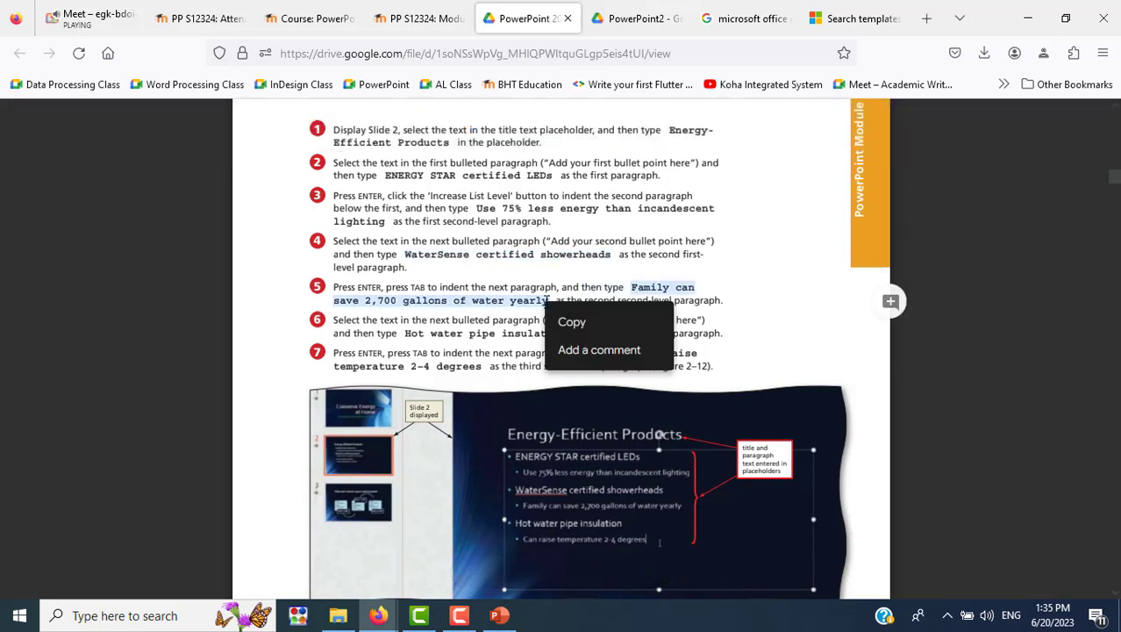
{"action": "left_click", "coordinate": [579, 321]}
{"action": "key", "text": "alt+Tab"}
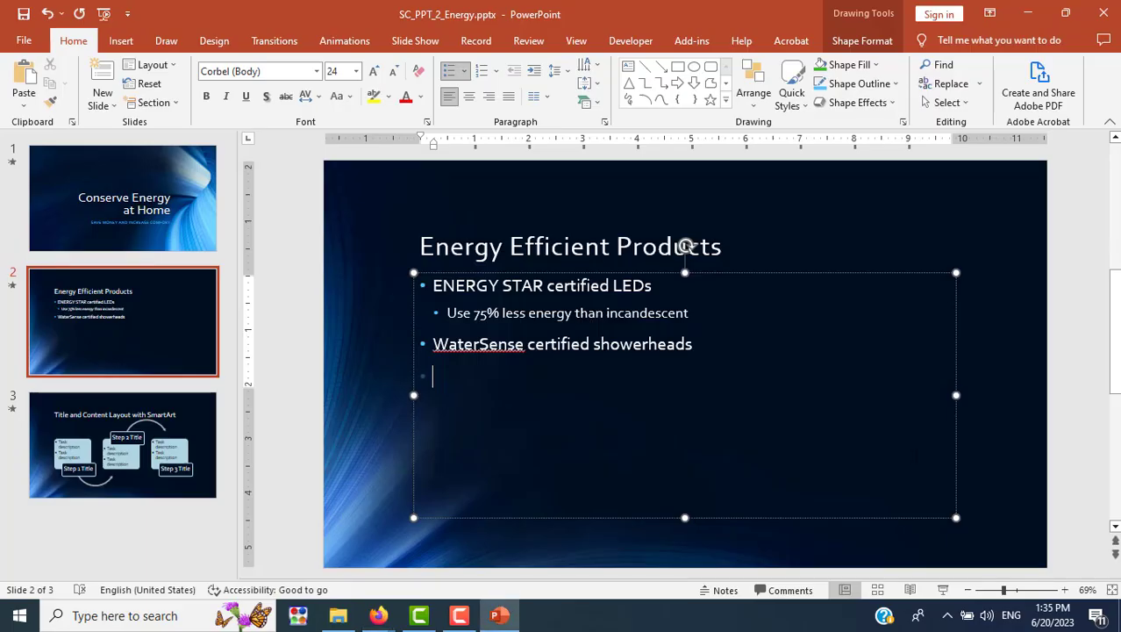
{"action": "key", "text": "Tab"}
{"action": "right_click", "coordinate": [450, 373]}
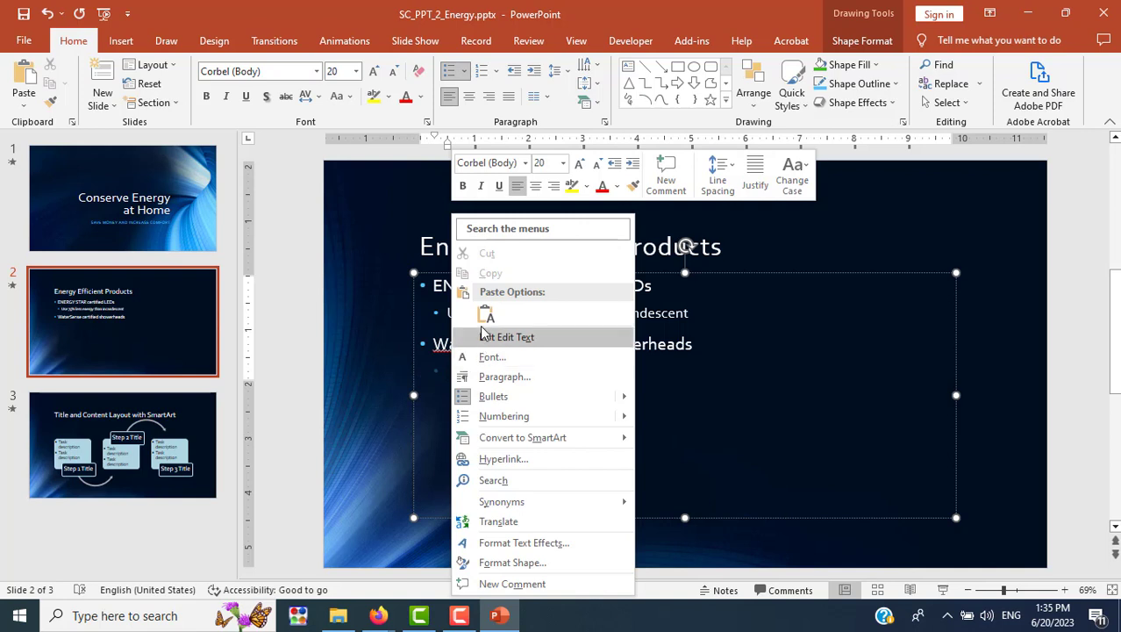
{"action": "left_click", "coordinate": [485, 316]}
{"action": "key", "text": "Up"}
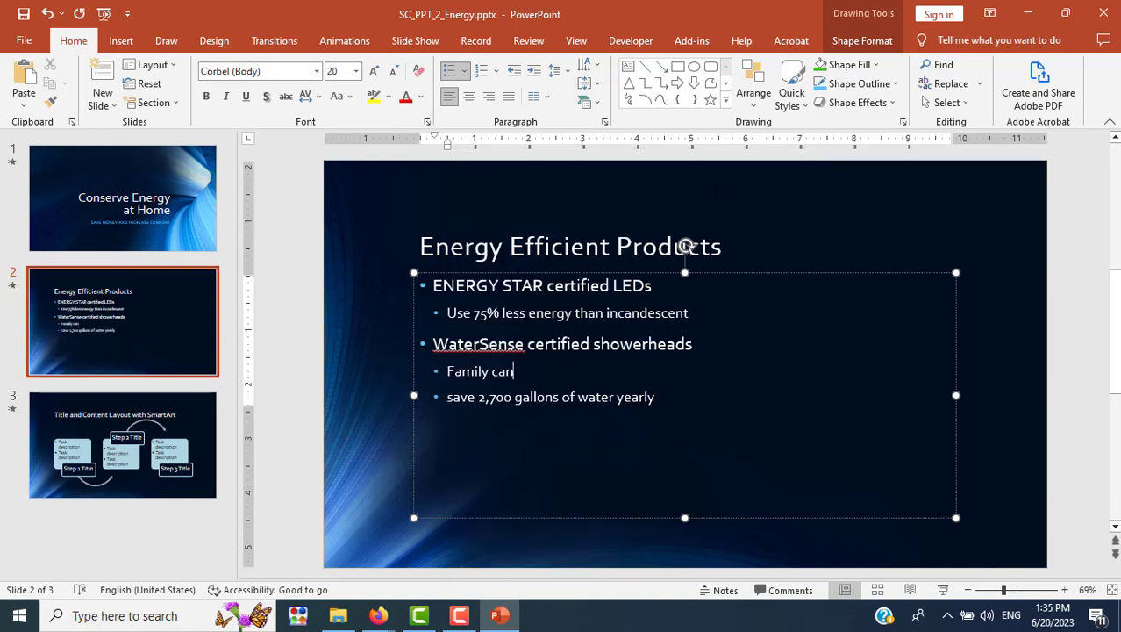
{"action": "key", "text": "Delete"}
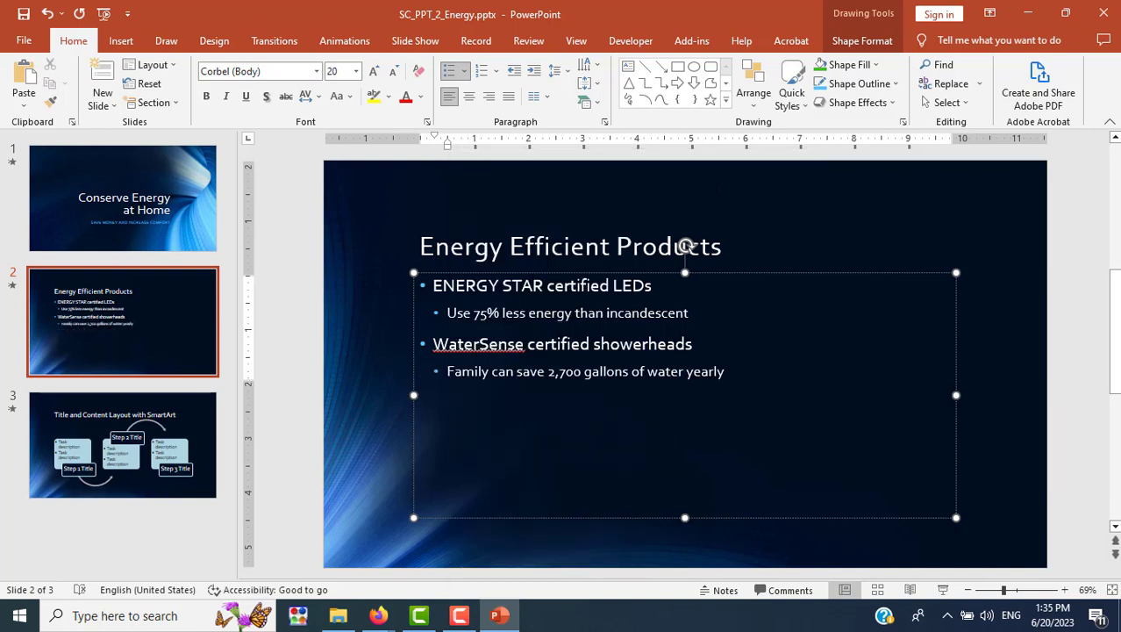
End the LED detail with 'lighting' and start a new line below the water detail.
{"action": "key", "text": "alt+Tab"}
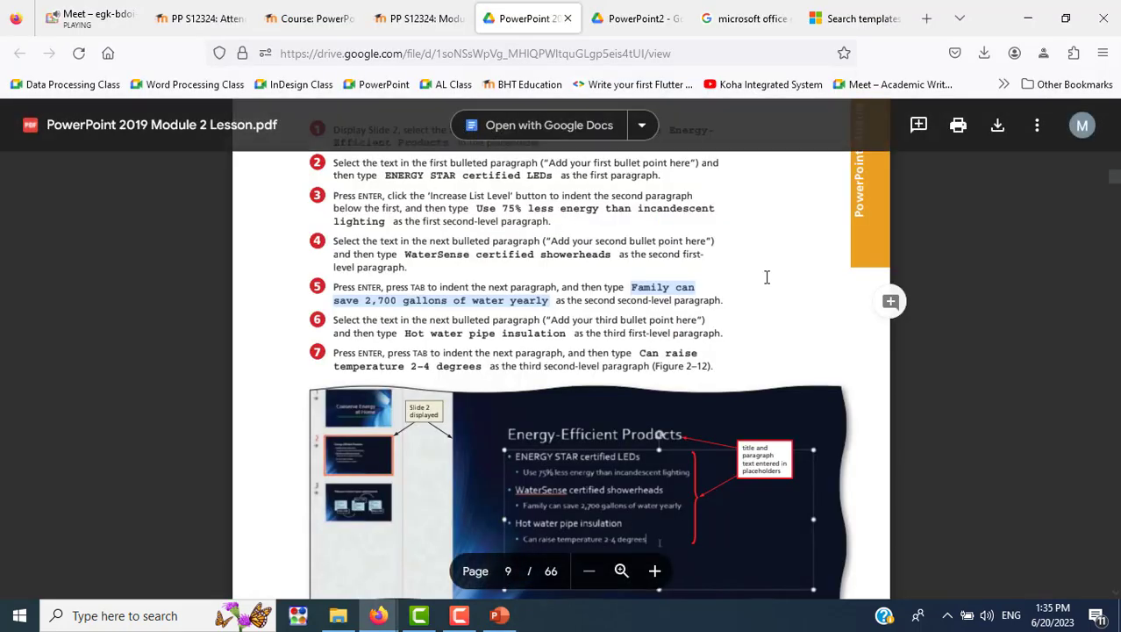
{"action": "key", "text": "alt+Tab"}
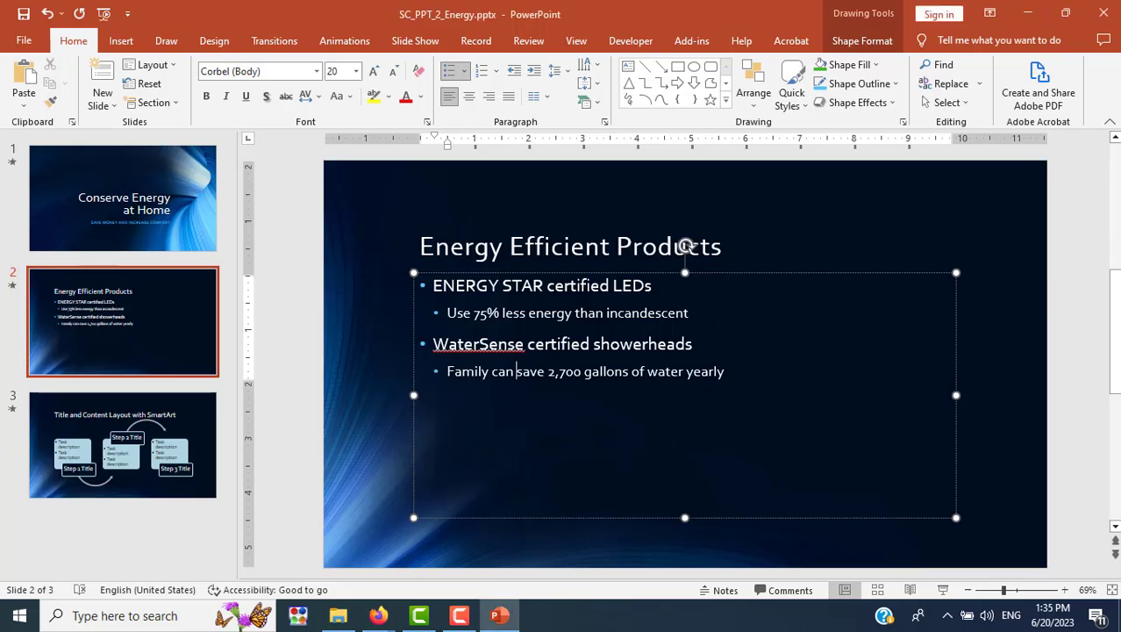
{"action": "type", "text": "li"}
{"action": "type", "text": "ghting"}
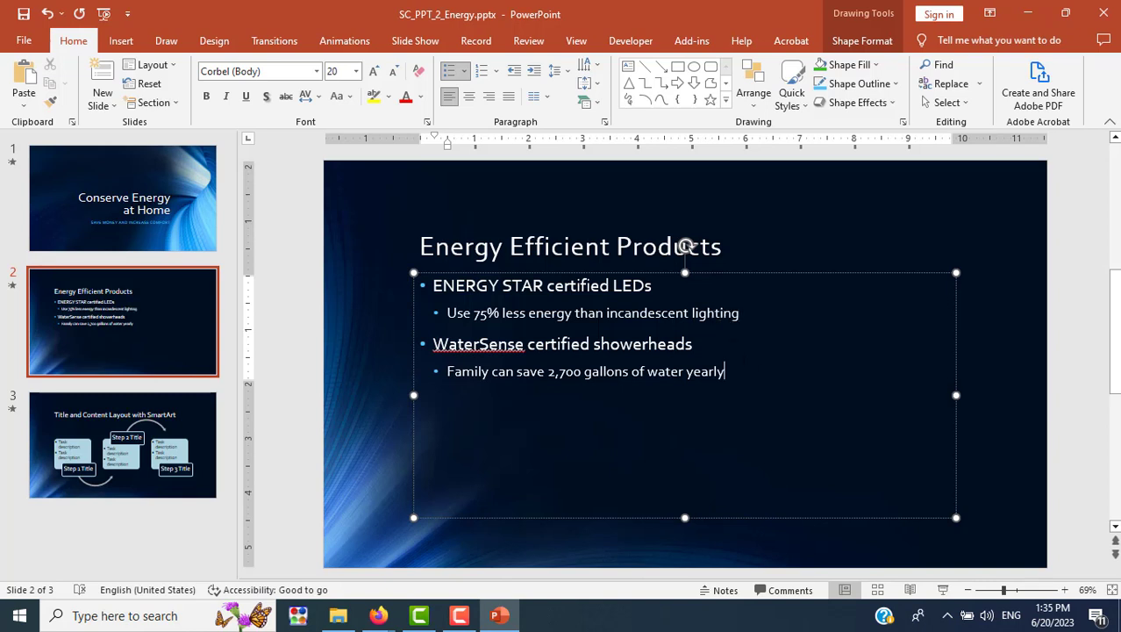
{"action": "key", "text": "Return"}
{"action": "key", "text": "alt+Tab"}
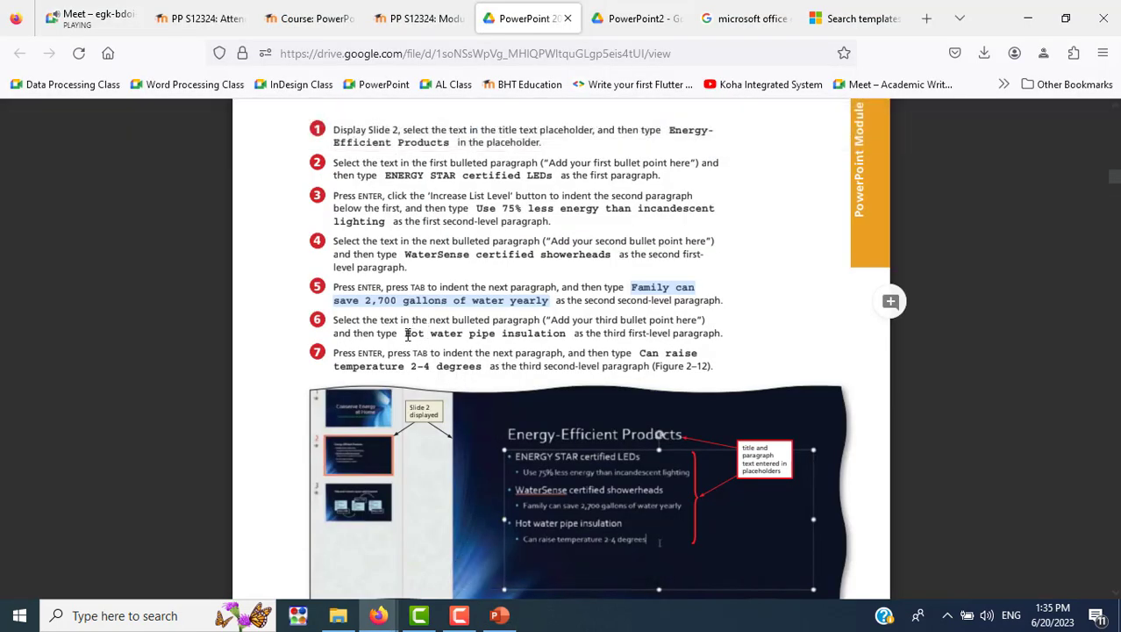
Copy 'Hot water pipe insulation' from the PDF and paste it as the third top-level bullet.
{"action": "left_click_drag", "start_coordinate": [405, 333], "coordinate": [541, 336]}
{"action": "right_click", "coordinate": [541, 338]}
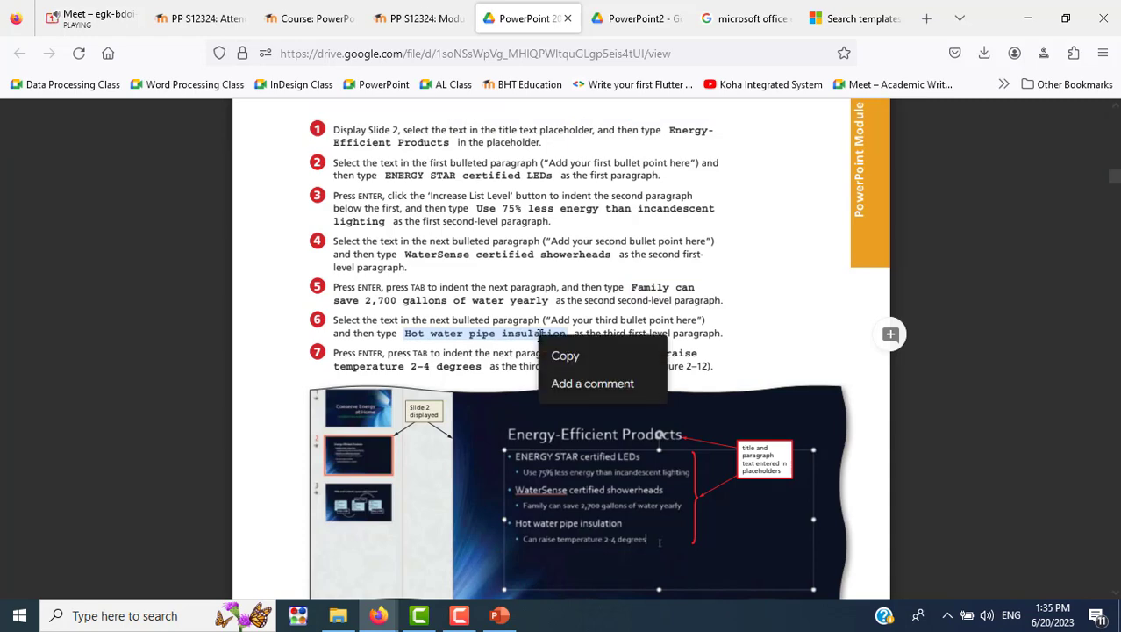
{"action": "left_click", "coordinate": [566, 354]}
{"action": "key", "text": "alt+Tab"}
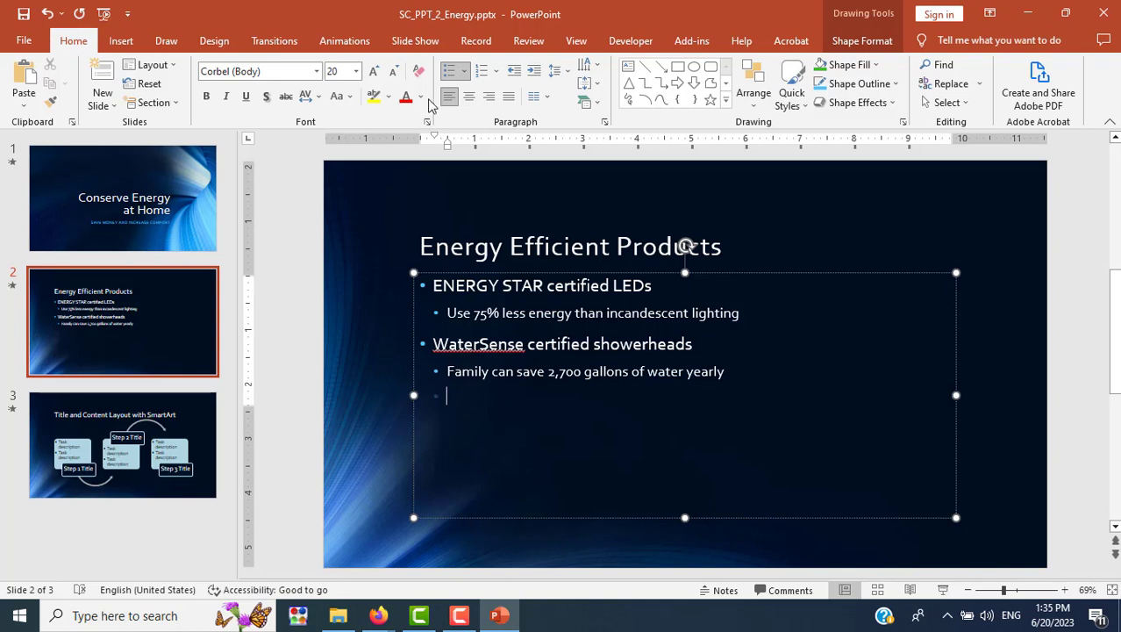
{"action": "left_click", "coordinate": [845, 39]}
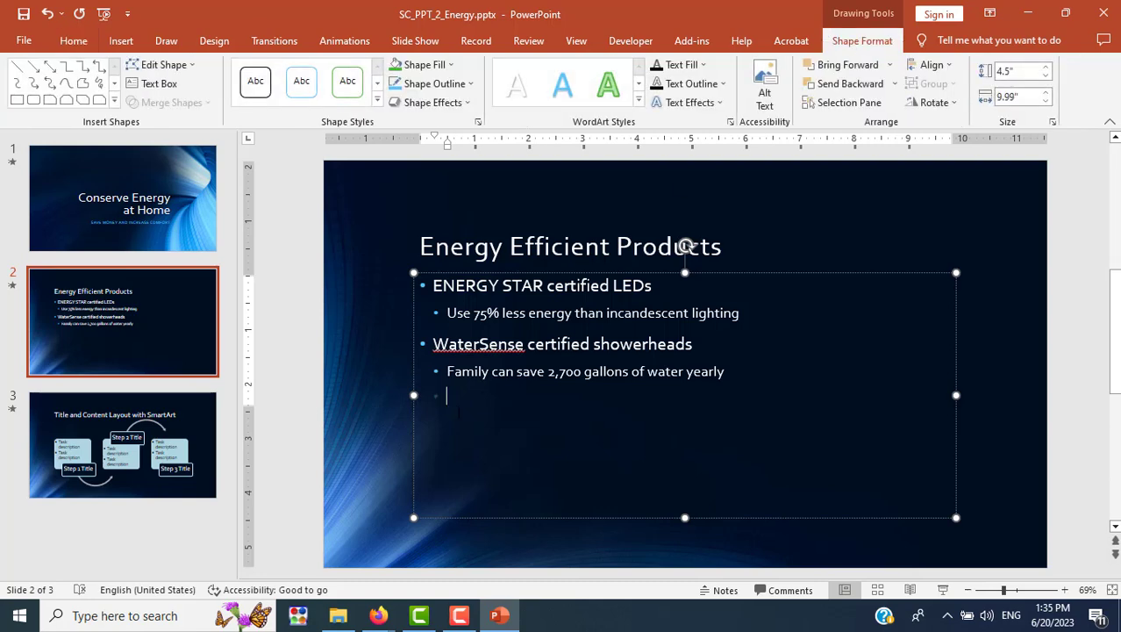
{"action": "left_click", "coordinate": [67, 39]}
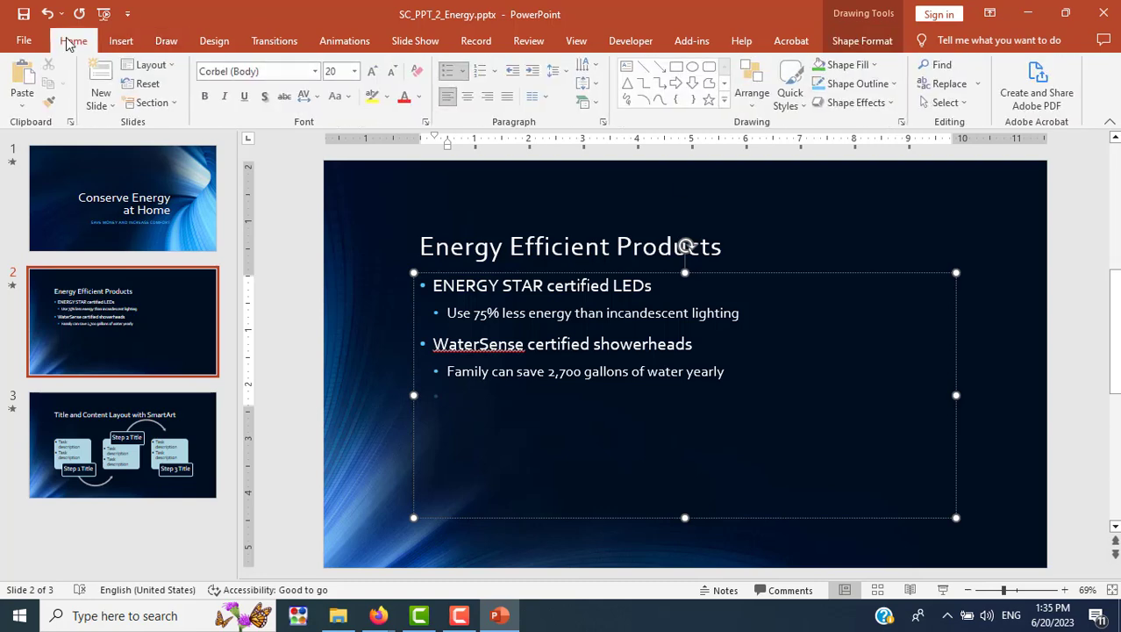
{"action": "left_click", "coordinate": [516, 73]}
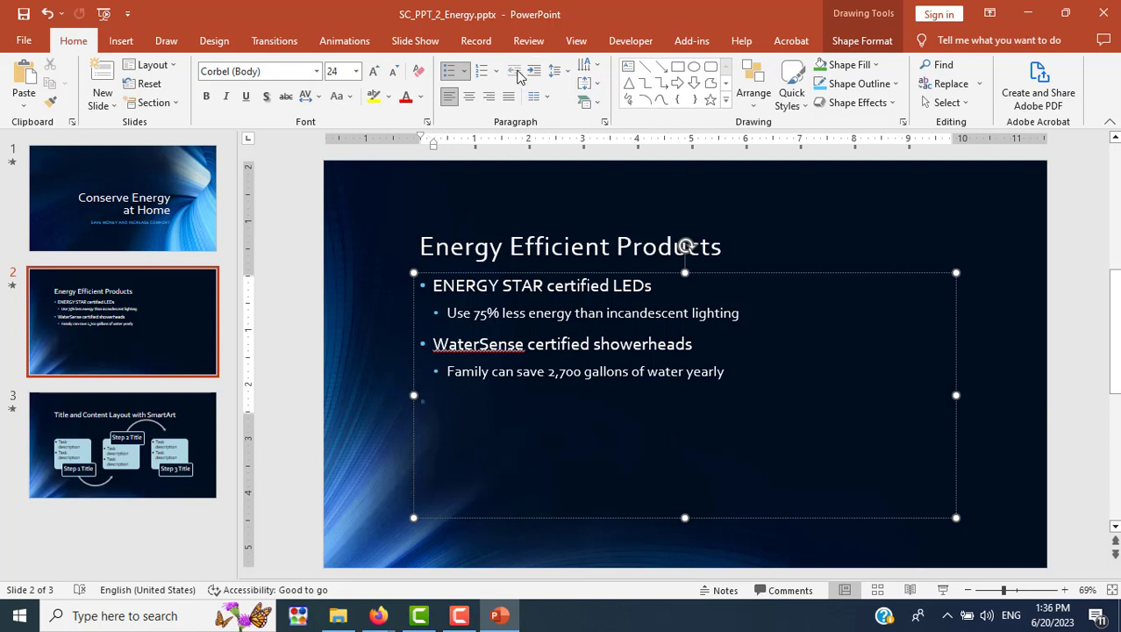
{"action": "right_click", "coordinate": [433, 401]}
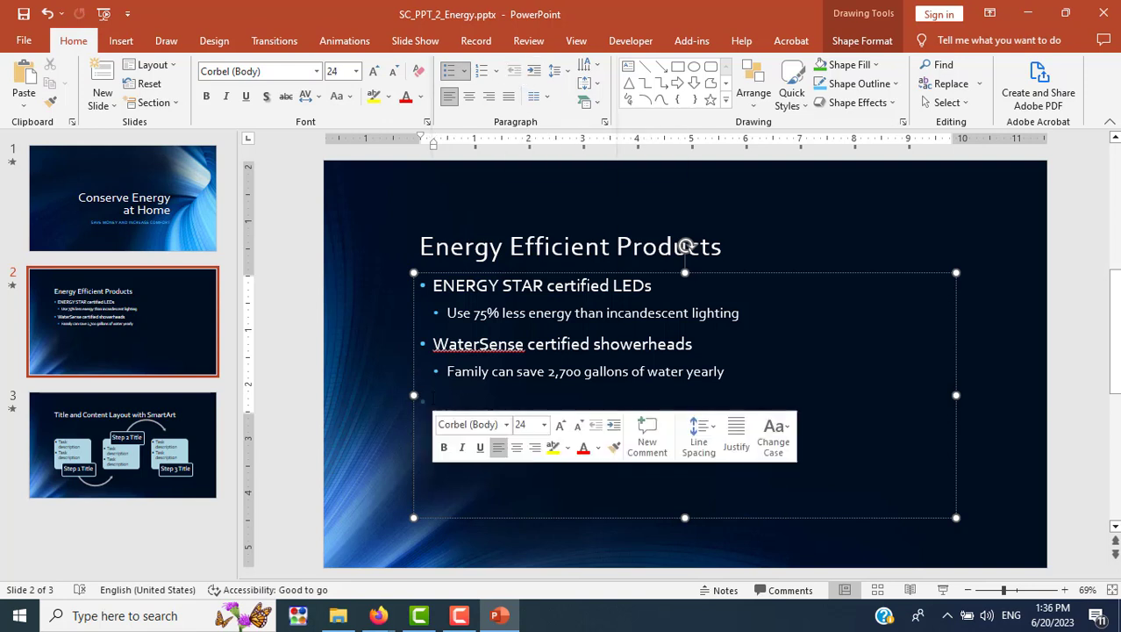
{"action": "left_click", "coordinate": [471, 117]}
{"action": "type", "text": "Hot water pipe insulation"}
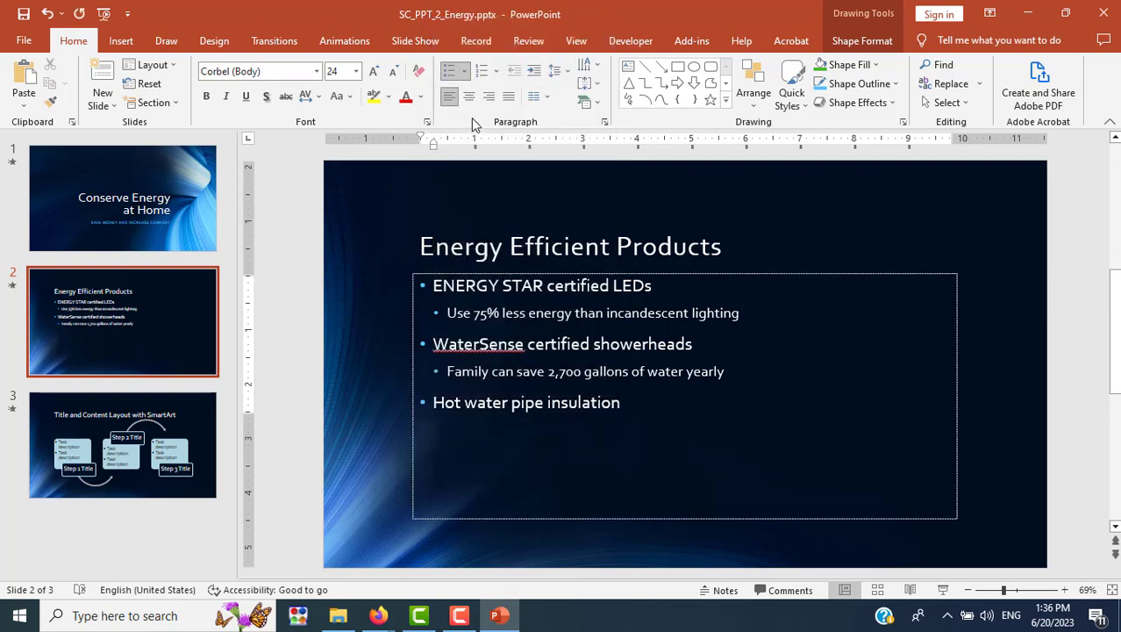
Start an indented detail line beneath the Hot water pipe insulation bullet.
{"action": "key", "text": "Return"}
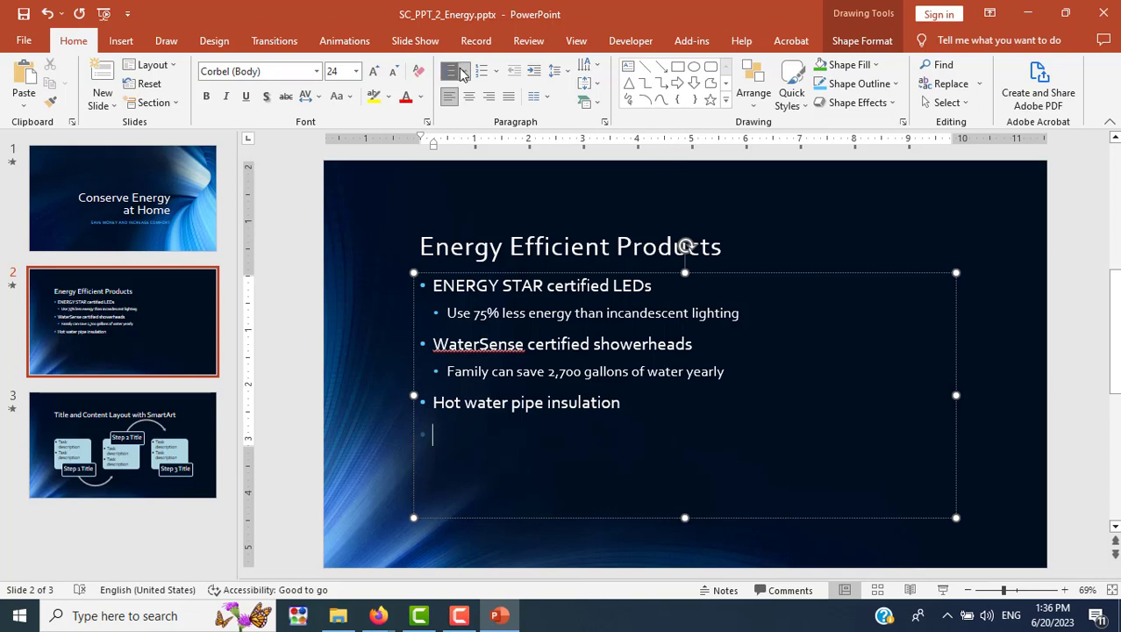
{"action": "left_click", "coordinate": [534, 72]}
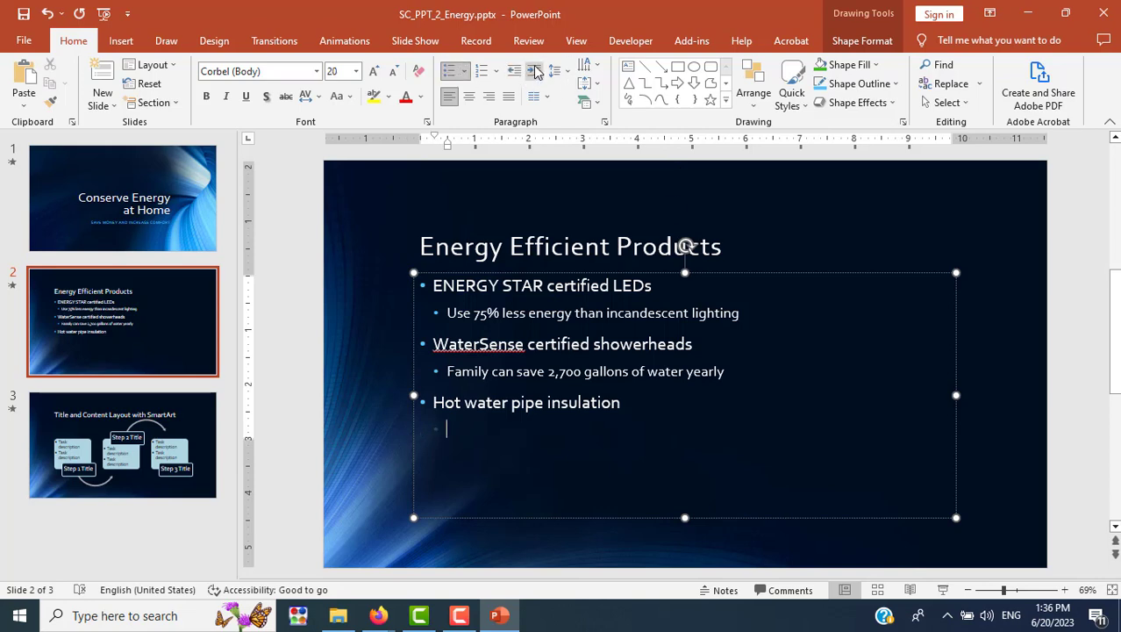
{"action": "key", "text": "alt+Tab"}
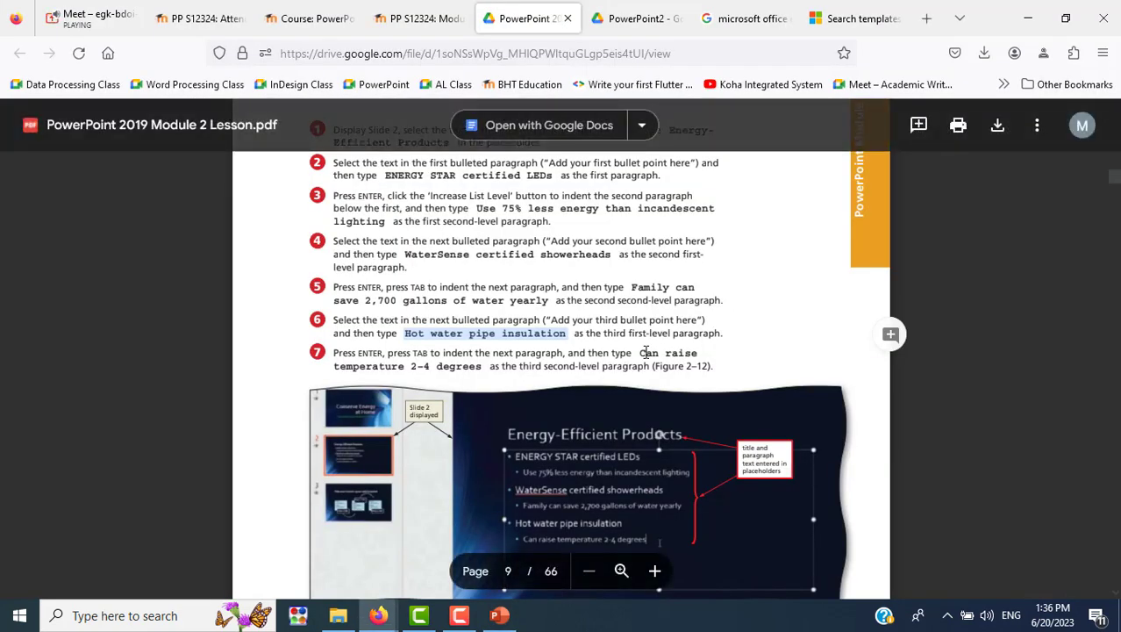
Copy 'Can raise temperature 2–4 degrees' from the PDF into the empty sub-bullet, joined onto one line.
{"action": "left_click_drag", "start_coordinate": [640, 352], "coordinate": [480, 366]}
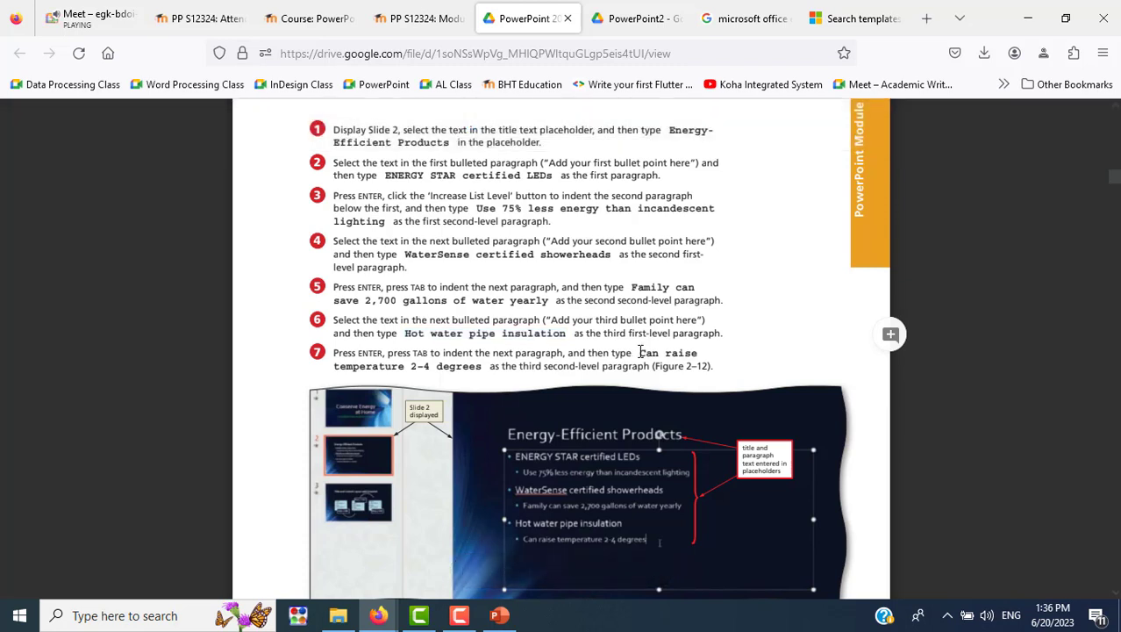
{"action": "right_click", "coordinate": [480, 367]}
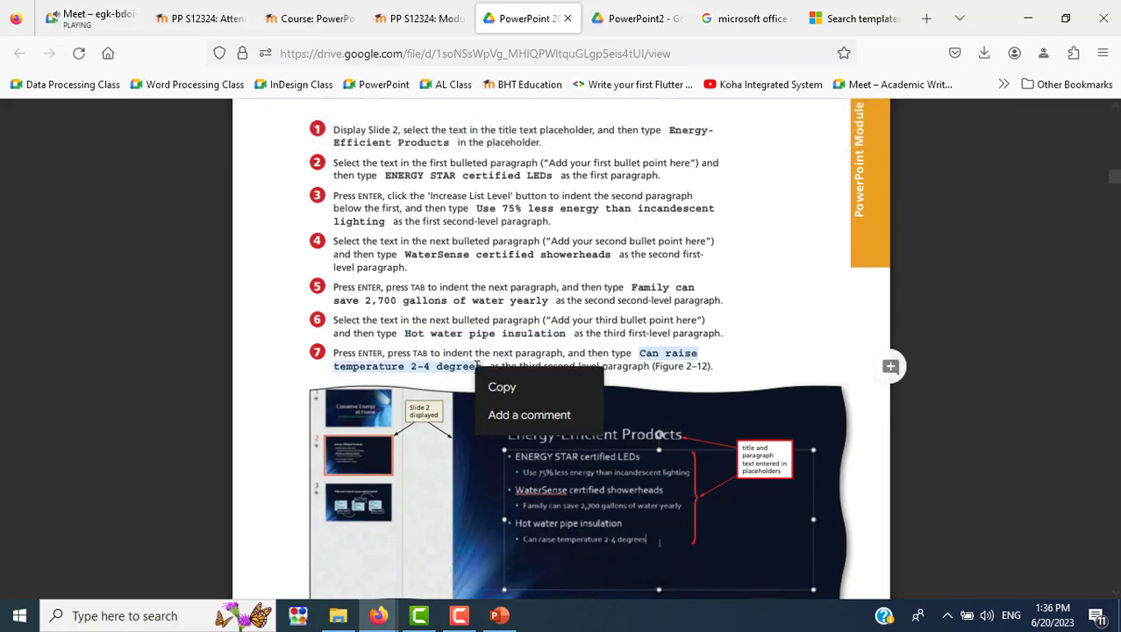
{"action": "left_click", "coordinate": [499, 387]}
{"action": "key", "text": "alt+Tab"}
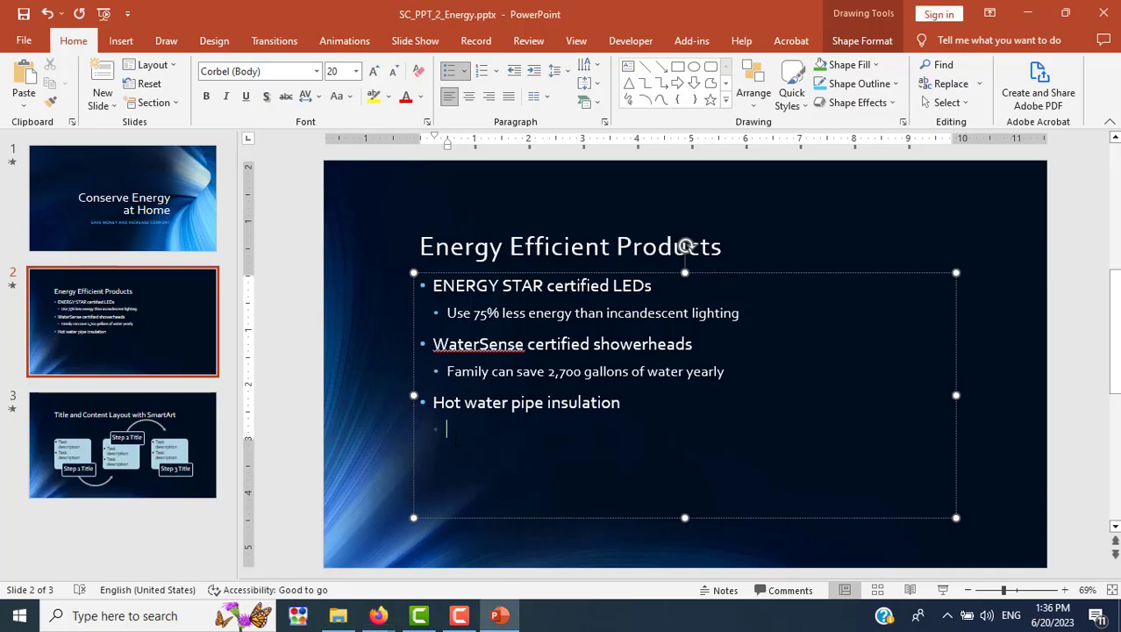
{"action": "right_click", "coordinate": [452, 430]}
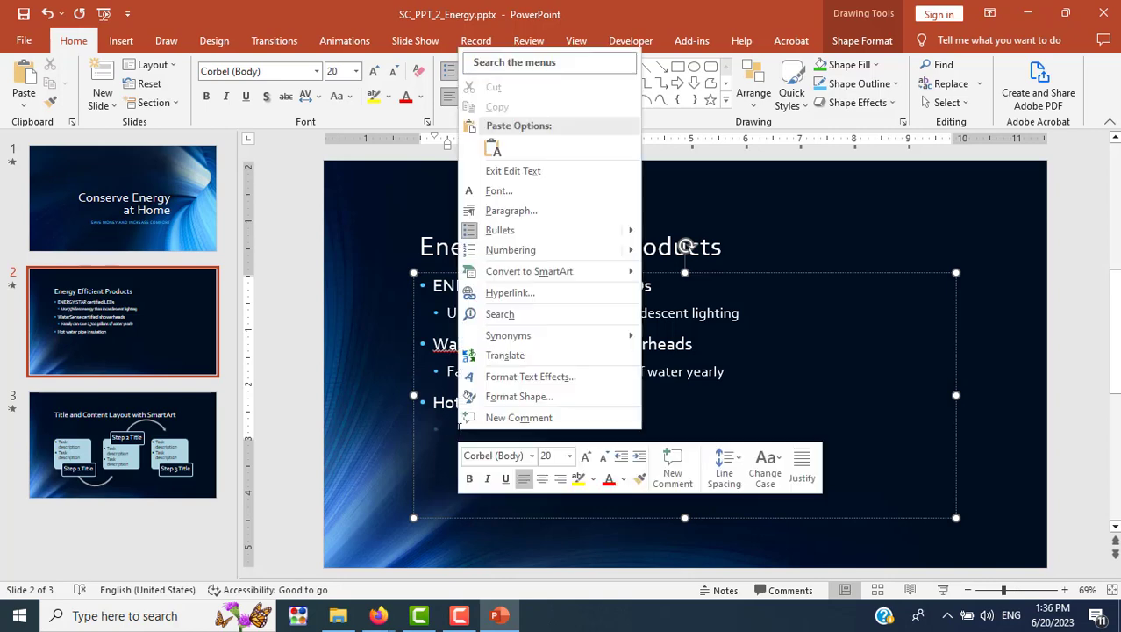
{"action": "left_click", "coordinate": [493, 149]}
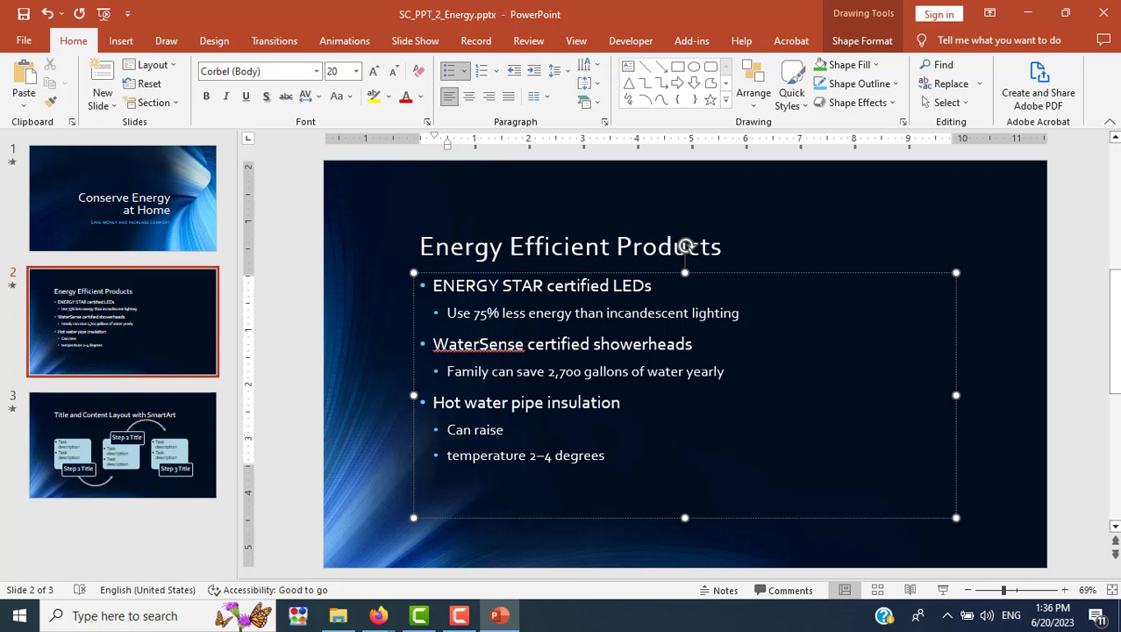
{"action": "key", "text": "Delete"}
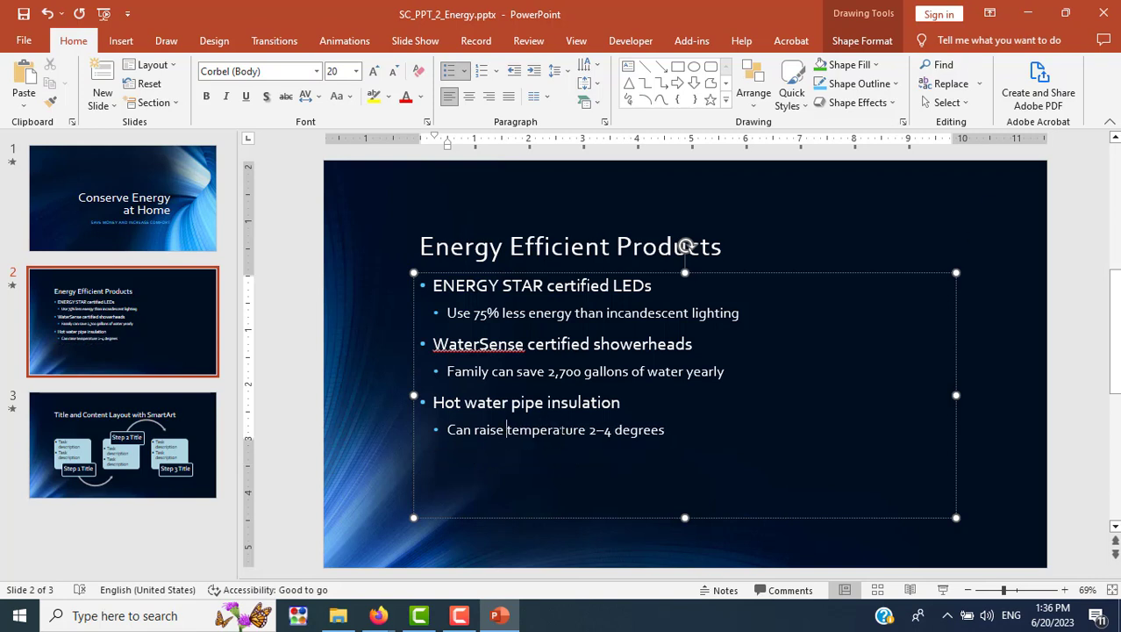
{"action": "key", "text": "alt+Tab"}
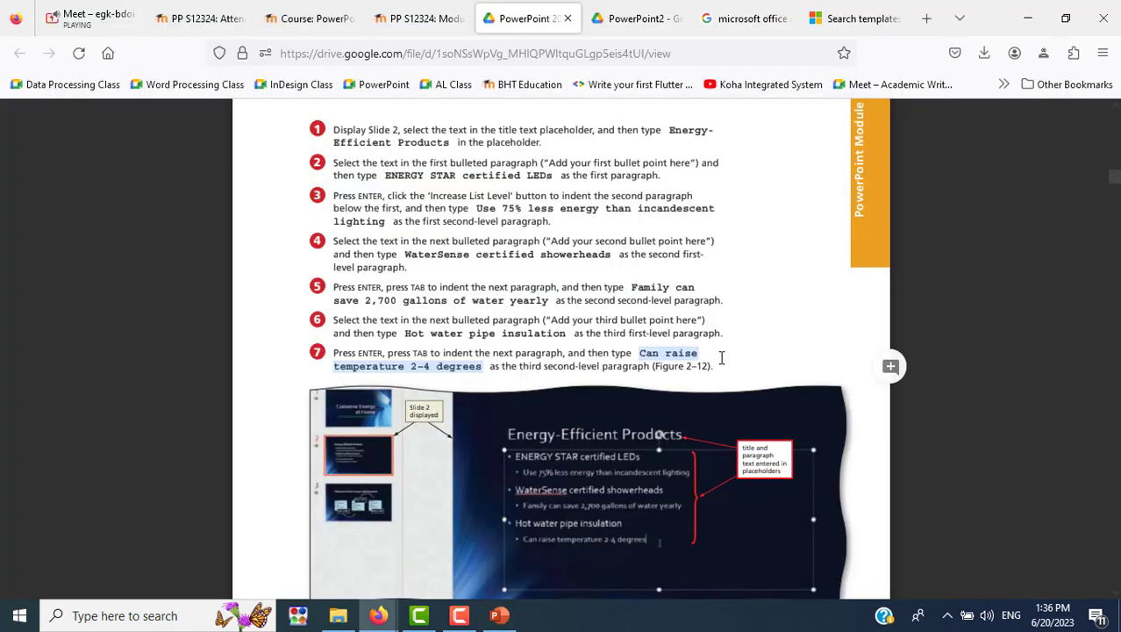
Scroll the lesson PDF past Figure 2–12 to the 'To Insert a Symbol' trademark steps.
{"action": "scroll", "coordinate": [721, 357], "scroll_direction": "down", "scroll_amount": 1}
{"action": "scroll", "coordinate": [721, 357], "scroll_direction": "down", "scroll_amount": 4}
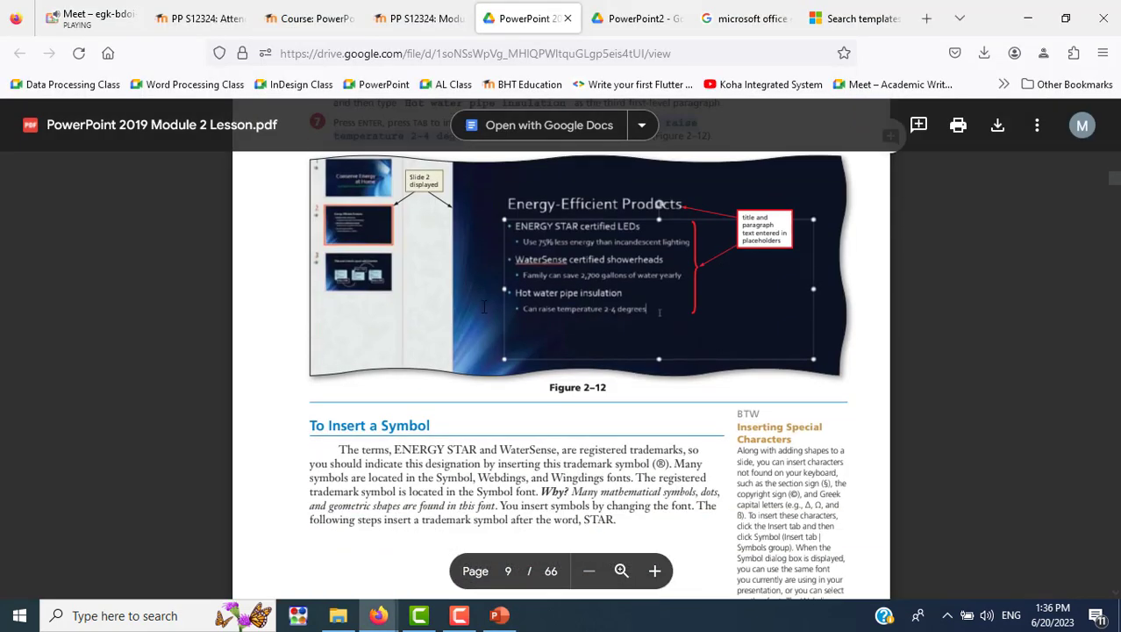
{"action": "key", "text": "alt+Tab"}
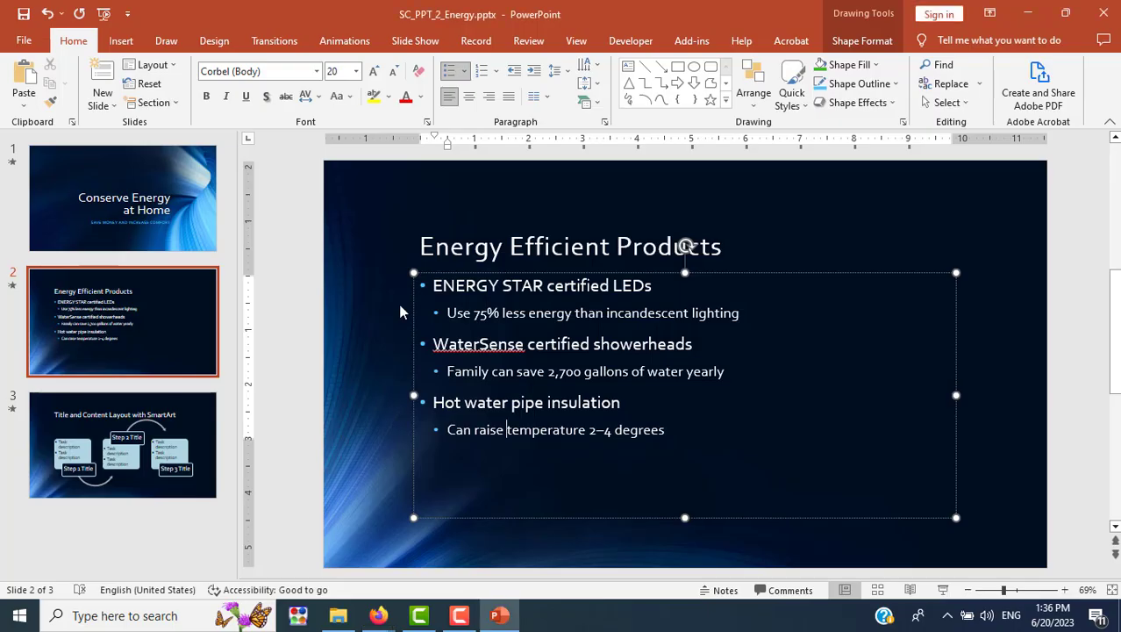
{"action": "key", "text": "alt+Tab"}
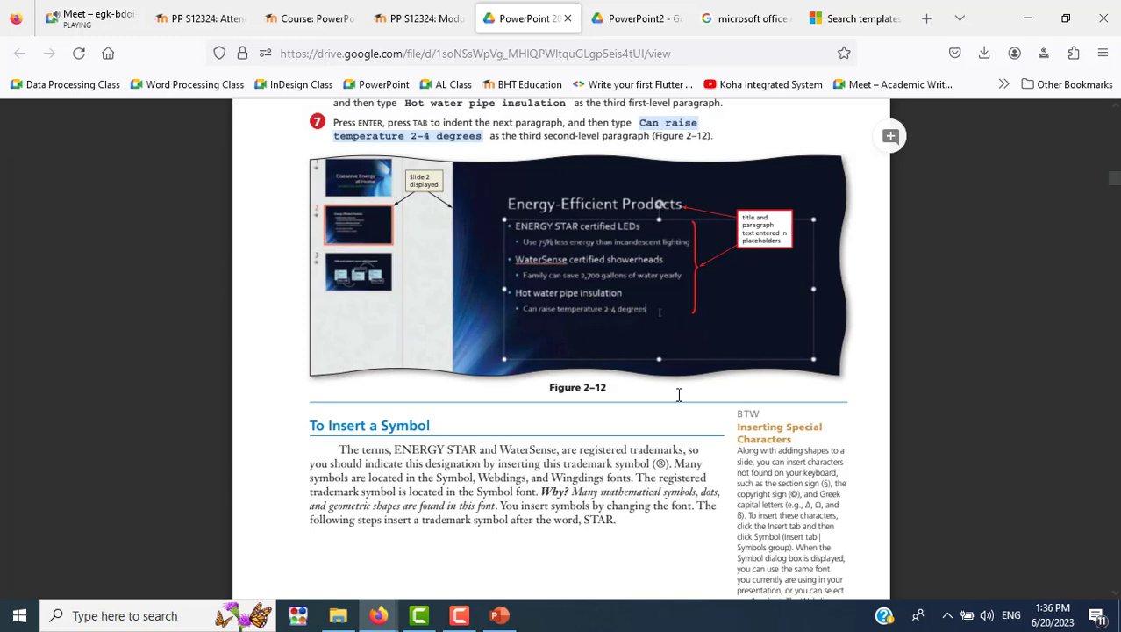
{"action": "scroll", "coordinate": [679, 395], "scroll_direction": "down", "scroll_amount": 2}
{"action": "scroll", "coordinate": [679, 395], "scroll_direction": "down", "scroll_amount": 2}
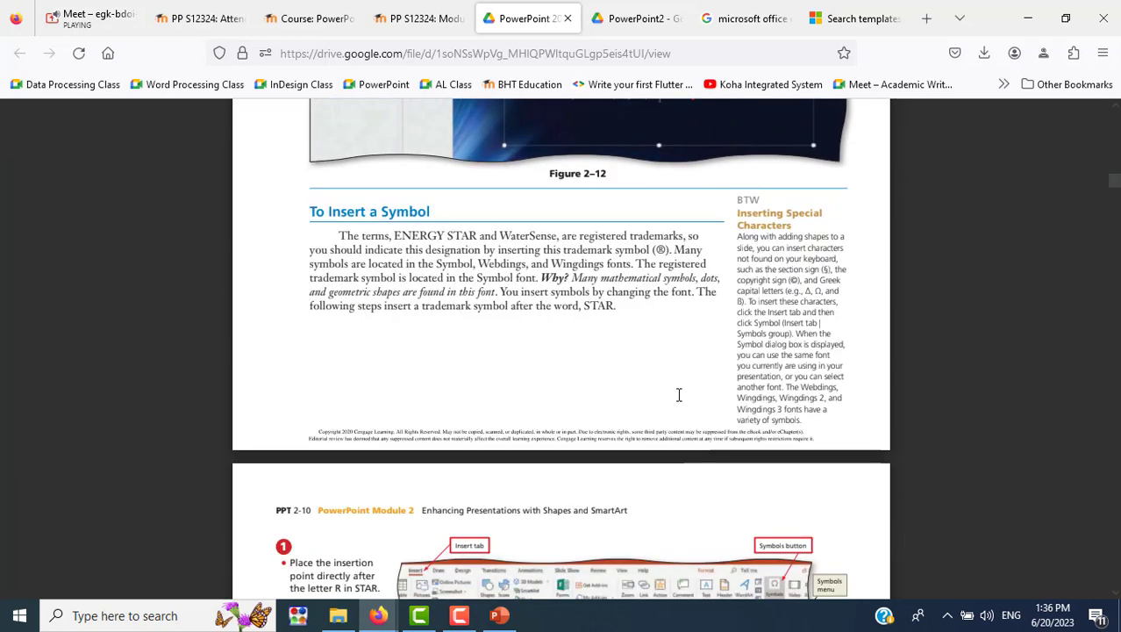
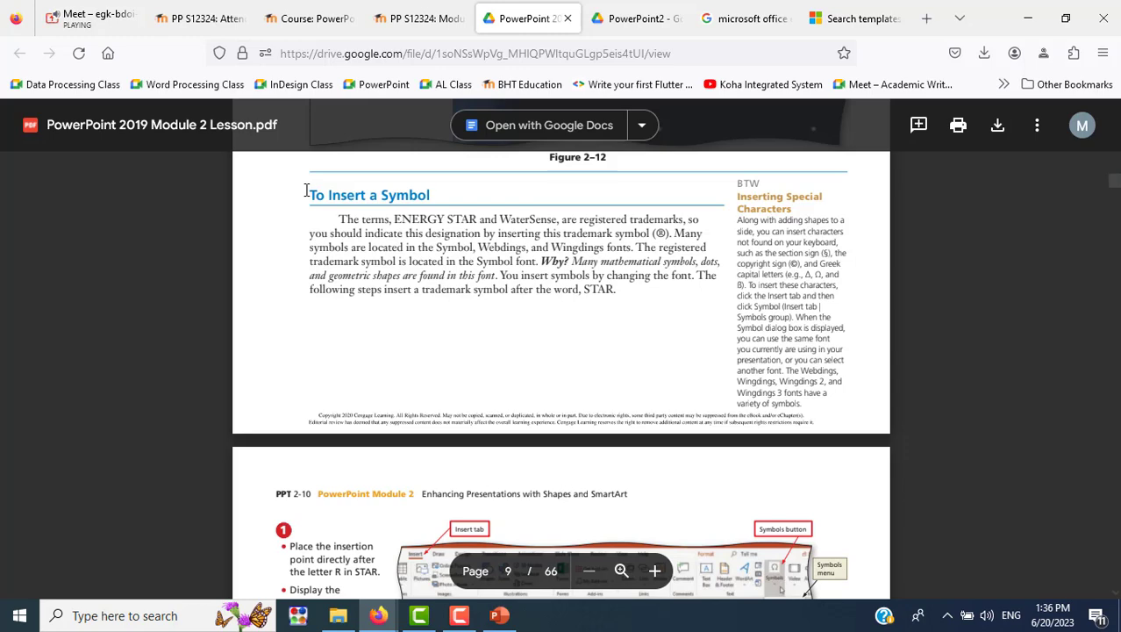
Read pages 9–10 of the lesson PDF and put the cursor inside STAR on slide 2.
{"action": "scroll", "coordinate": [307, 190], "scroll_direction": "down", "scroll_amount": 2}
{"action": "scroll", "coordinate": [307, 190], "scroll_direction": "down", "scroll_amount": 3}
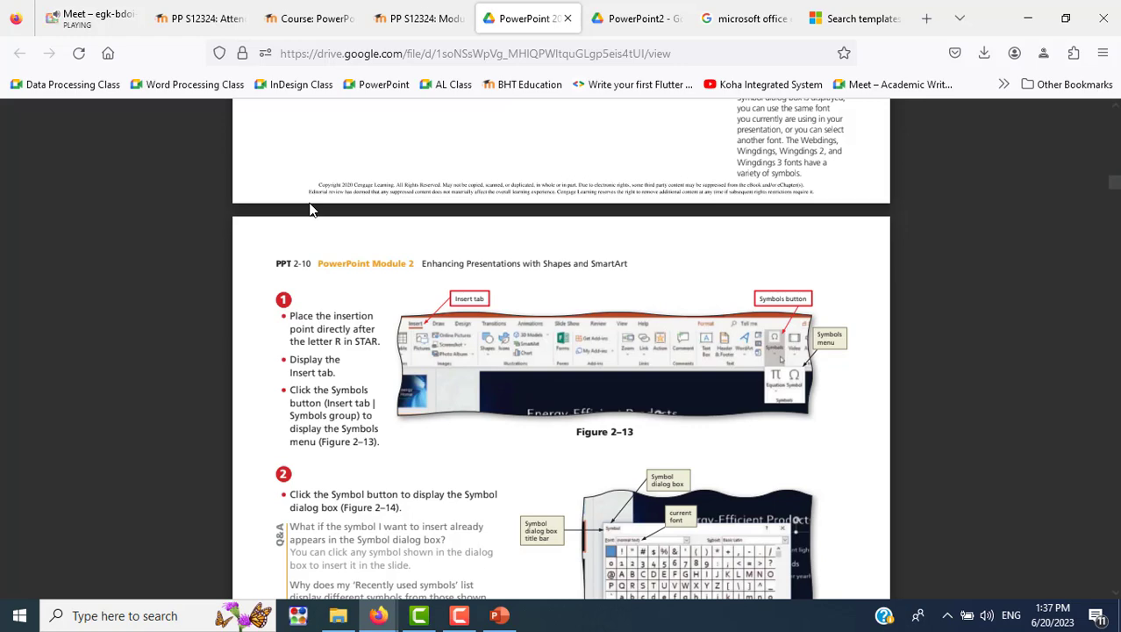
{"action": "scroll", "coordinate": [420, 379], "scroll_direction": "down", "scroll_amount": 3}
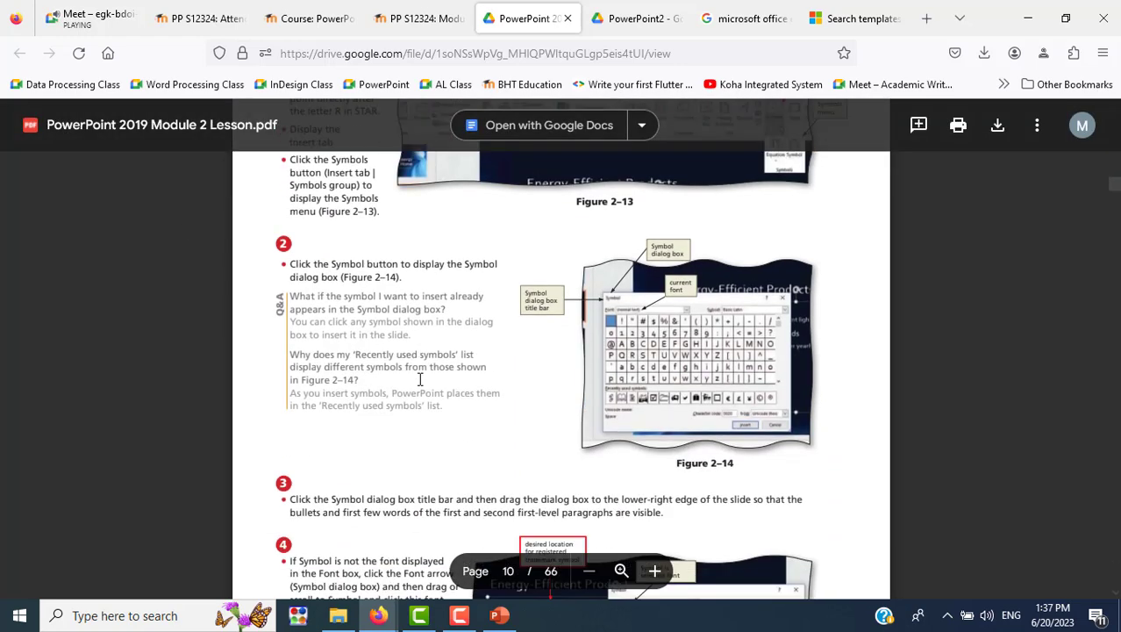
{"action": "scroll", "coordinate": [460, 379], "scroll_direction": "up", "scroll_amount": 2}
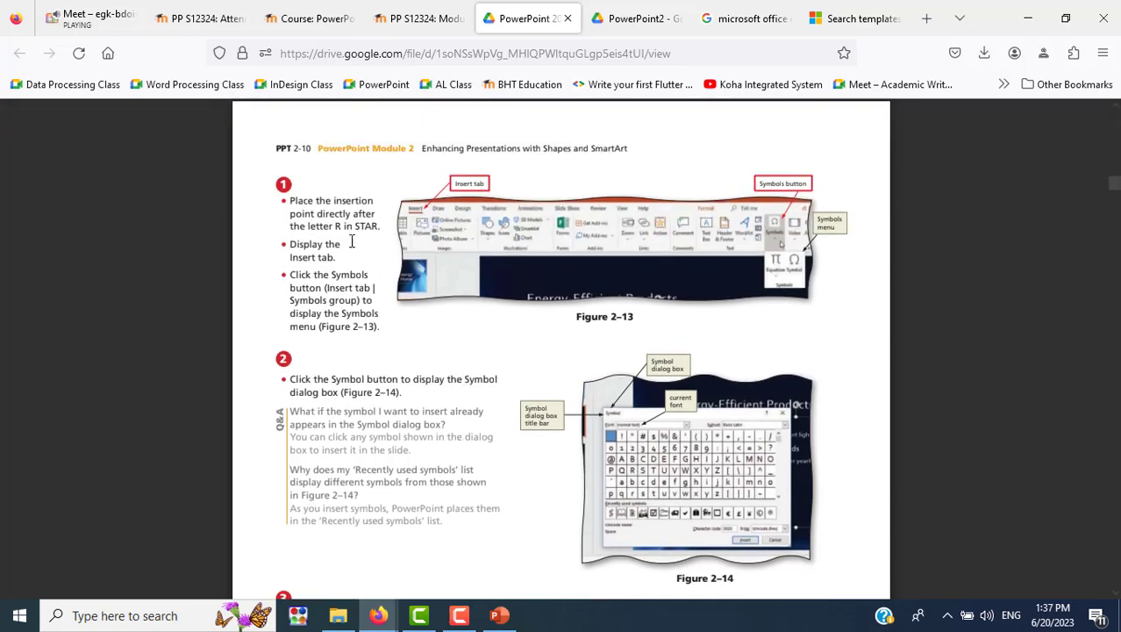
{"action": "key", "text": "alt+Tab"}
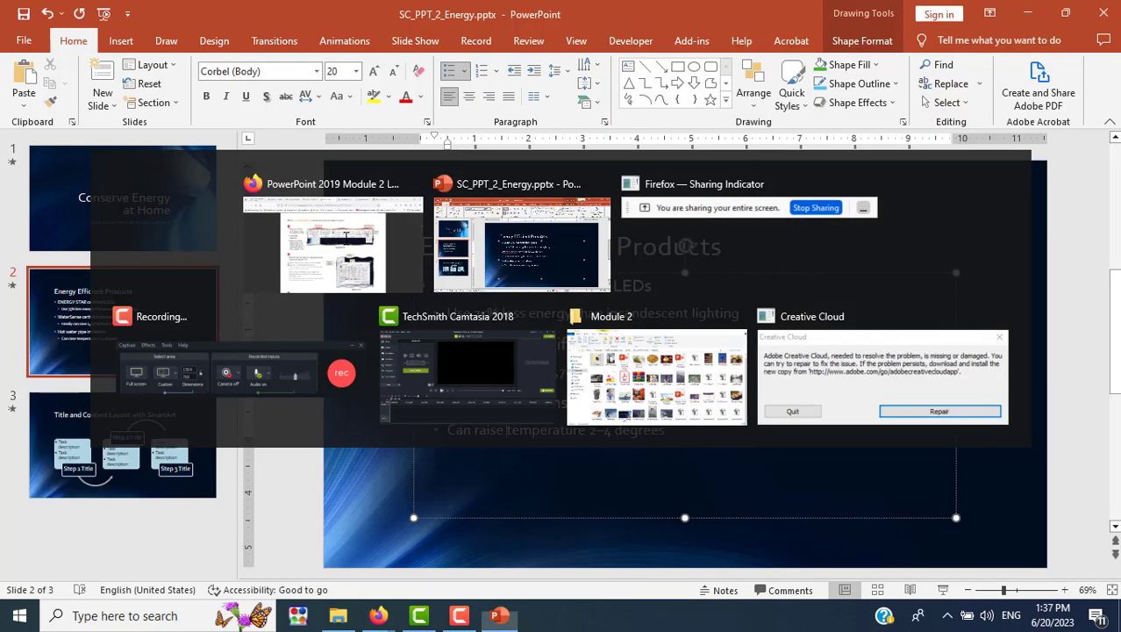
{"action": "left_click", "coordinate": [543, 285]}
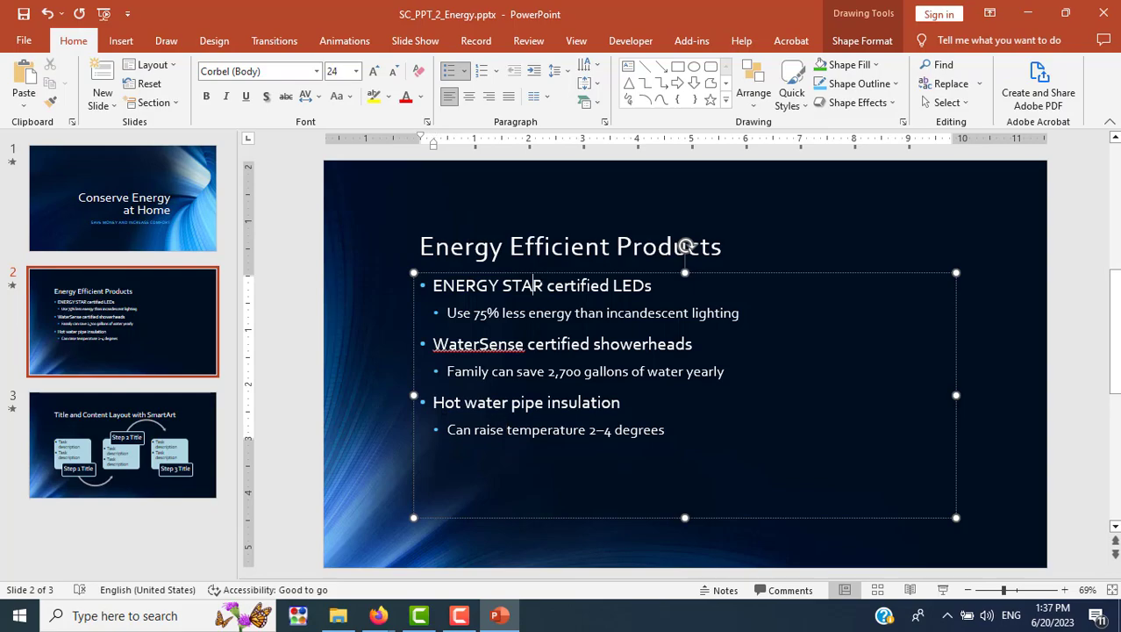
{"action": "key", "text": "alt+Tab"}
Read the lesson's page 10 steps on inserting a trademark symbol, then return to PowerPoint.
{"action": "scroll", "coordinate": [620, 226], "scroll_direction": "down", "scroll_amount": 3}
{"action": "scroll", "coordinate": [620, 226], "scroll_direction": "down", "scroll_amount": 2}
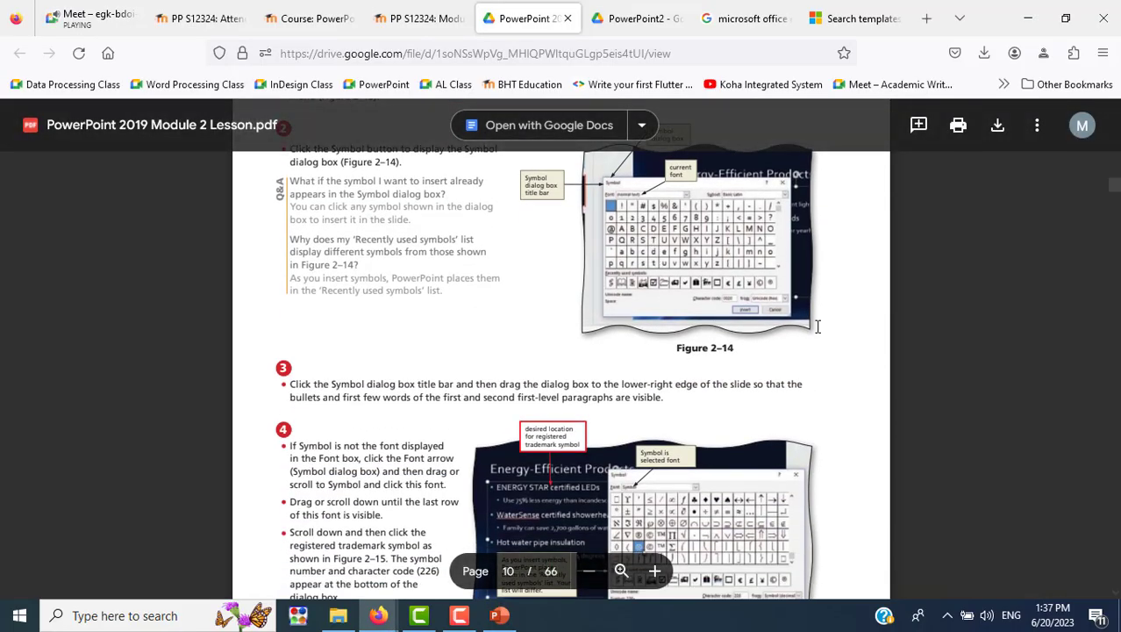
{"action": "scroll", "coordinate": [816, 326], "scroll_direction": "down", "scroll_amount": 3}
{"action": "scroll", "coordinate": [817, 326], "scroll_direction": "down", "scroll_amount": 3}
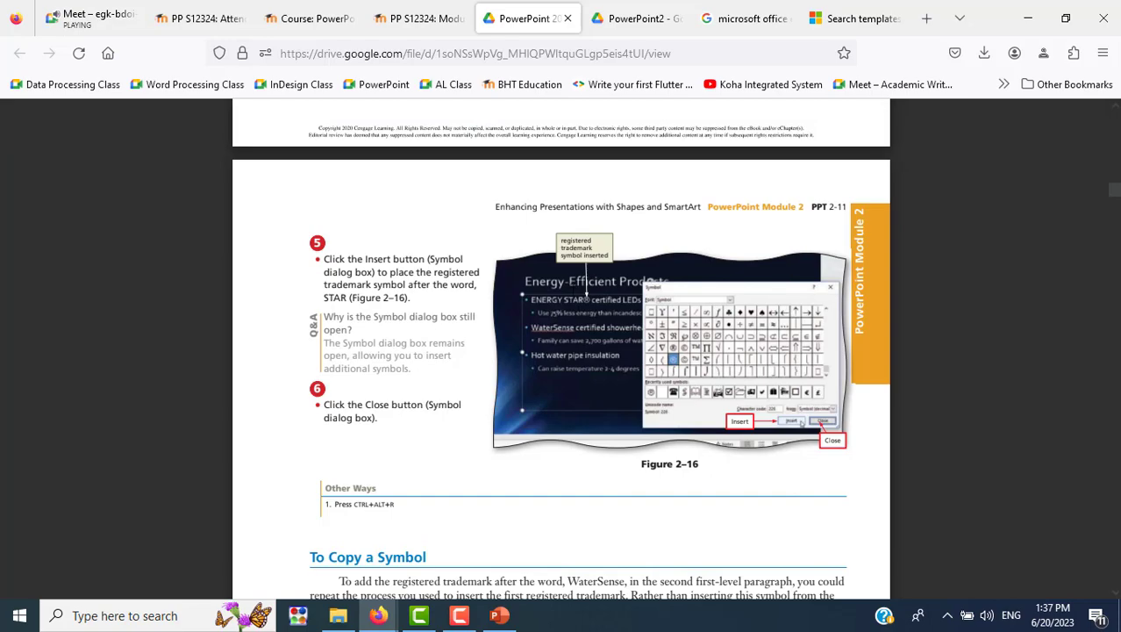
{"action": "scroll", "coordinate": [958, 392], "scroll_direction": "up", "scroll_amount": 5}
{"action": "scroll", "coordinate": [958, 393], "scroll_direction": "up", "scroll_amount": 5}
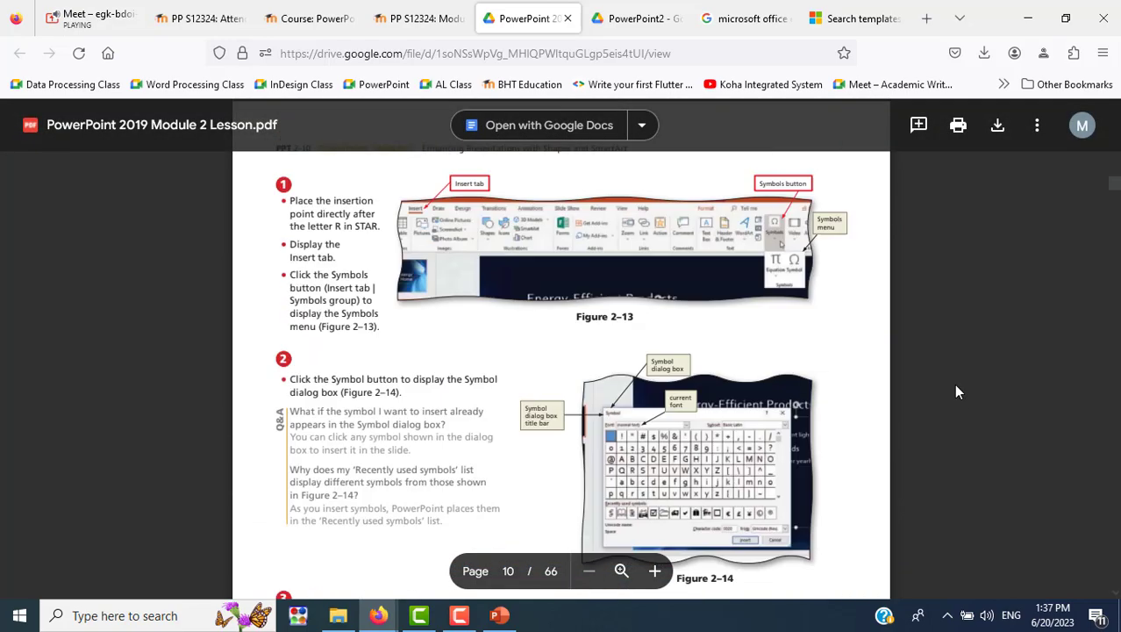
{"action": "scroll", "coordinate": [957, 392], "scroll_direction": "up", "scroll_amount": 5}
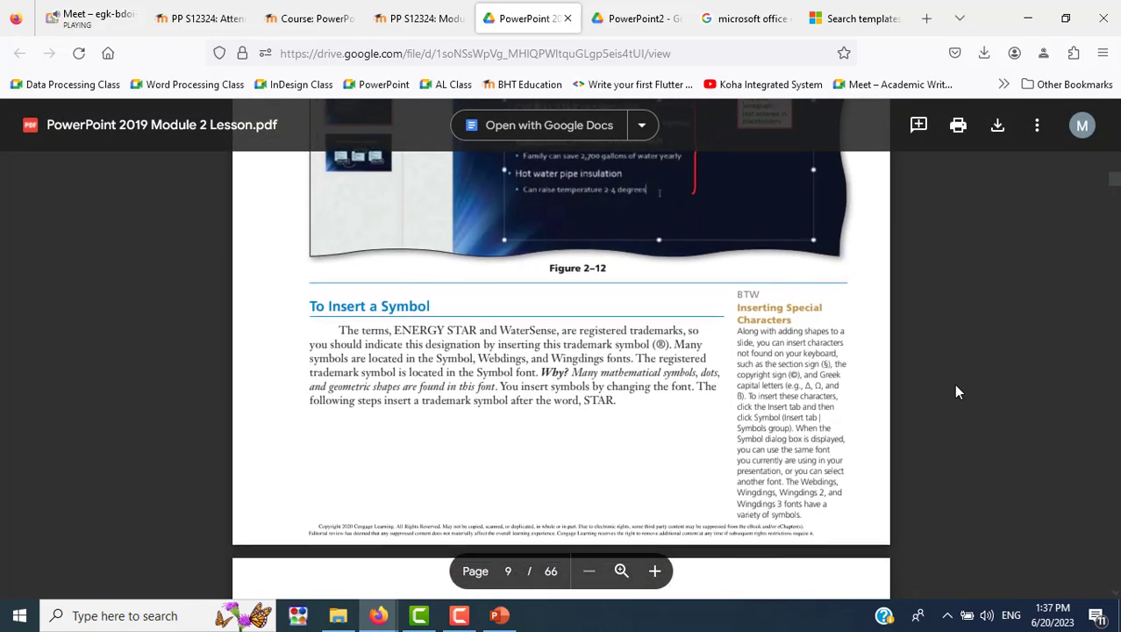
{"action": "scroll", "coordinate": [958, 392], "scroll_direction": "down", "scroll_amount": 5}
{"action": "scroll", "coordinate": [958, 392], "scroll_direction": "down", "scroll_amount": 1}
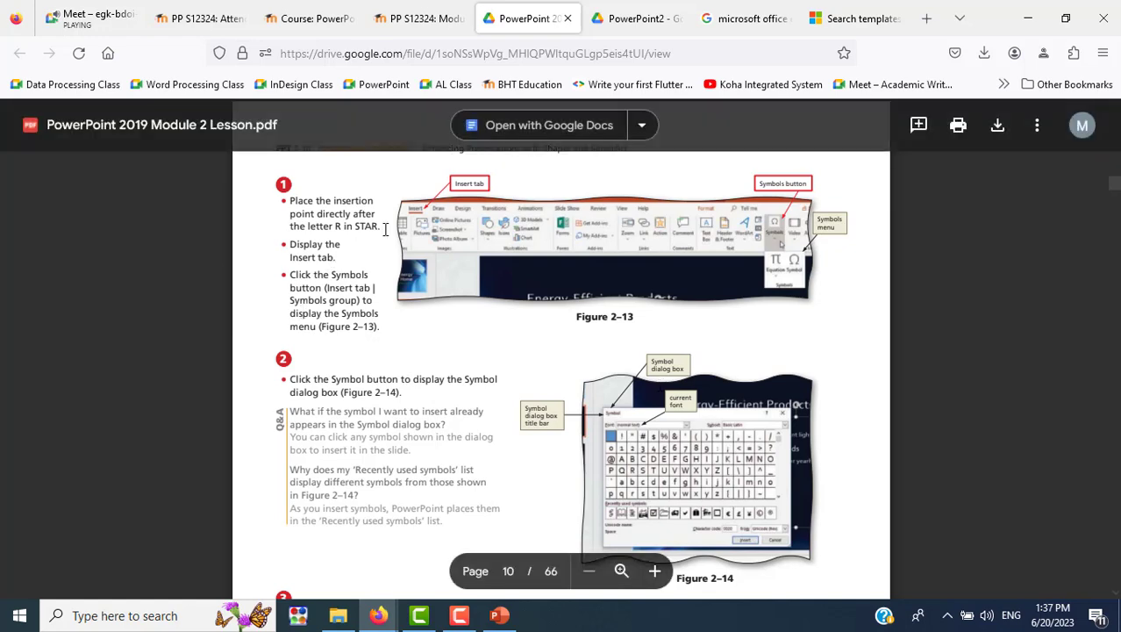
{"action": "key", "text": "alt+Tab"}
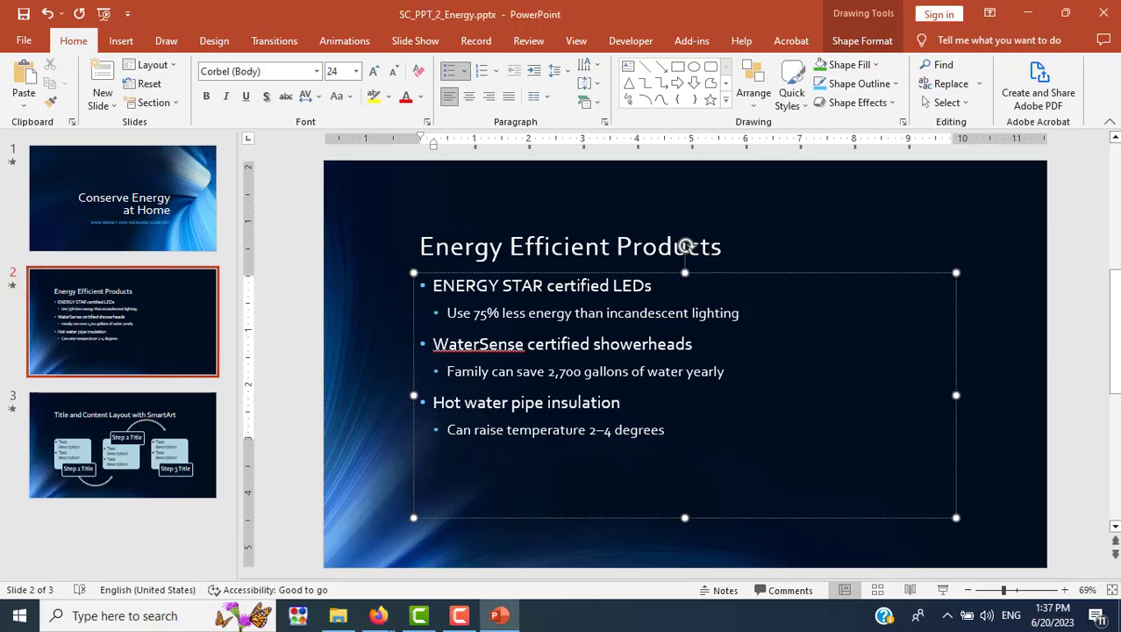
Open the Insert Symbol dialog with the cursor right after ENERGY STAR, then return to the lesson.
{"action": "left_click", "coordinate": [543, 285]}
{"action": "left_click", "coordinate": [116, 41]}
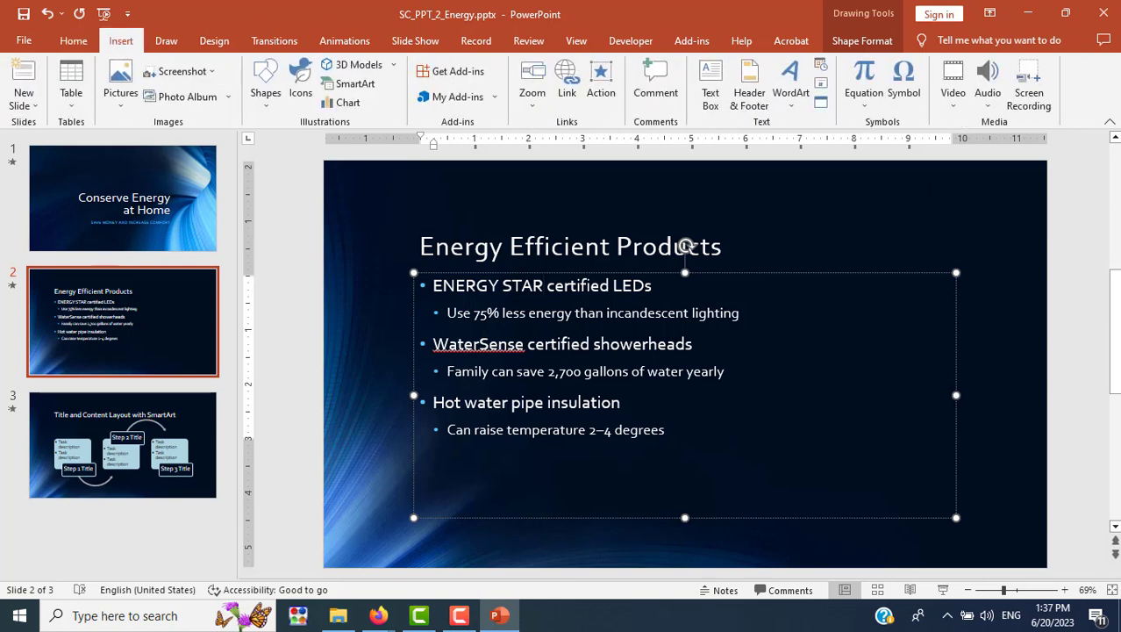
{"action": "left_click", "coordinate": [904, 93]}
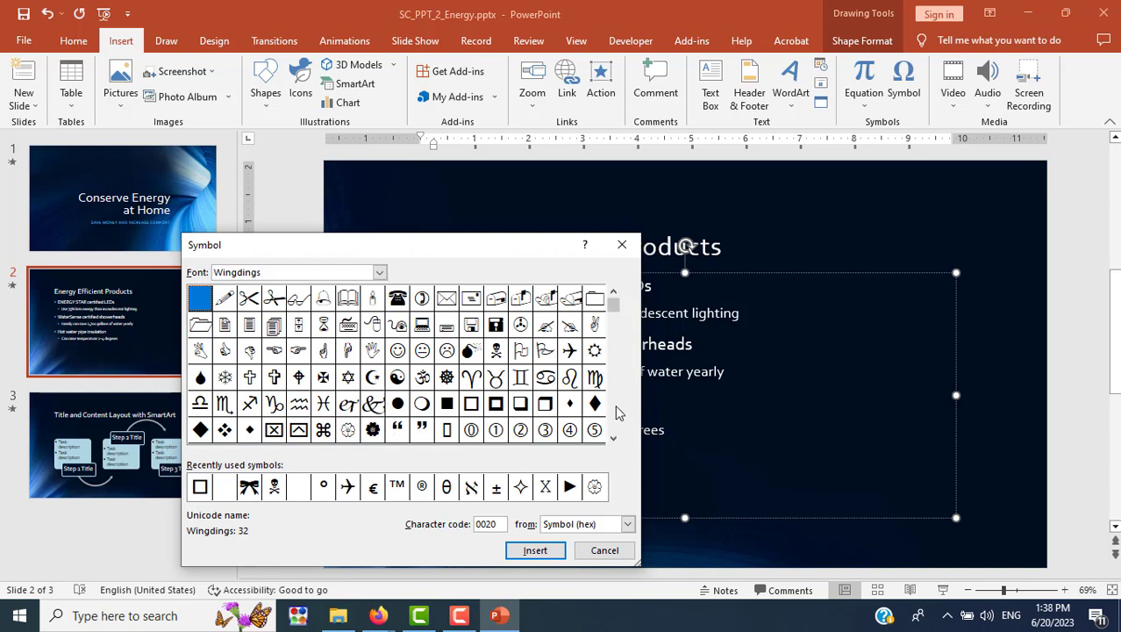
{"action": "key", "text": "alt+Tab"}
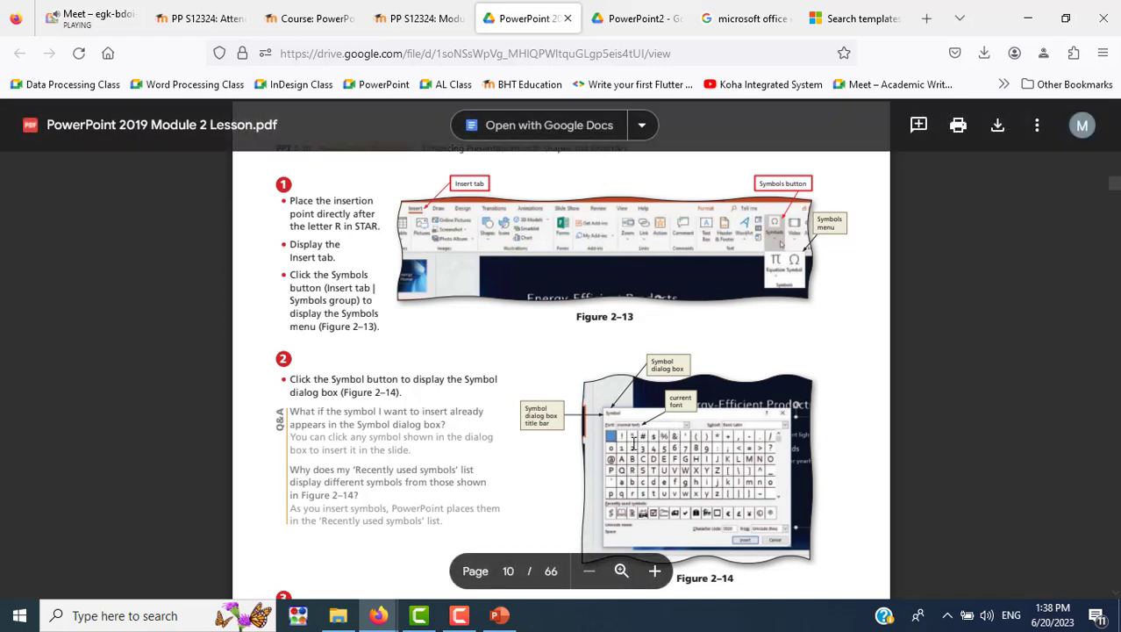
Zoom the lesson PDF in twice and read steps 3–4 on choosing the Symbol font.
{"action": "left_click", "coordinate": [654, 571]}
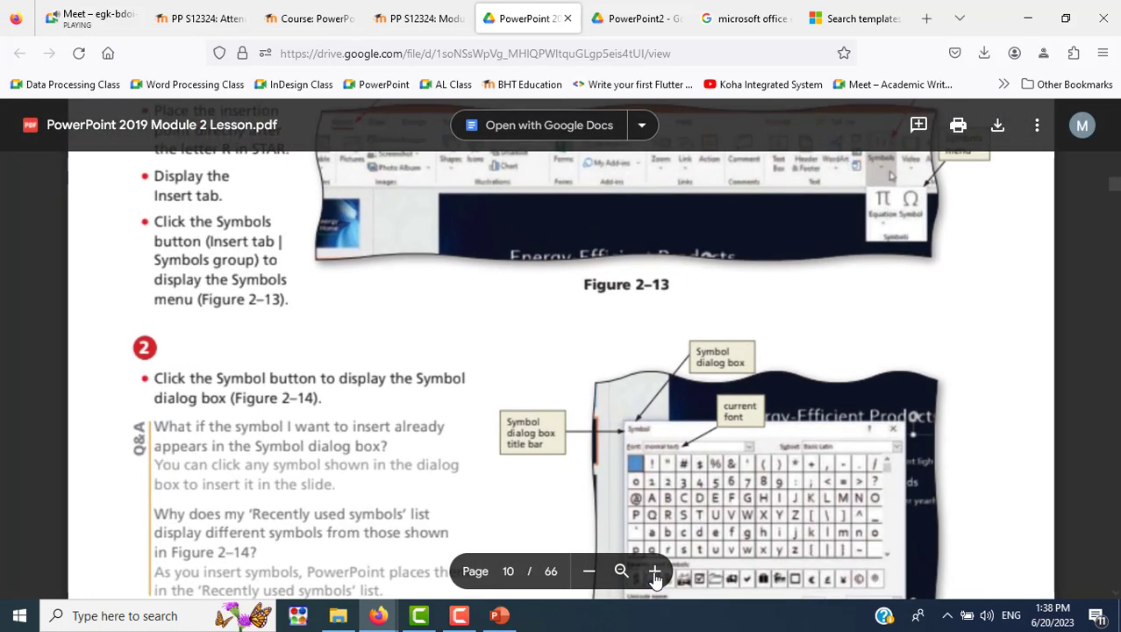
{"action": "left_click", "coordinate": [654, 571]}
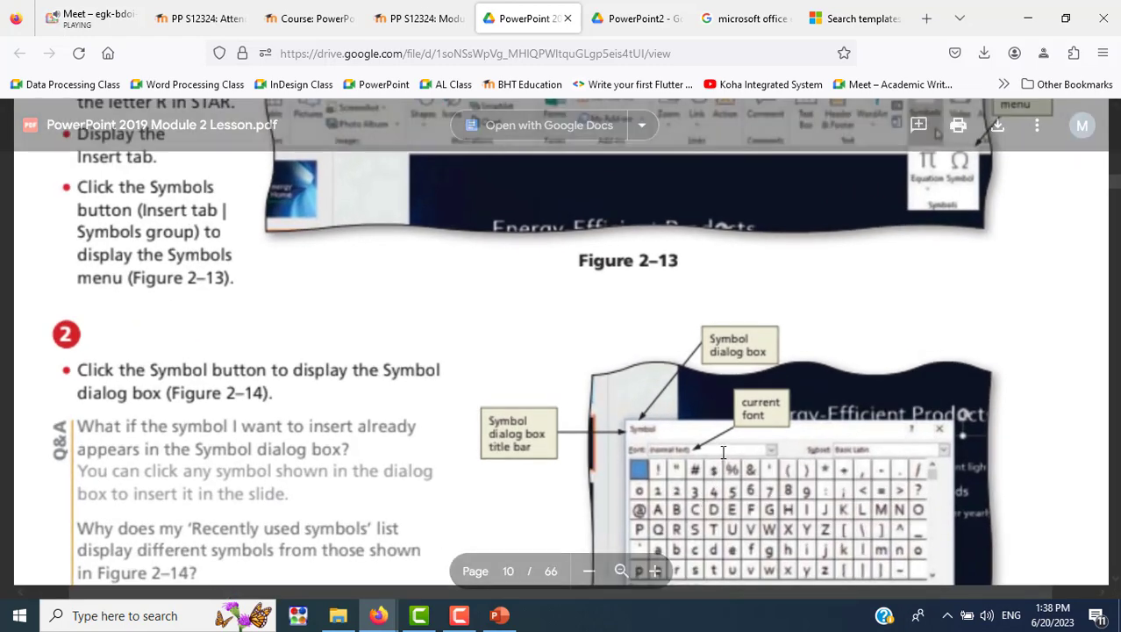
{"action": "scroll", "coordinate": [735, 449], "scroll_direction": "down", "scroll_amount": 3}
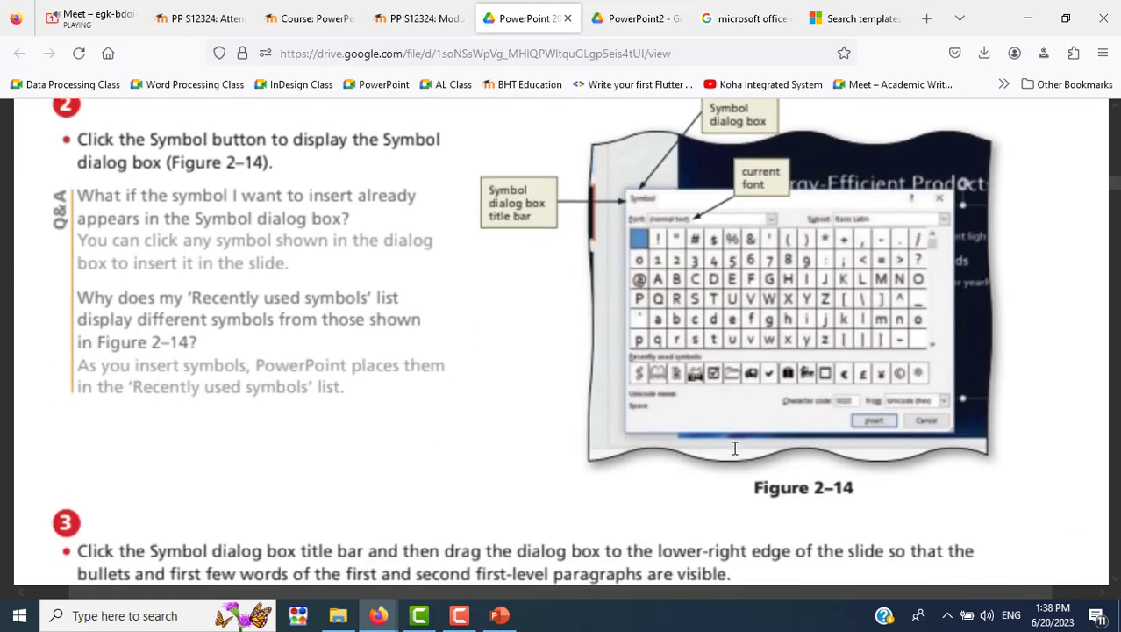
{"action": "scroll", "coordinate": [735, 449], "scroll_direction": "down", "scroll_amount": 3}
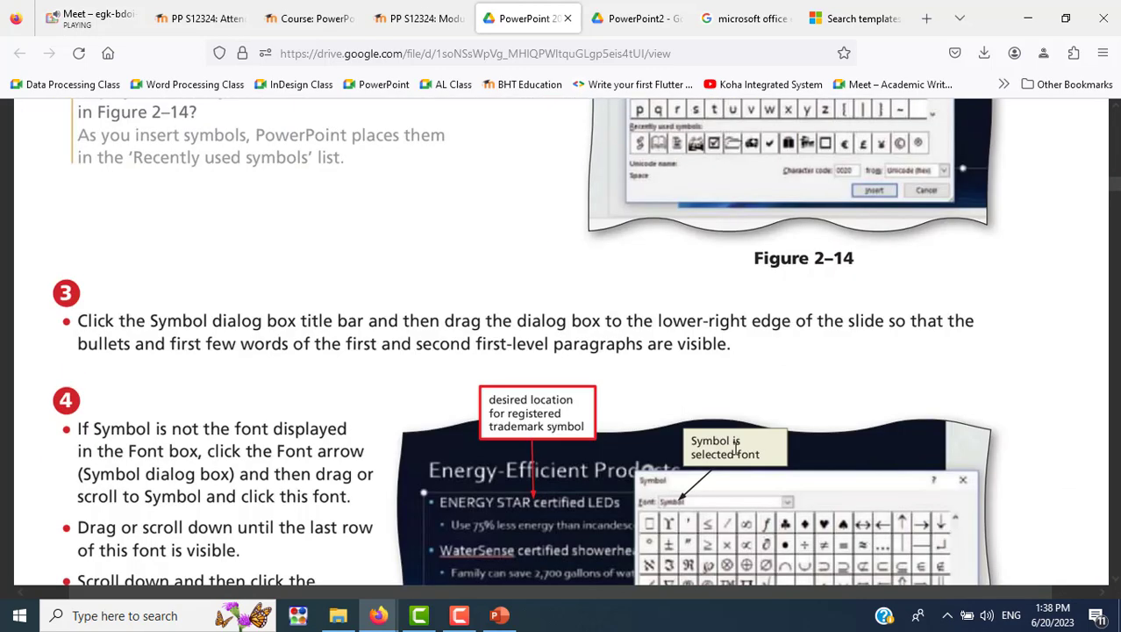
{"action": "scroll", "coordinate": [735, 443], "scroll_direction": "down", "scroll_amount": 2}
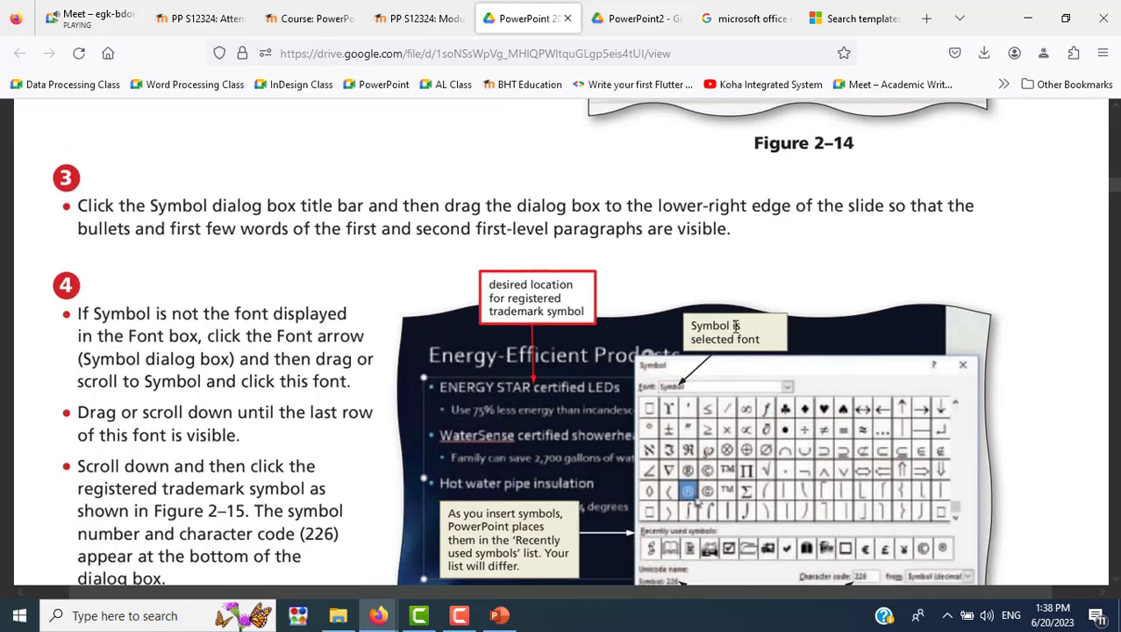
{"action": "key", "text": "alt+Tab"}
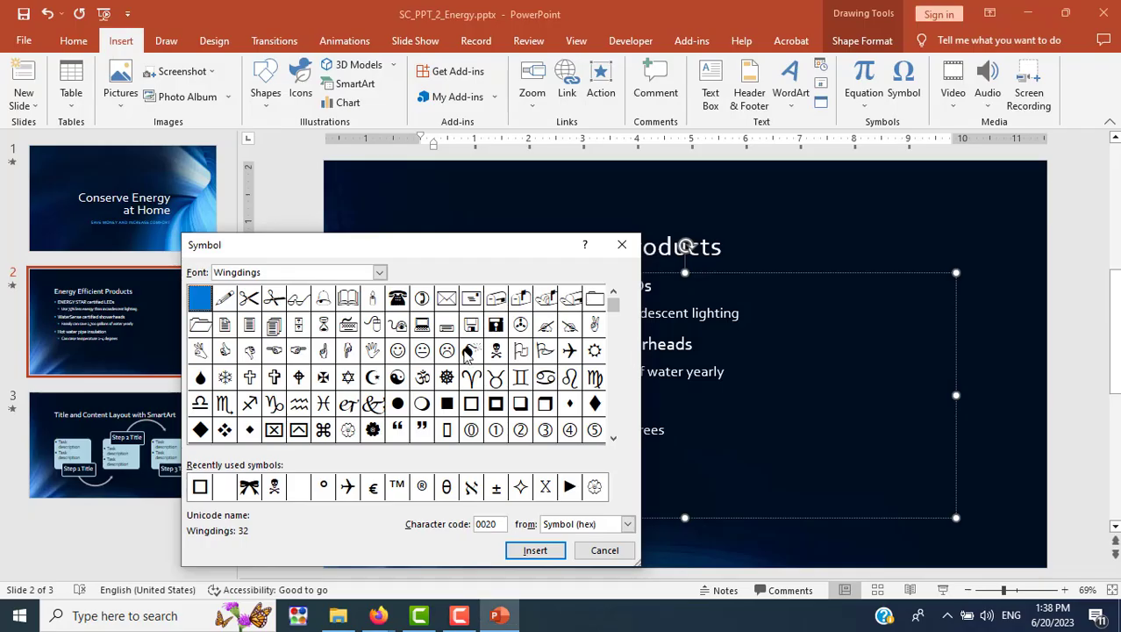
Switch the Symbol dialog's font from Wingdings to Symbol.
{"action": "left_click", "coordinate": [379, 272]}
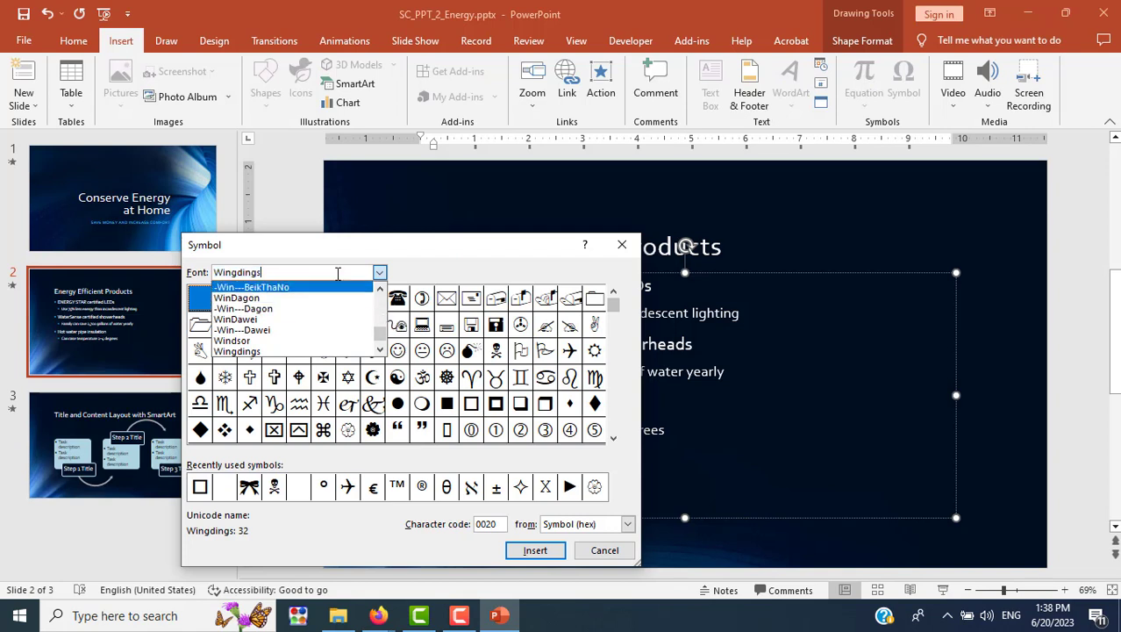
{"action": "key", "text": "Return"}
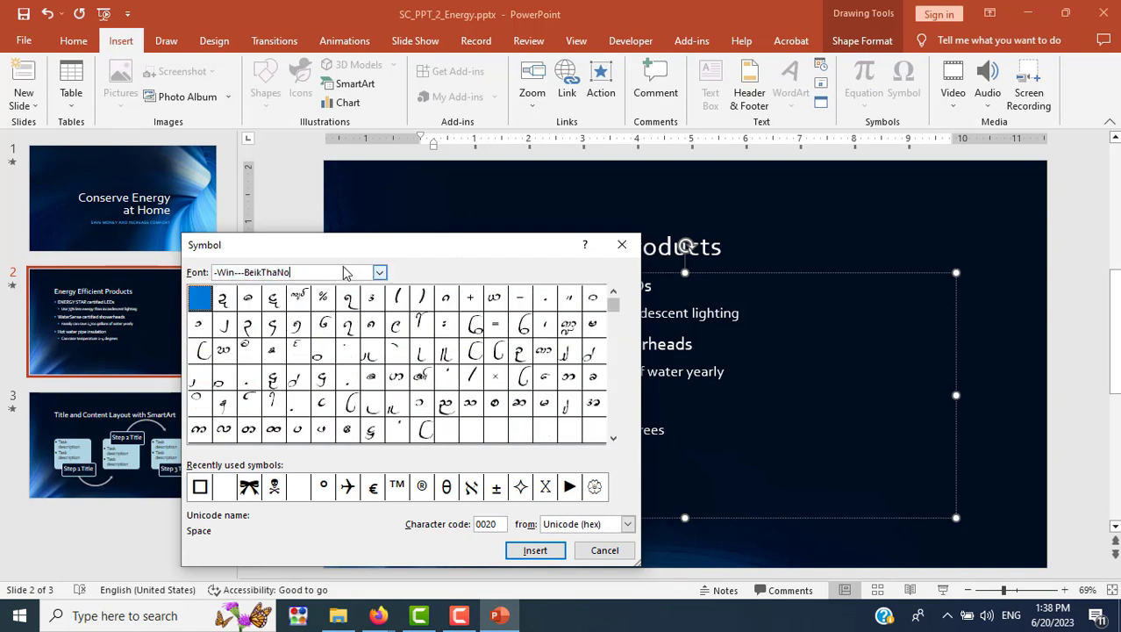
{"action": "double_click", "coordinate": [293, 273]}
{"action": "type", "text": "S"}
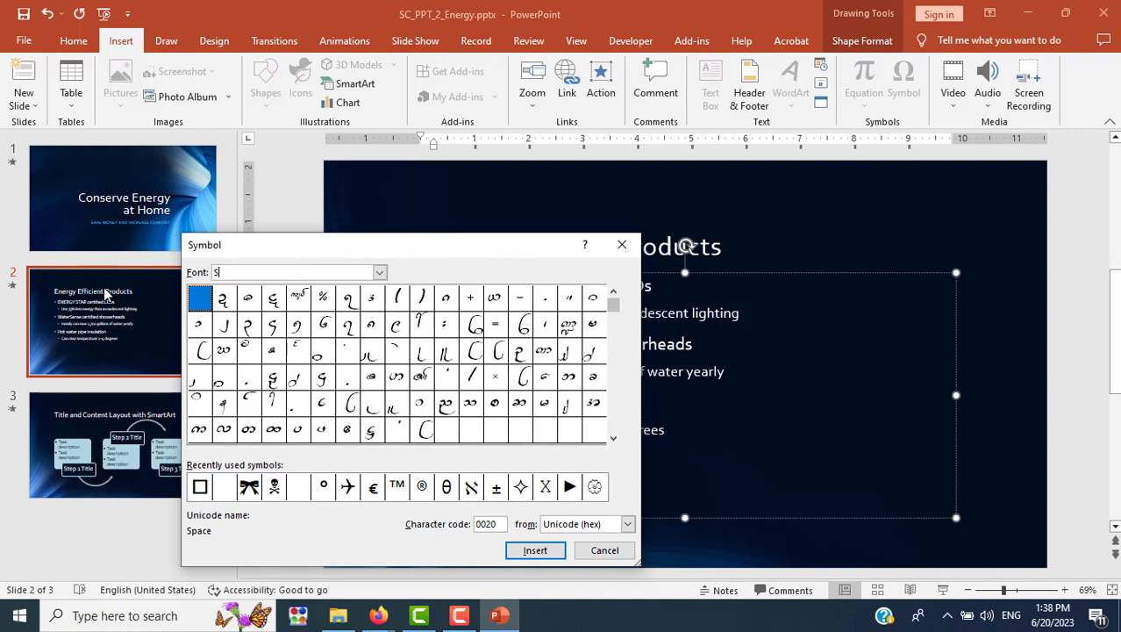
{"action": "type", "text": "ymbol"}
{"action": "key", "text": "Return"}
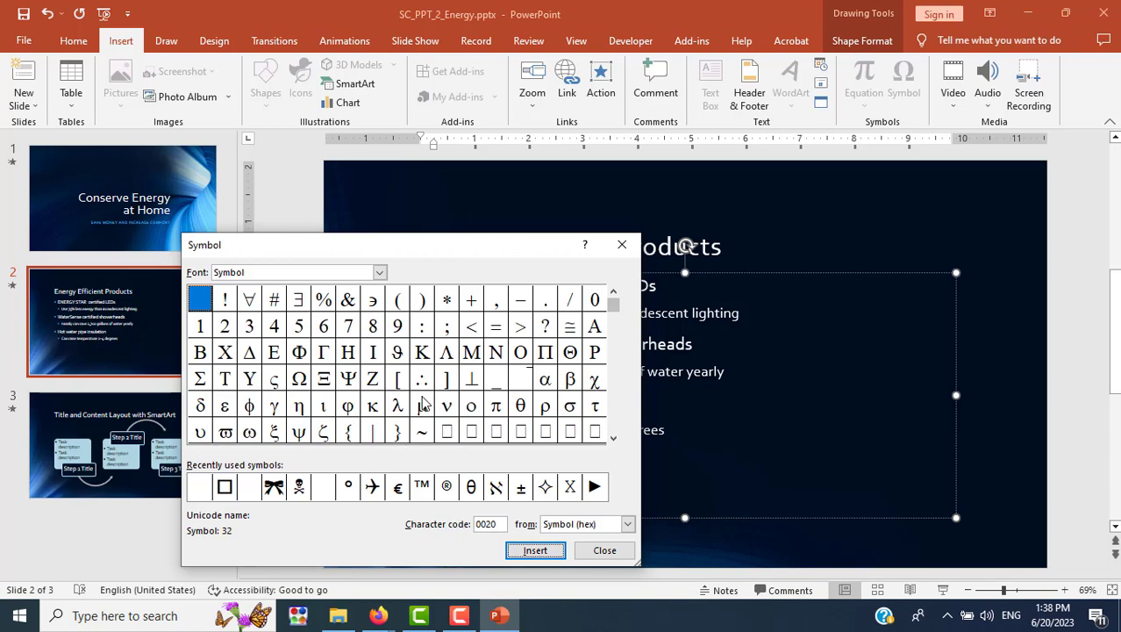
{"action": "key", "text": "alt+Tab"}
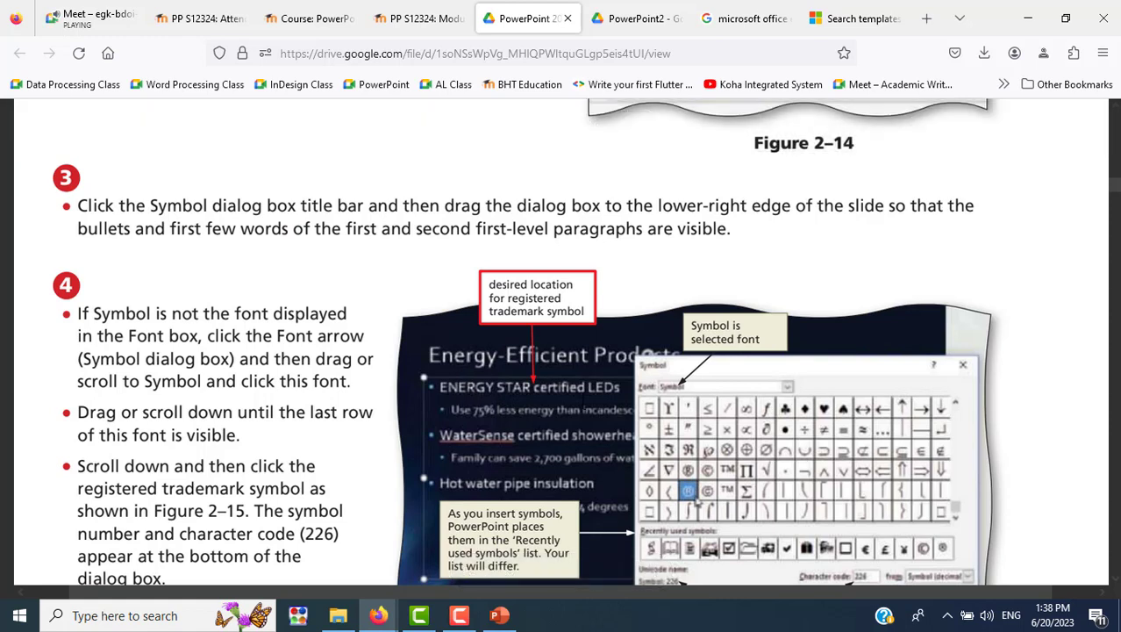
{"action": "key", "text": "alt+Tab"}
Compare the serif and sans-serif registered trademark symbols in the Symbol grid.
{"action": "left_click", "coordinate": [613, 441]}
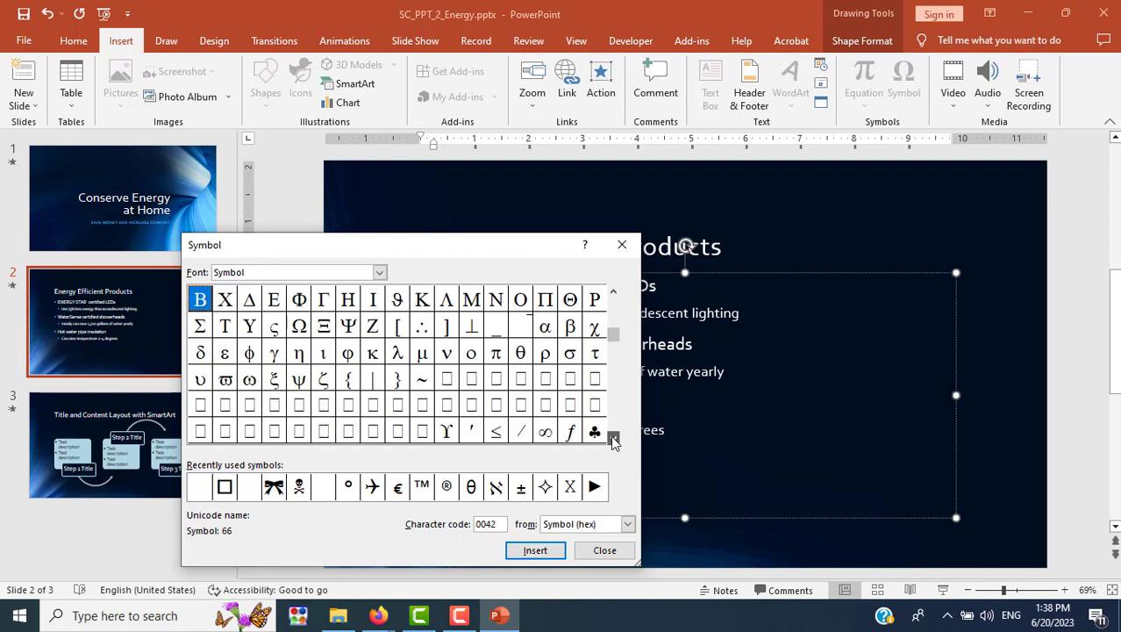
{"action": "left_click_drag", "start_coordinate": [613, 441], "coordinate": [614, 441]}
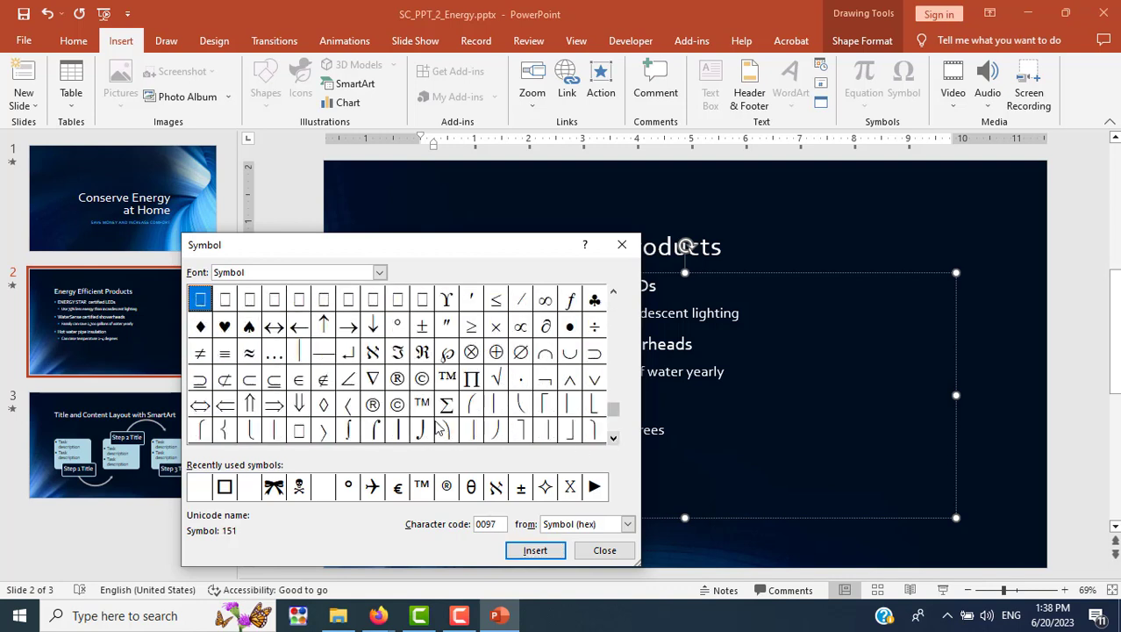
{"action": "left_click", "coordinate": [395, 378]}
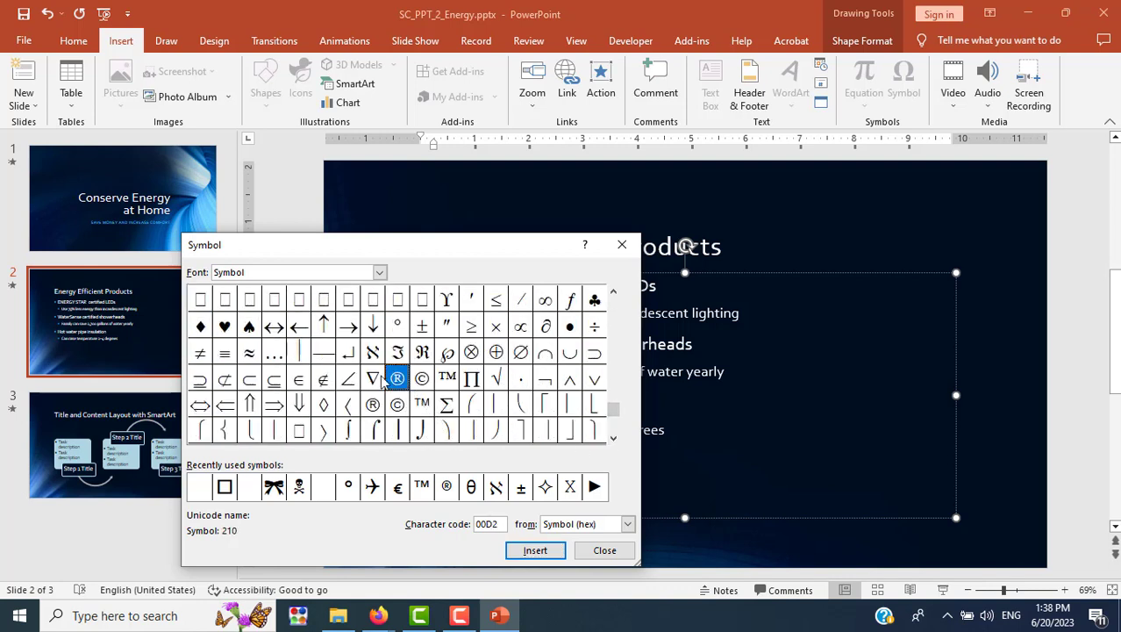
{"action": "left_click", "coordinate": [372, 407]}
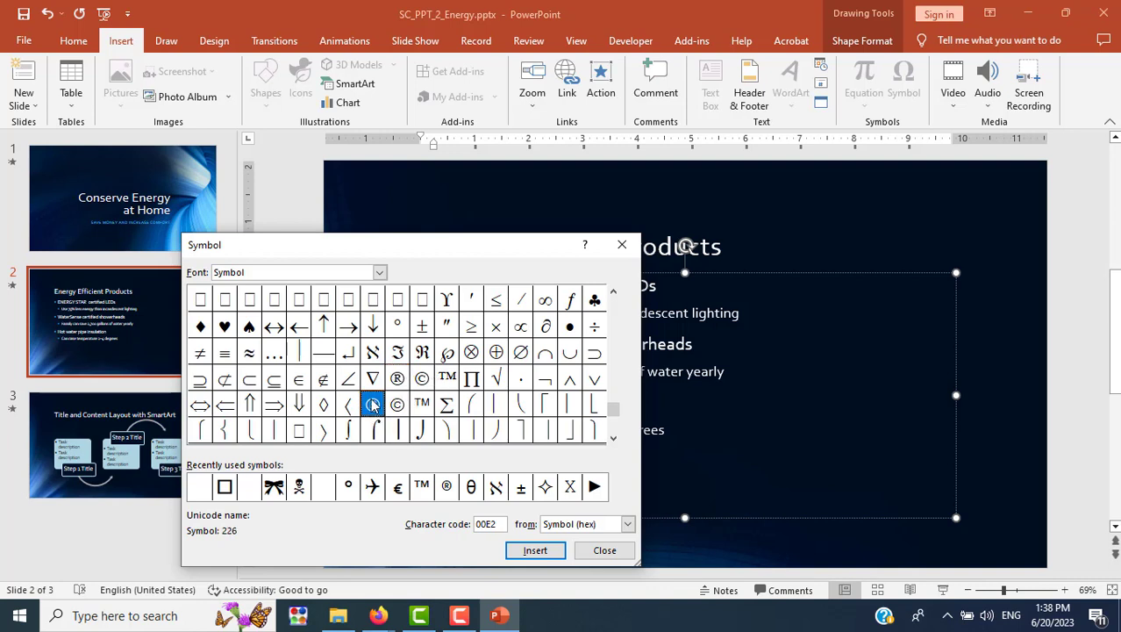
{"action": "left_click", "coordinate": [405, 376]}
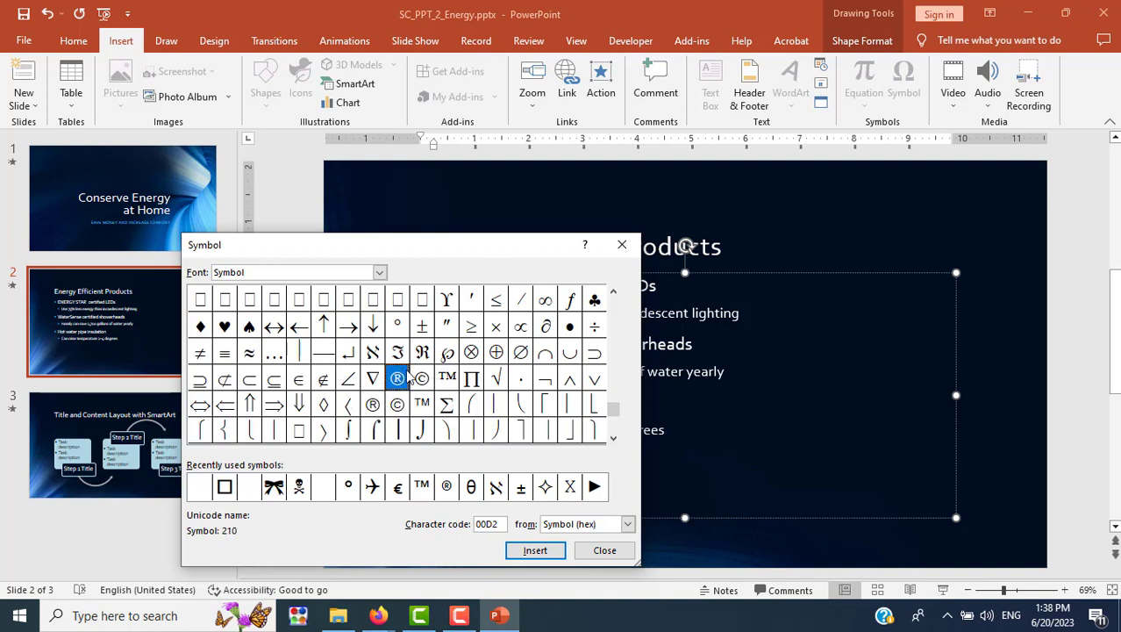
{"action": "left_click", "coordinate": [373, 406]}
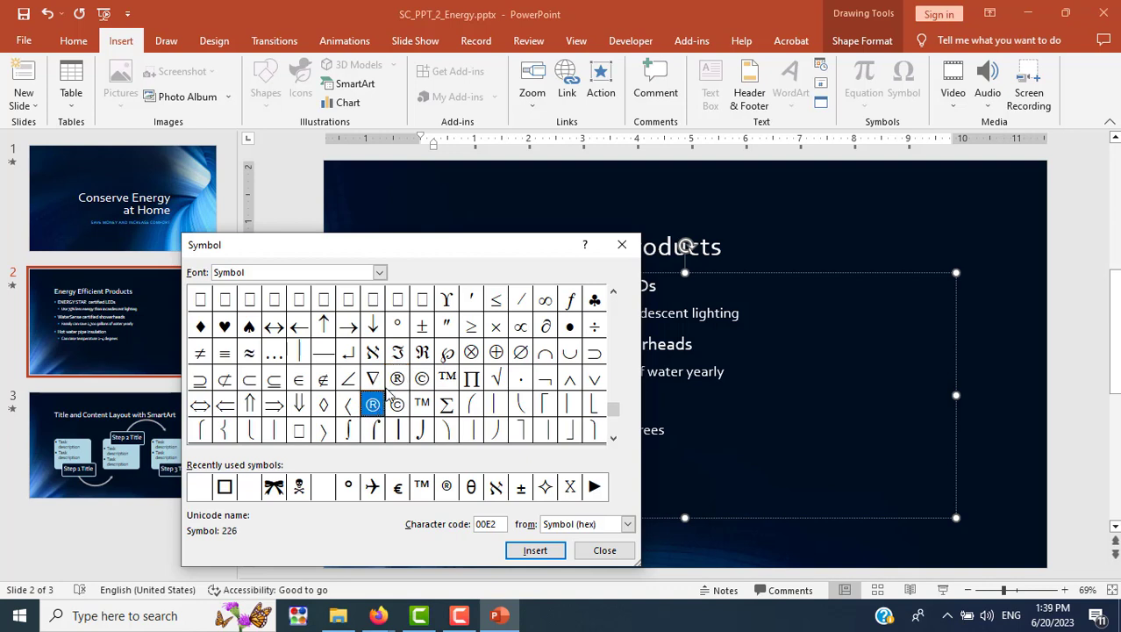
{"action": "left_click", "coordinate": [403, 384]}
{"action": "left_click", "coordinate": [374, 408]}
{"action": "left_click", "coordinate": [400, 381]}
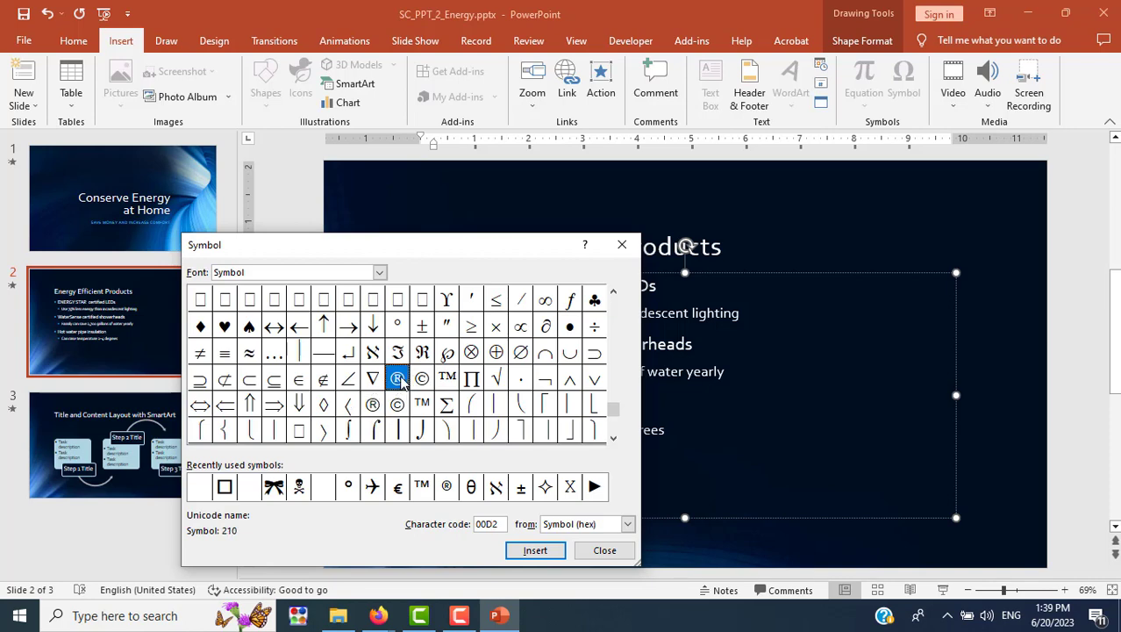
Insert the ® (character 226) after ENERGY STAR and close the Symbol dialog.
{"action": "key", "text": "alt+Tab"}
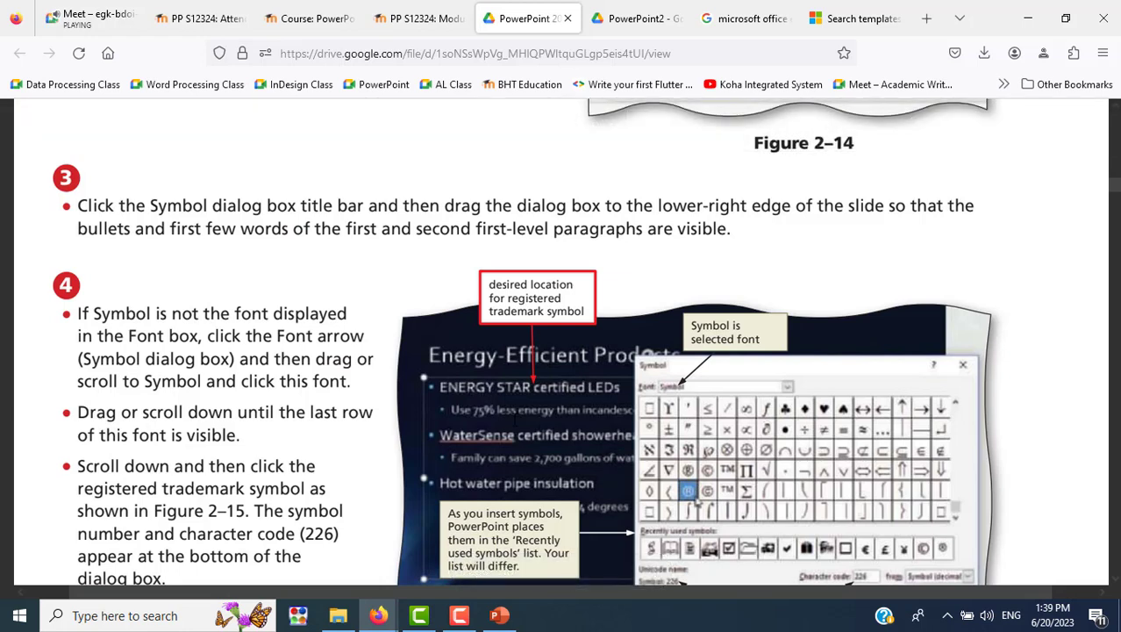
{"action": "scroll", "coordinate": [544, 511], "scroll_direction": "down", "scroll_amount": 2}
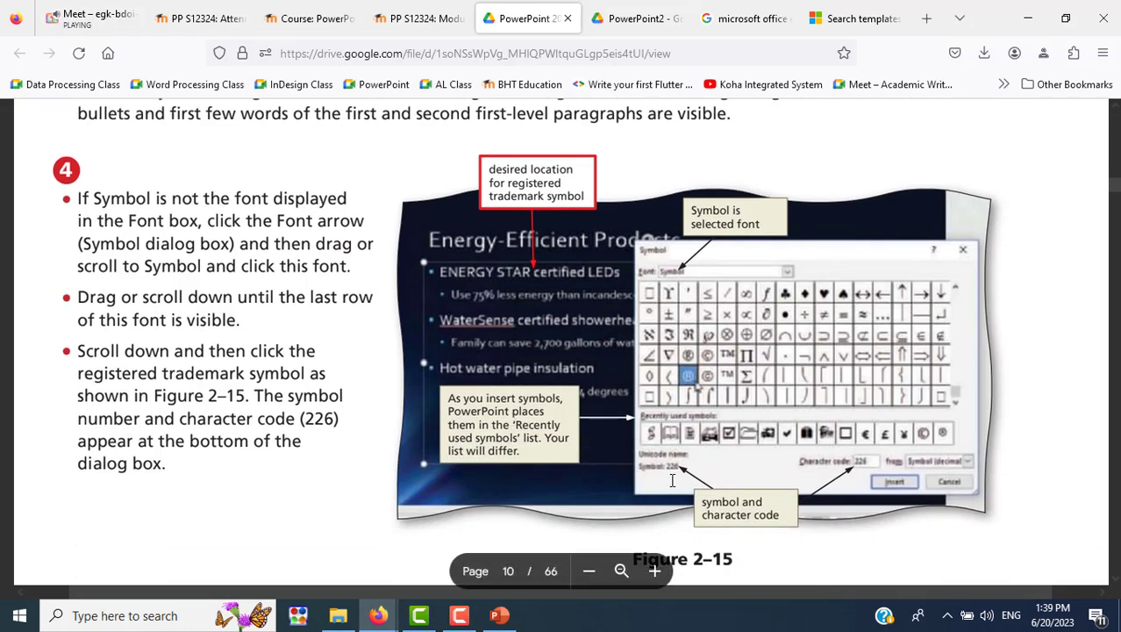
{"action": "key", "text": "alt+Tab"}
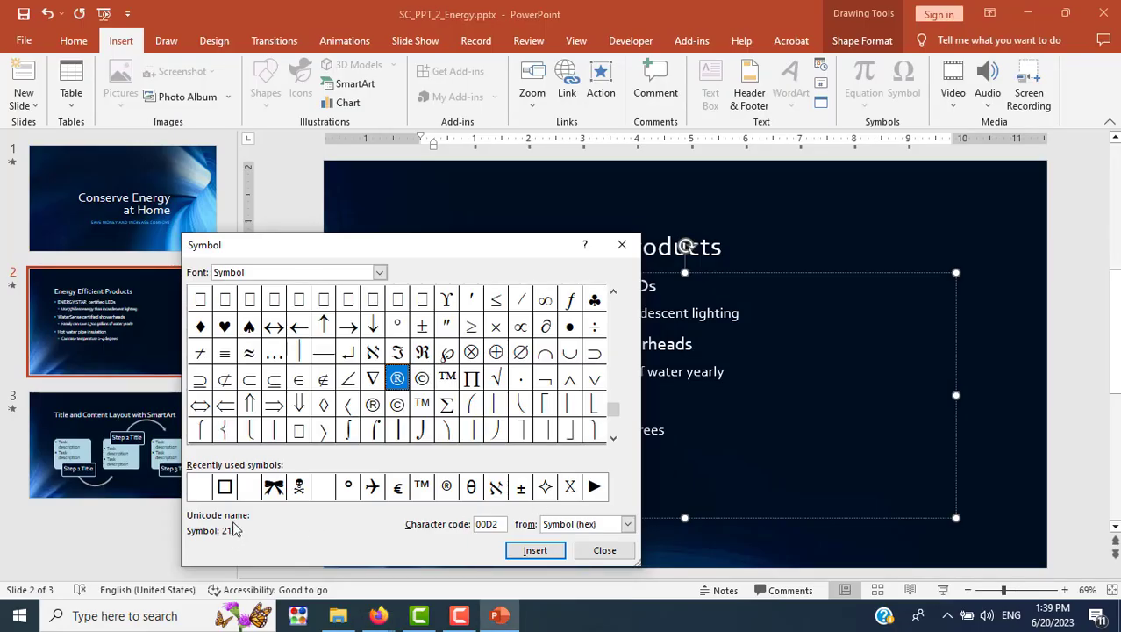
{"action": "left_click", "coordinate": [372, 407]}
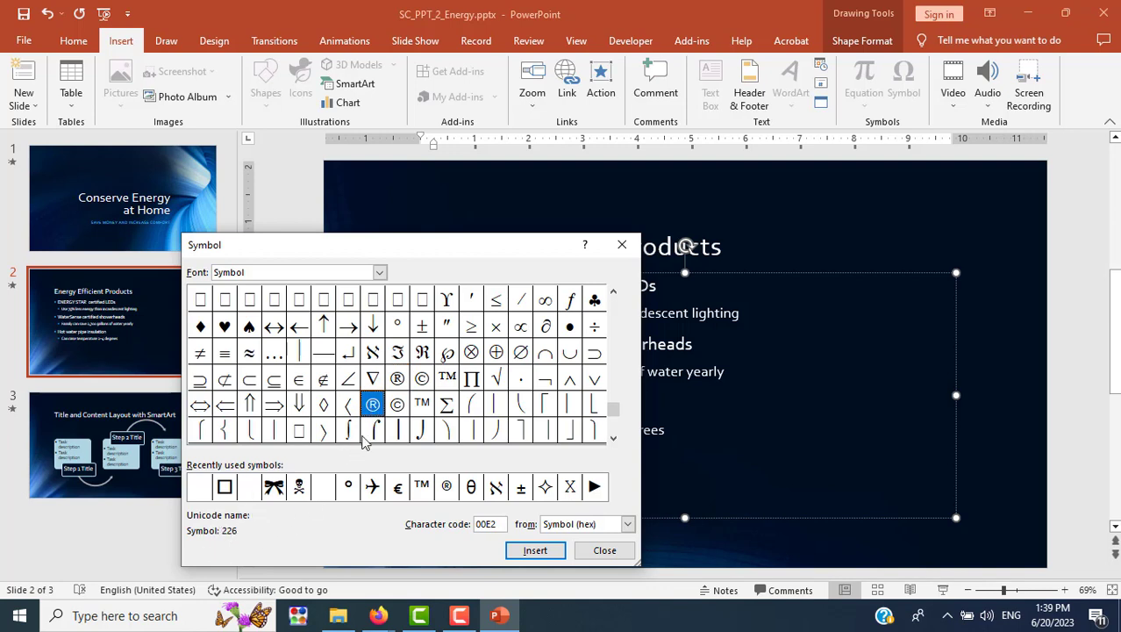
{"action": "left_click", "coordinate": [544, 555]}
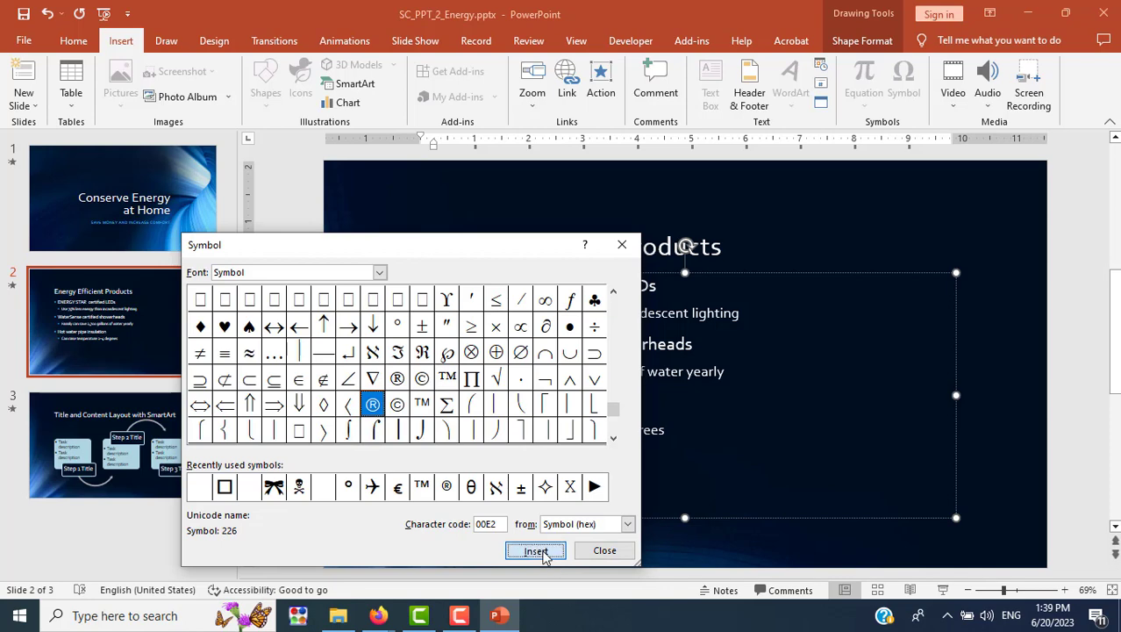
{"action": "left_click", "coordinate": [605, 550]}
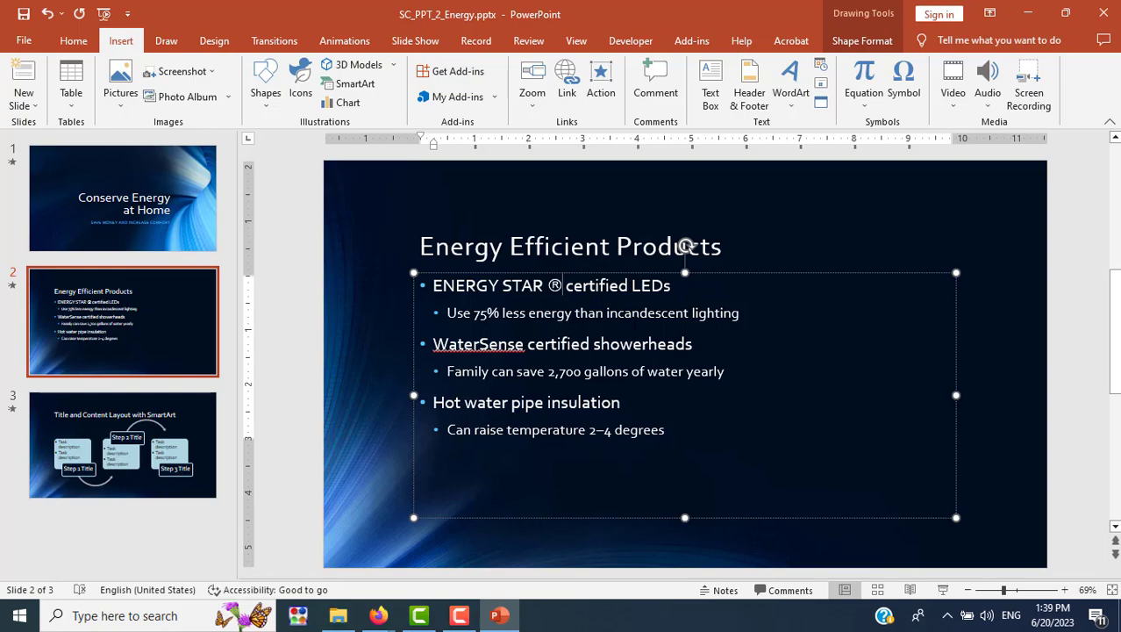
Read the lesson's next step on page 11.
{"action": "key", "text": "alt+Tab"}
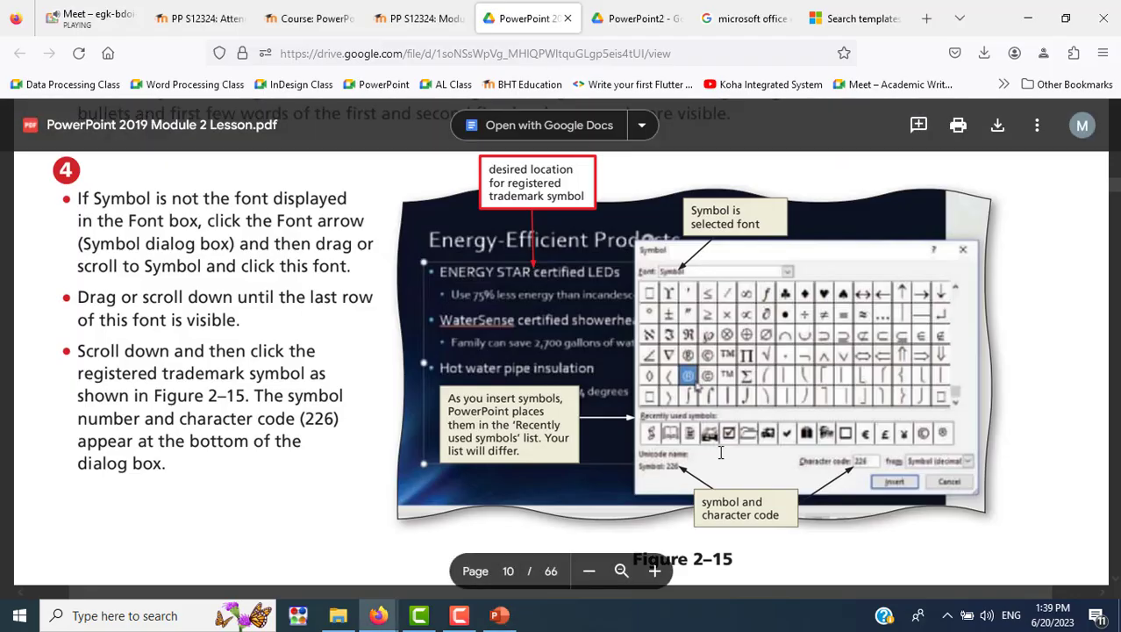
{"action": "scroll", "coordinate": [657, 410], "scroll_direction": "down", "scroll_amount": 2}
{"action": "scroll", "coordinate": [657, 411], "scroll_direction": "down", "scroll_amount": 5}
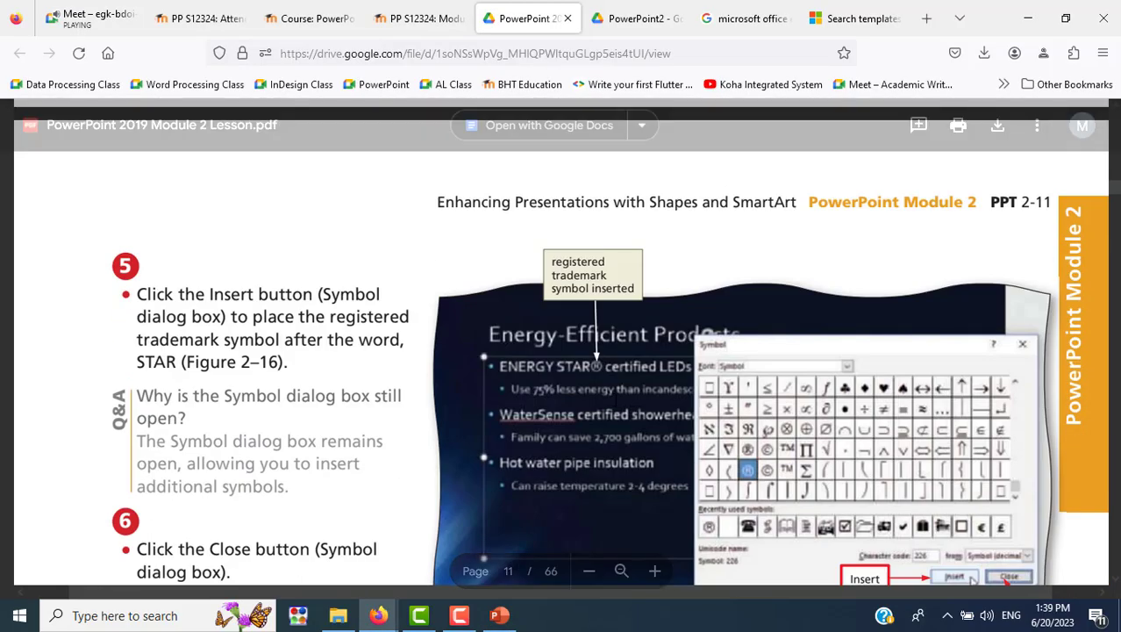
{"action": "scroll", "coordinate": [614, 399], "scroll_direction": "down", "scroll_amount": 3}
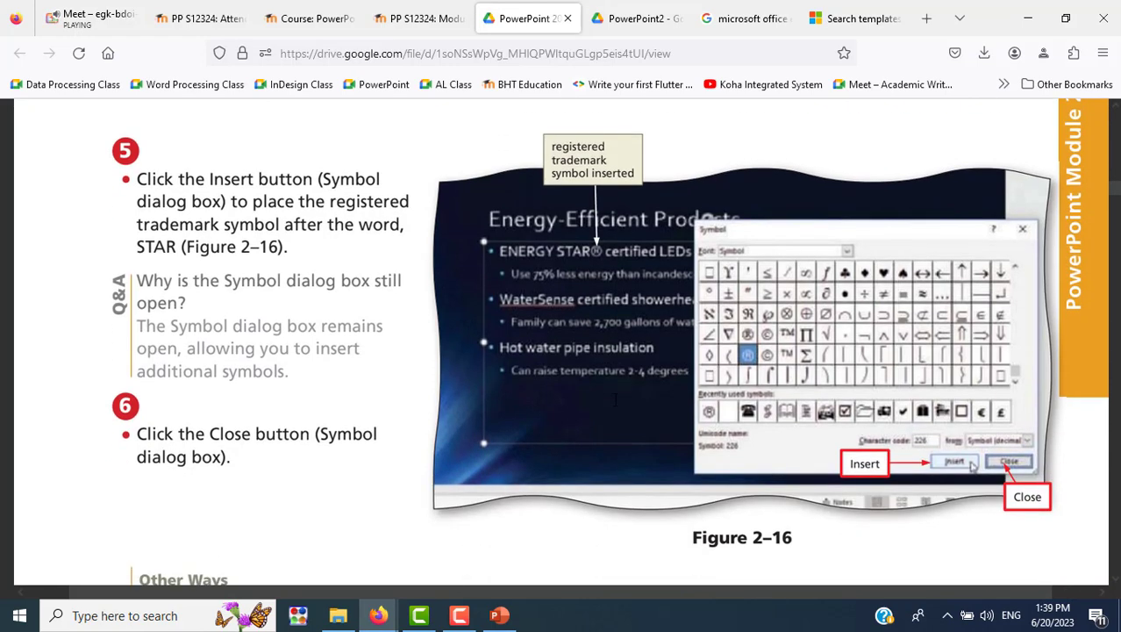
{"action": "key", "text": "alt+Tab"}
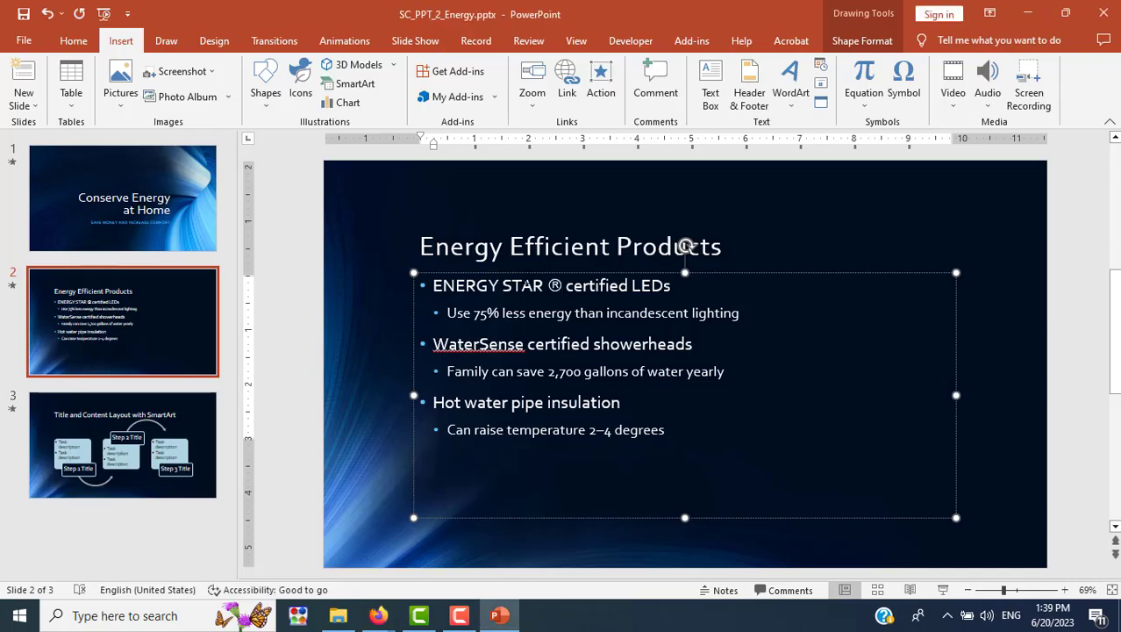
Delete the space so the first bullet reads 'ENERGY STAR® certified LEDs'.
{"action": "key", "text": "ctrl+shift+Left"}
{"action": "key", "text": "ctrl+shift+Left"}
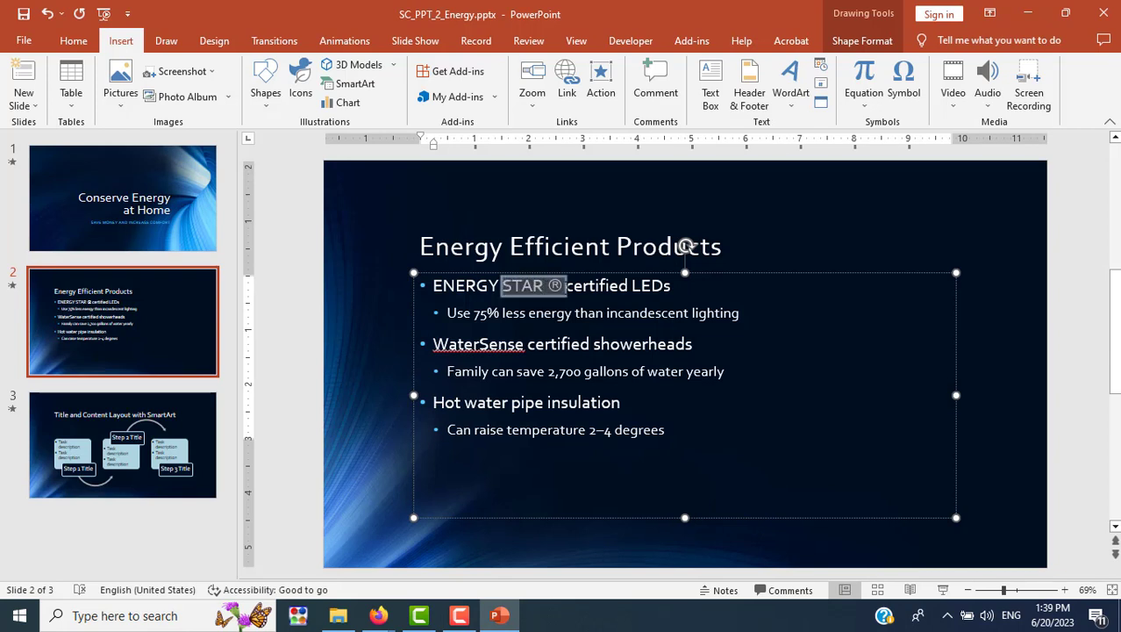
{"action": "left_click_drag", "start_coordinate": [544, 286], "coordinate": [500, 286]}
{"action": "left_click", "coordinate": [544, 286]}
{"action": "key", "text": "Delete"}
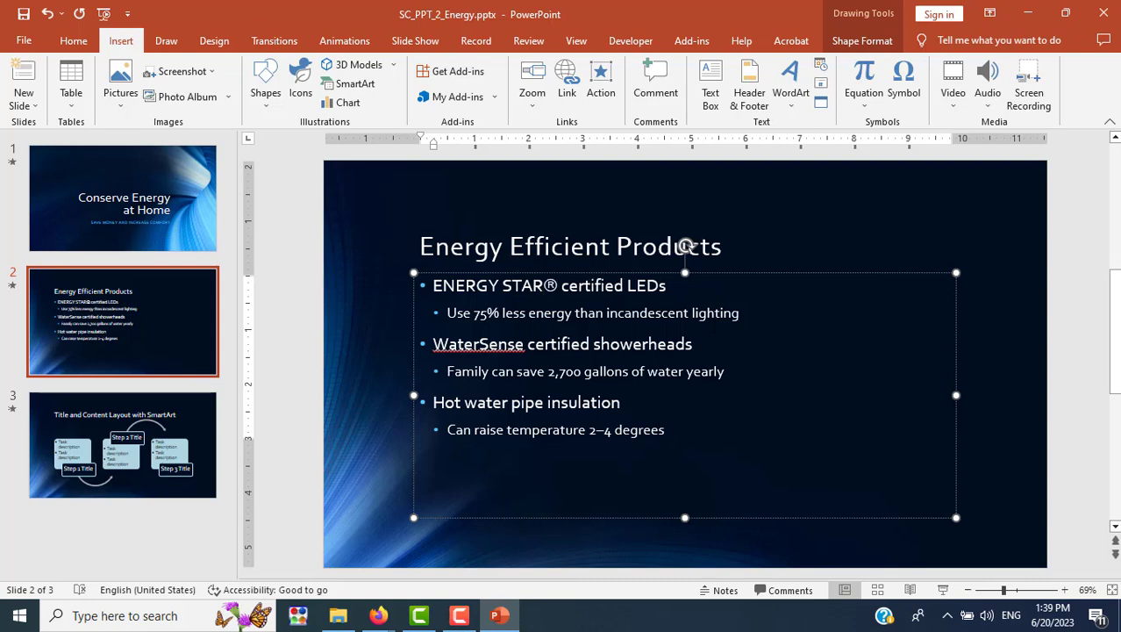
{"action": "key", "text": "alt+Tab"}
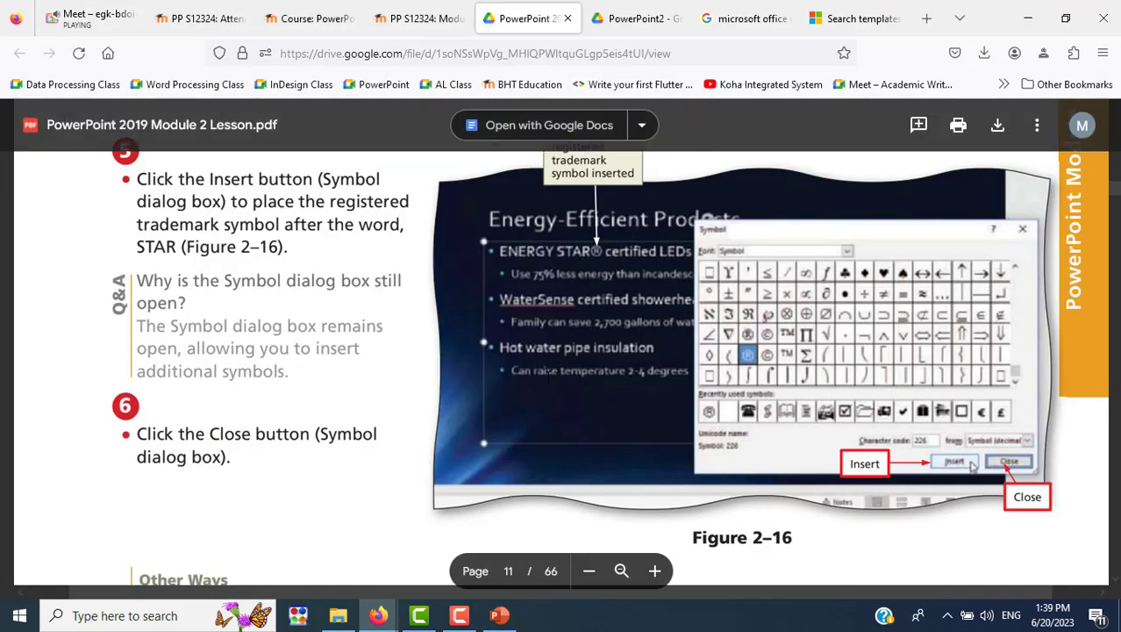
Review the lesson figure for adding ® after WaterSense.
{"action": "scroll", "coordinate": [546, 378], "scroll_direction": "down", "scroll_amount": 10}
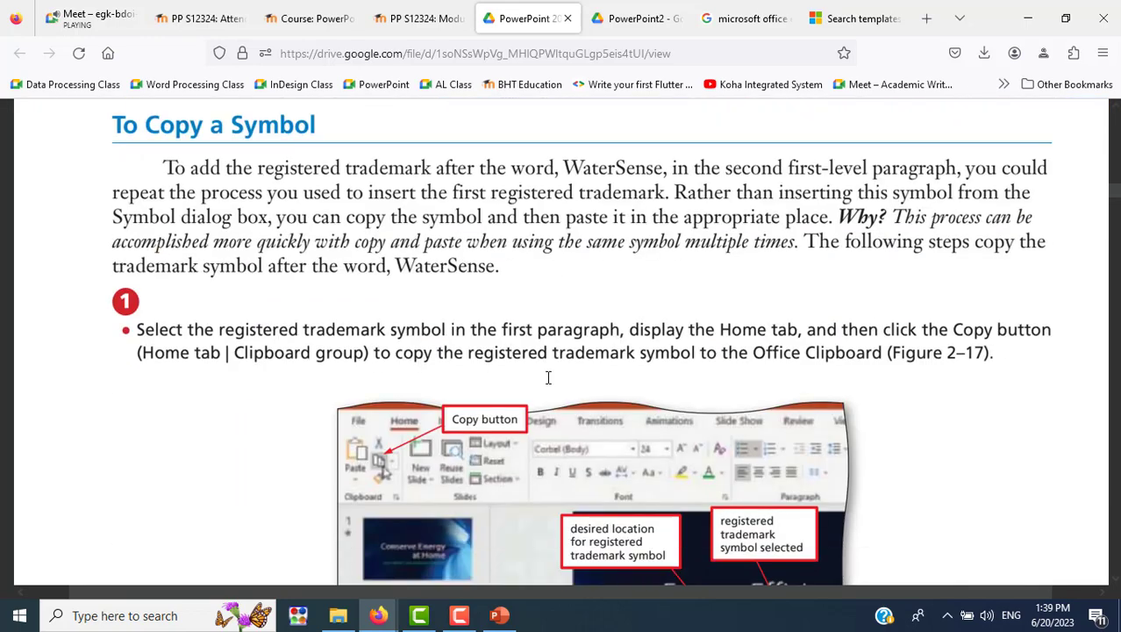
{"action": "scroll", "coordinate": [629, 358], "scroll_direction": "down", "scroll_amount": 3}
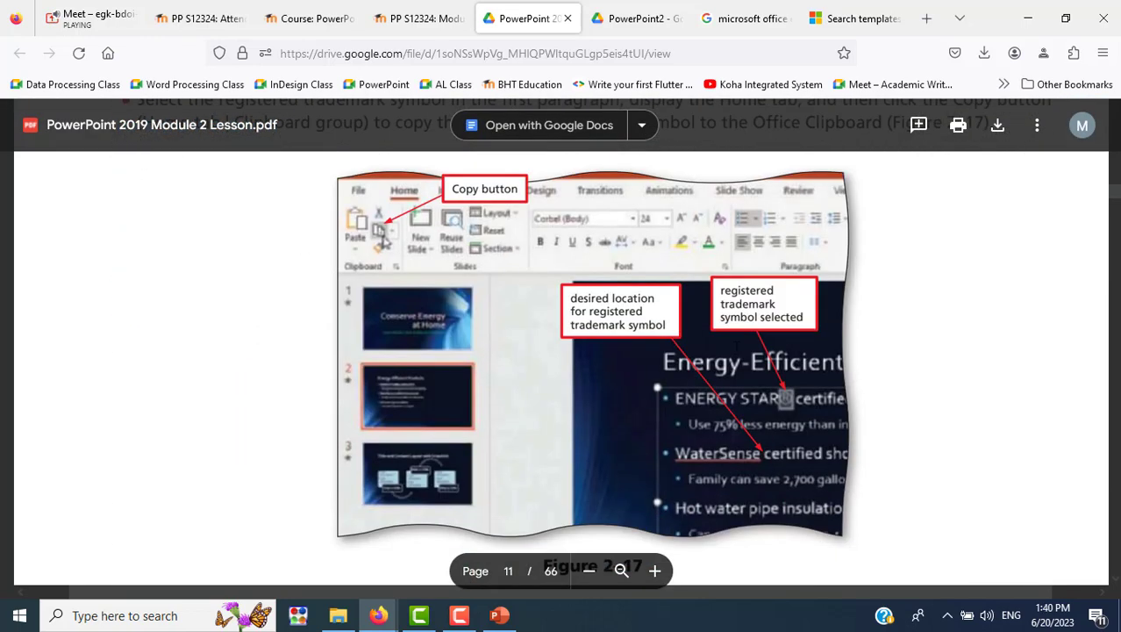
{"action": "scroll", "coordinate": [421, 358], "scroll_direction": "up", "scroll_amount": 5}
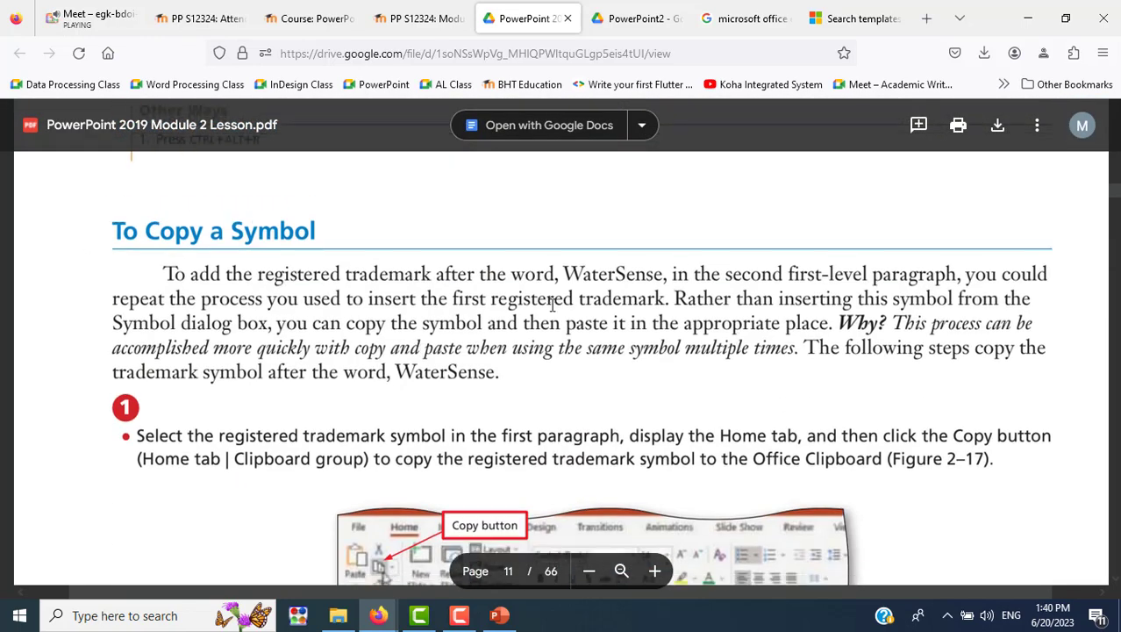
{"action": "scroll", "coordinate": [552, 305], "scroll_direction": "down", "scroll_amount": 3}
{"action": "scroll", "coordinate": [551, 305], "scroll_direction": "down", "scroll_amount": 3}
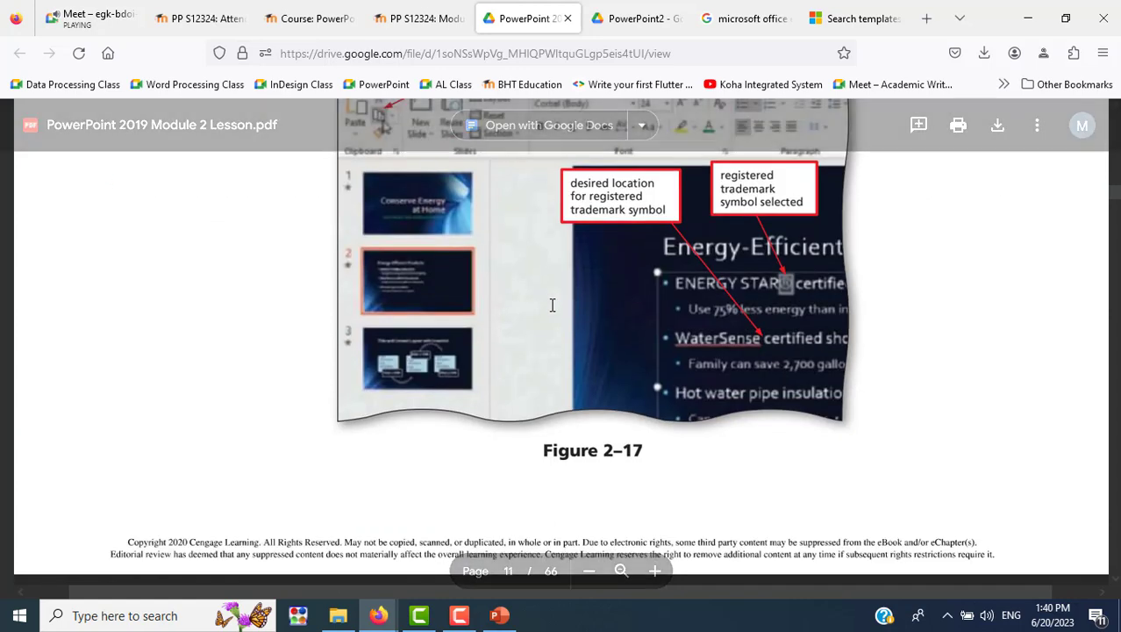
{"action": "key", "text": "alt+Tab"}
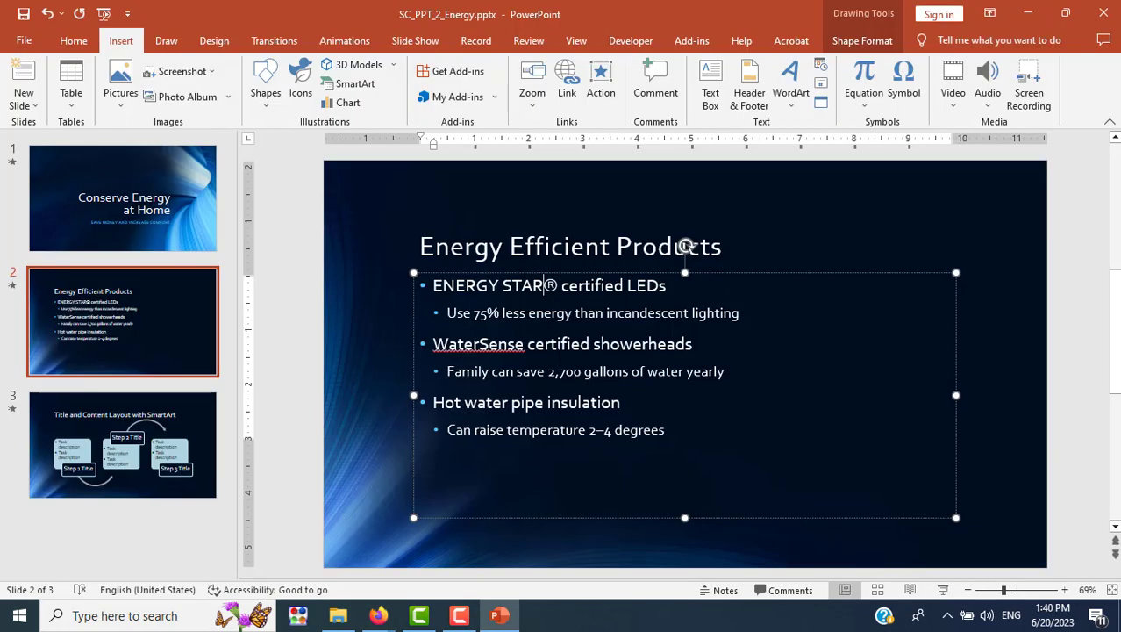
{"action": "key", "text": "alt+Tab"}
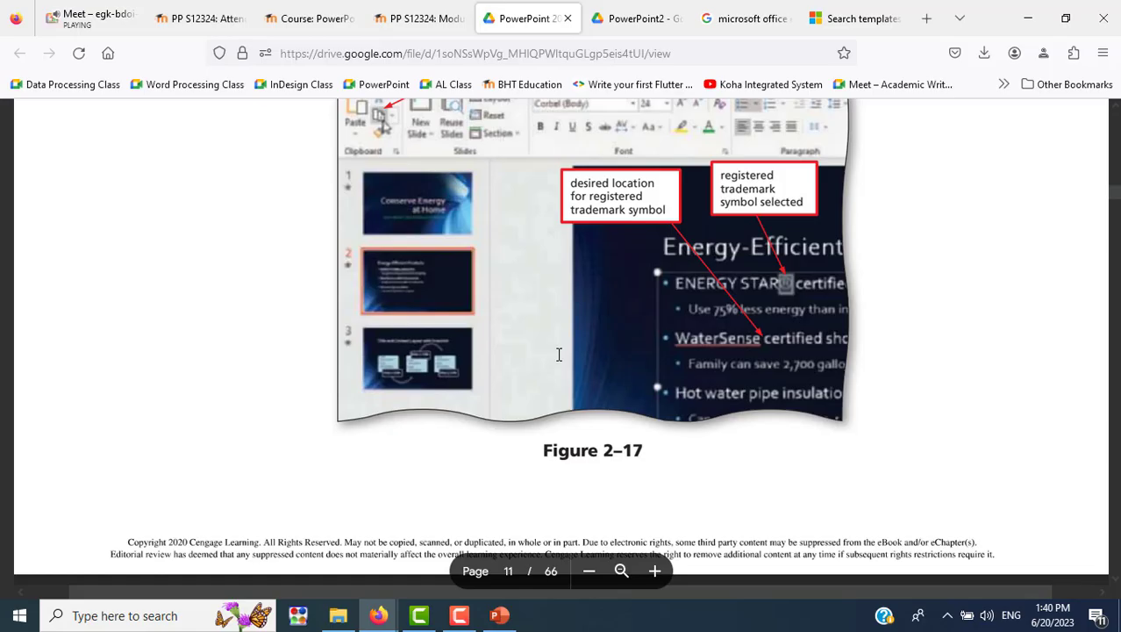
{"action": "key", "text": "alt+Tab"}
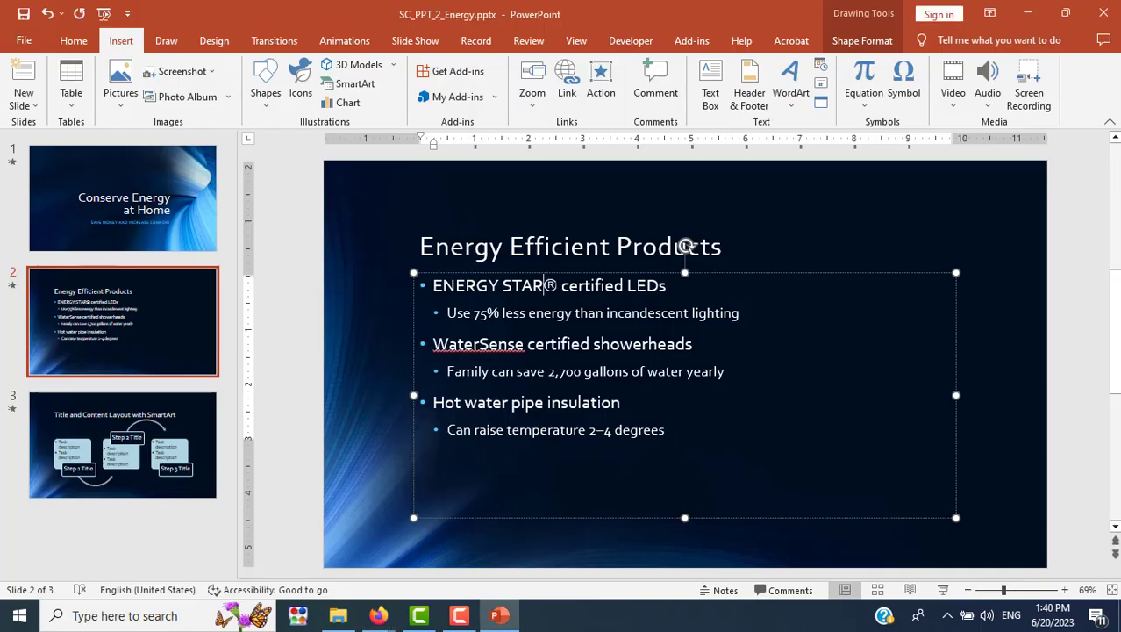
Copy the ® from ENERGY STAR and paste it after WaterSense, removing the extra space.
{"action": "key", "text": "shift+Right"}
{"action": "key", "text": "ctrl+c"}
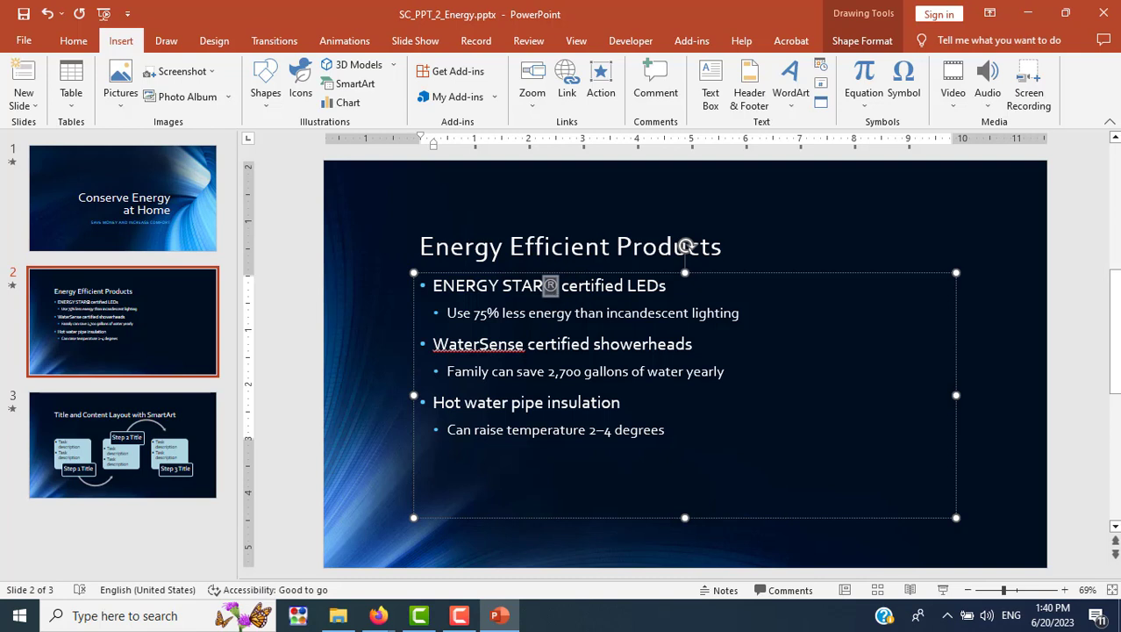
{"action": "left_click", "coordinate": [525, 344]}
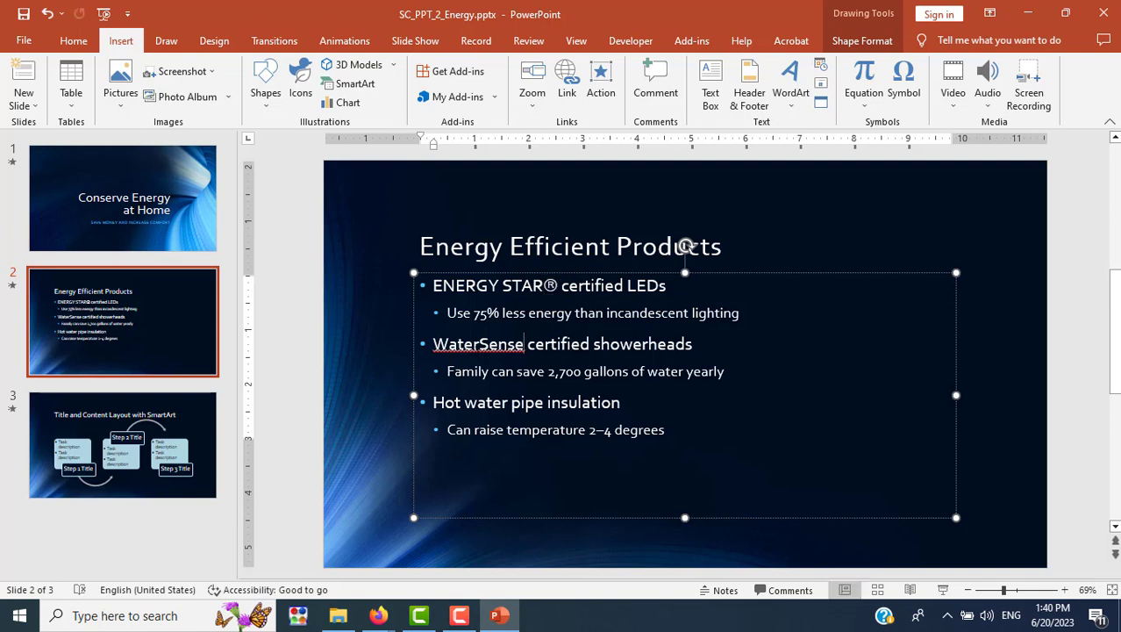
{"action": "key", "text": "ctrl+v"}
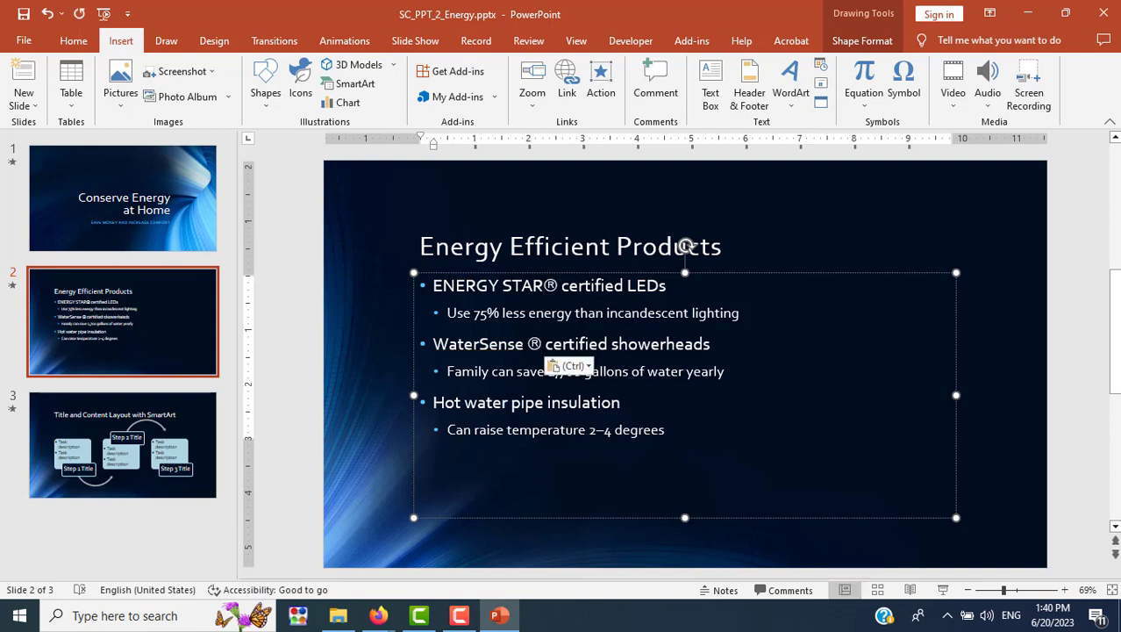
{"action": "left_click", "coordinate": [528, 344]}
{"action": "key", "text": "Delete"}
{"action": "key", "text": "alt+Tab"}
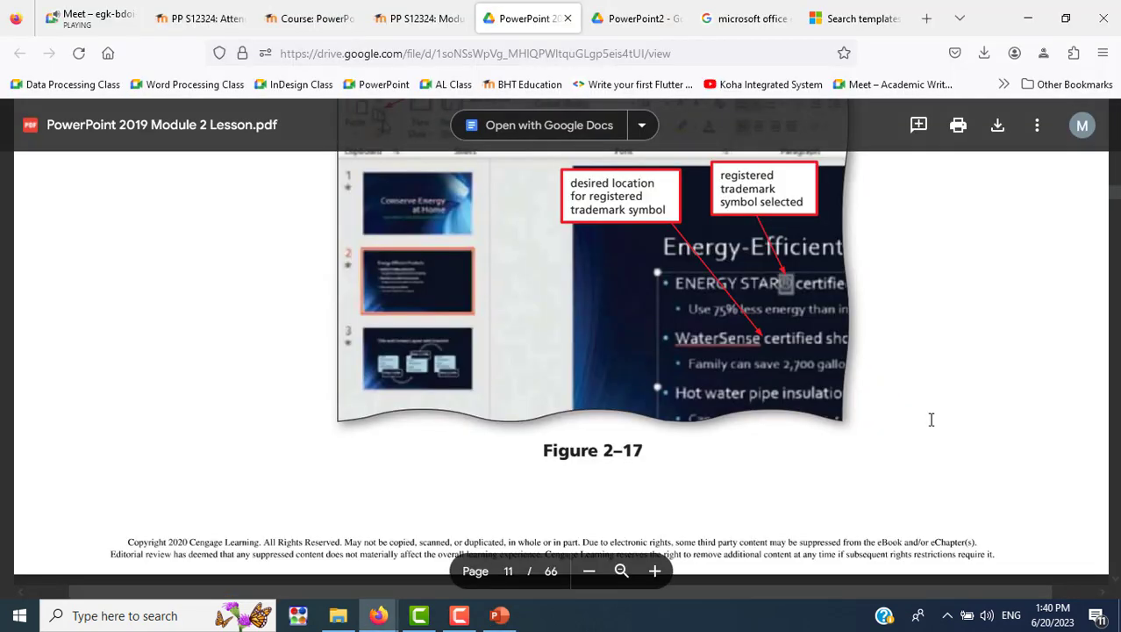
Scroll the lesson past Figure 2–18 to the 'To Add a Hyperlink to a Paragraph' section.
{"action": "scroll", "coordinate": [932, 419], "scroll_direction": "down", "scroll_amount": 3}
{"action": "scroll", "coordinate": [932, 419], "scroll_direction": "down", "scroll_amount": 5}
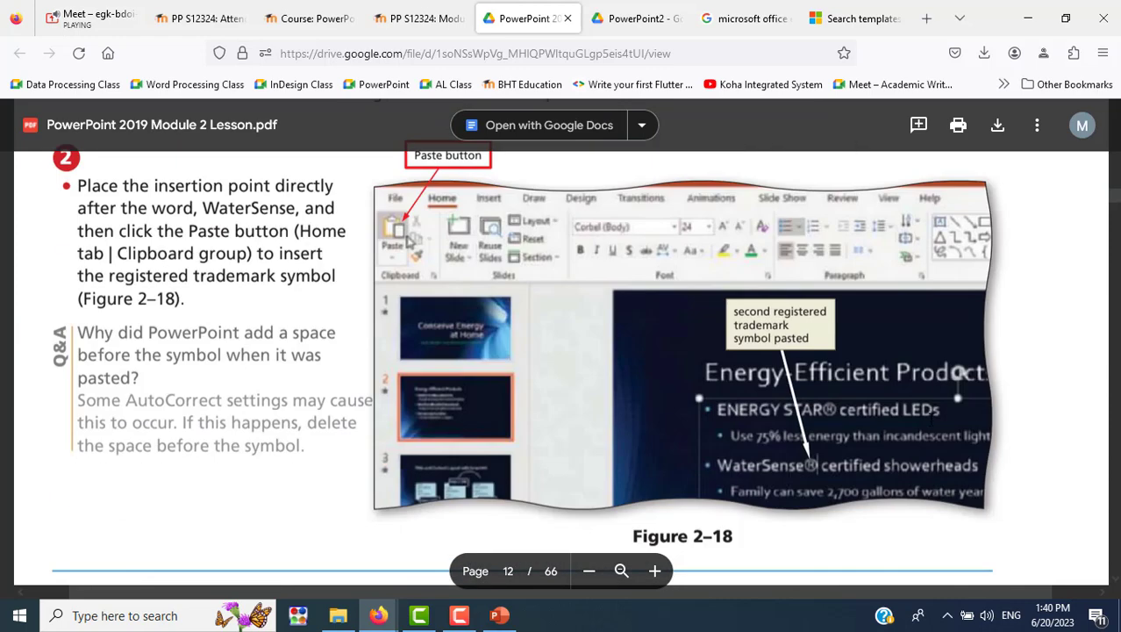
{"action": "scroll", "coordinate": [932, 419], "scroll_direction": "down", "scroll_amount": 1}
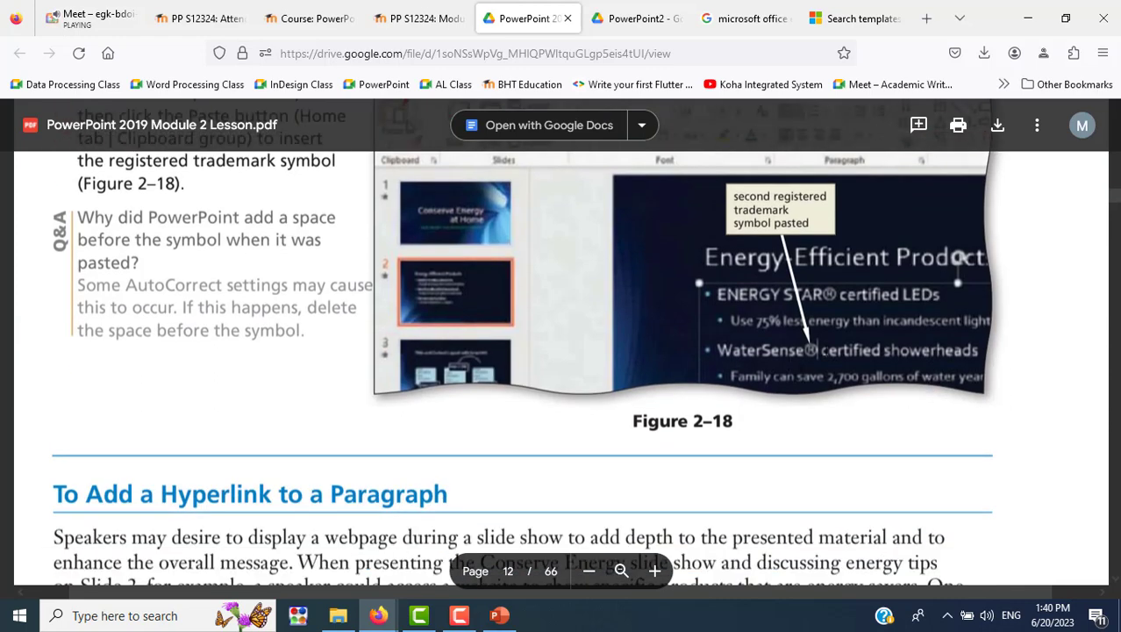
{"action": "scroll", "coordinate": [795, 355], "scroll_direction": "up", "scroll_amount": 1}
{"action": "scroll", "coordinate": [830, 407], "scroll_direction": "up", "scroll_amount": 2}
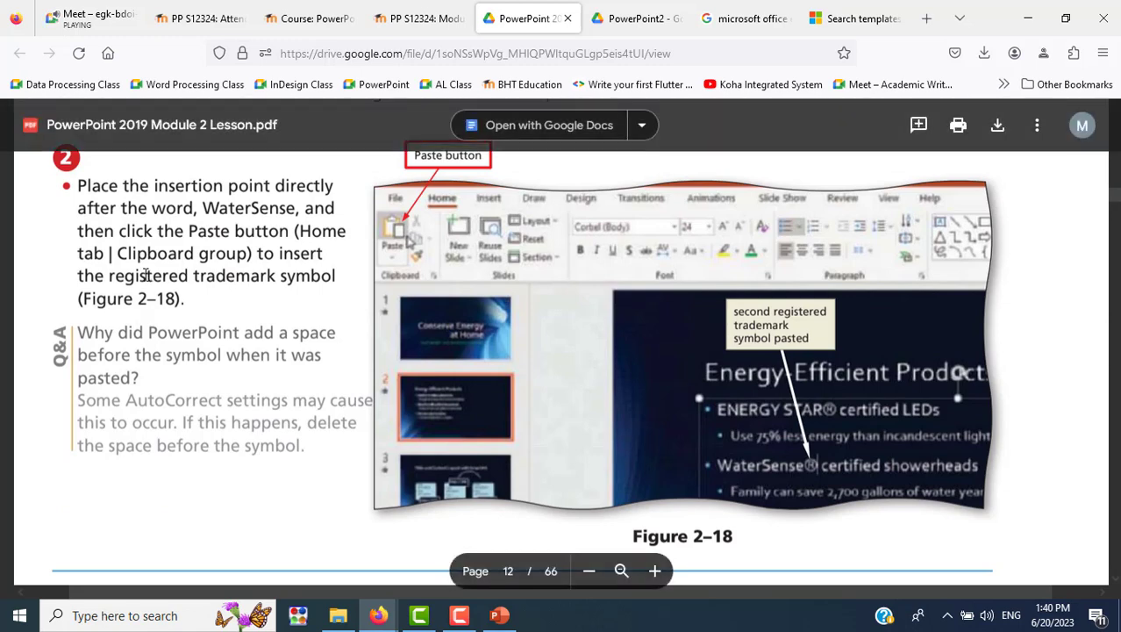
{"action": "left_click_drag", "start_coordinate": [107, 275], "coordinate": [241, 277]}
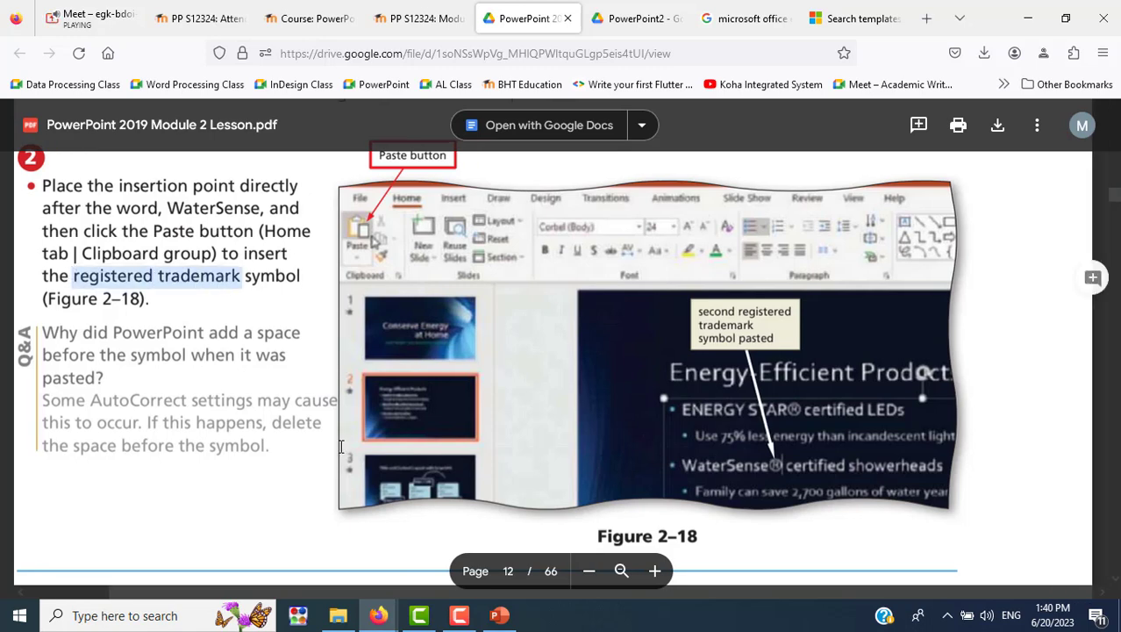
{"action": "scroll", "coordinate": [263, 437], "scroll_direction": "down", "scroll_amount": 5}
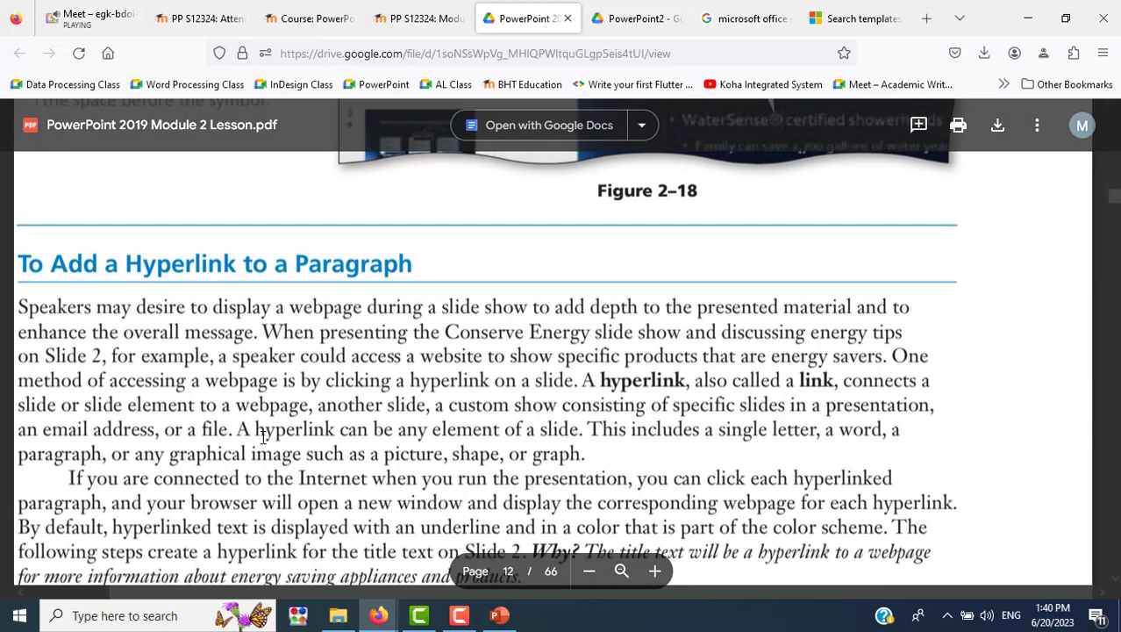
{"action": "scroll", "coordinate": [630, 519], "scroll_direction": "down", "scroll_amount": 2}
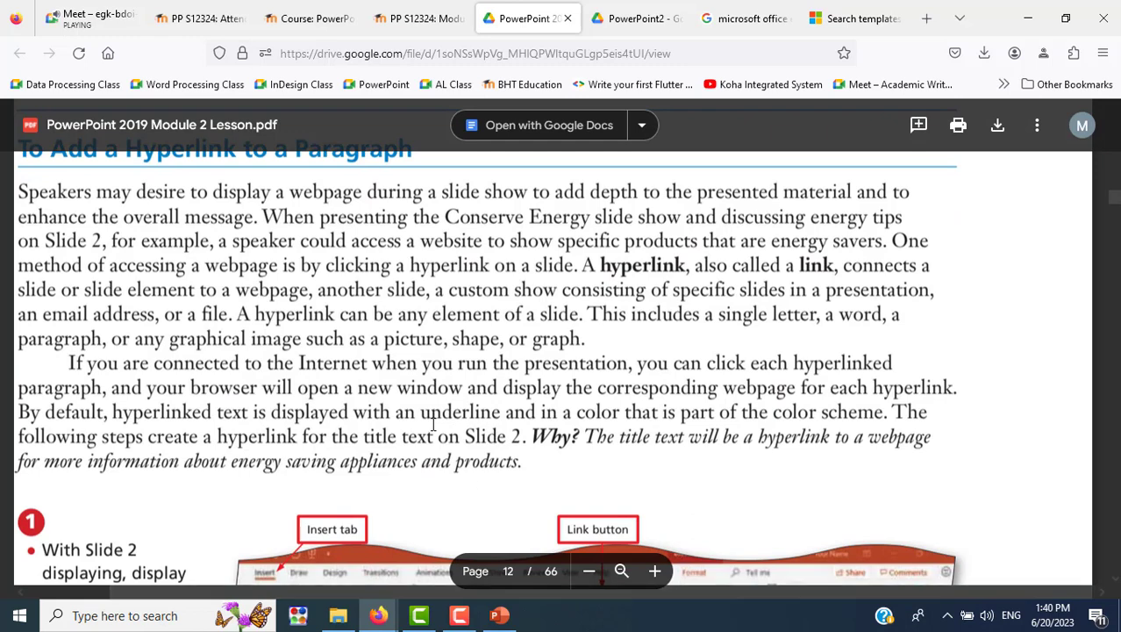
{"action": "scroll", "coordinate": [433, 424], "scroll_direction": "up", "scroll_amount": 1}
{"action": "scroll", "coordinate": [432, 425], "scroll_direction": "up", "scroll_amount": 1}
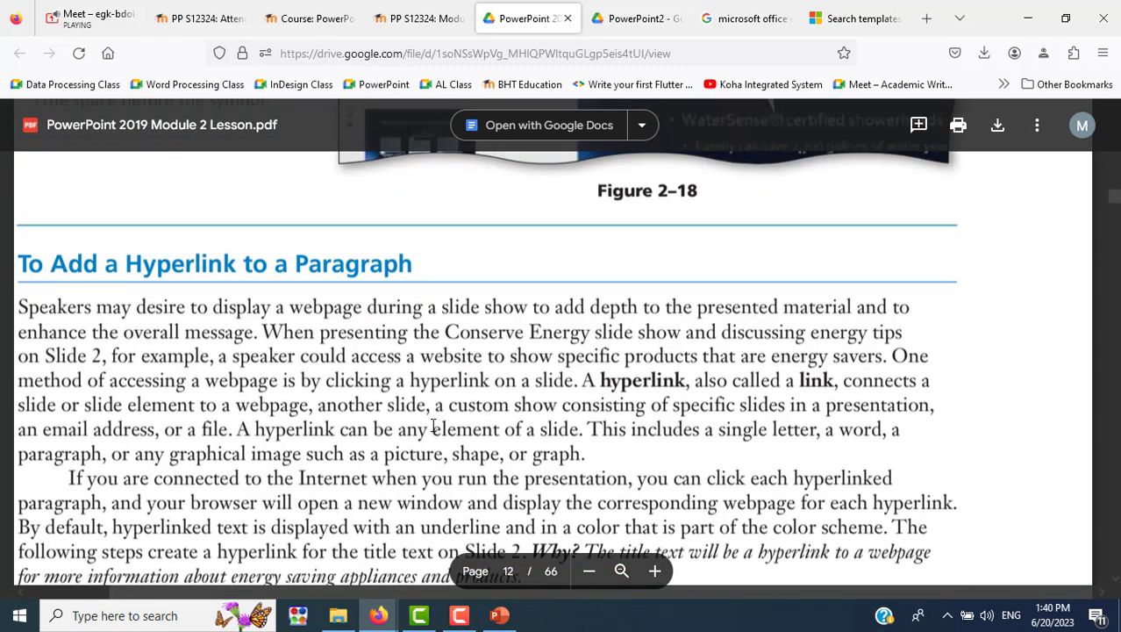
{"action": "left_click", "coordinate": [652, 19]}
{"action": "left_click", "coordinate": [723, 25]}
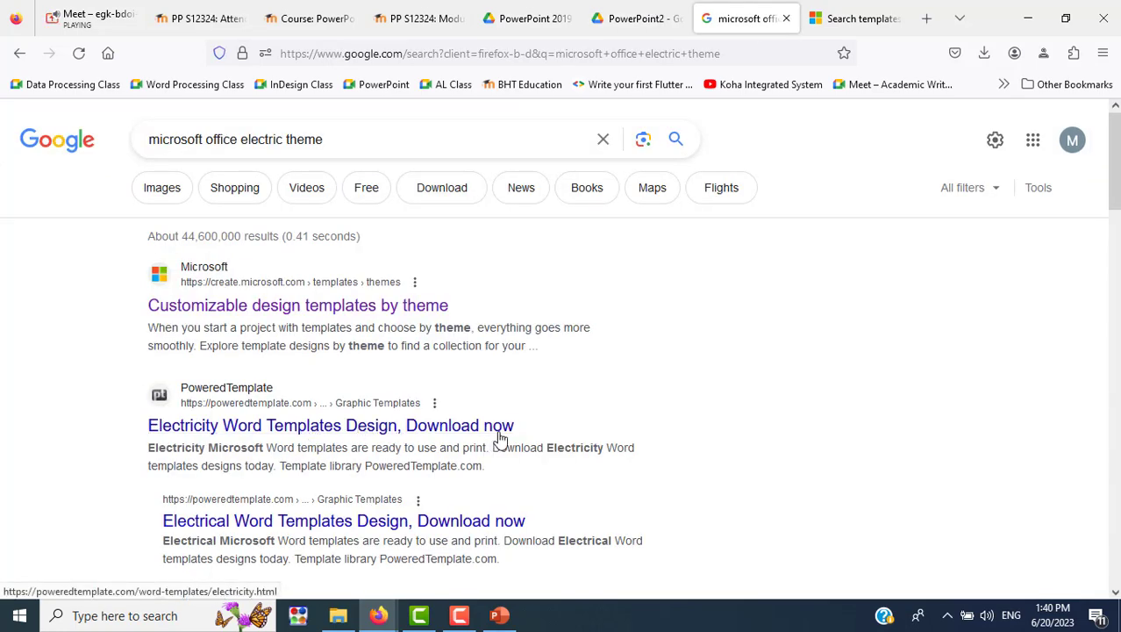
{"action": "scroll", "coordinate": [520, 412], "scroll_direction": "down", "scroll_amount": 2}
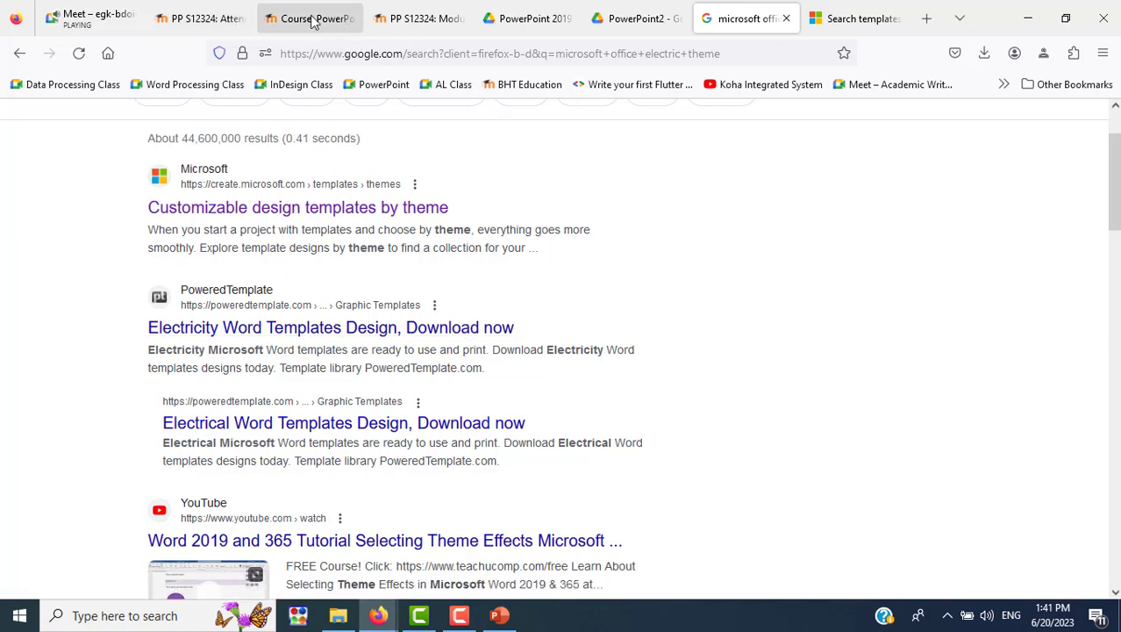
{"action": "left_click", "coordinate": [312, 19]}
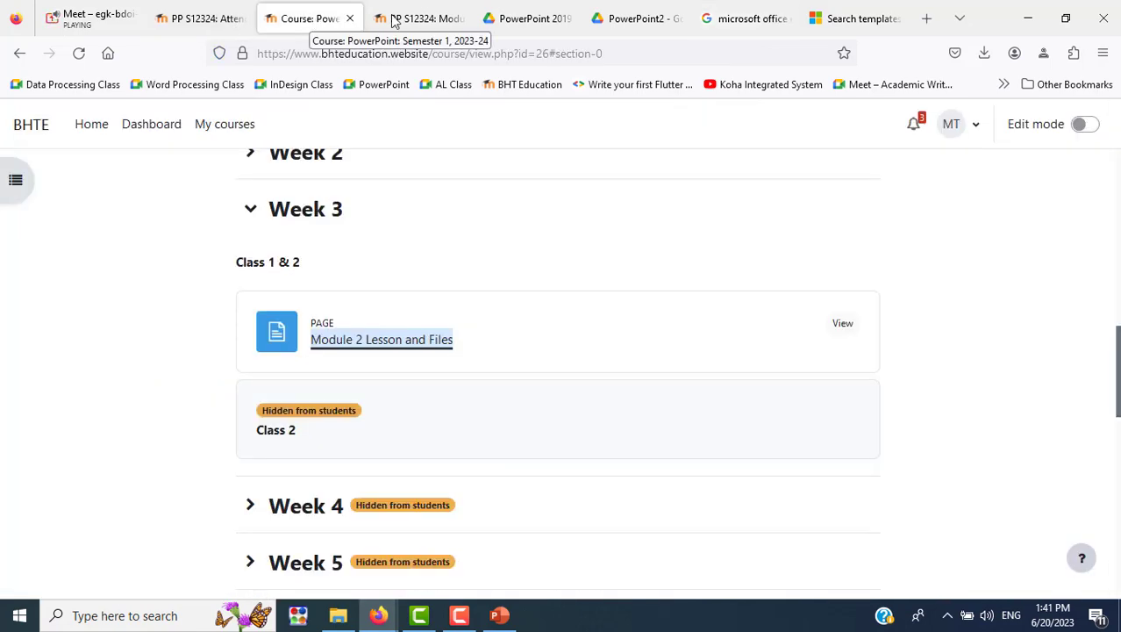
{"action": "left_click", "coordinate": [644, 19]}
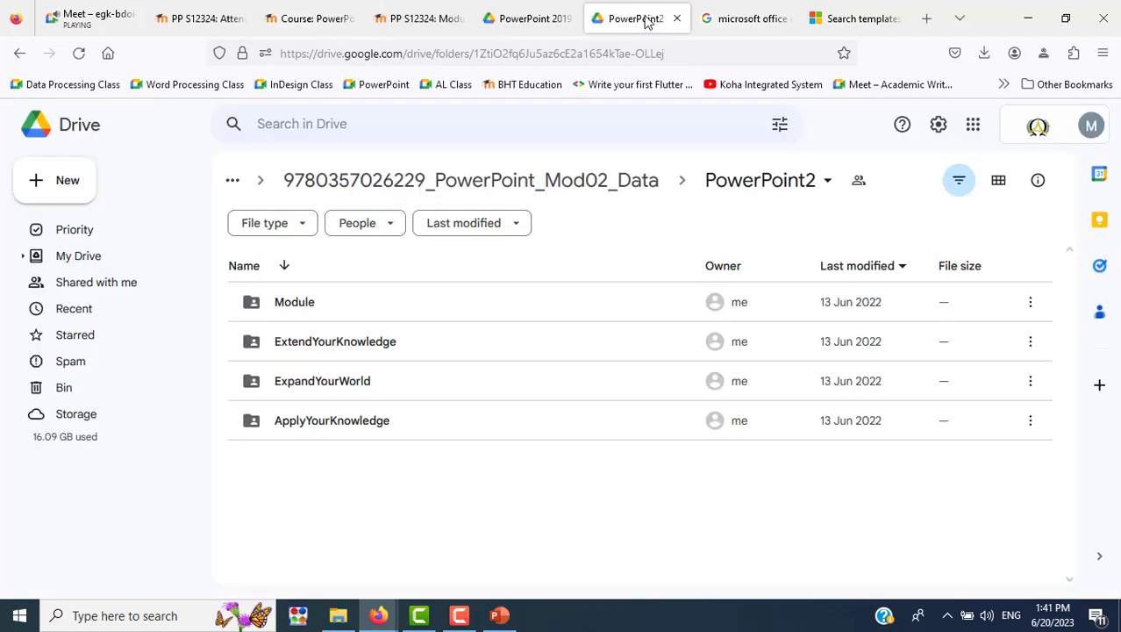
{"action": "left_click", "coordinate": [533, 19]}
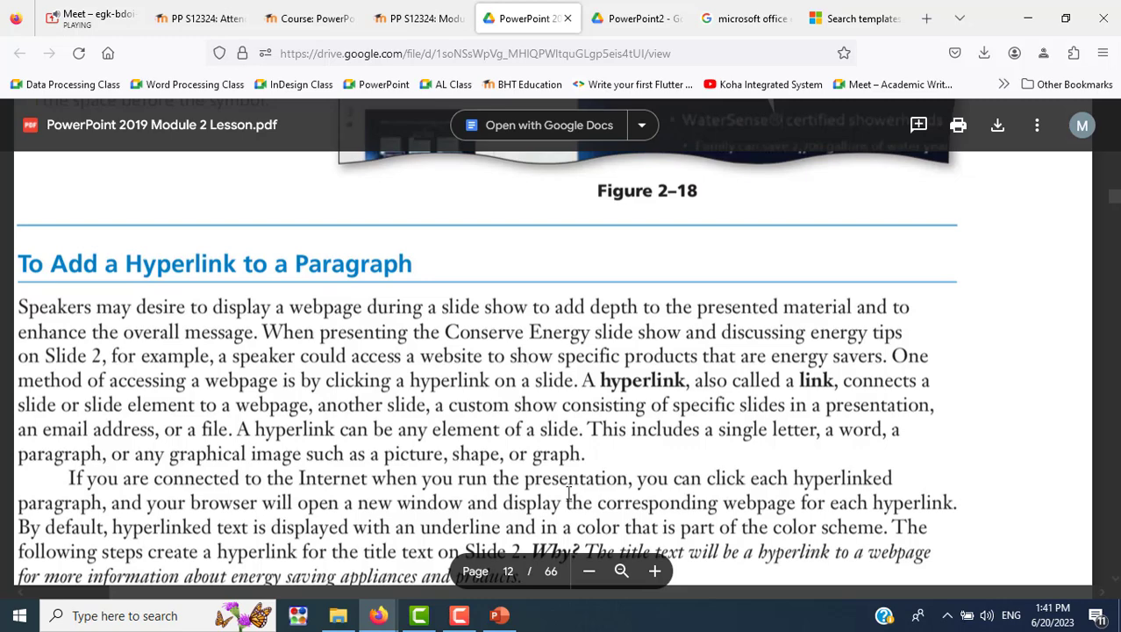
Scroll the lesson to Figure 2–19 on hyperlinking title text.
{"action": "scroll", "coordinate": [519, 480], "scroll_direction": "down", "scroll_amount": 1}
{"action": "scroll", "coordinate": [520, 480], "scroll_direction": "down", "scroll_amount": 4}
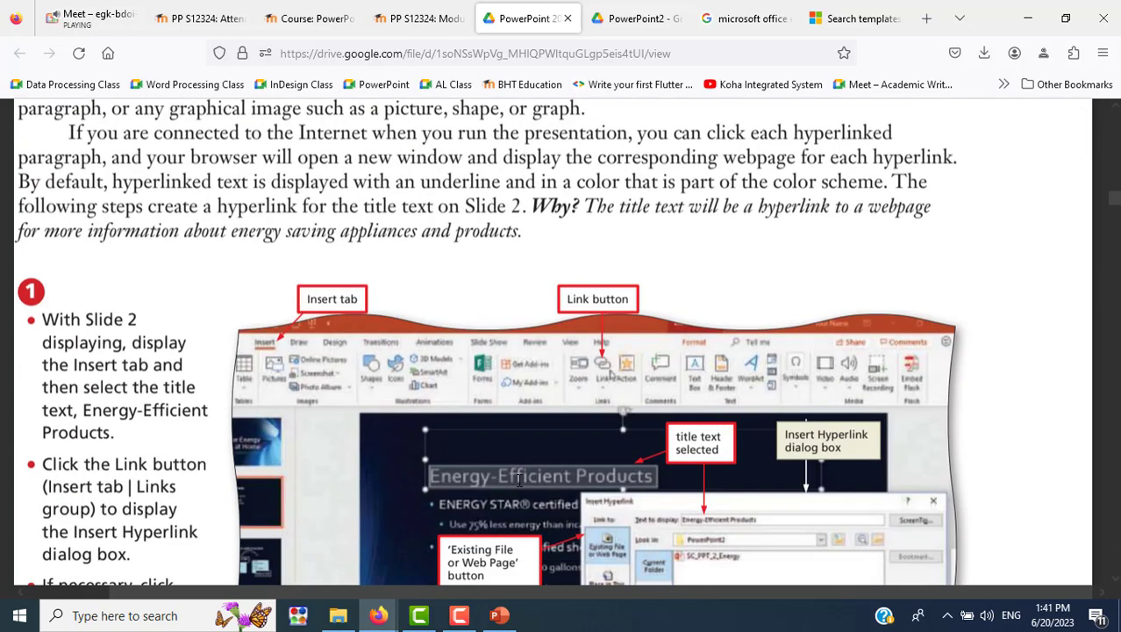
{"action": "scroll", "coordinate": [610, 256], "scroll_direction": "down", "scroll_amount": 2}
{"action": "scroll", "coordinate": [610, 256], "scroll_direction": "up", "scroll_amount": 2}
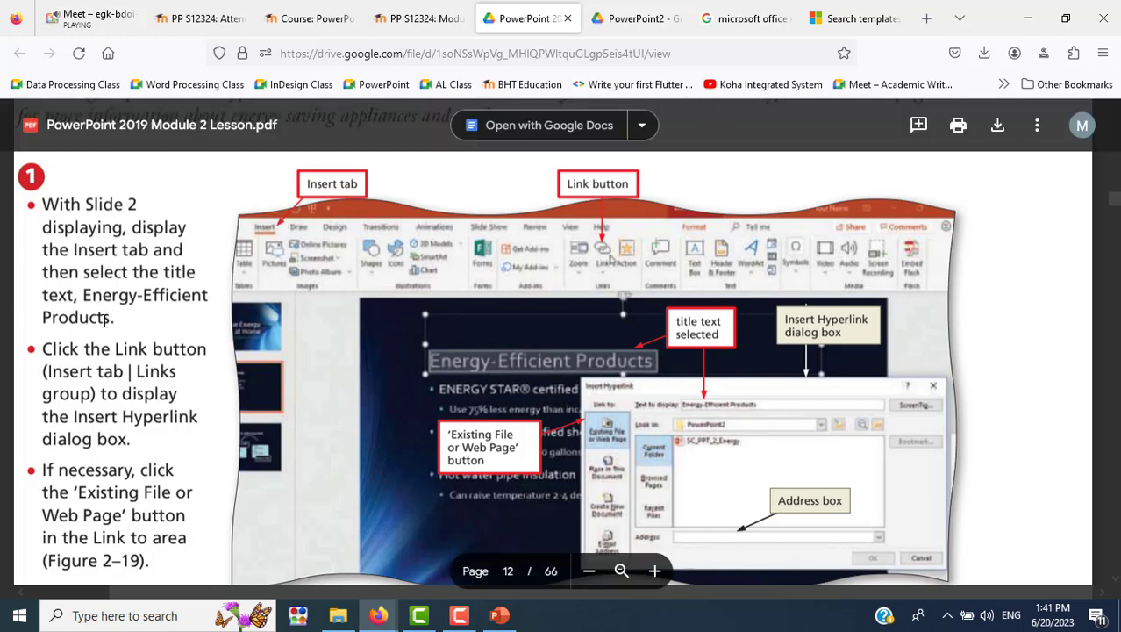
Select the slide 2 title text, then read further in the lesson.
{"action": "key", "text": "alt+Tab"}
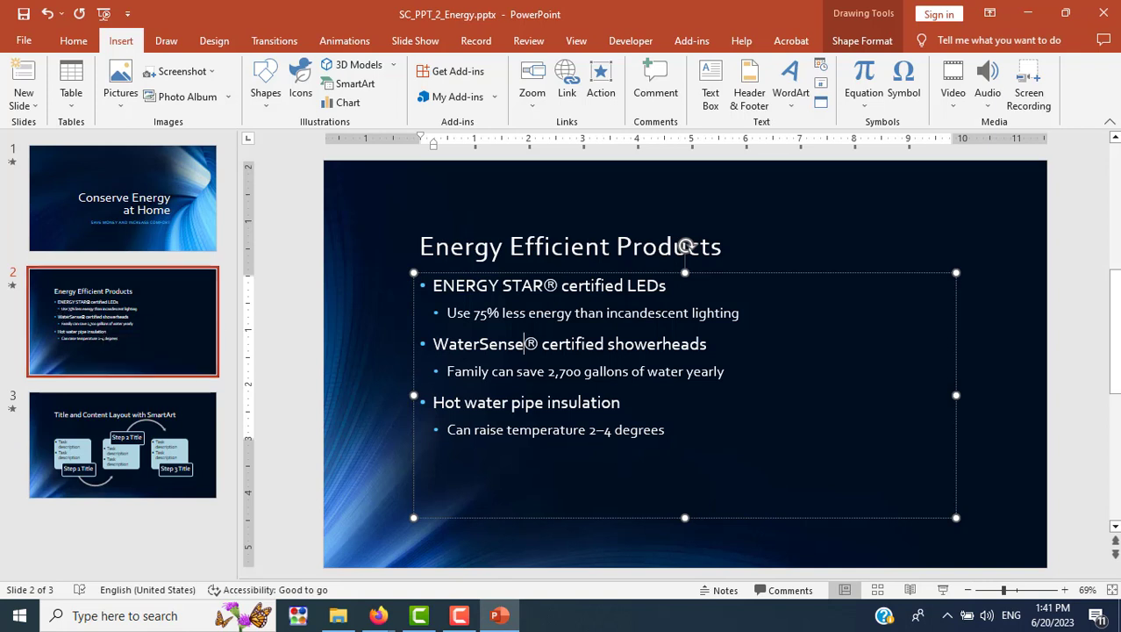
{"action": "left_click_drag", "start_coordinate": [419, 248], "coordinate": [691, 252]}
{"action": "key", "text": "alt+Tab"}
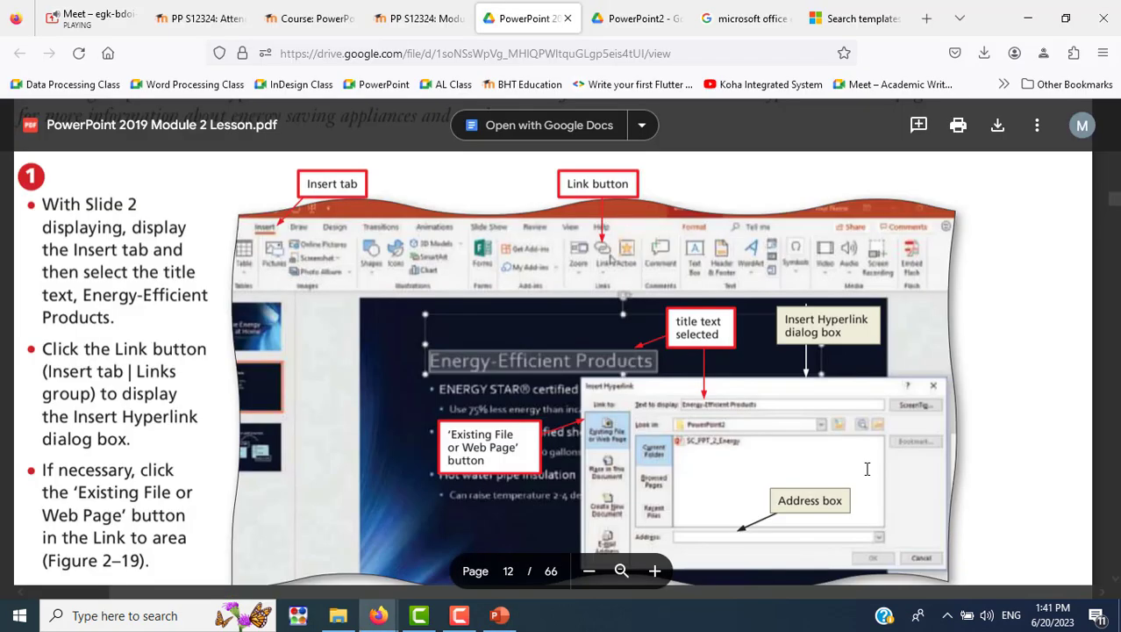
{"action": "scroll", "coordinate": [397, 498], "scroll_direction": "down", "scroll_amount": 2}
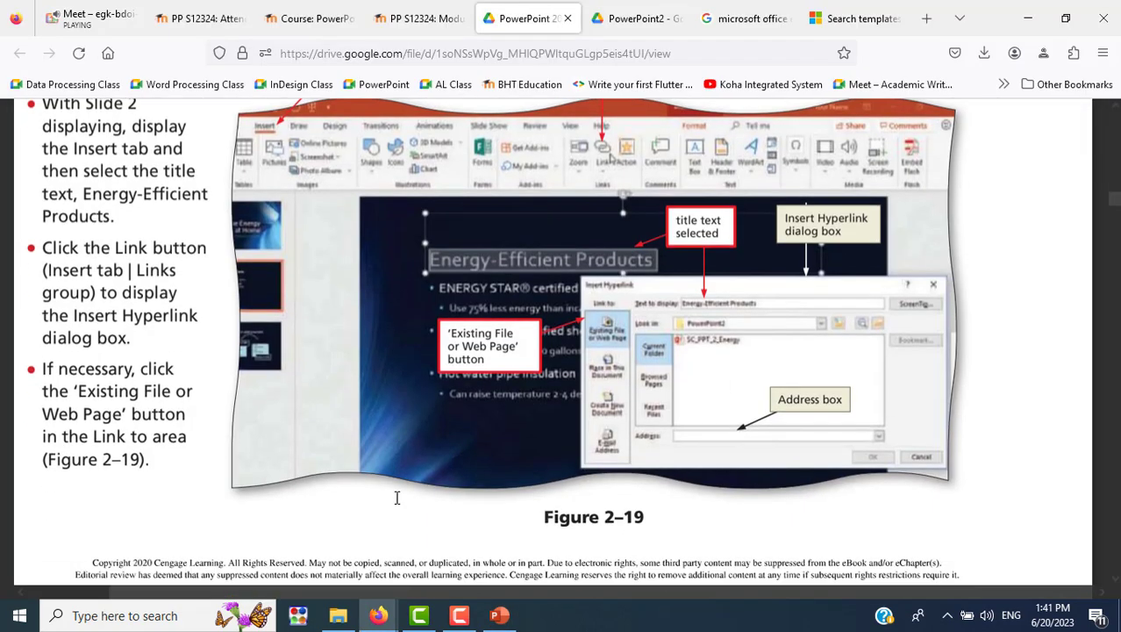
{"action": "scroll", "coordinate": [396, 498], "scroll_direction": "down", "scroll_amount": 2}
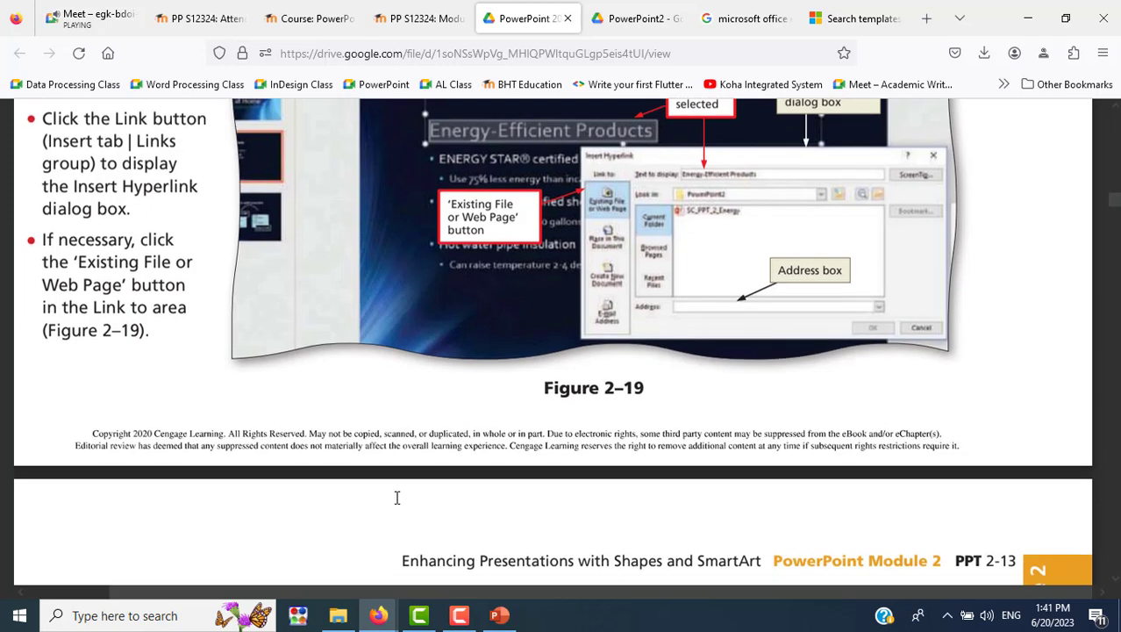
{"action": "key", "text": "alt+Tab"}
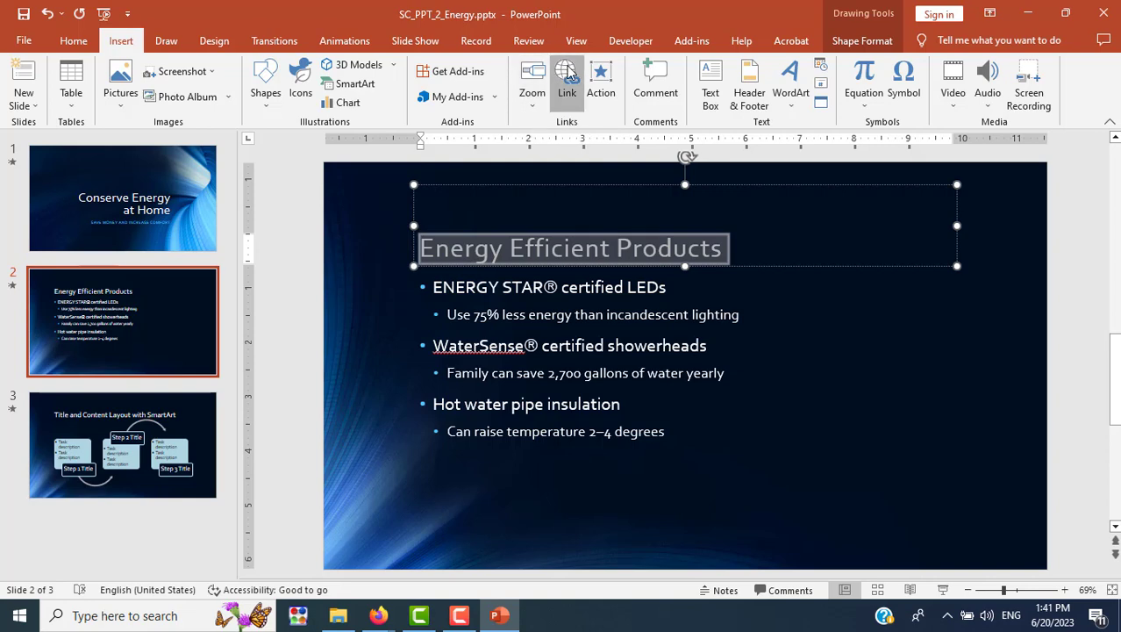
Open the Insert Hyperlink dialog for the selected slide 2 title.
{"action": "left_click", "coordinate": [567, 79]}
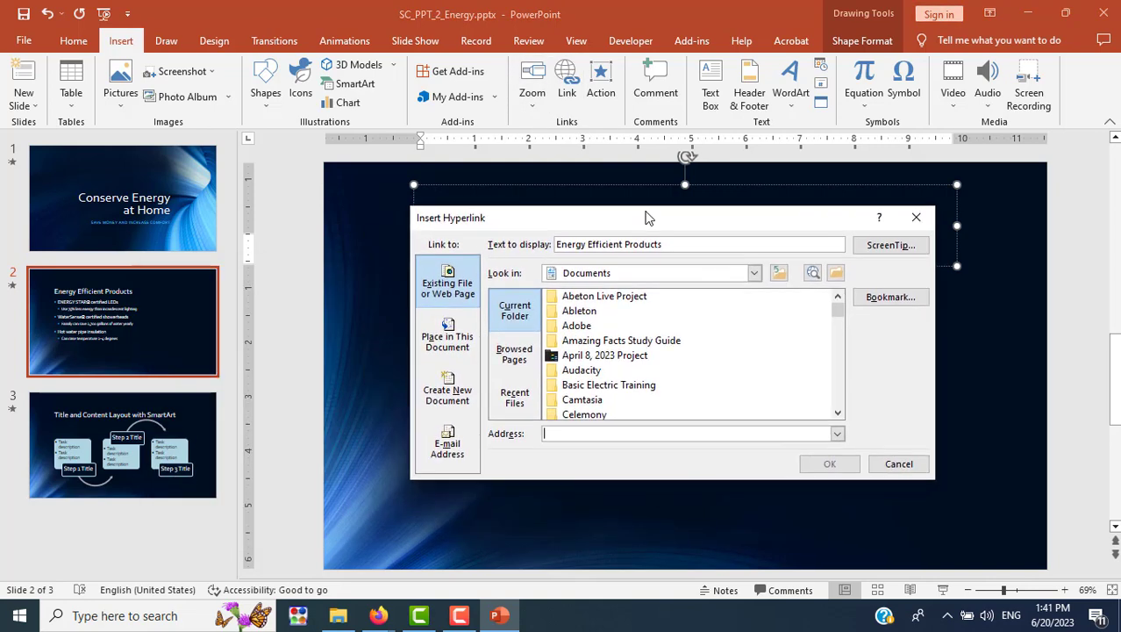
{"action": "left_click_drag", "start_coordinate": [572, 263], "coordinate": [708, 210]}
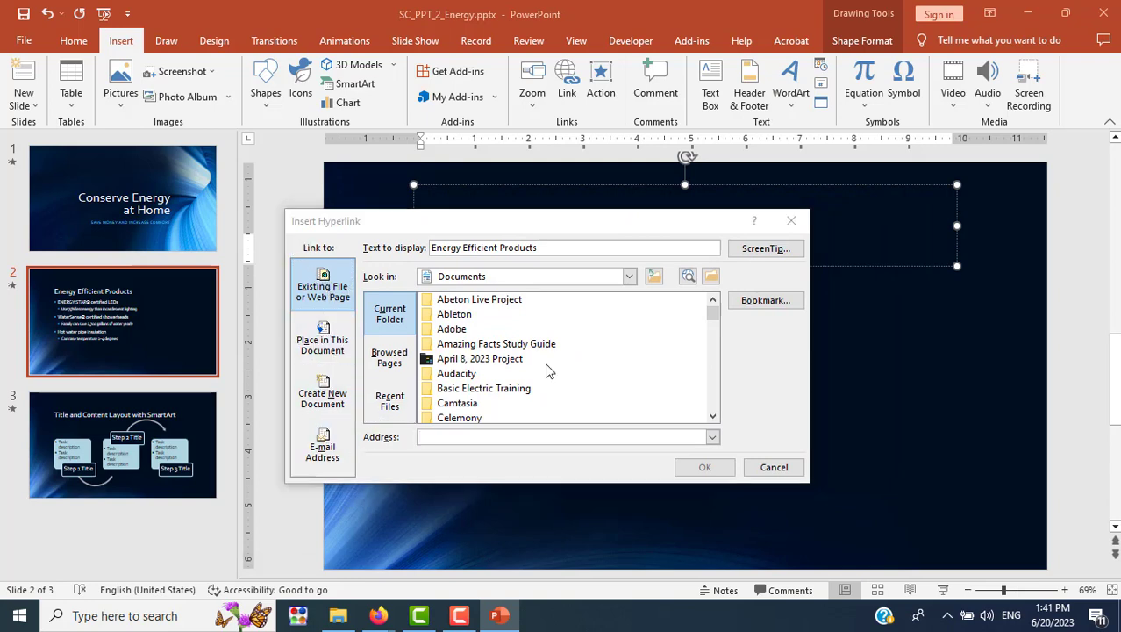
{"action": "key", "text": "alt+Tab"}
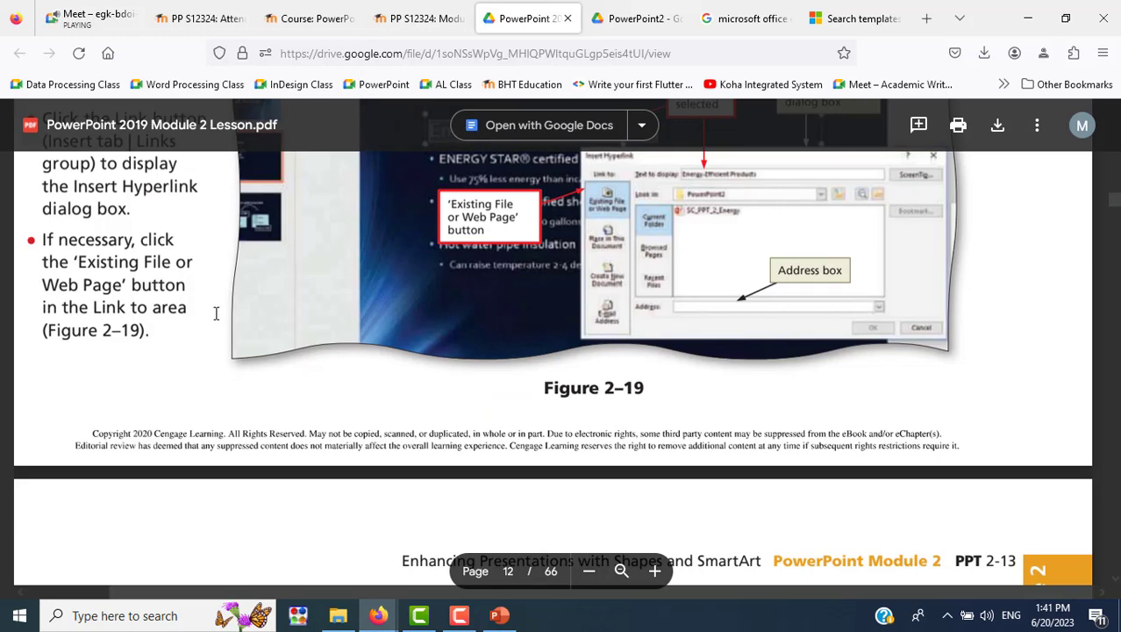
{"action": "key", "text": "alt+Tab"}
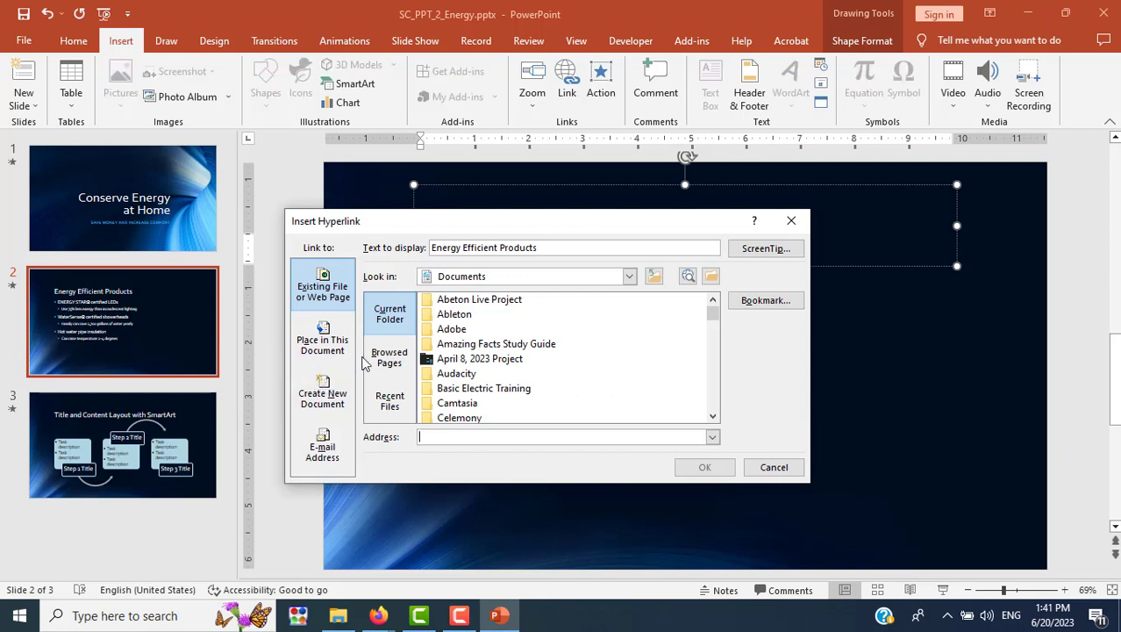
Choose Existing File or Web Page, then read step 2 on lesson page 13.
{"action": "left_click", "coordinate": [308, 291]}
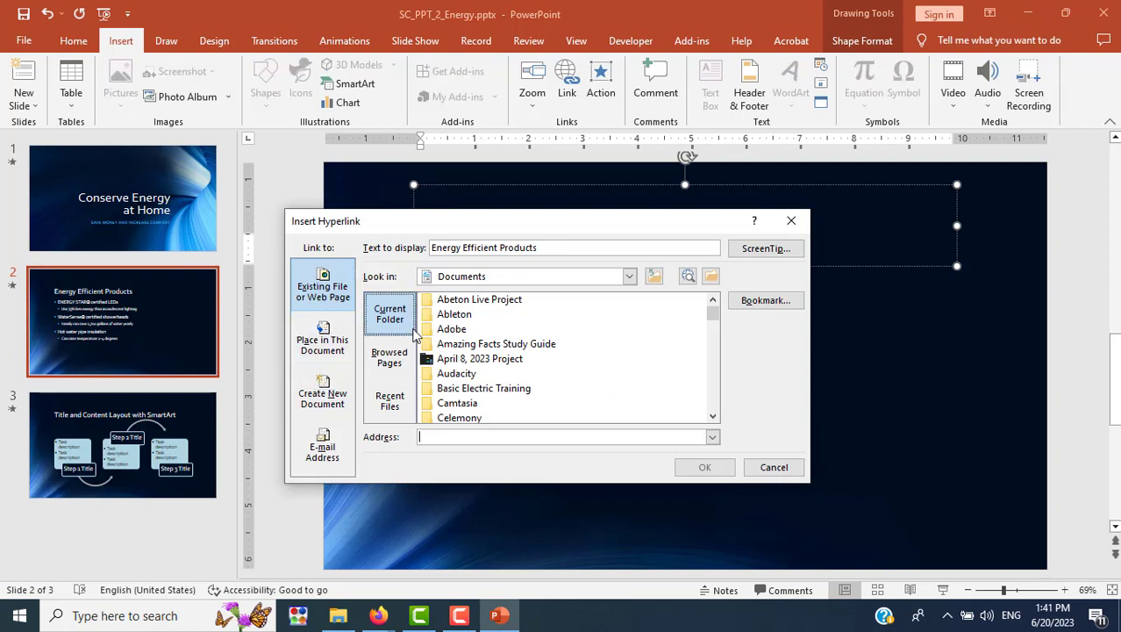
{"action": "scroll", "coordinate": [670, 383], "scroll_direction": "down", "scroll_amount": 5}
{"action": "scroll", "coordinate": [669, 380], "scroll_direction": "down", "scroll_amount": 3}
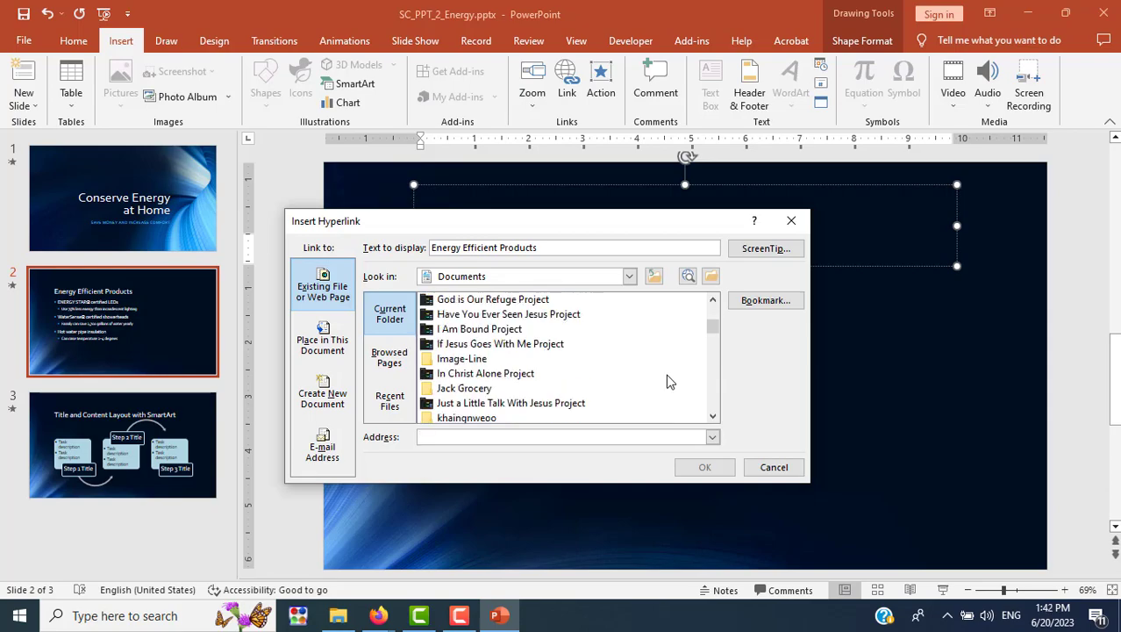
{"action": "scroll", "coordinate": [669, 381], "scroll_direction": "down", "scroll_amount": 5}
{"action": "key", "text": "alt+Tab"}
{"action": "mouse_move", "coordinate": [667, 383]}
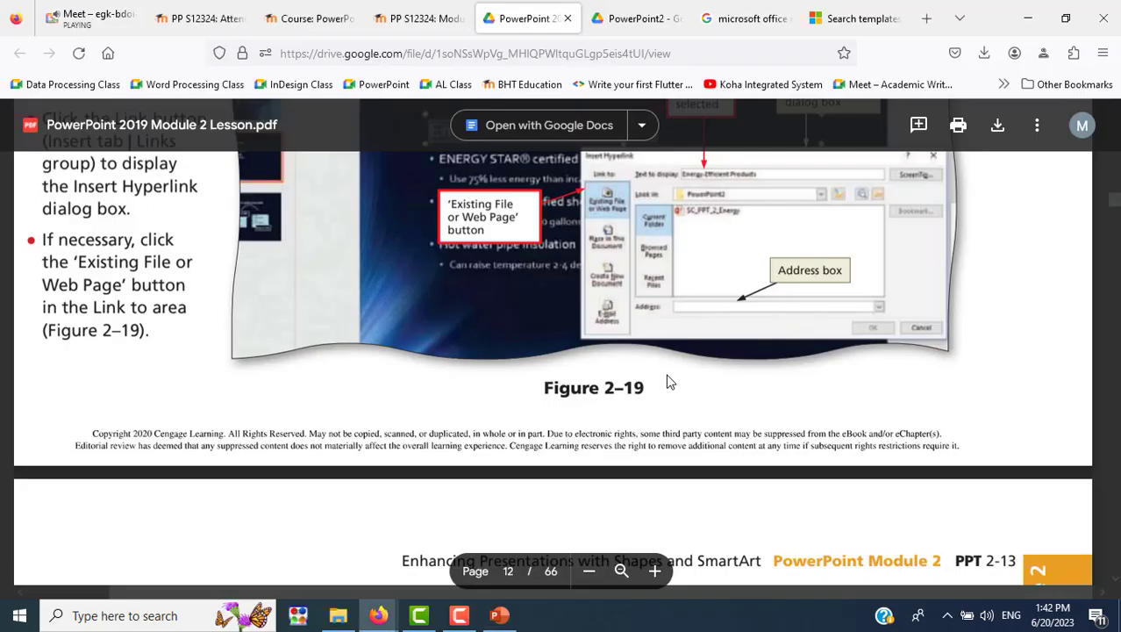
{"action": "scroll", "coordinate": [474, 316], "scroll_direction": "down", "scroll_amount": 5}
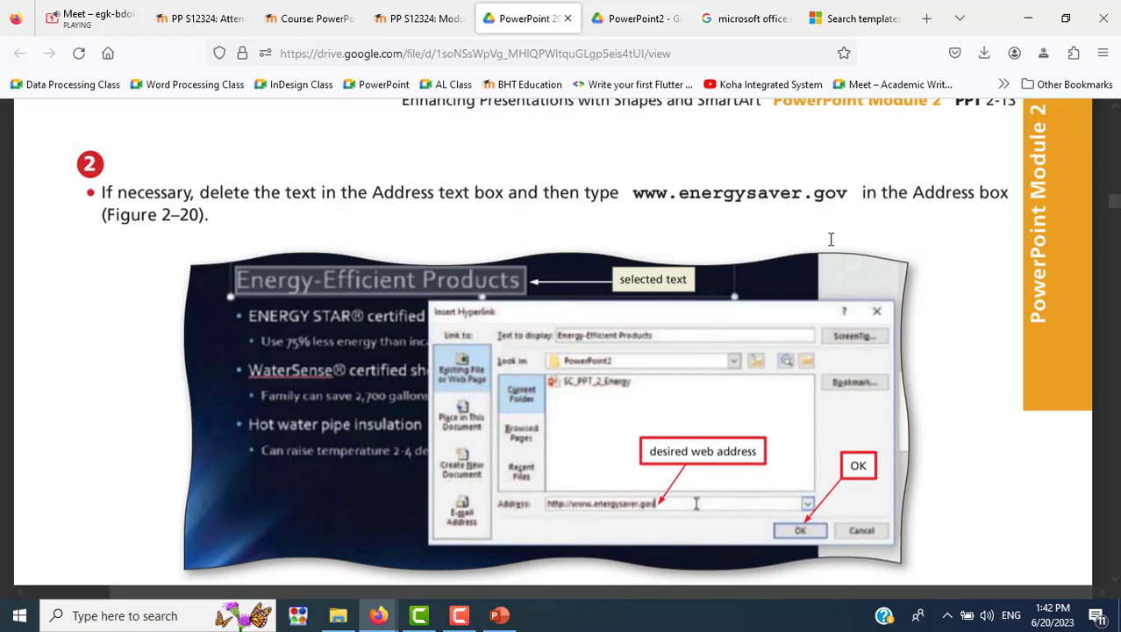
{"action": "key", "text": "alt+Tab"}
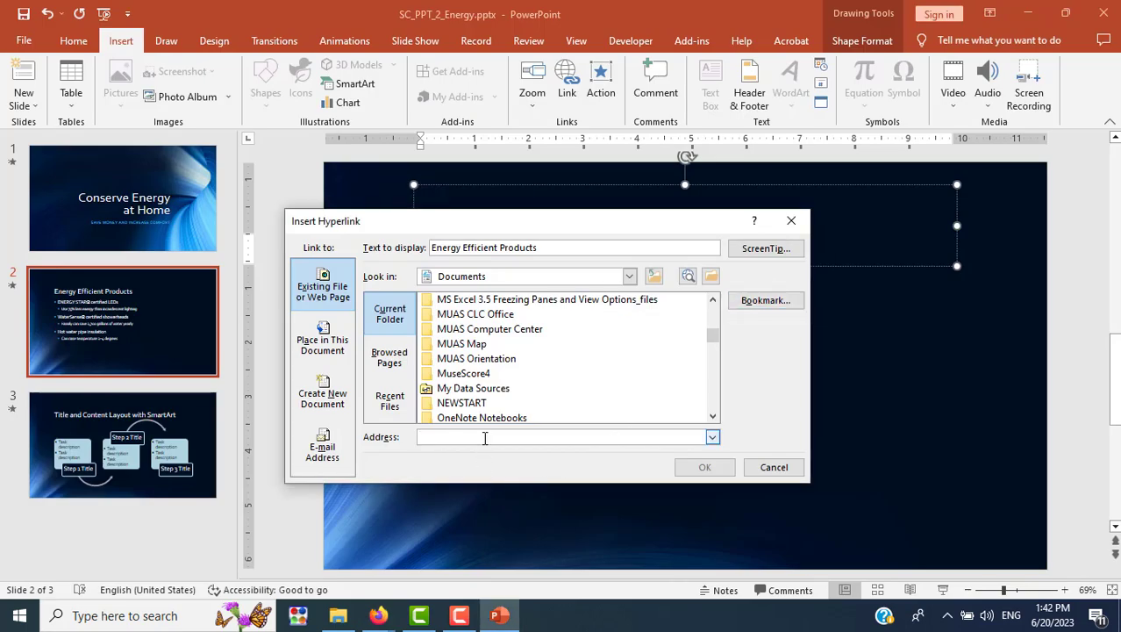
{"action": "type", "text": "ww"}
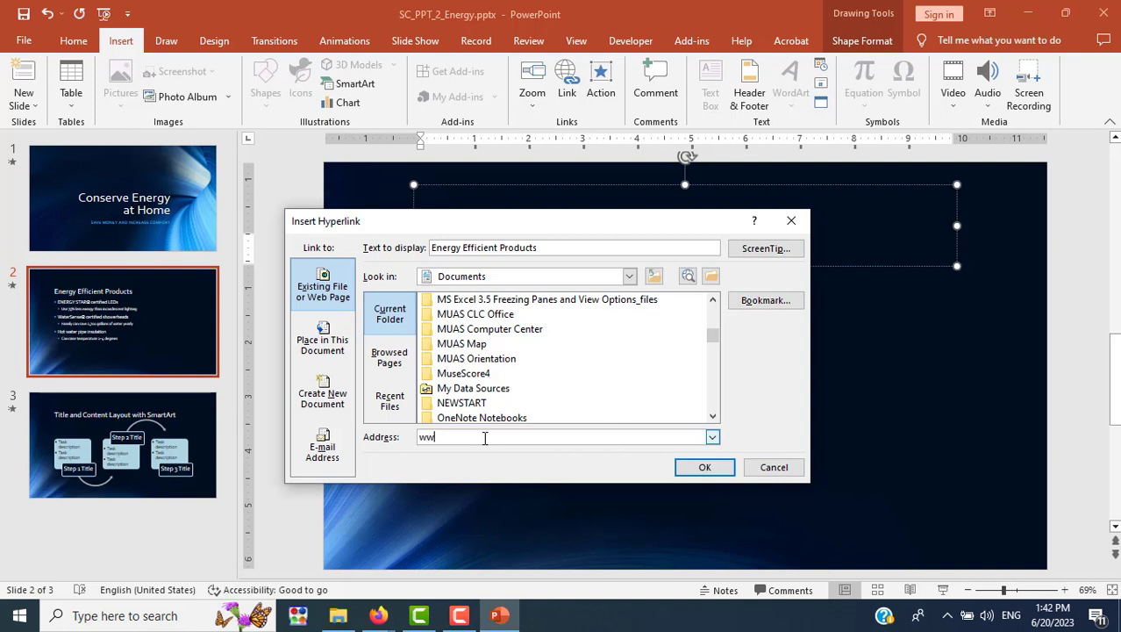
{"action": "type", "text": "w.energysav"}
{"action": "type", "text": "ers."}
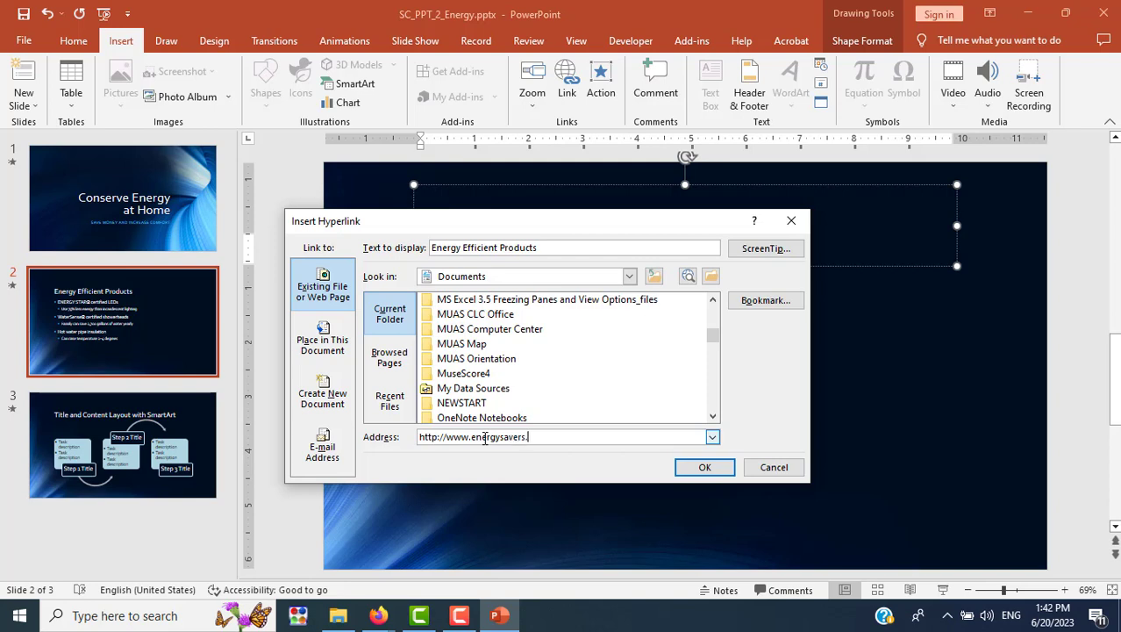
{"action": "type", "text": "gov"}
{"action": "key", "text": "alt+Tab"}
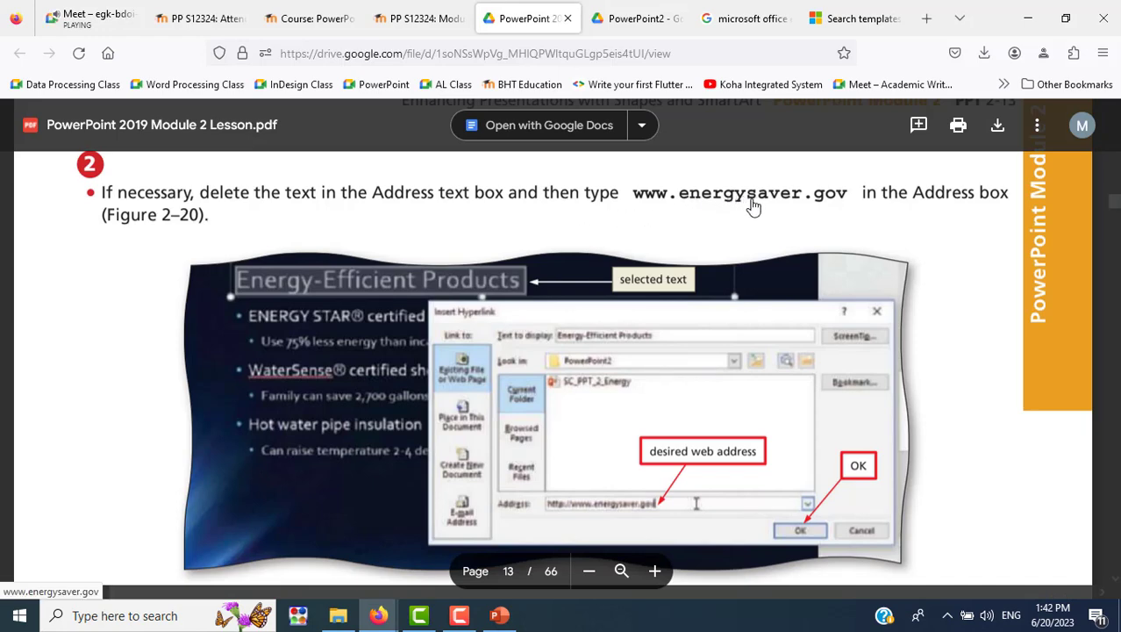
{"action": "key", "text": "alt+Tab"}
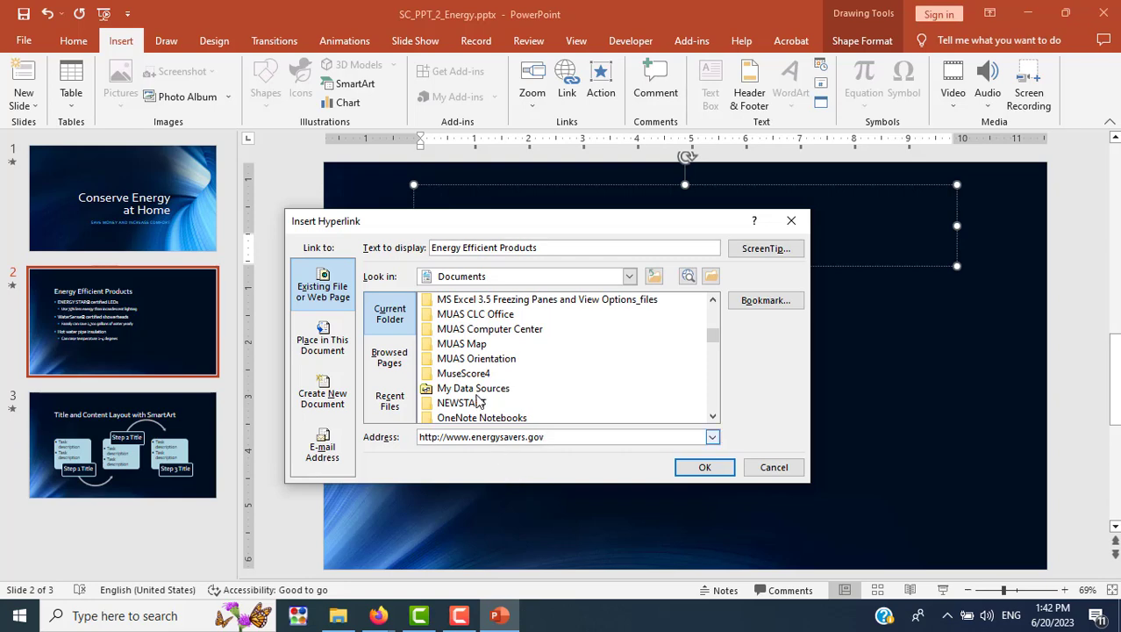
{"action": "left_click_drag", "start_coordinate": [553, 228], "coordinate": [599, 278]}
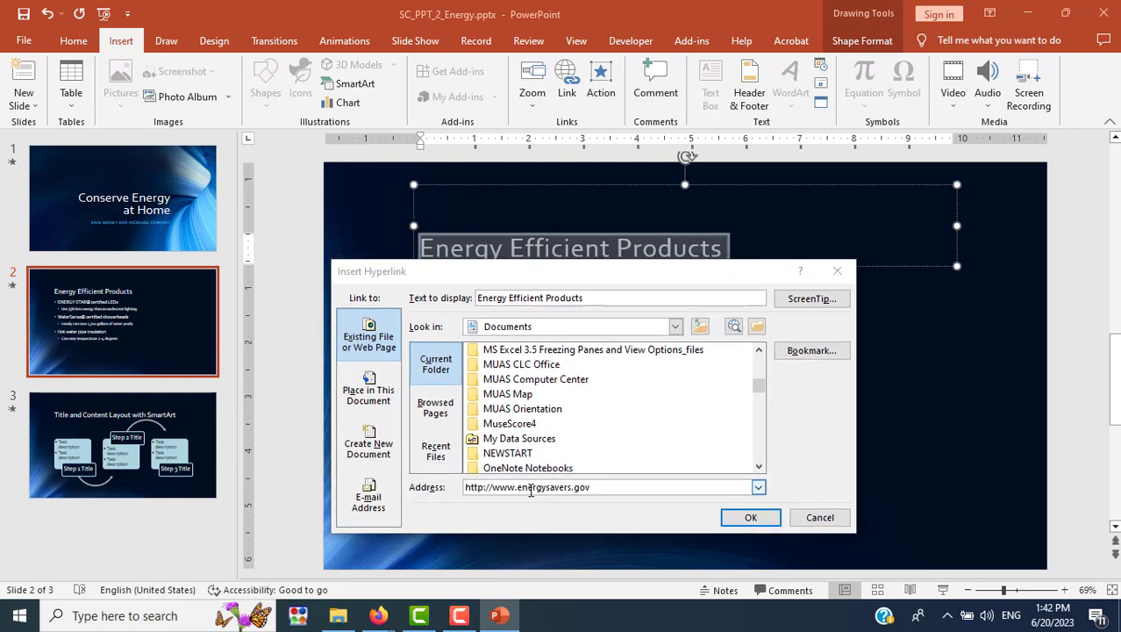
{"action": "key", "text": "alt+Tab"}
{"action": "key", "text": "alt+Tab"}
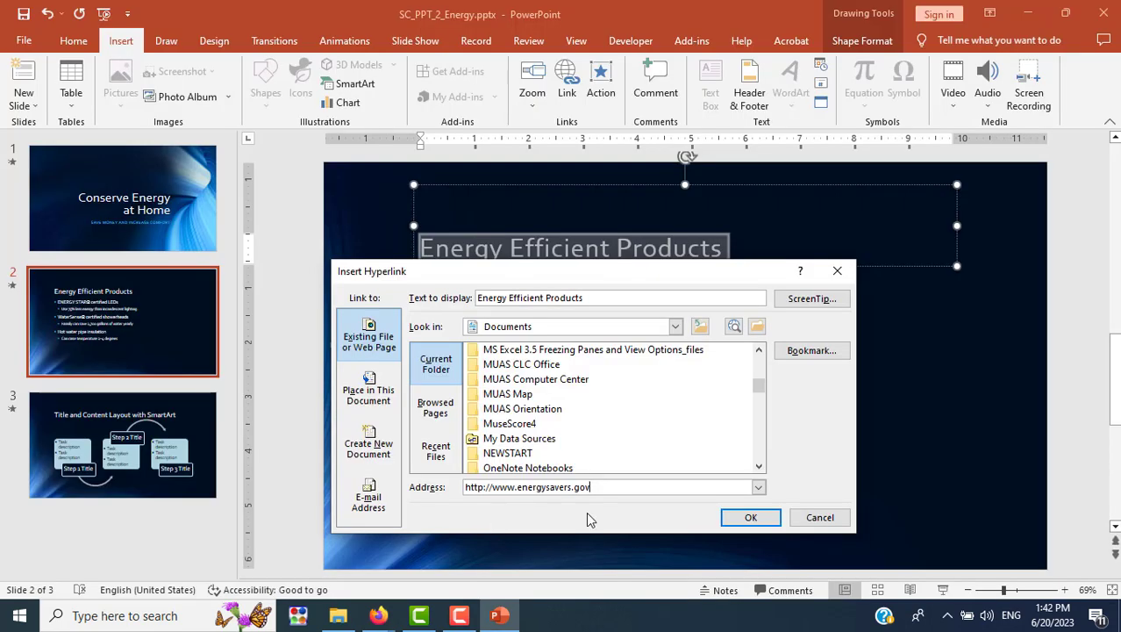
{"action": "left_click", "coordinate": [746, 518]}
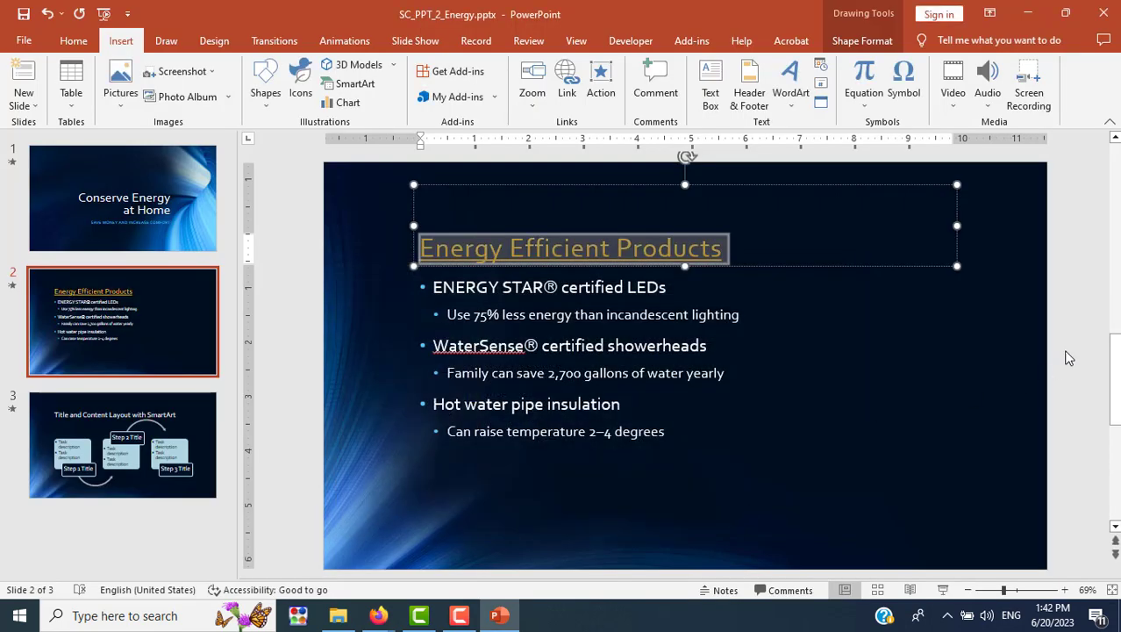
{"action": "left_click", "coordinate": [1063, 353]}
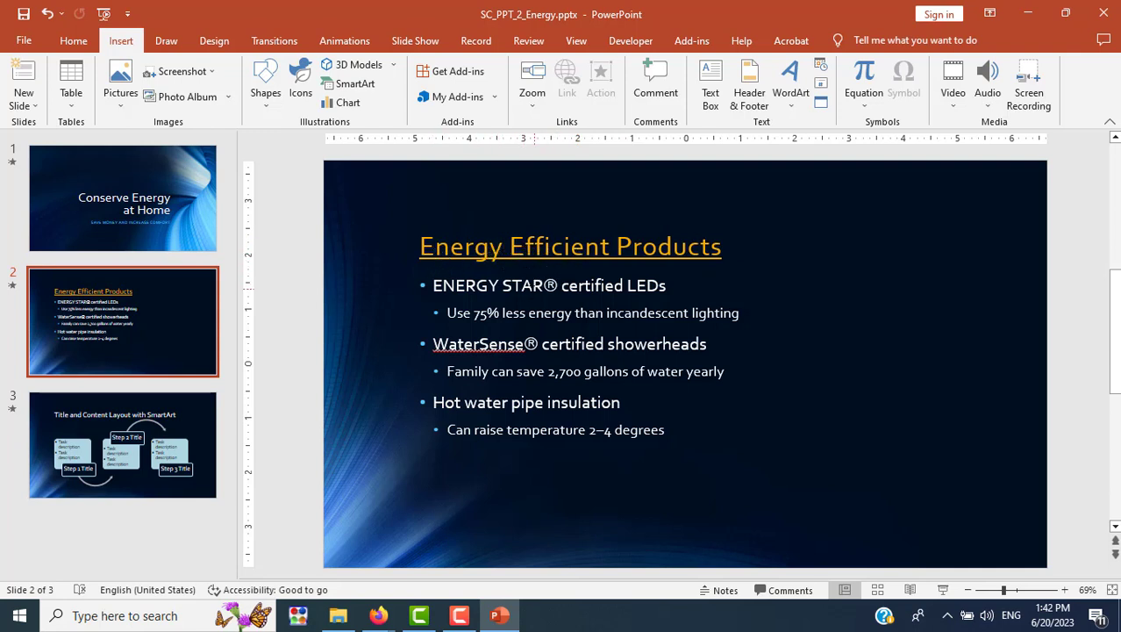
Consult the lesson PDF in the browser, then return to the presentation.
{"action": "left_click", "coordinate": [530, 253]}
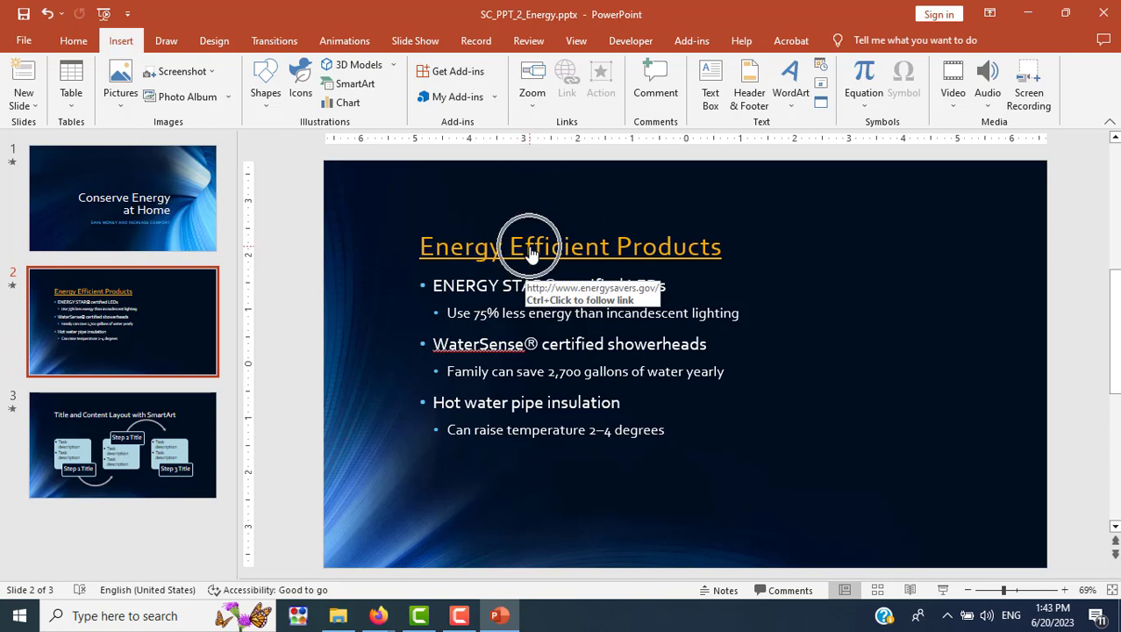
{"action": "key", "text": "alt+Tab"}
{"action": "scroll", "coordinate": [614, 326], "scroll_direction": "down", "scroll_amount": 3}
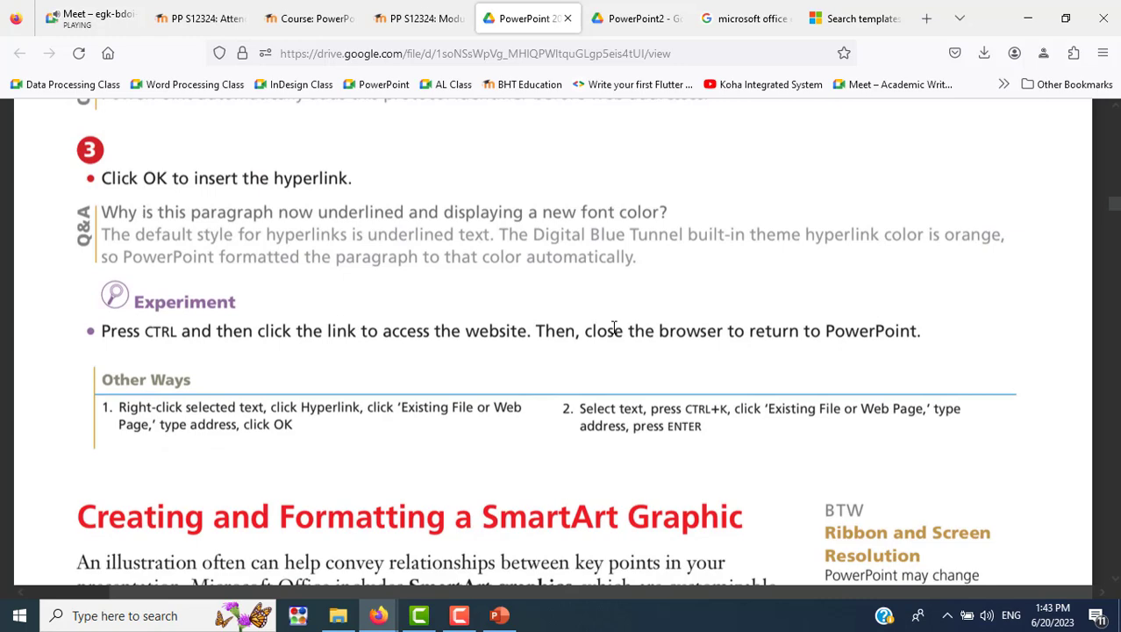
{"action": "scroll", "coordinate": [615, 326], "scroll_direction": "down", "scroll_amount": 2}
{"action": "scroll", "coordinate": [614, 326], "scroll_direction": "down", "scroll_amount": 2}
{"action": "scroll", "coordinate": [614, 326], "scroll_direction": "up", "scroll_amount": 2}
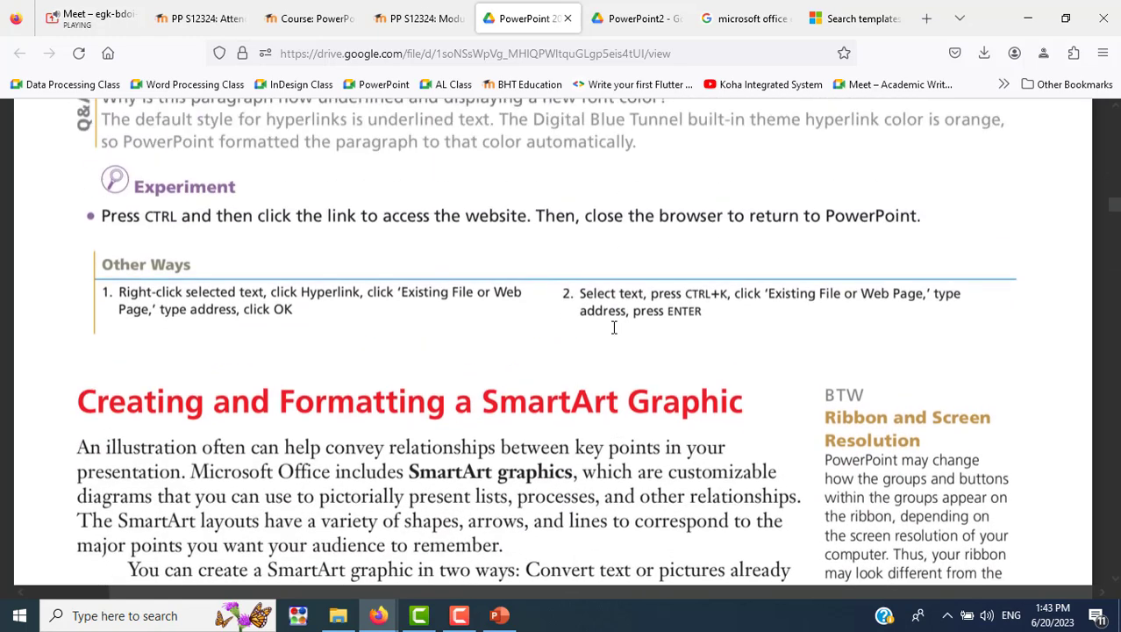
{"action": "key", "text": "alt+Tab"}
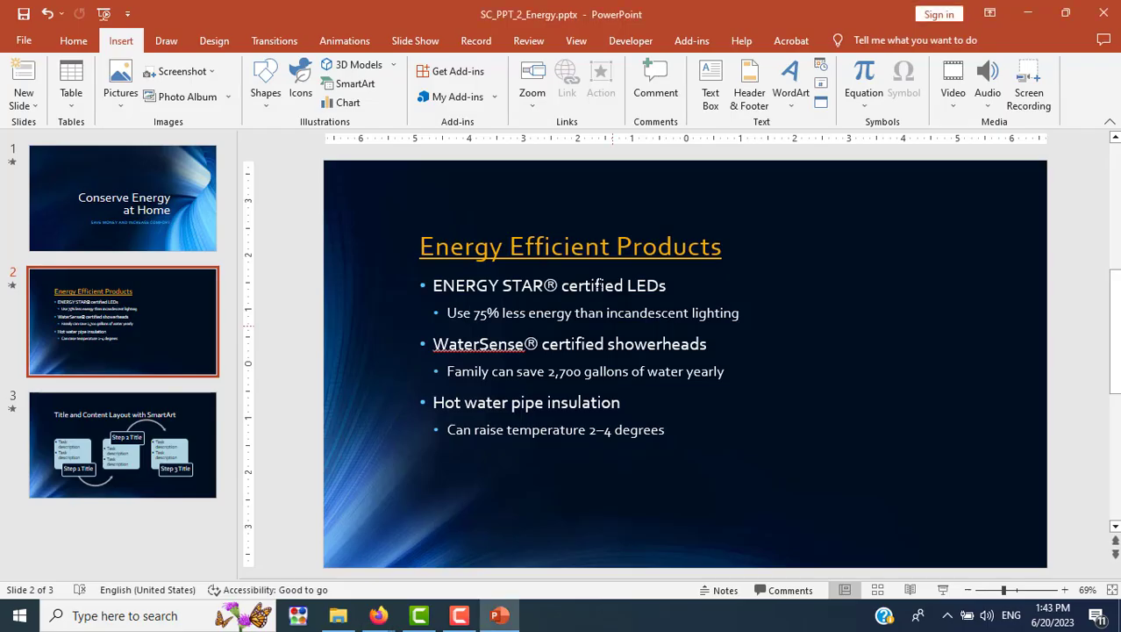
{"action": "left_click", "coordinate": [595, 253], "text": "ctrl"}
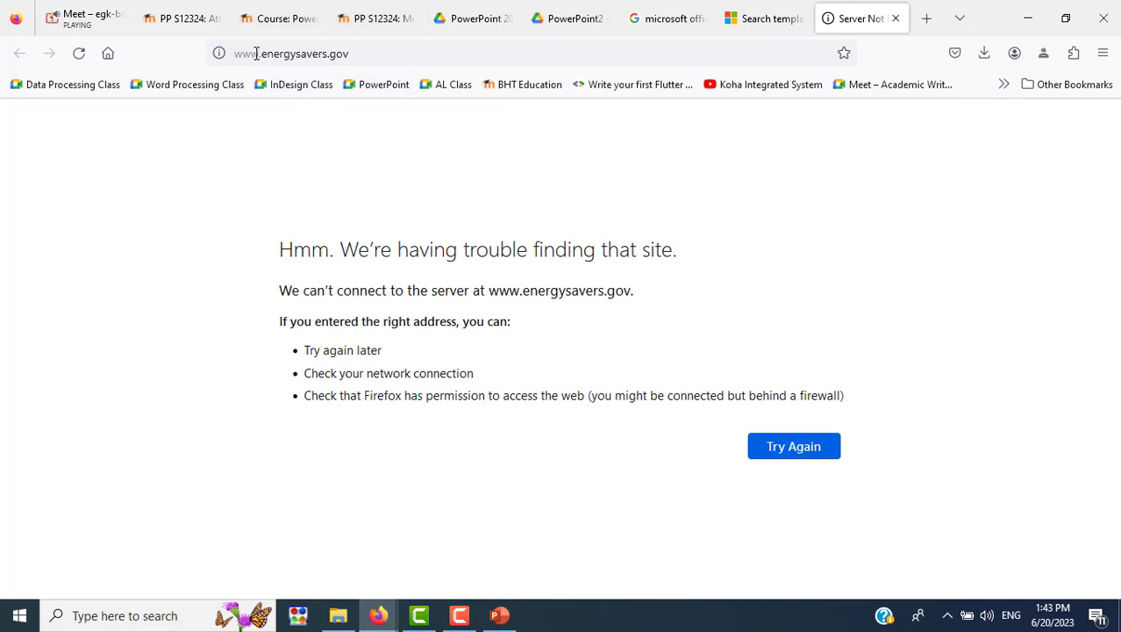
{"action": "key", "text": "alt+Tab"}
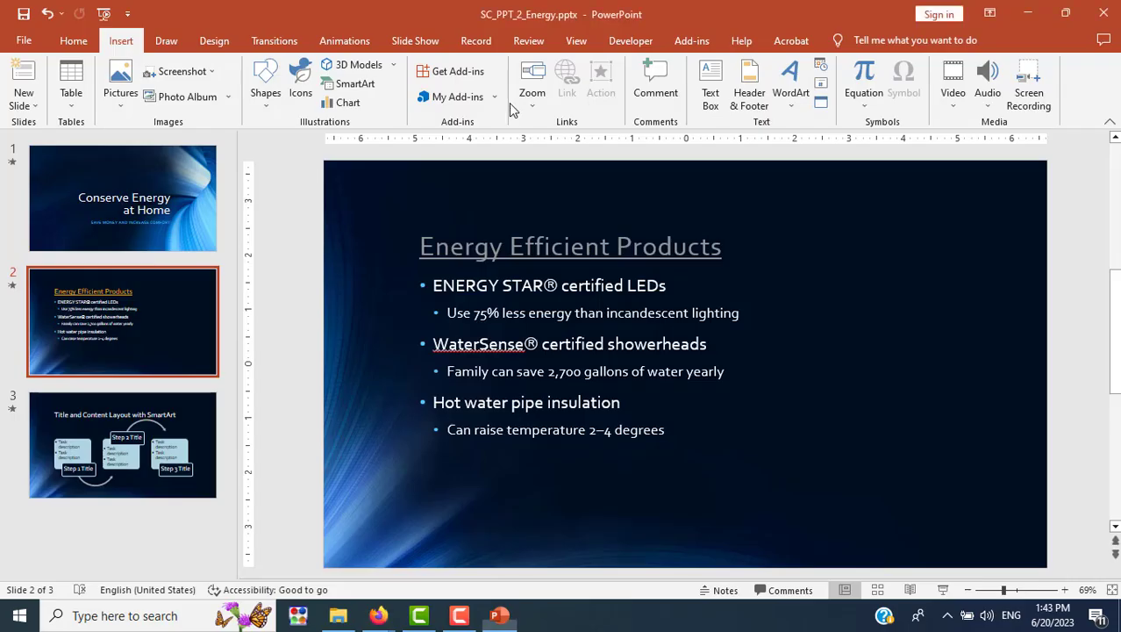
{"action": "left_click", "coordinate": [527, 285], "text": "ctrl"}
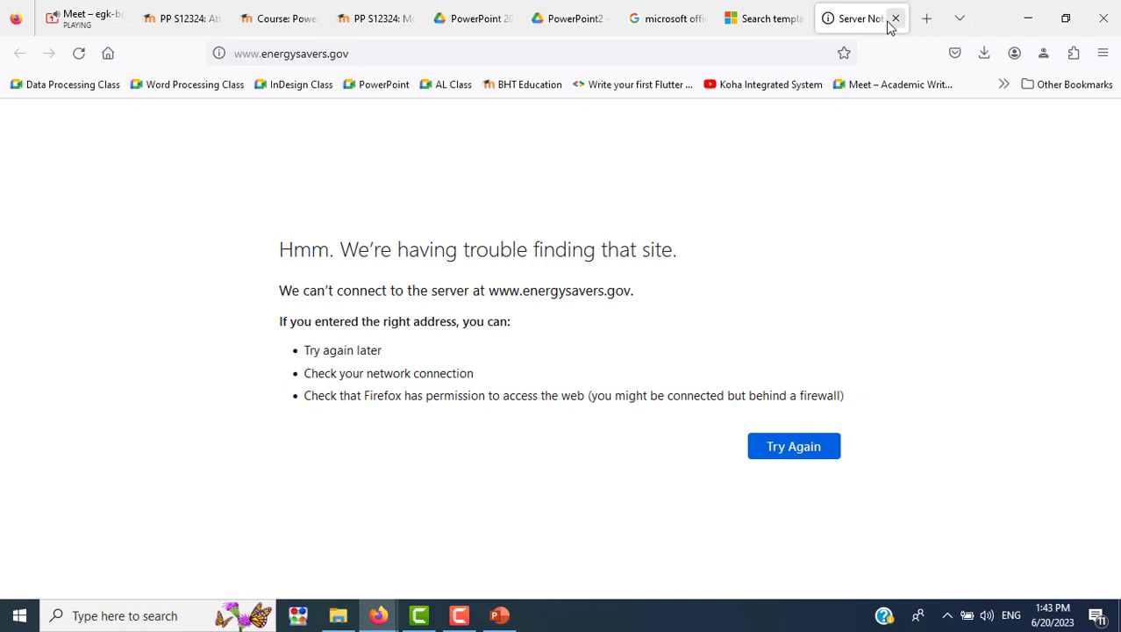
{"action": "left_click", "coordinate": [895, 19]}
Scroll the lesson PDF to the Convert Text to a SmartArt Graphic steps.
{"action": "left_click", "coordinate": [637, 19]}
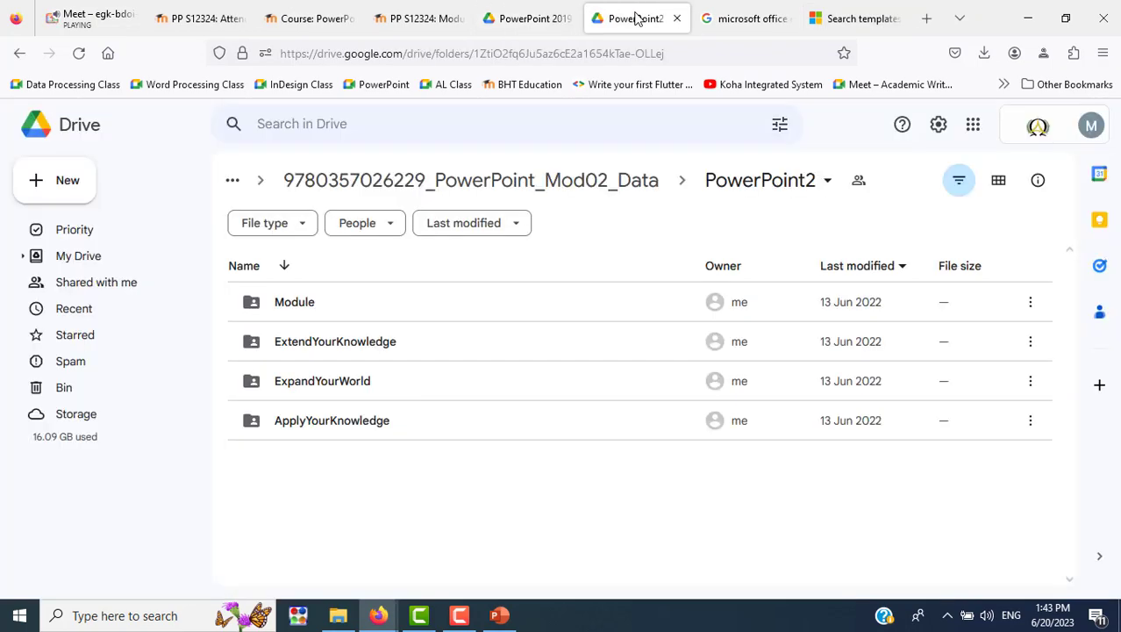
{"action": "left_click", "coordinate": [526, 18]}
{"action": "scroll", "coordinate": [722, 350], "scroll_direction": "down", "scroll_amount": 2}
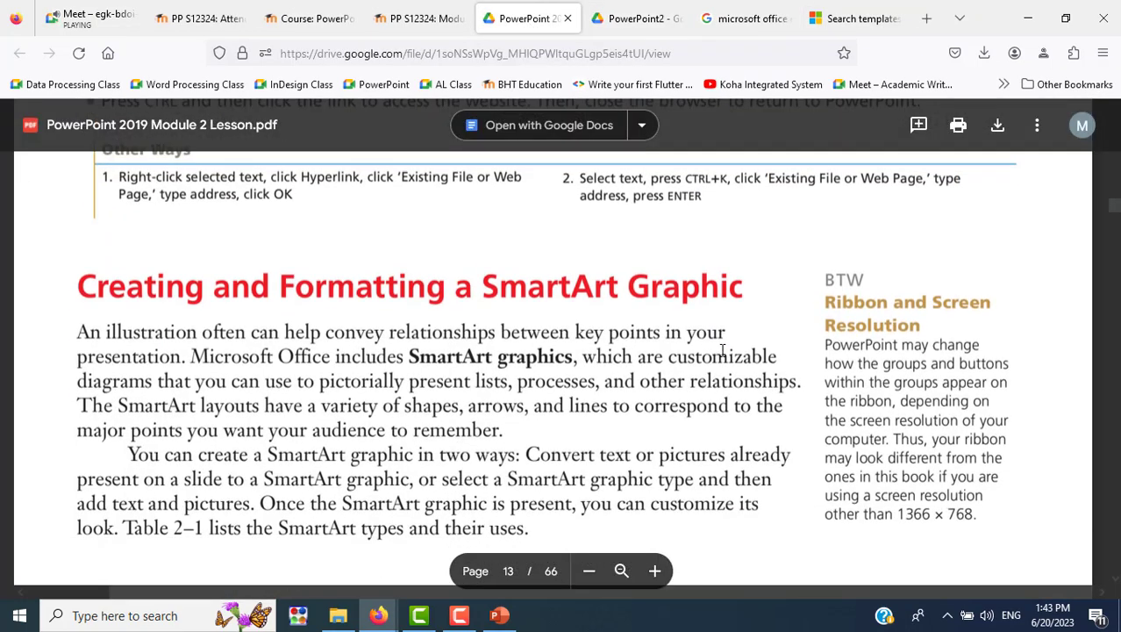
{"action": "scroll", "coordinate": [722, 350], "scroll_direction": "down", "scroll_amount": 4}
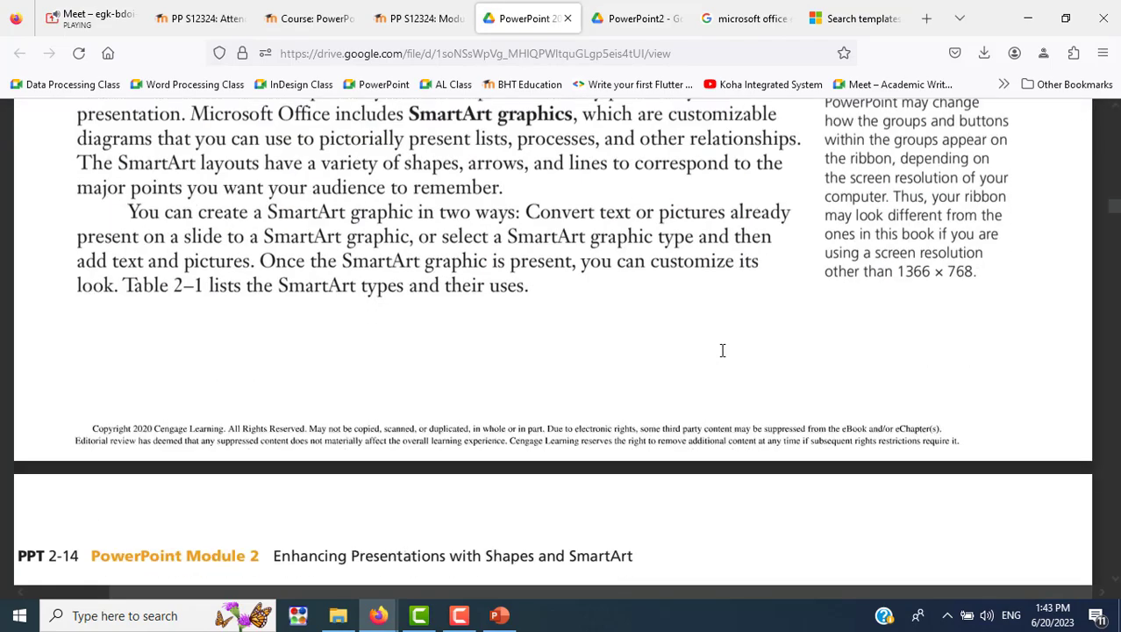
{"action": "scroll", "coordinate": [722, 350], "scroll_direction": "down", "scroll_amount": 8}
{"action": "scroll", "coordinate": [722, 350], "scroll_direction": "down", "scroll_amount": 5}
{"action": "scroll", "coordinate": [722, 350], "scroll_direction": "up", "scroll_amount": 4}
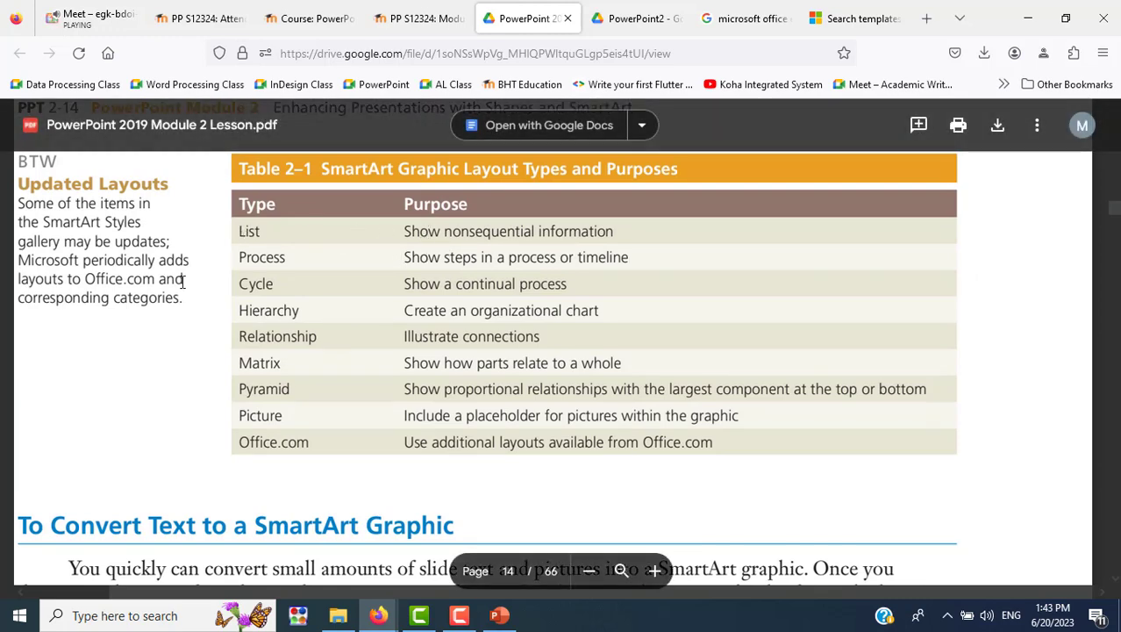
{"action": "scroll", "coordinate": [726, 349], "scroll_direction": "down", "scroll_amount": 3}
{"action": "scroll", "coordinate": [737, 395], "scroll_direction": "down", "scroll_amount": 2}
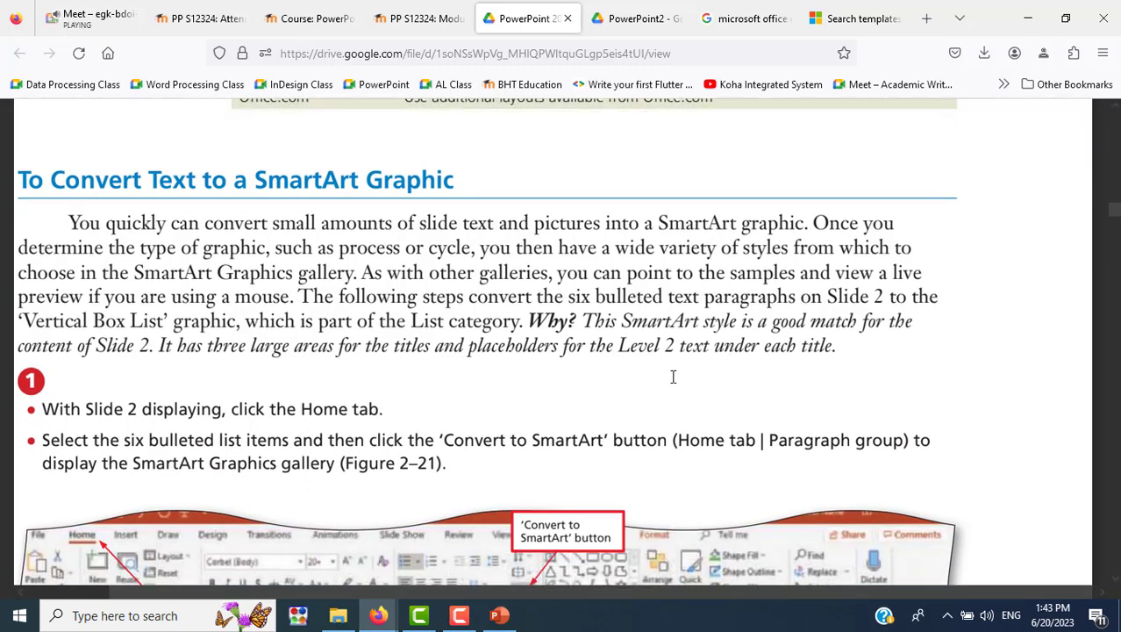
{"action": "scroll", "coordinate": [673, 377], "scroll_direction": "down", "scroll_amount": 3}
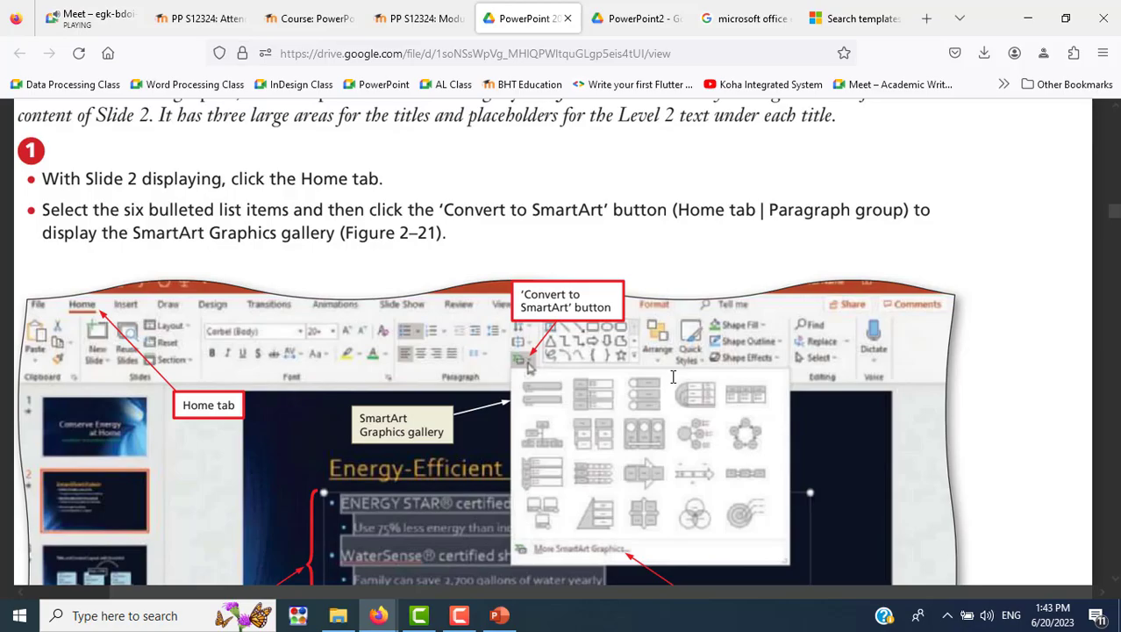
Check slide 2 on the Home tab, then keep reading the conversion steps on page 15.
{"action": "key", "text": "alt+Tab"}
{"action": "key", "text": "alt+Tab"}
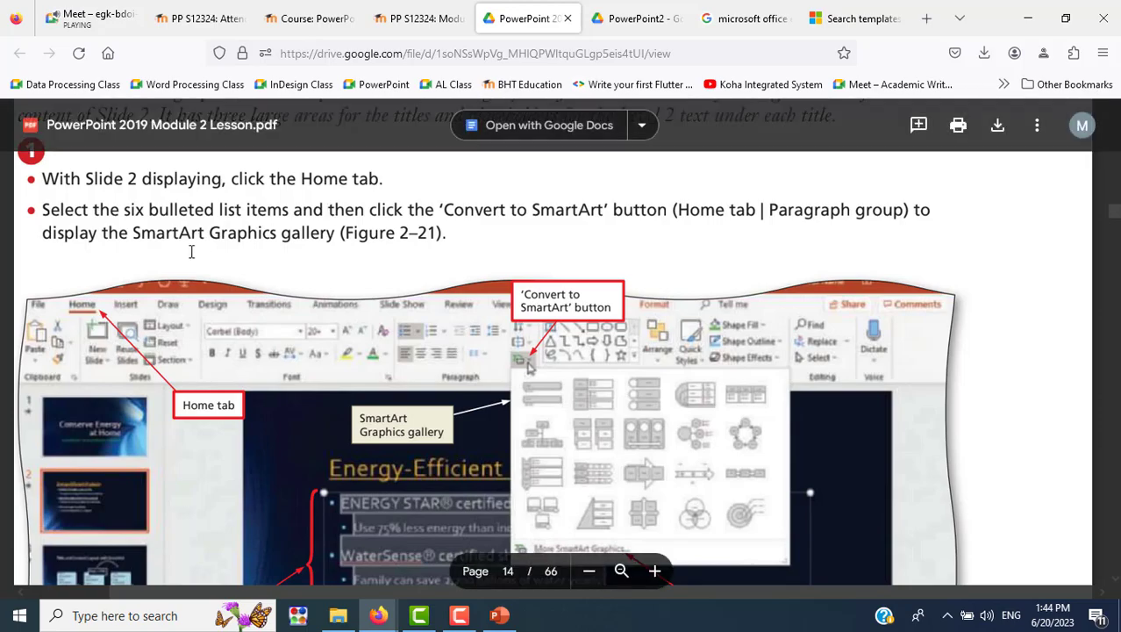
{"action": "key", "text": "alt+Tab"}
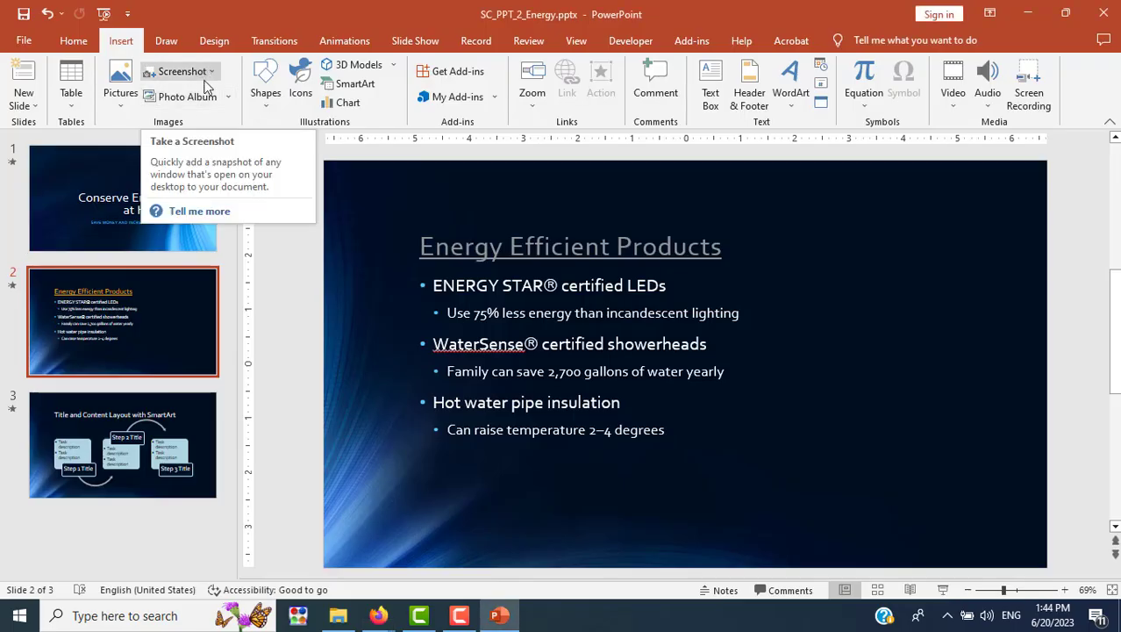
{"action": "left_click", "coordinate": [78, 44]}
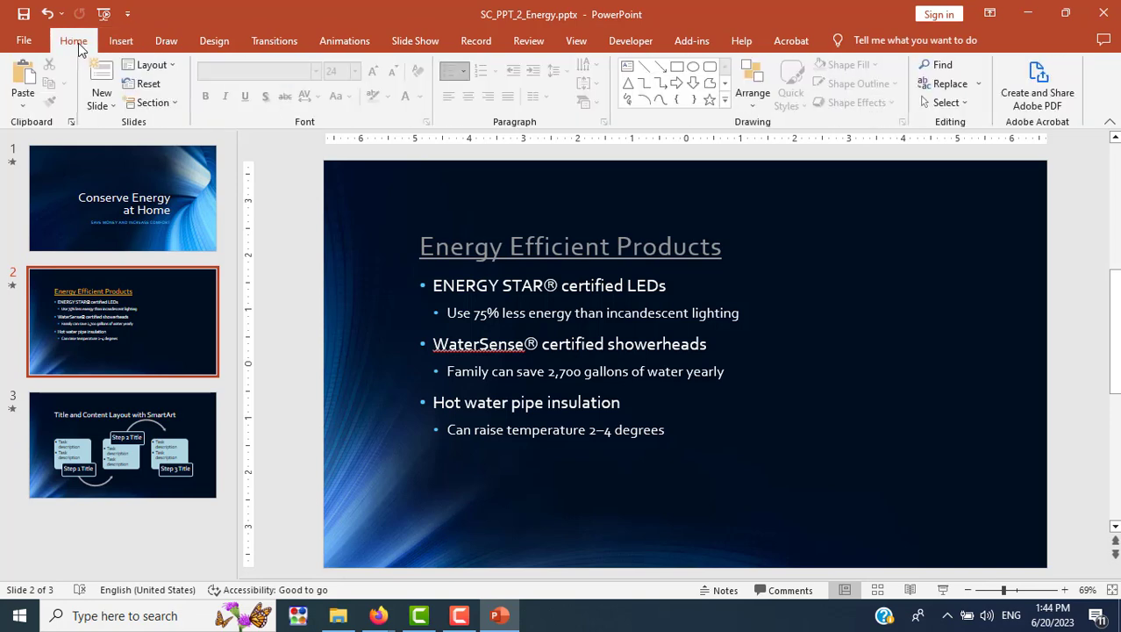
{"action": "key", "text": "alt+Tab"}
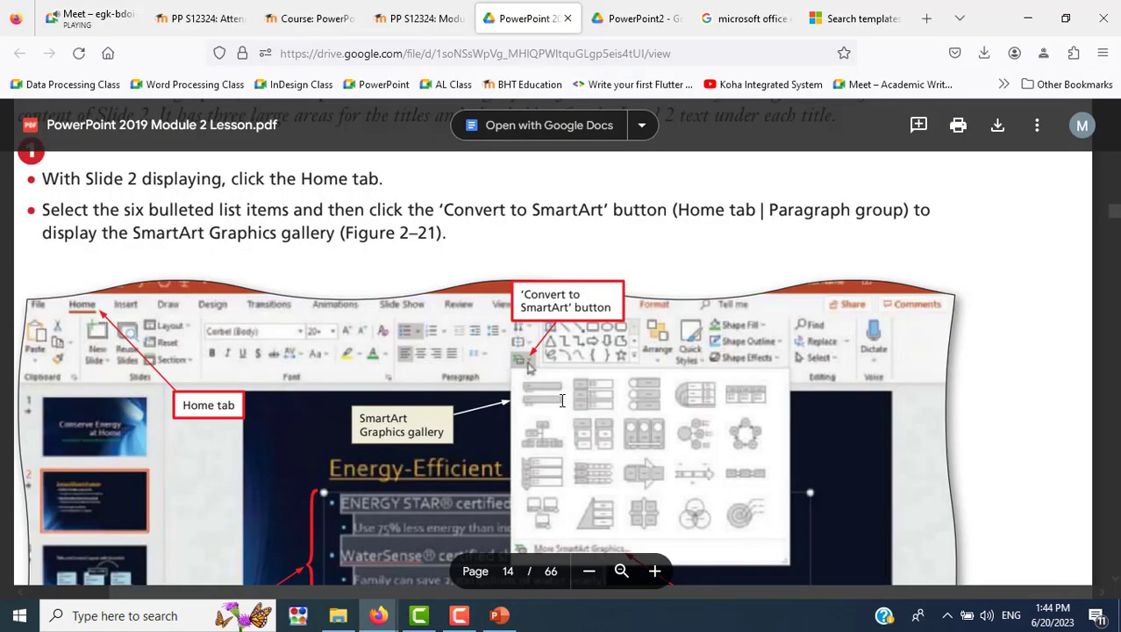
{"action": "scroll", "coordinate": [561, 400], "scroll_direction": "down", "scroll_amount": 5}
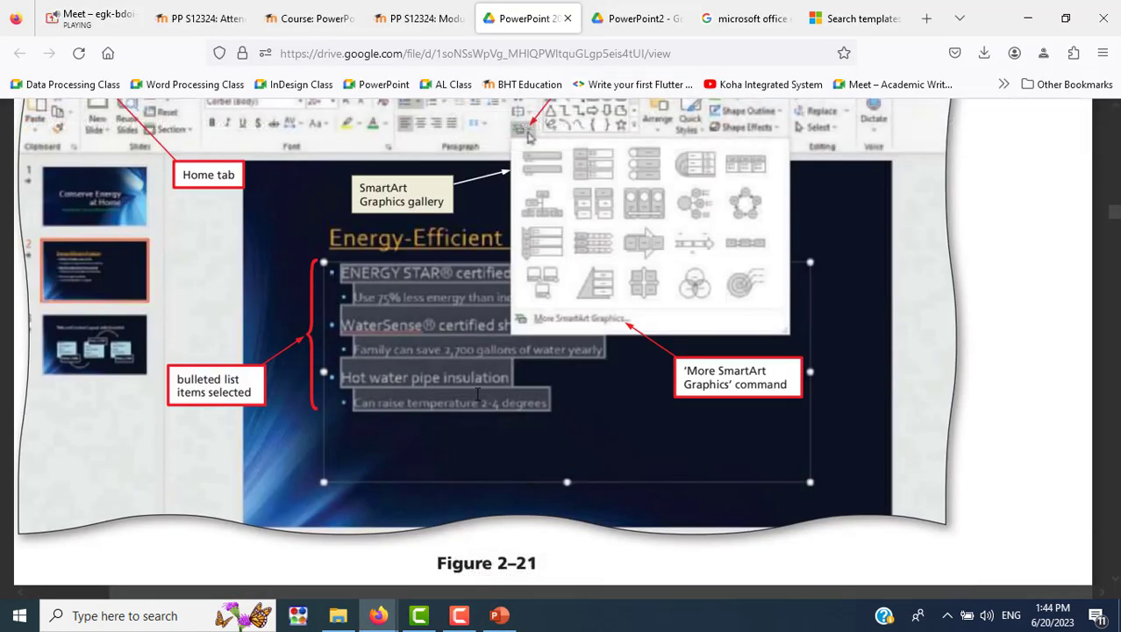
{"action": "scroll", "coordinate": [478, 395], "scroll_direction": "up", "scroll_amount": 5}
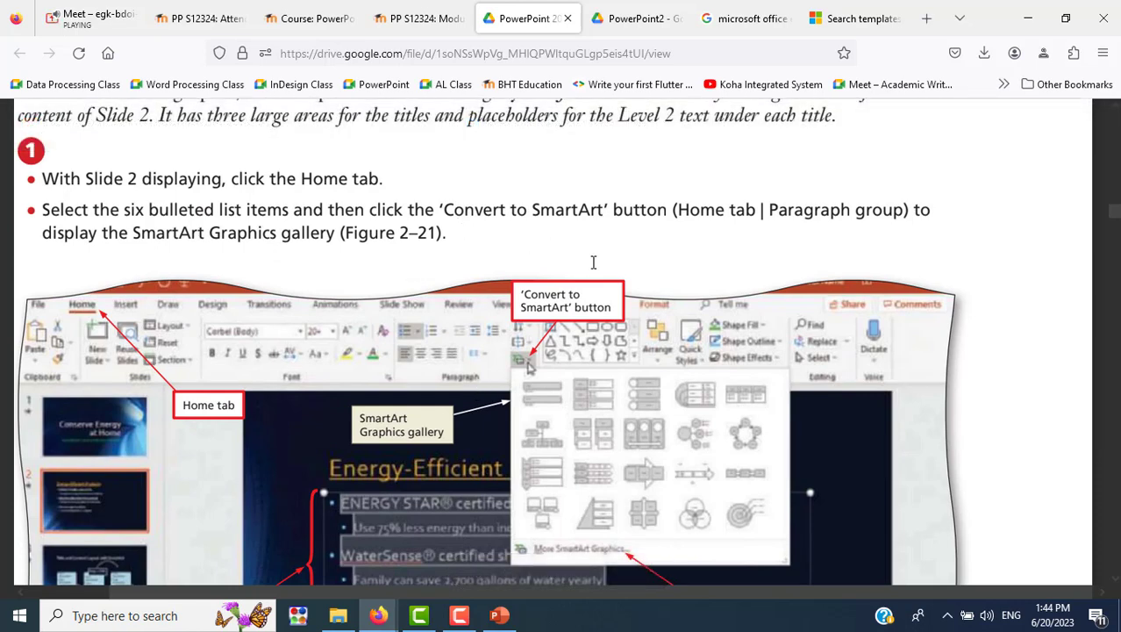
{"action": "scroll", "coordinate": [593, 263], "scroll_direction": "down", "scroll_amount": 8}
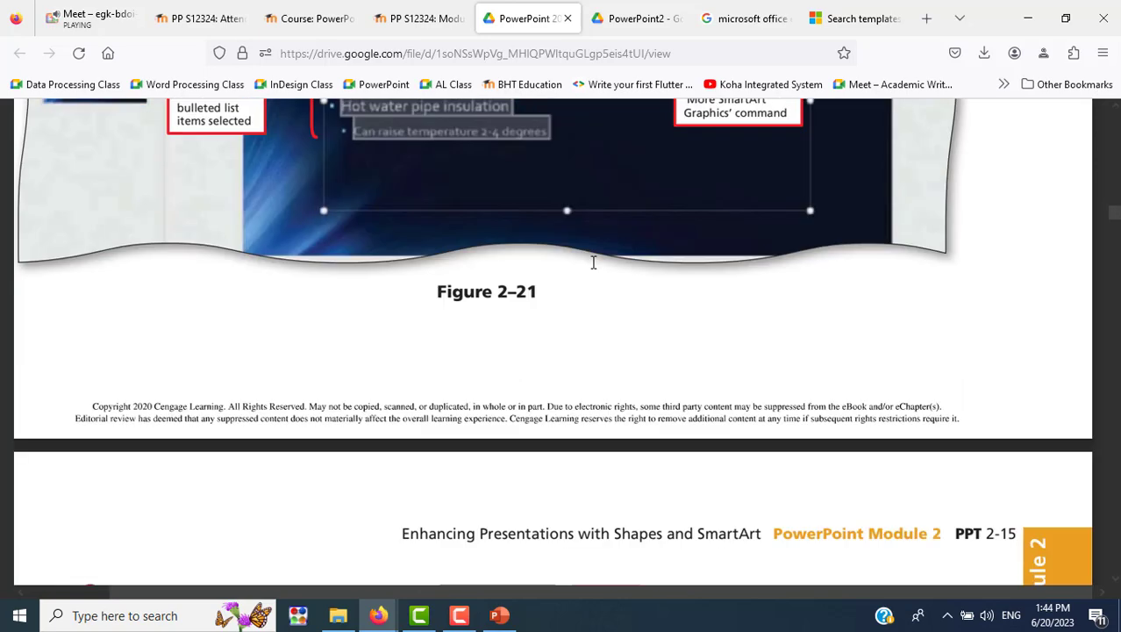
{"action": "scroll", "coordinate": [593, 262], "scroll_direction": "down", "scroll_amount": 9}
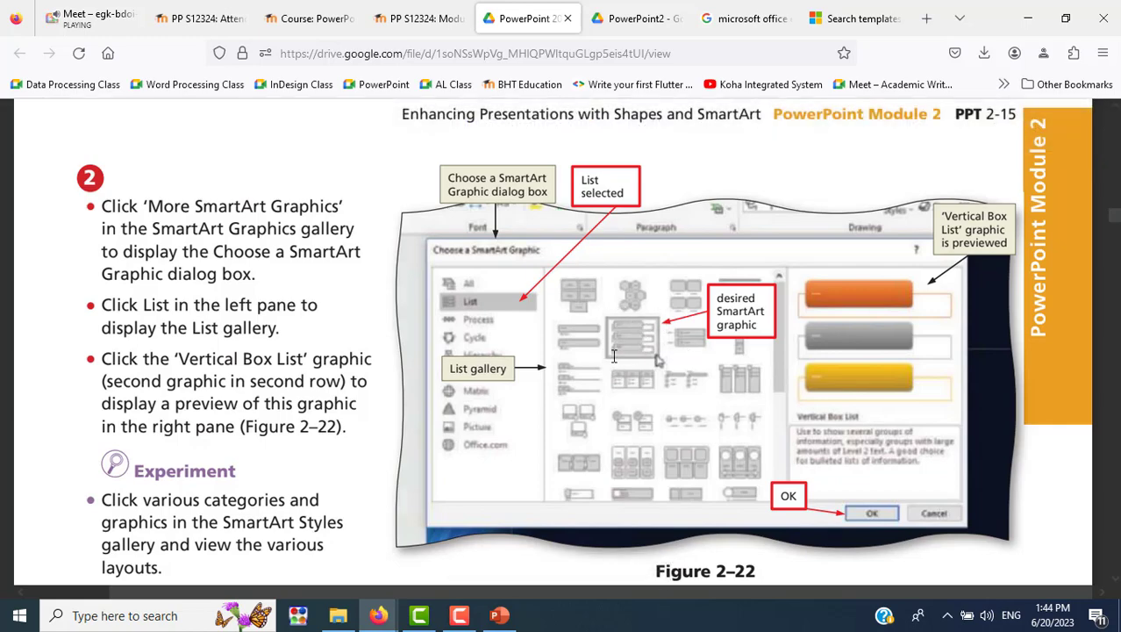
{"action": "scroll", "coordinate": [667, 368], "scroll_direction": "down", "scroll_amount": 4}
Select all the bulleted text on slide 2, rechecking the lesson PDF.
{"action": "key", "text": "alt+Tab"}
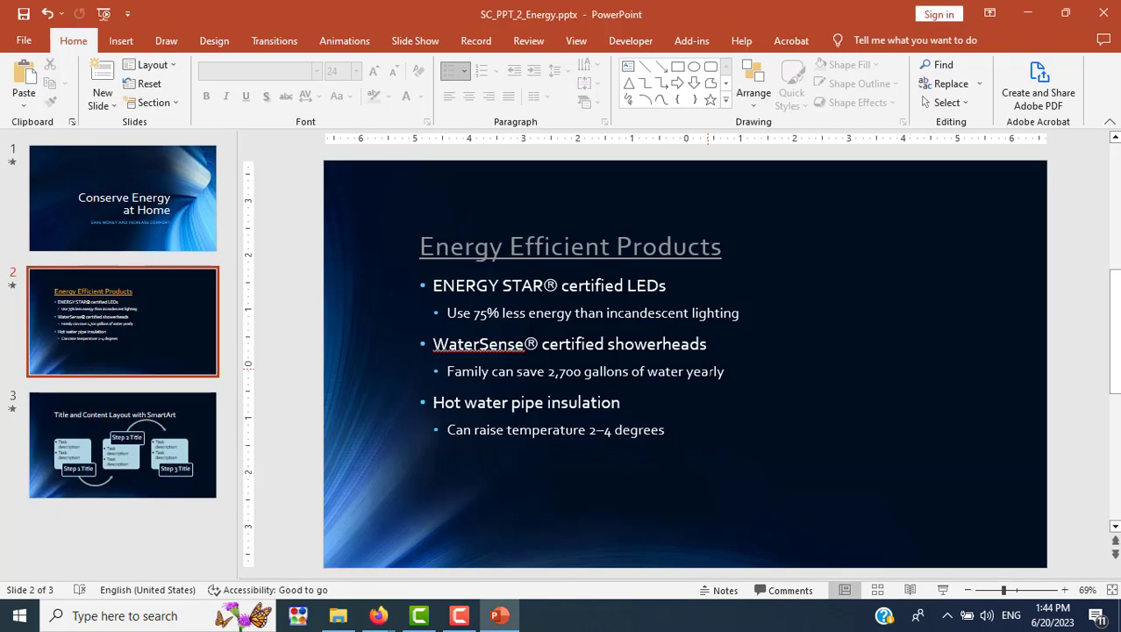
{"action": "left_click_drag", "start_coordinate": [431, 285], "coordinate": [667, 431]}
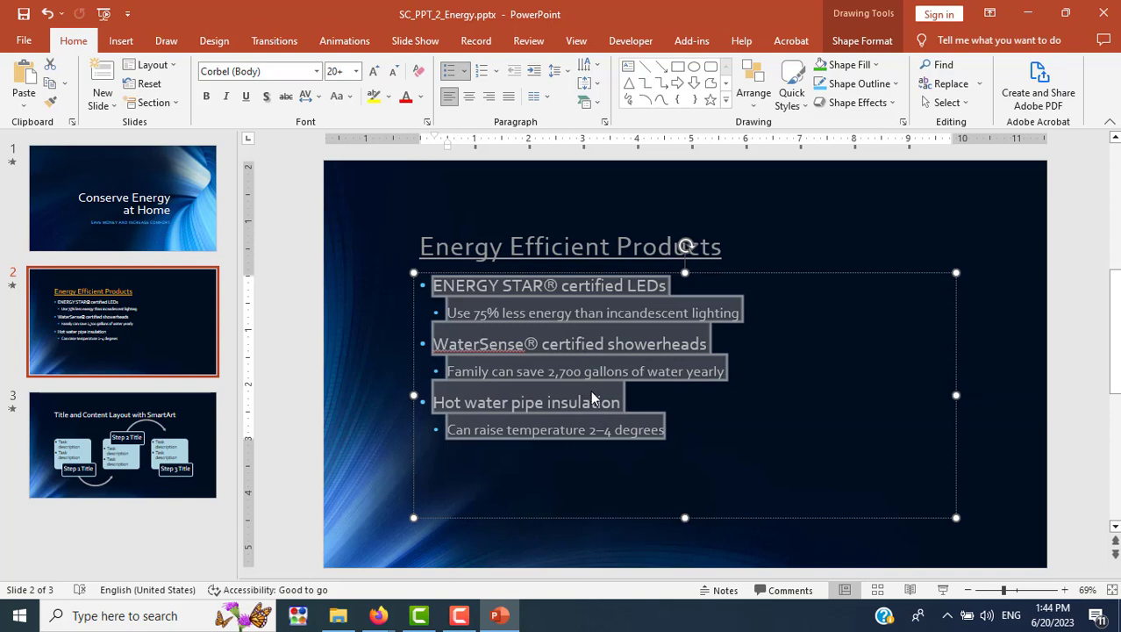
{"action": "key", "text": "alt+Tab"}
{"action": "scroll", "coordinate": [417, 389], "scroll_direction": "up", "scroll_amount": 3}
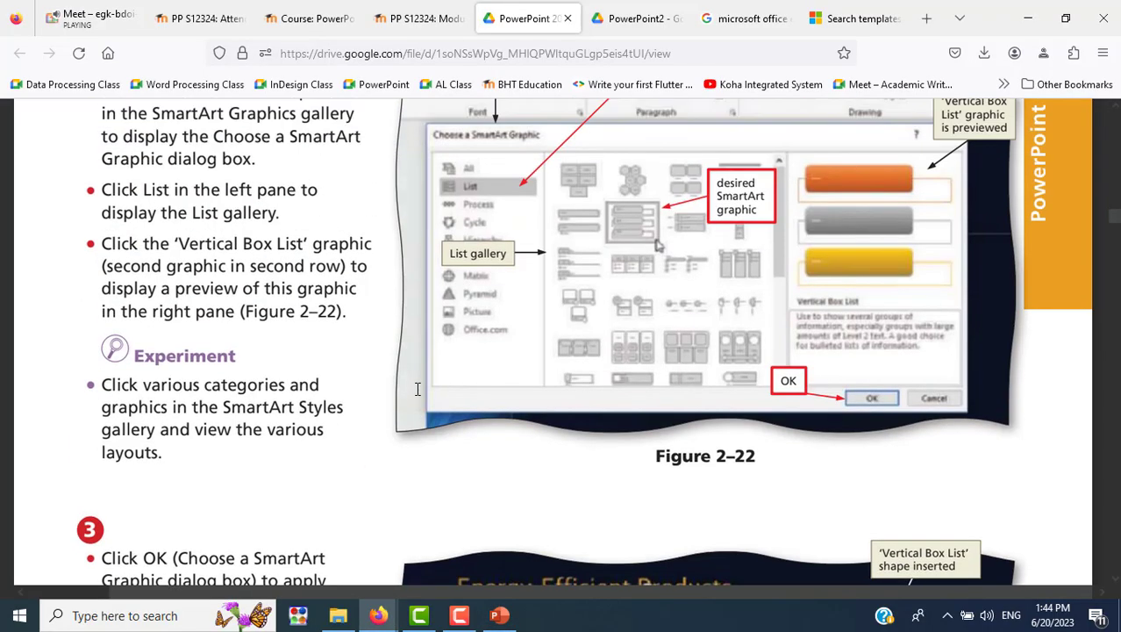
{"action": "scroll", "coordinate": [417, 388], "scroll_direction": "up", "scroll_amount": 4}
{"action": "scroll", "coordinate": [417, 389], "scroll_direction": "up", "scroll_amount": 3}
{"action": "scroll", "coordinate": [418, 389], "scroll_direction": "up", "scroll_amount": 5}
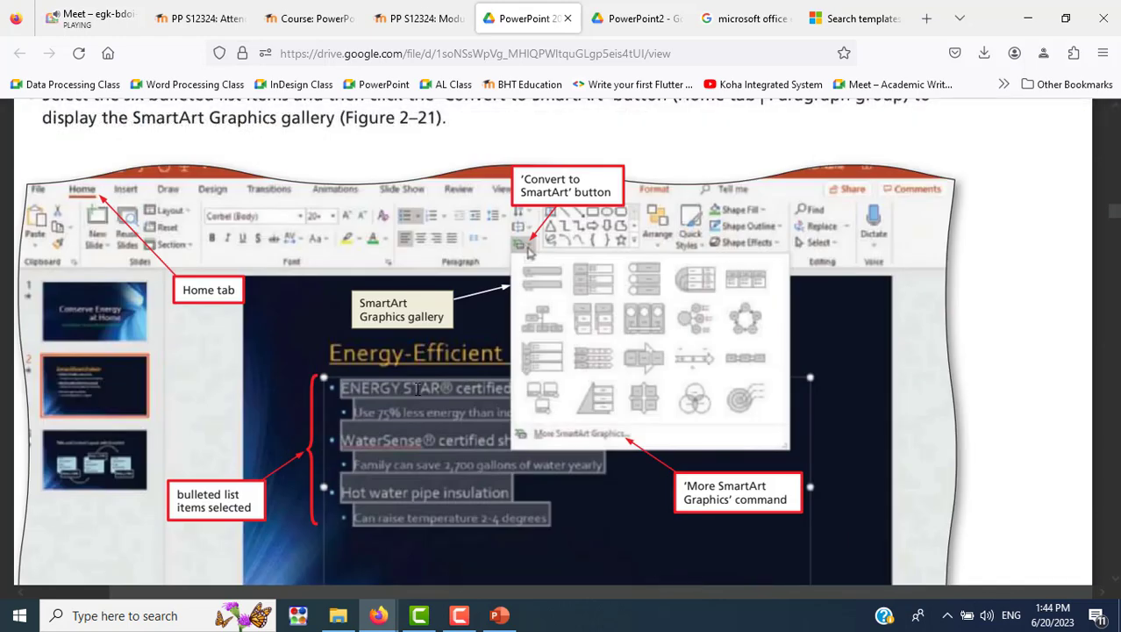
{"action": "key", "text": "alt+Tab"}
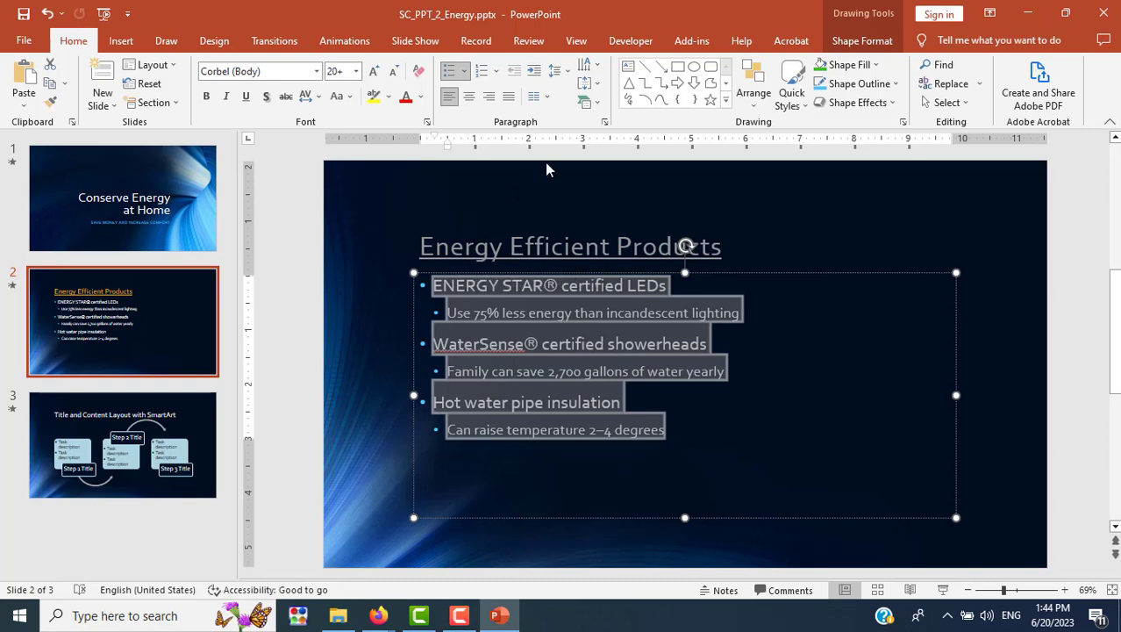
From Convert to SmartArt, choose More SmartArt Graphics for the selected bullets.
{"action": "left_click", "coordinate": [597, 106]}
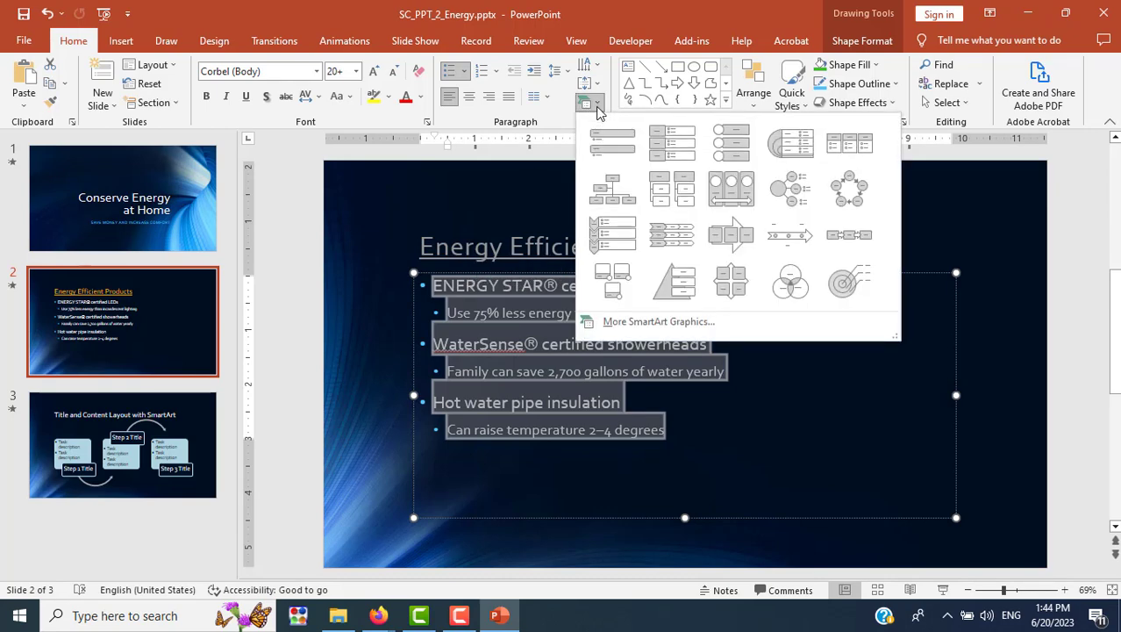
{"action": "left_click", "coordinate": [584, 105]}
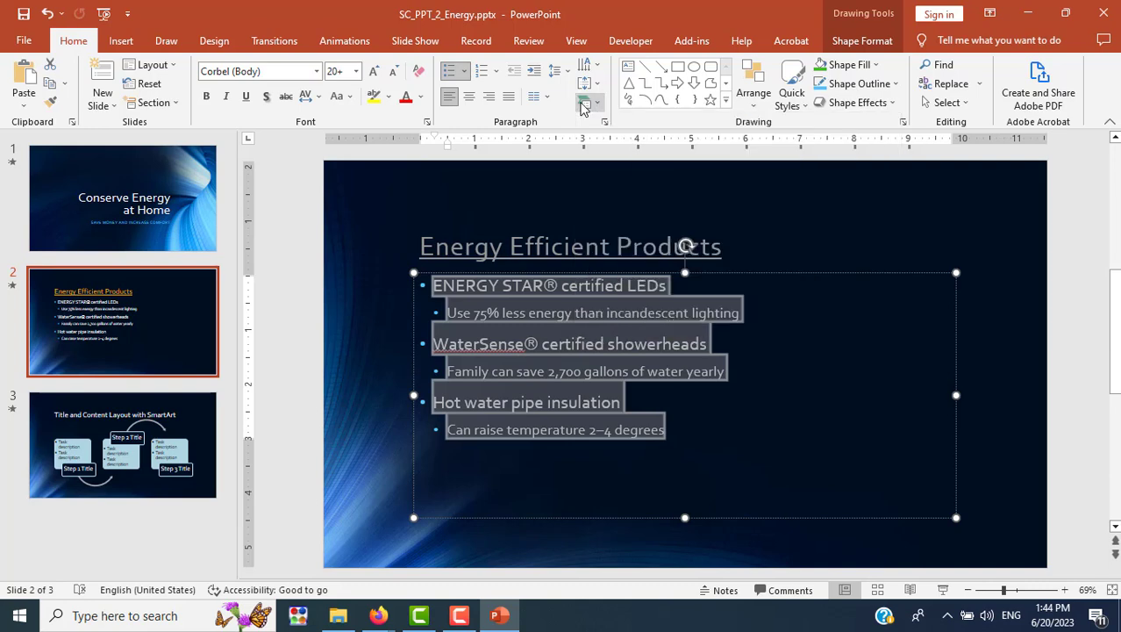
{"action": "left_click", "coordinate": [598, 104]}
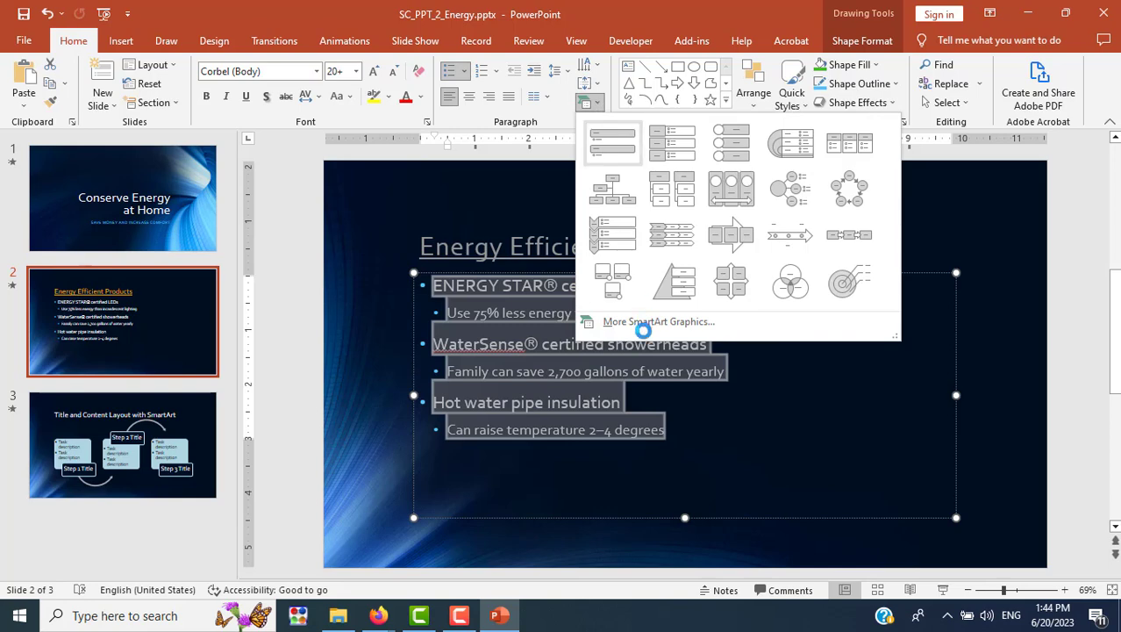
{"action": "left_click", "coordinate": [643, 323]}
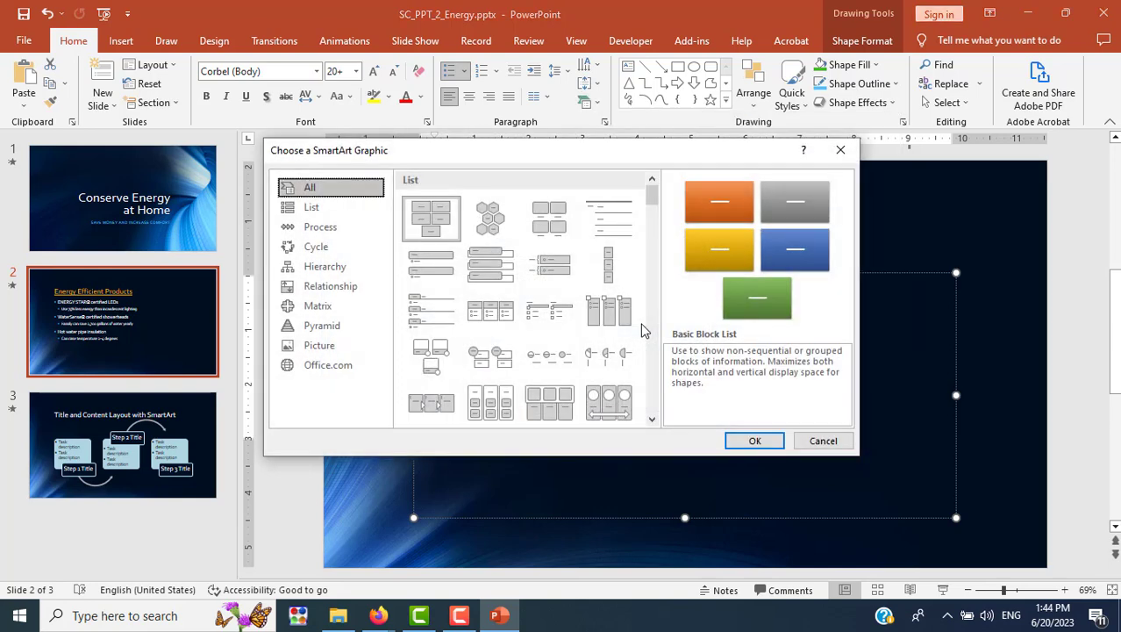
Pick the Vertical Box List layout in the List category, checking the lesson PDF.
{"action": "left_click", "coordinate": [320, 210]}
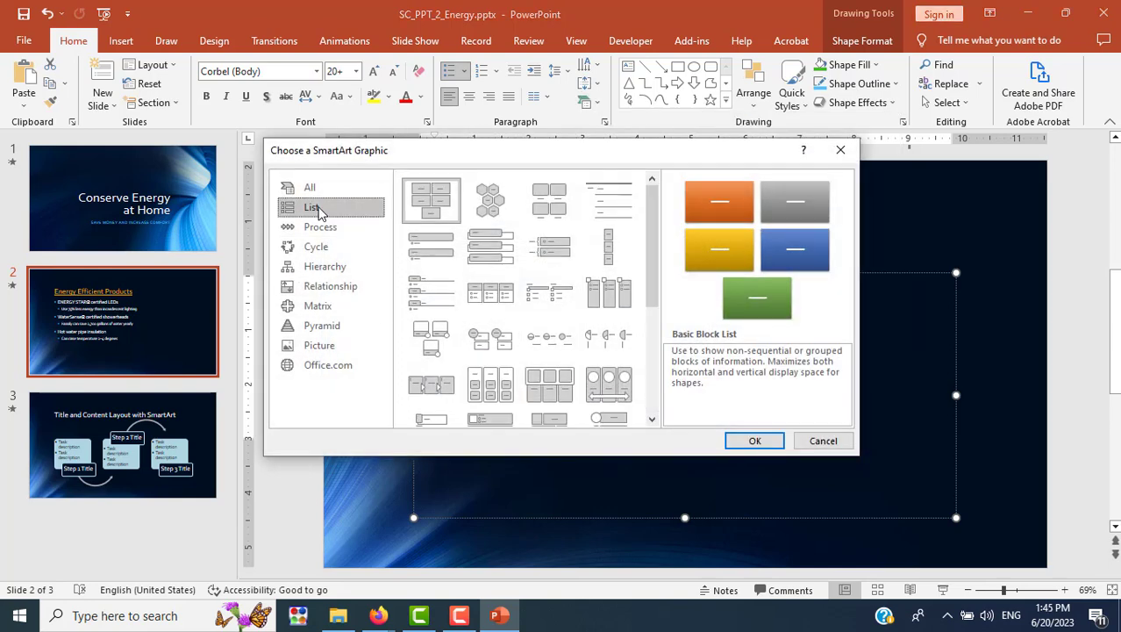
{"action": "left_click", "coordinate": [499, 249]}
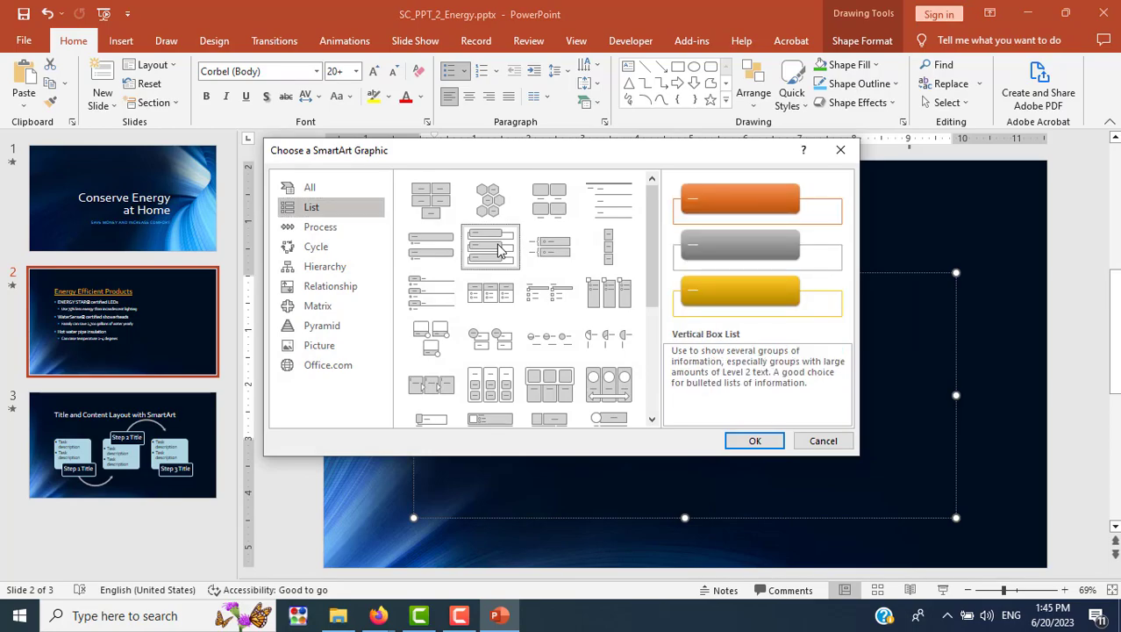
{"action": "key", "text": "alt+Tab"}
{"action": "scroll", "coordinate": [471, 373], "scroll_direction": "down", "scroll_amount": 4}
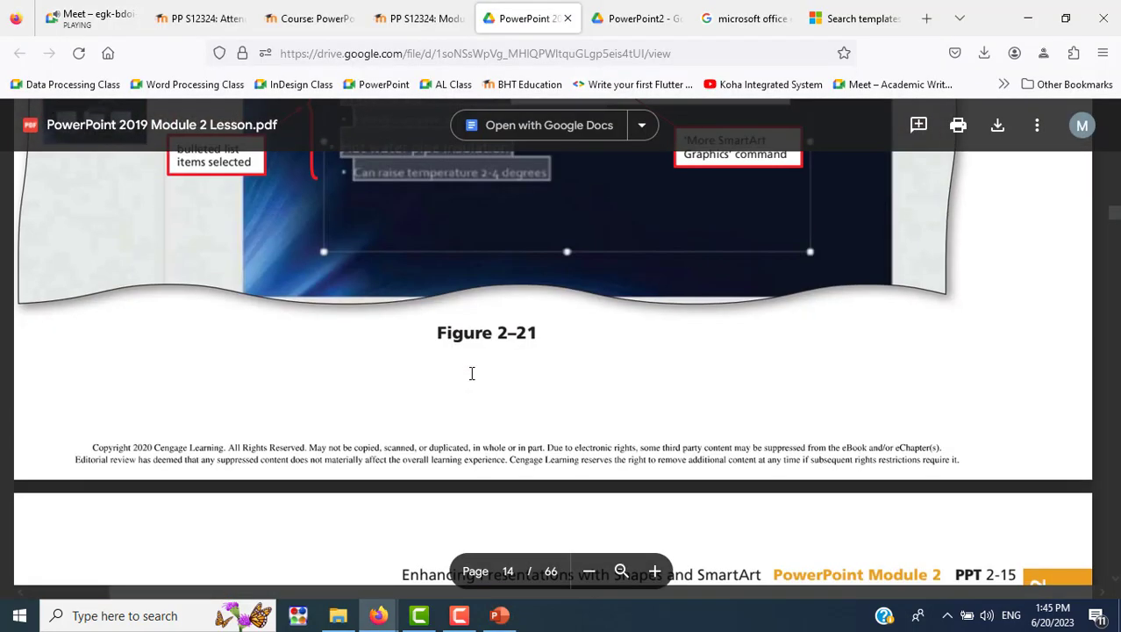
{"action": "scroll", "coordinate": [471, 373], "scroll_direction": "down", "scroll_amount": 5}
{"action": "scroll", "coordinate": [471, 373], "scroll_direction": "down", "scroll_amount": 2}
{"action": "scroll", "coordinate": [471, 373], "scroll_direction": "down", "scroll_amount": 2}
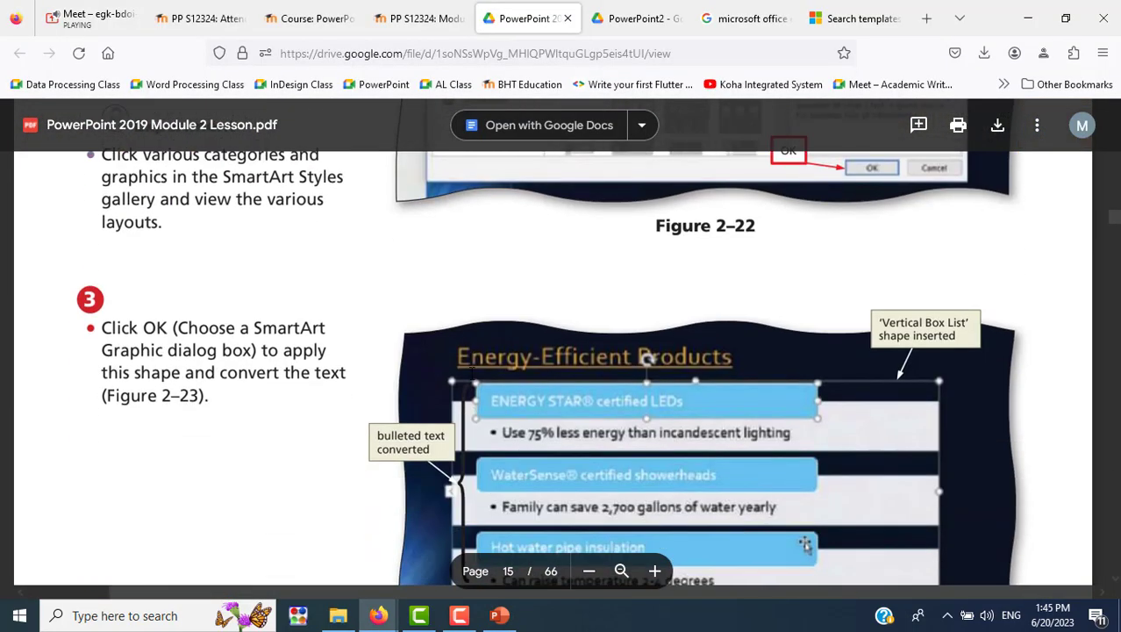
{"action": "scroll", "coordinate": [472, 371], "scroll_direction": "up", "scroll_amount": 3}
{"action": "scroll", "coordinate": [474, 372], "scroll_direction": "up", "scroll_amount": 2}
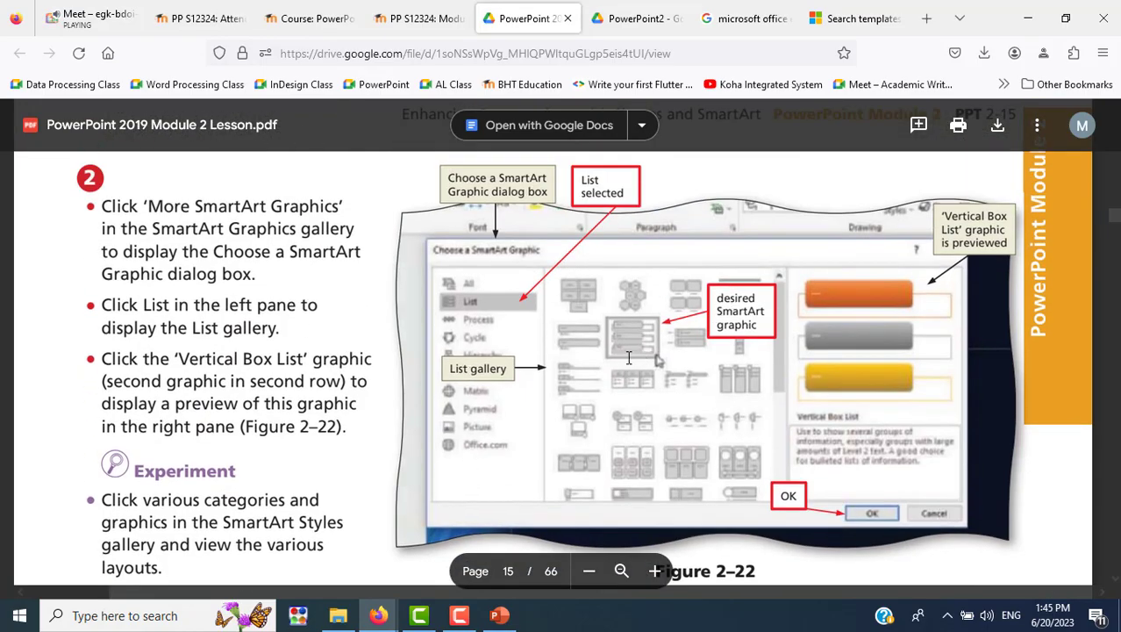
Apply Vertical Box List to slide 2's bullets and select the new graphic.
{"action": "key", "text": "alt+Tab"}
{"action": "left_click", "coordinate": [754, 441]}
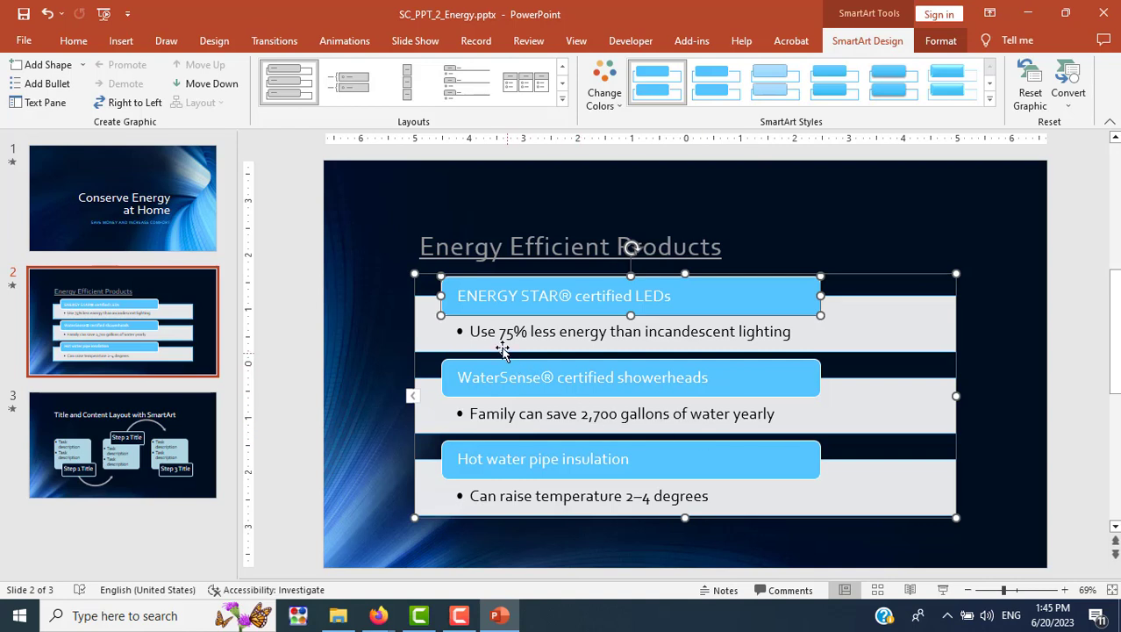
{"action": "left_click", "coordinate": [924, 283]}
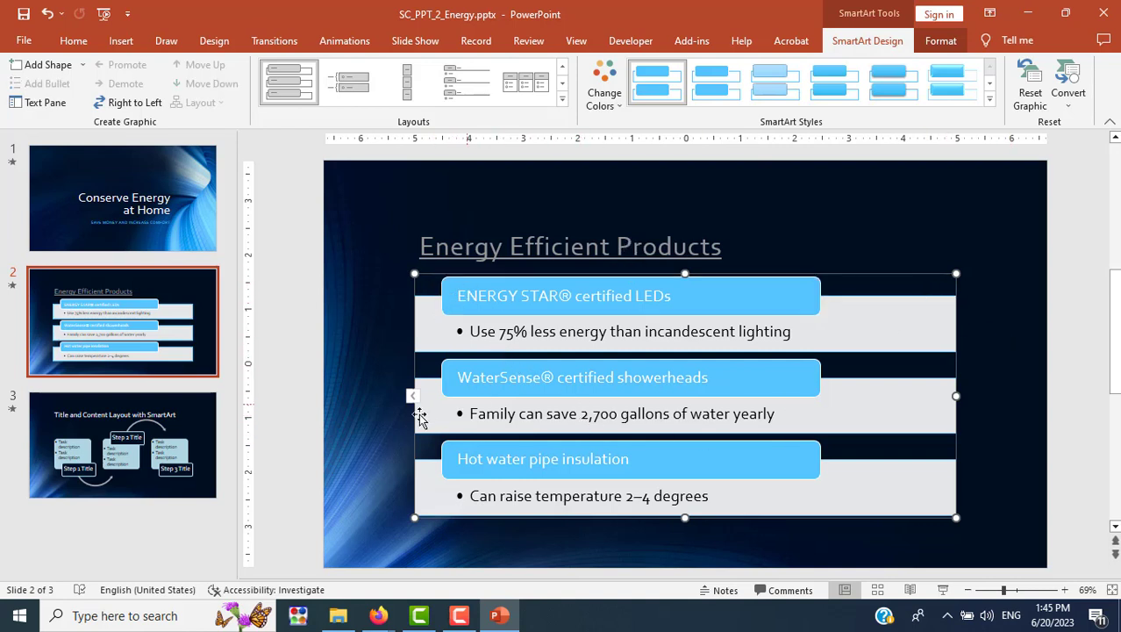
{"action": "key", "text": "alt+Tab"}
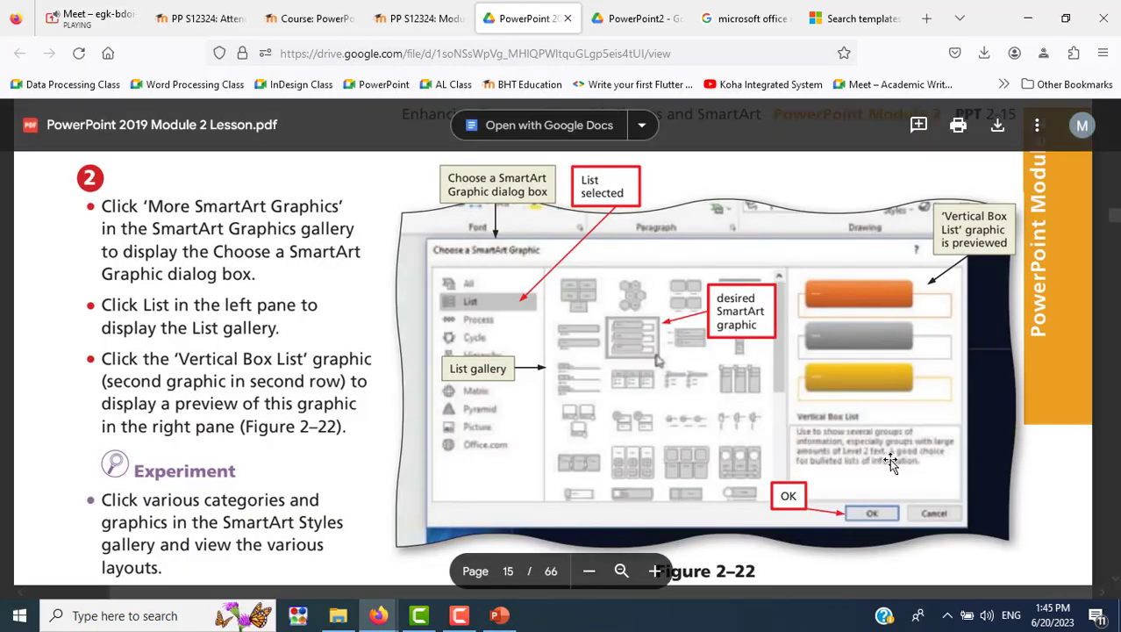
Deselect slide 2's SmartArt, then stop presenting in Meet and choose Your entire screen.
{"action": "left_click", "coordinate": [110, 29]}
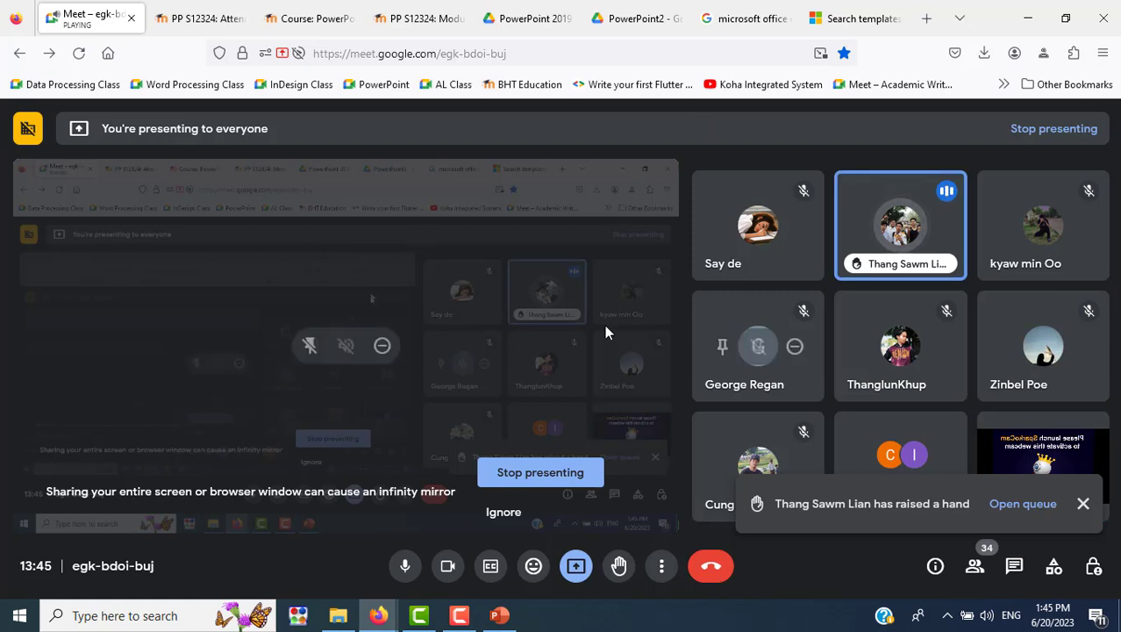
{"action": "left_click", "coordinate": [497, 616]}
{"action": "left_click", "coordinate": [300, 353]}
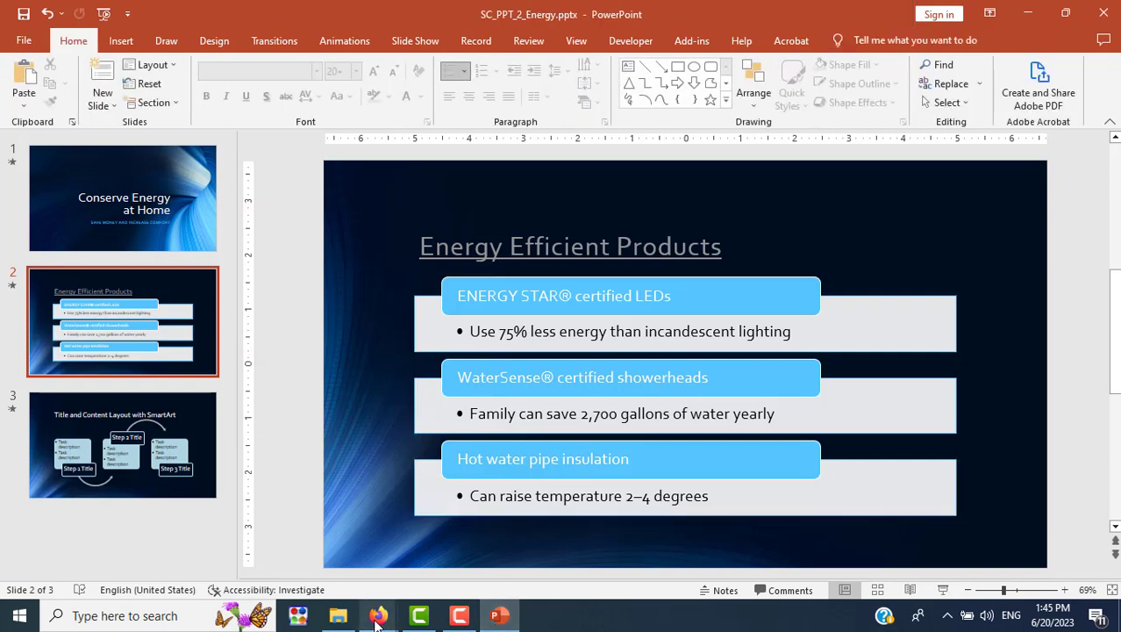
{"action": "mouse_move", "coordinate": [377, 615]}
{"action": "left_click", "coordinate": [269, 530]}
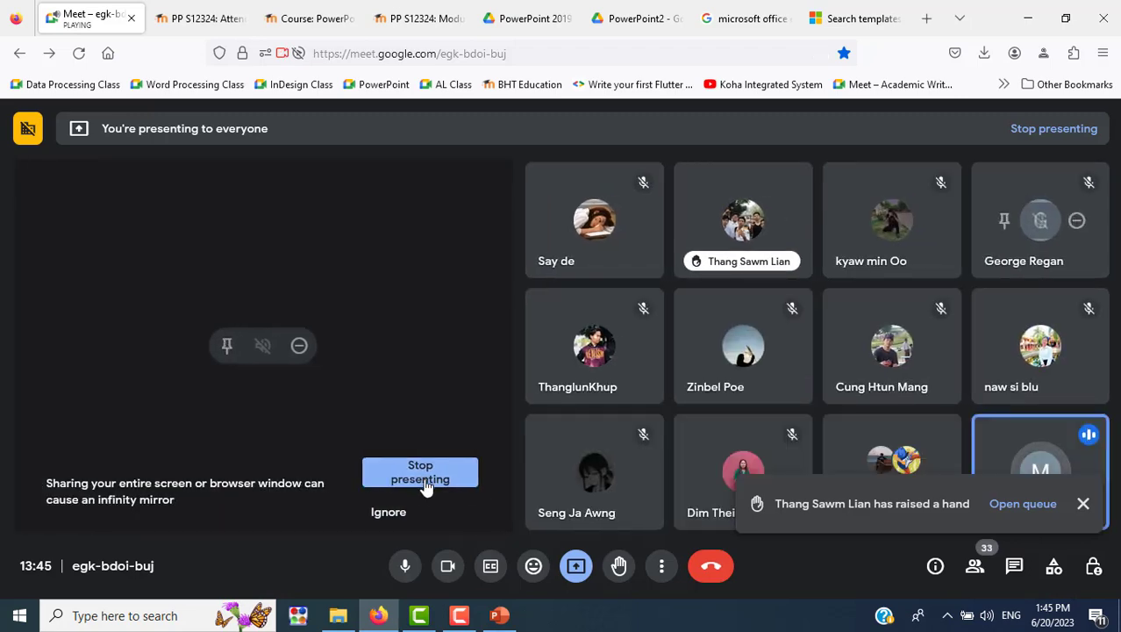
{"action": "left_click", "coordinate": [425, 480]}
{"action": "left_click", "coordinate": [577, 565]}
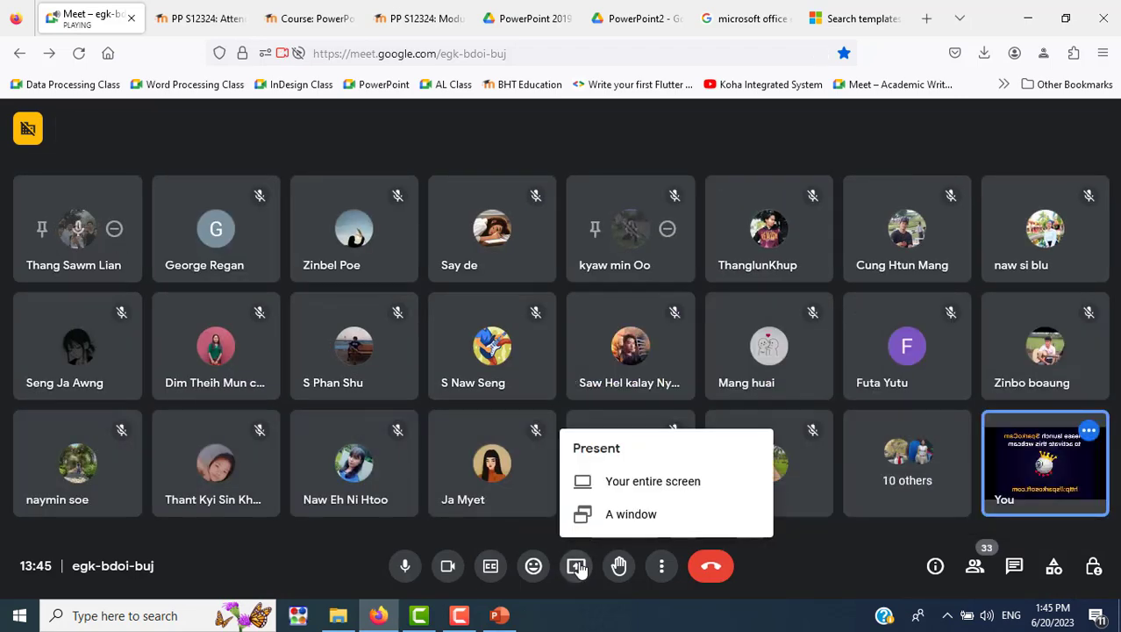
{"action": "left_click", "coordinate": [608, 481]}
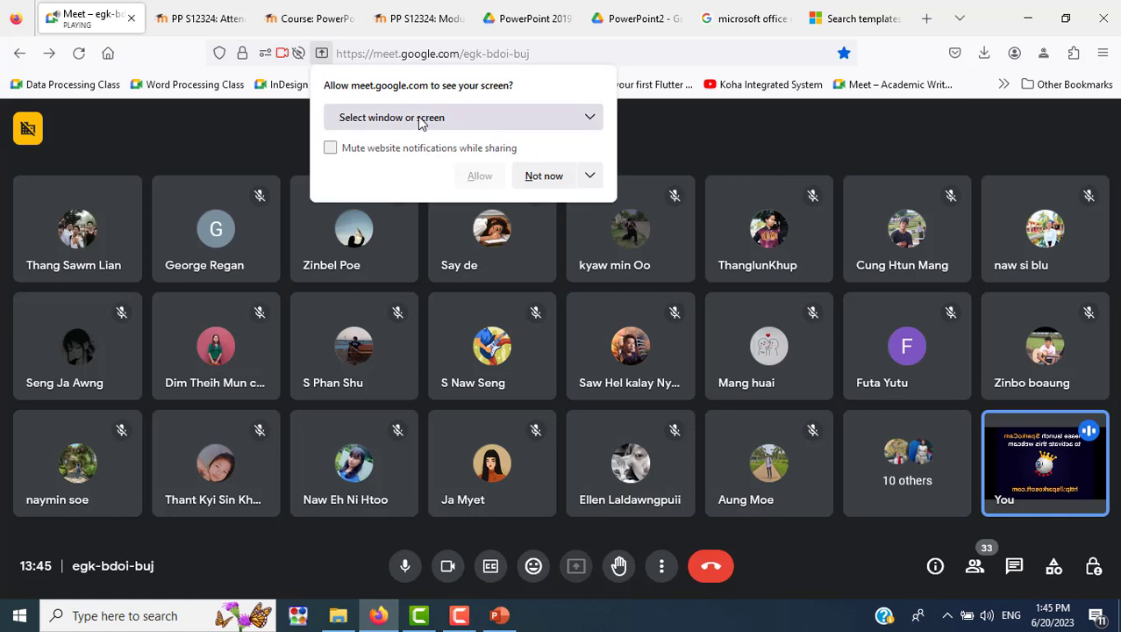
Pick Entire screen in Firefox's sharing prompt, allow it, and bring PowerPoint forward.
{"action": "left_click", "coordinate": [420, 117]}
{"action": "left_click", "coordinate": [392, 253]}
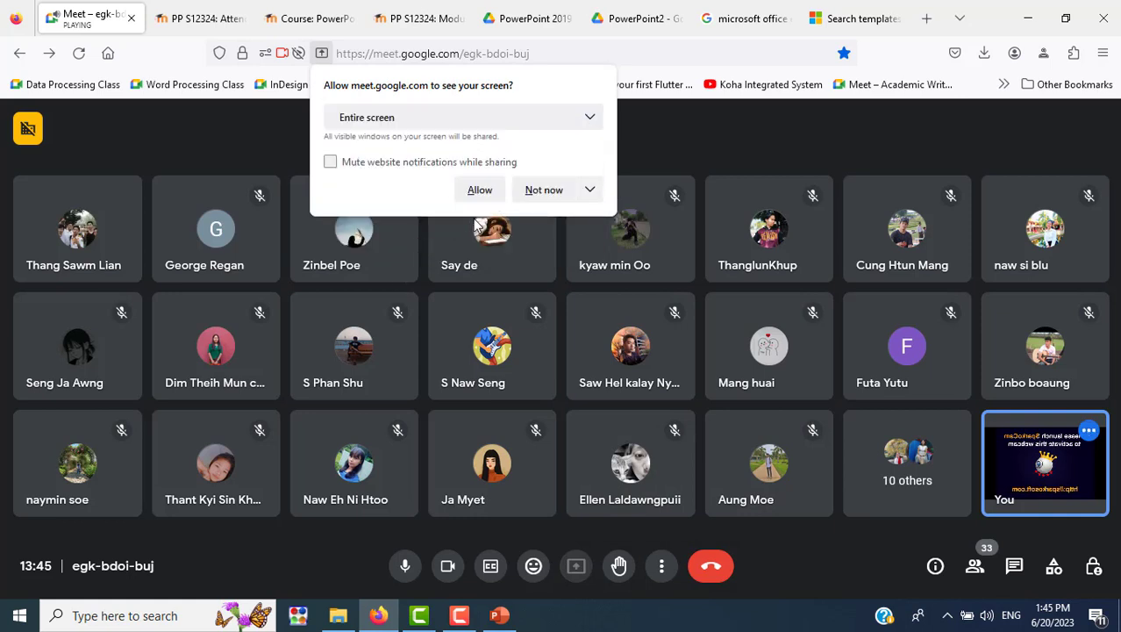
{"action": "left_click", "coordinate": [483, 397]}
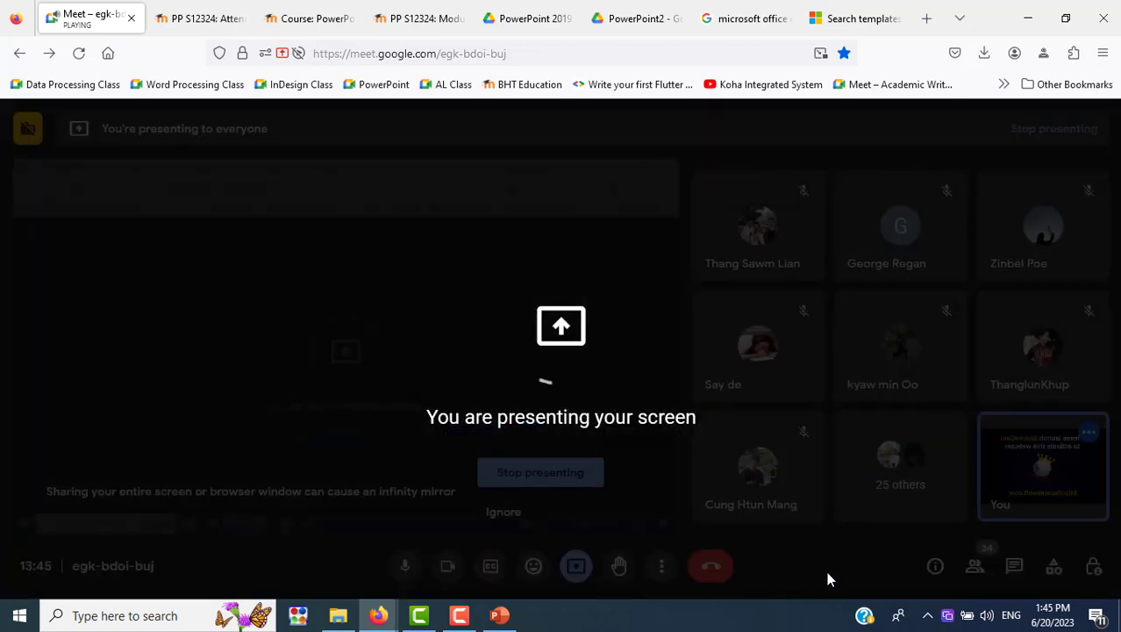
{"action": "left_click", "coordinate": [497, 619]}
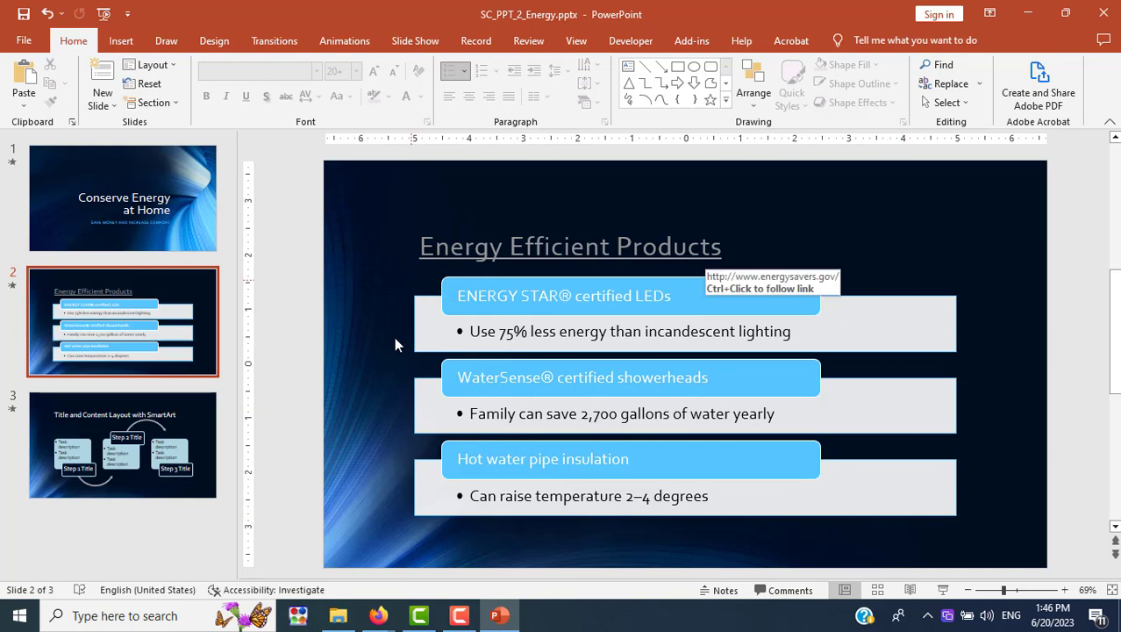
{"action": "key", "text": "alt+Tab"}
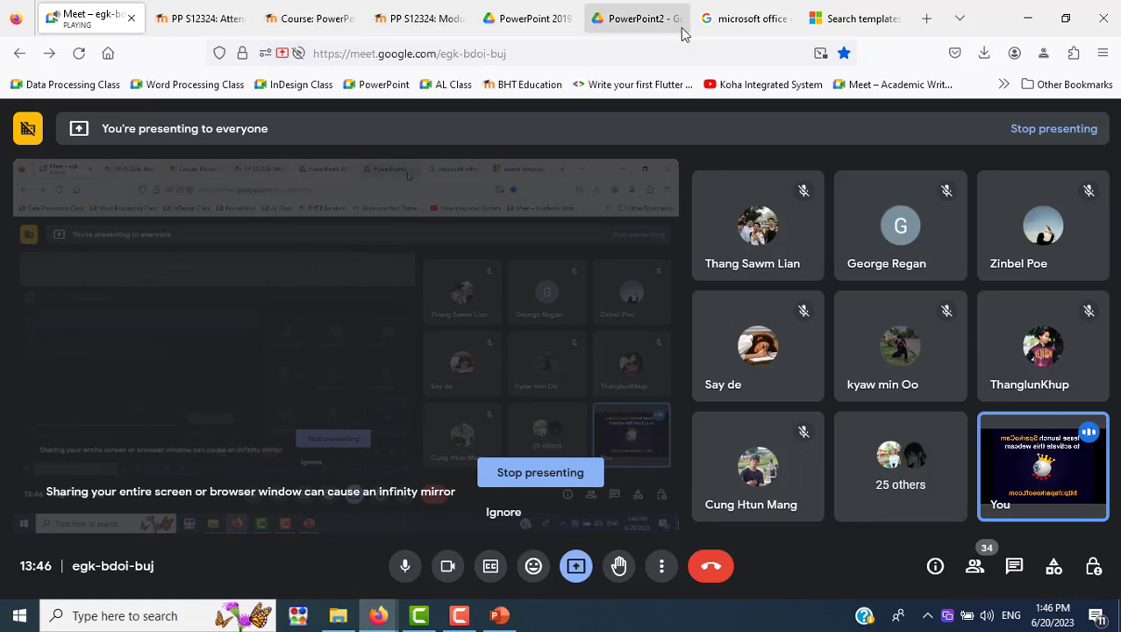
Scroll the lesson PDF to page 16, step 2, with Figure 2–25.
{"action": "left_click", "coordinate": [537, 21]}
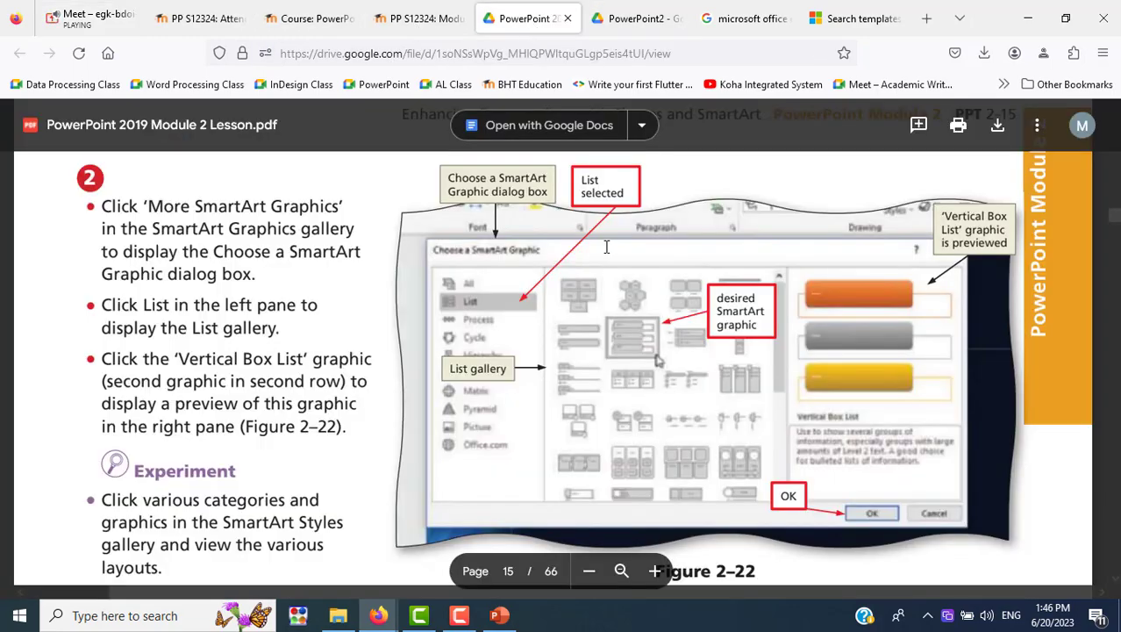
{"action": "scroll", "coordinate": [606, 247], "scroll_direction": "down", "scroll_amount": 5}
{"action": "scroll", "coordinate": [606, 246], "scroll_direction": "down", "scroll_amount": 5}
{"action": "scroll", "coordinate": [606, 246], "scroll_direction": "down", "scroll_amount": 5}
{"action": "scroll", "coordinate": [606, 246], "scroll_direction": "up", "scroll_amount": 5}
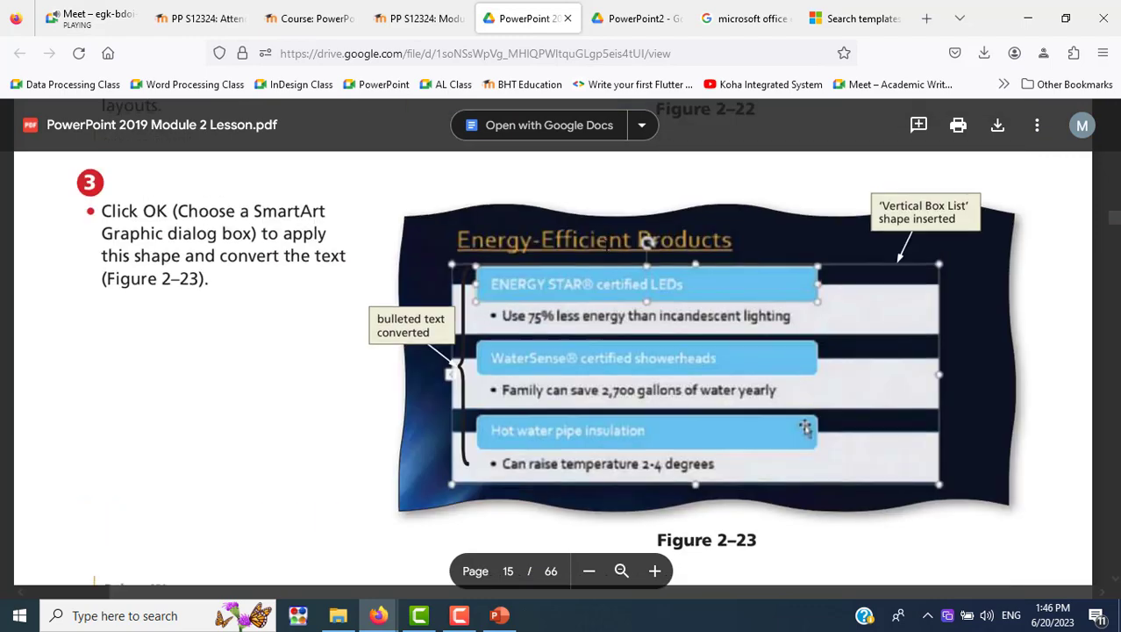
{"action": "scroll", "coordinate": [606, 246], "scroll_direction": "down", "scroll_amount": 5}
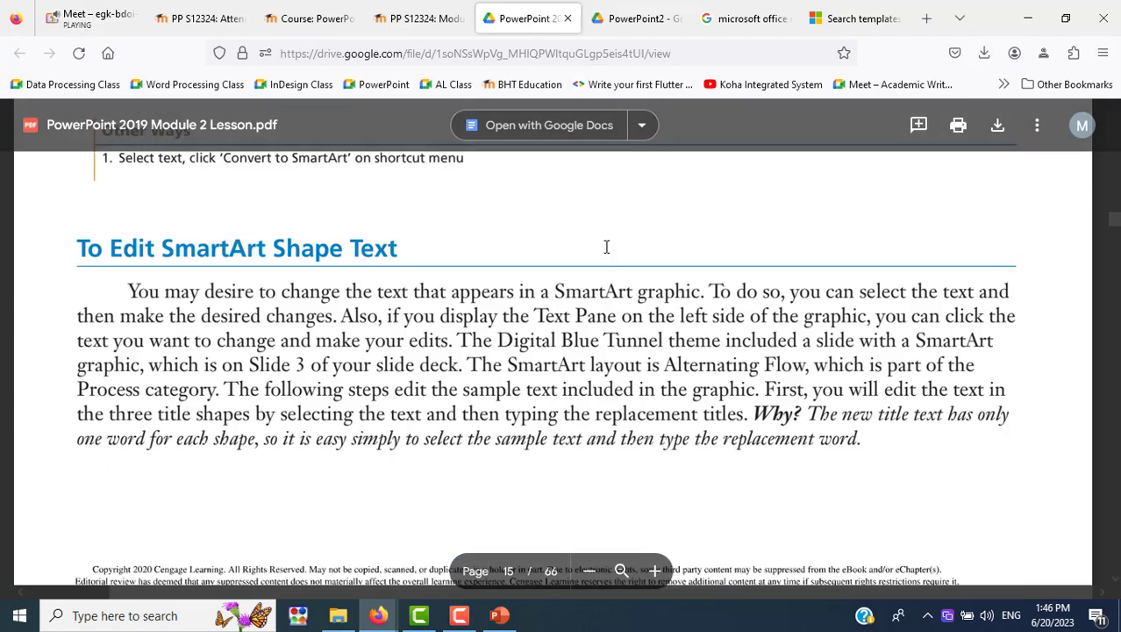
{"action": "scroll", "coordinate": [607, 247], "scroll_direction": "down", "scroll_amount": 5}
{"action": "scroll", "coordinate": [606, 246], "scroll_direction": "down", "scroll_amount": 3}
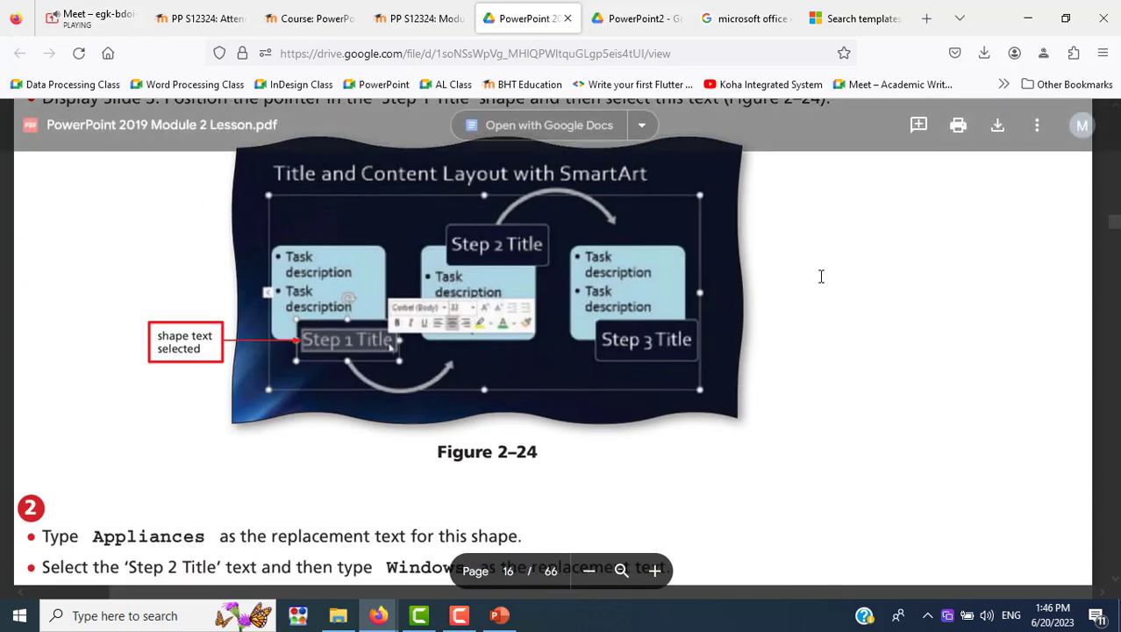
{"action": "scroll", "coordinate": [820, 275], "scroll_direction": "up", "scroll_amount": 3}
{"action": "scroll", "coordinate": [821, 276], "scroll_direction": "up", "scroll_amount": 2}
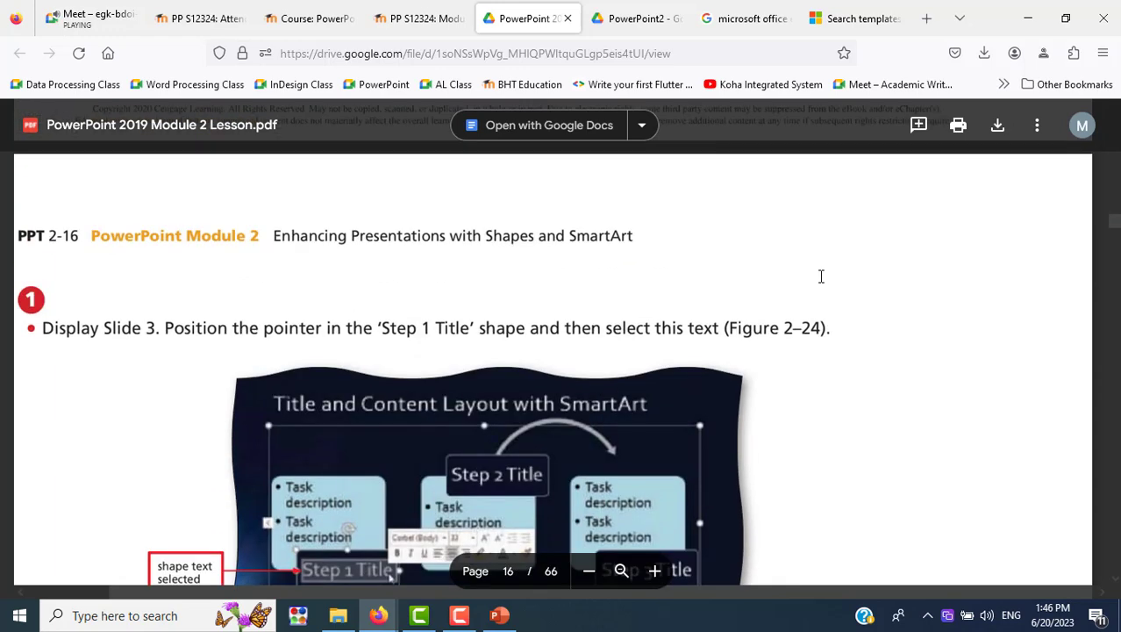
{"action": "scroll", "coordinate": [821, 276], "scroll_direction": "down", "scroll_amount": 2}
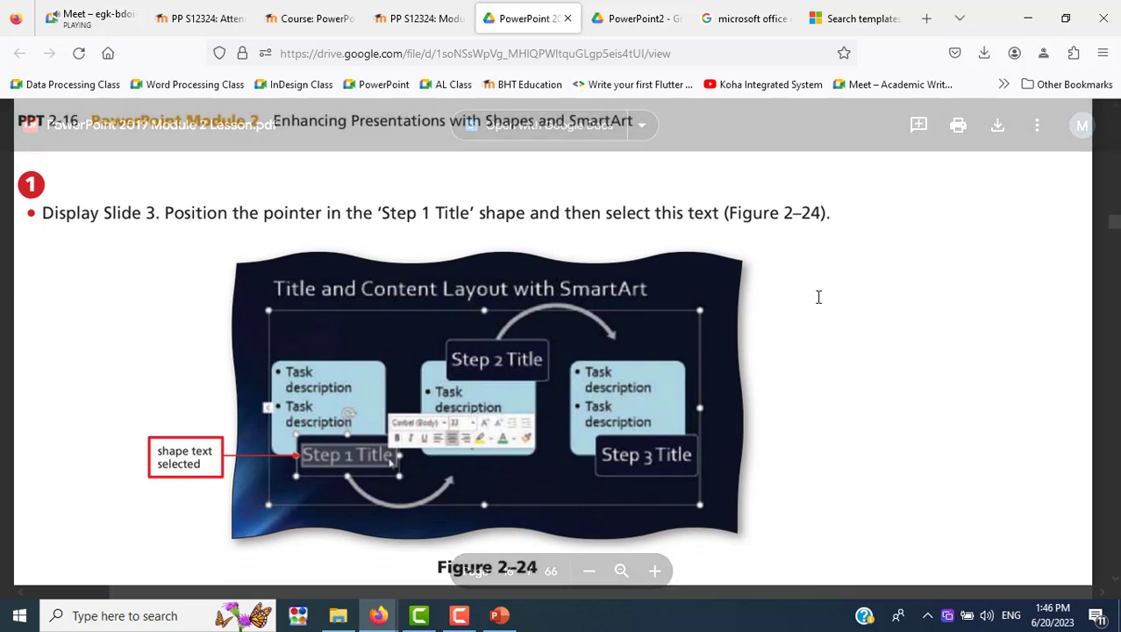
Move to slide 3 in PowerPoint and reread the replacement text instructions.
{"action": "key", "text": "alt+Tab"}
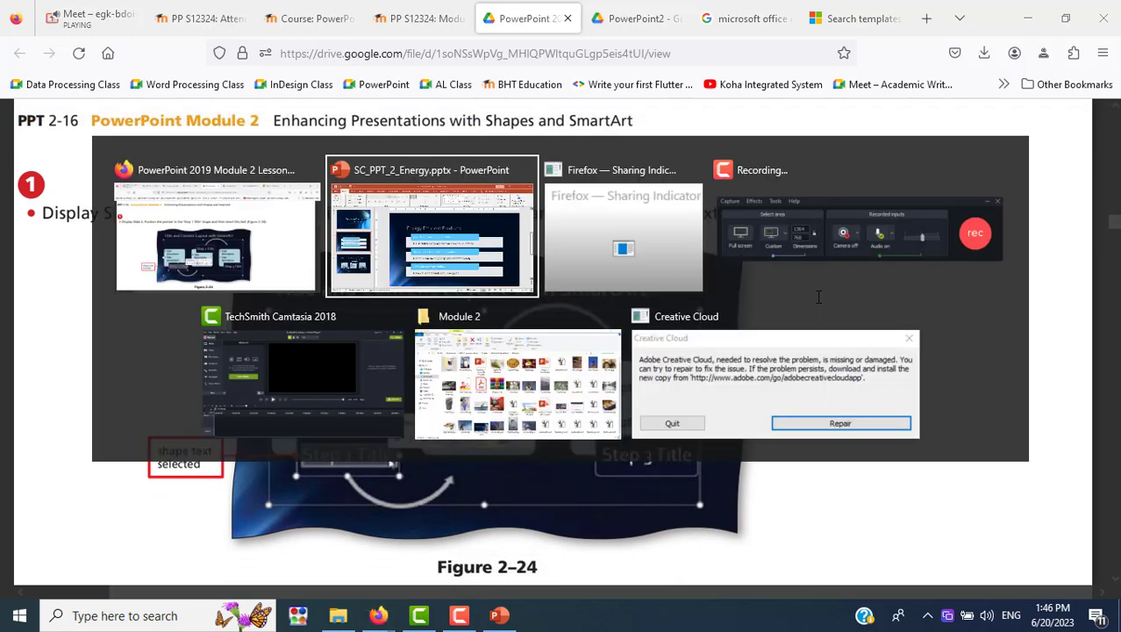
{"action": "left_click", "coordinate": [151, 436]}
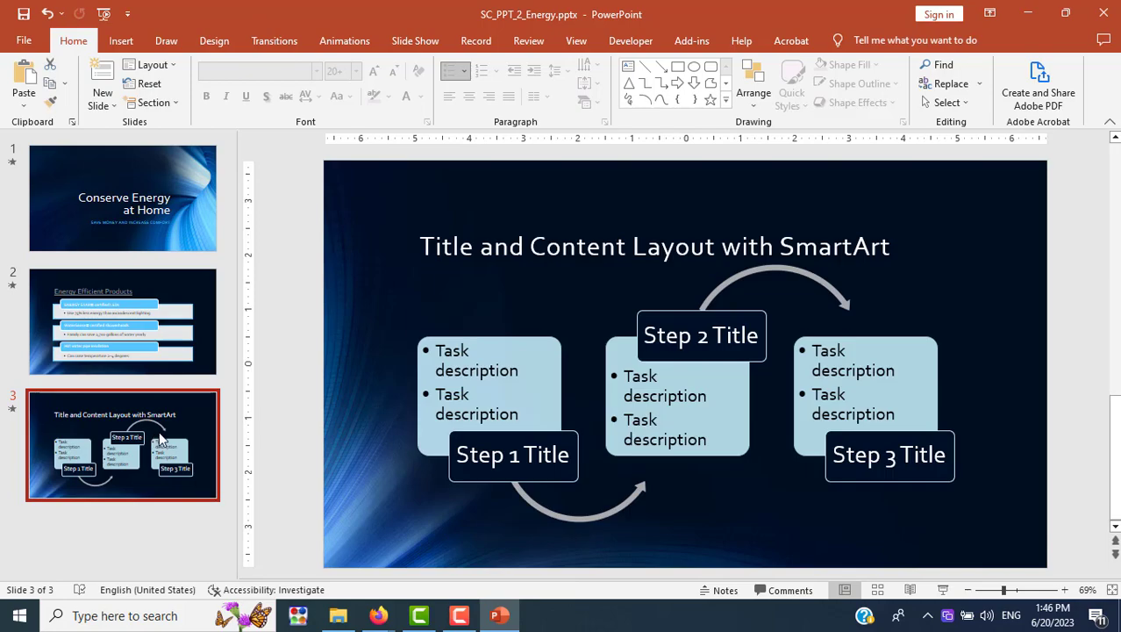
{"action": "key", "text": "alt+Tab"}
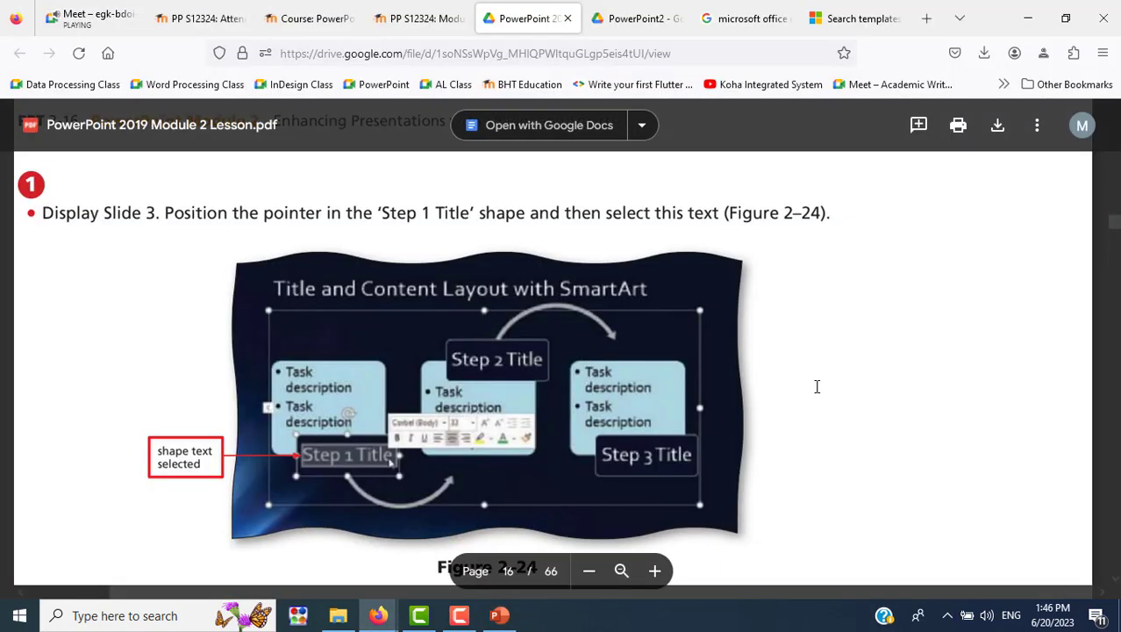
{"action": "scroll", "coordinate": [818, 386], "scroll_direction": "down", "scroll_amount": 5}
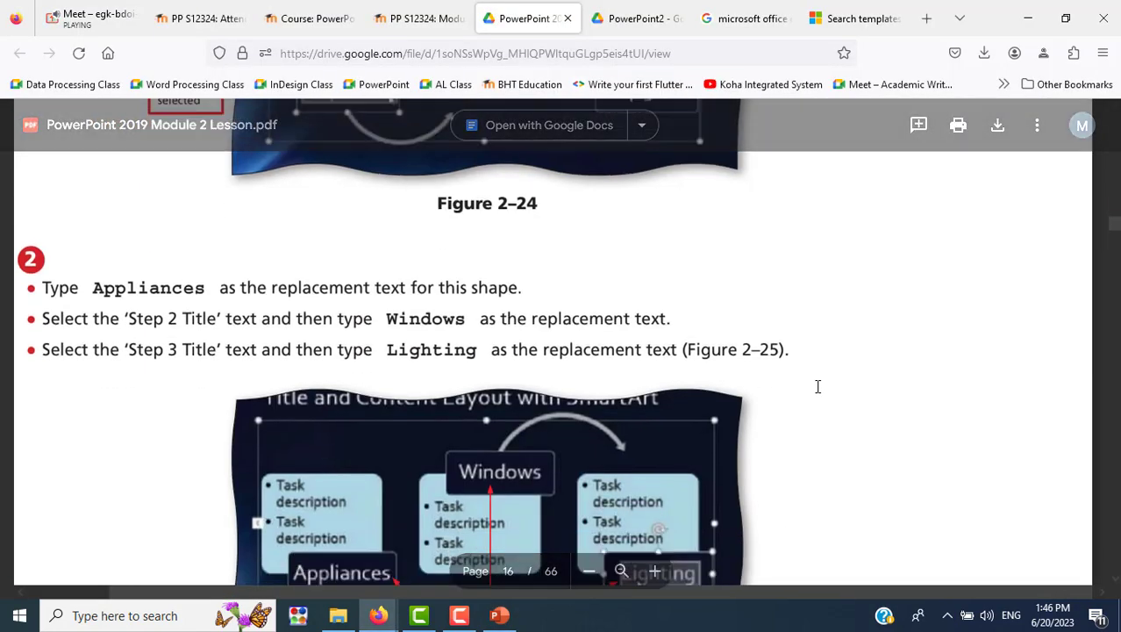
{"action": "scroll", "coordinate": [818, 386], "scroll_direction": "down", "scroll_amount": 4}
{"action": "scroll", "coordinate": [817, 386], "scroll_direction": "up", "scroll_amount": 2}
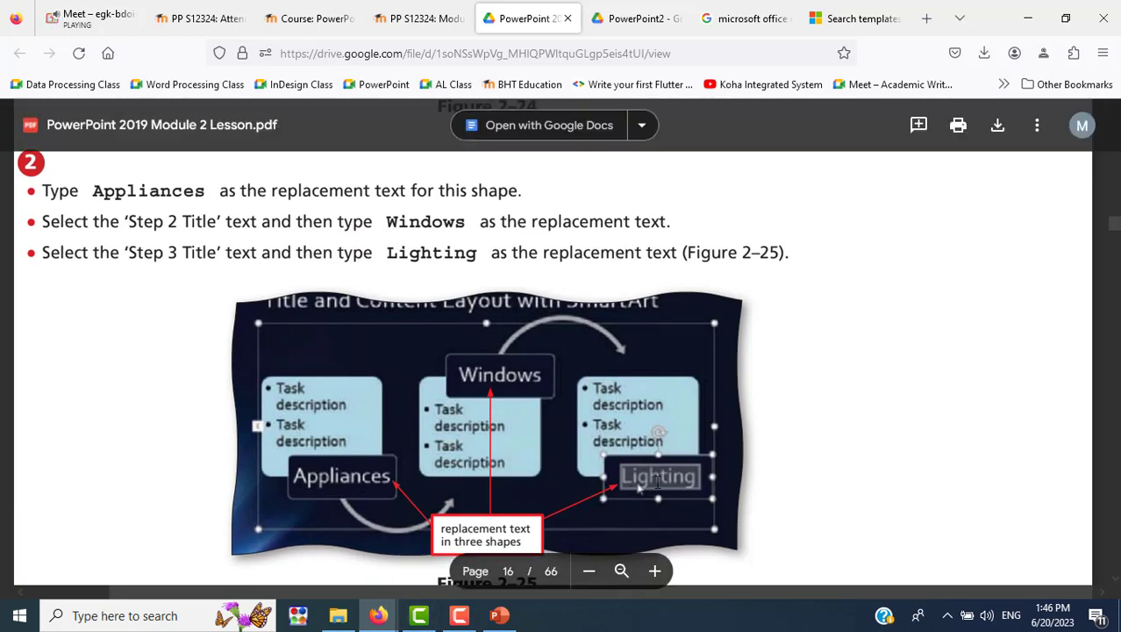
{"action": "key", "text": "alt+Tab"}
Replace the Step 1–3 Title placeholders with Appliances, Windows and Lighting, fixing the 'Windwos' typo.
{"action": "triple_click", "coordinate": [533, 474]}
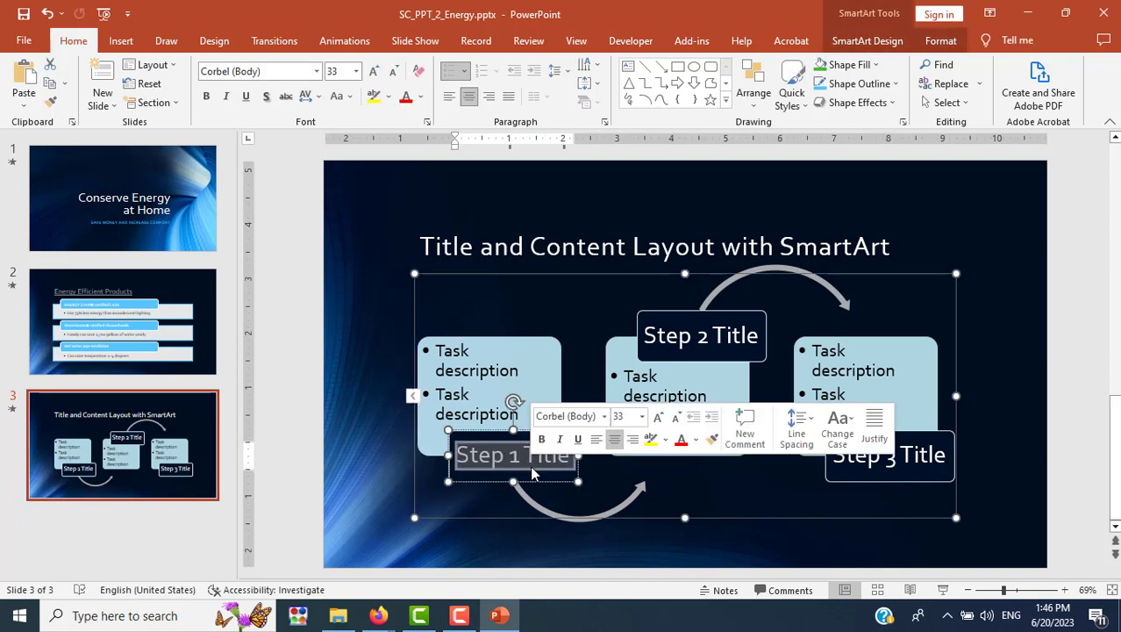
{"action": "type", "text": "Appl"}
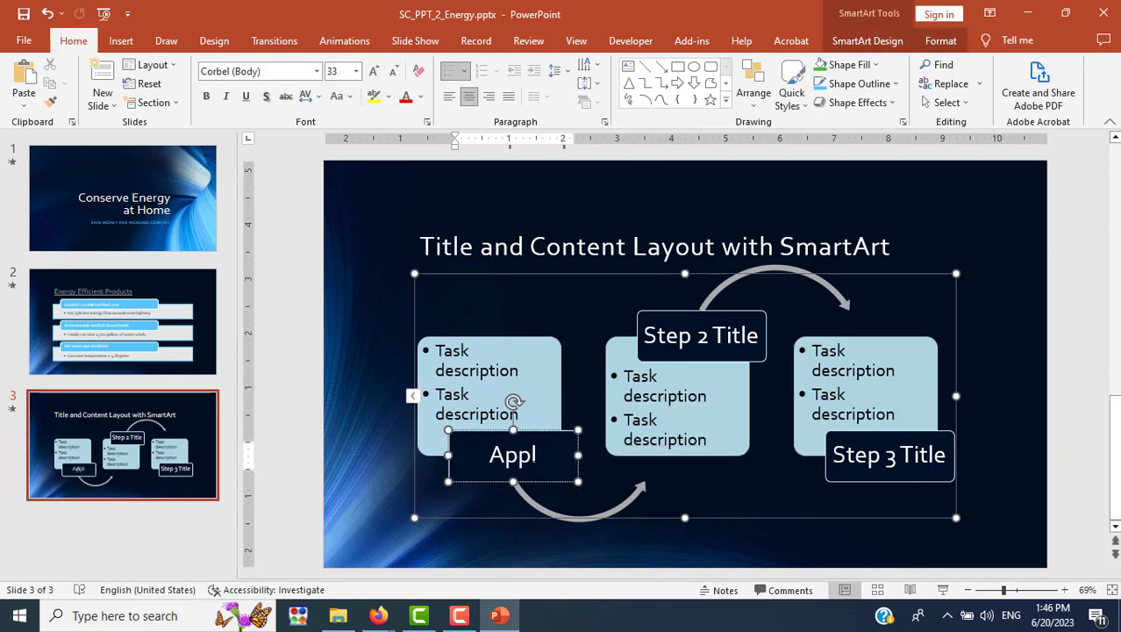
{"action": "type", "text": "ia"}
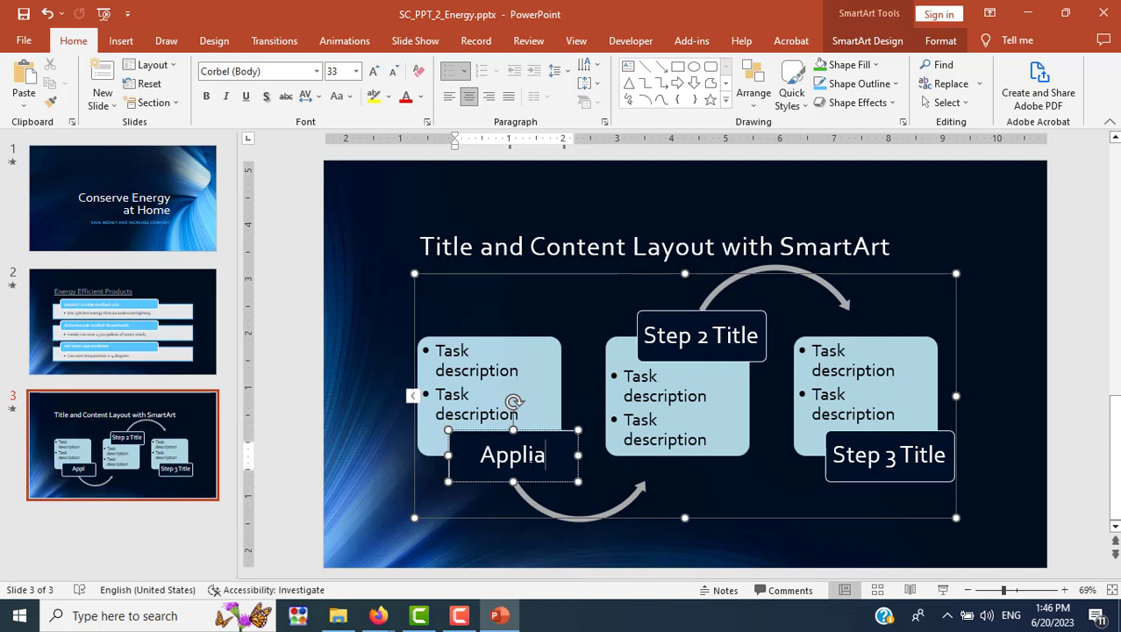
{"action": "type", "text": "nces"}
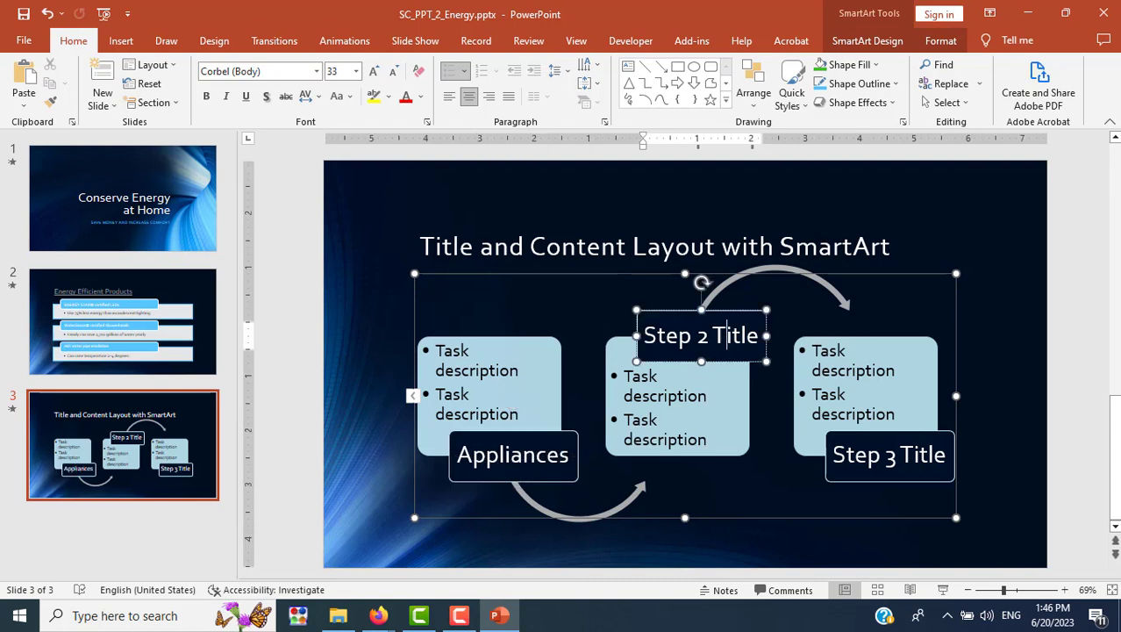
{"action": "triple_click", "coordinate": [728, 337]}
{"action": "type", "text": "Windwos"}
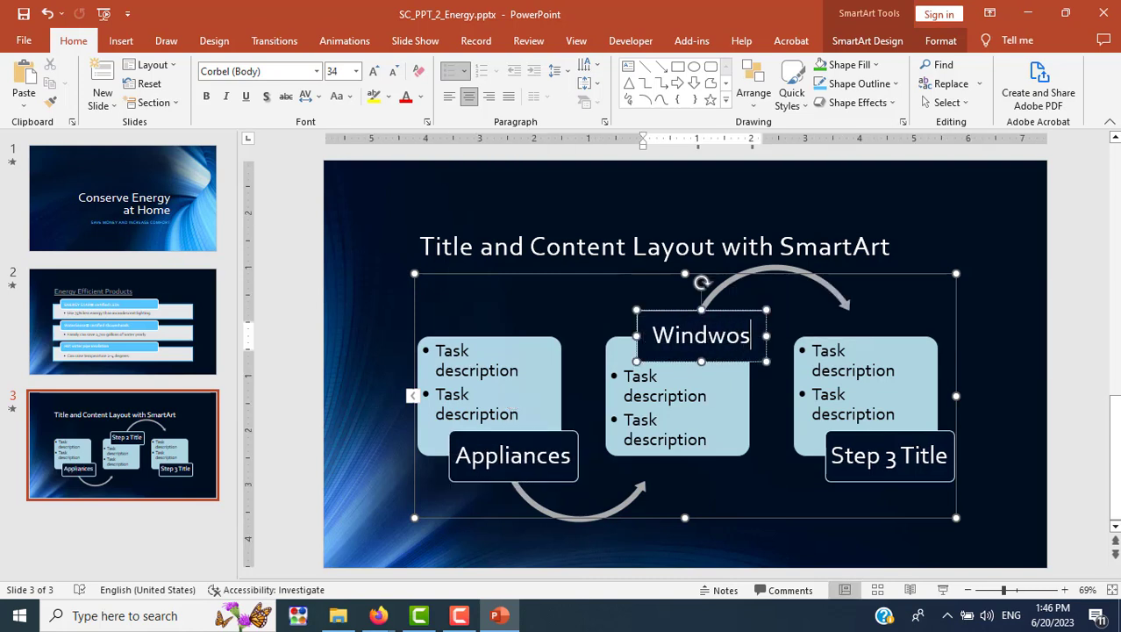
{"action": "key", "text": "BackSpace"}
{"action": "key", "text": "BackSpace"}
{"action": "key", "text": "BackSpace"}
{"action": "type", "text": "ows"}
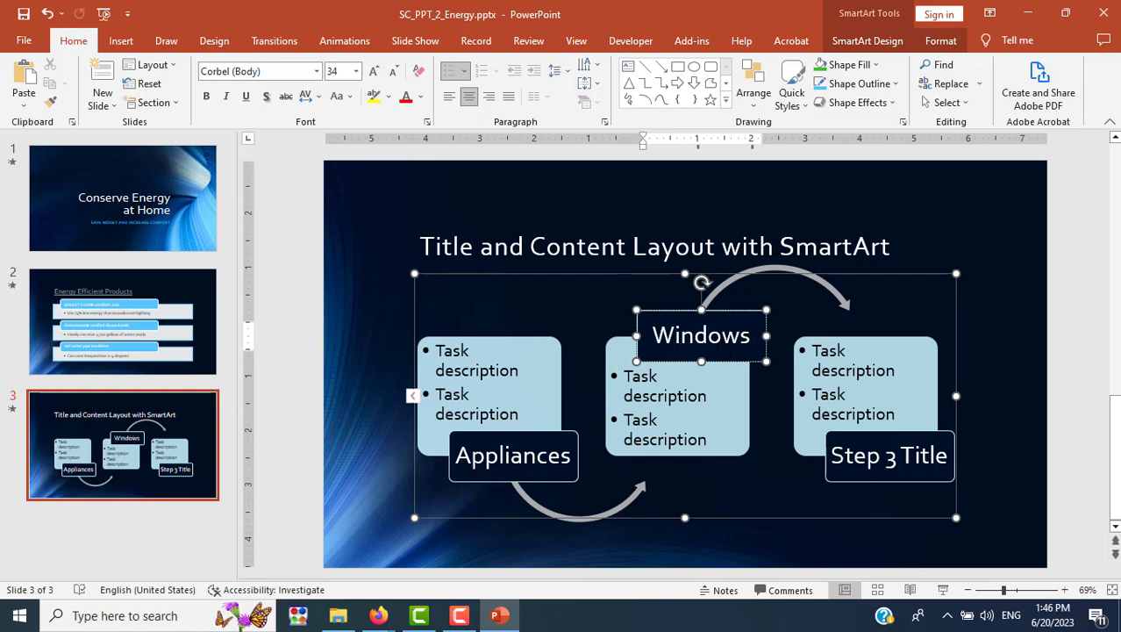
{"action": "key", "text": "alt+Tab"}
{"action": "key", "text": "alt+Tab"}
{"action": "left_click_drag", "start_coordinate": [830, 455], "coordinate": [949, 455]}
{"action": "type", "text": "Lig"}
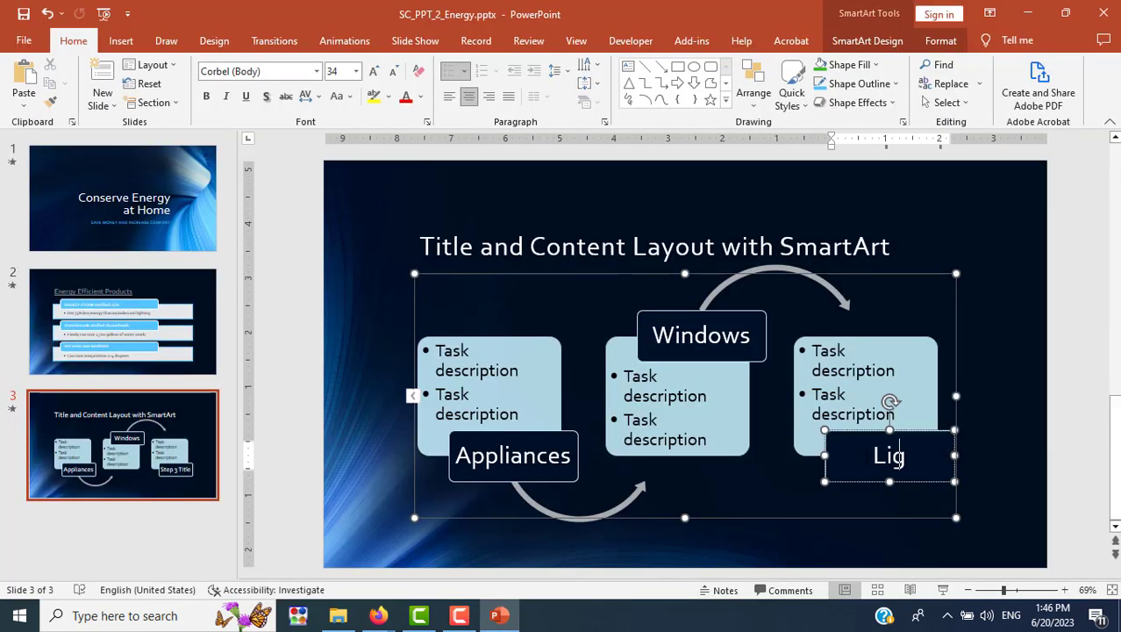
{"action": "type", "text": "hting"}
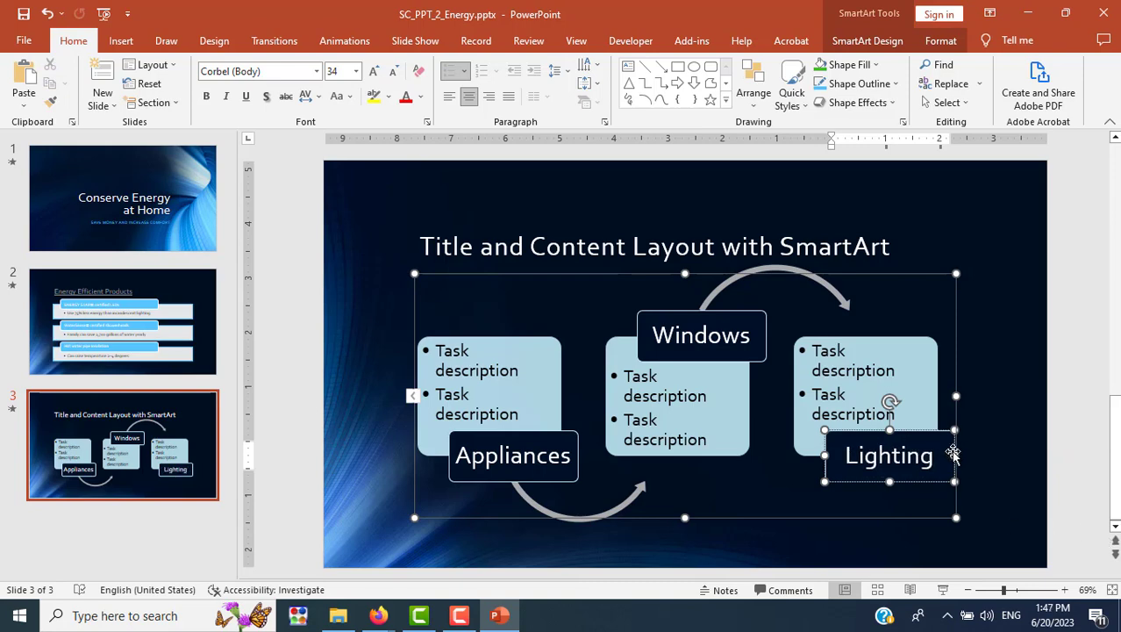
{"action": "key", "text": "alt+Tab"}
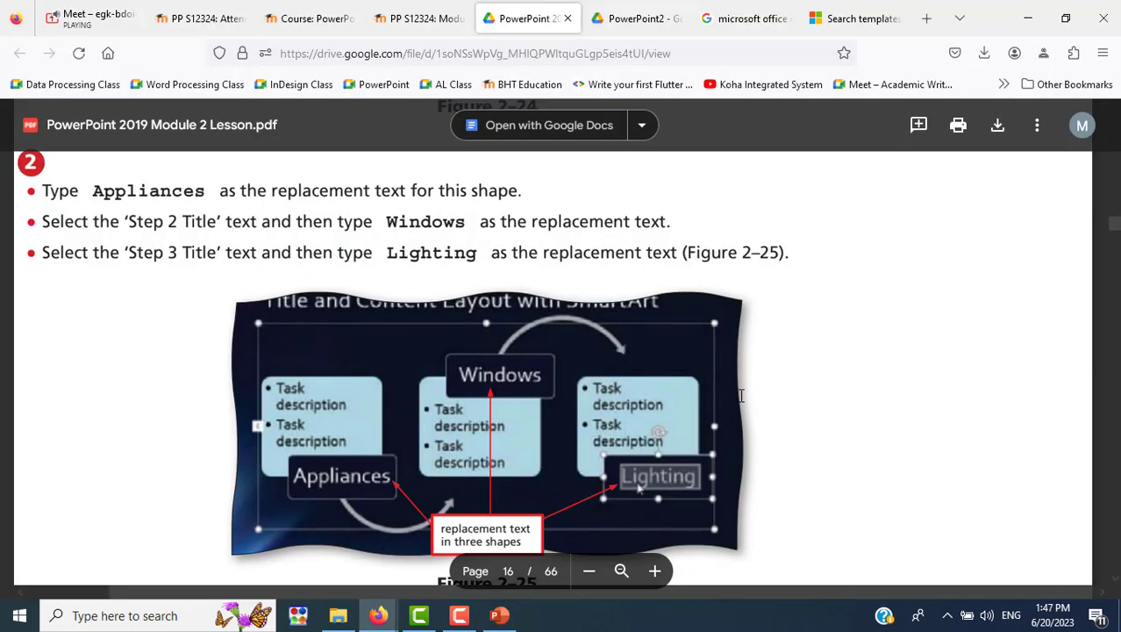
Scroll the lesson PDF through Table 2-2 to page 17's 'To Edit SmartArt Bulleted Text'.
{"action": "scroll", "coordinate": [740, 396], "scroll_direction": "down", "scroll_amount": 5}
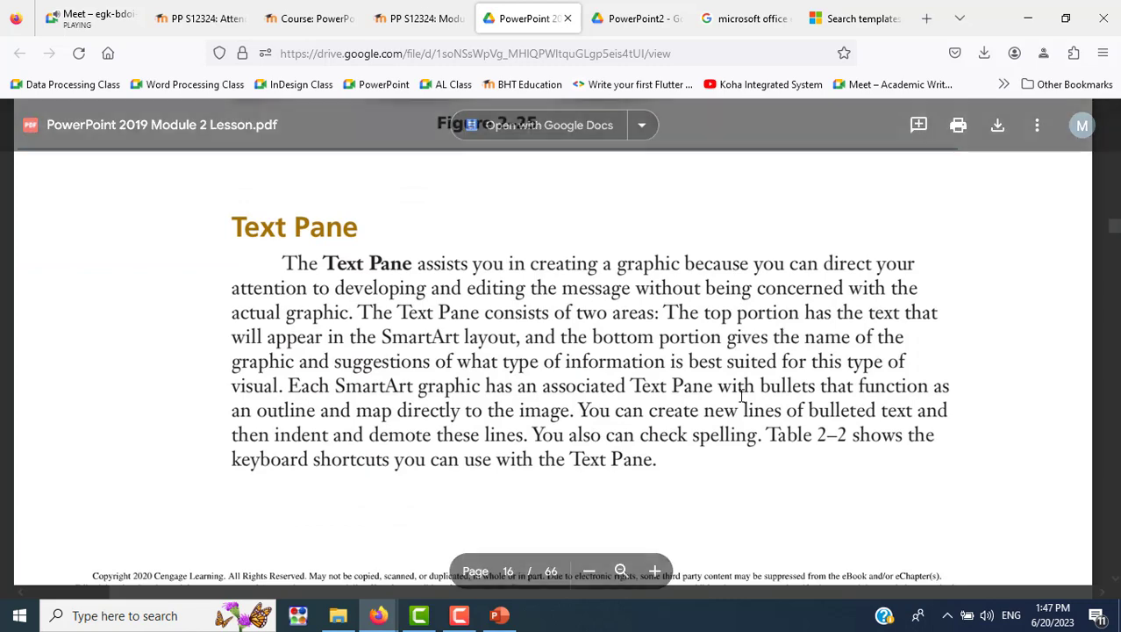
{"action": "scroll", "coordinate": [742, 396], "scroll_direction": "down", "scroll_amount": 2}
{"action": "scroll", "coordinate": [742, 395], "scroll_direction": "down", "scroll_amount": 3}
{"action": "scroll", "coordinate": [741, 396], "scroll_direction": "down", "scroll_amount": 1}
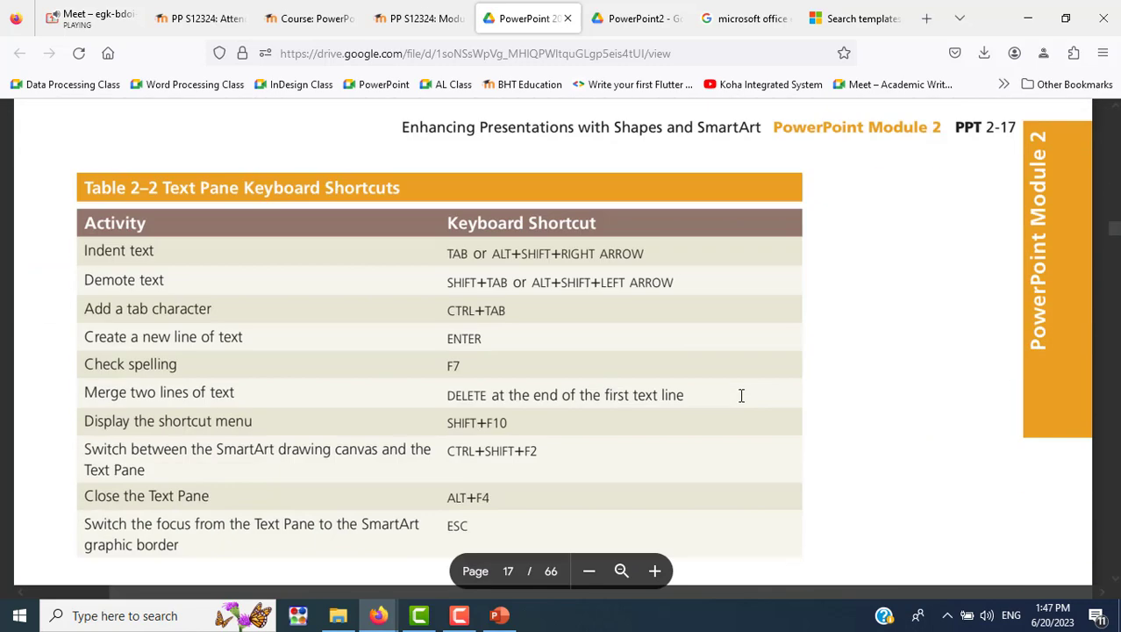
{"action": "scroll", "coordinate": [742, 395], "scroll_direction": "down", "scroll_amount": 5}
{"action": "scroll", "coordinate": [742, 396], "scroll_direction": "up", "scroll_amount": 1}
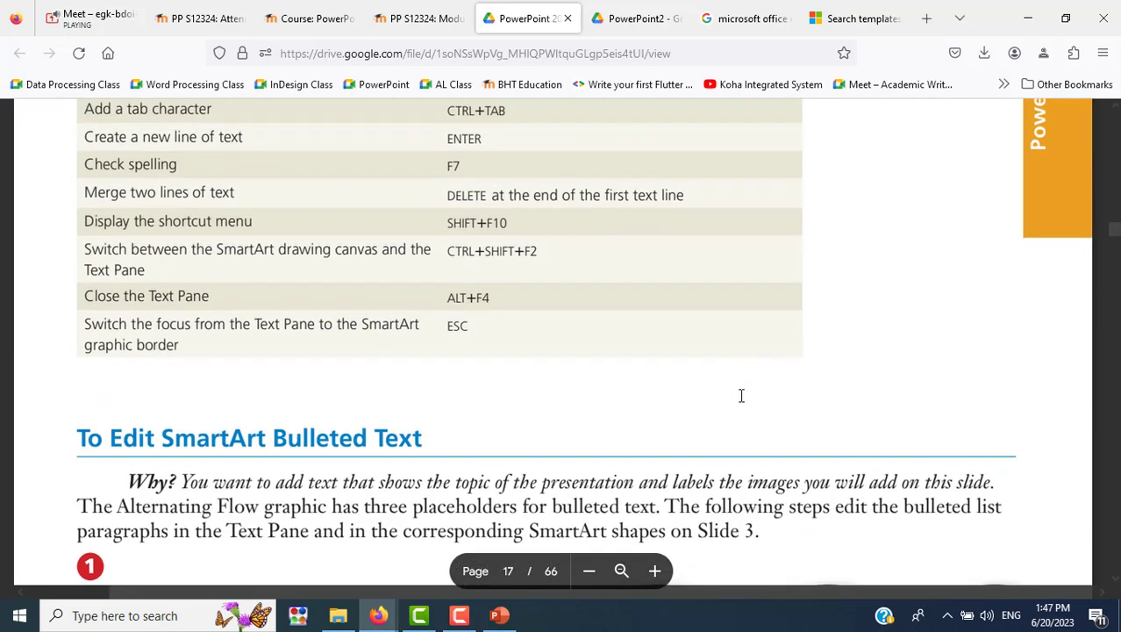
{"action": "scroll", "coordinate": [741, 395], "scroll_direction": "up", "scroll_amount": 2}
{"action": "scroll", "coordinate": [741, 396], "scroll_direction": "up", "scroll_amount": 3}
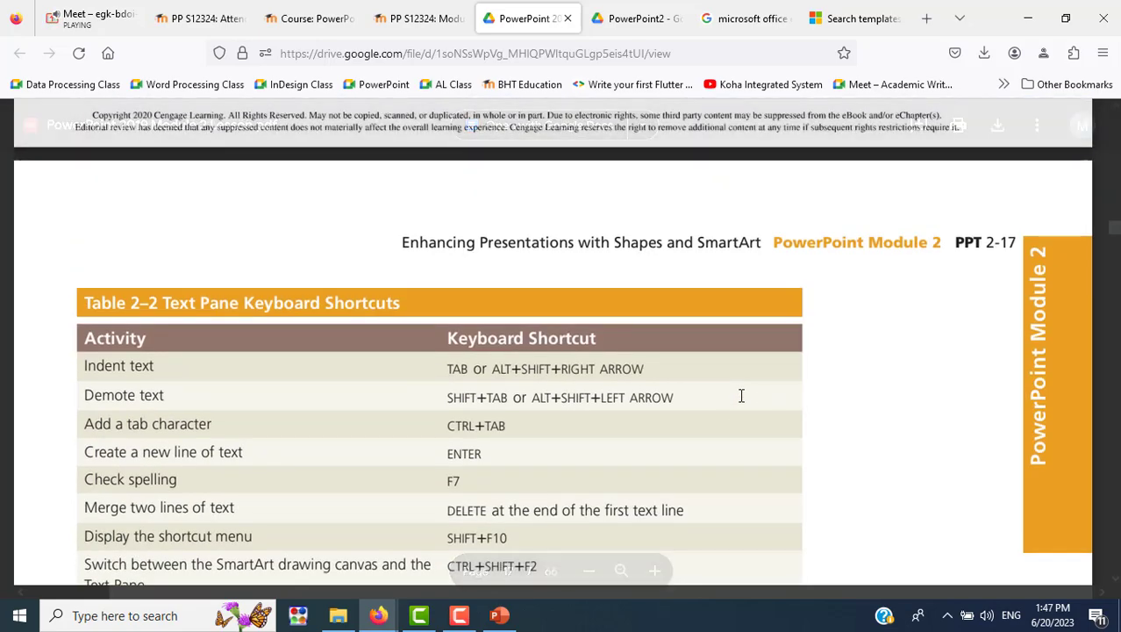
{"action": "scroll", "coordinate": [741, 396], "scroll_direction": "down", "scroll_amount": 3}
{"action": "scroll", "coordinate": [742, 396], "scroll_direction": "down", "scroll_amount": 4}
{"action": "scroll", "coordinate": [741, 395], "scroll_direction": "up", "scroll_amount": 2}
{"action": "scroll", "coordinate": [741, 396], "scroll_direction": "up", "scroll_amount": 2}
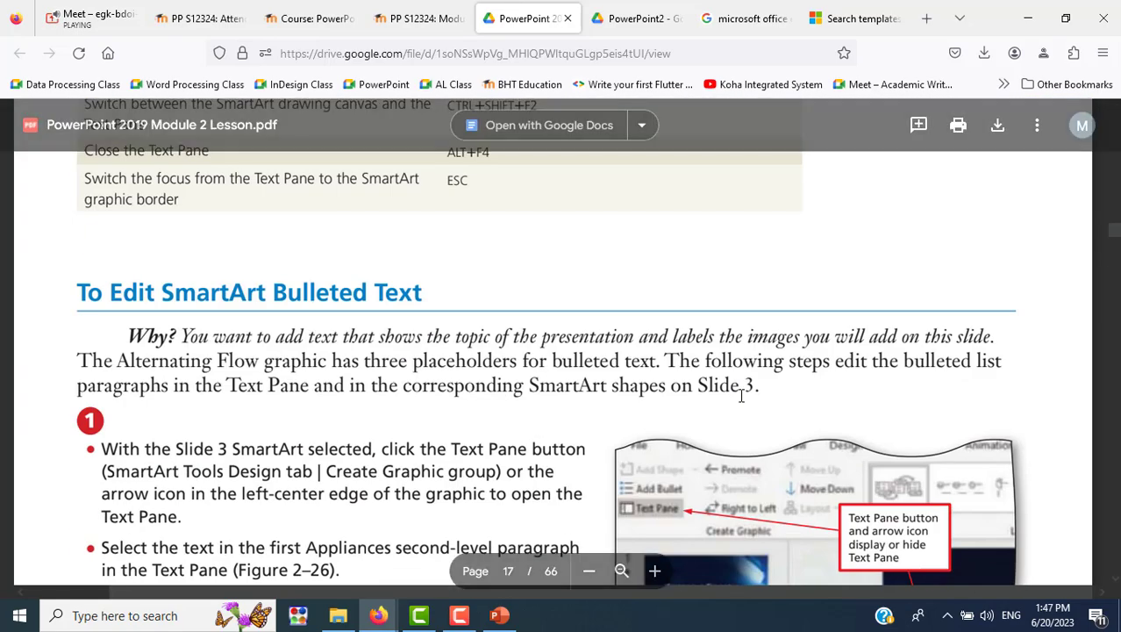
{"action": "scroll", "coordinate": [741, 396], "scroll_direction": "down", "scroll_amount": 7}
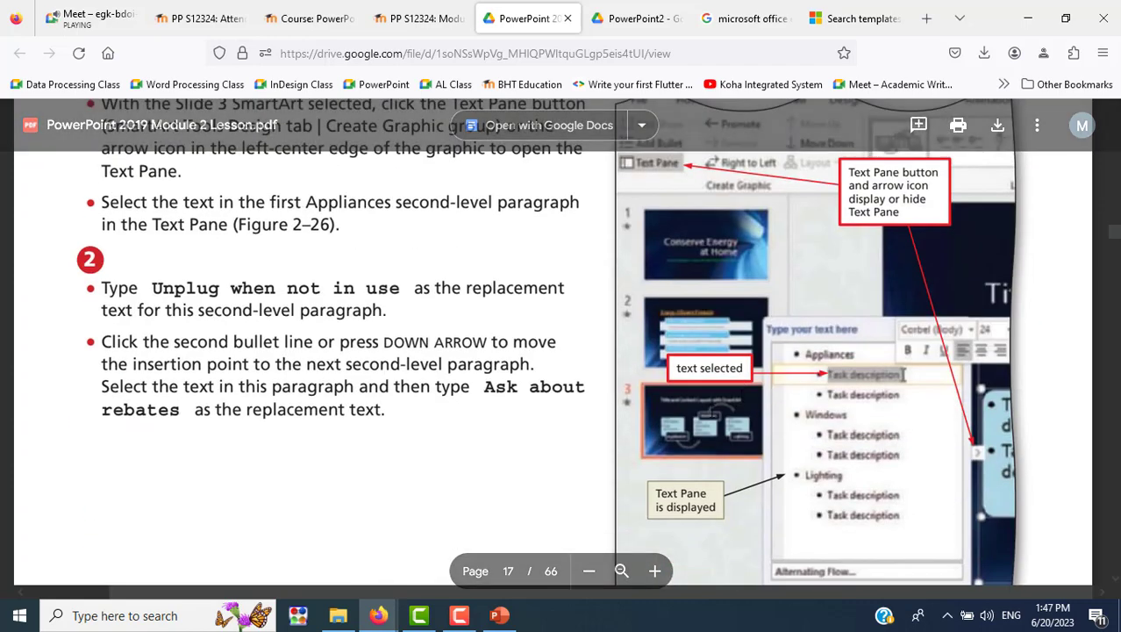
{"action": "scroll", "coordinate": [711, 412], "scroll_direction": "up", "scroll_amount": 3}
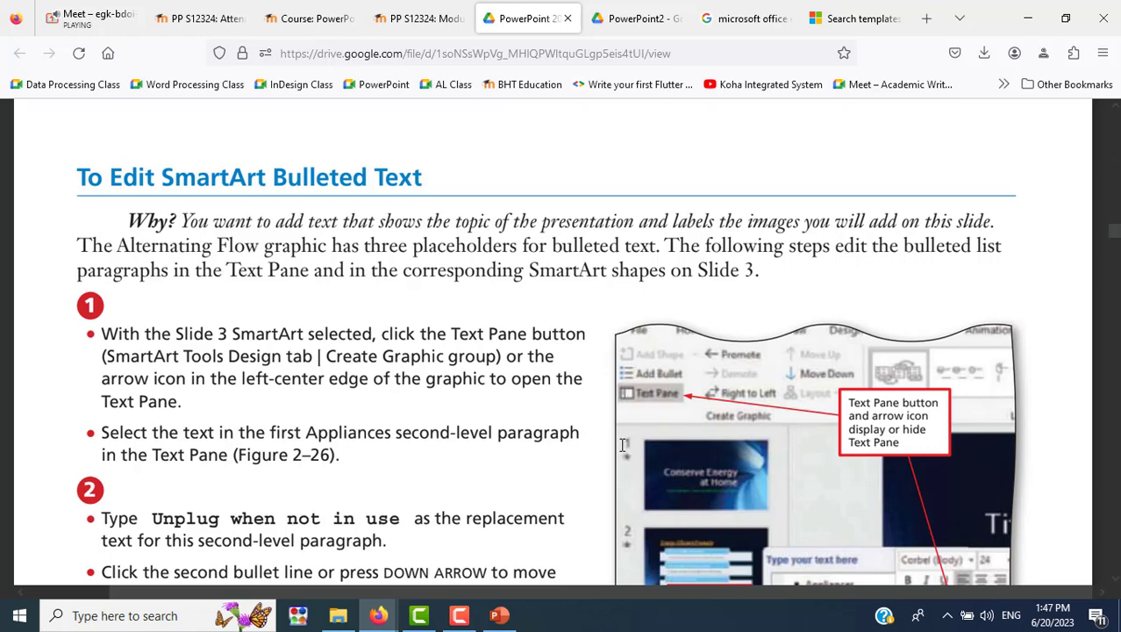
{"action": "key", "text": "alt+Tab"}
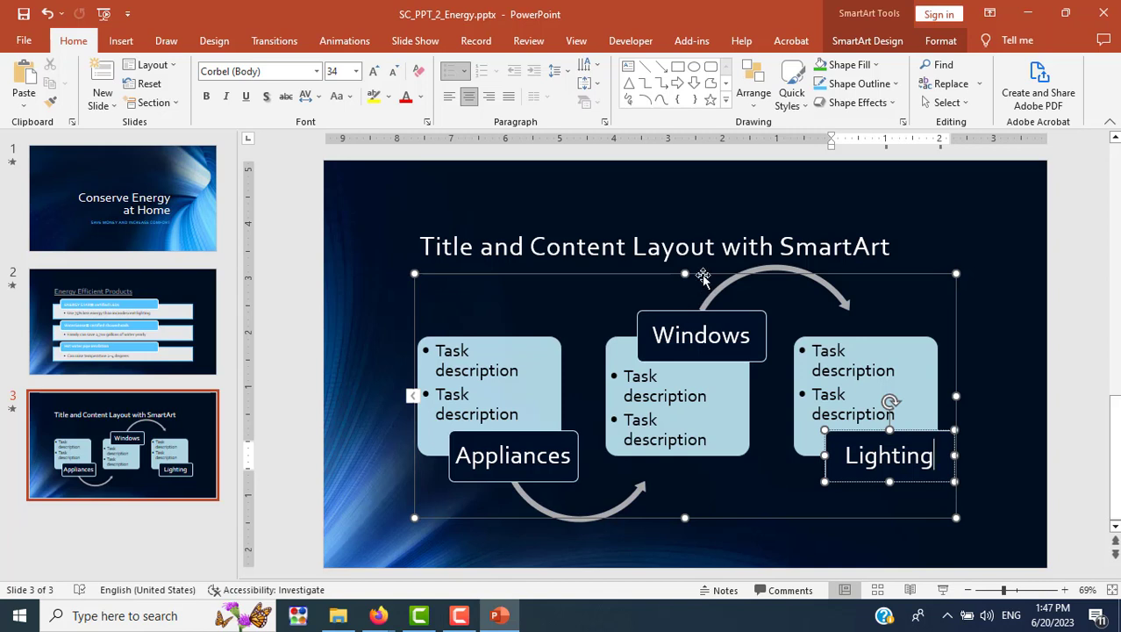
Open slide 3's SmartArt Text Pane listing Appliances, Windows and Lighting with Task bullets.
{"action": "left_click", "coordinate": [702, 277]}
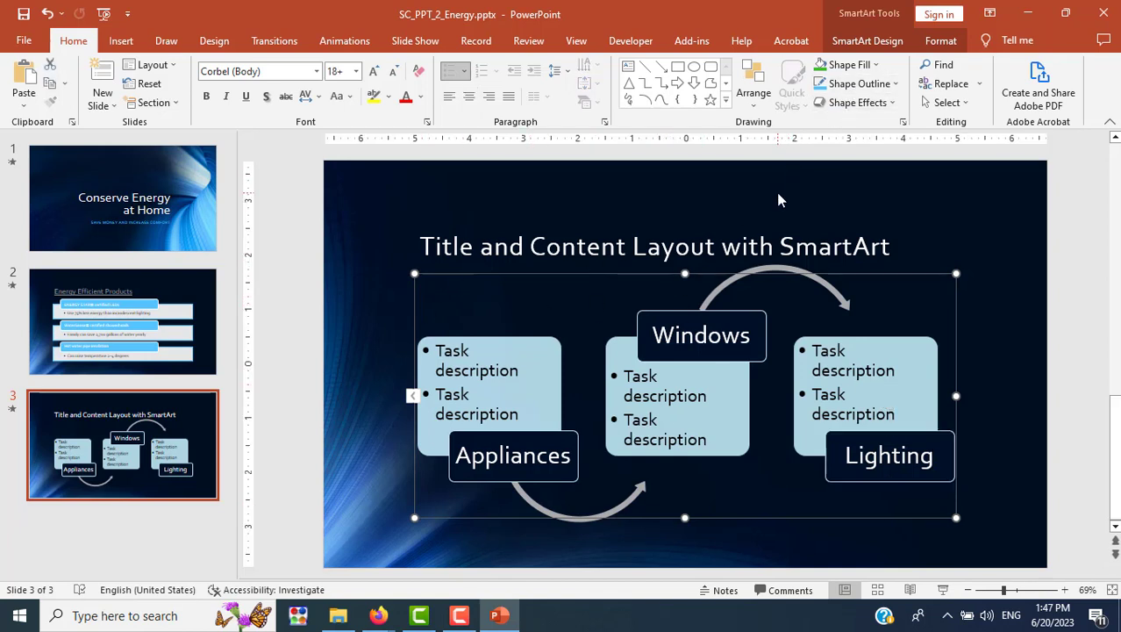
{"action": "left_click", "coordinate": [864, 41]}
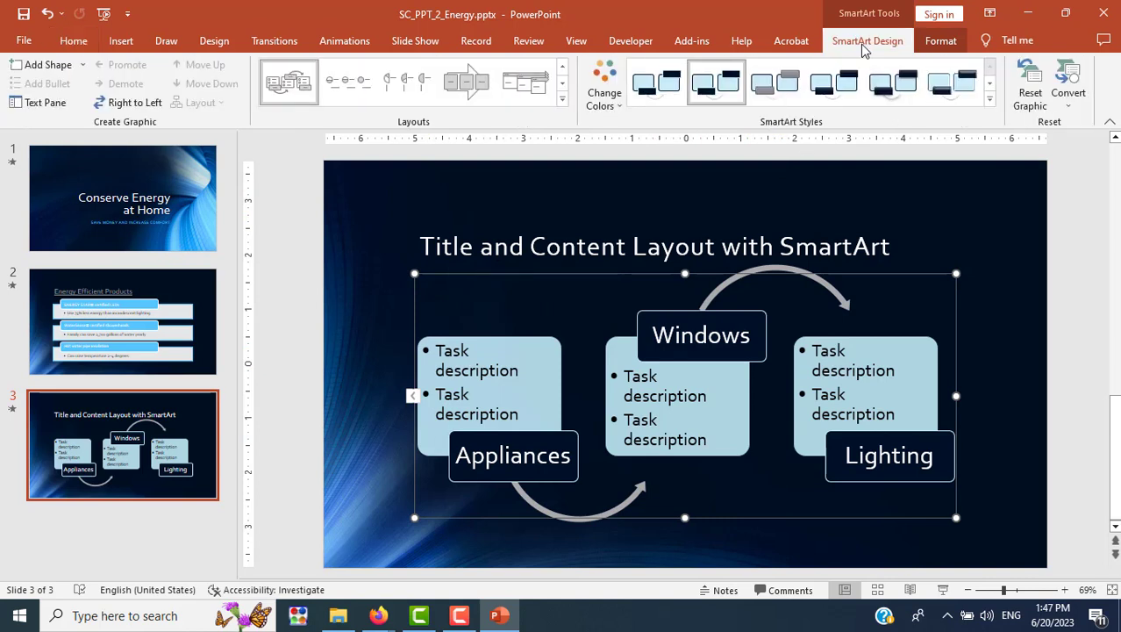
{"action": "left_click", "coordinate": [937, 43]}
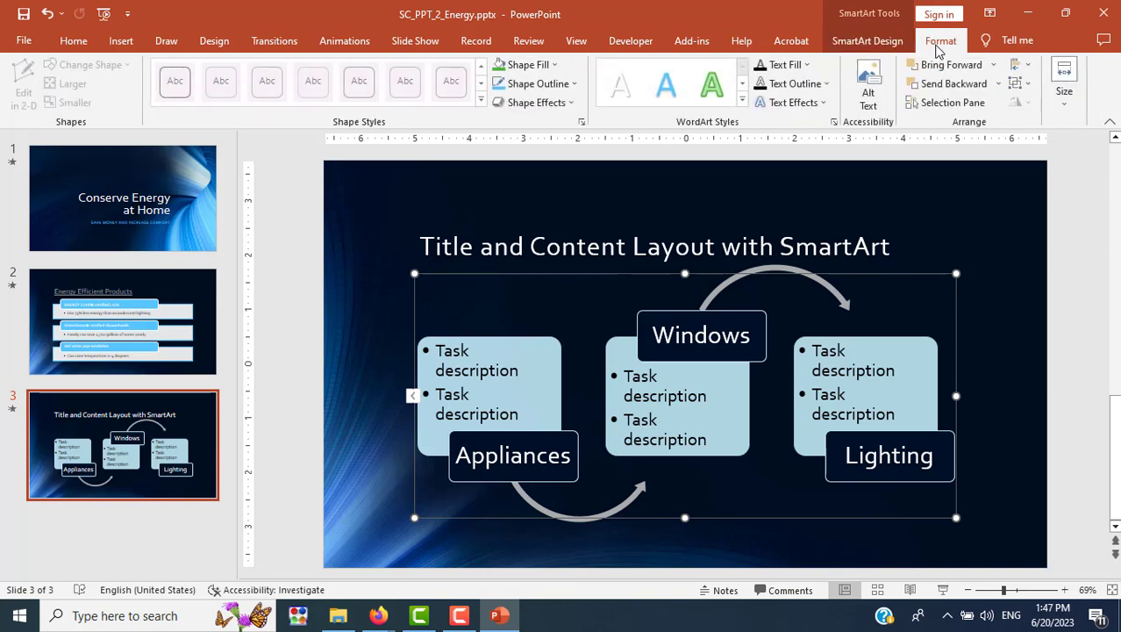
{"action": "left_click", "coordinate": [413, 398]}
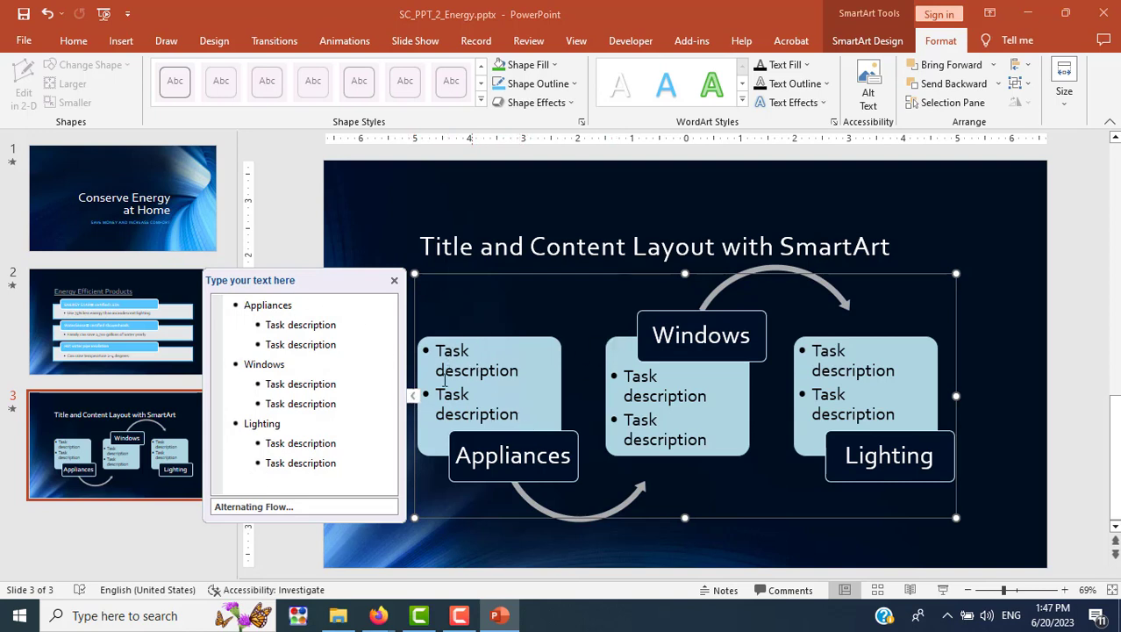
Replace the first Appliances bullet with 'Unplug when not in use'.
{"action": "left_click", "coordinate": [289, 325]}
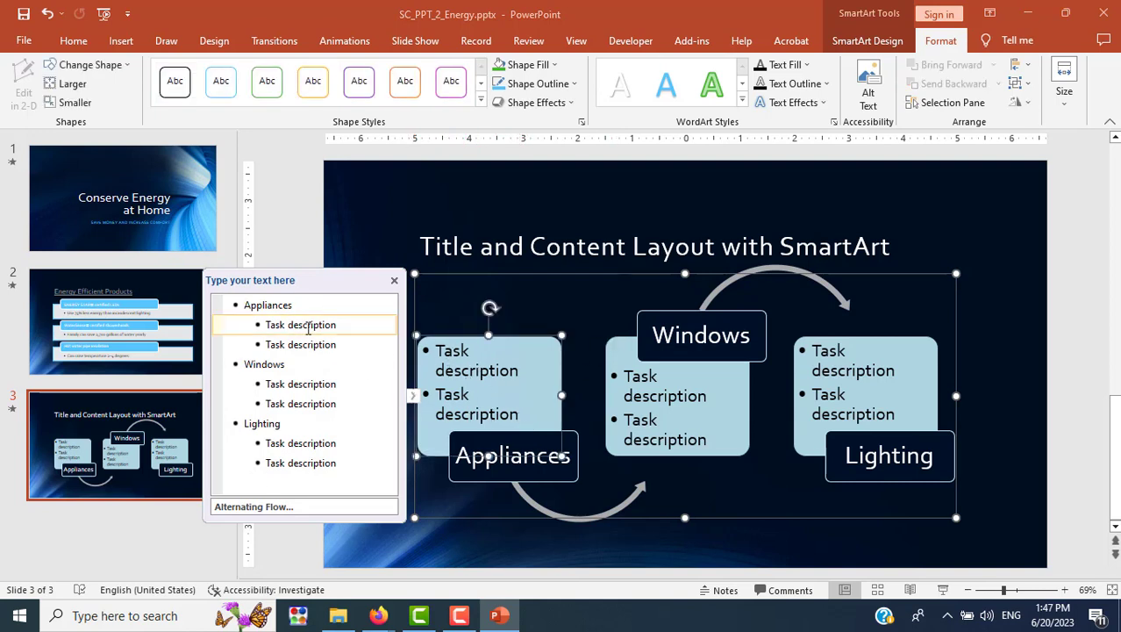
{"action": "key", "text": "alt+Tab"}
{"action": "scroll", "coordinate": [522, 353], "scroll_direction": "down", "scroll_amount": 2}
{"action": "scroll", "coordinate": [522, 354], "scroll_direction": "down", "scroll_amount": 2}
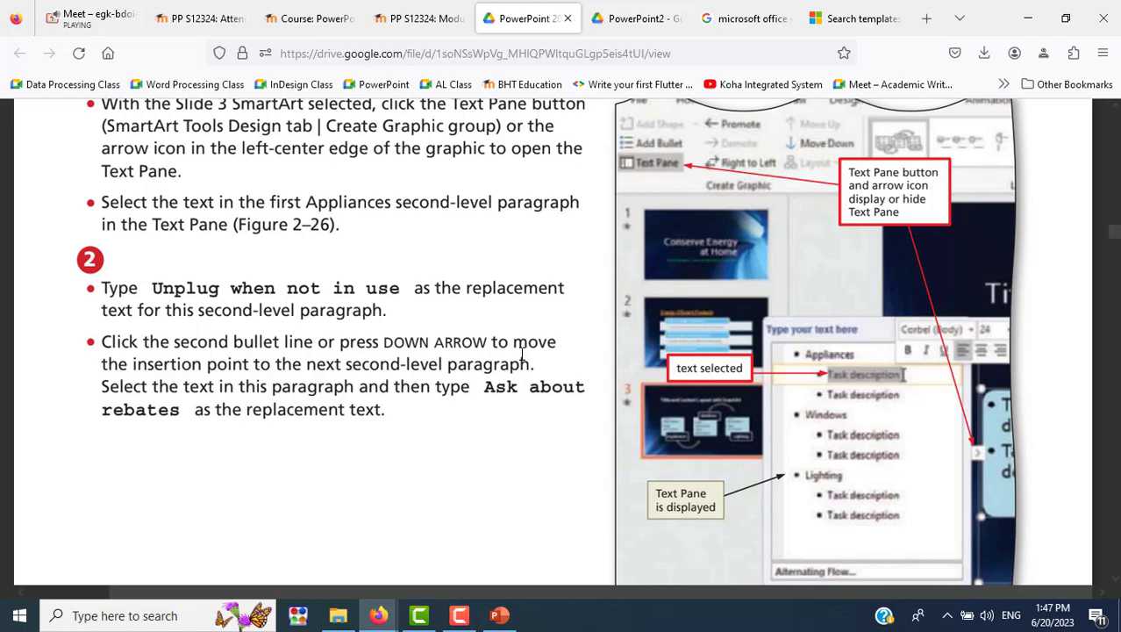
{"action": "scroll", "coordinate": [522, 354], "scroll_direction": "down", "scroll_amount": 3}
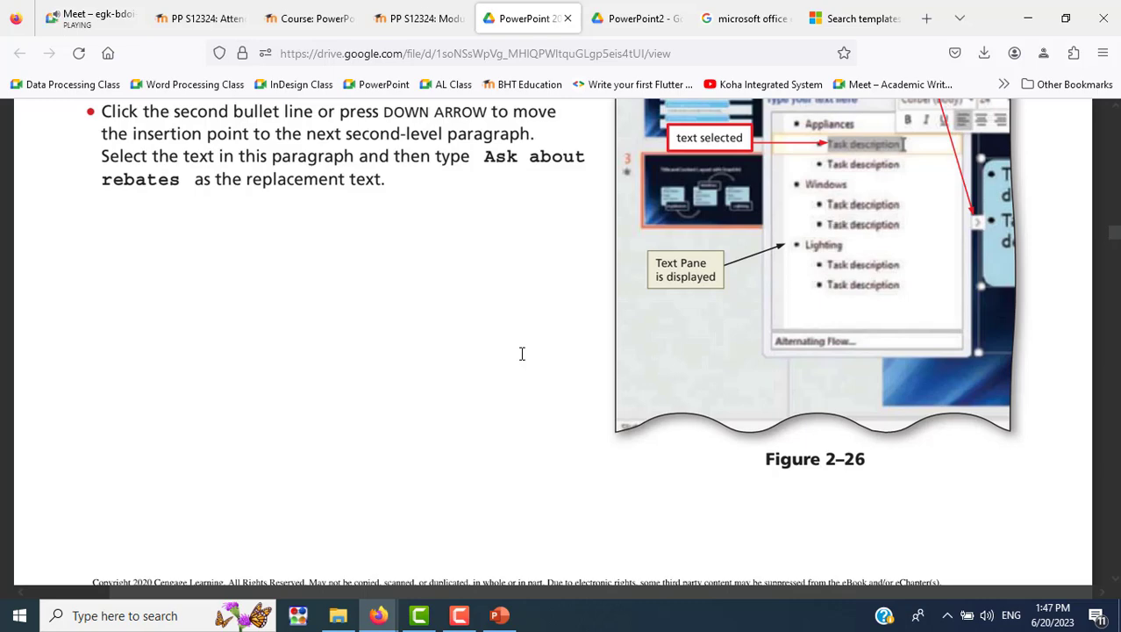
{"action": "scroll", "coordinate": [522, 354], "scroll_direction": "down", "scroll_amount": 3}
{"action": "scroll", "coordinate": [522, 354], "scroll_direction": "down", "scroll_amount": 4}
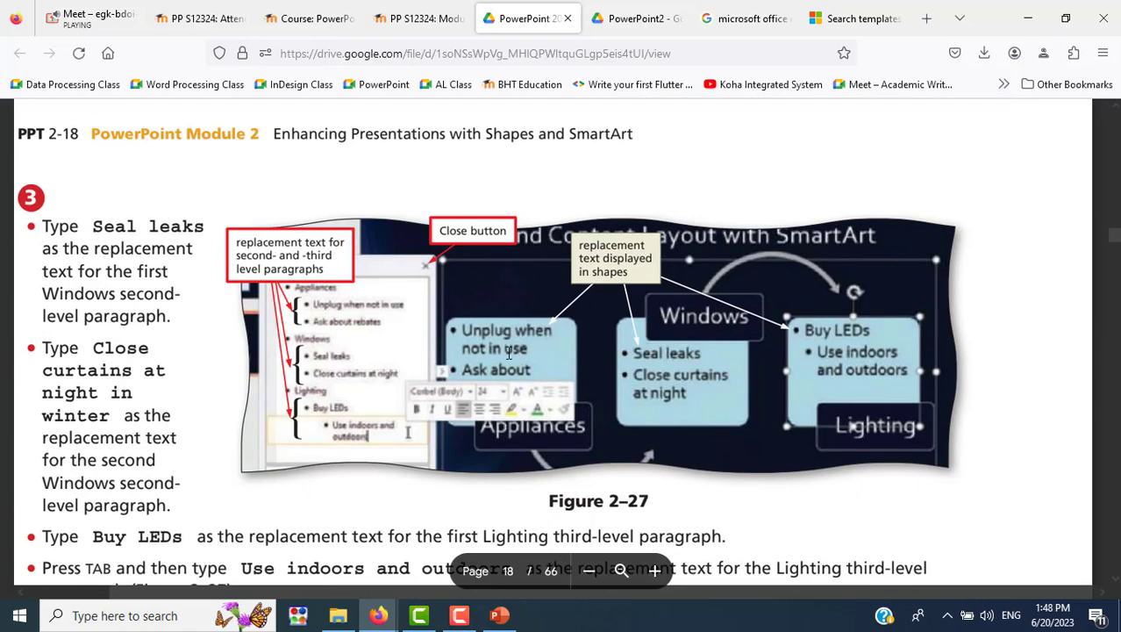
{"action": "key", "text": "alt+Tab"}
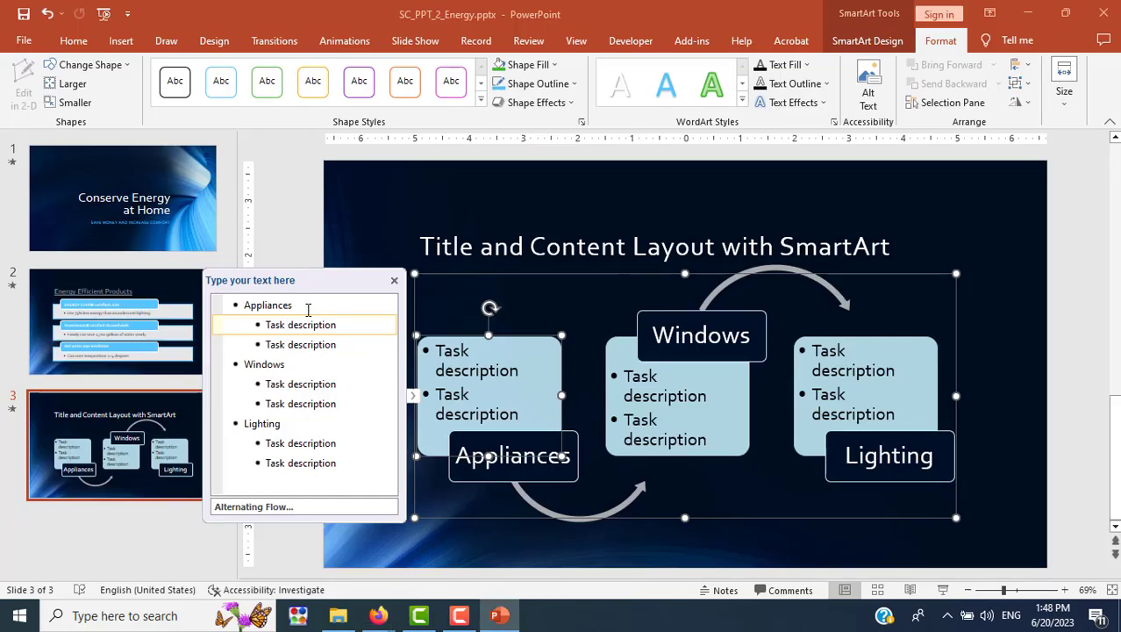
{"action": "triple_click", "coordinate": [270, 323]}
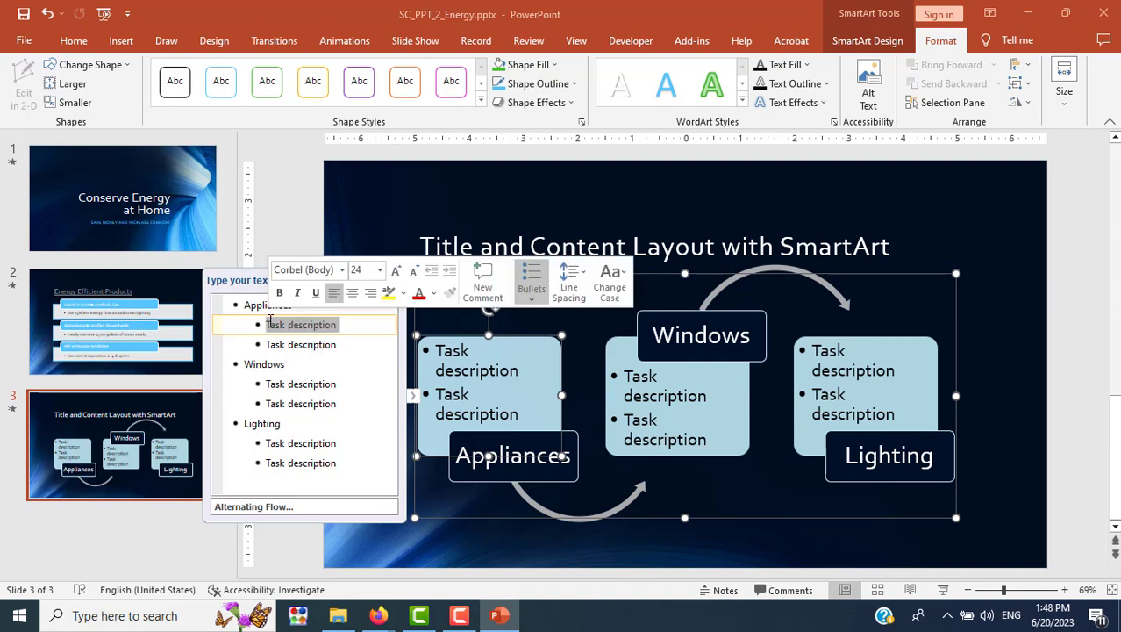
{"action": "type", "text": "Unplu"}
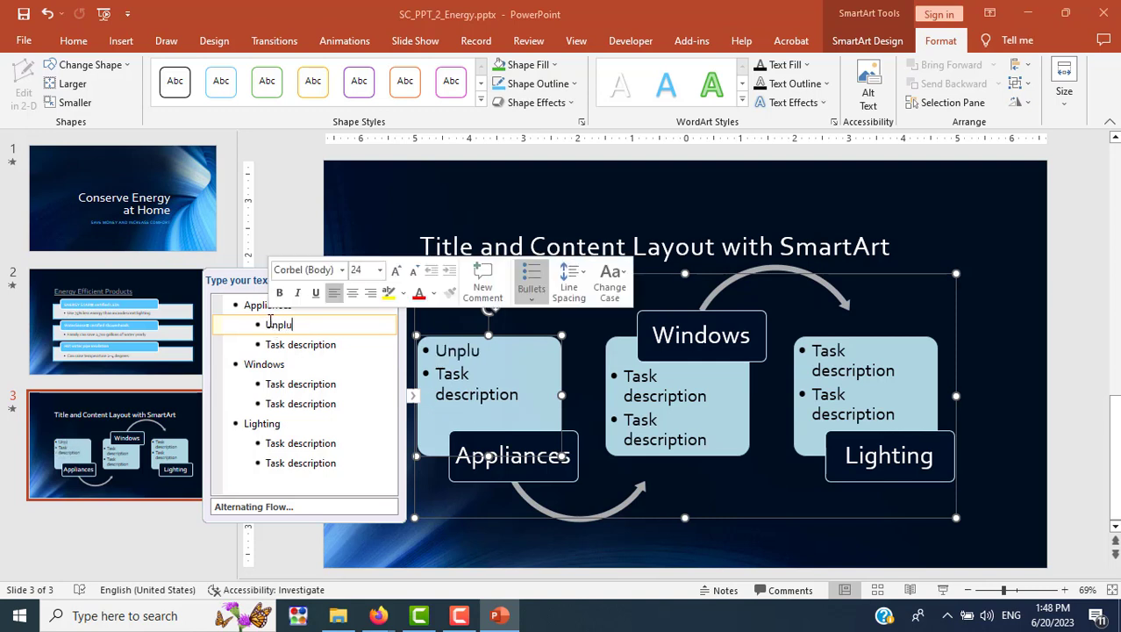
{"action": "type", "text": "g when not in "}
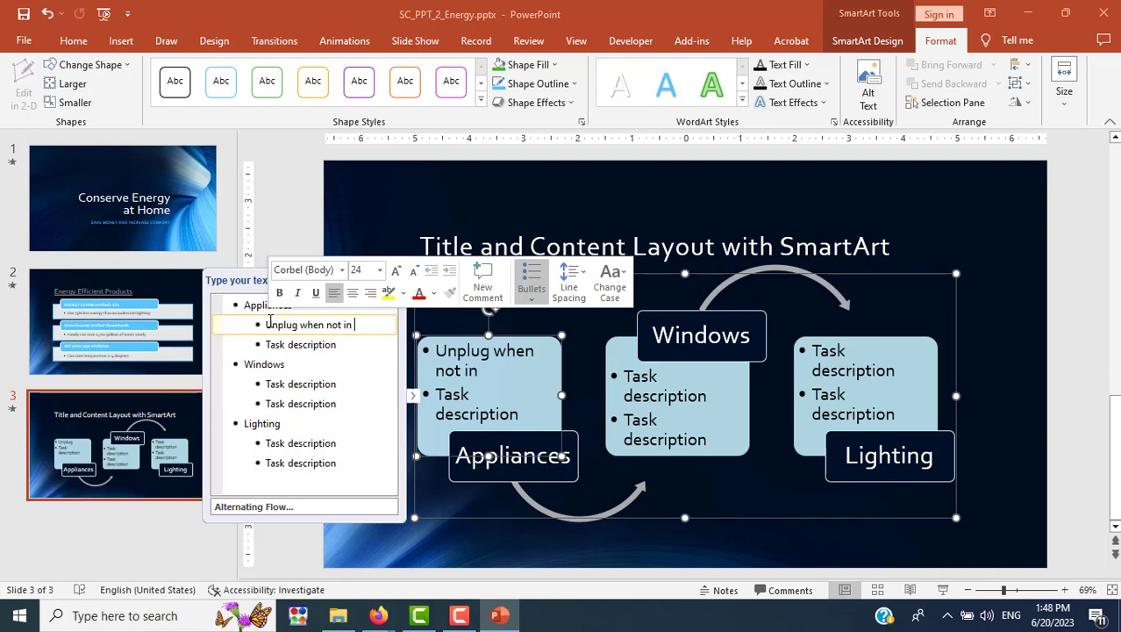
{"action": "type", "text": "use"}
Replace the second Appliances bullet with 'Ask about rebates', checking the lesson PDF.
{"action": "left_click", "coordinate": [305, 347]}
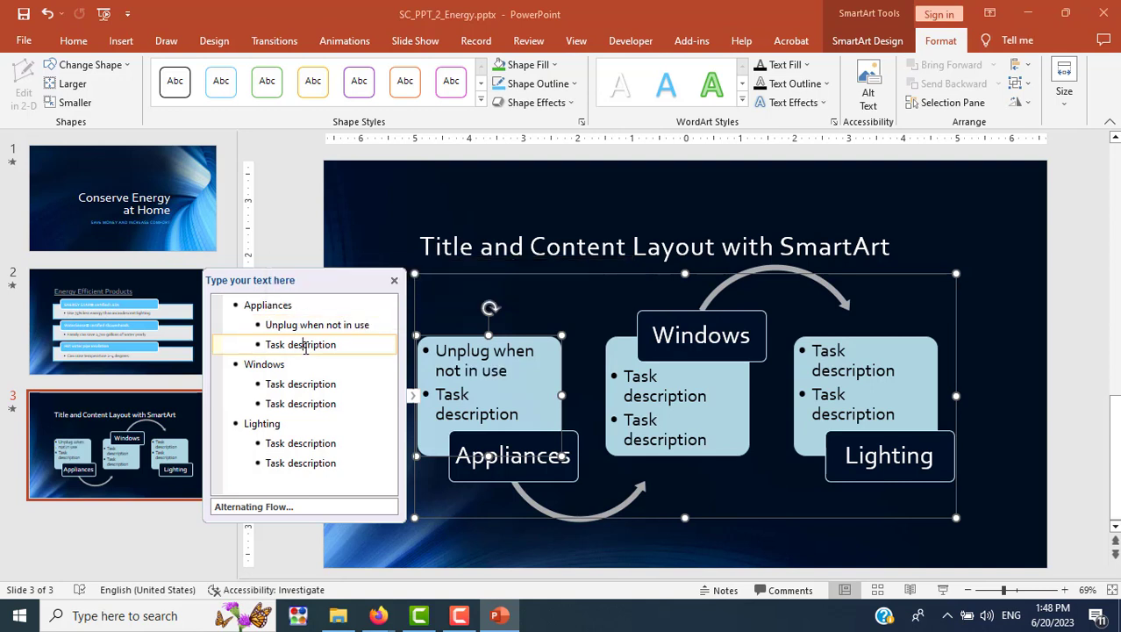
{"action": "triple_click", "coordinate": [305, 346]}
{"action": "type", "text": "Ask abo"}
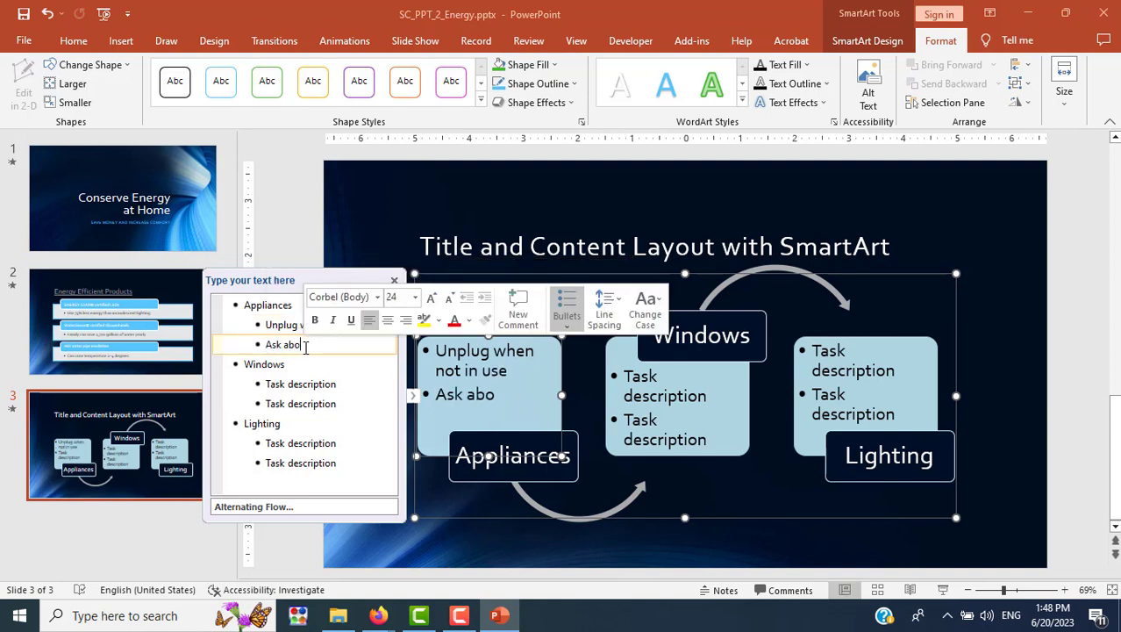
{"action": "type", "text": "ut rebat"}
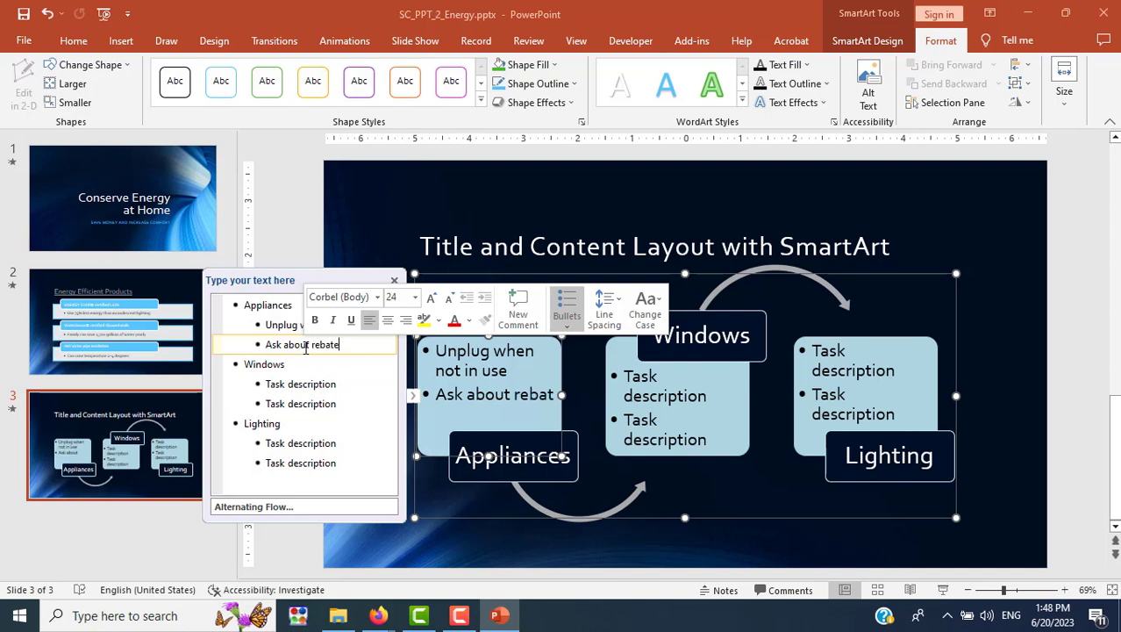
{"action": "type", "text": "e"}
{"action": "key", "text": "alt+Tab"}
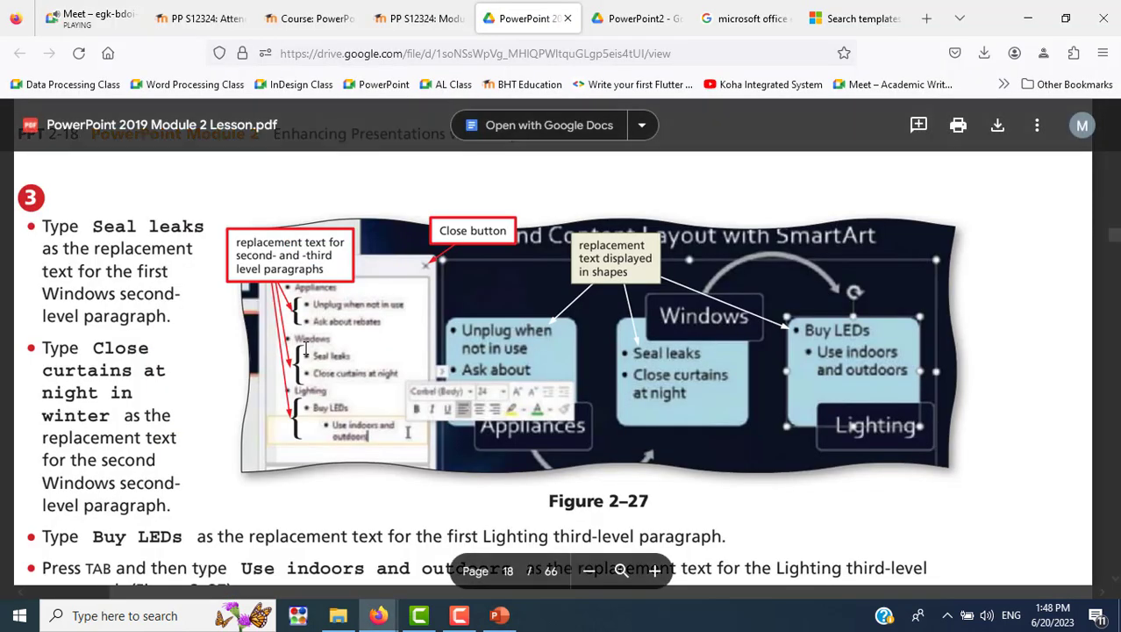
{"action": "scroll", "coordinate": [305, 346], "scroll_direction": "up", "scroll_amount": 3}
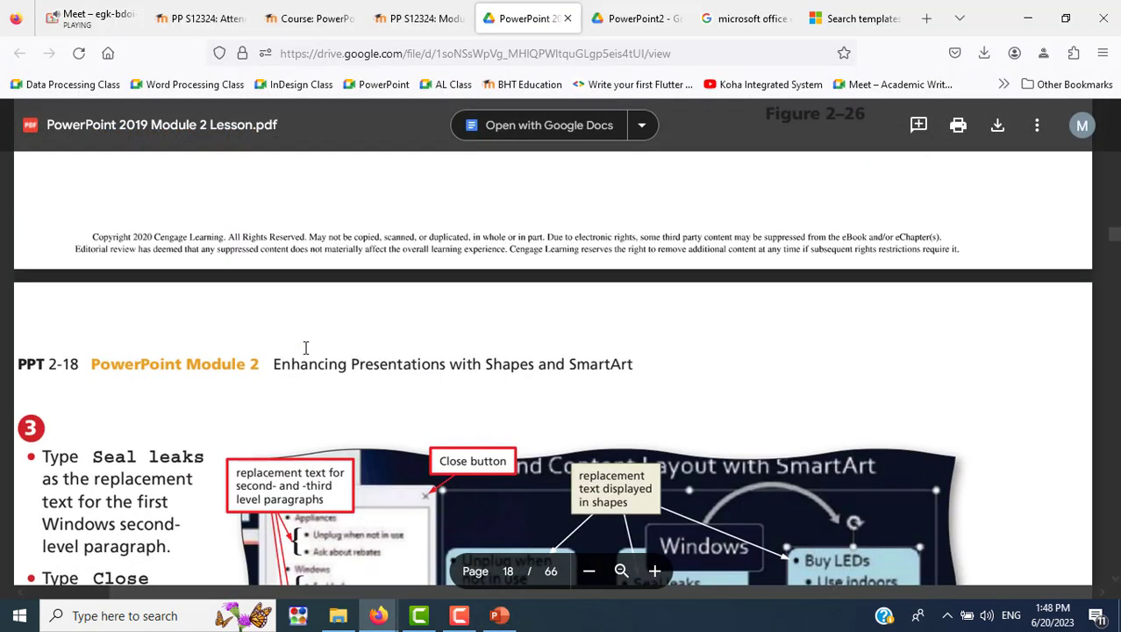
{"action": "scroll", "coordinate": [305, 346], "scroll_direction": "up", "scroll_amount": 3}
{"action": "scroll", "coordinate": [305, 349], "scroll_direction": "up", "scroll_amount": 5}
{"action": "key", "text": "alt+Tab"}
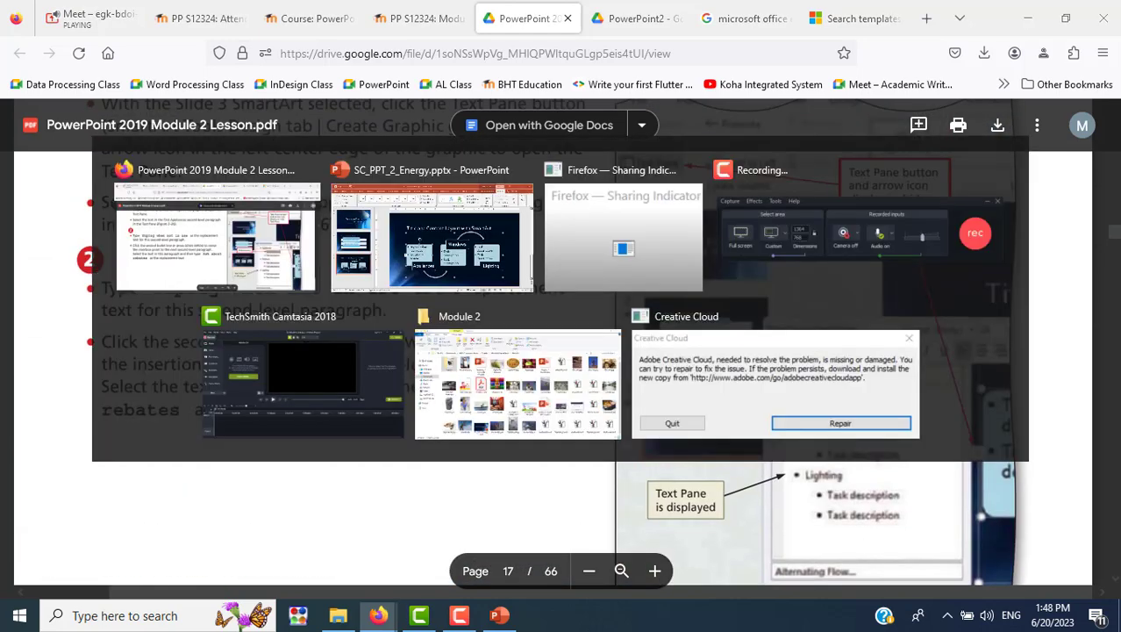
{"action": "type", "text": "sk about rebates"}
{"action": "key", "text": "alt+Tab"}
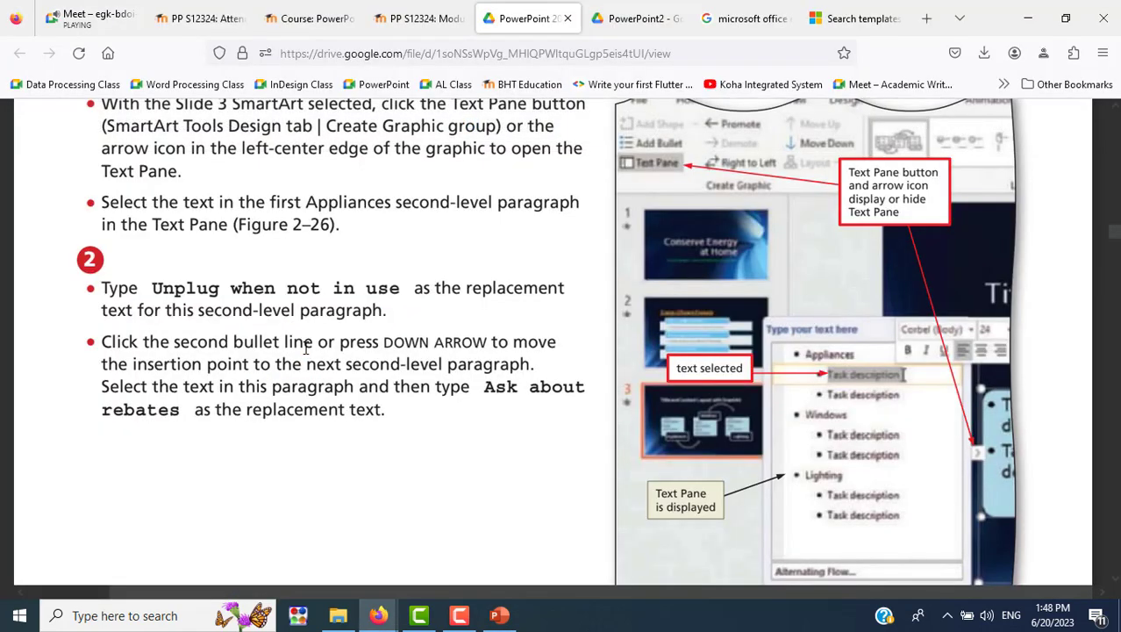
{"action": "scroll", "coordinate": [306, 348], "scroll_direction": "down", "scroll_amount": 3}
{"action": "scroll", "coordinate": [305, 347], "scroll_direction": "down", "scroll_amount": 3}
{"action": "scroll", "coordinate": [305, 346], "scroll_direction": "down", "scroll_amount": 2}
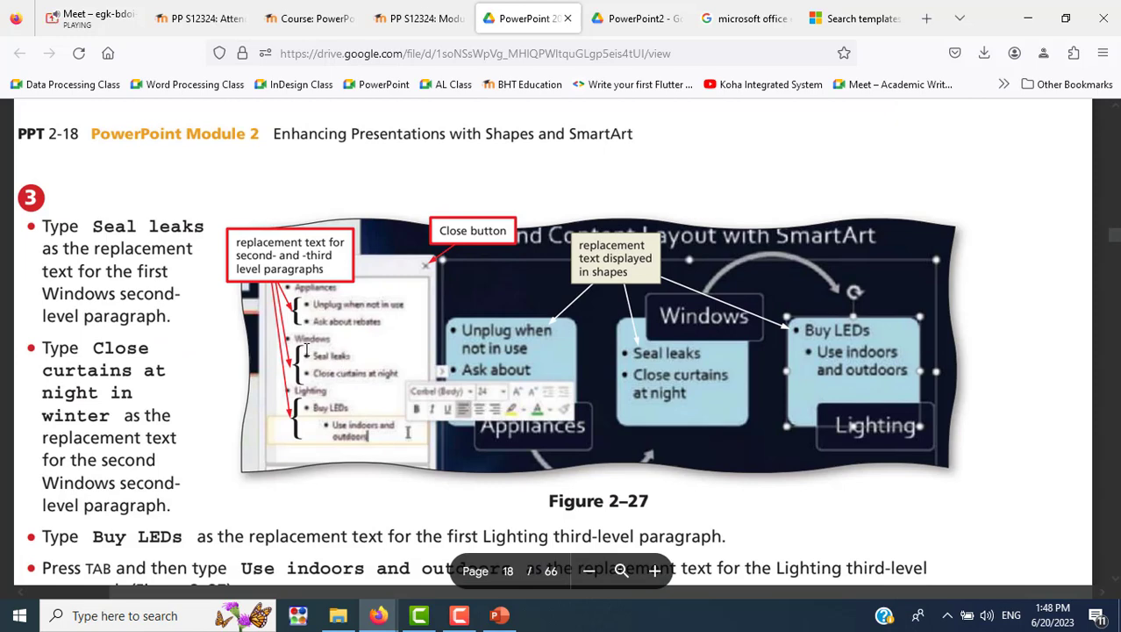
Replace the first Windows bullet with 'Seal leaks'.
{"action": "key", "text": "alt+Tab"}
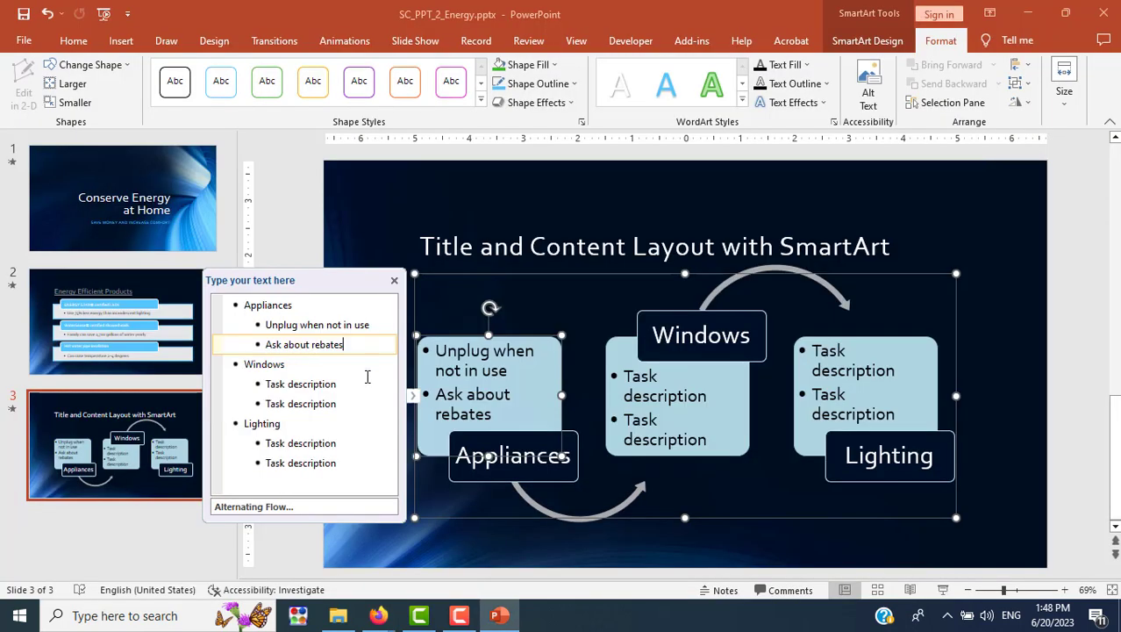
{"action": "double_click", "coordinate": [290, 384]}
{"action": "triple_click", "coordinate": [290, 383]}
{"action": "type", "text": "S"}
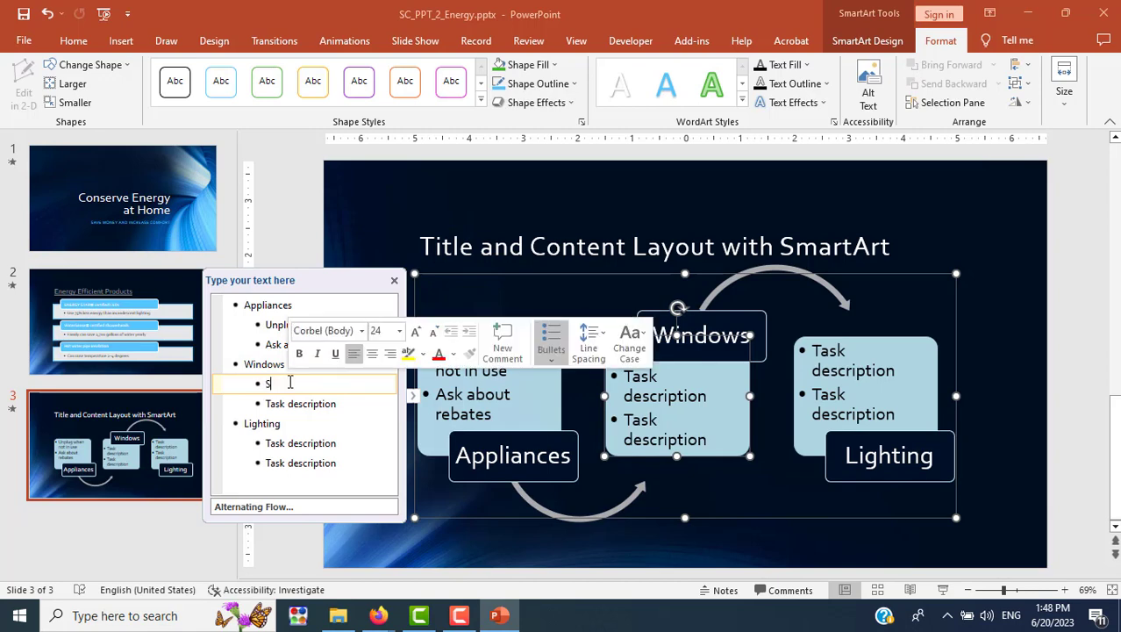
{"action": "type", "text": "eal leaks"}
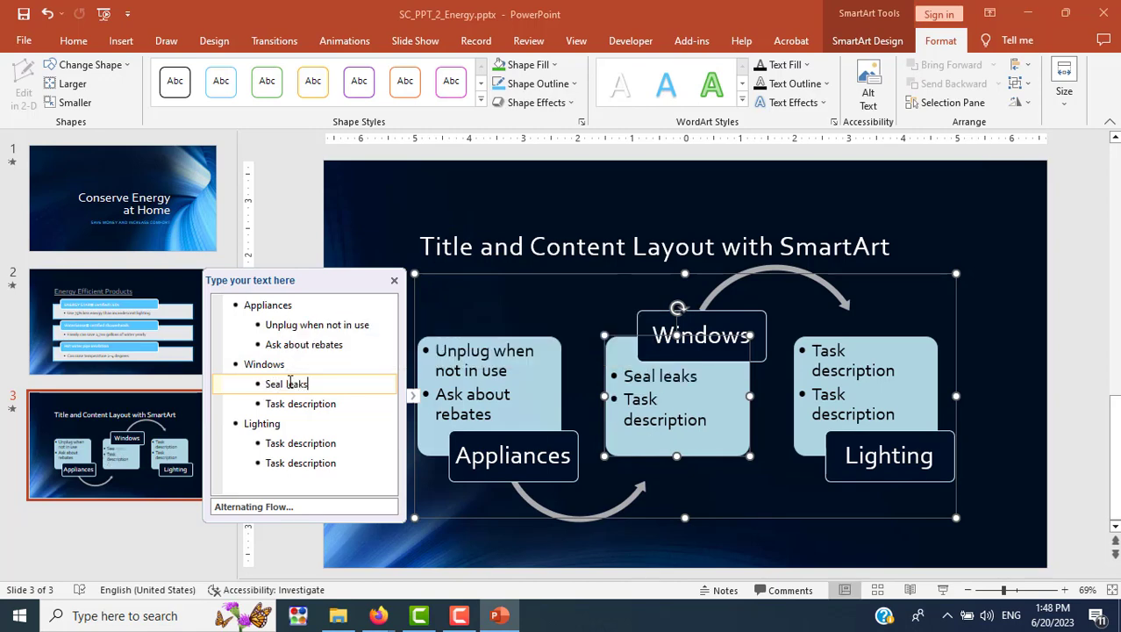
{"action": "key", "text": "alt+Tab"}
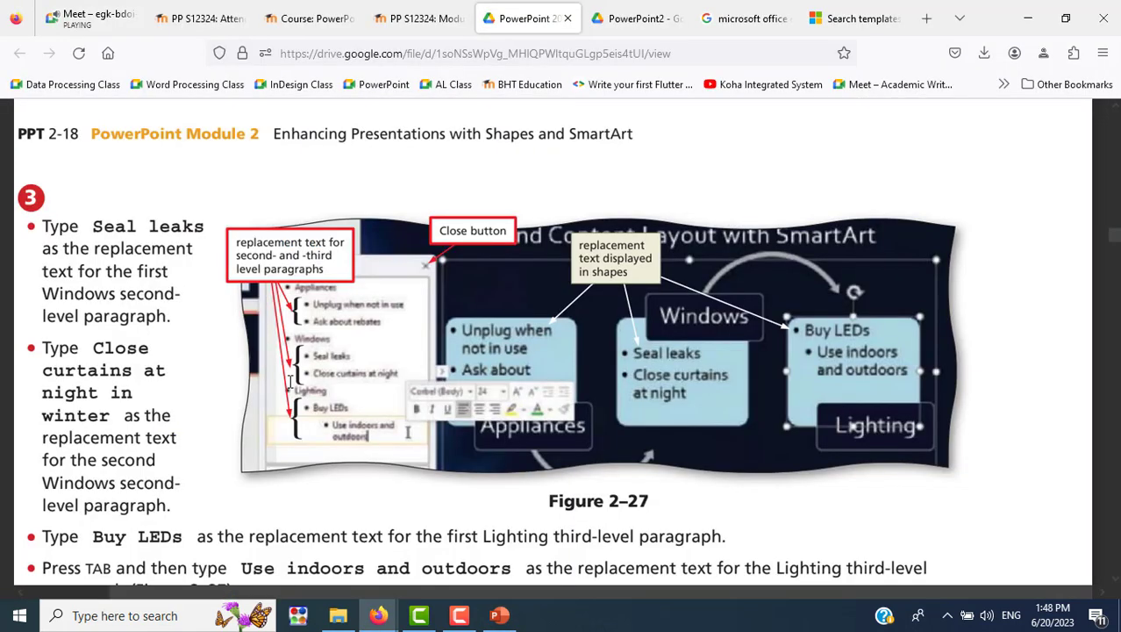
{"action": "key", "text": "alt+Tab"}
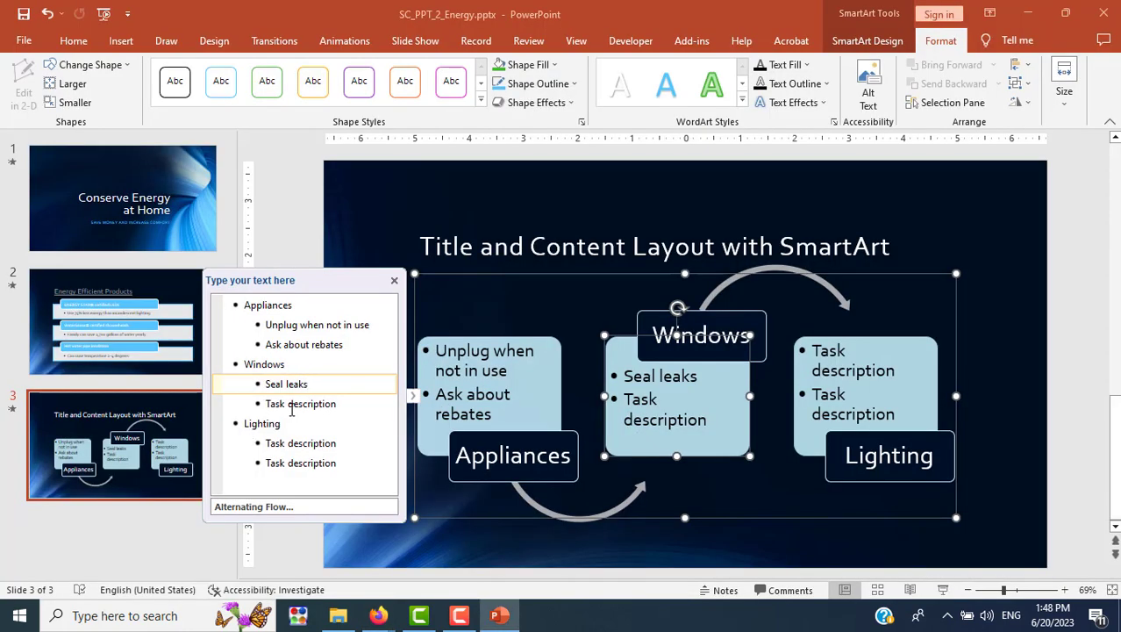
Replace the second Windows bullet with 'Close curtains at night in winter'.
{"action": "double_click", "coordinate": [292, 404]}
{"action": "triple_click", "coordinate": [292, 406]}
{"action": "type", "text": "Clos"}
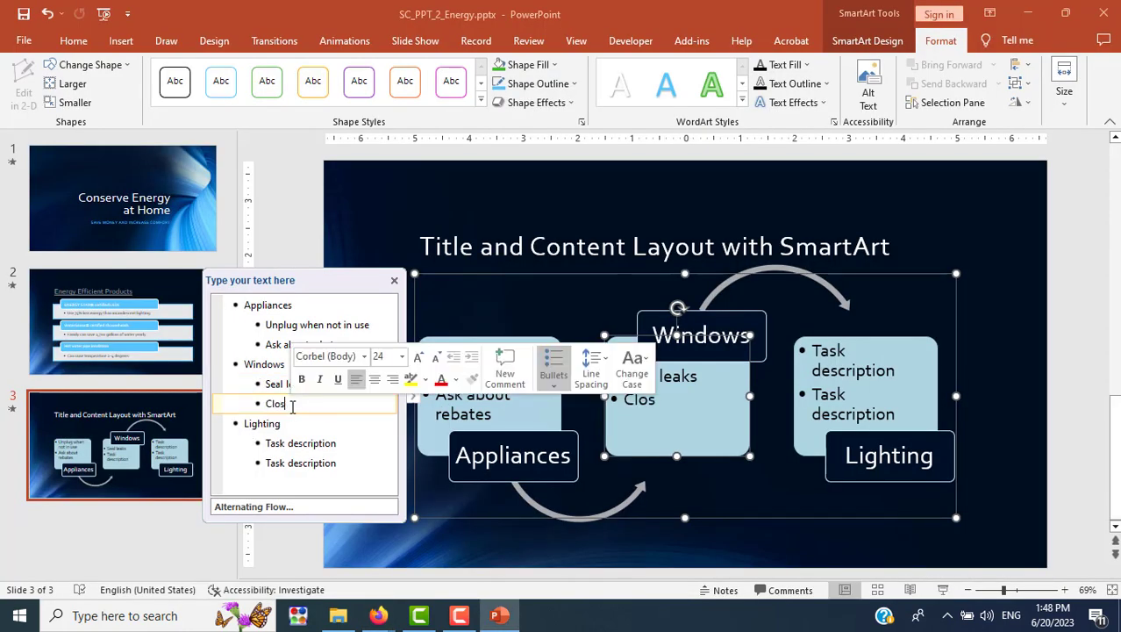
{"action": "type", "text": "e c"}
{"action": "type", "text": "urtain at "}
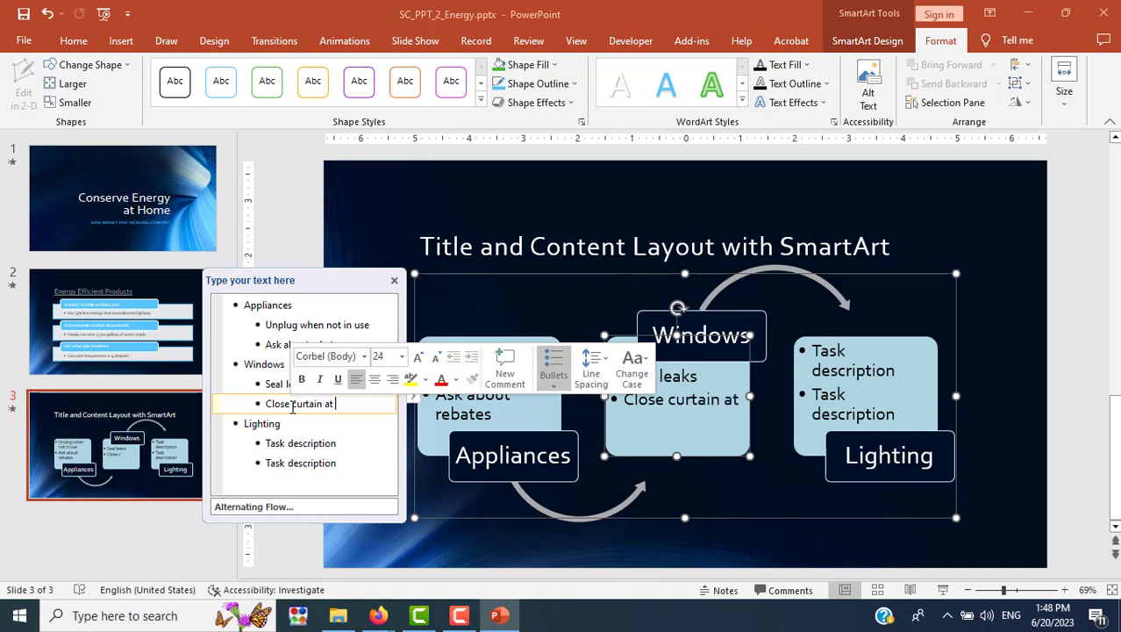
{"action": "type", "text": "night in wint"}
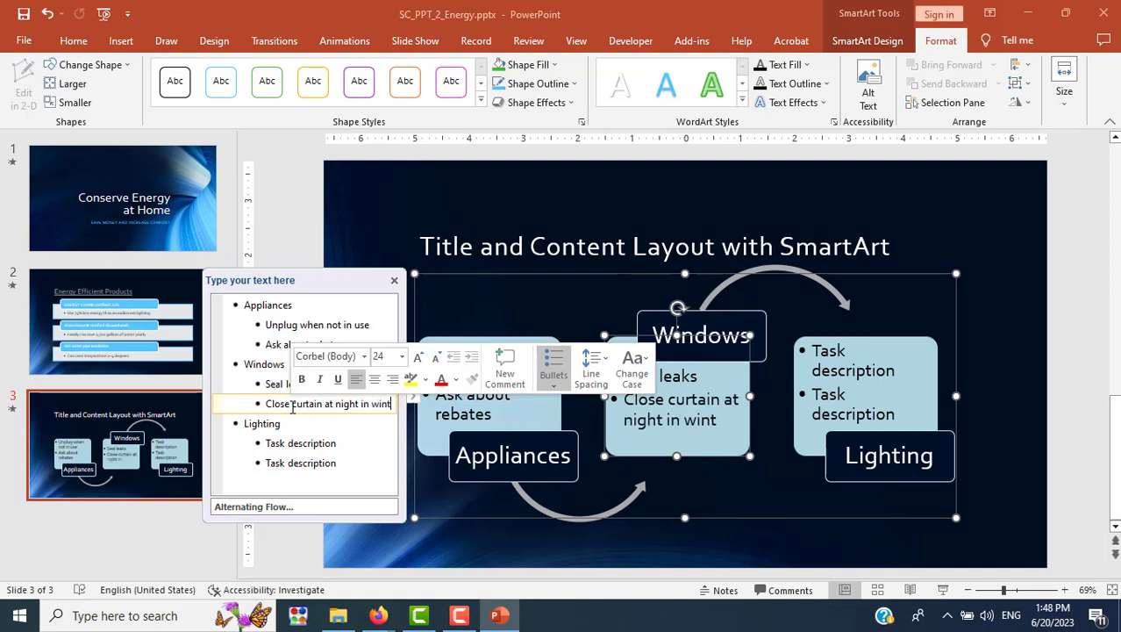
{"action": "type", "text": "er"}
{"action": "key", "text": "alt+Tab"}
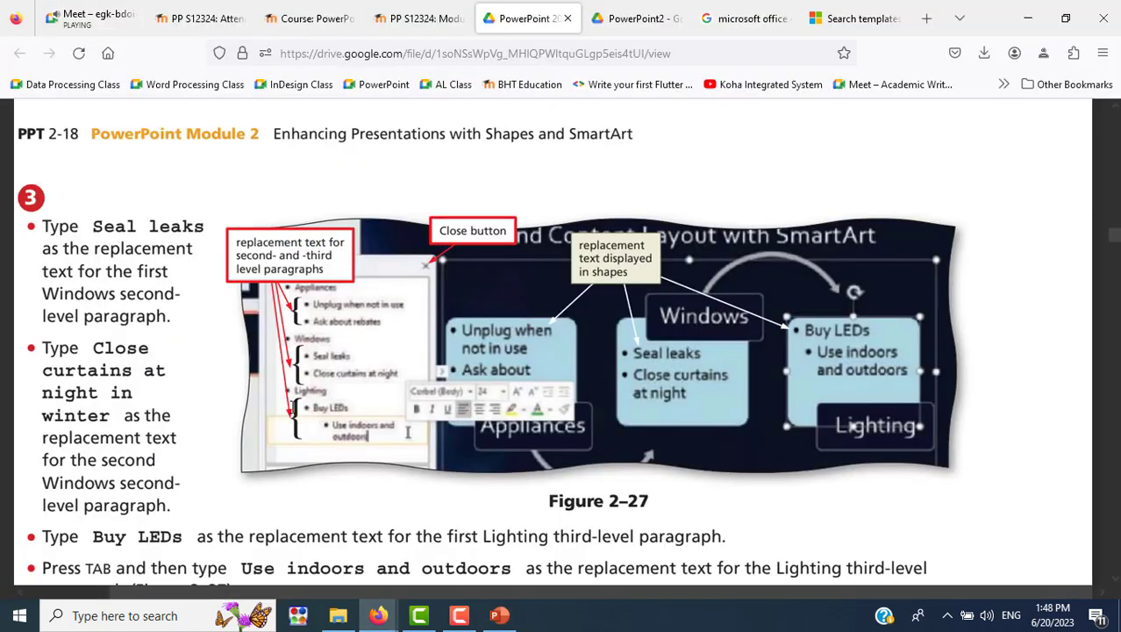
{"action": "key", "text": "alt+Tab"}
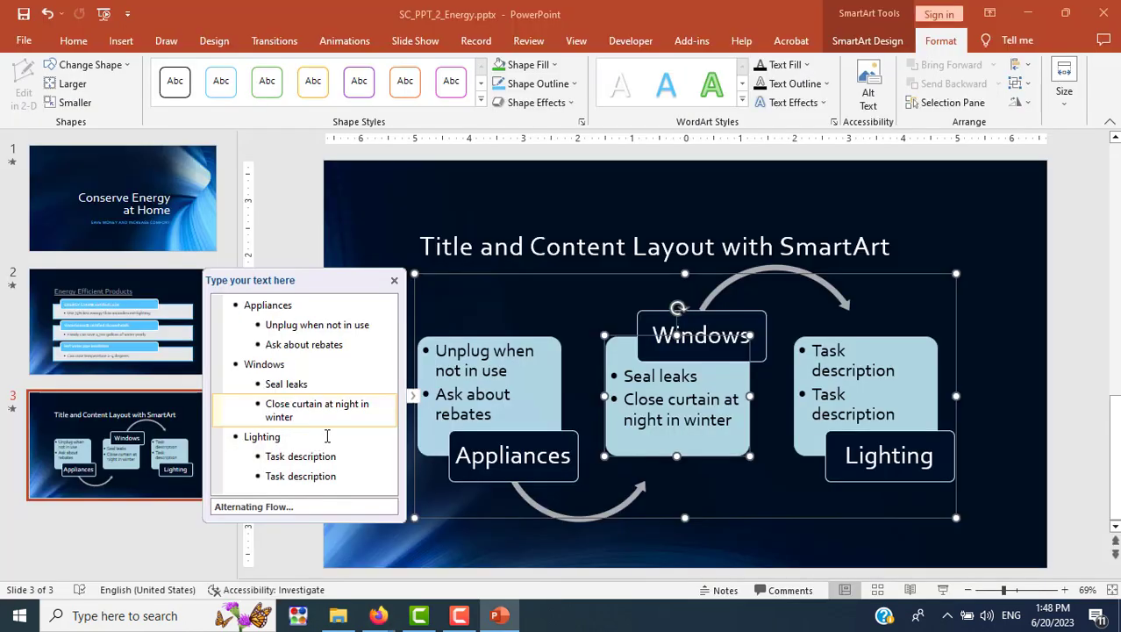
{"action": "left_click", "coordinate": [321, 403]}
{"action": "type", "text": "s"}
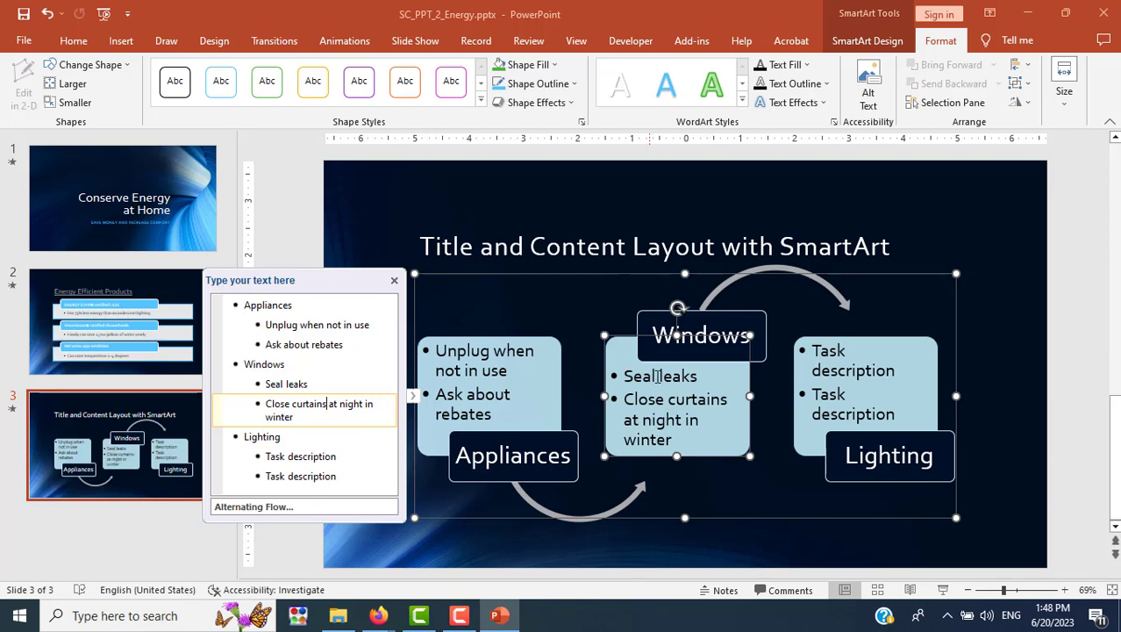
{"action": "key", "text": "alt+Tab"}
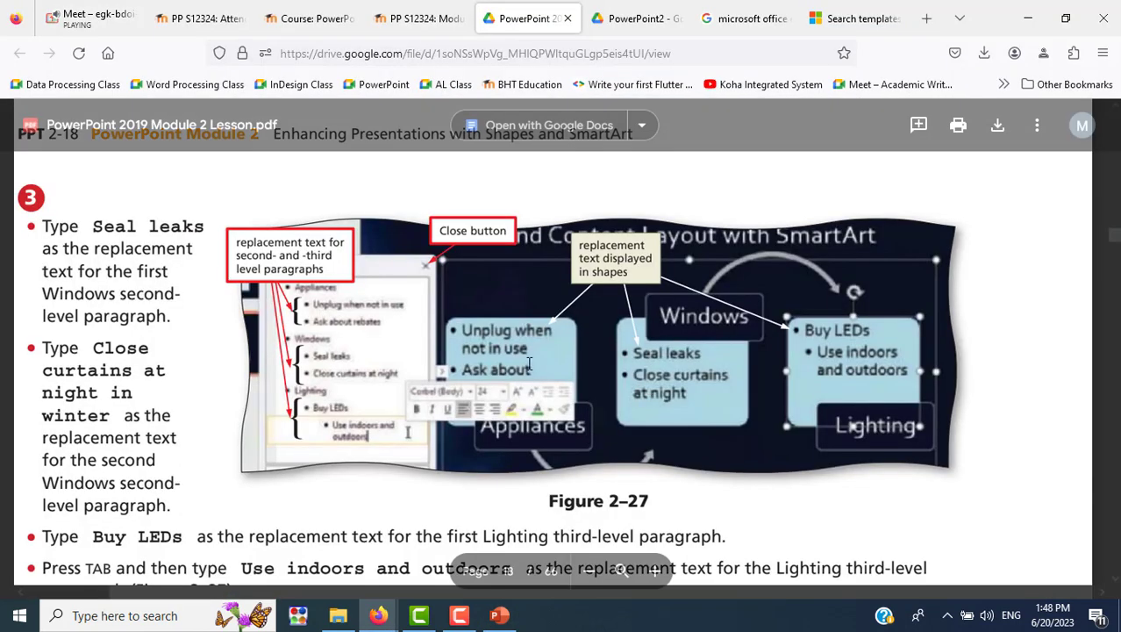
{"action": "scroll", "coordinate": [222, 342], "scroll_direction": "down", "scroll_amount": 3}
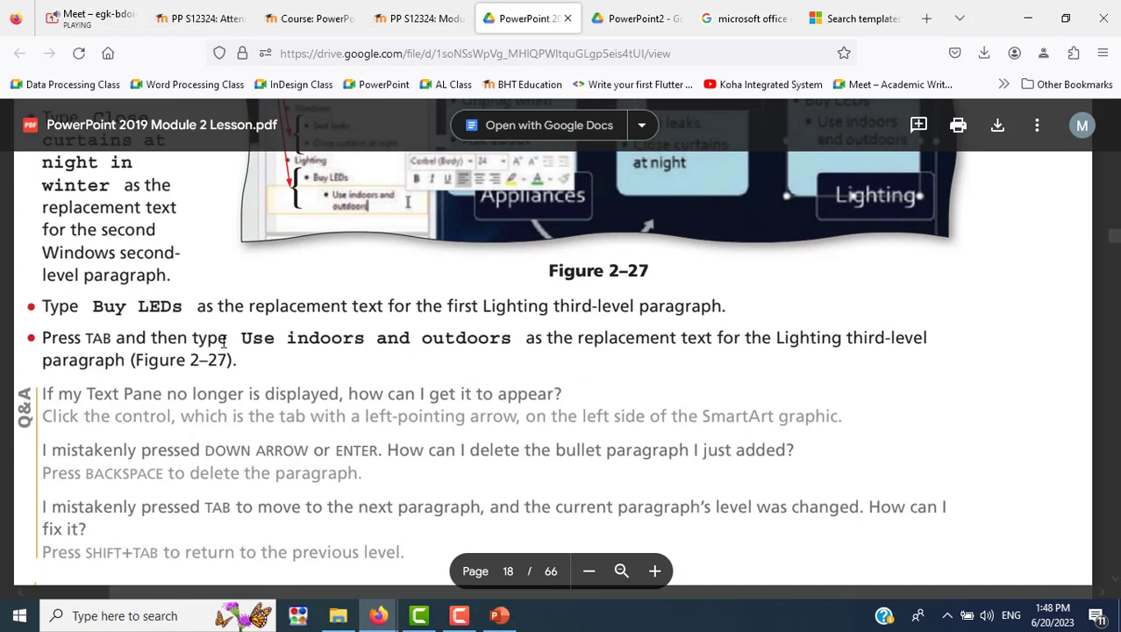
{"action": "scroll", "coordinate": [222, 342], "scroll_direction": "up", "scroll_amount": 3}
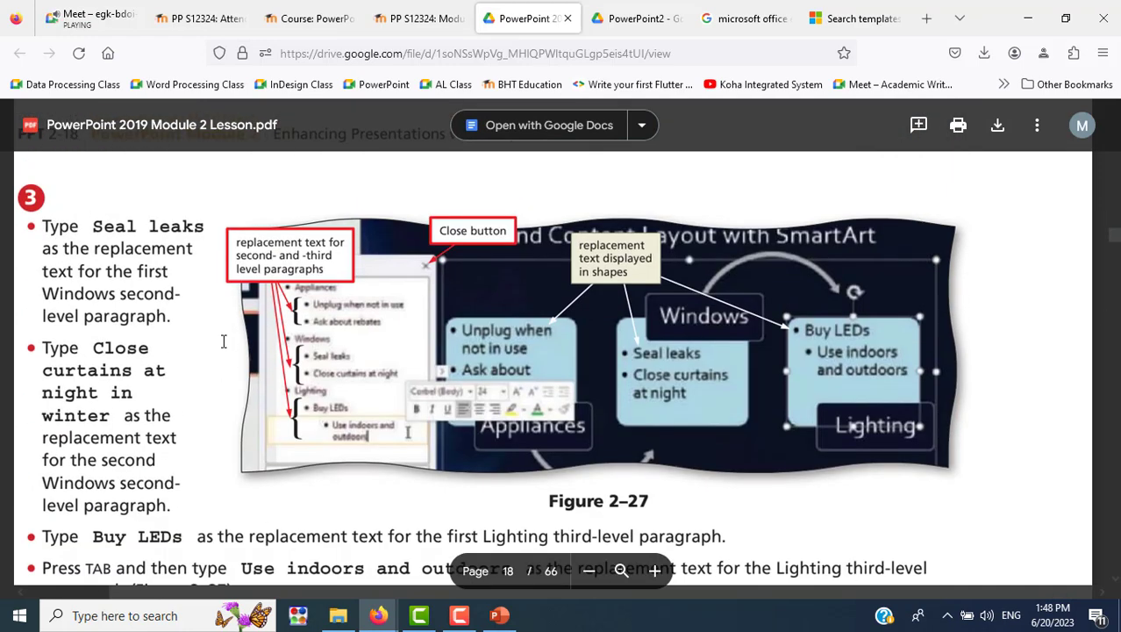
{"action": "scroll", "coordinate": [223, 341], "scroll_direction": "down", "scroll_amount": 2}
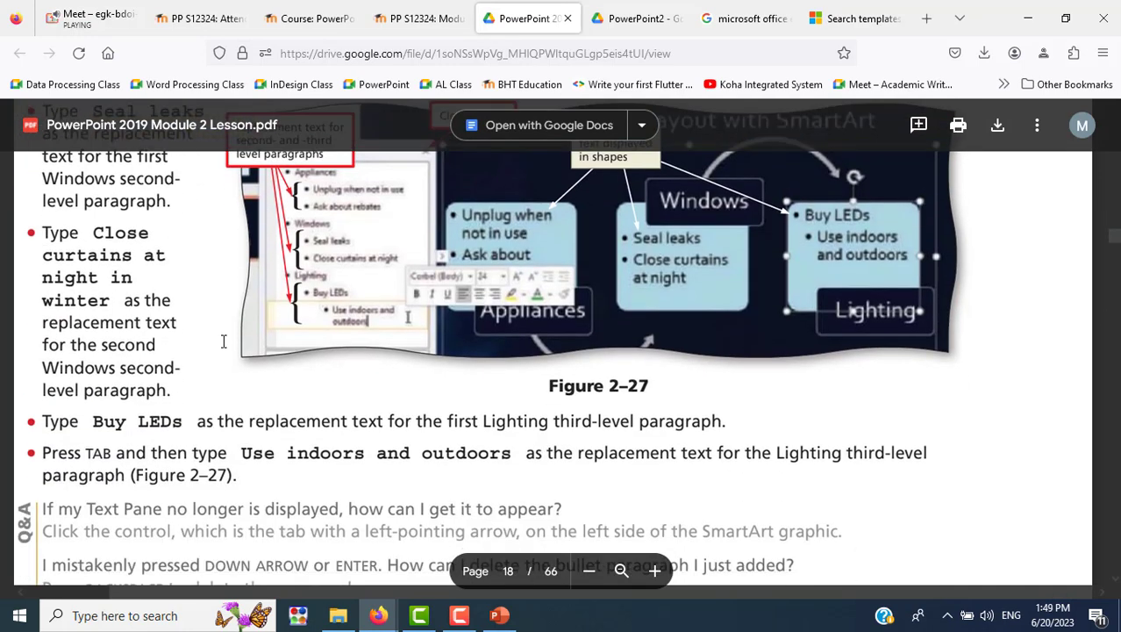
{"action": "scroll", "coordinate": [223, 342], "scroll_direction": "down", "scroll_amount": 2}
{"action": "key", "text": "alt+Tab"}
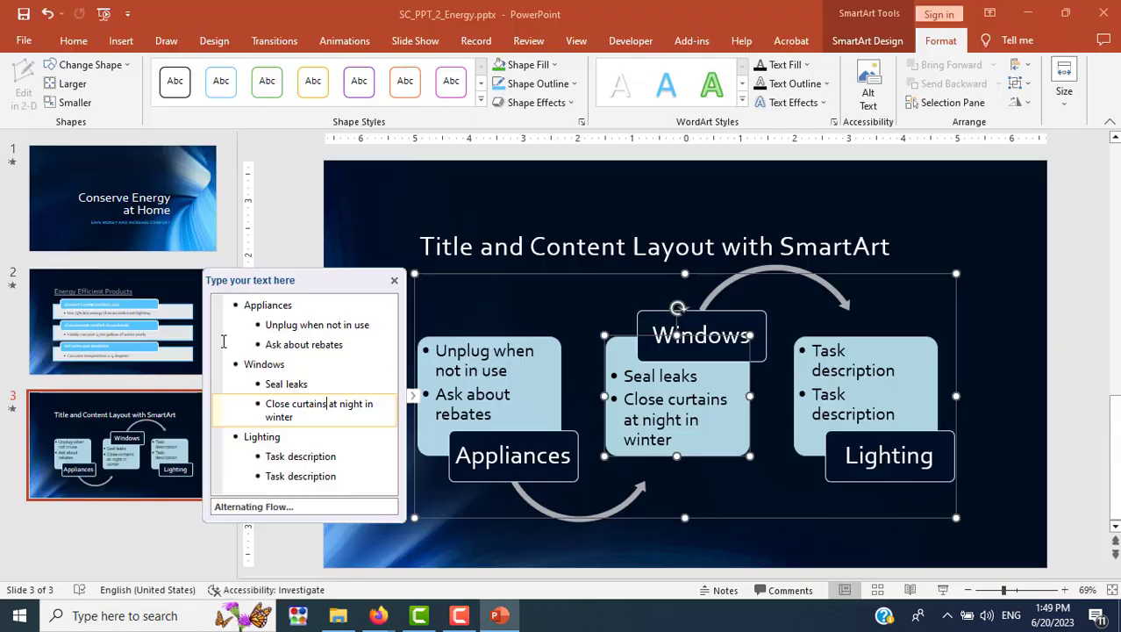
Type 'Buy LEDs' and 'Use indoor and outdoor' into the two Lighting bullets.
{"action": "triple_click", "coordinate": [323, 457]}
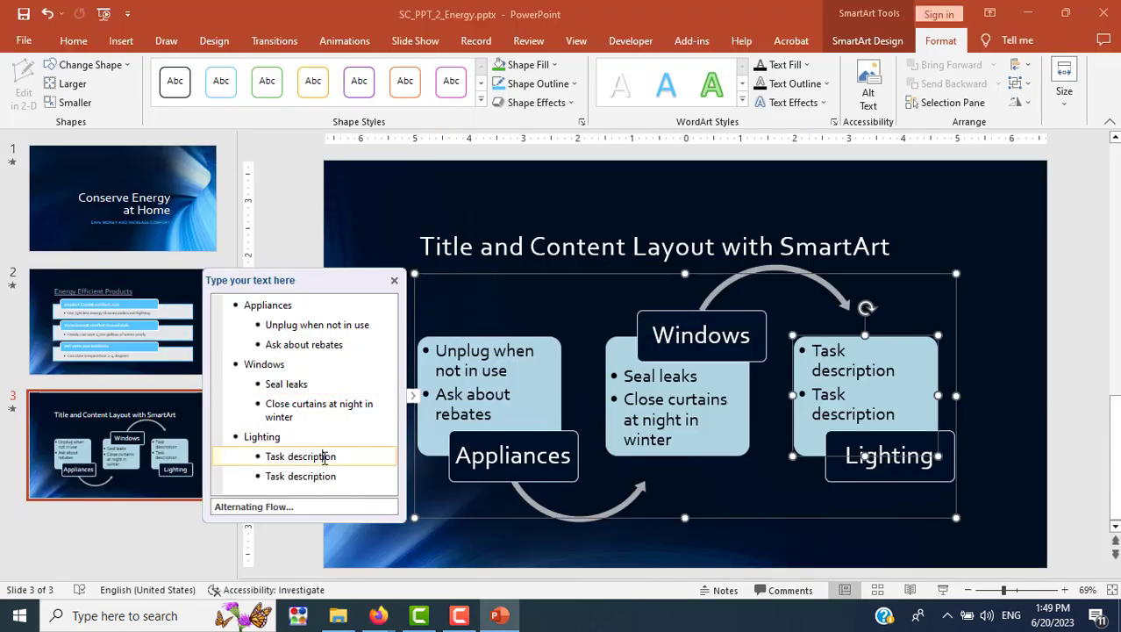
{"action": "type", "text": "Buy"}
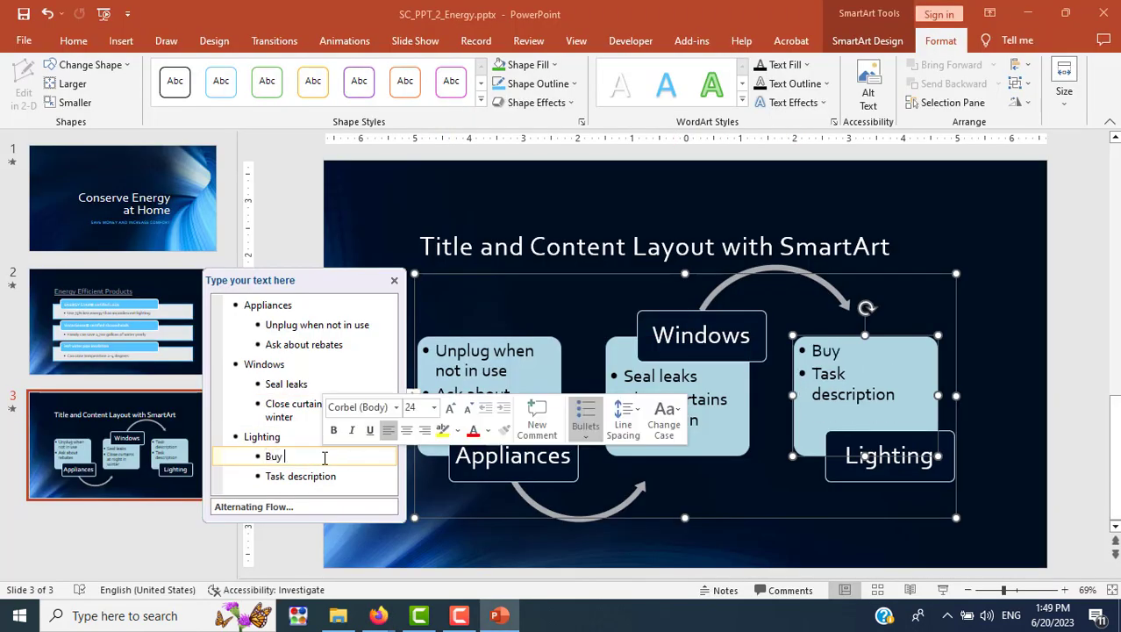
{"action": "type", "text": " LEDs"}
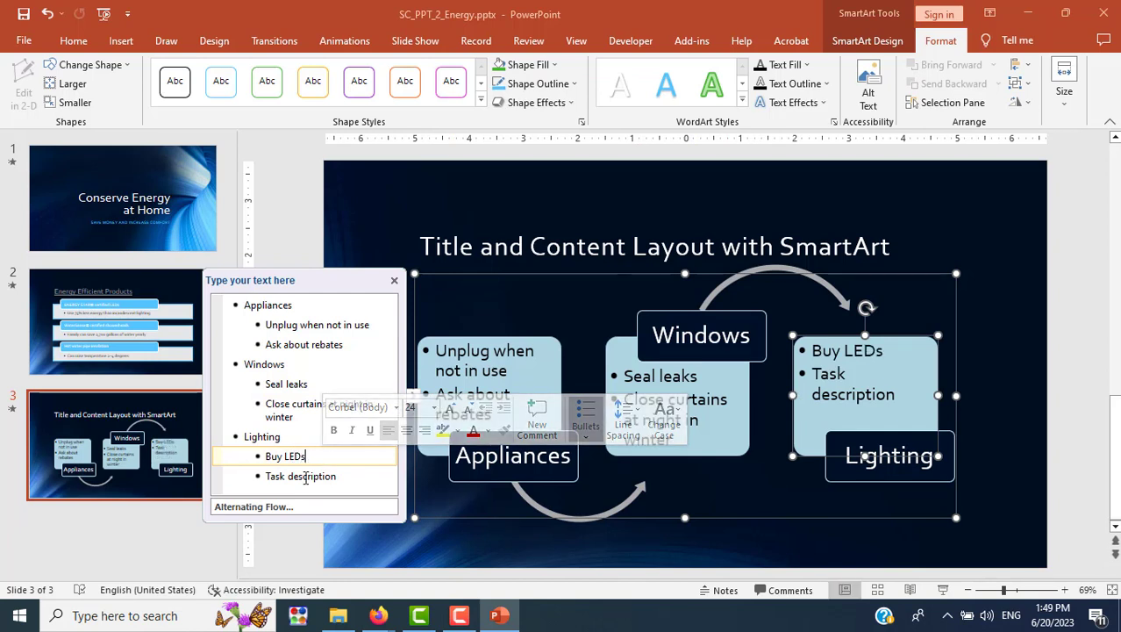
{"action": "triple_click", "coordinate": [306, 476]}
{"action": "type", "text": "Use "}
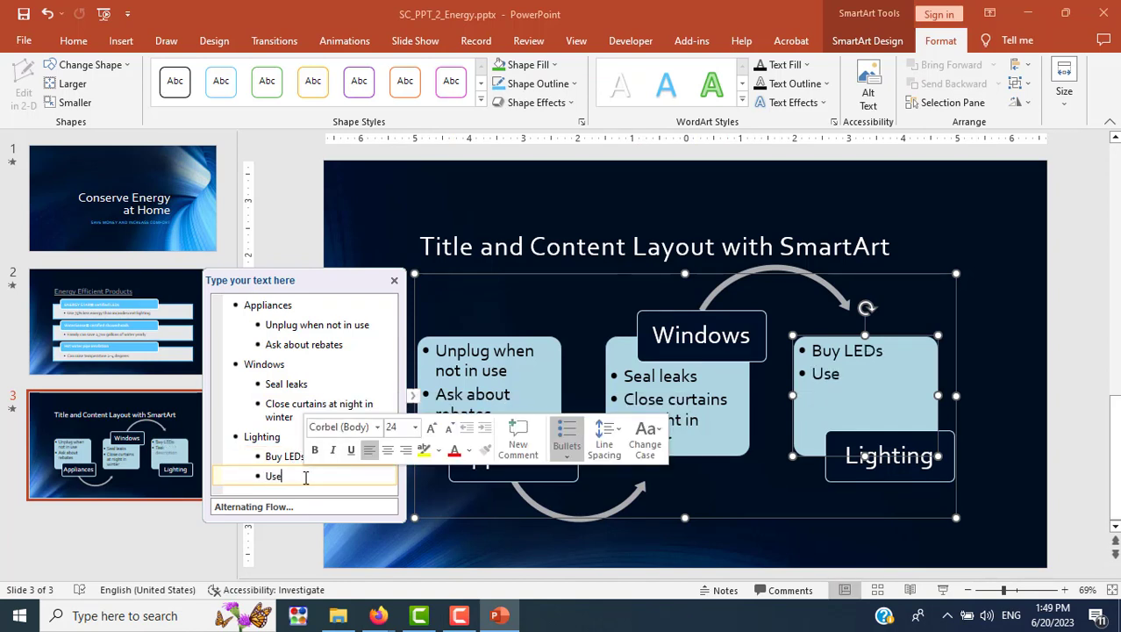
{"action": "type", "text": "indoor a"}
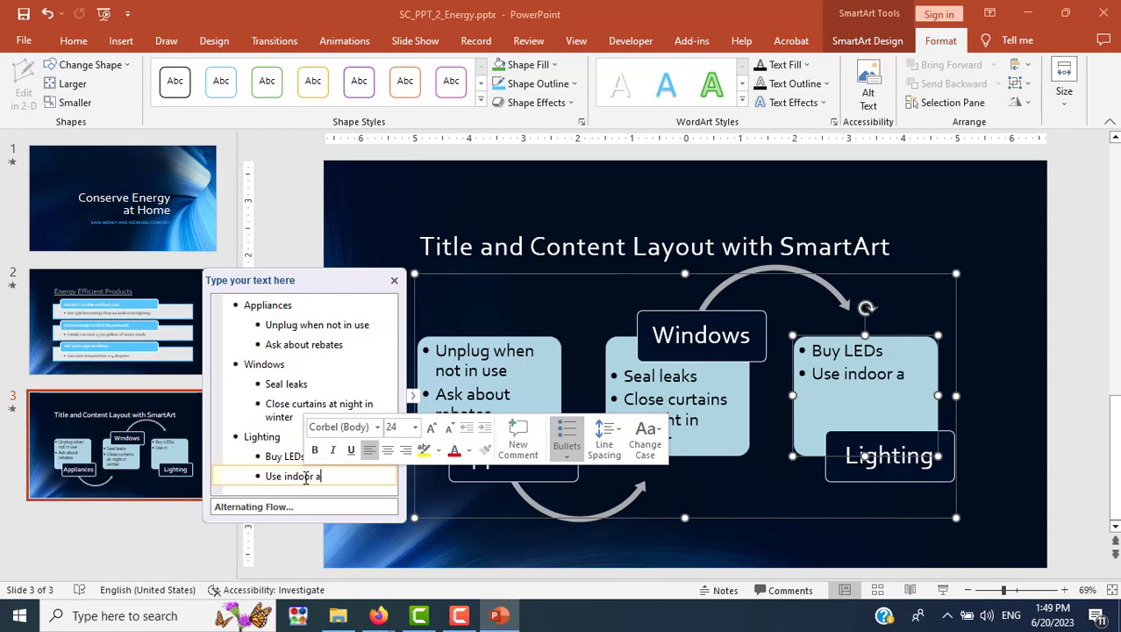
{"action": "type", "text": "nd outdoor"}
Add the missing 's' so the last bullet reads 'Use indoors and outdoors'.
{"action": "key", "text": "alt+Tab"}
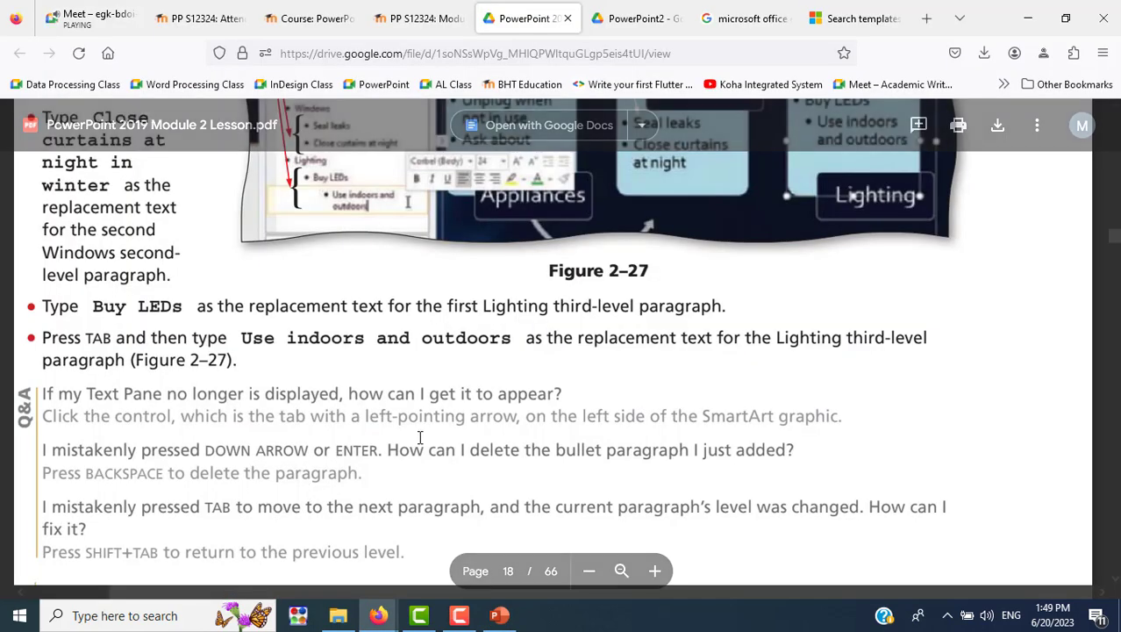
{"action": "scroll", "coordinate": [420, 437], "scroll_direction": "down", "scroll_amount": 3}
{"action": "scroll", "coordinate": [420, 437], "scroll_direction": "down", "scroll_amount": 10}
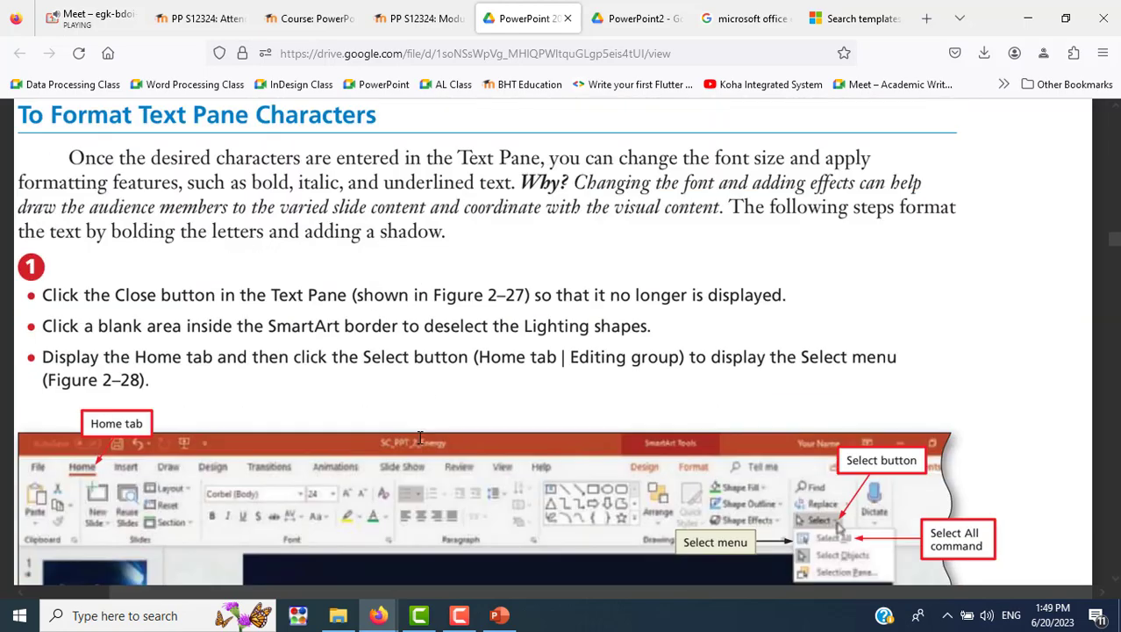
{"action": "key", "text": "alt+Tab"}
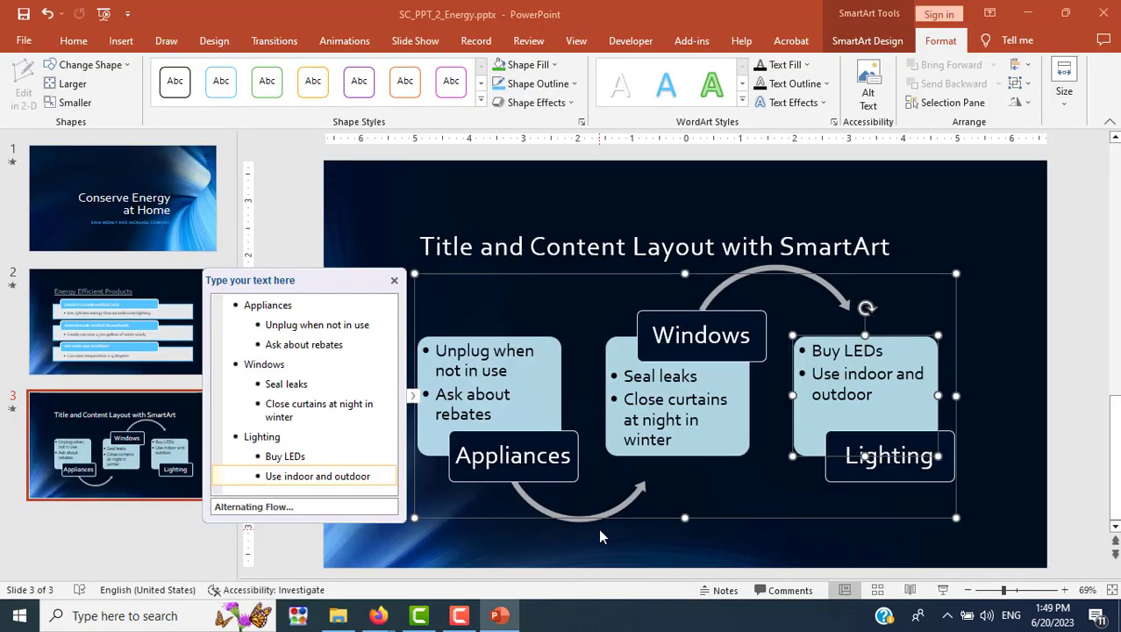
{"action": "type", "text": "s"}
{"action": "key", "text": "alt+Tab"}
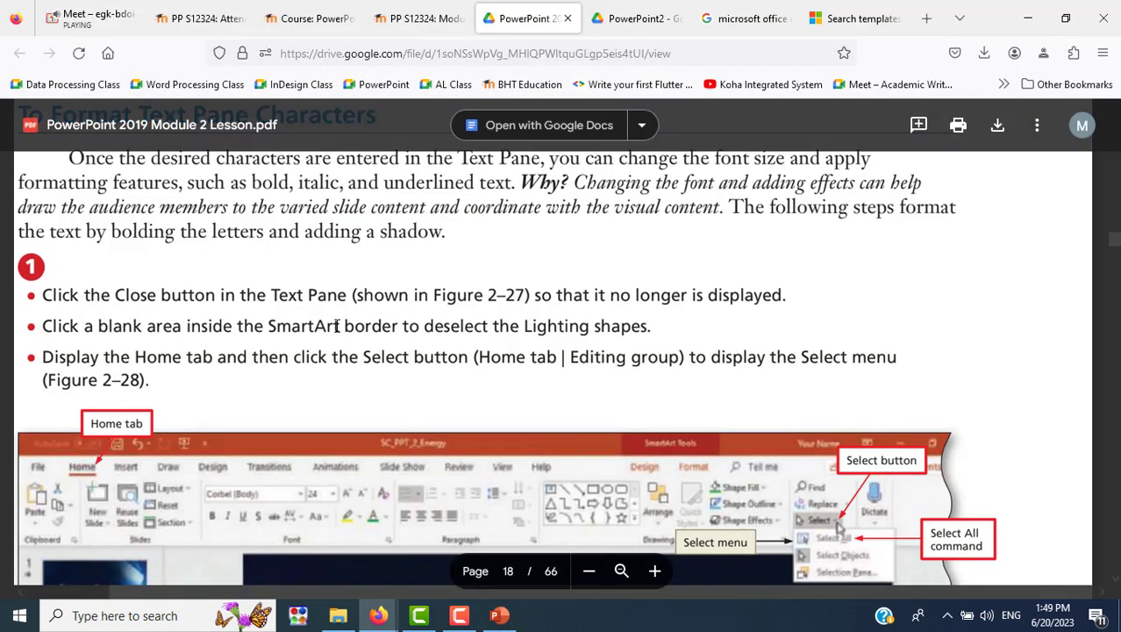
{"action": "scroll", "coordinate": [409, 325], "scroll_direction": "up", "scroll_amount": 5}
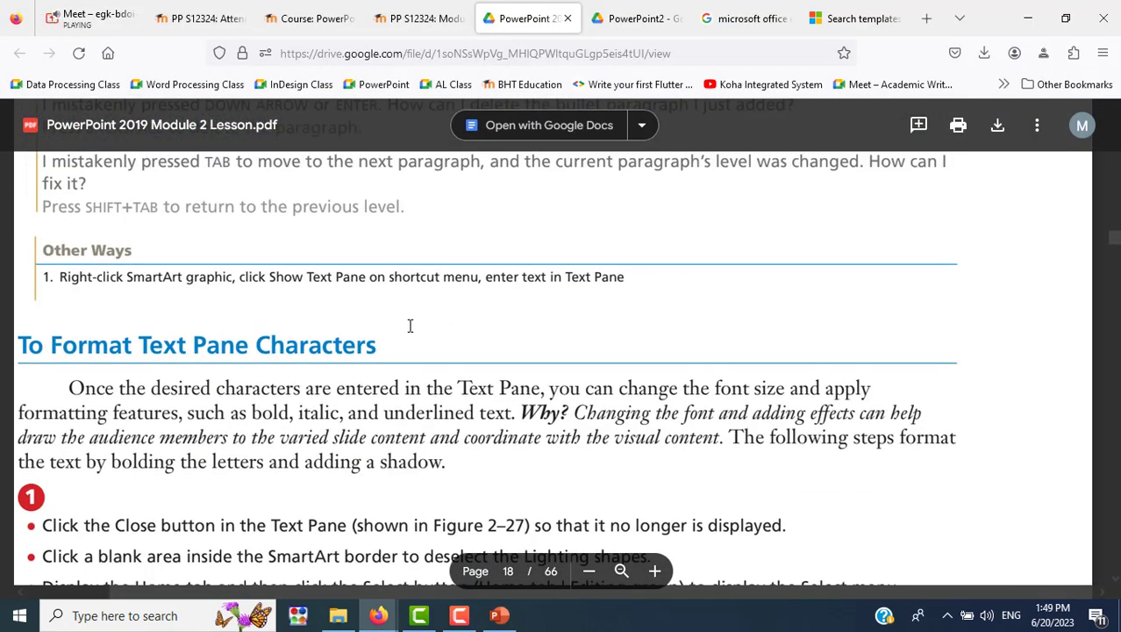
{"action": "scroll", "coordinate": [541, 338], "scroll_direction": "down", "scroll_amount": 4}
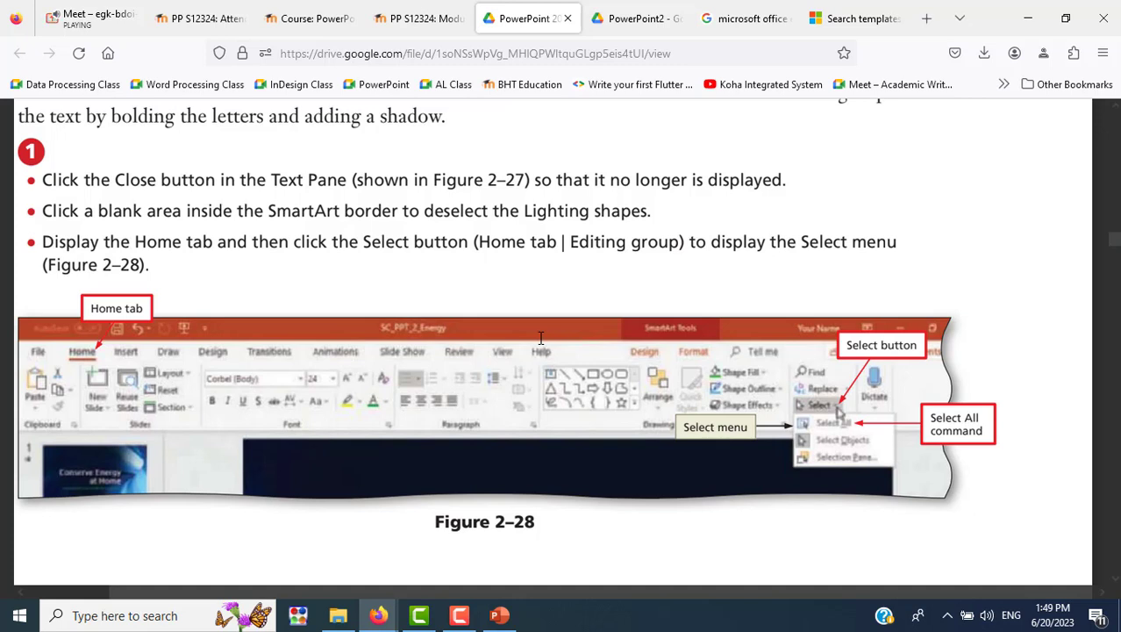
{"action": "key", "text": "alt+Tab"}
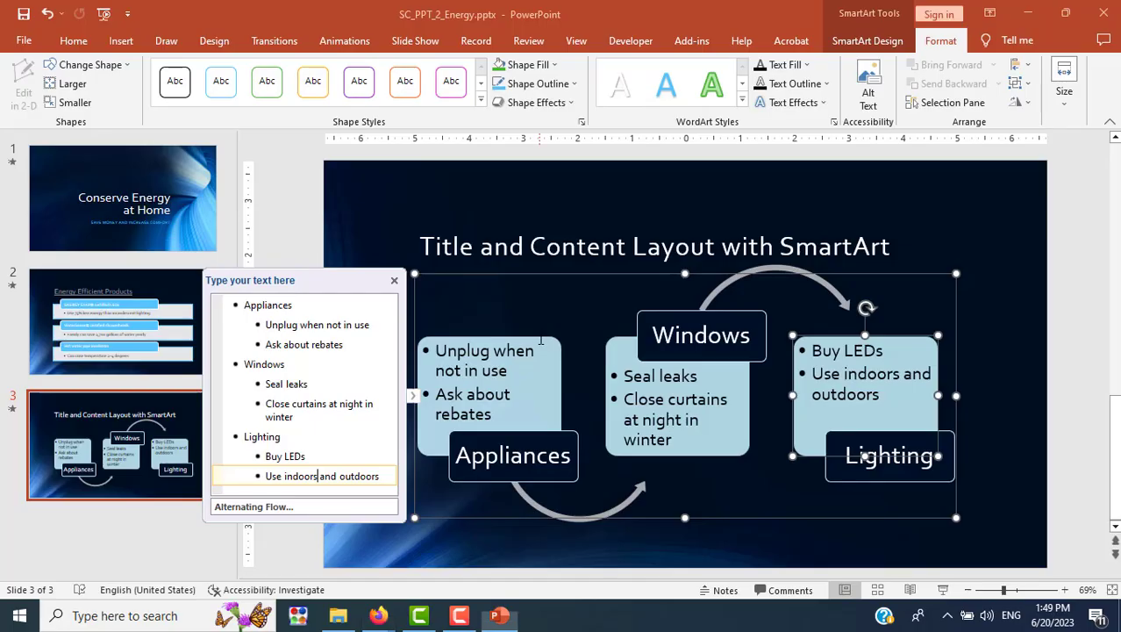
Close the SmartArt Text Pane and deselect the Lighting shapes, keeping the graphic selected.
{"action": "left_click", "coordinate": [418, 401]}
{"action": "key", "text": "alt+Tab"}
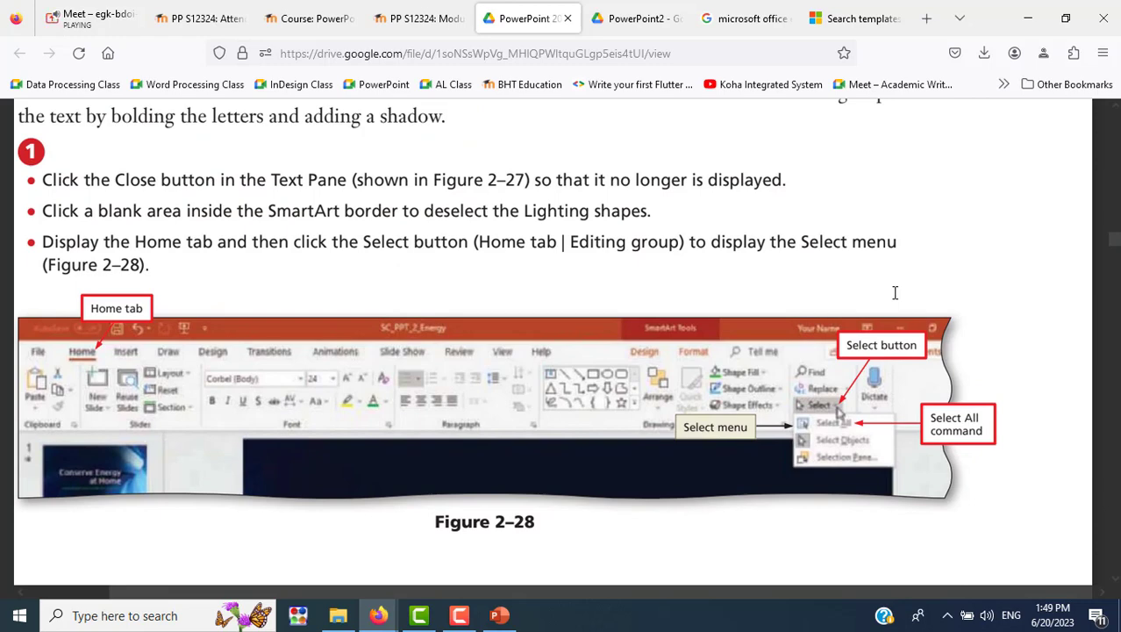
{"action": "key", "text": "alt+Tab"}
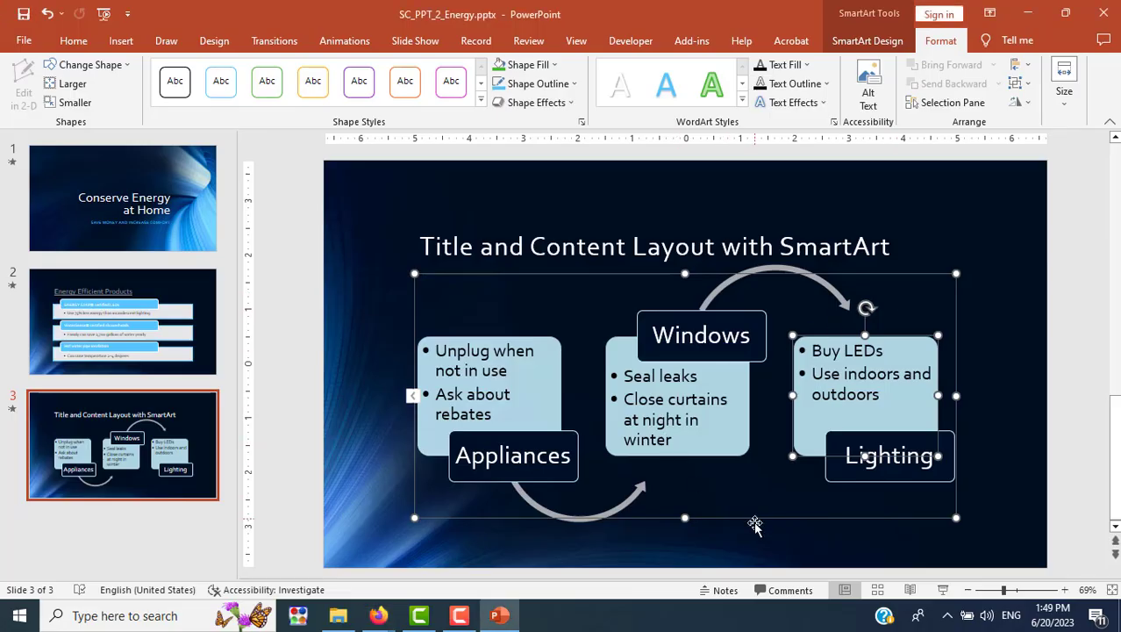
{"action": "left_click", "coordinate": [729, 477]}
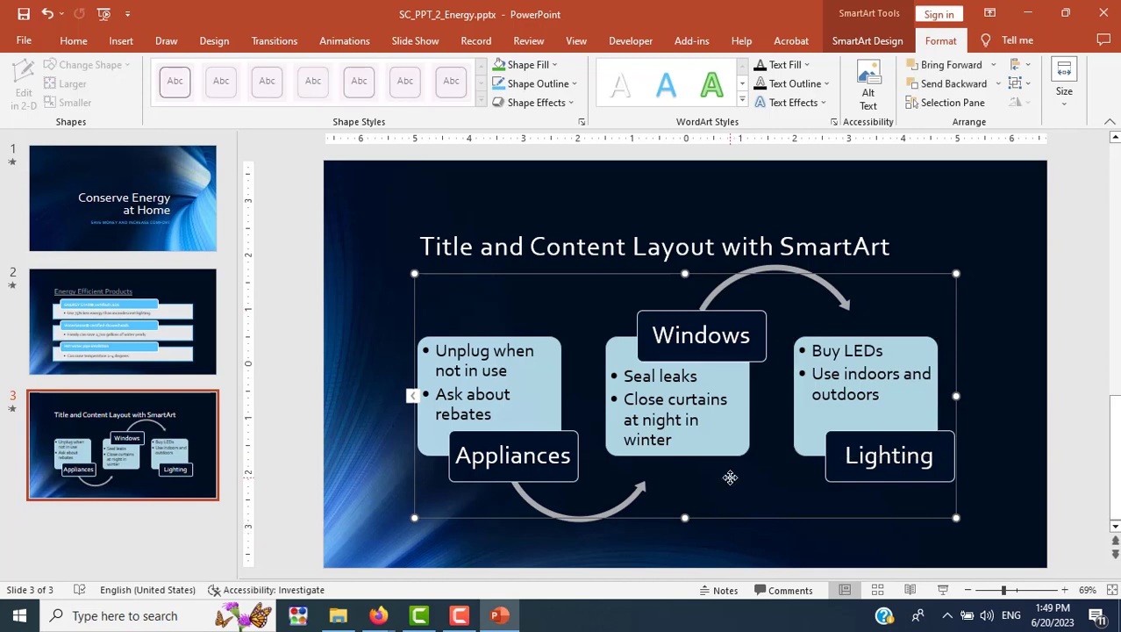
{"action": "key", "text": "alt+Tab"}
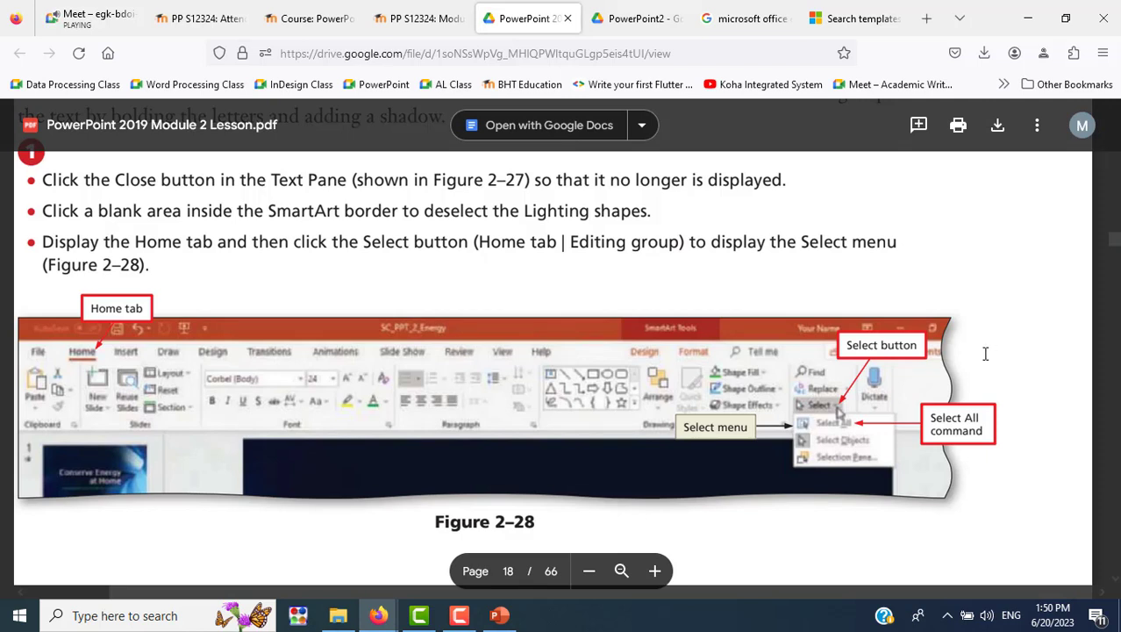
{"action": "scroll", "coordinate": [985, 353], "scroll_direction": "down", "scroll_amount": 3}
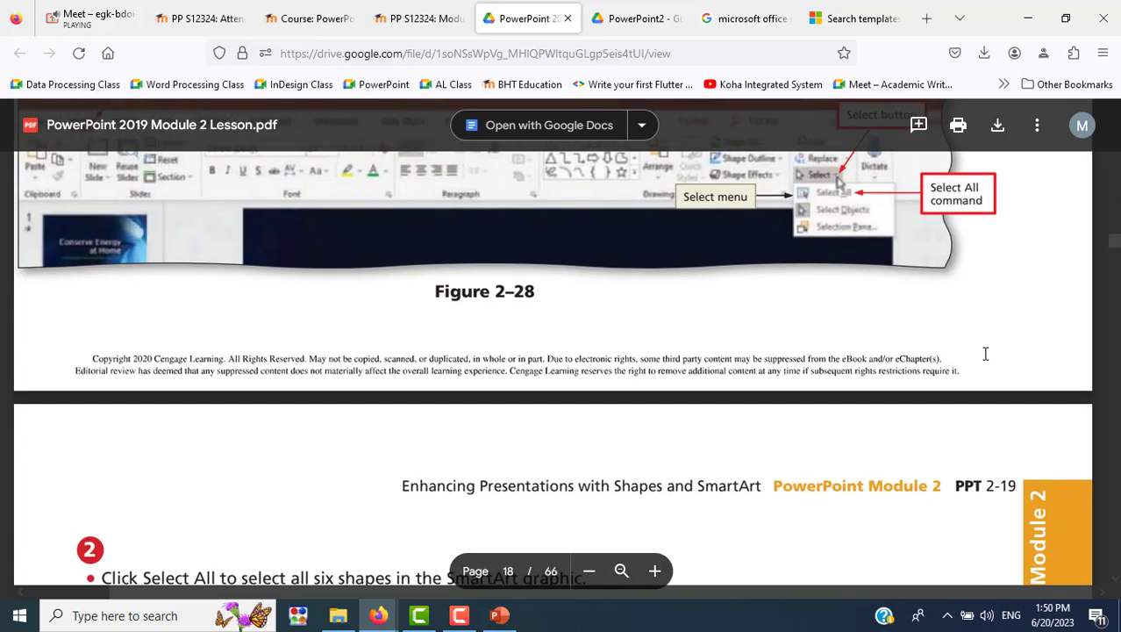
{"action": "key", "text": "alt+Tab"}
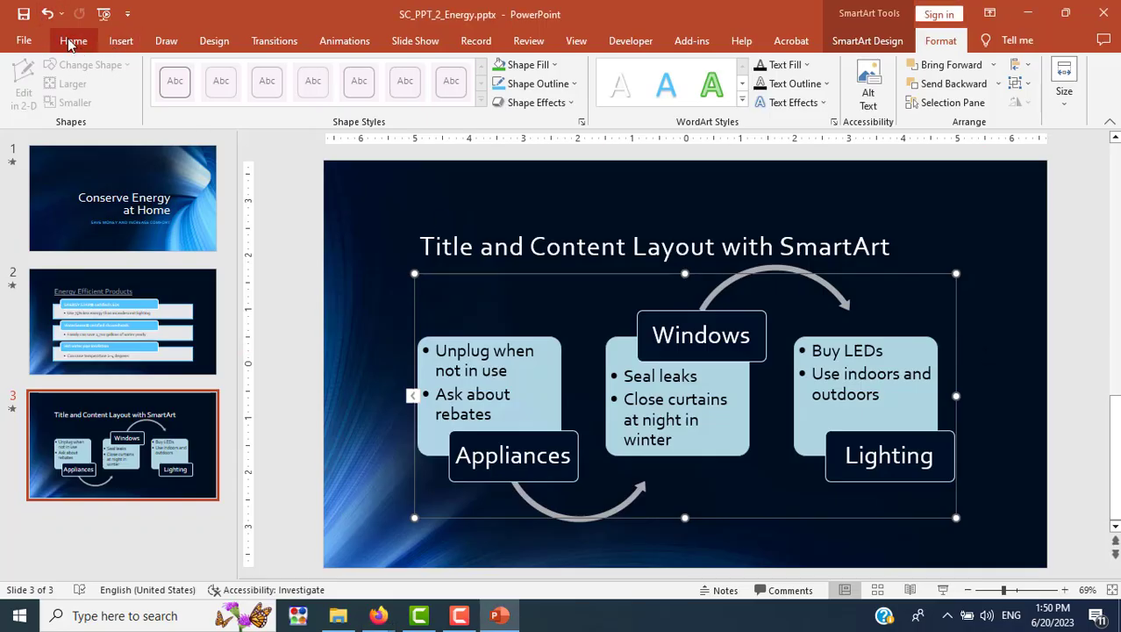
Open the Selection pane from the Home tab's Select menu.
{"action": "left_click", "coordinate": [74, 40]}
{"action": "left_click", "coordinate": [965, 103]}
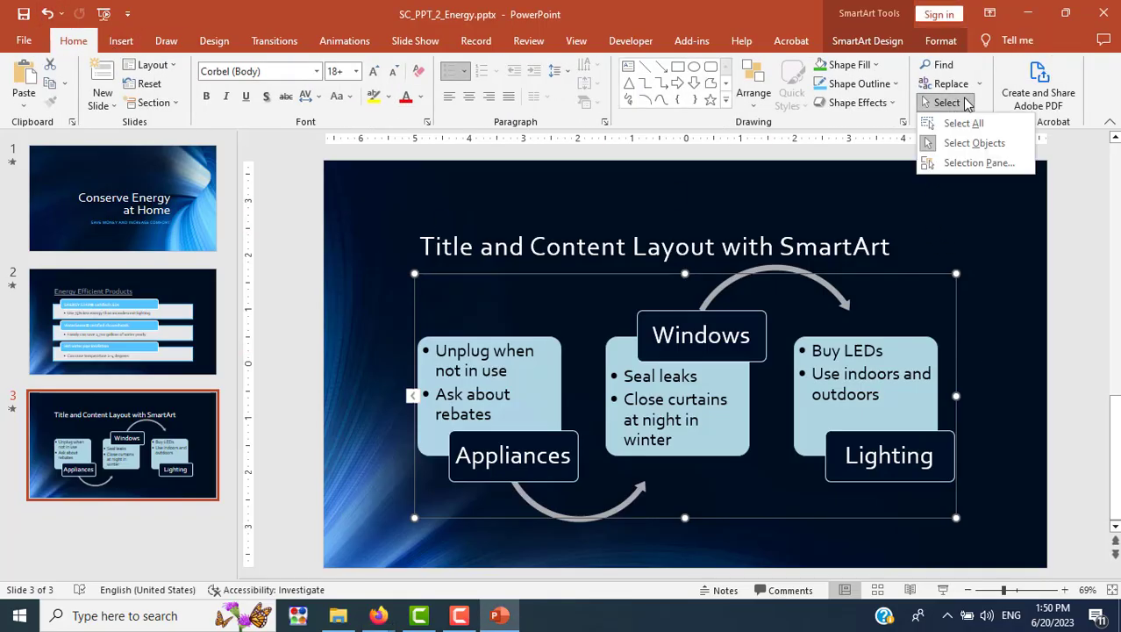
{"action": "left_click", "coordinate": [978, 162]}
{"action": "key", "text": "alt+Tab"}
{"action": "scroll", "coordinate": [816, 441], "scroll_direction": "down", "scroll_amount": 5}
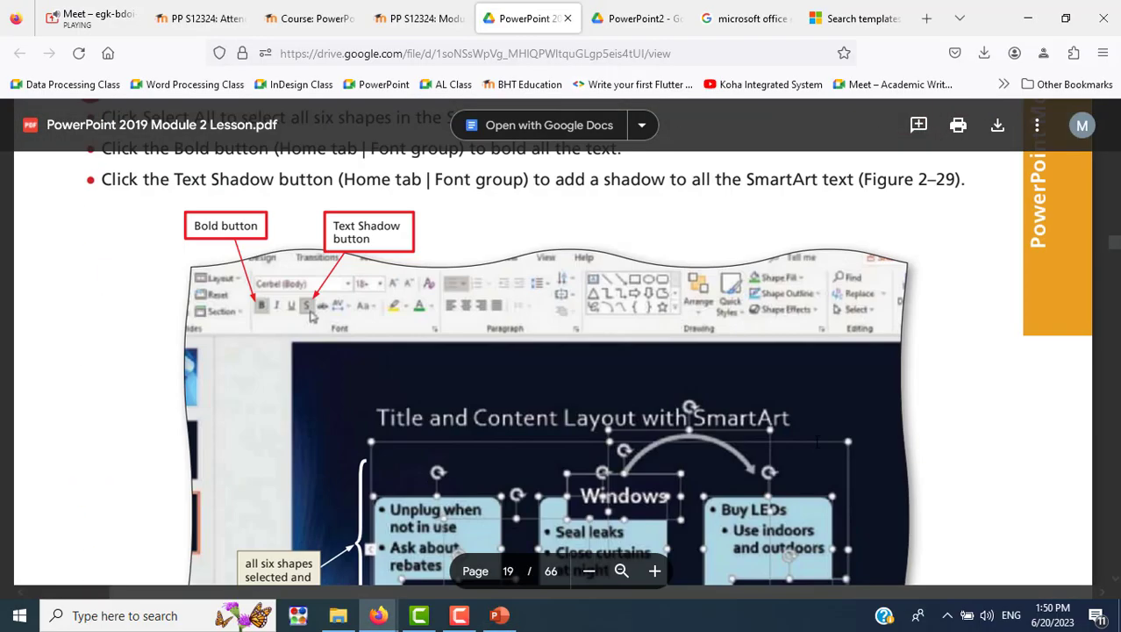
{"action": "scroll", "coordinate": [816, 442], "scroll_direction": "down", "scroll_amount": 3}
{"action": "scroll", "coordinate": [816, 442], "scroll_direction": "up", "scroll_amount": 4}
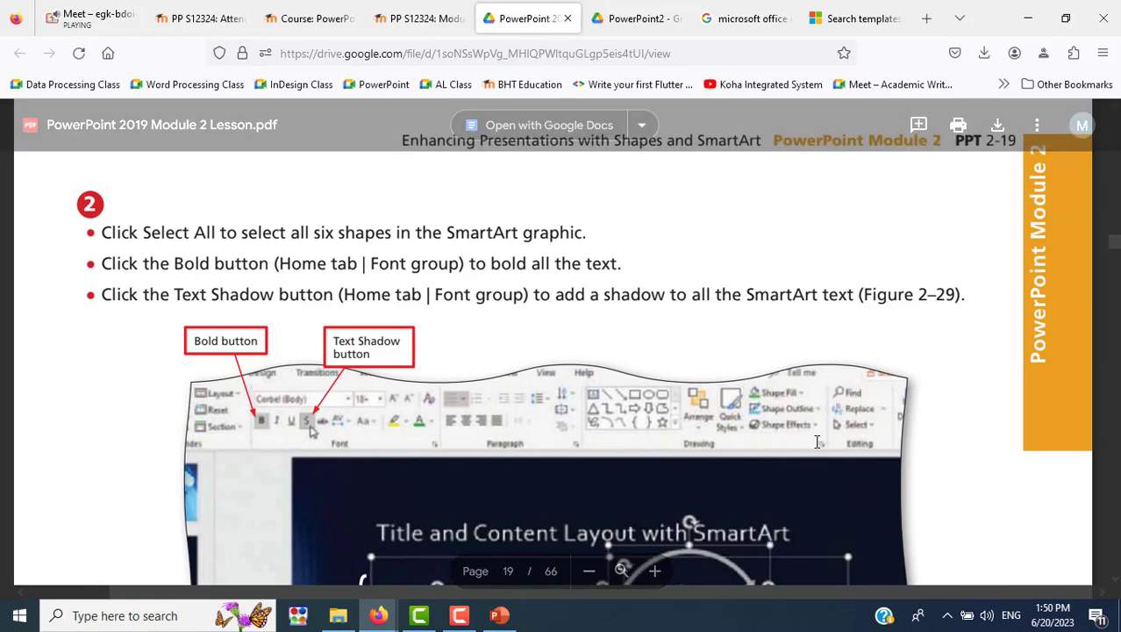
{"action": "key", "text": "alt+Tab"}
Use Select All to select every SmartArt shape, then close the Selection pane.
{"action": "left_click", "coordinate": [959, 104]}
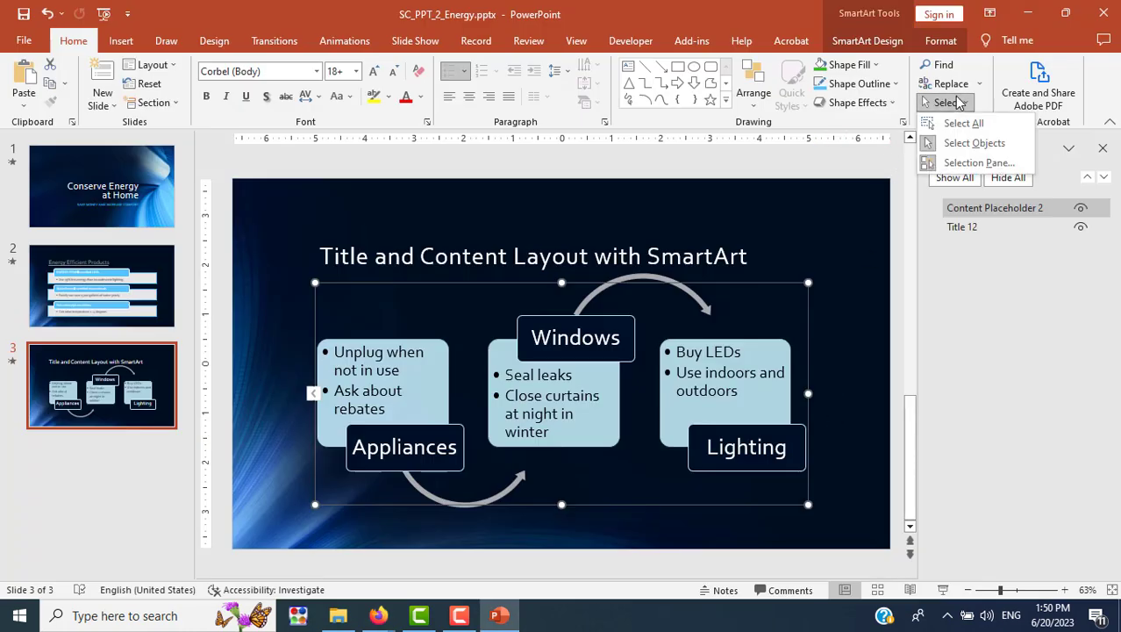
{"action": "left_click", "coordinate": [969, 125]}
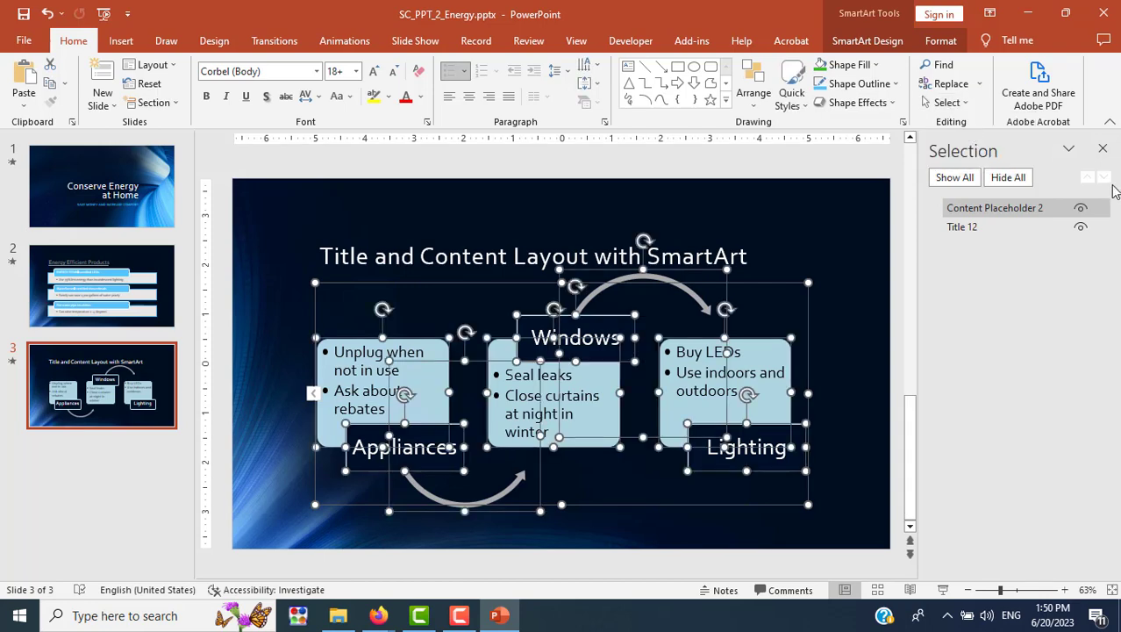
{"action": "left_click", "coordinate": [1103, 149]}
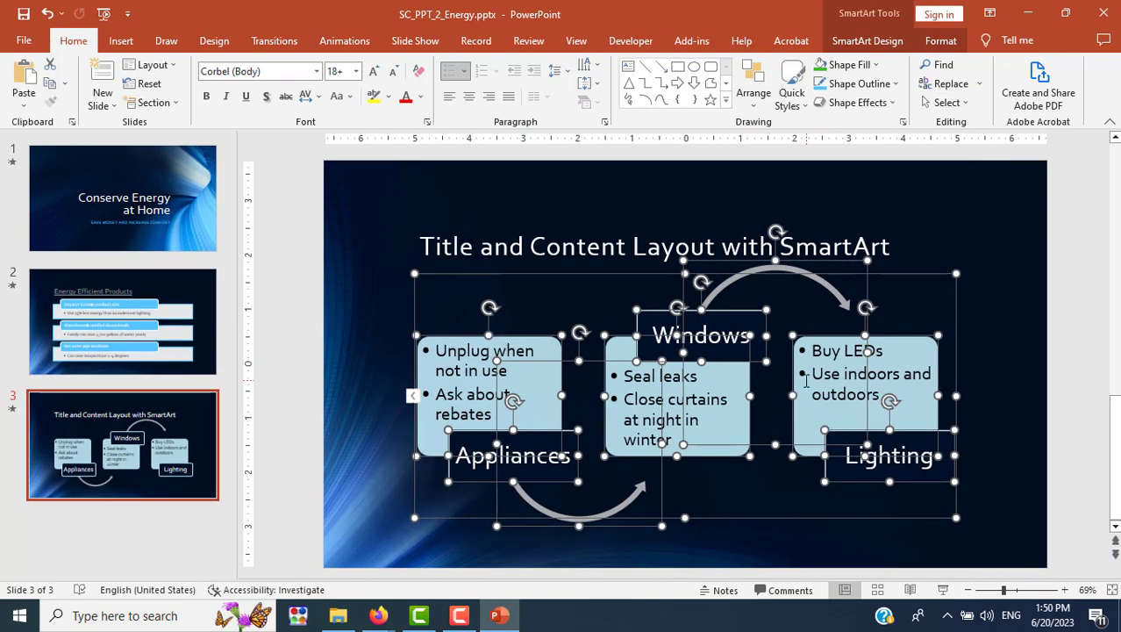
{"action": "key", "text": "alt+Tab"}
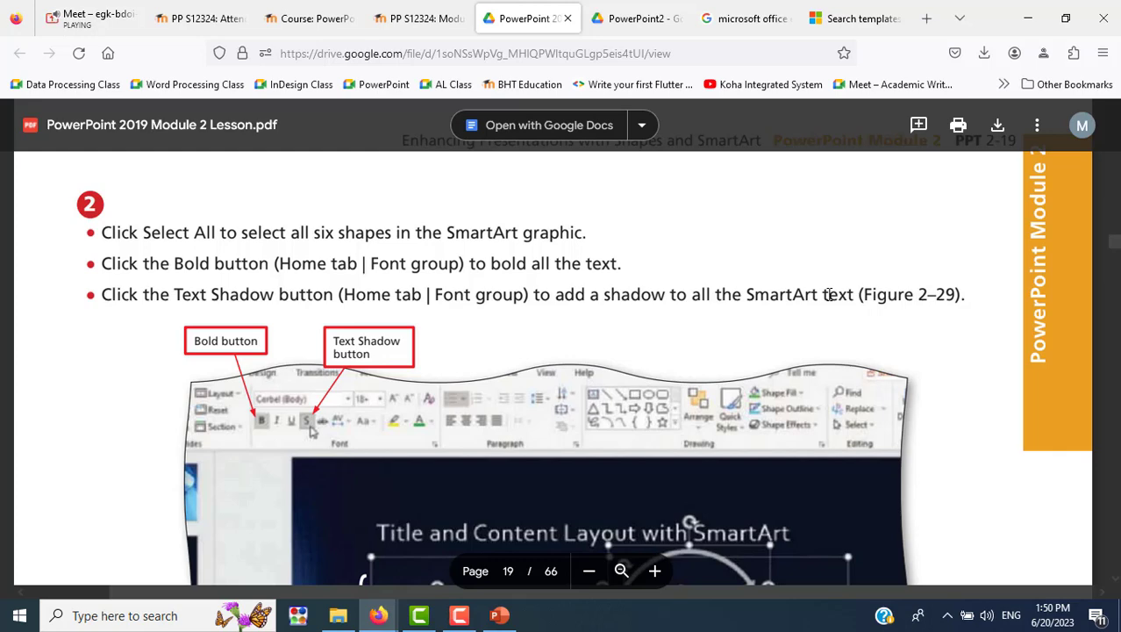
{"action": "scroll", "coordinate": [829, 294], "scroll_direction": "down", "scroll_amount": 3}
{"action": "scroll", "coordinate": [829, 294], "scroll_direction": "down", "scroll_amount": 3}
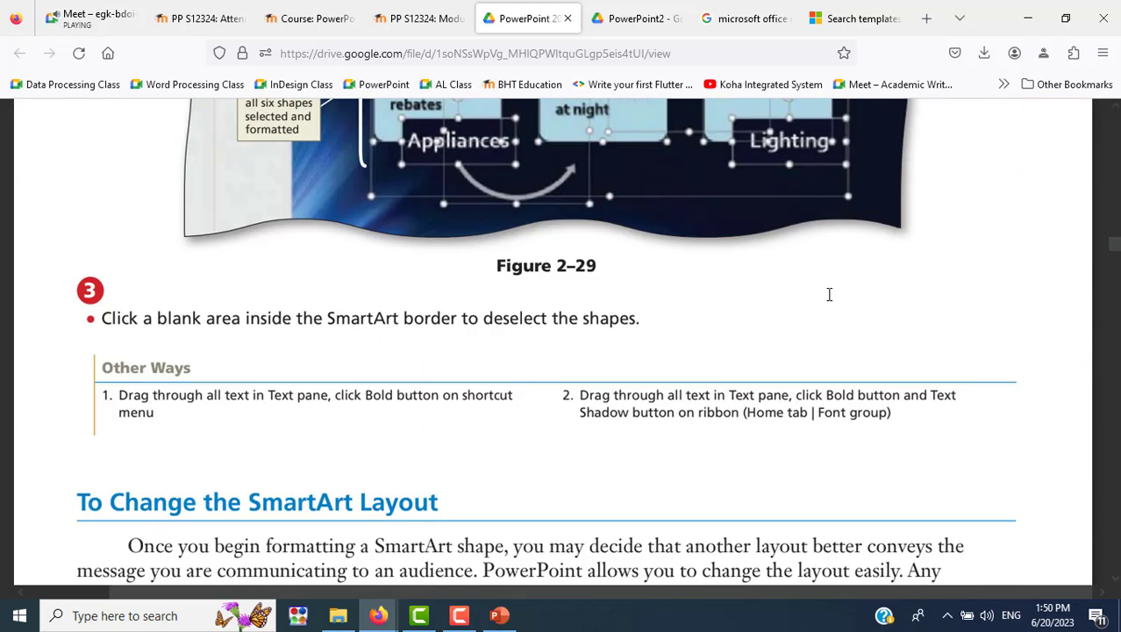
{"action": "key", "text": "alt+Tab"}
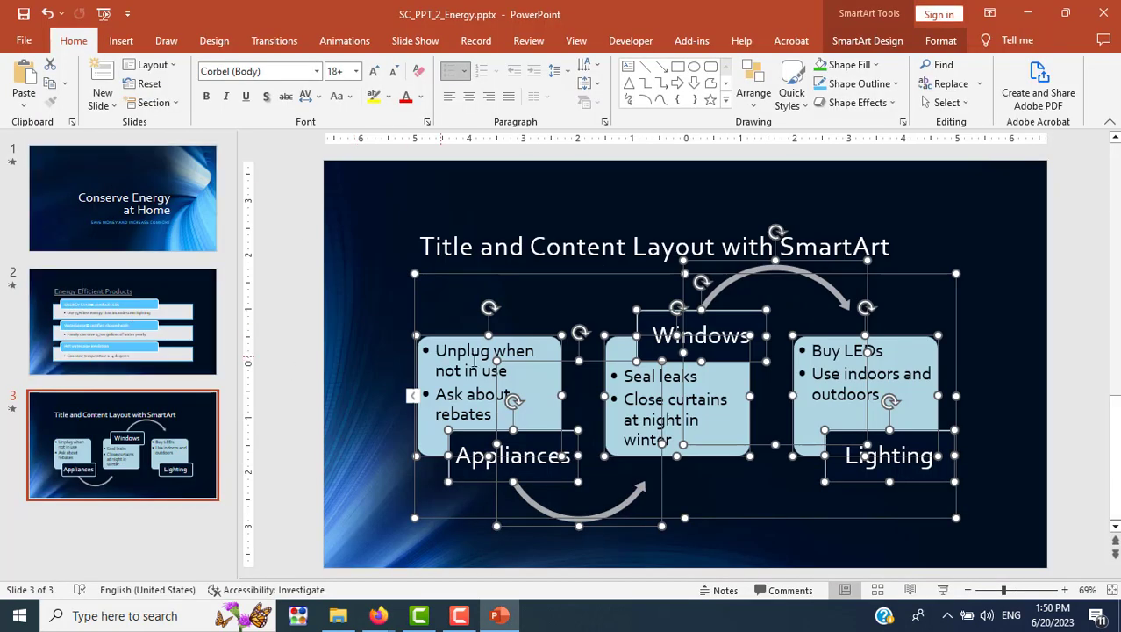
Apply Bold and Text Shadow to all six SmartArt shapes, then deselect the individual shapes.
{"action": "left_click", "coordinate": [206, 96]}
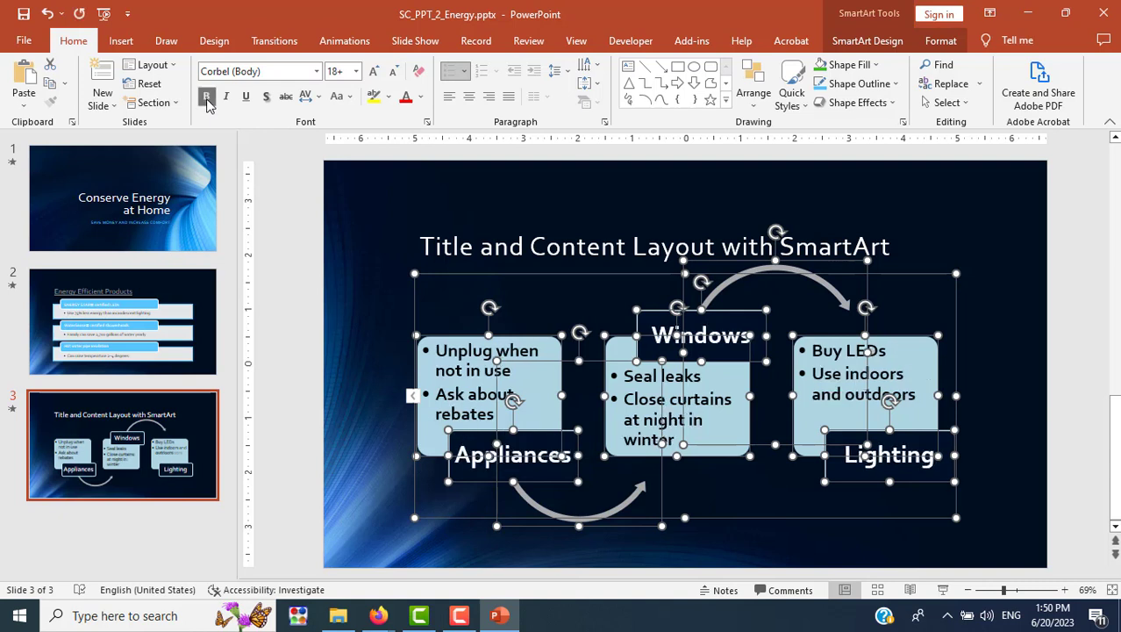
{"action": "left_click", "coordinate": [267, 97]}
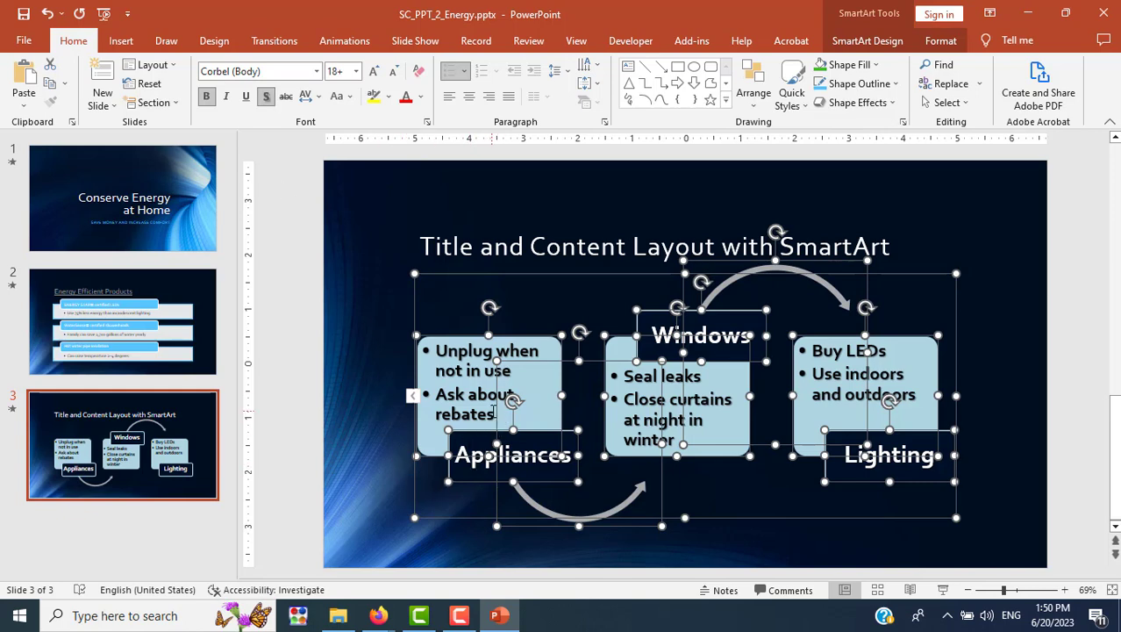
{"action": "key", "text": "alt+Tab"}
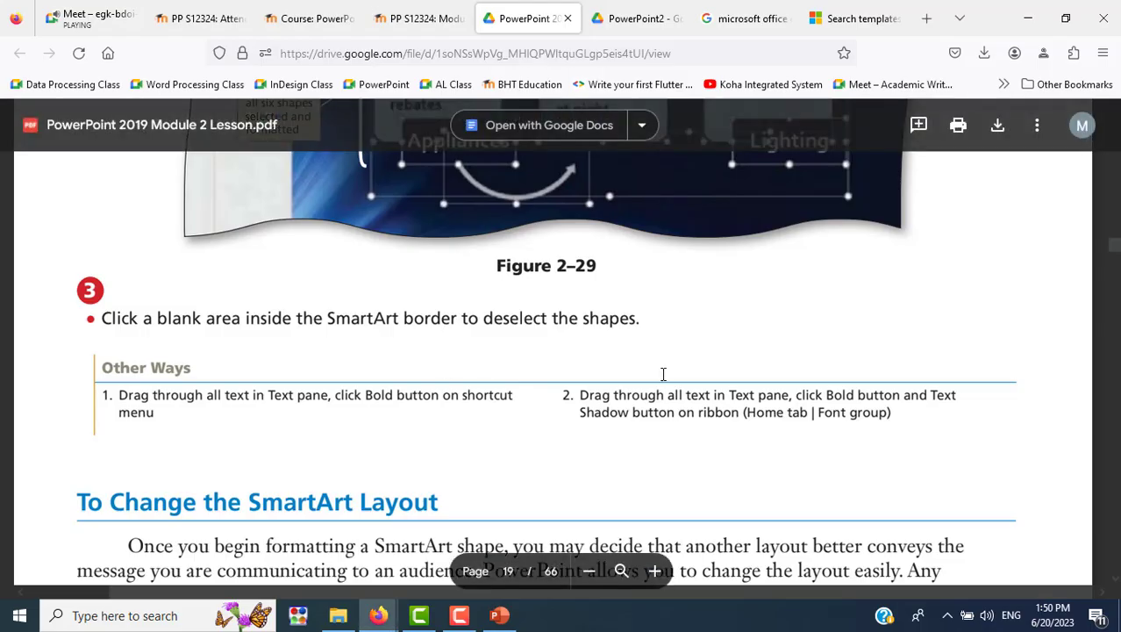
{"action": "scroll", "coordinate": [664, 374], "scroll_direction": "down", "scroll_amount": 5}
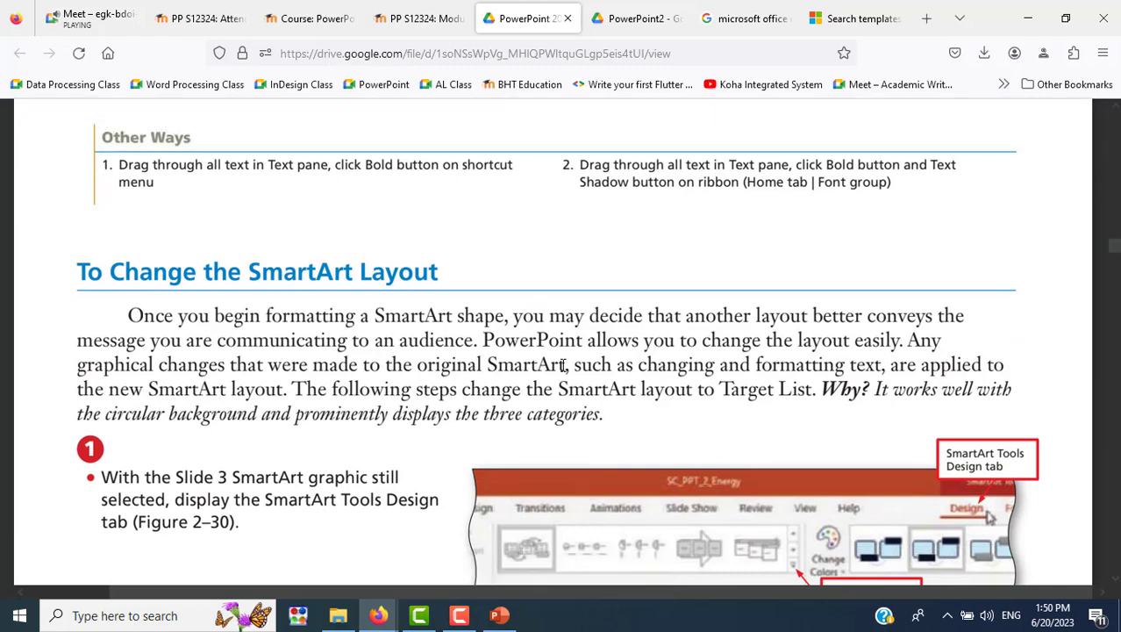
{"action": "scroll", "coordinate": [563, 365], "scroll_direction": "down", "scroll_amount": 5}
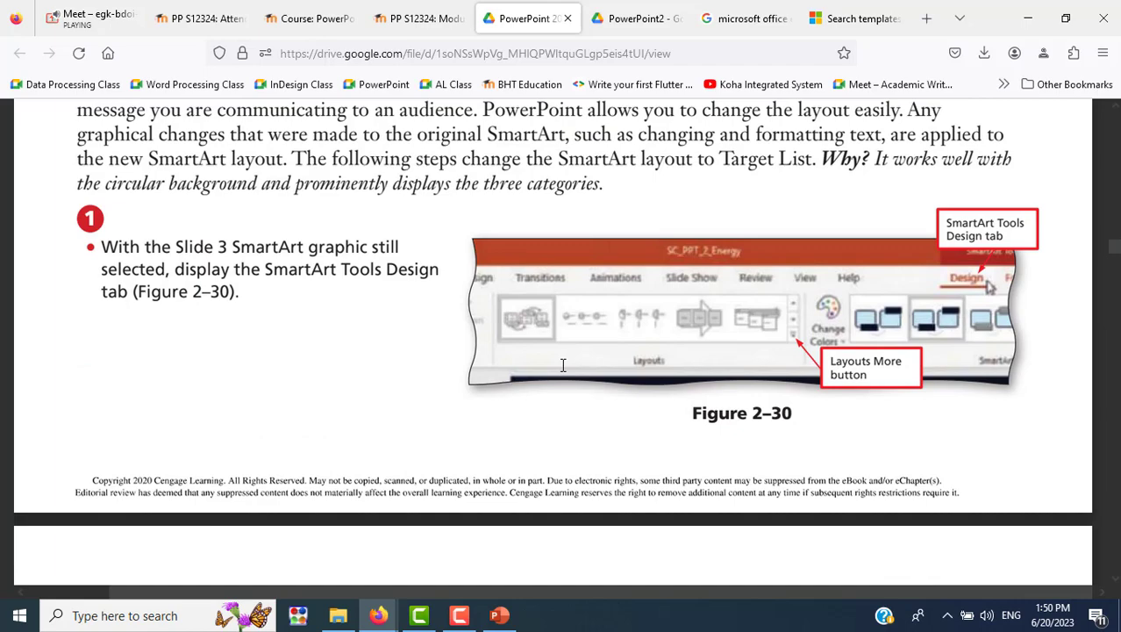
{"action": "key", "text": "alt+Tab"}
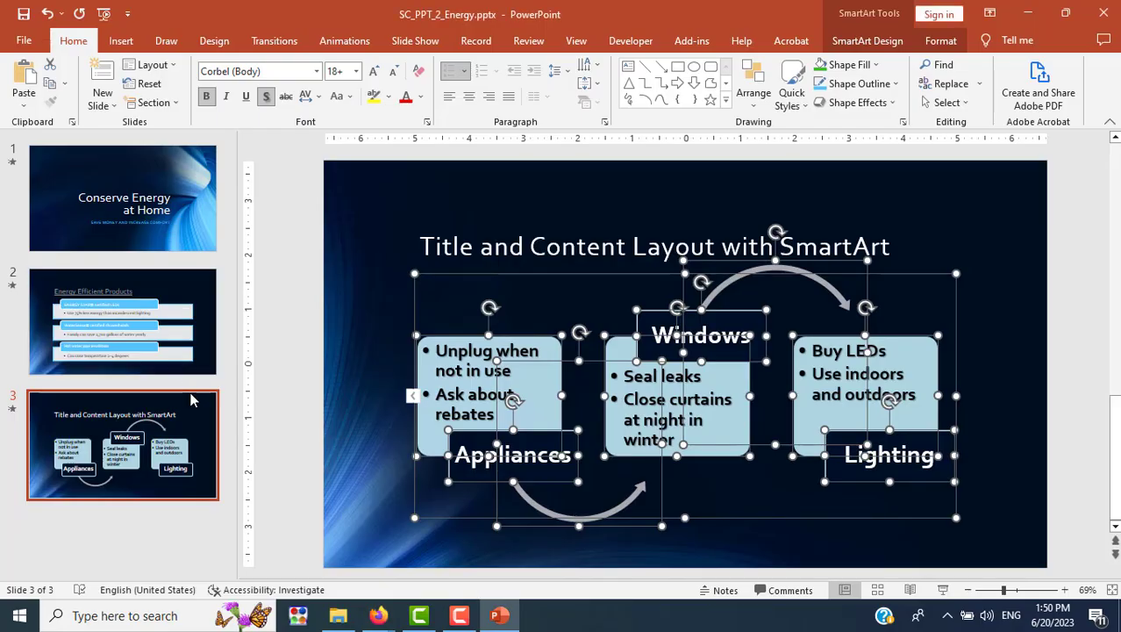
{"action": "key", "text": "alt+Tab"}
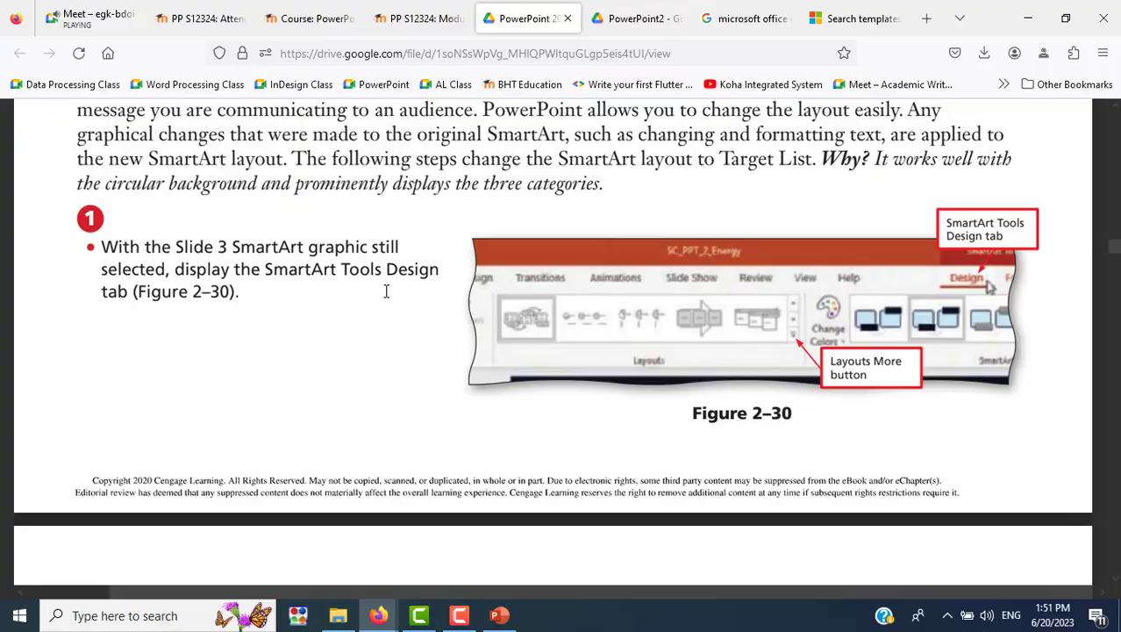
{"action": "key", "text": "alt+Tab"}
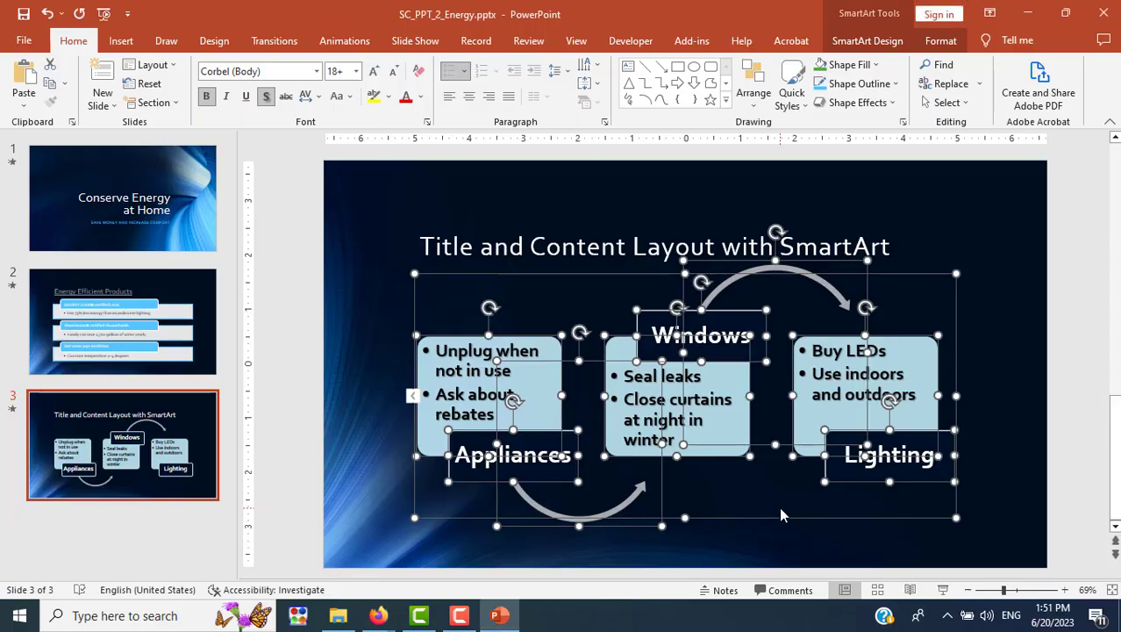
{"action": "left_click", "coordinate": [772, 516]}
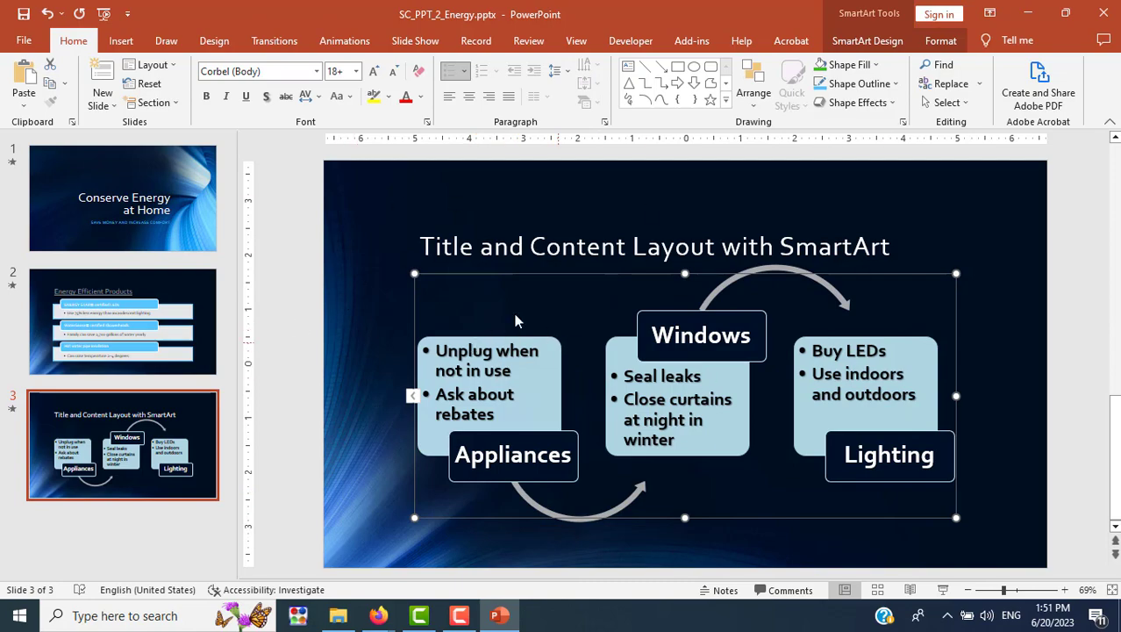
Read the lesson PDF's instructions for changing the SmartArt layout.
{"action": "key", "text": "alt+Tab"}
{"action": "scroll", "coordinate": [298, 285], "scroll_direction": "down", "scroll_amount": 5}
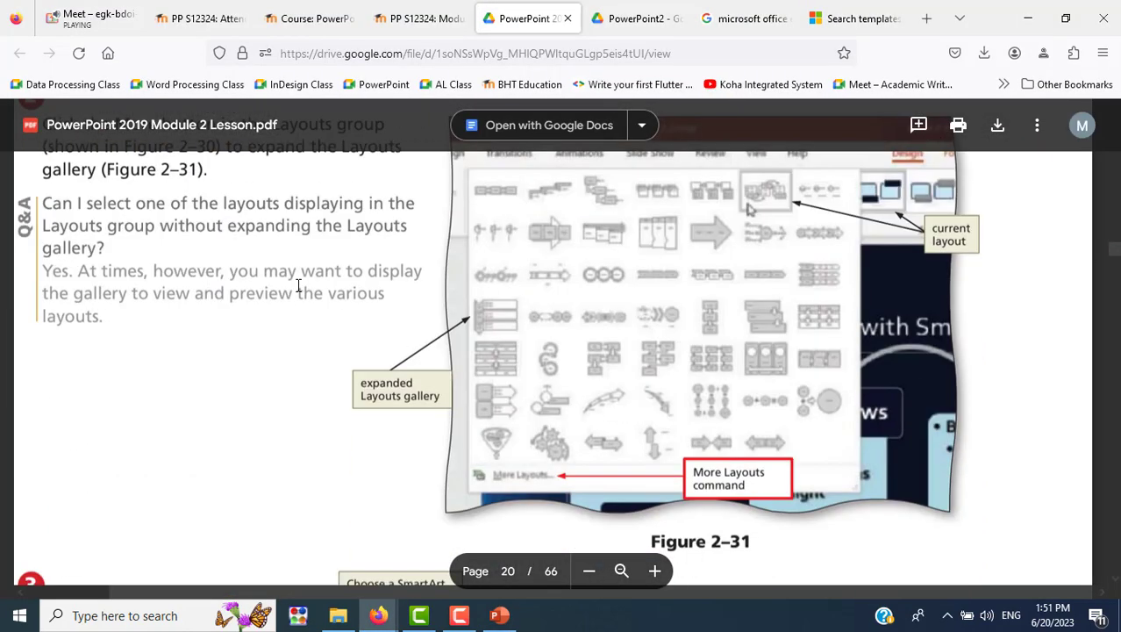
{"action": "scroll", "coordinate": [298, 285], "scroll_direction": "up", "scroll_amount": 3}
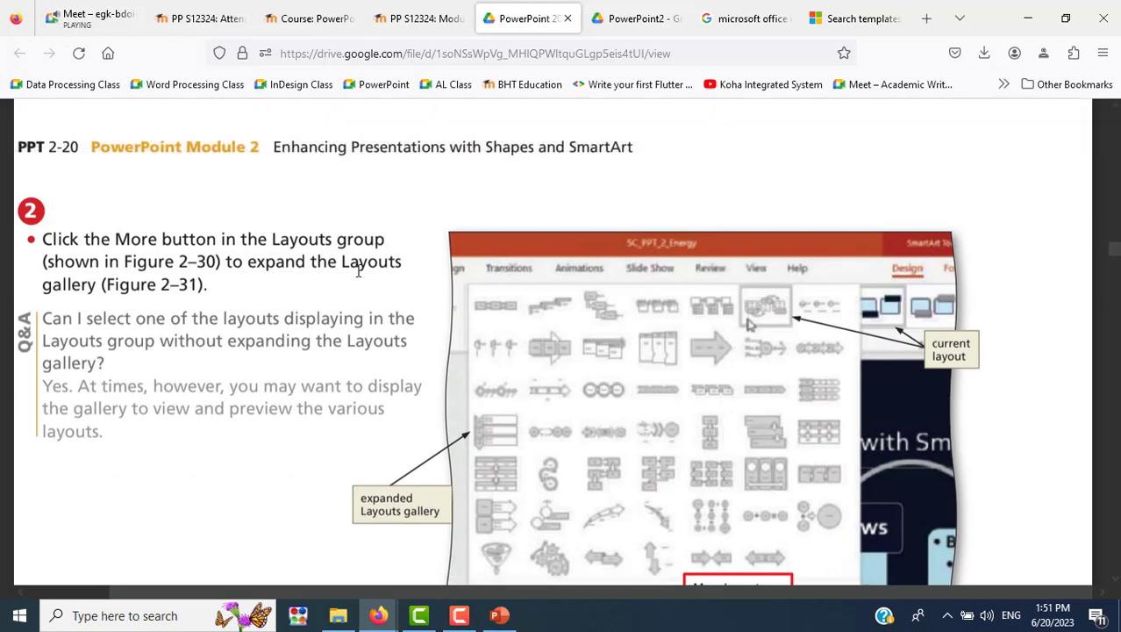
{"action": "scroll", "coordinate": [358, 272], "scroll_direction": "down", "scroll_amount": 4}
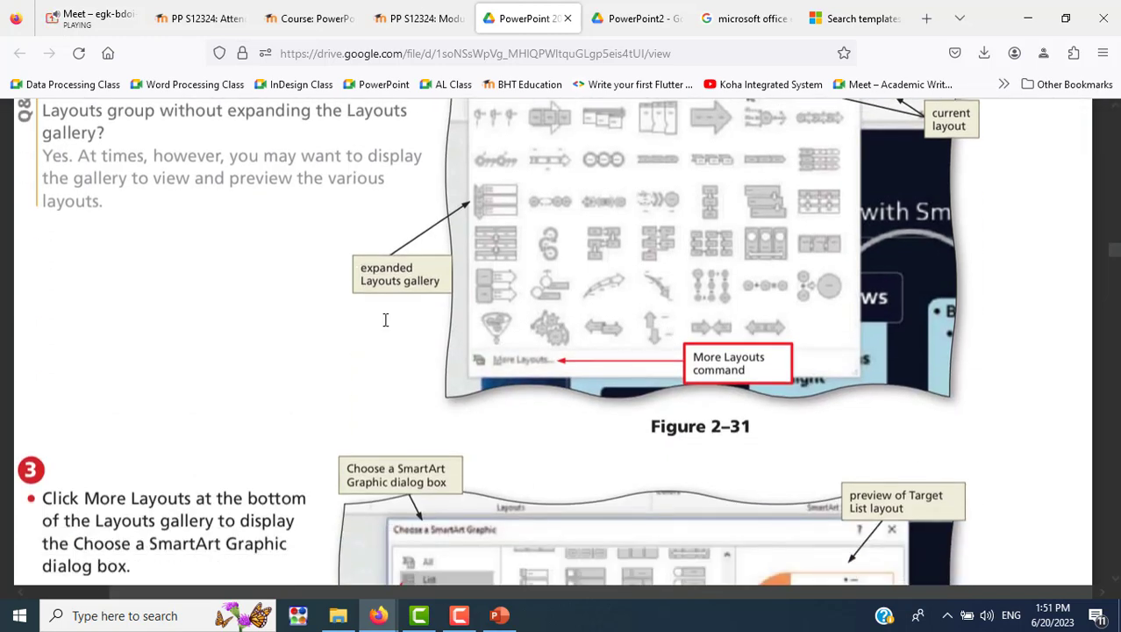
{"action": "scroll", "coordinate": [385, 319], "scroll_direction": "down", "scroll_amount": 4}
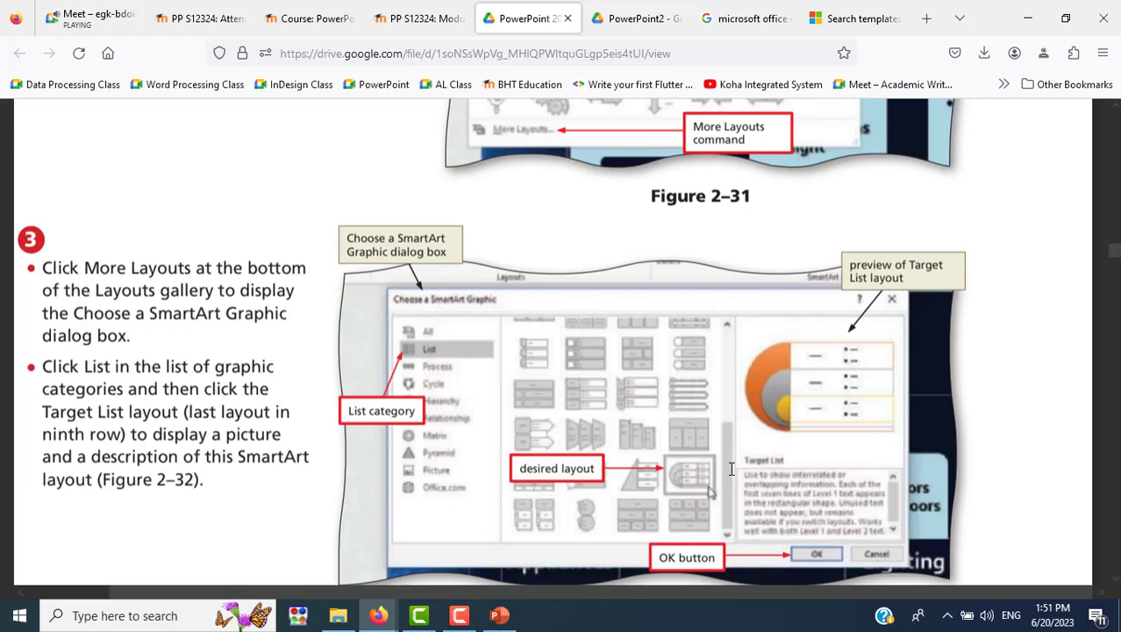
{"action": "key", "text": "alt+Tab"}
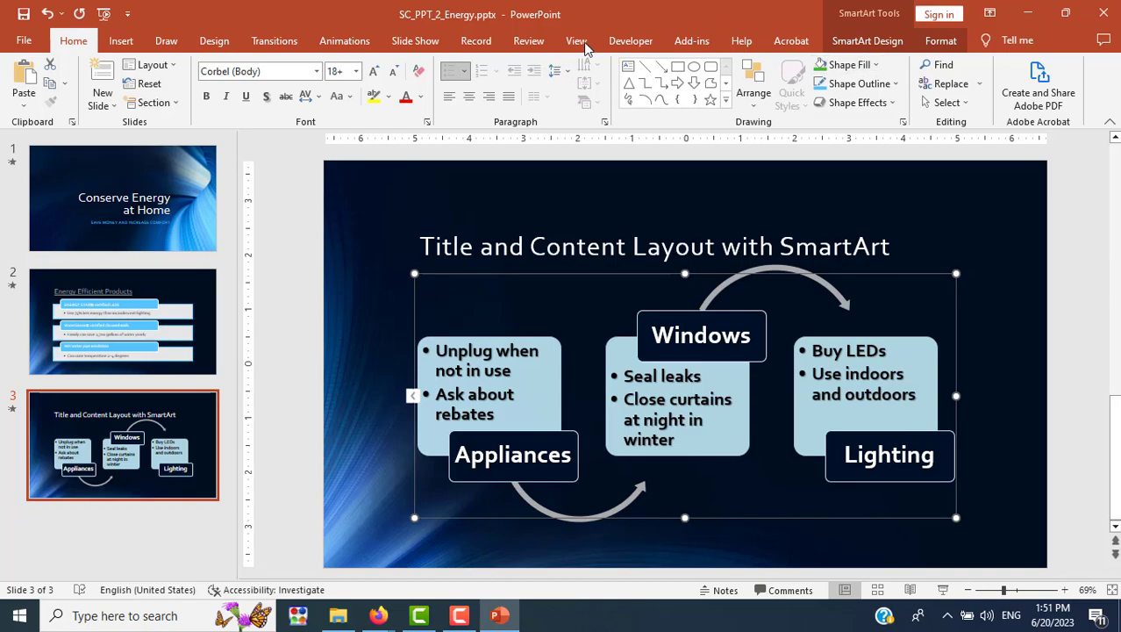
{"action": "key", "text": "alt+Tab"}
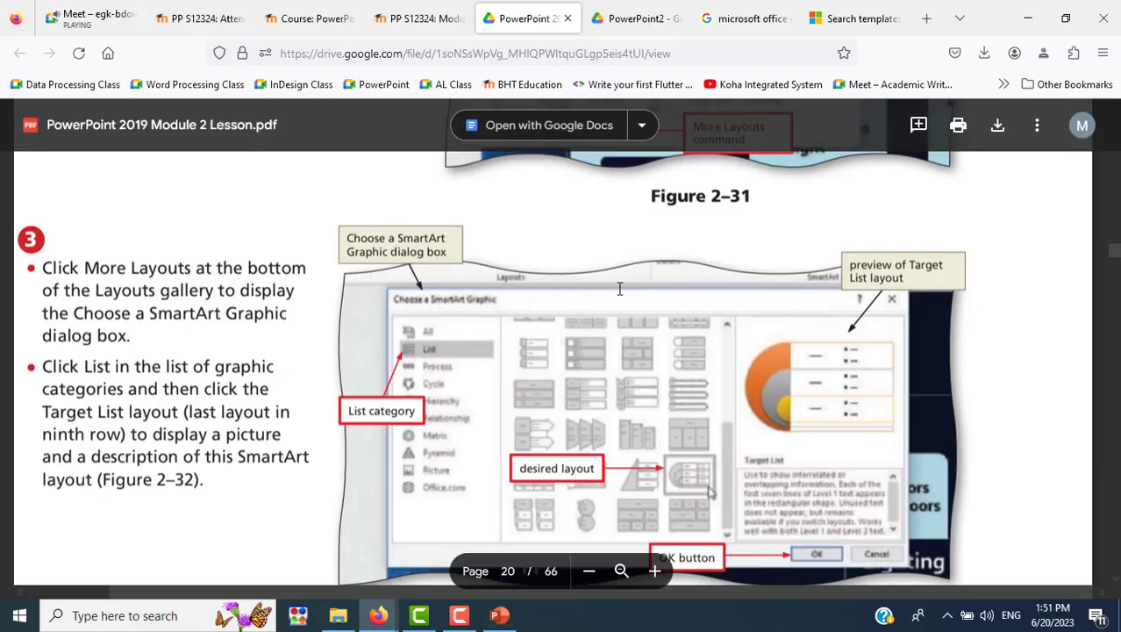
{"action": "key", "text": "alt+Tab"}
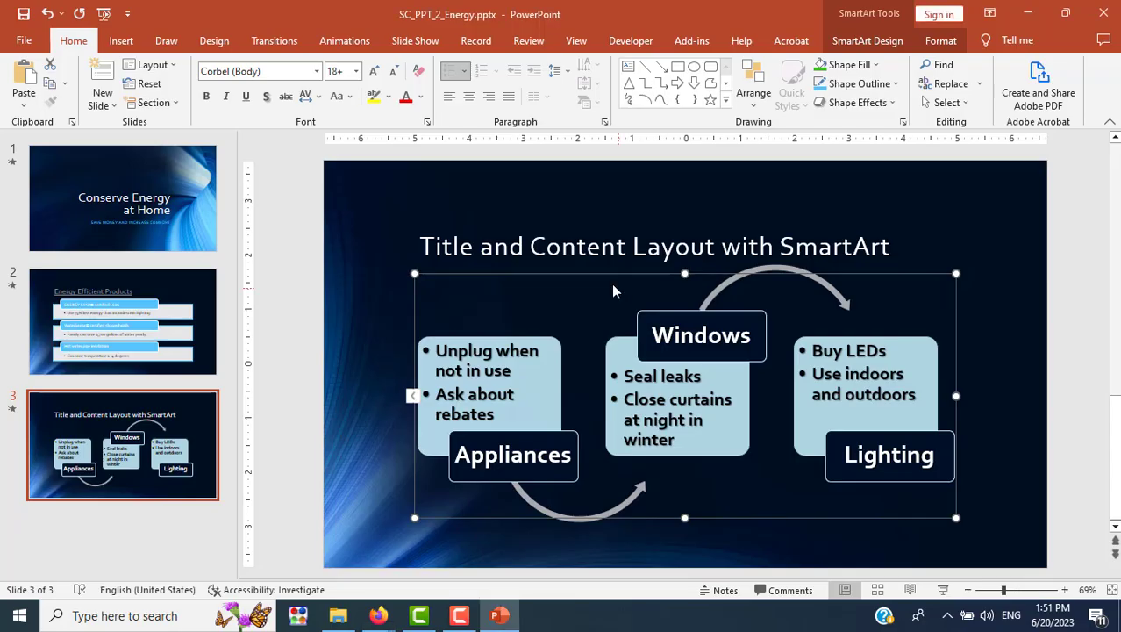
Apply the List > Target List layout to the SmartArt through More Layouts.
{"action": "left_click", "coordinate": [864, 46]}
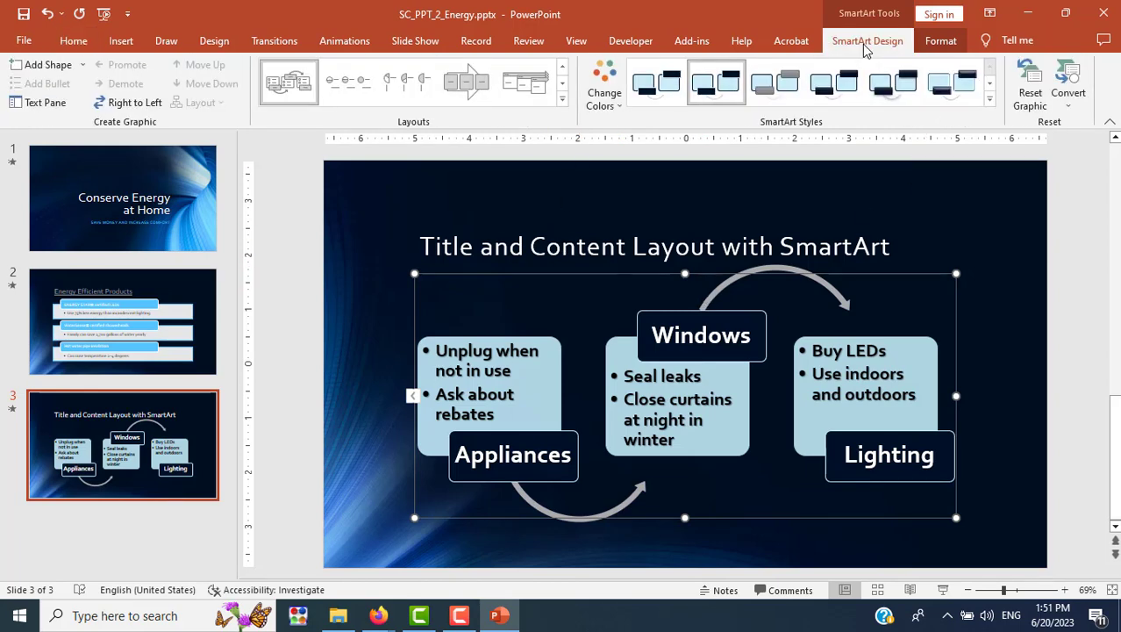
{"action": "left_click", "coordinate": [562, 98]}
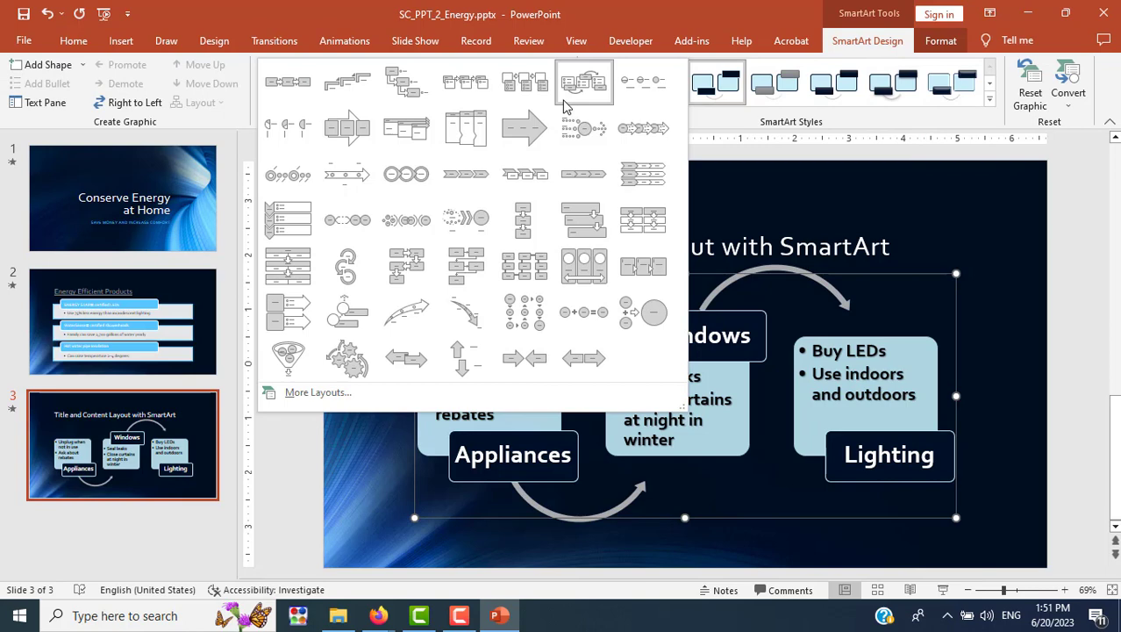
{"action": "left_click", "coordinate": [299, 395]}
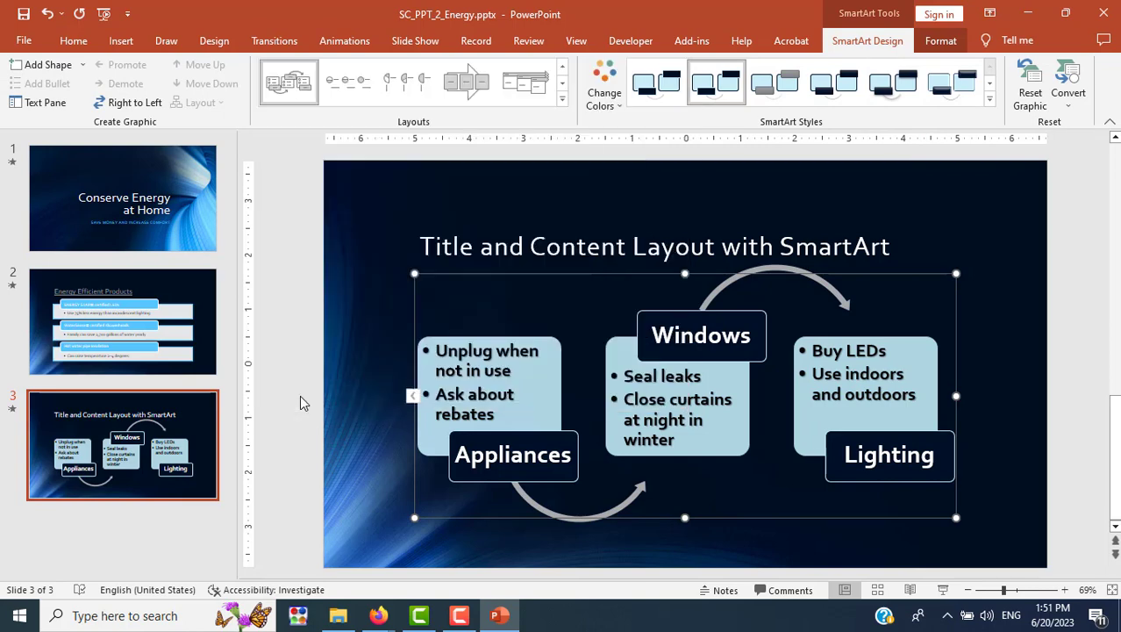
{"action": "left_click", "coordinate": [312, 207]}
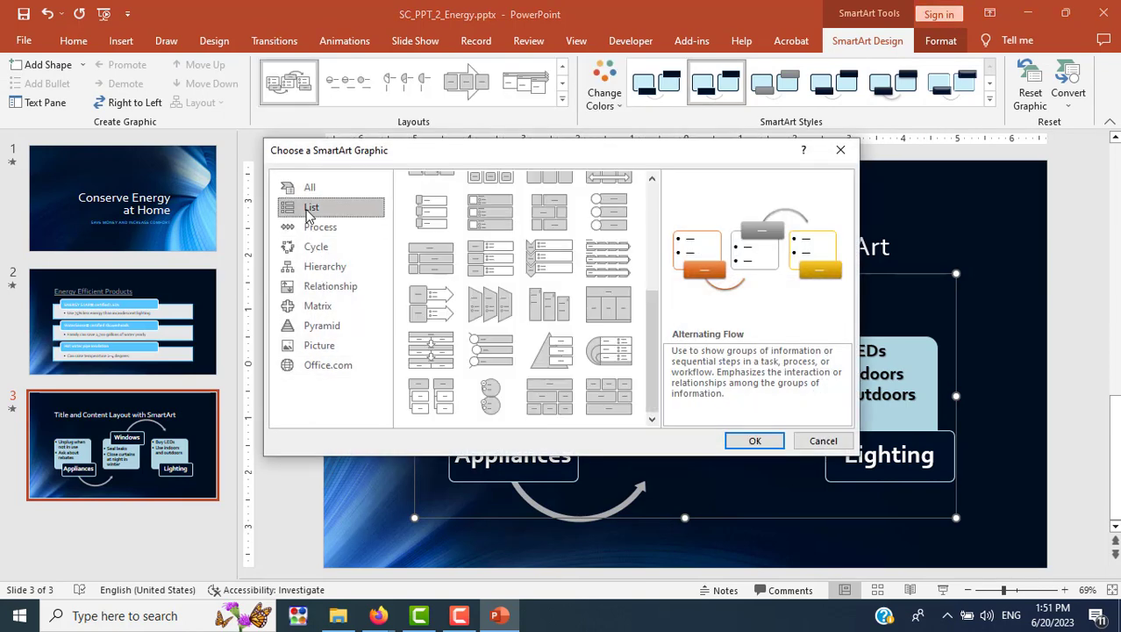
{"action": "left_click", "coordinate": [611, 355]}
{"action": "left_click", "coordinate": [754, 440]}
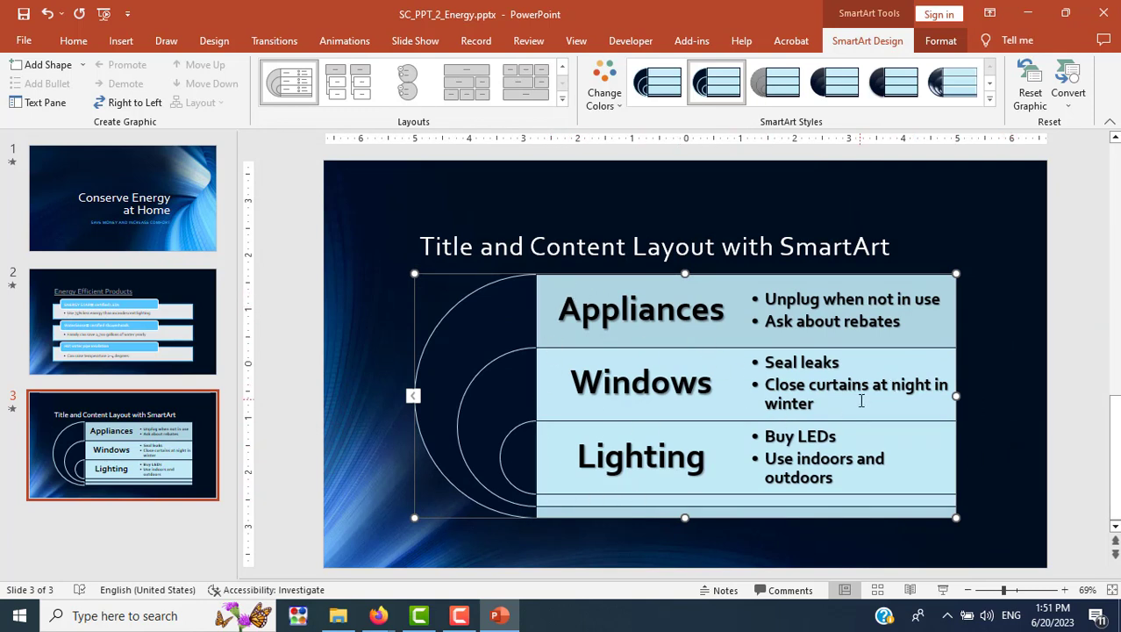
{"action": "key", "text": "alt+Tab"}
{"action": "scroll", "coordinate": [863, 395], "scroll_direction": "down", "scroll_amount": 5}
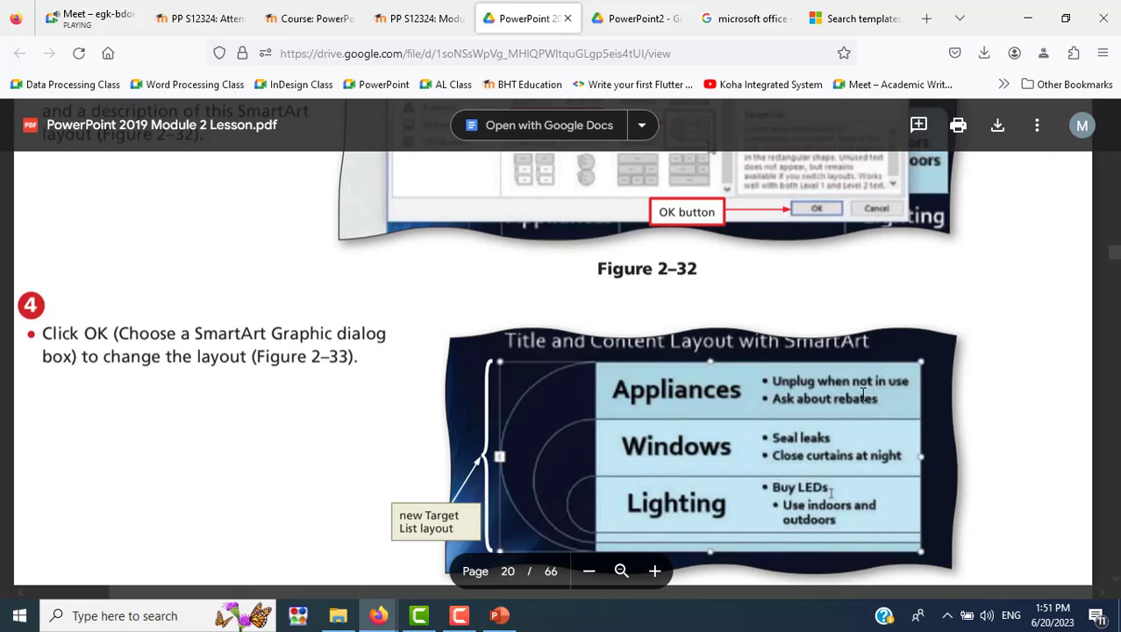
Replace the slide 3 title text with 'Tips to Save Energy'.
{"action": "scroll", "coordinate": [863, 395], "scroll_direction": "down", "scroll_amount": 3}
{"action": "scroll", "coordinate": [863, 394], "scroll_direction": "down", "scroll_amount": 3}
{"action": "scroll", "coordinate": [863, 395], "scroll_direction": "down", "scroll_amount": 2}
{"action": "scroll", "coordinate": [863, 395], "scroll_direction": "up", "scroll_amount": 3}
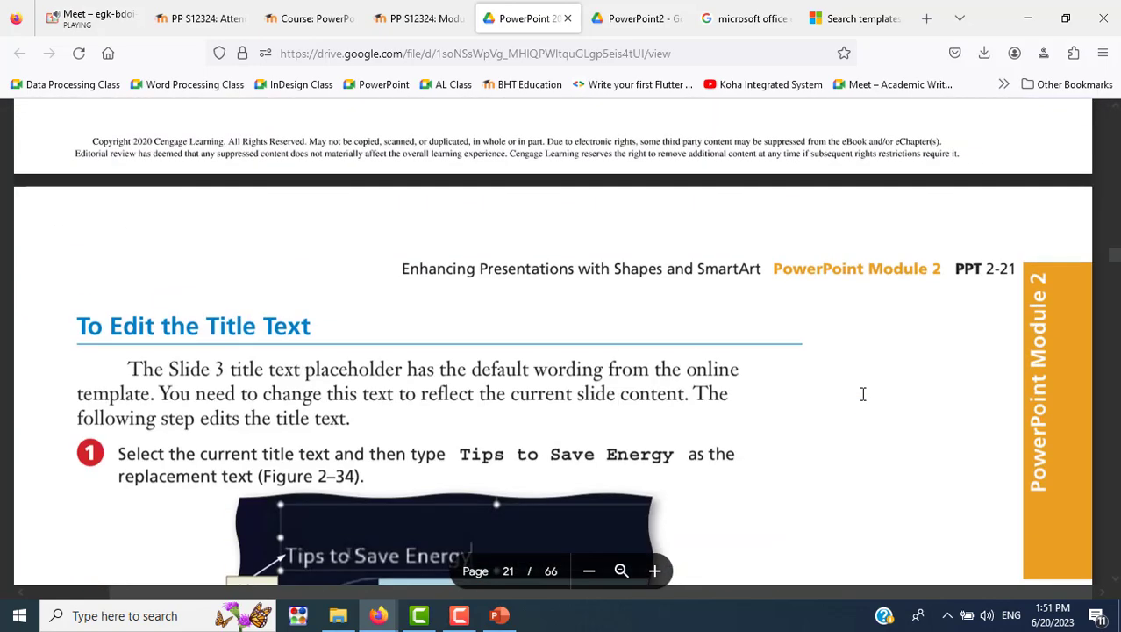
{"action": "scroll", "coordinate": [863, 394], "scroll_direction": "down", "scroll_amount": 3}
{"action": "scroll", "coordinate": [863, 394], "scroll_direction": "up", "scroll_amount": 2}
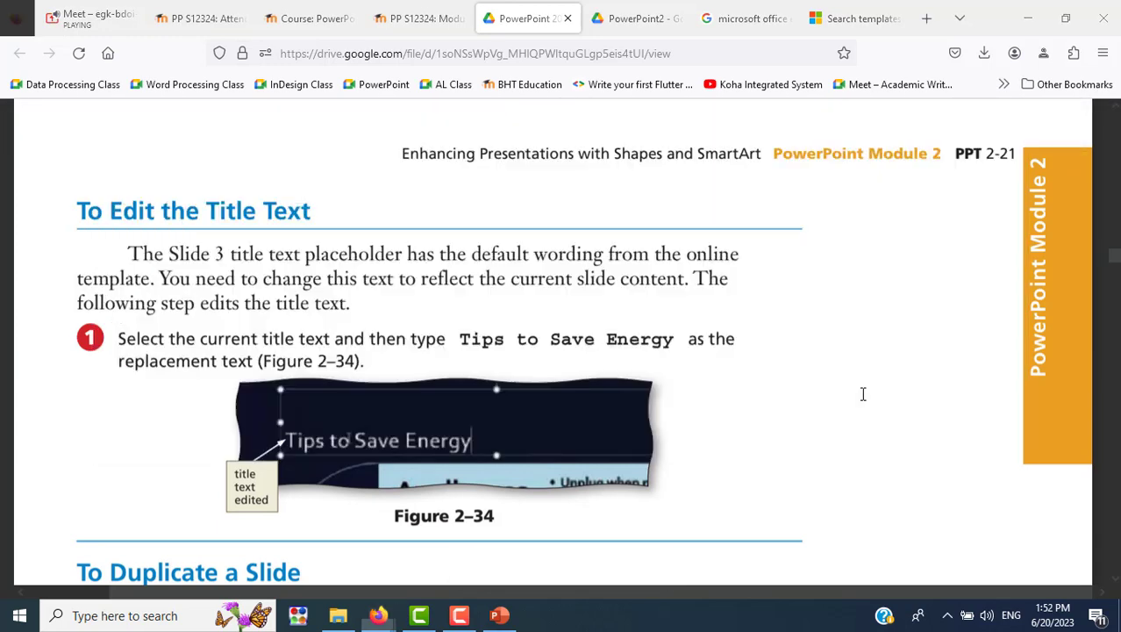
{"action": "key", "text": "alt+Tab"}
{"action": "left_click", "coordinate": [534, 247]}
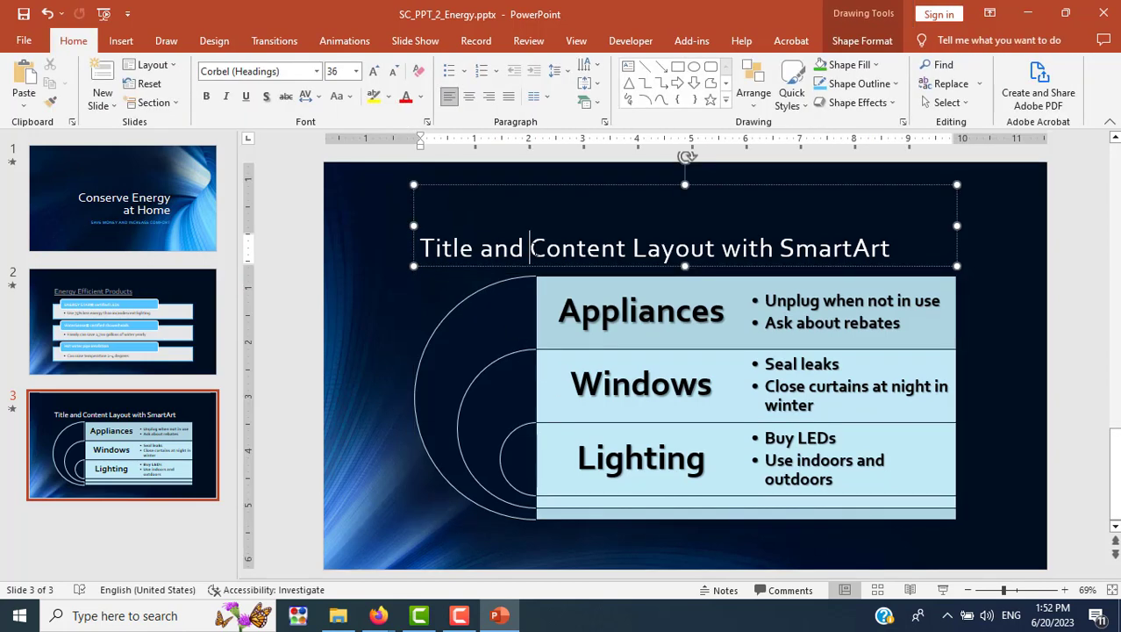
{"action": "triple_click", "coordinate": [533, 246]}
{"action": "type", "text": "Ti"}
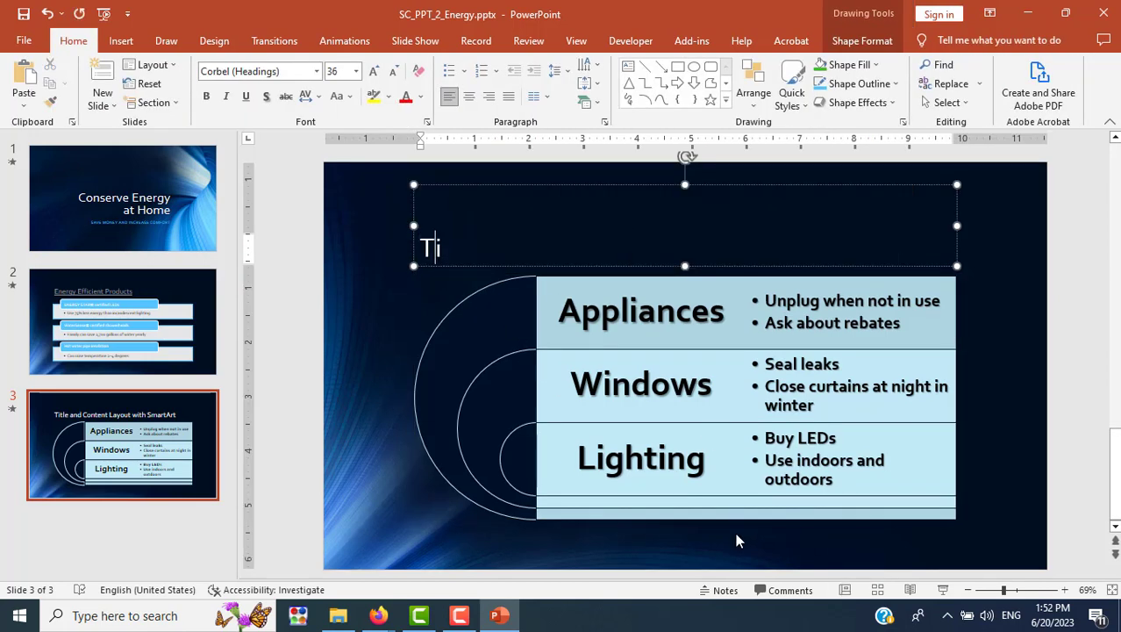
{"action": "type", "text": "ps to Save En"}
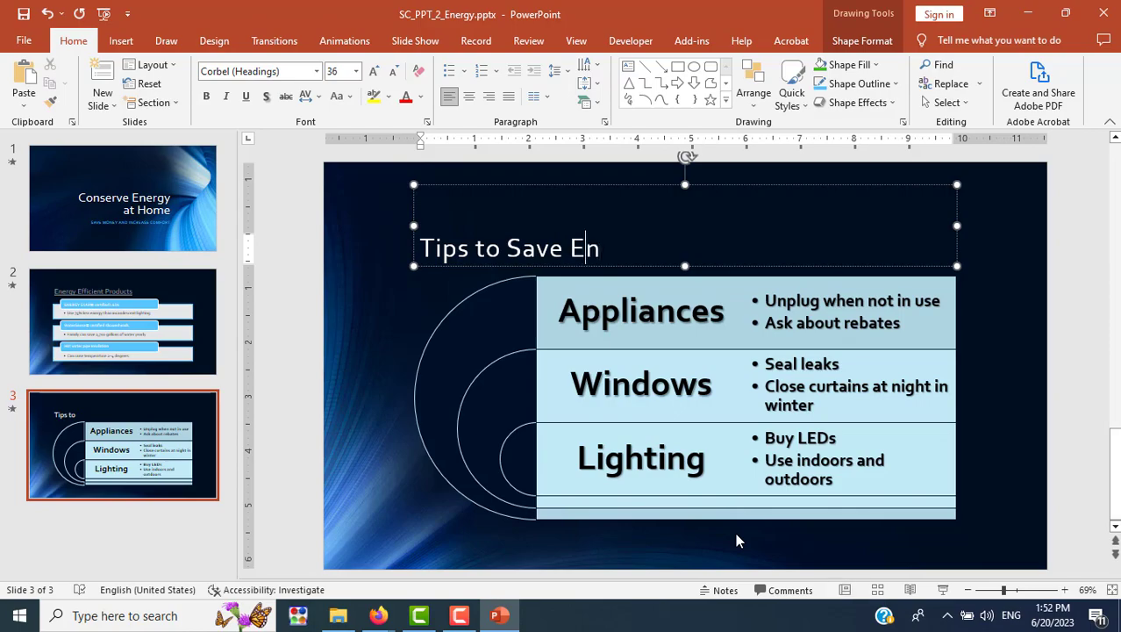
{"action": "type", "text": "ergy"}
Check the lesson PDF, then click outside the title to deselect it.
{"action": "key", "text": "alt+Tab"}
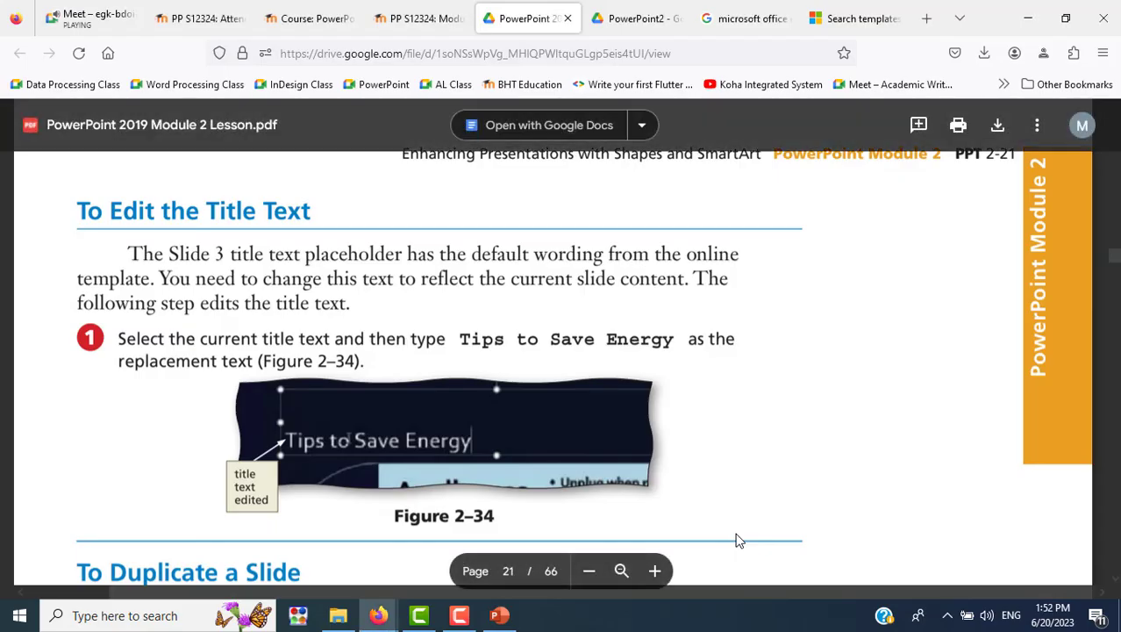
{"action": "scroll", "coordinate": [783, 520], "scroll_direction": "down", "scroll_amount": 3}
{"action": "scroll", "coordinate": [785, 517], "scroll_direction": "down", "scroll_amount": 2}
{"action": "scroll", "coordinate": [785, 518], "scroll_direction": "down", "scroll_amount": 1}
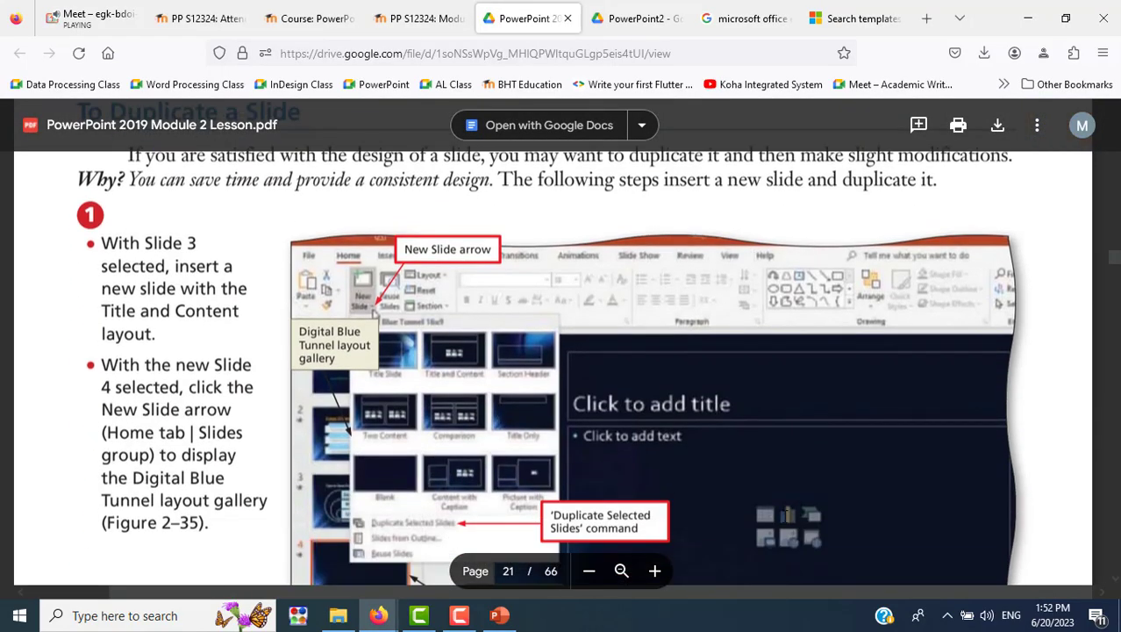
{"action": "scroll", "coordinate": [794, 514], "scroll_direction": "up", "scroll_amount": 1}
{"action": "scroll", "coordinate": [798, 510], "scroll_direction": "up", "scroll_amount": 2}
{"action": "key", "text": "alt+Tab"}
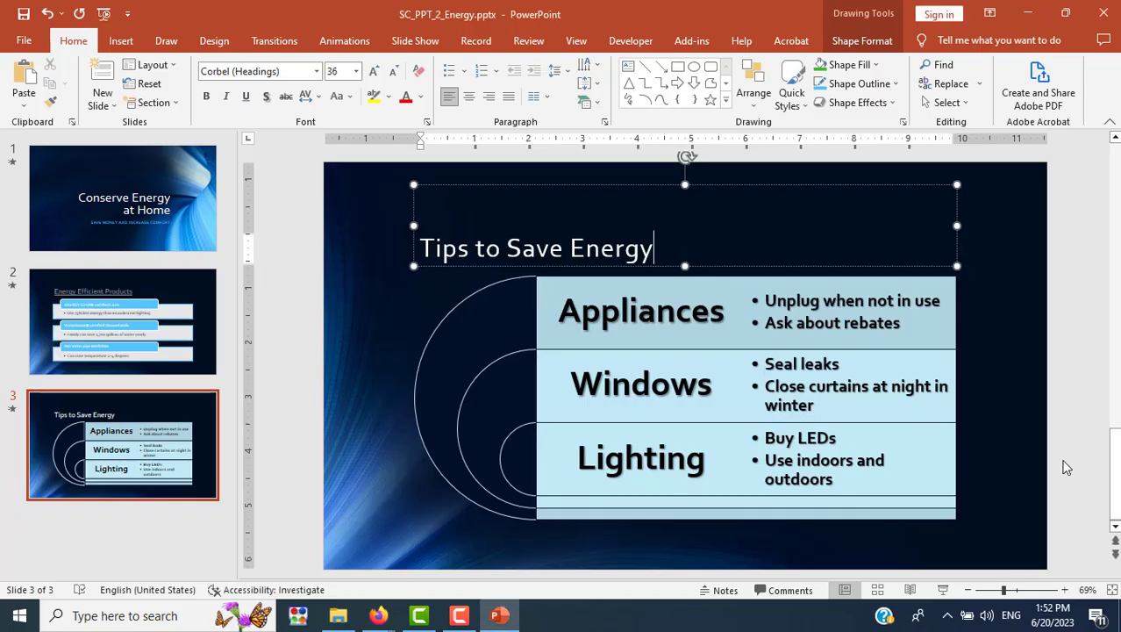
{"action": "left_click", "coordinate": [1091, 435]}
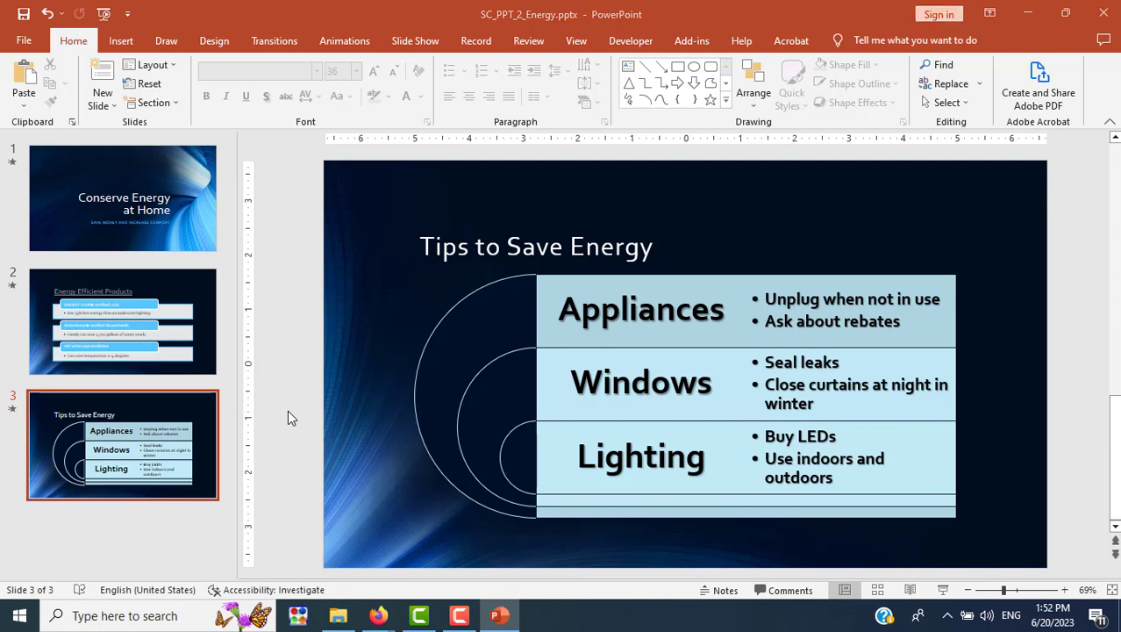
Scroll the lesson PDF to page 21's 'To Duplicate a Slide' section with Figure 2–35.
{"action": "key", "text": "alt+Tab"}
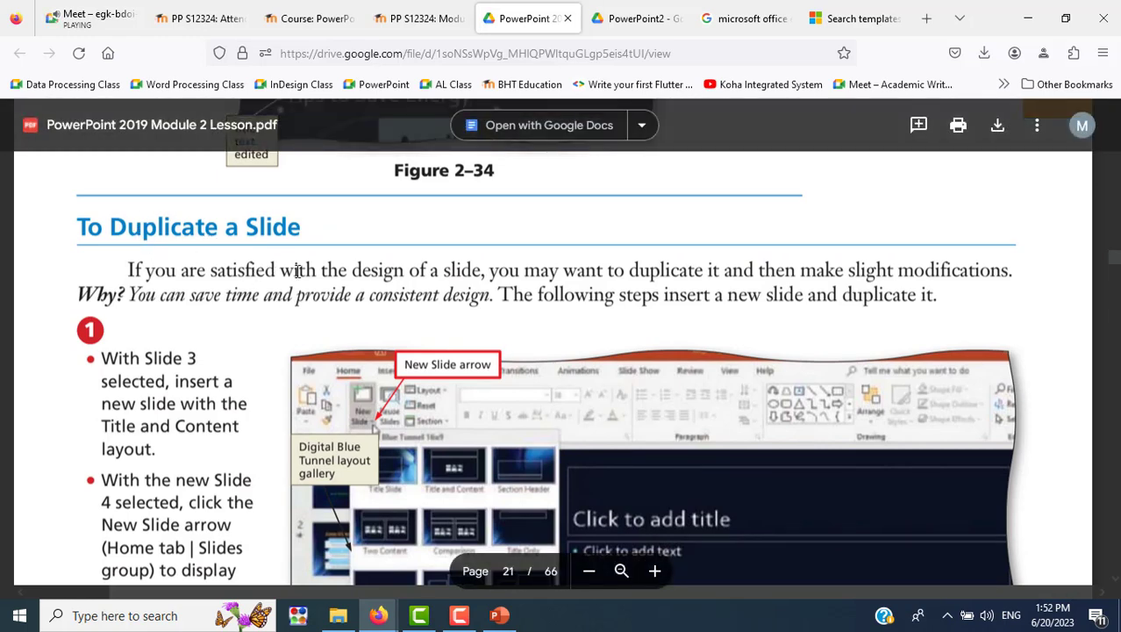
{"action": "scroll", "coordinate": [279, 313], "scroll_direction": "down", "scroll_amount": 3}
{"action": "scroll", "coordinate": [279, 313], "scroll_direction": "down", "scroll_amount": 2}
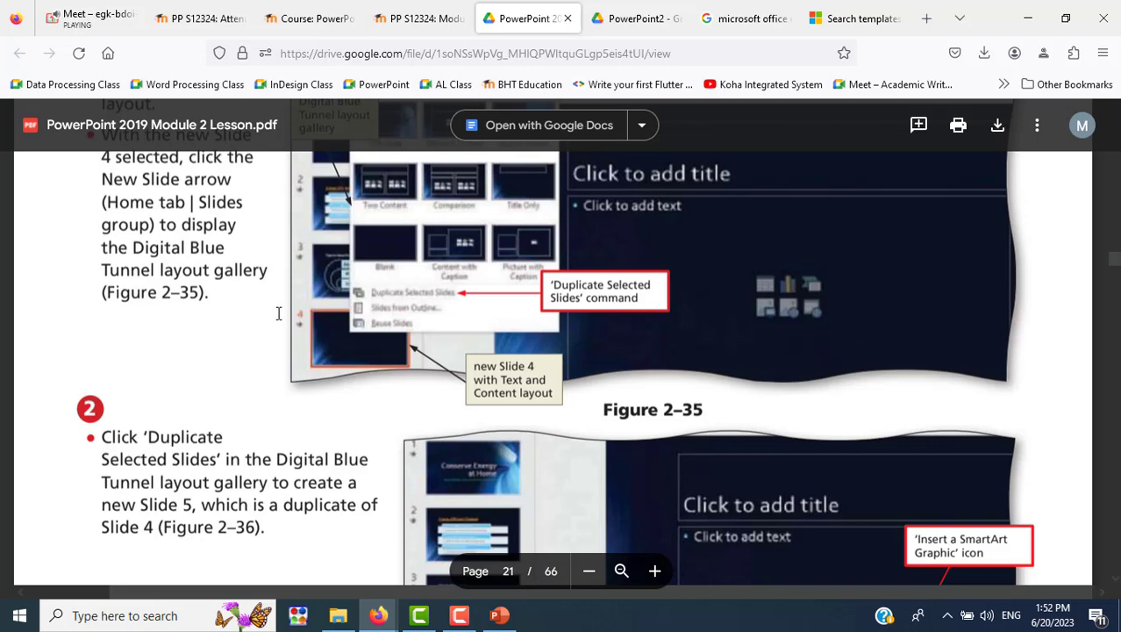
{"action": "scroll", "coordinate": [279, 313], "scroll_direction": "down", "scroll_amount": 3}
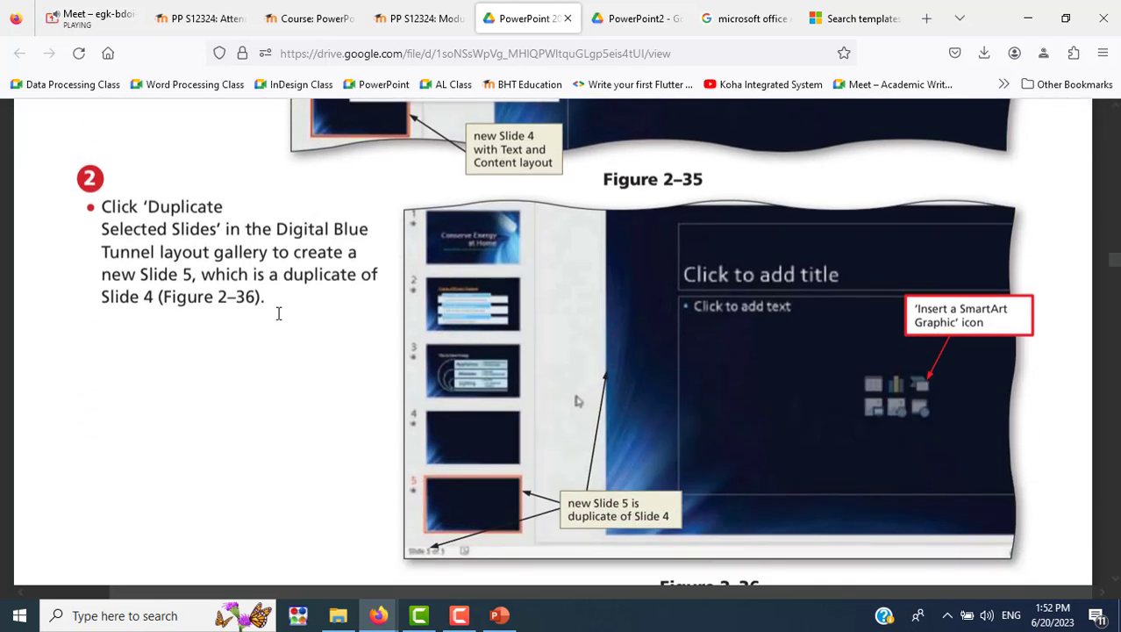
{"action": "scroll", "coordinate": [279, 313], "scroll_direction": "up", "scroll_amount": 3}
{"action": "scroll", "coordinate": [279, 313], "scroll_direction": "up", "scroll_amount": 3}
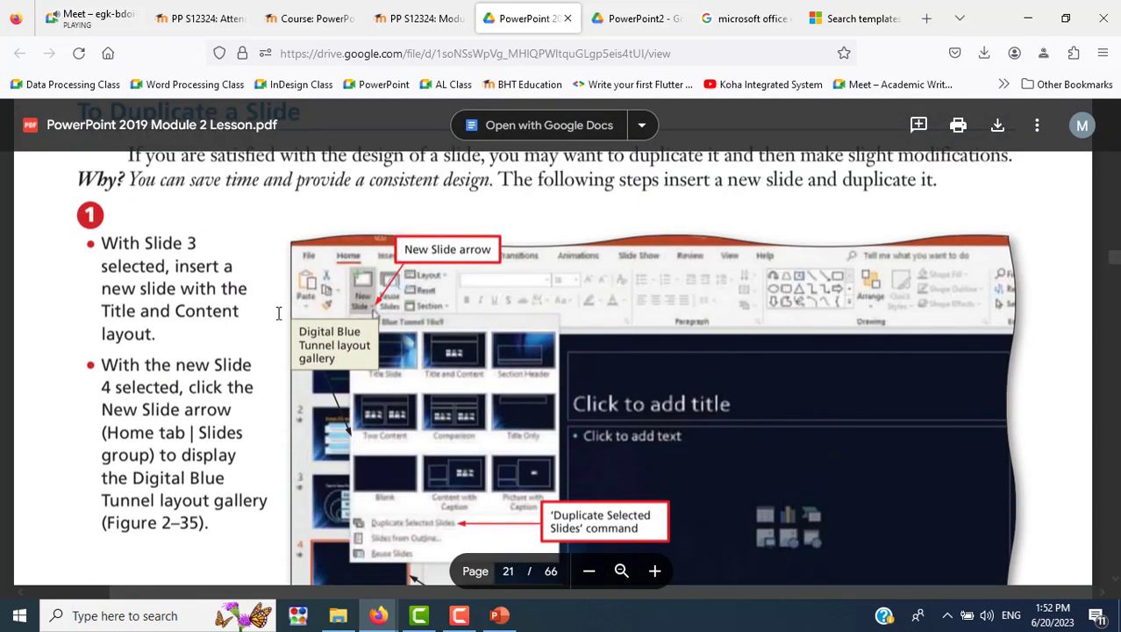
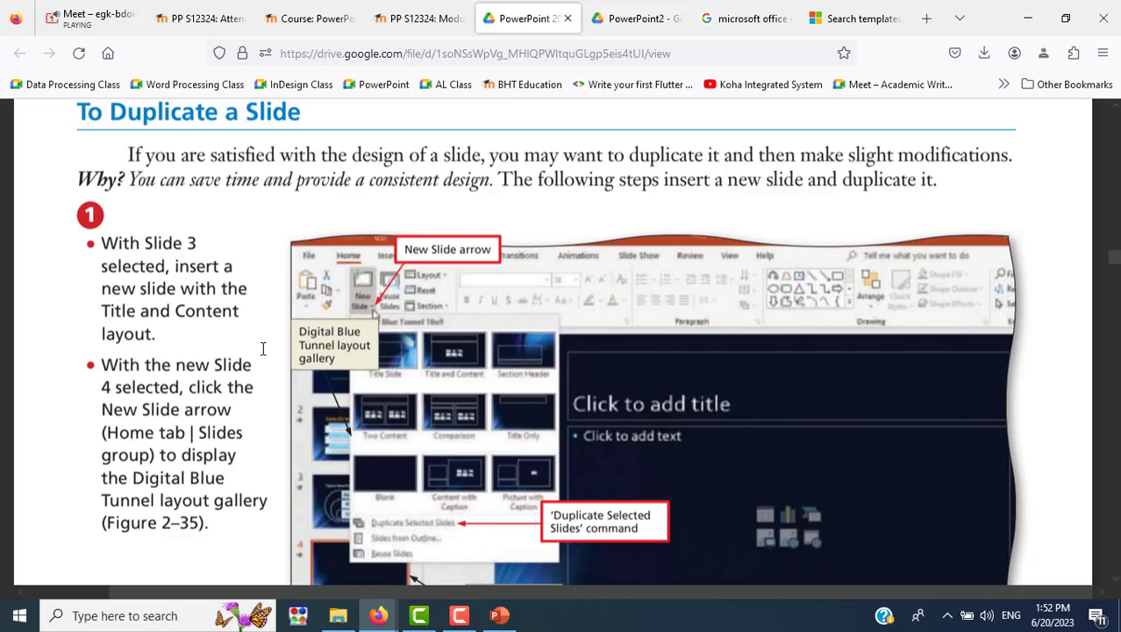
Add a new Title and Content slide 4 after the Tips to Save Energy slide.
{"action": "key", "text": "alt+Tab"}
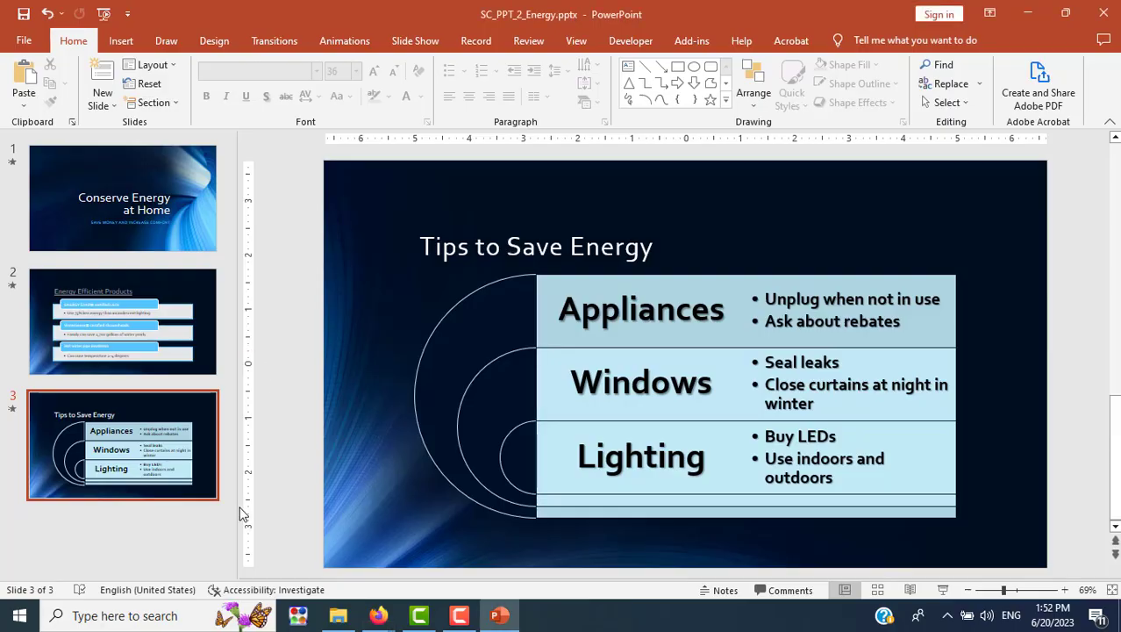
{"action": "key", "text": "alt+Tab"}
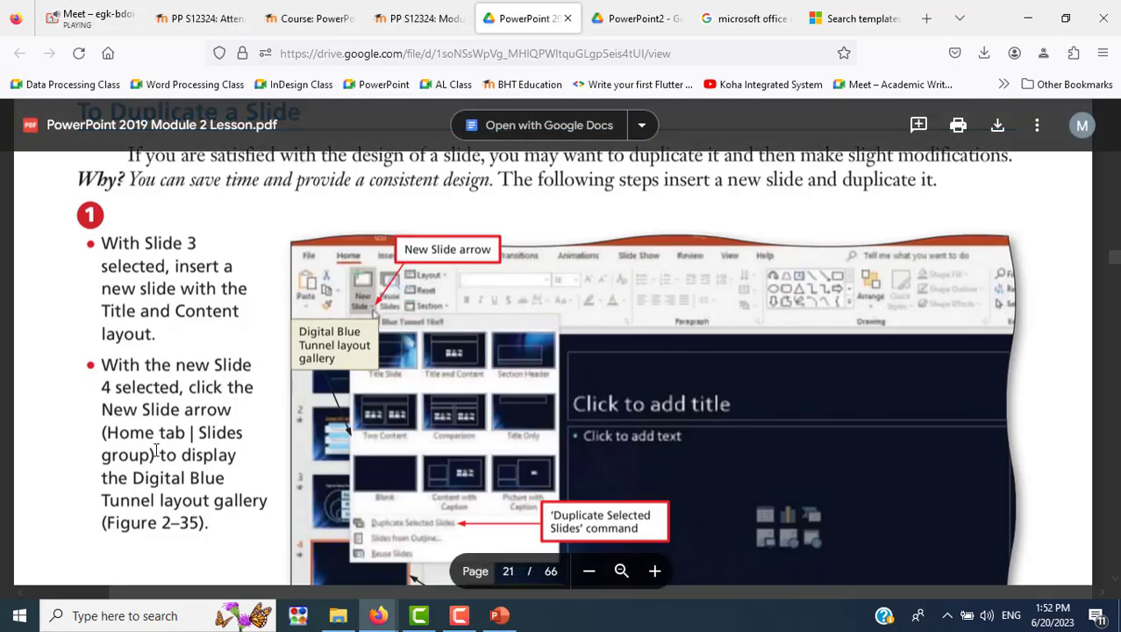
{"action": "scroll", "coordinate": [215, 281], "scroll_direction": "up", "scroll_amount": 2}
{"action": "scroll", "coordinate": [211, 219], "scroll_direction": "down", "scroll_amount": 4}
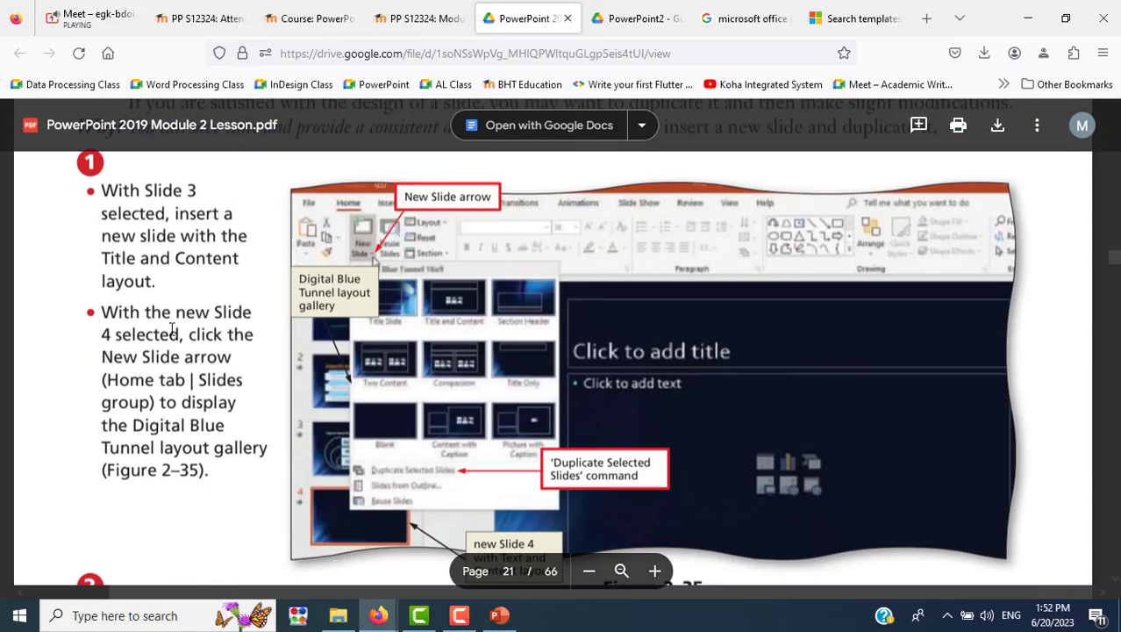
{"action": "key", "text": "alt+Tab"}
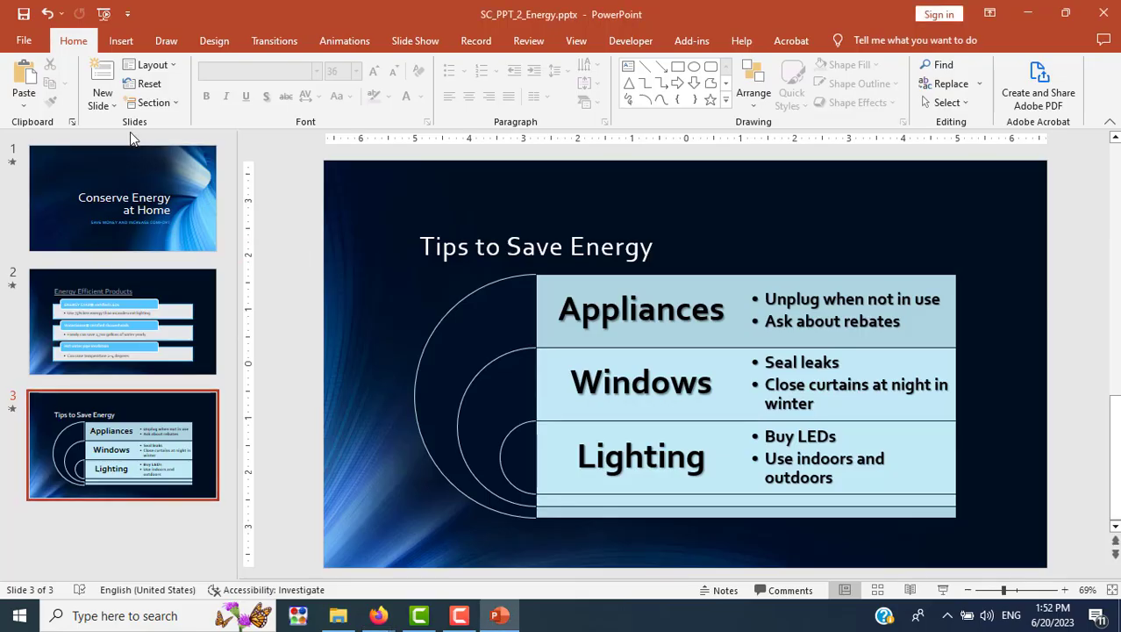
{"action": "left_click", "coordinate": [106, 106]}
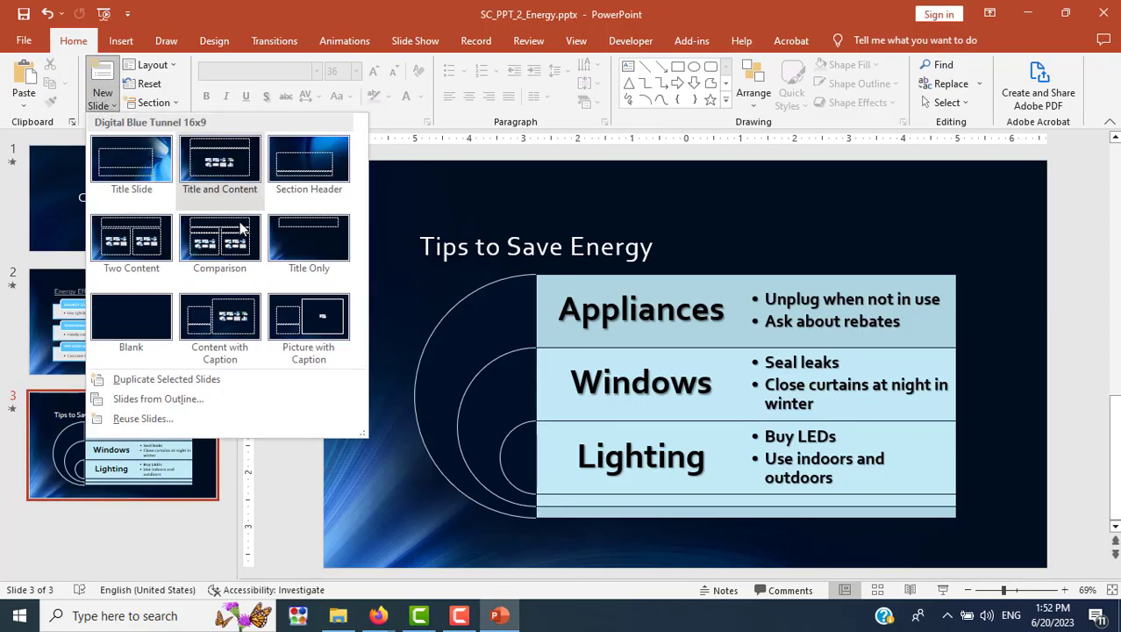
{"action": "left_click", "coordinate": [213, 163]}
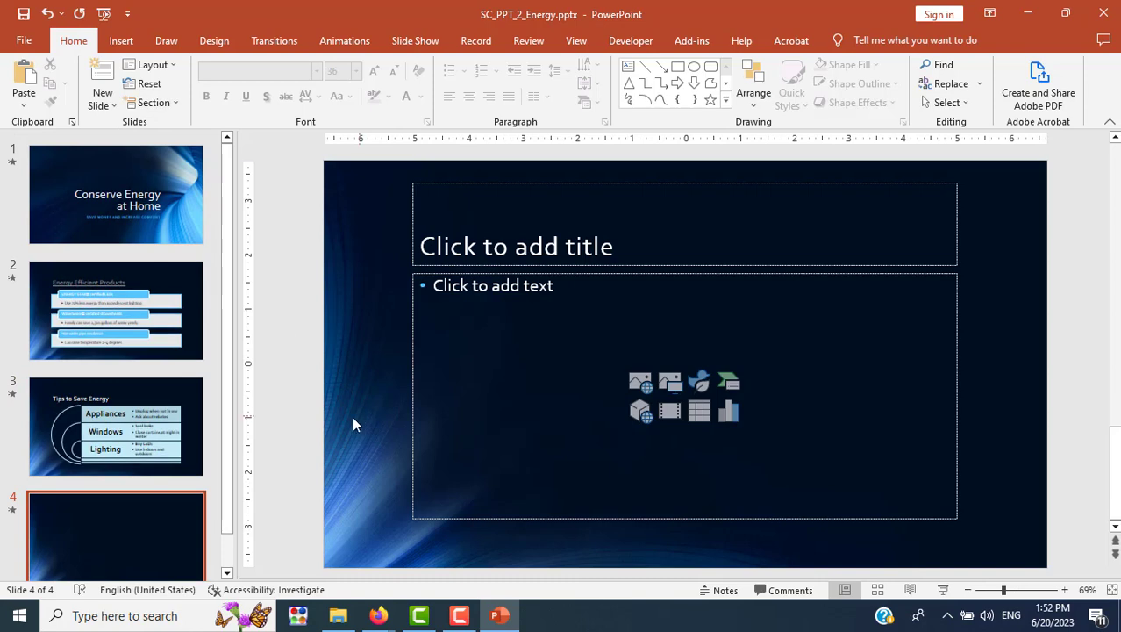
Duplicate slide 4 as slide 5, then make slide 4 current again.
{"action": "key", "text": "alt+Tab"}
{"action": "scroll", "coordinate": [676, 356], "scroll_direction": "down", "scroll_amount": 2}
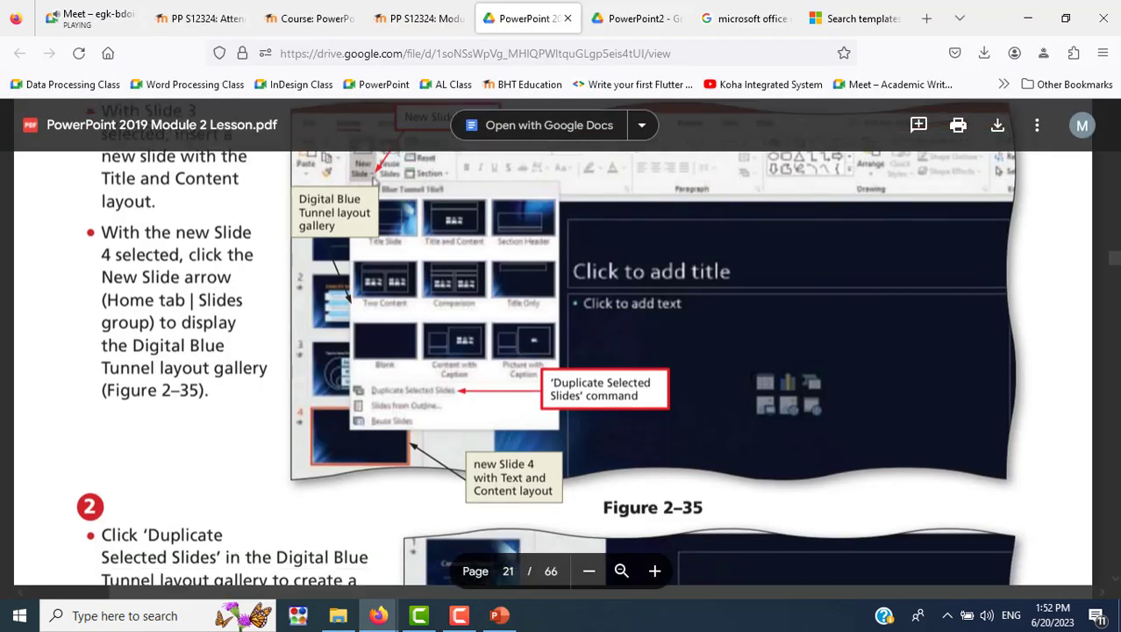
{"action": "scroll", "coordinate": [507, 368], "scroll_direction": "up", "scroll_amount": 1}
{"action": "scroll", "coordinate": [507, 370], "scroll_direction": "up", "scroll_amount": 1}
{"action": "scroll", "coordinate": [507, 370], "scroll_direction": "up", "scroll_amount": 1}
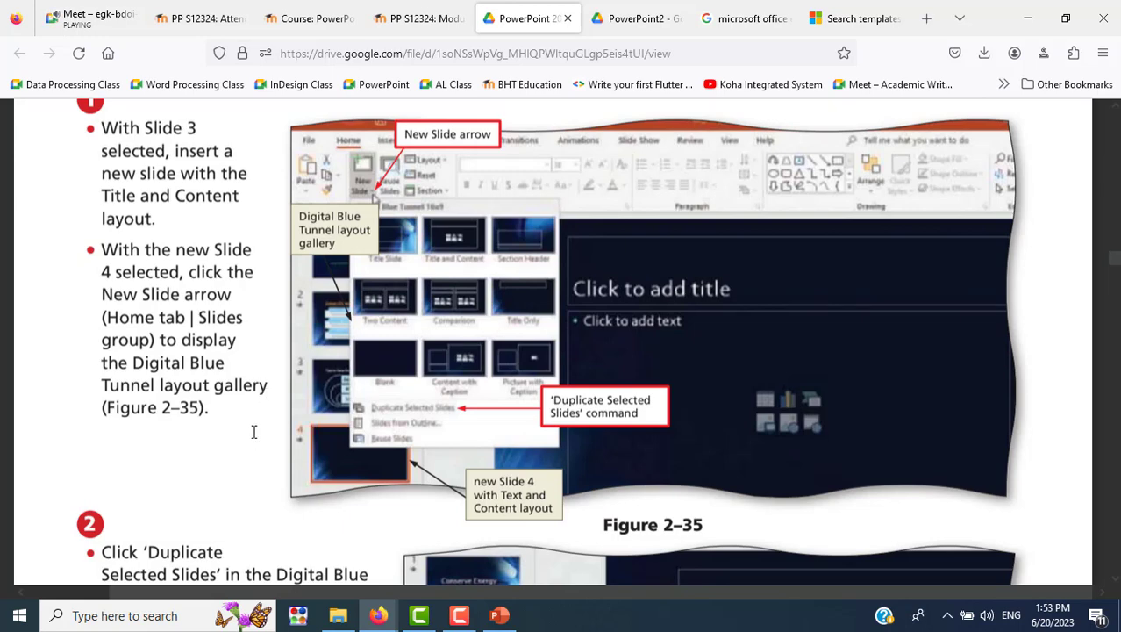
{"action": "scroll", "coordinate": [406, 445], "scroll_direction": "down", "scroll_amount": 3}
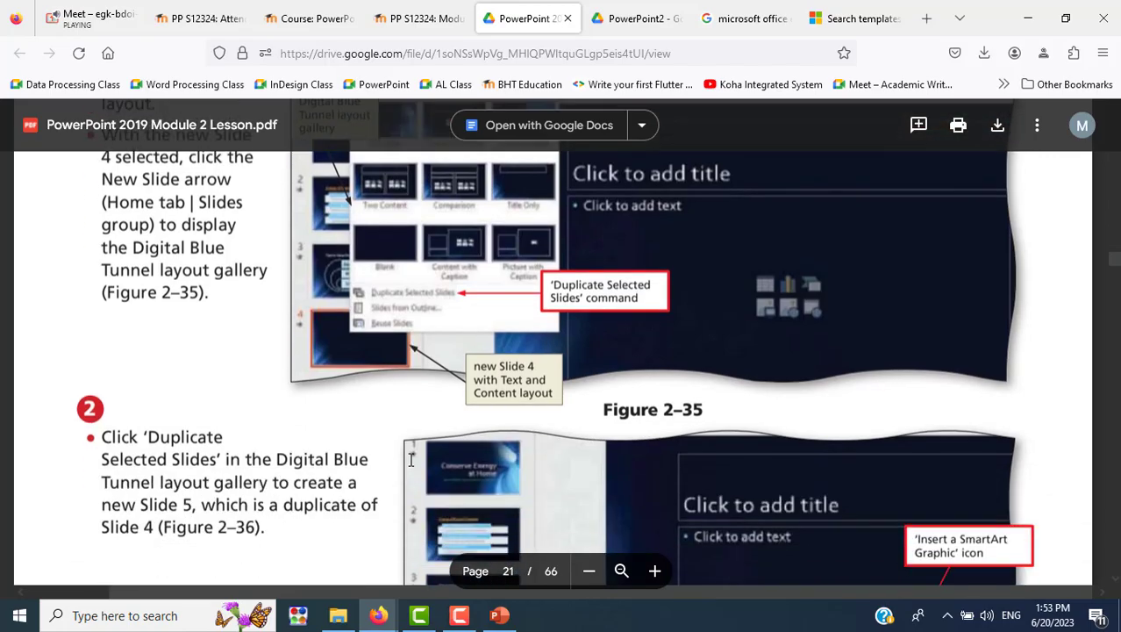
{"action": "scroll", "coordinate": [411, 459], "scroll_direction": "down", "scroll_amount": 2}
{"action": "scroll", "coordinate": [412, 459], "scroll_direction": "down", "scroll_amount": 5}
{"action": "scroll", "coordinate": [412, 459], "scroll_direction": "down", "scroll_amount": 2}
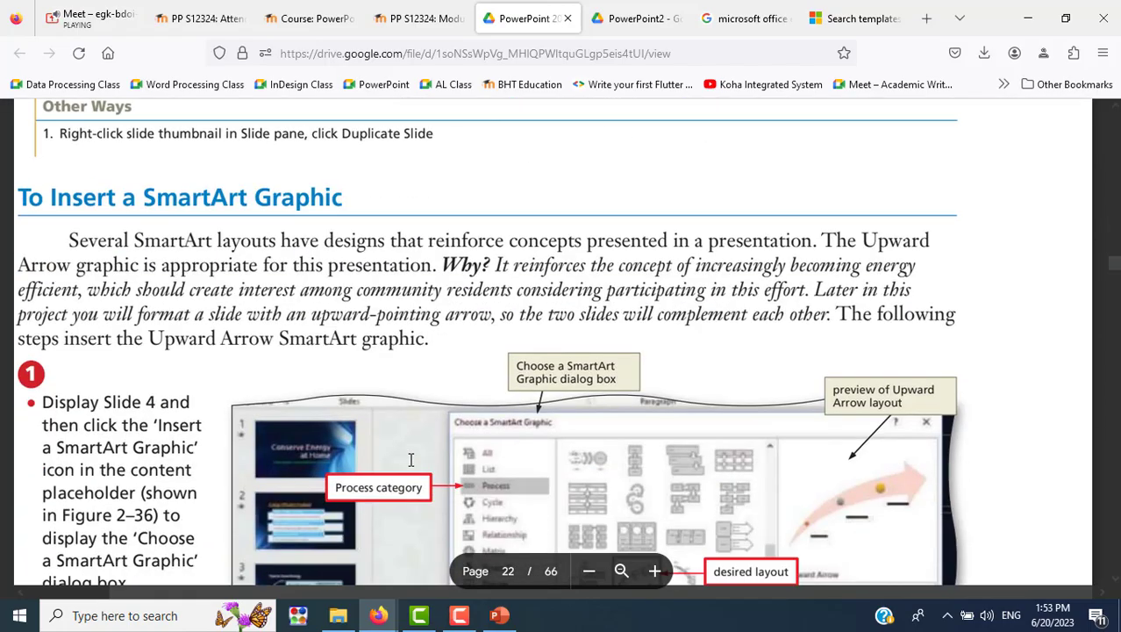
{"action": "left_click", "coordinate": [499, 615]}
{"action": "scroll", "coordinate": [166, 538], "scroll_direction": "down", "scroll_amount": 1}
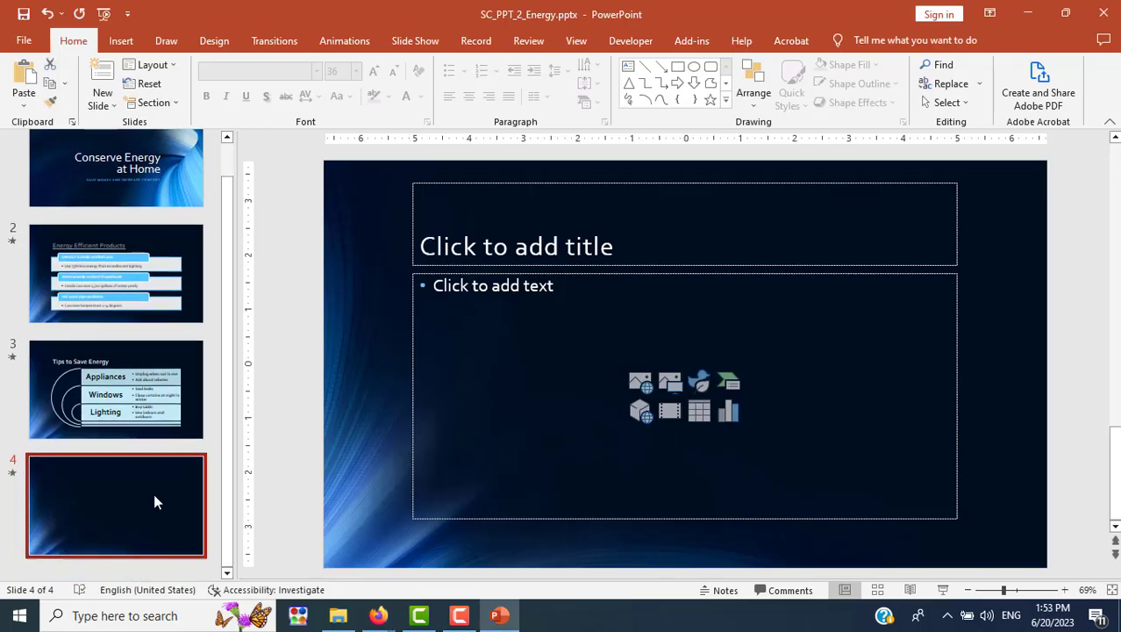
{"action": "right_click", "coordinate": [154, 500]}
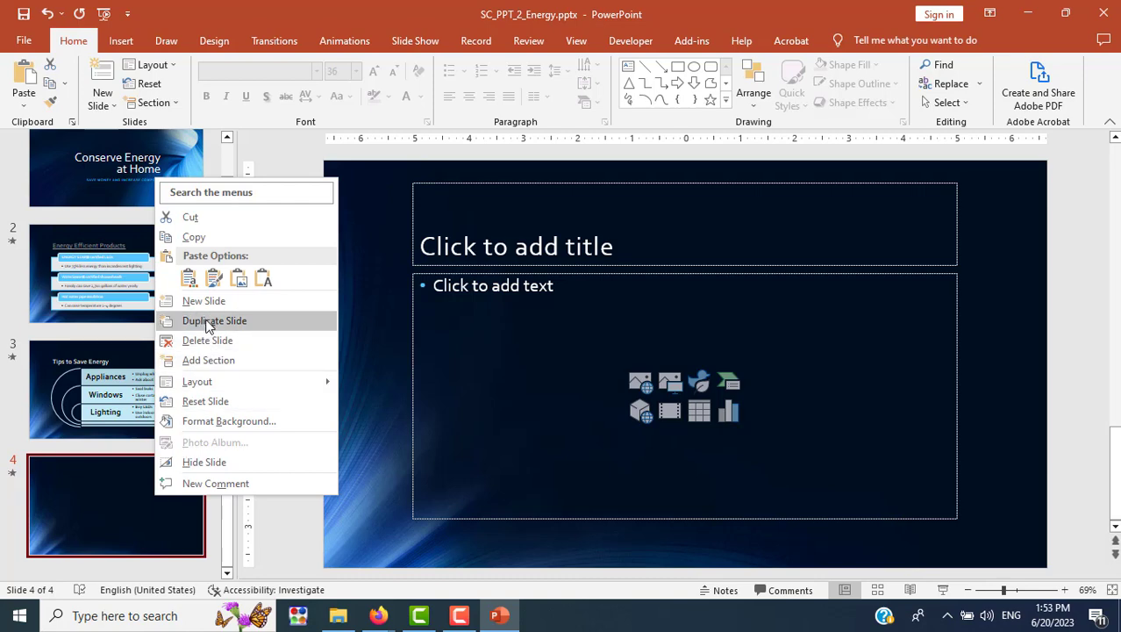
{"action": "left_click", "coordinate": [214, 320]}
{"action": "left_click", "coordinate": [127, 394]}
{"action": "left_click", "coordinate": [147, 507]}
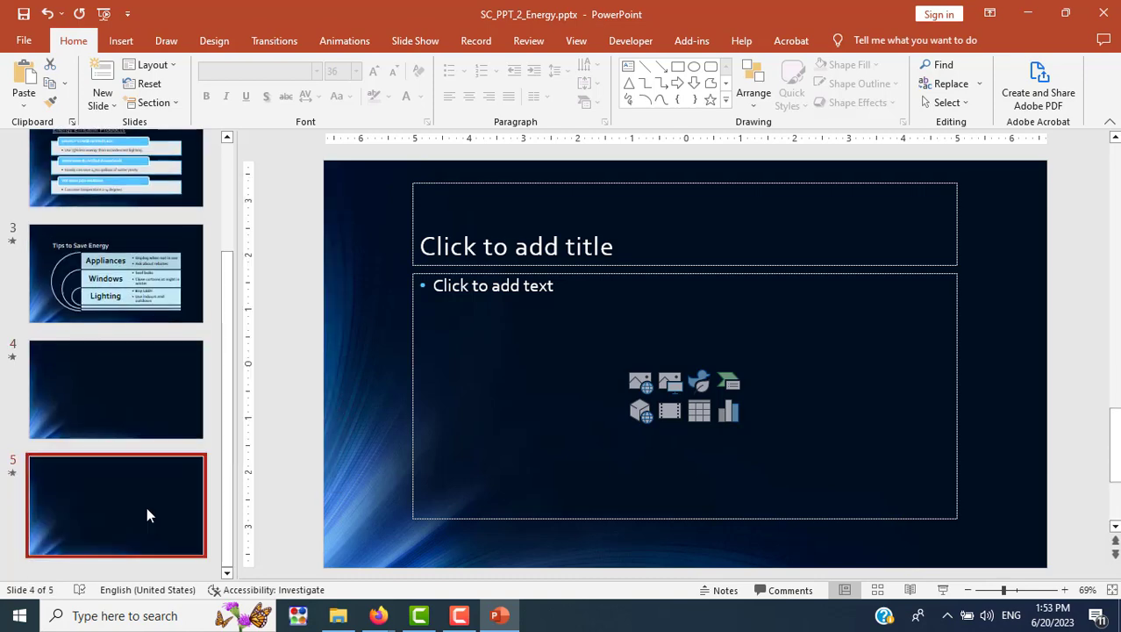
{"action": "left_click", "coordinate": [128, 386]}
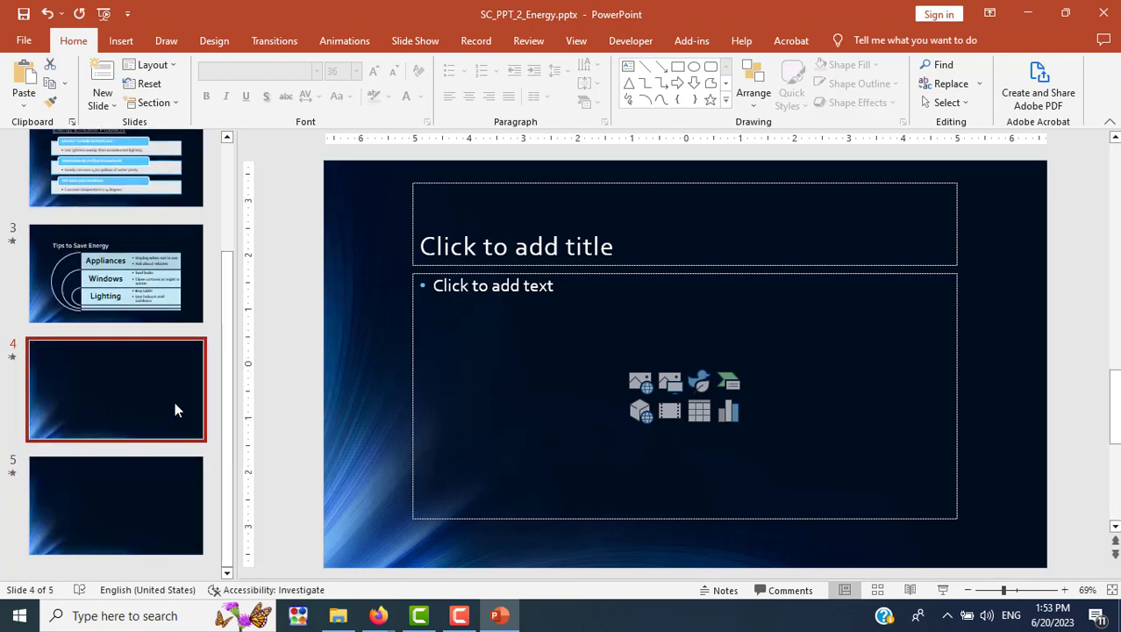
{"action": "key", "text": "alt+Tab"}
Insert the Upward Arrow SmartArt from the Process category onto slide 4.
{"action": "scroll", "coordinate": [437, 334], "scroll_direction": "up", "scroll_amount": 3}
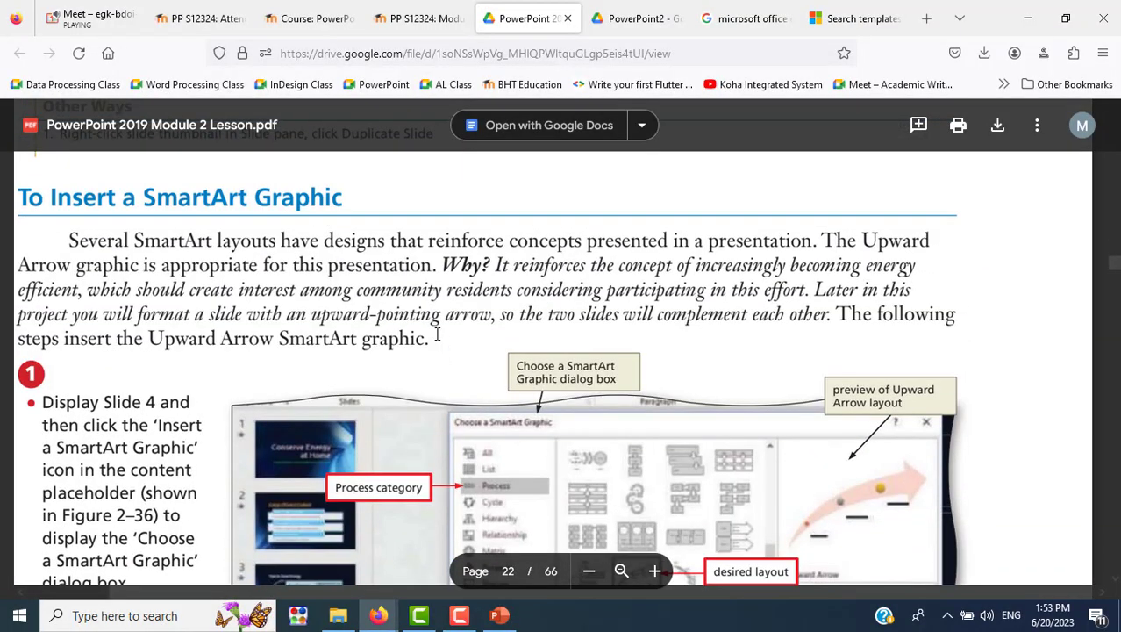
{"action": "scroll", "coordinate": [437, 334], "scroll_direction": "down", "scroll_amount": 3}
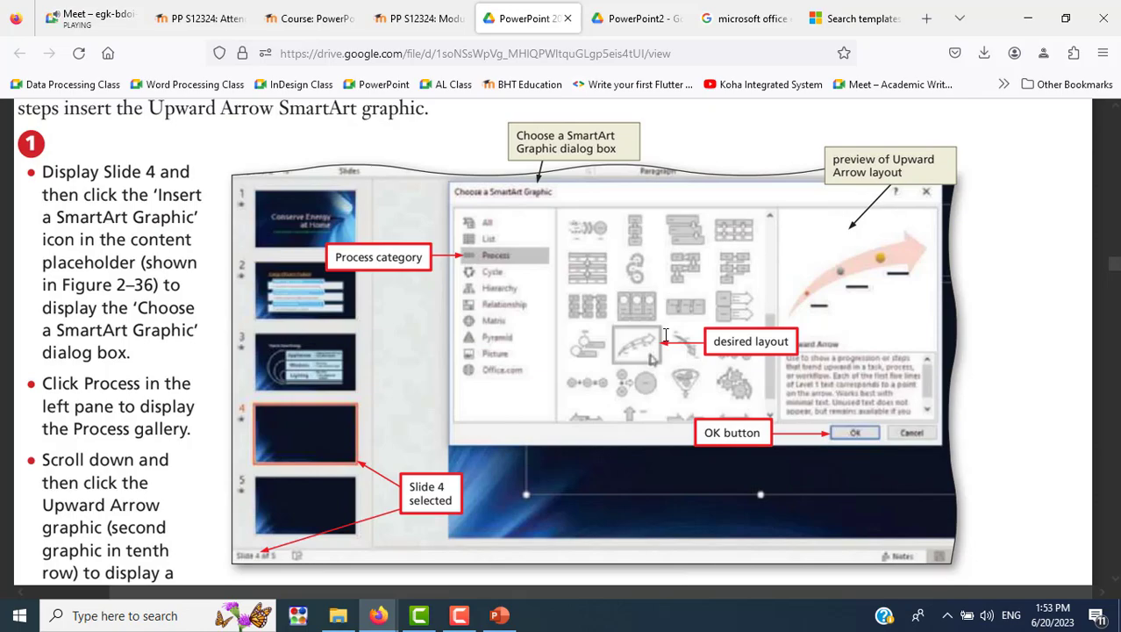
{"action": "key", "text": "alt+Tab"}
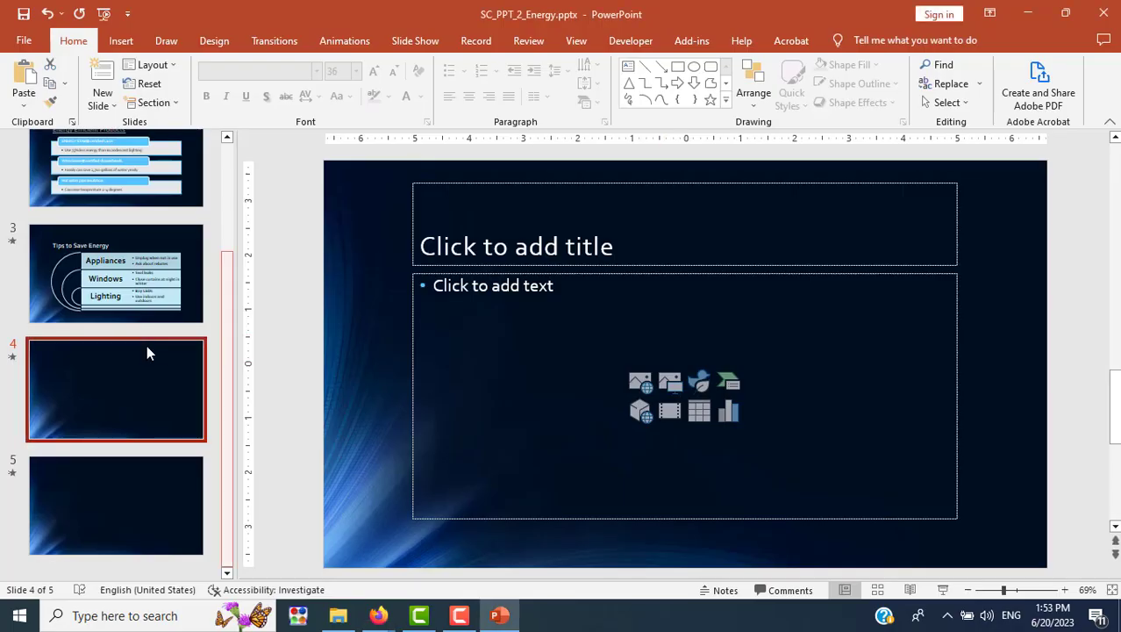
{"action": "left_click", "coordinate": [121, 42]}
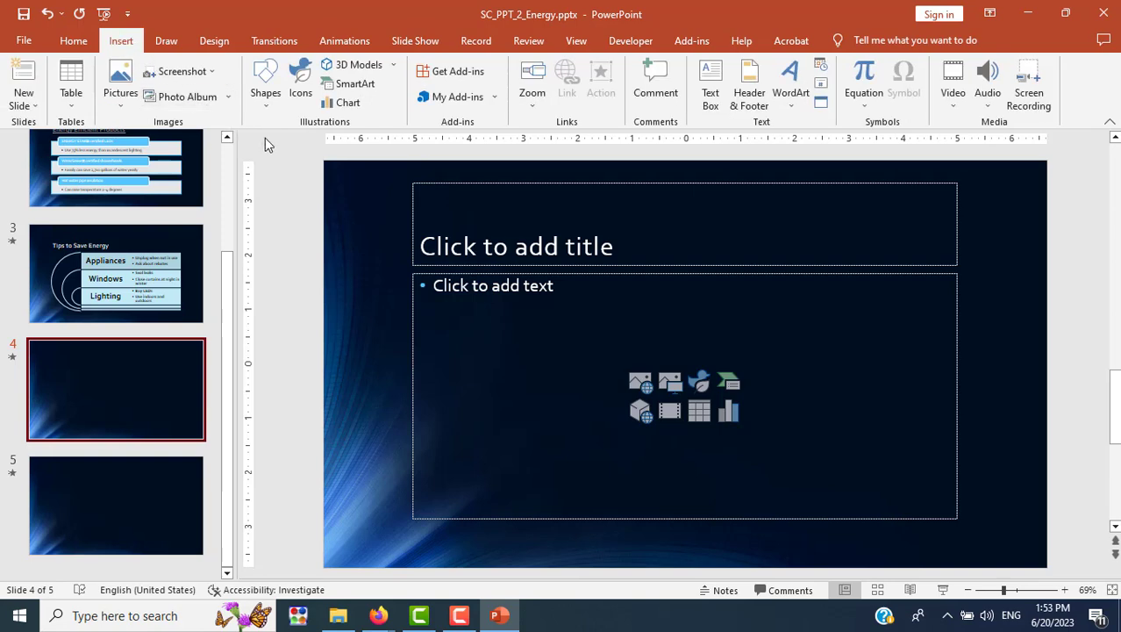
{"action": "left_click", "coordinate": [349, 84]}
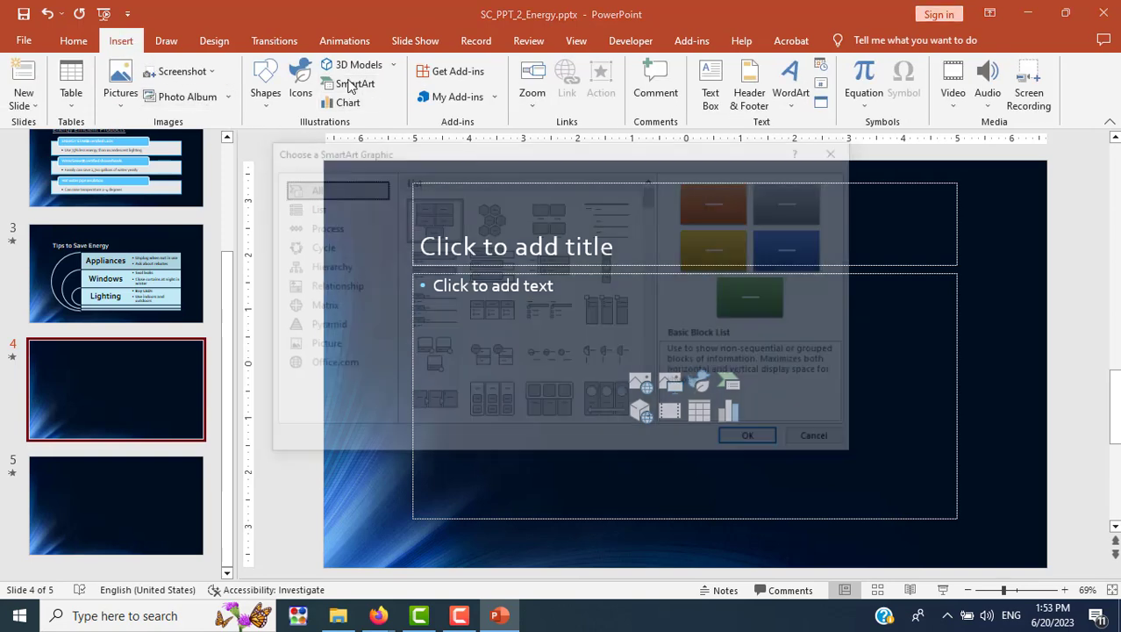
{"action": "left_click", "coordinate": [322, 230]}
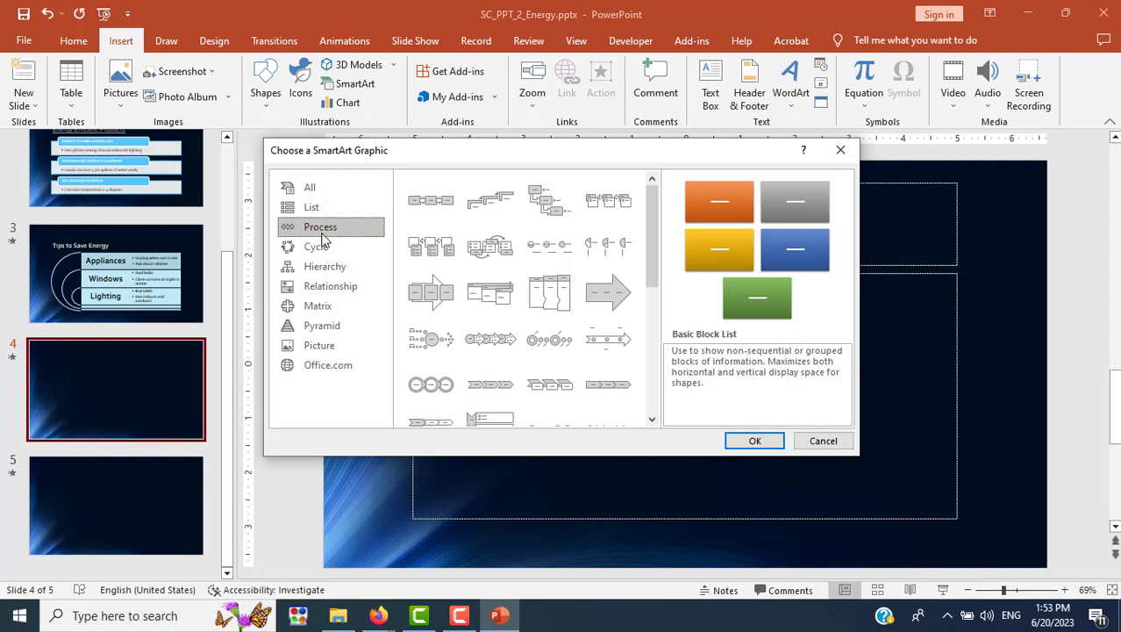
{"action": "scroll", "coordinate": [517, 311], "scroll_direction": "down", "scroll_amount": 5}
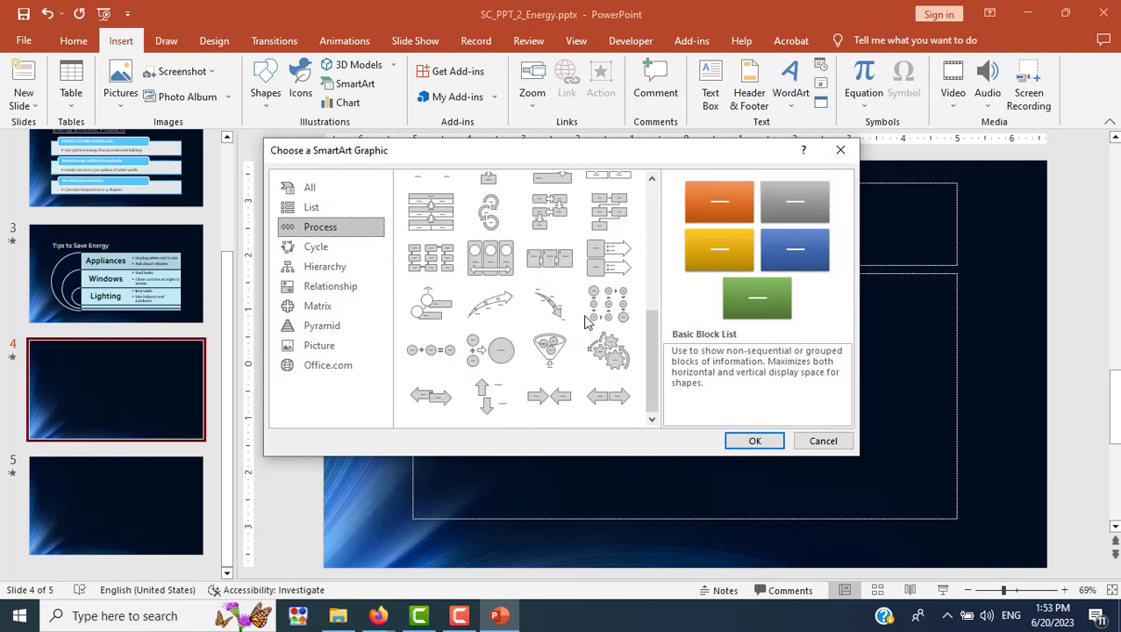
{"action": "left_click", "coordinate": [496, 307]}
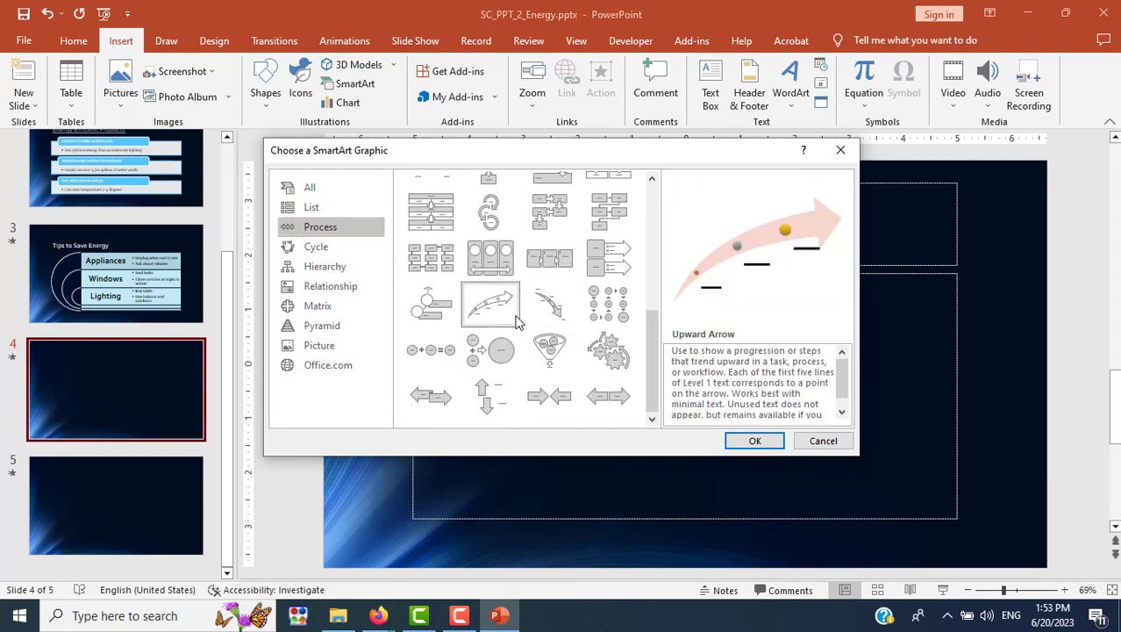
{"action": "key", "text": "alt+Tab"}
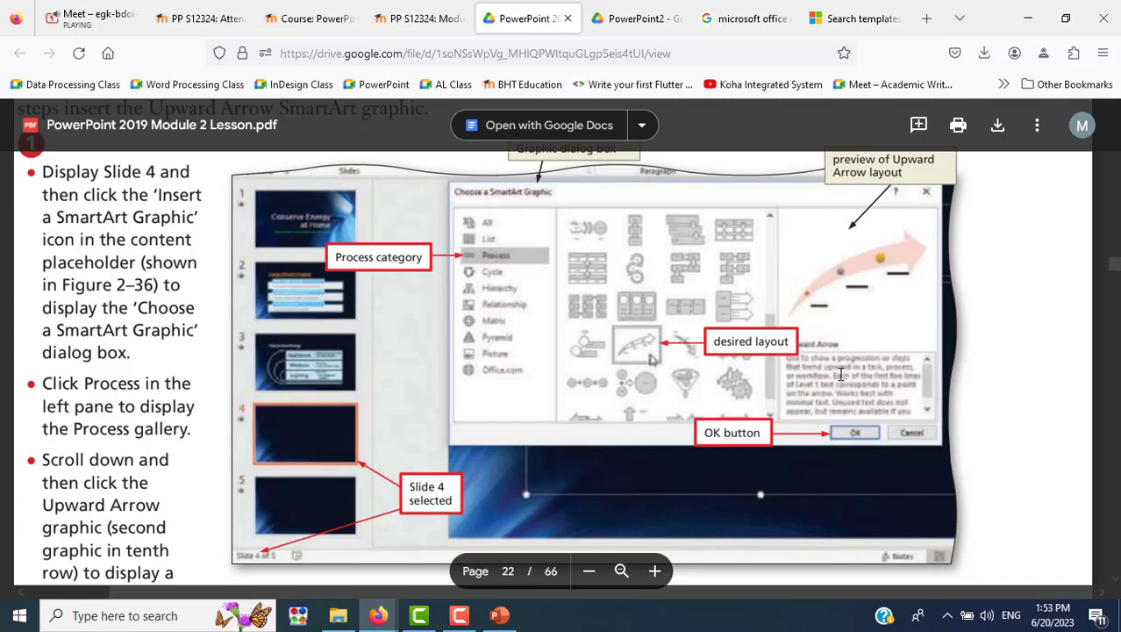
{"action": "scroll", "coordinate": [868, 375], "scroll_direction": "down", "scroll_amount": 5}
{"action": "key", "text": "alt+Tab"}
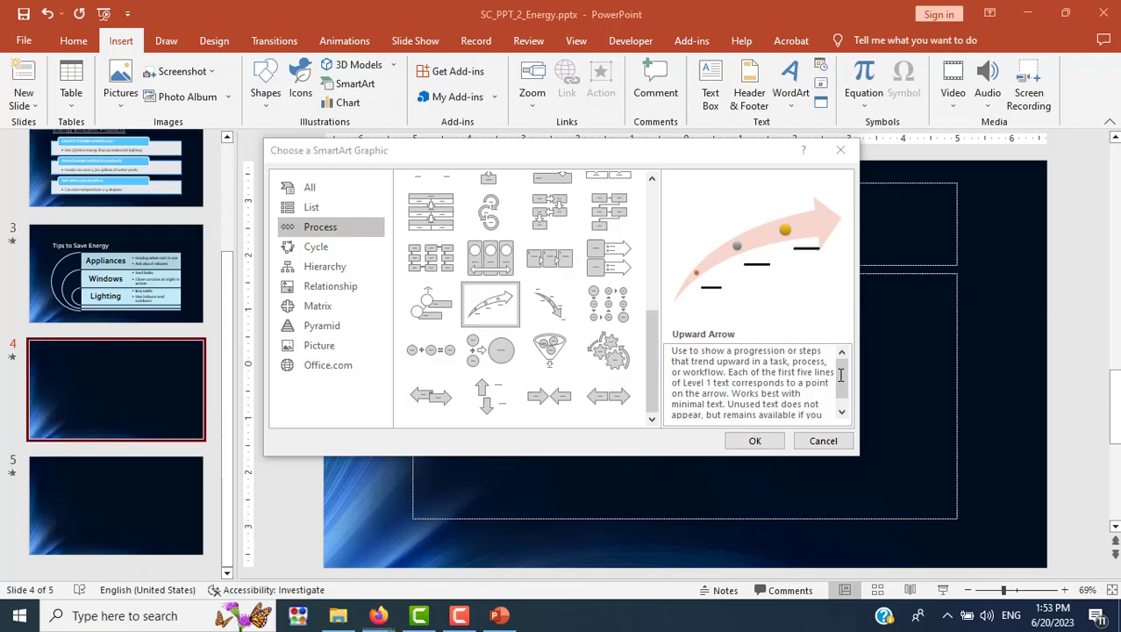
{"action": "left_click", "coordinate": [778, 441]}
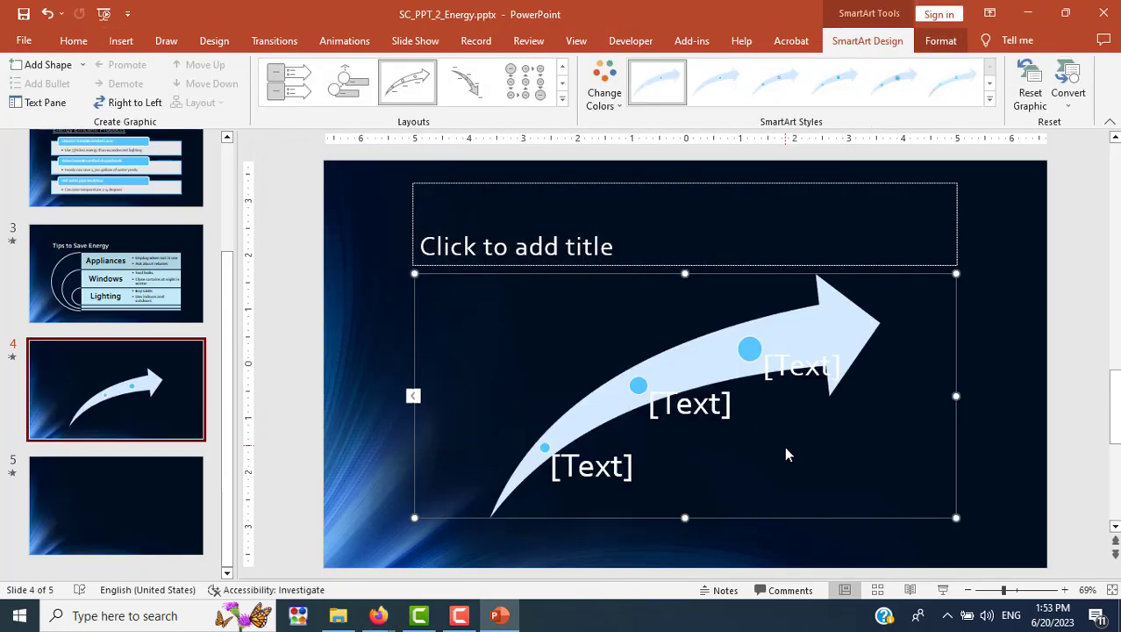
{"action": "key", "text": "alt+Tab"}
Type 'Hourly Pricing' into the lower-left [Text] placeholder of the arrow.
{"action": "scroll", "coordinate": [456, 366], "scroll_direction": "down", "scroll_amount": 7}
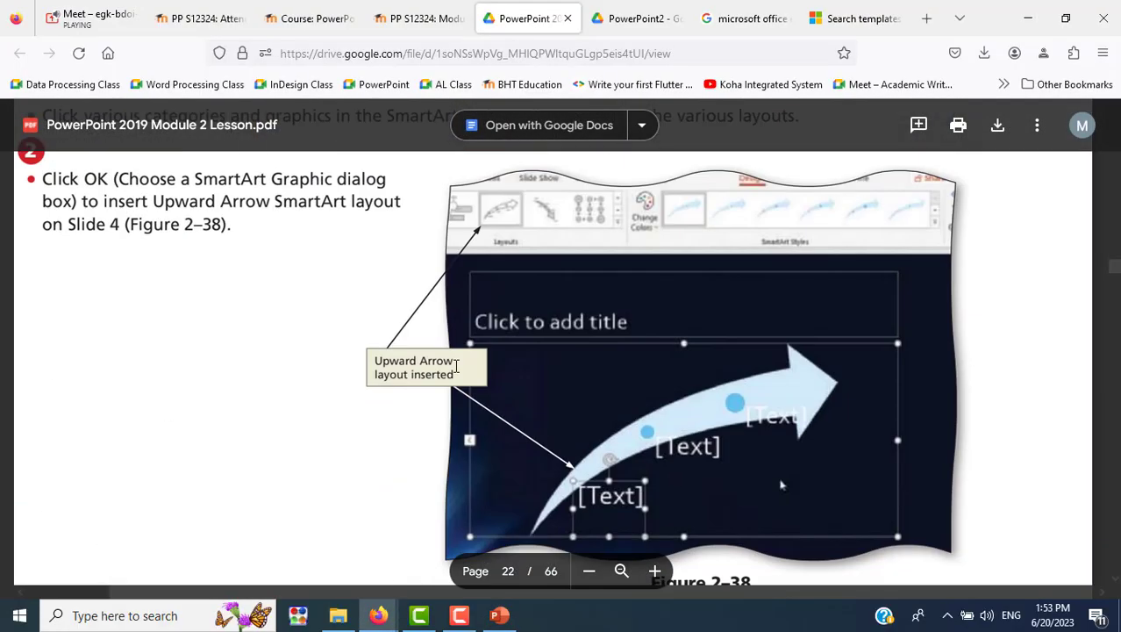
{"action": "scroll", "coordinate": [456, 365], "scroll_direction": "down", "scroll_amount": 10}
{"action": "scroll", "coordinate": [456, 366], "scroll_direction": "down", "scroll_amount": 5}
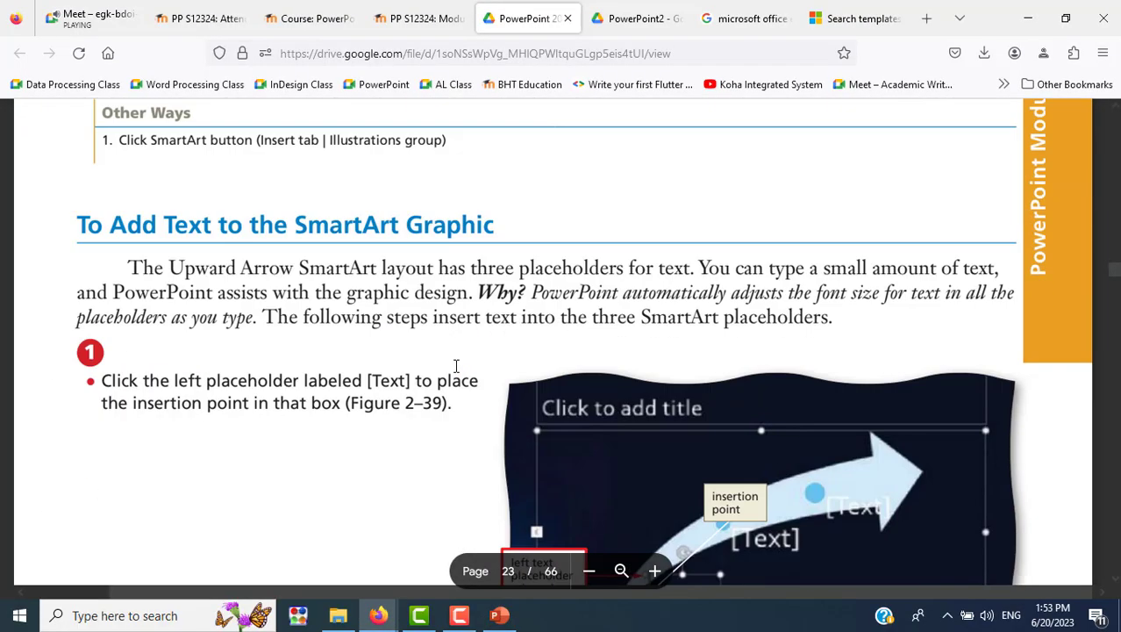
{"action": "scroll", "coordinate": [456, 366], "scroll_direction": "down", "scroll_amount": 5}
{"action": "scroll", "coordinate": [456, 366], "scroll_direction": "up", "scroll_amount": 2}
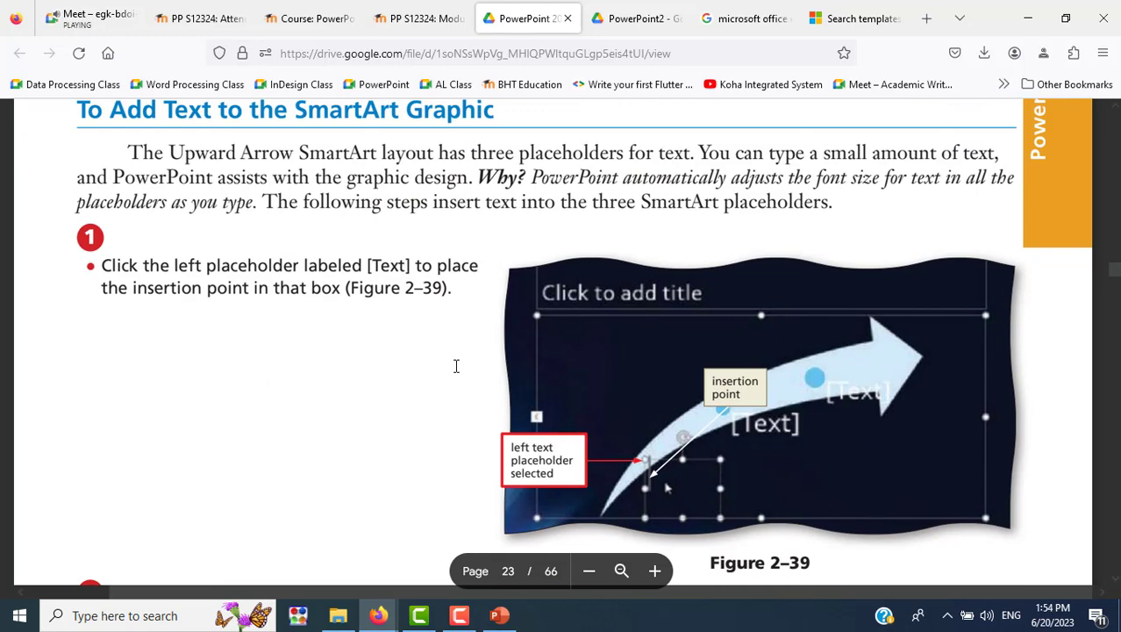
{"action": "scroll", "coordinate": [456, 366], "scroll_direction": "down", "scroll_amount": 3}
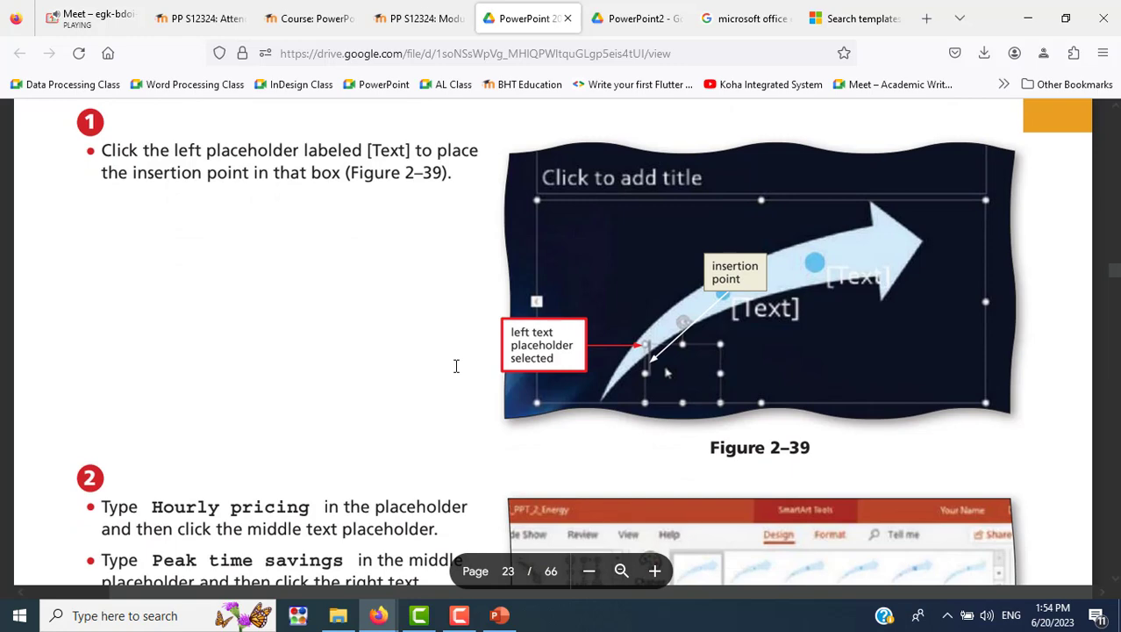
{"action": "scroll", "coordinate": [456, 366], "scroll_direction": "down", "scroll_amount": 3}
{"action": "scroll", "coordinate": [457, 365], "scroll_direction": "down", "scroll_amount": 3}
{"action": "scroll", "coordinate": [456, 366], "scroll_direction": "down", "scroll_amount": 5}
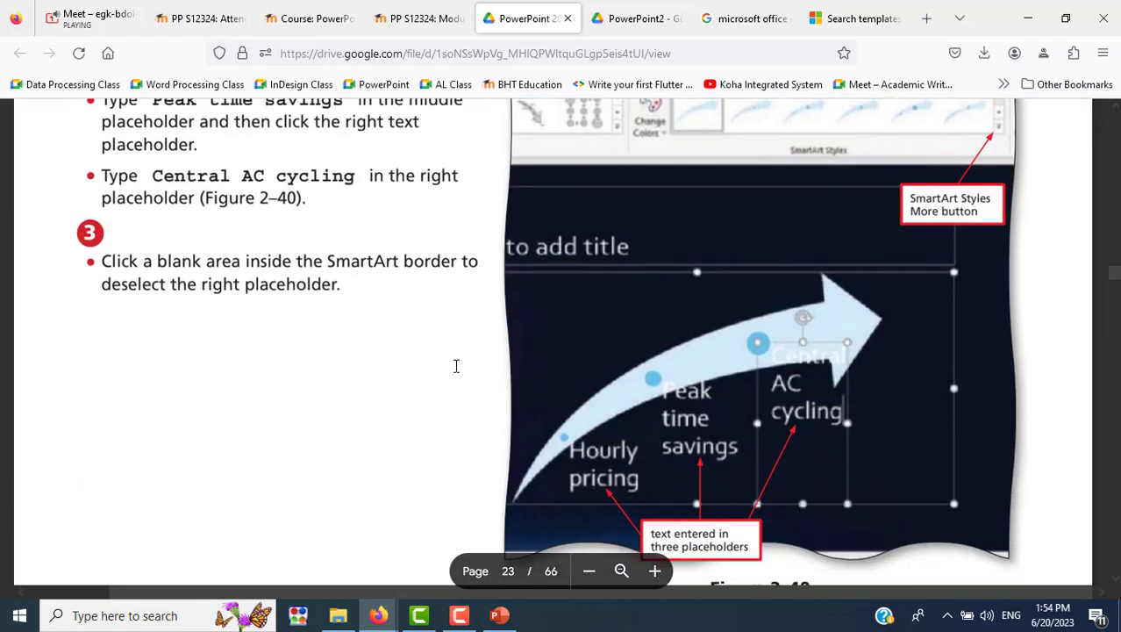
{"action": "scroll", "coordinate": [456, 366], "scroll_direction": "up", "scroll_amount": 3}
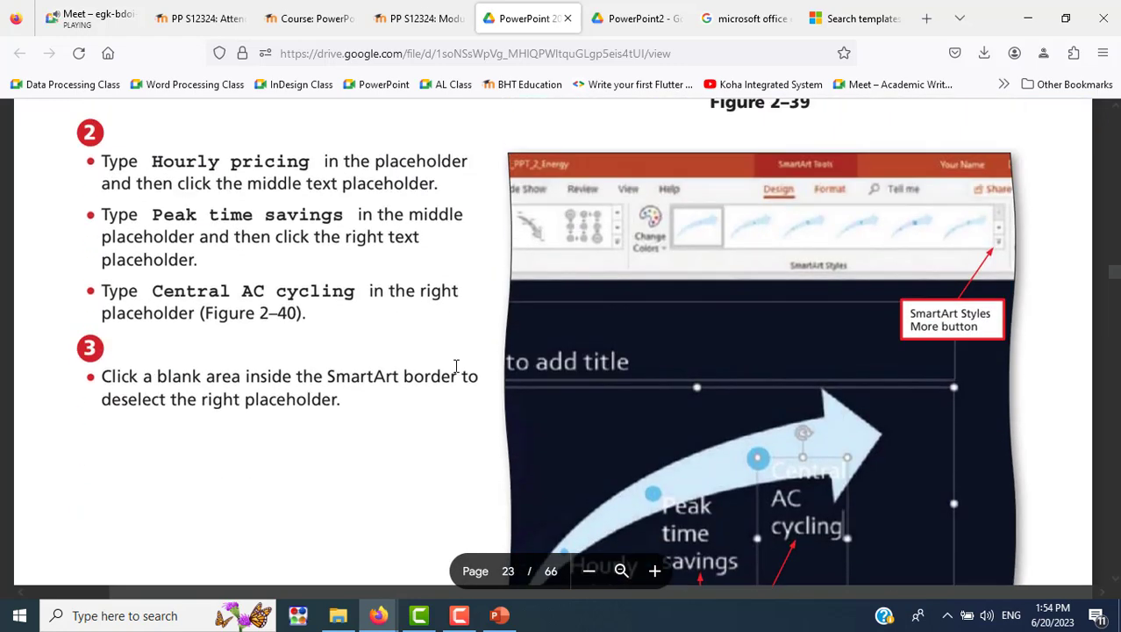
{"action": "scroll", "coordinate": [456, 366], "scroll_direction": "down", "scroll_amount": 3}
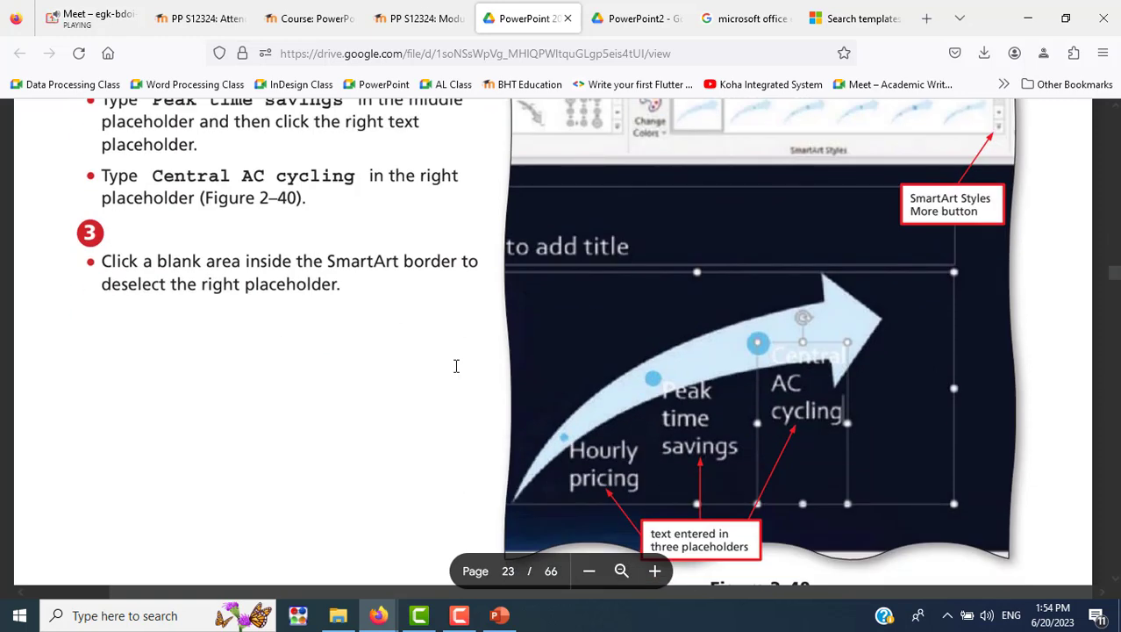
{"action": "key", "text": "alt+Tab"}
{"action": "left_click", "coordinate": [643, 463]}
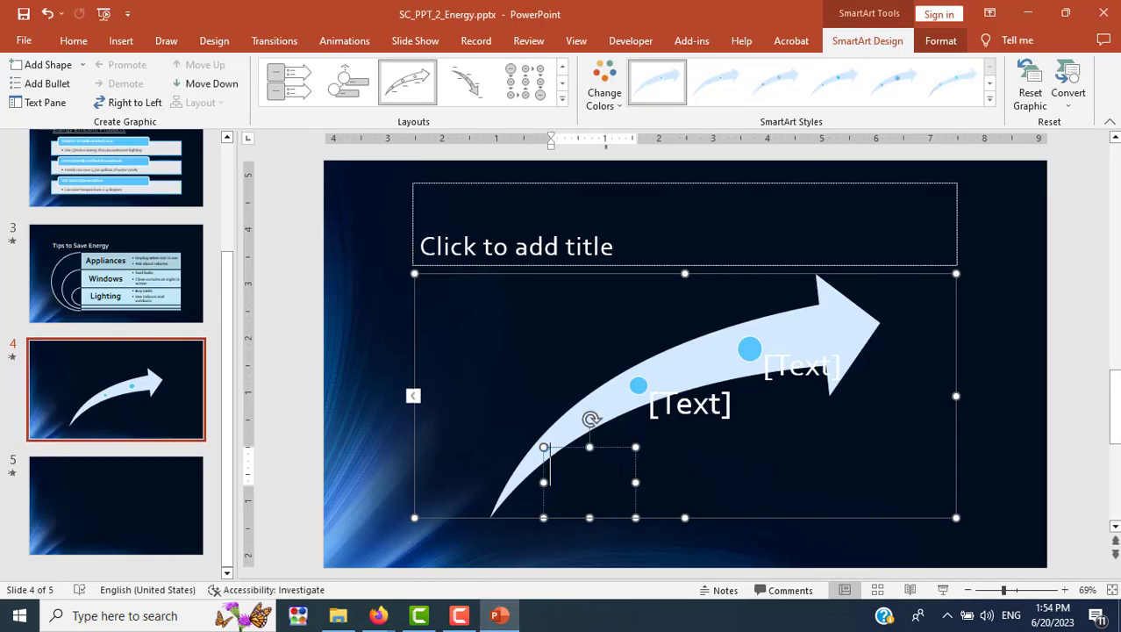
{"action": "type", "text": "Hour"}
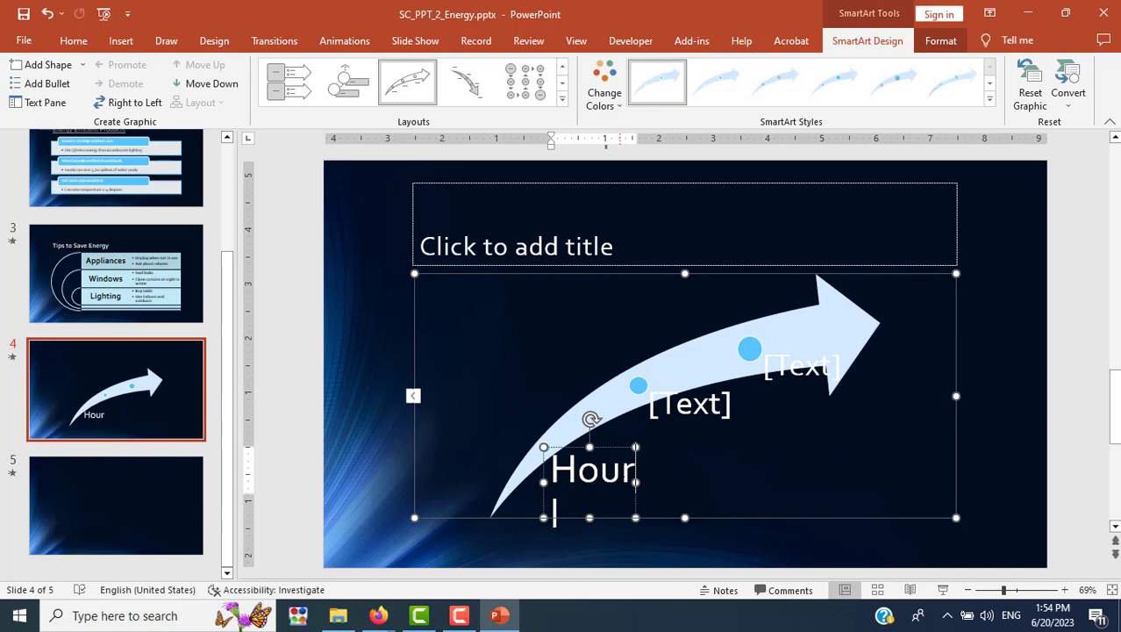
{"action": "type", "text": "ly Pricing"}
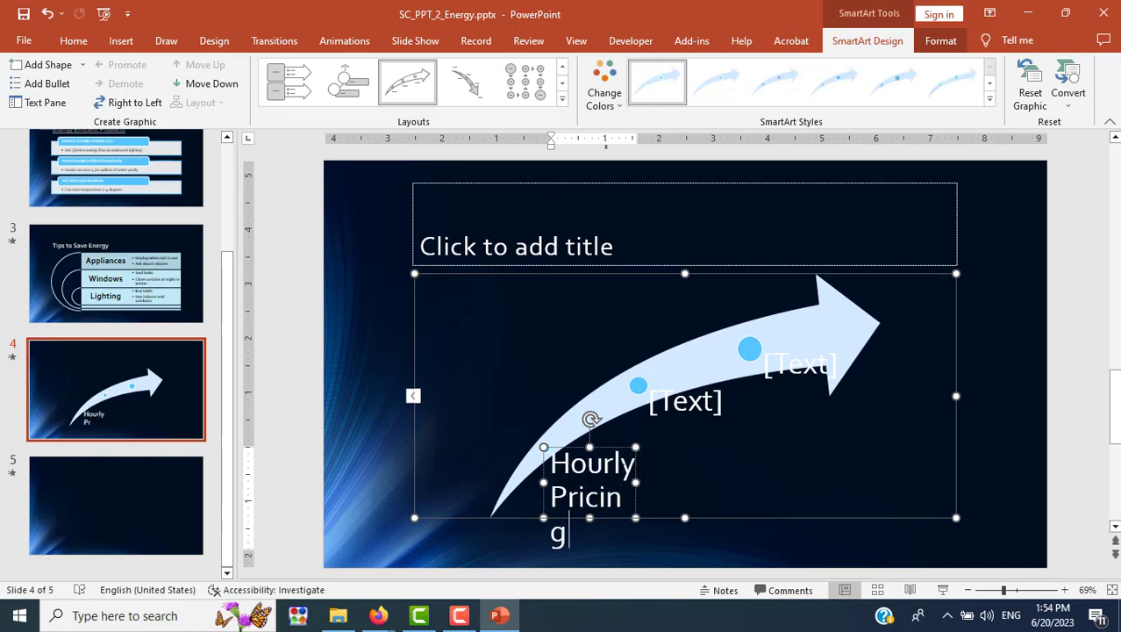
{"action": "key", "text": "alt+Tab"}
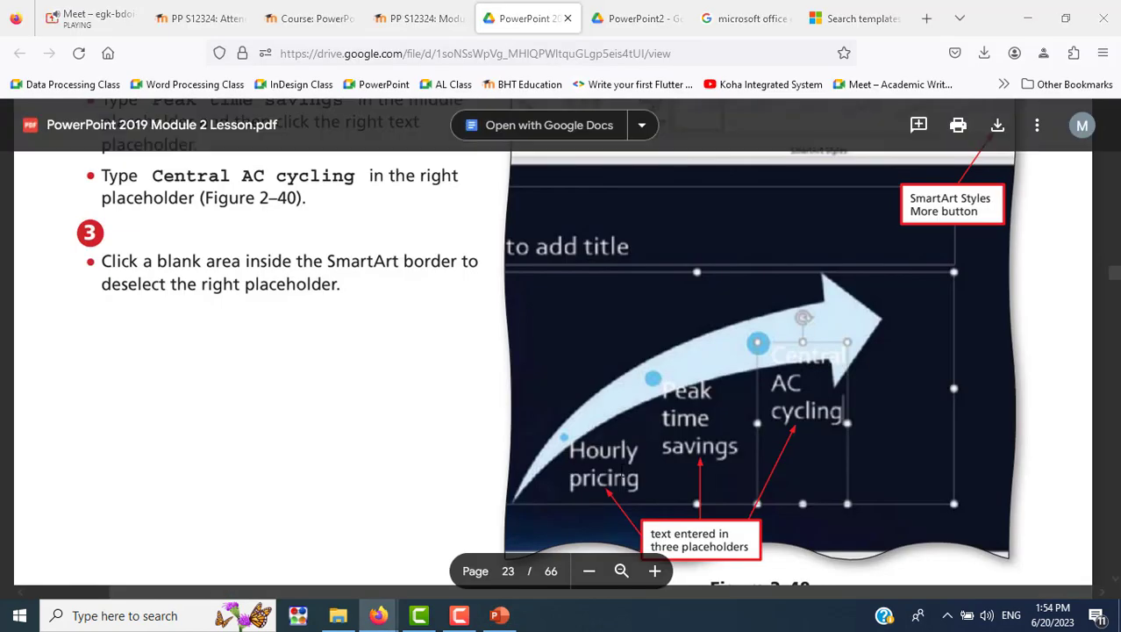
{"action": "key", "text": "alt+Tab"}
Enter 'Peak time savings' in the middle placeholder, lowercasing the T in Time.
{"action": "left_click", "coordinate": [647, 405]}
{"action": "type", "text": "Pe"}
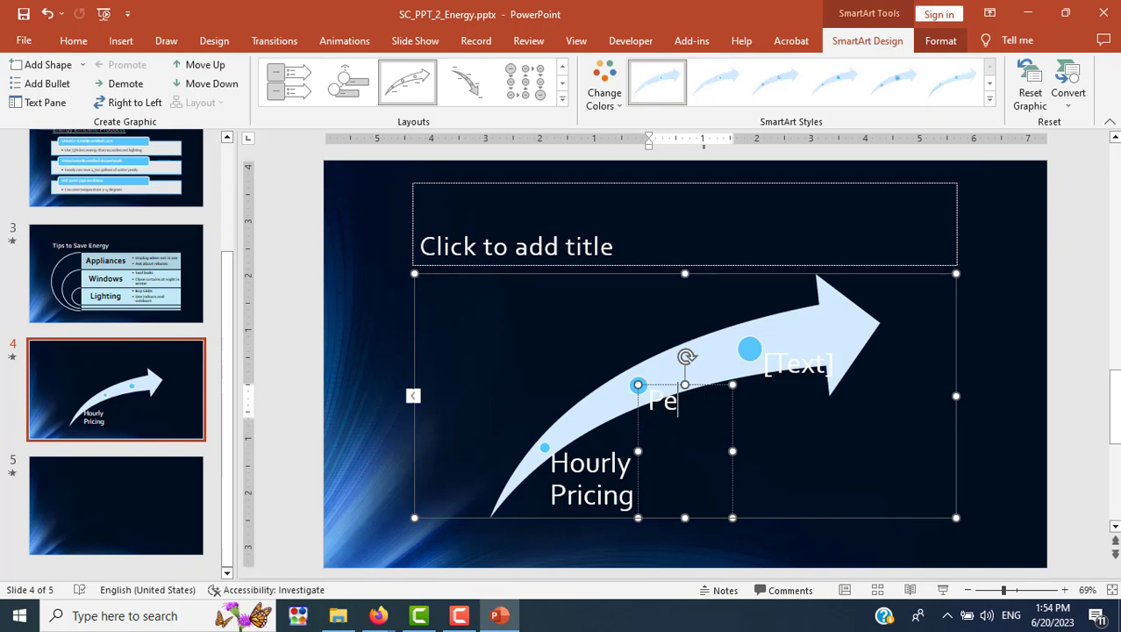
{"action": "type", "text": "ak Time S"}
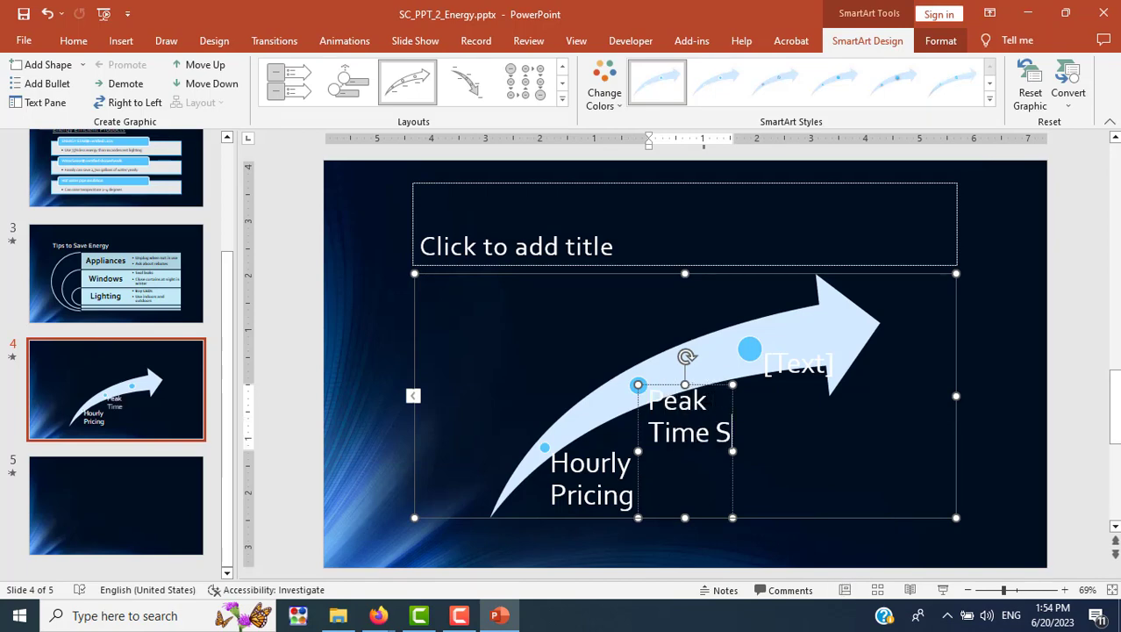
{"action": "type", "text": "avings"}
{"action": "key", "text": "alt+Tab"}
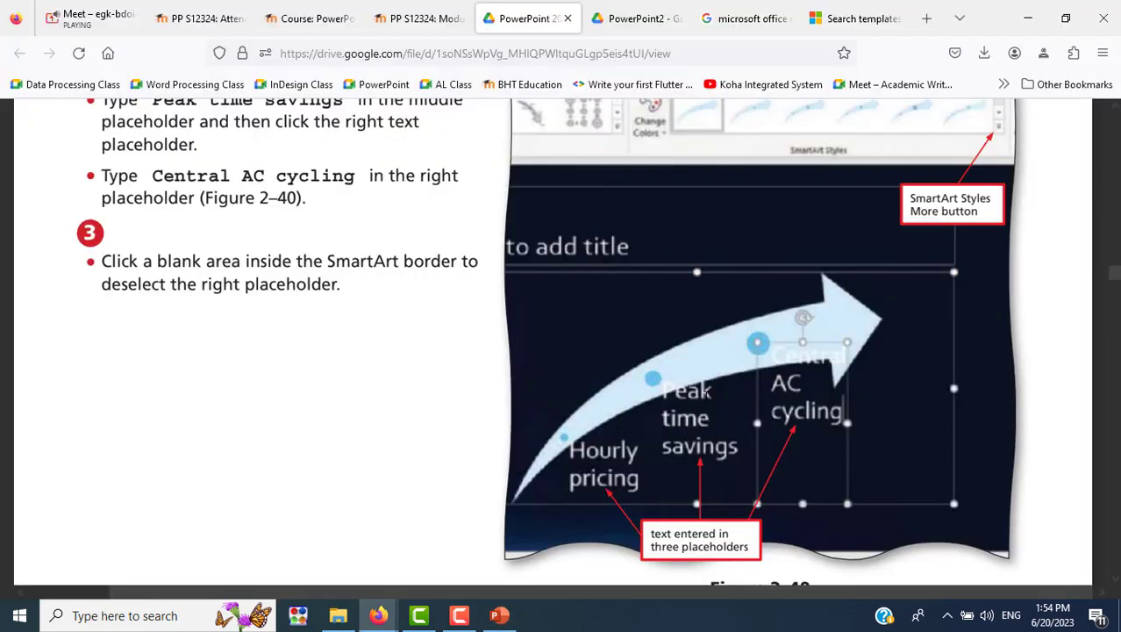
{"action": "key", "text": "alt+Tab"}
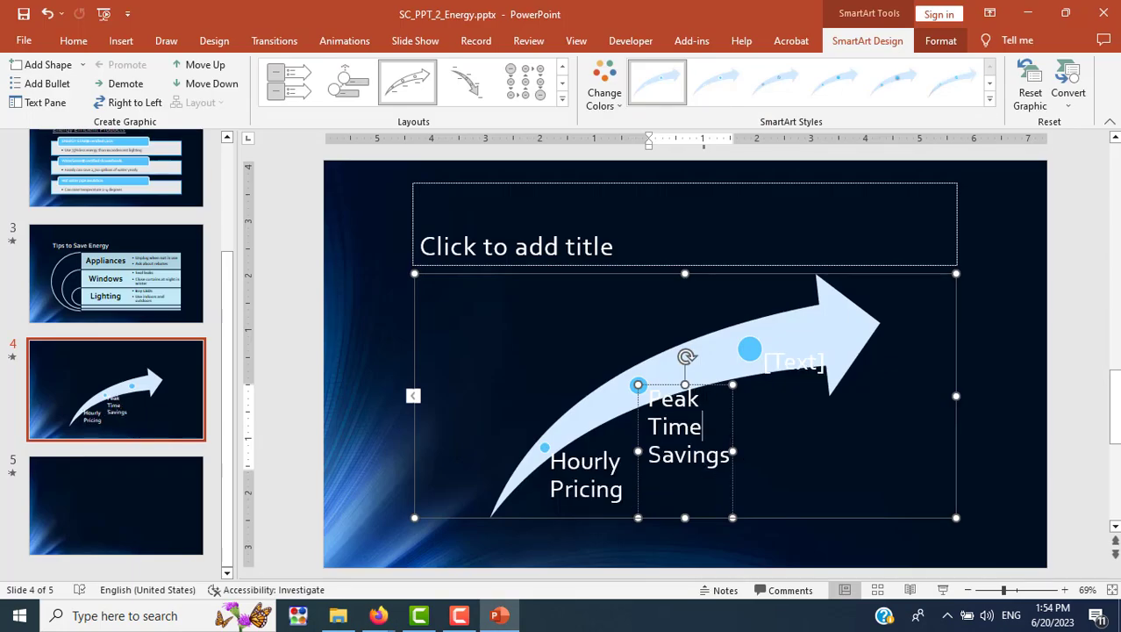
{"action": "key", "text": "Left"}
{"action": "key", "text": "Left"}
{"action": "key", "text": "Left"}
{"action": "key", "text": "Left"}
{"action": "key", "text": "shift+Right"}
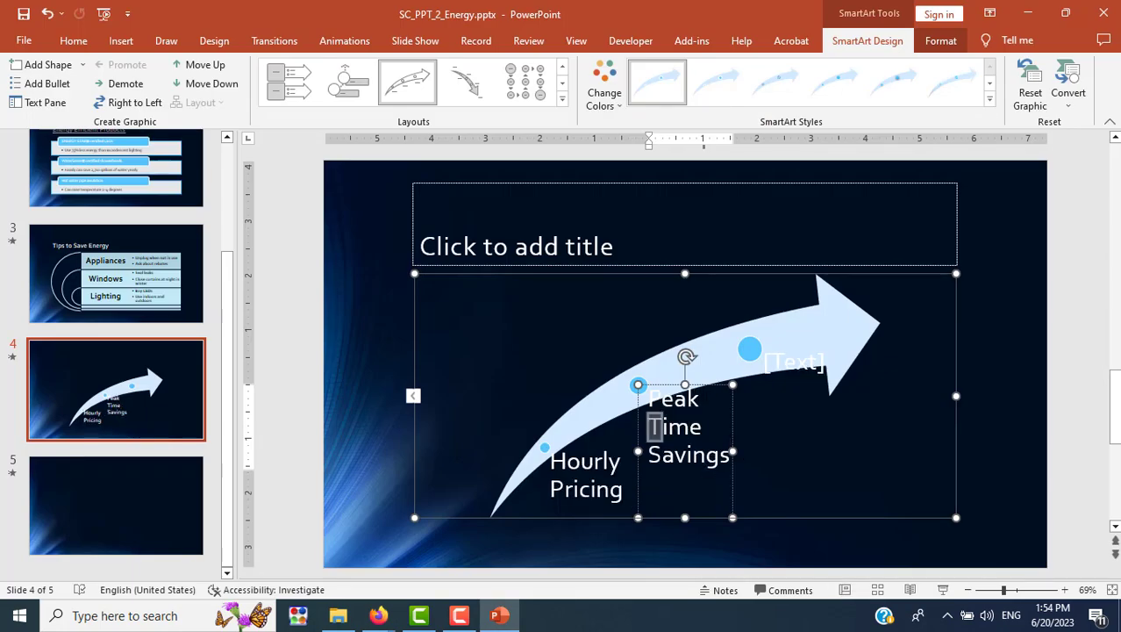
{"action": "type", "text": "t"}
{"action": "key", "text": "Down"}
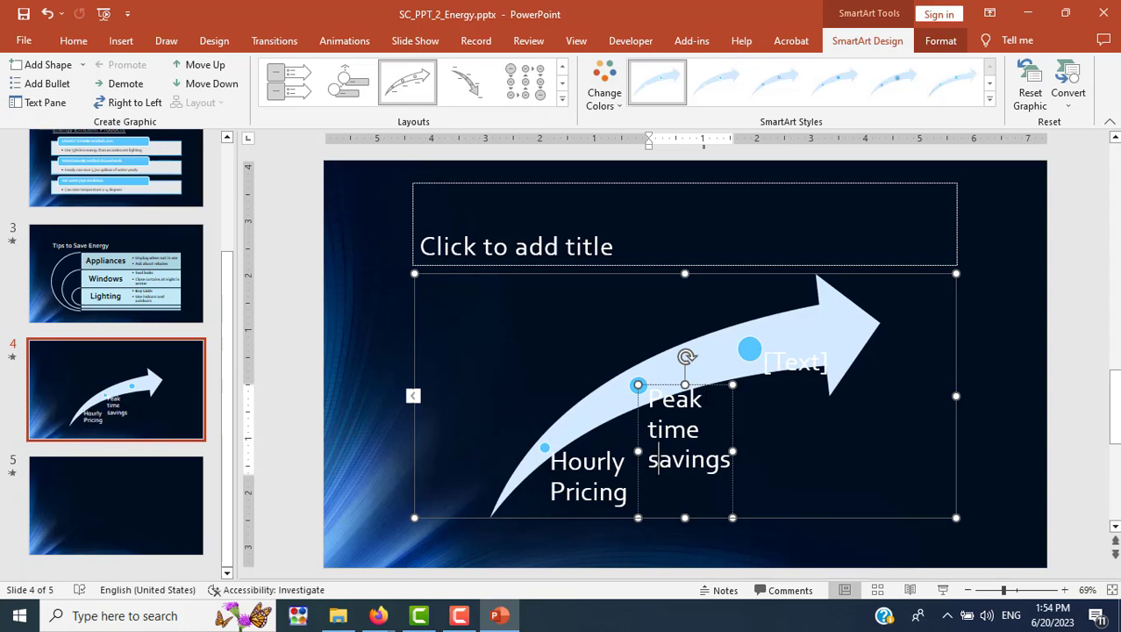
Type 'Central AC cycling' as the third arrow label.
{"action": "key", "text": "alt+Tab"}
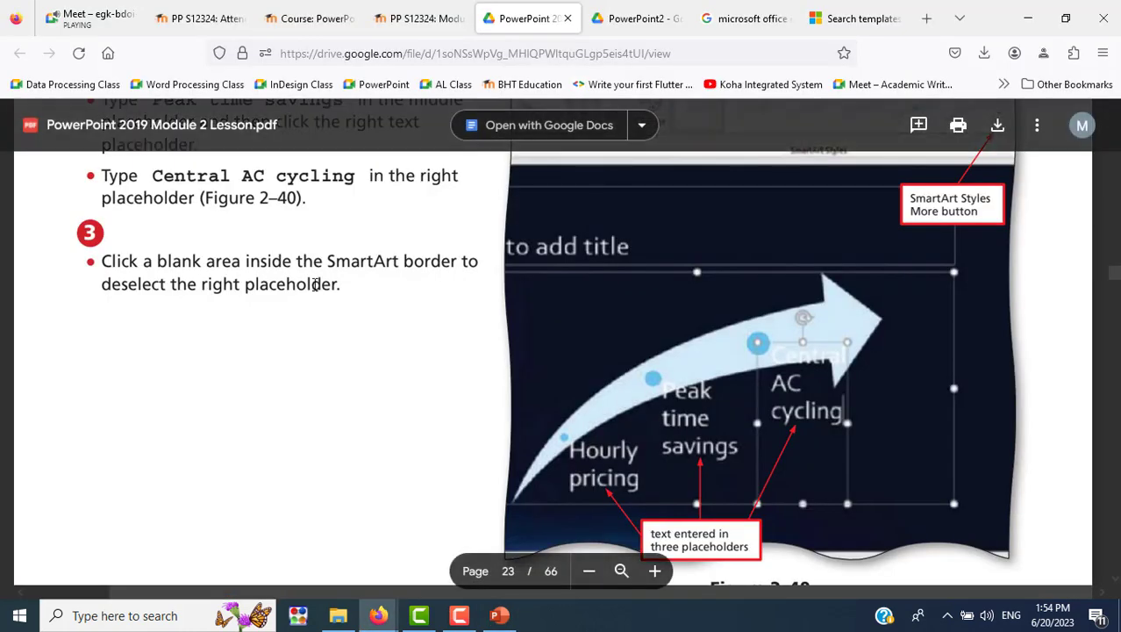
{"action": "key", "text": "alt+Tab"}
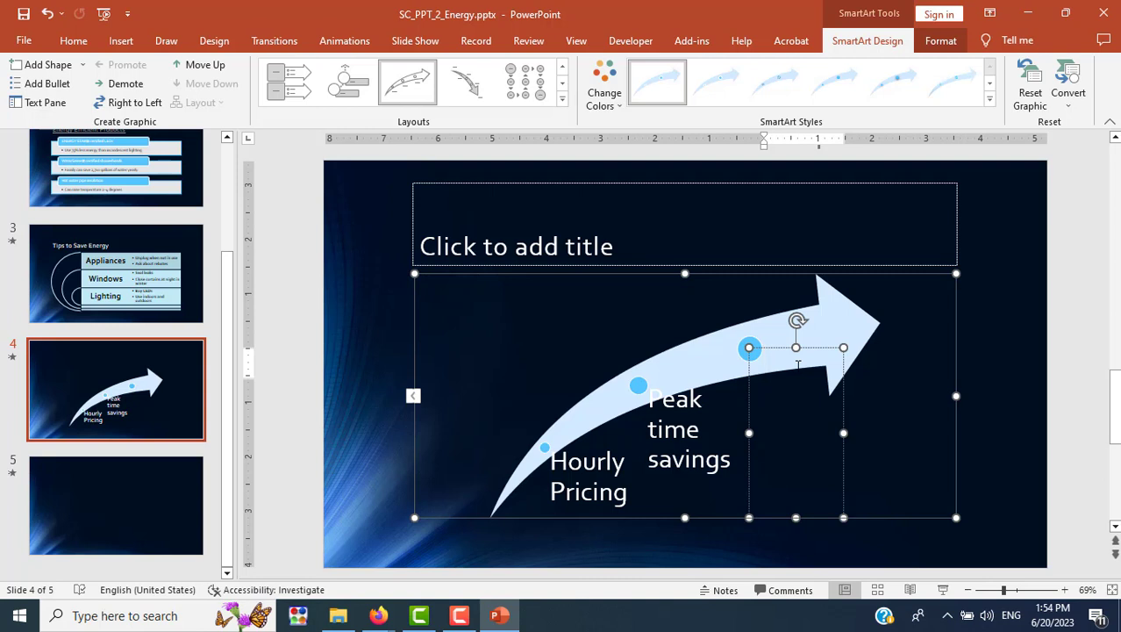
{"action": "type", "text": "Central A"}
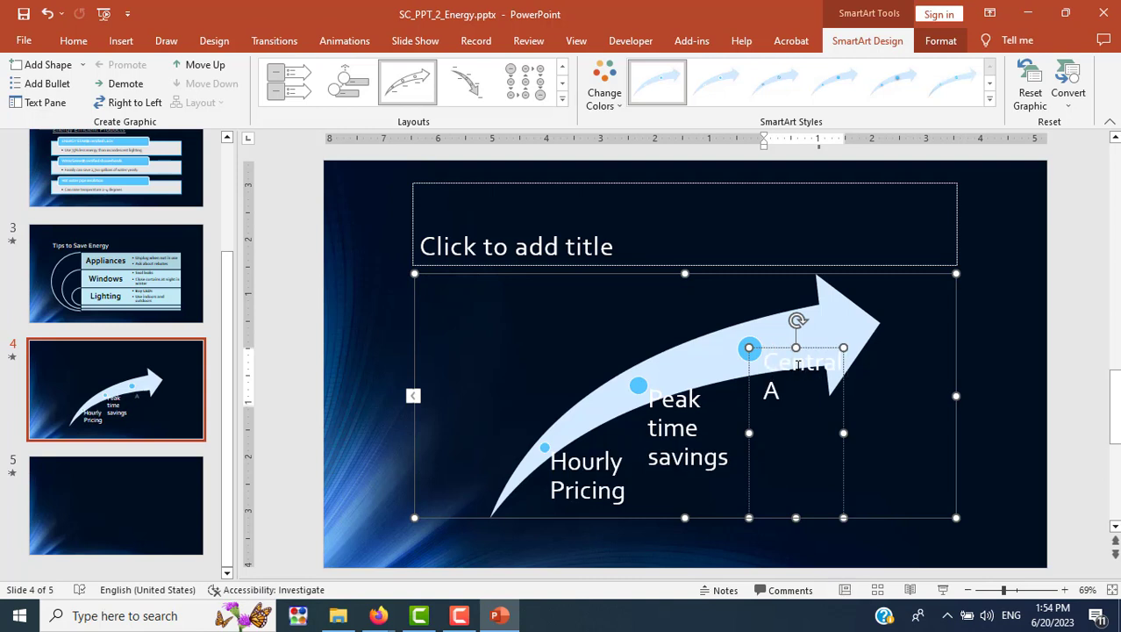
{"action": "type", "text": "C"}
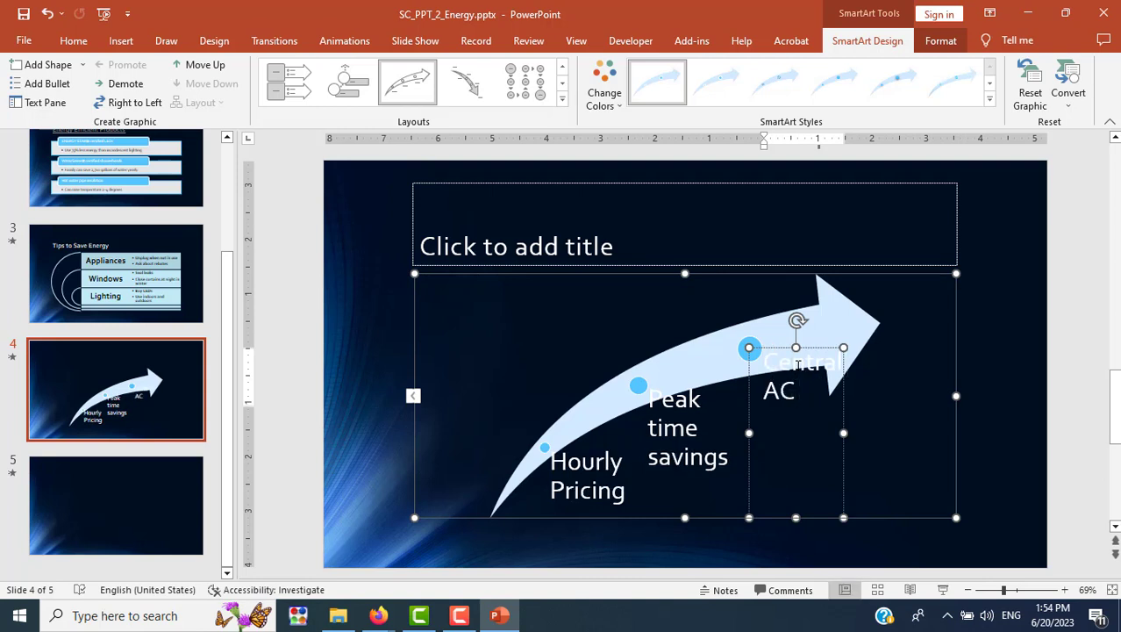
{"action": "type", "text": " cycling"}
{"action": "key", "text": "alt+Tab"}
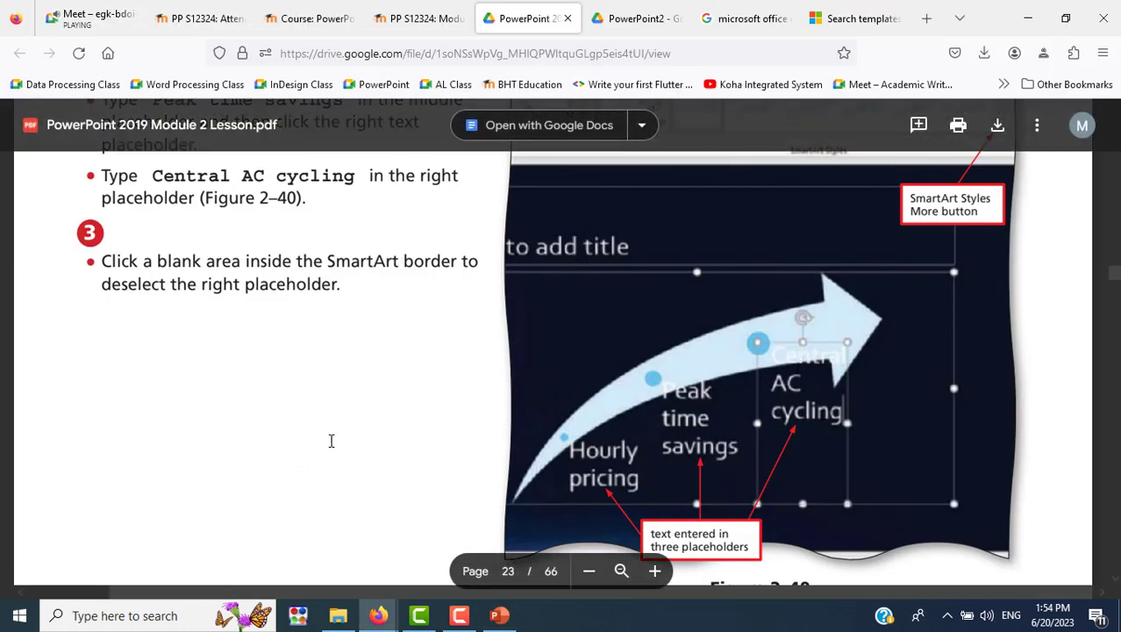
{"action": "key", "text": "alt+Tab"}
Deselect the arrow graphic and scroll the lesson PDF to the Powder SmartArt style steps.
{"action": "left_click", "coordinate": [1031, 448]}
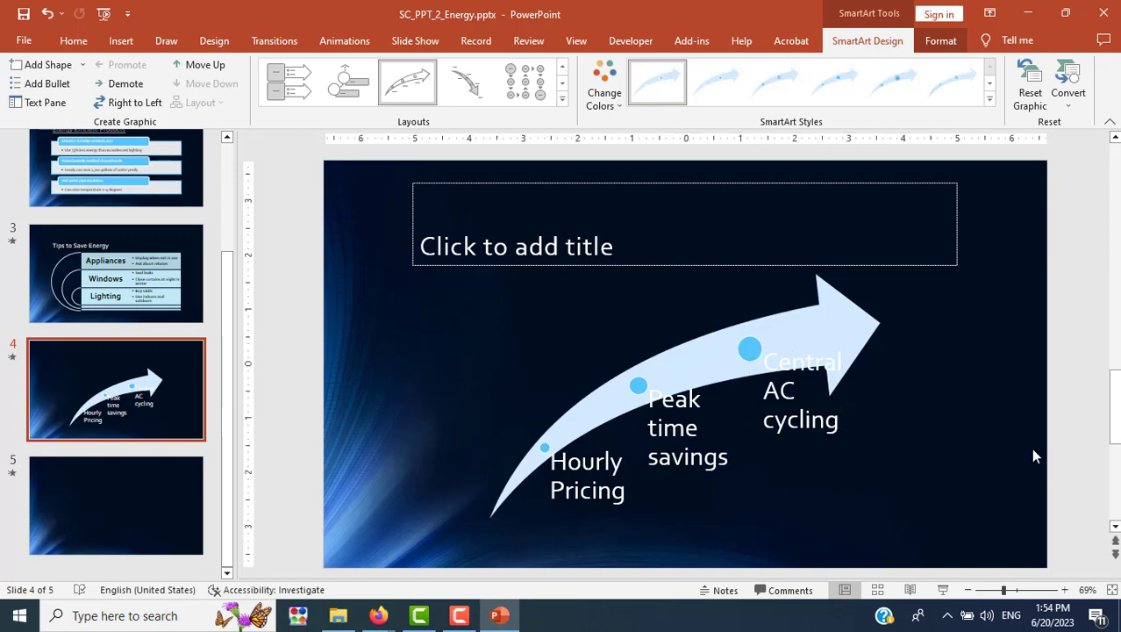
{"action": "key", "text": "alt+Tab"}
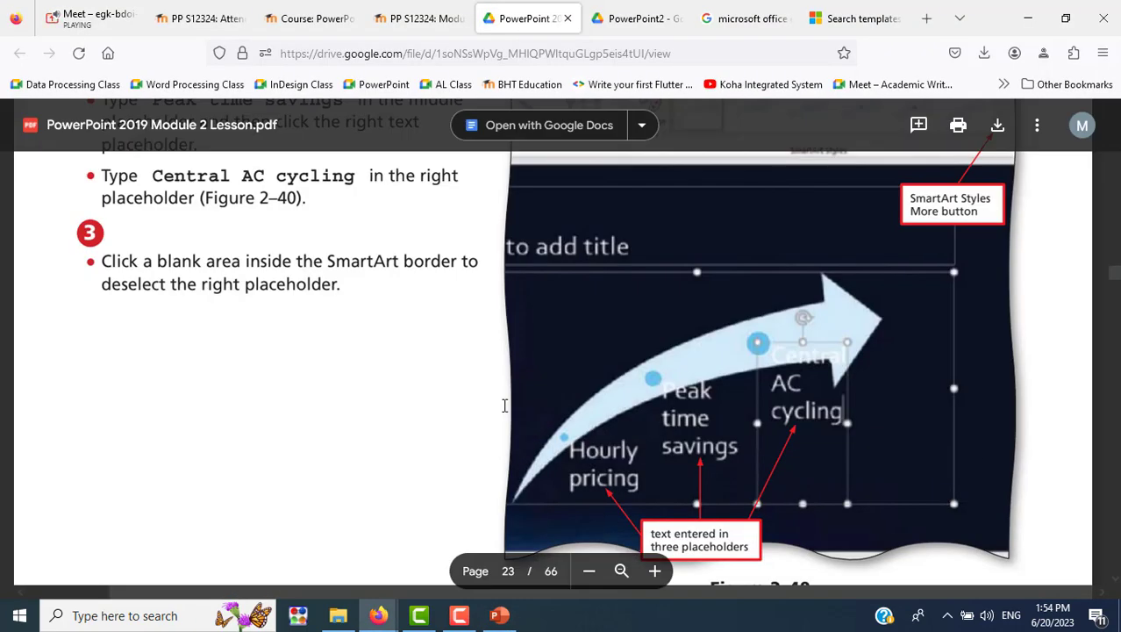
{"action": "scroll", "coordinate": [504, 405], "scroll_direction": "down", "scroll_amount": 5}
{"action": "scroll", "coordinate": [504, 405], "scroll_direction": "down", "scroll_amount": 5}
{"action": "scroll", "coordinate": [505, 405], "scroll_direction": "up", "scroll_amount": 2}
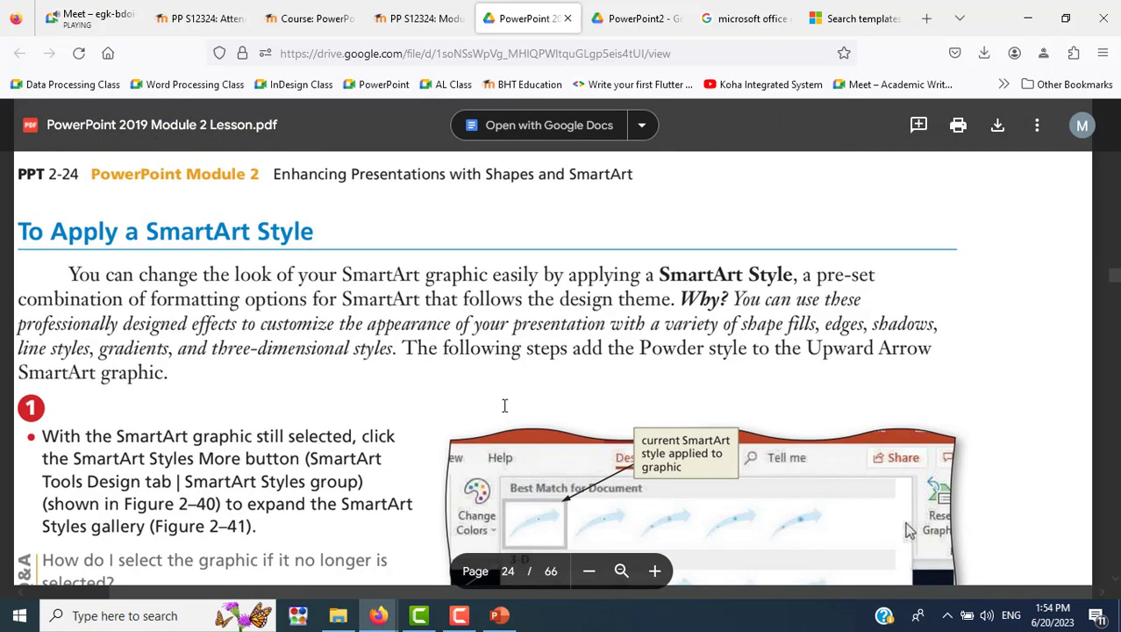
{"action": "scroll", "coordinate": [480, 392], "scroll_direction": "down", "scroll_amount": 2}
{"action": "scroll", "coordinate": [480, 392], "scroll_direction": "down", "scroll_amount": 2}
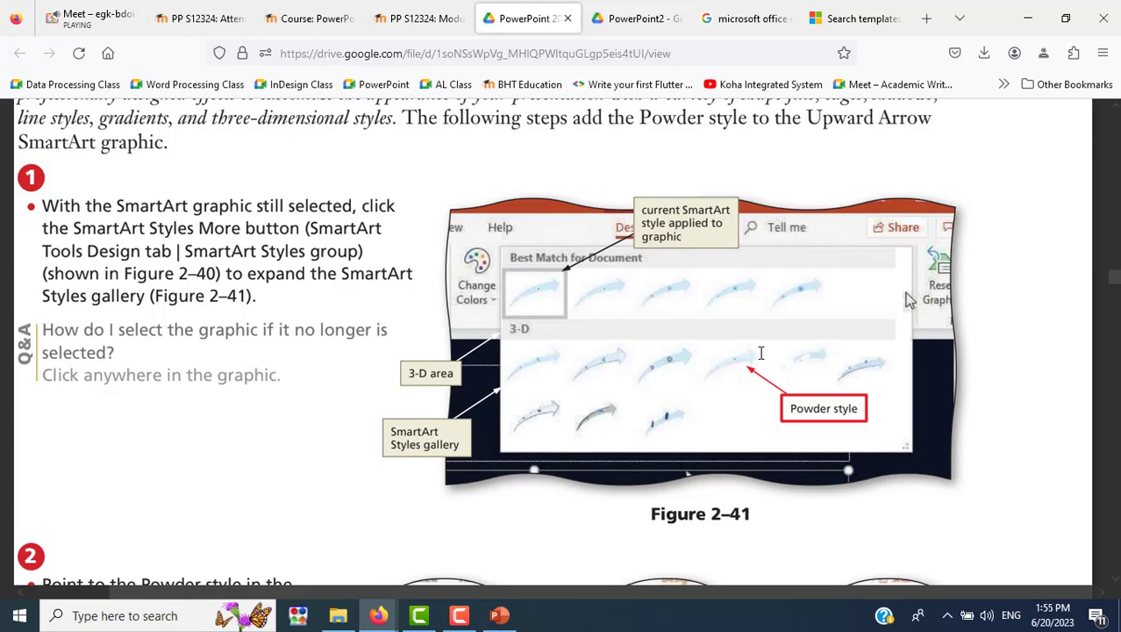
{"action": "scroll", "coordinate": [834, 412], "scroll_direction": "down", "scroll_amount": 3}
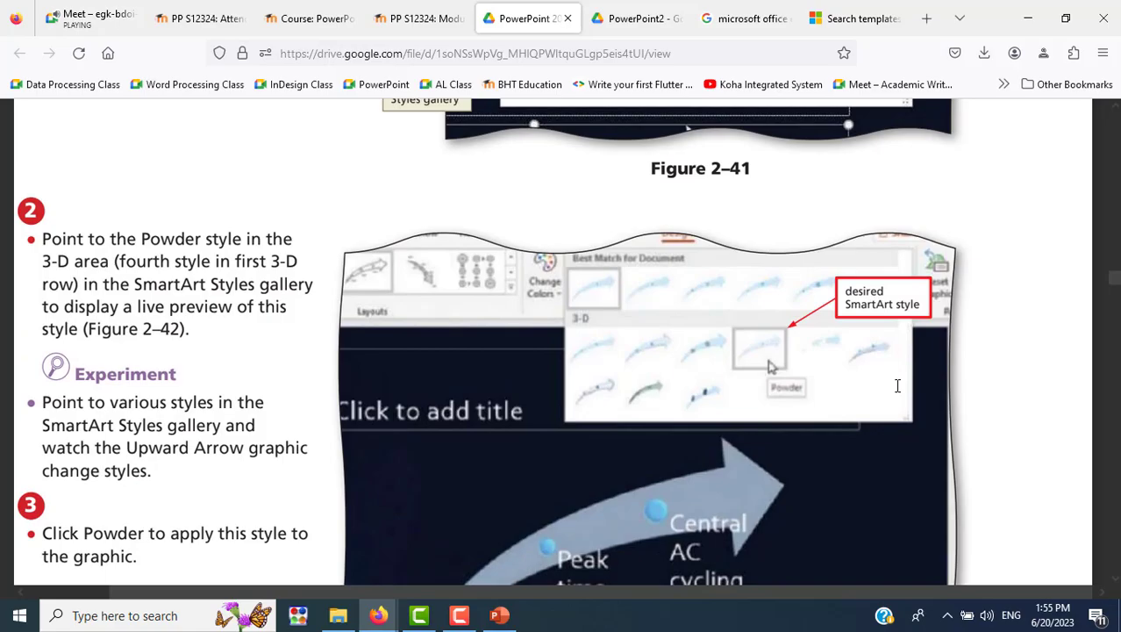
{"action": "key", "text": "alt+Tab"}
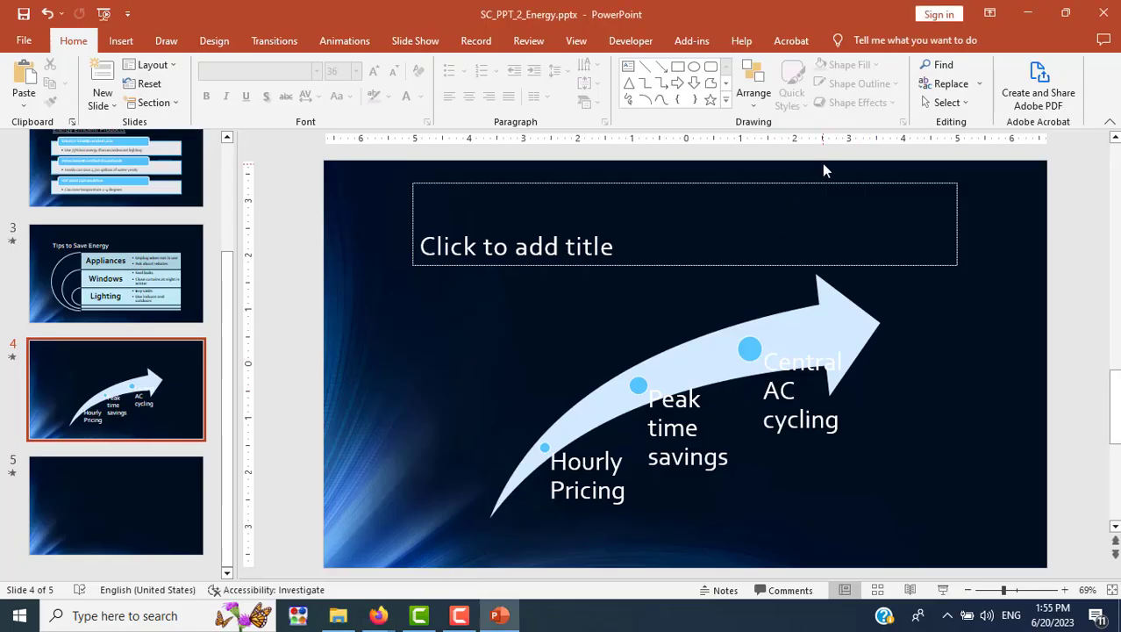
Select the slide 4 arrow graphic and apply the 3-D Powder SmartArt style.
{"action": "left_click", "coordinate": [836, 354]}
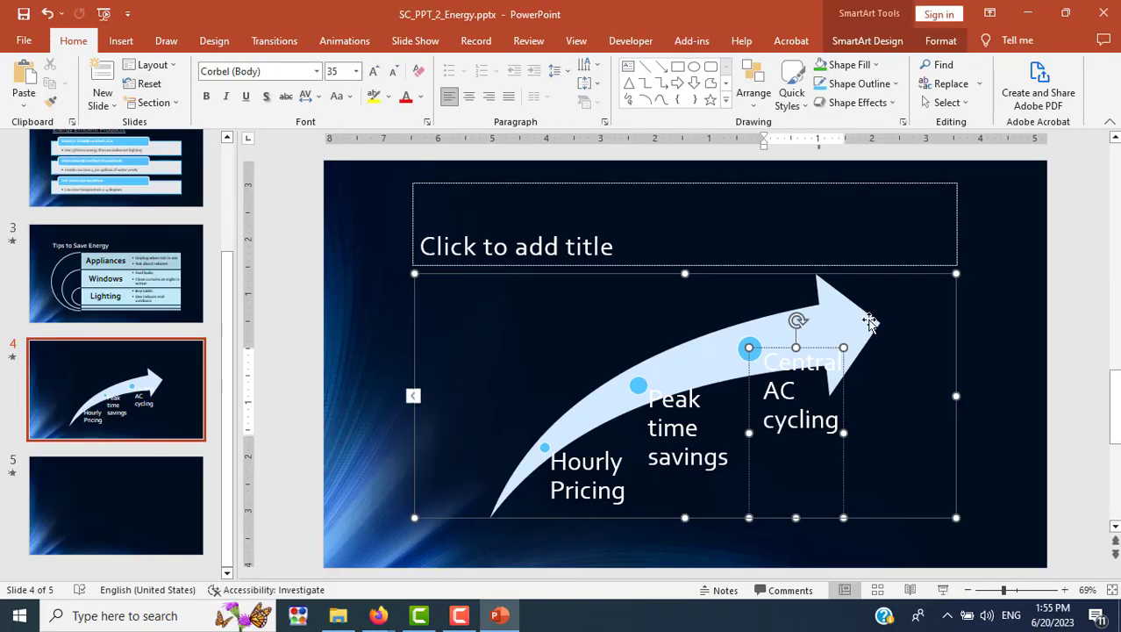
{"action": "left_click", "coordinate": [869, 322]}
{"action": "left_click", "coordinate": [851, 44]}
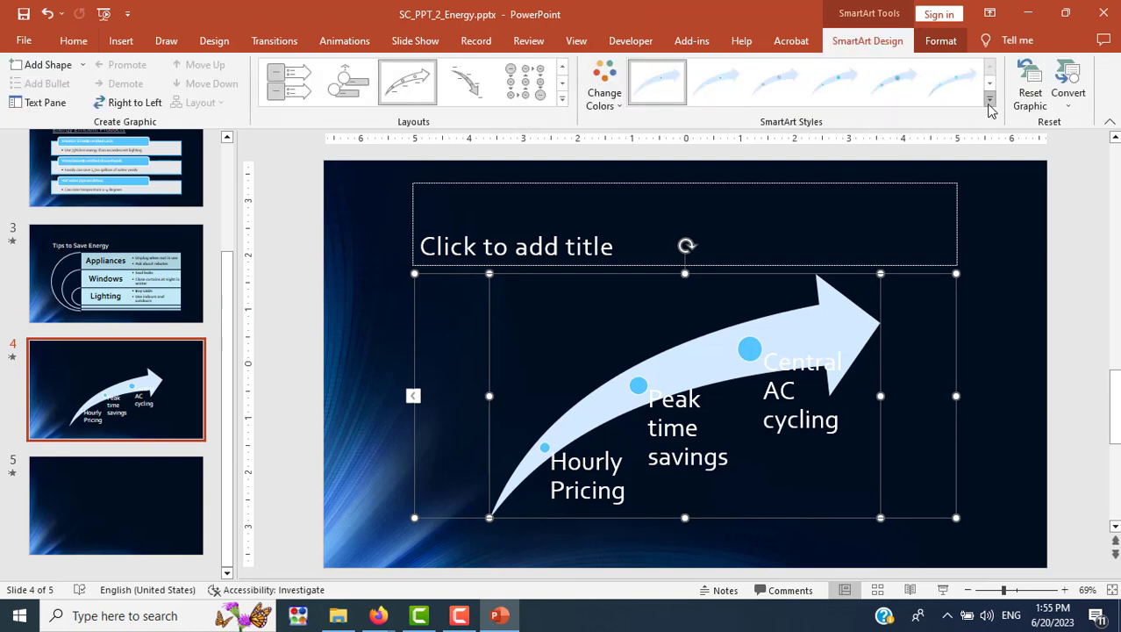
{"action": "left_click", "coordinate": [989, 102]}
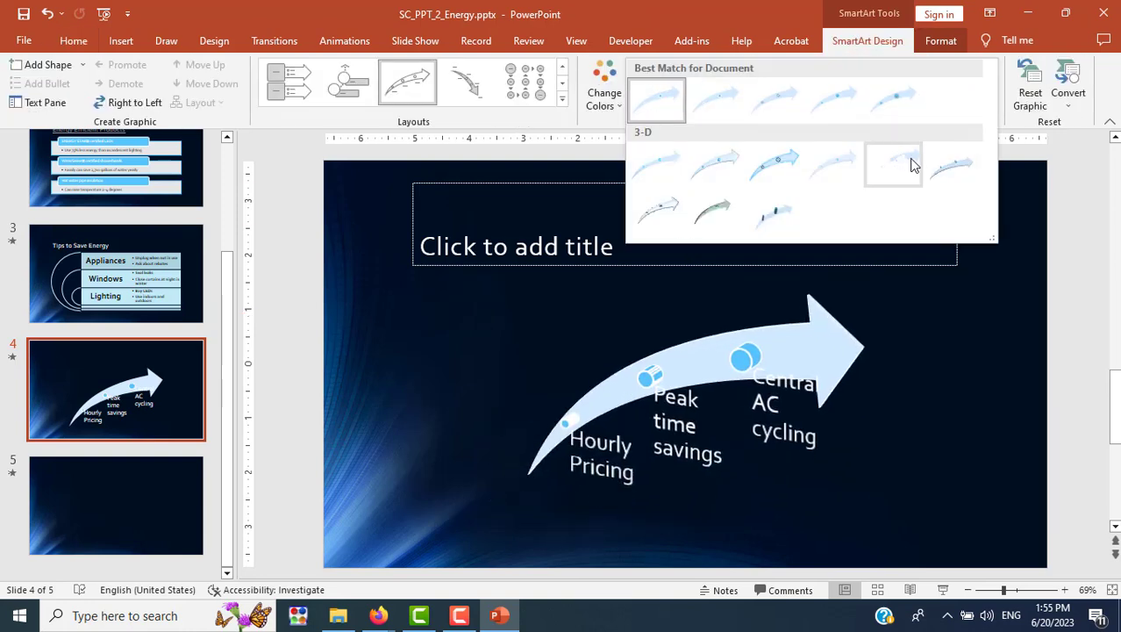
{"action": "left_click", "coordinate": [836, 161]}
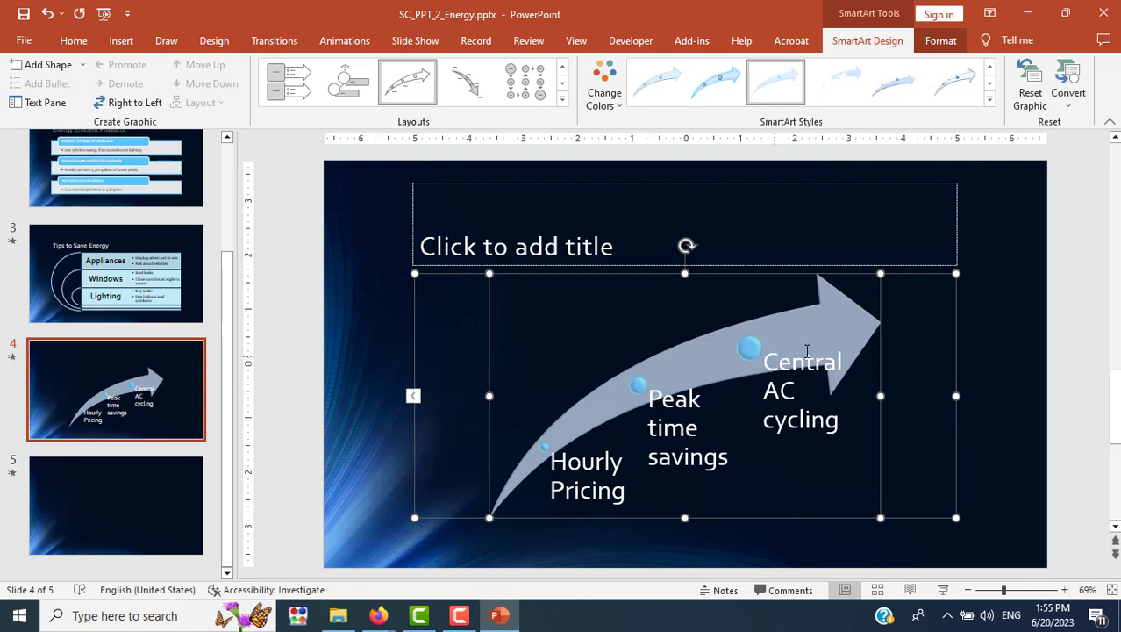
{"action": "key", "text": "alt+Tab"}
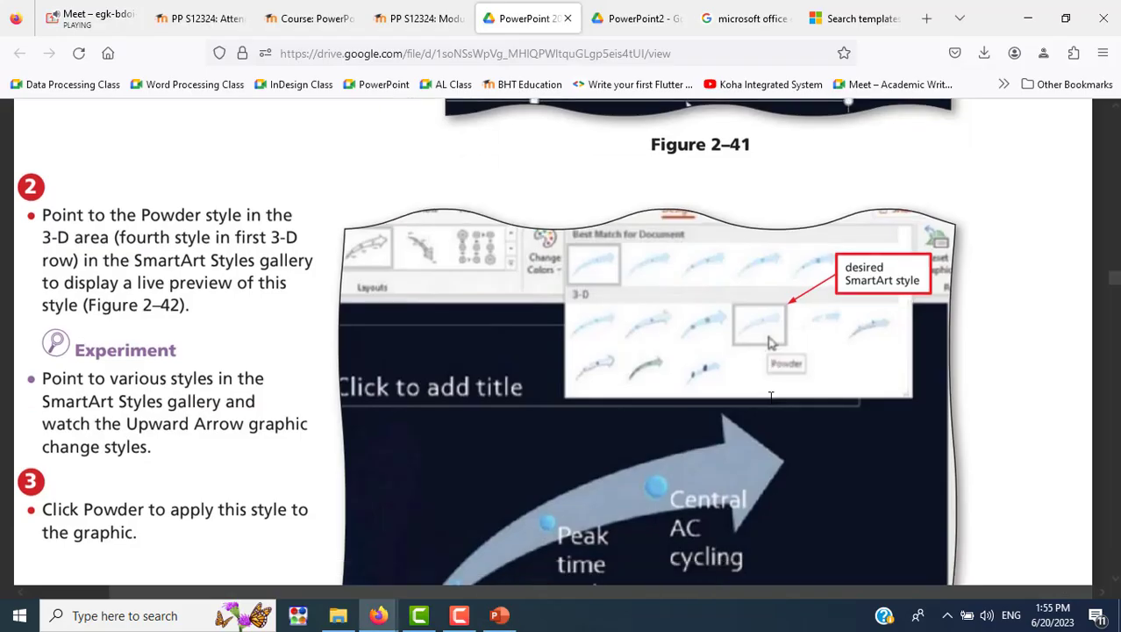
Scroll the lesson PDF to the Figure 2–44 Shapes gallery on page 26, then display slide 5.
{"action": "scroll", "coordinate": [771, 399], "scroll_direction": "down", "scroll_amount": 5}
{"action": "scroll", "coordinate": [770, 399], "scroll_direction": "down", "scroll_amount": 3}
{"action": "scroll", "coordinate": [771, 399], "scroll_direction": "down", "scroll_amount": 3}
{"action": "scroll", "coordinate": [770, 399], "scroll_direction": "down", "scroll_amount": 3}
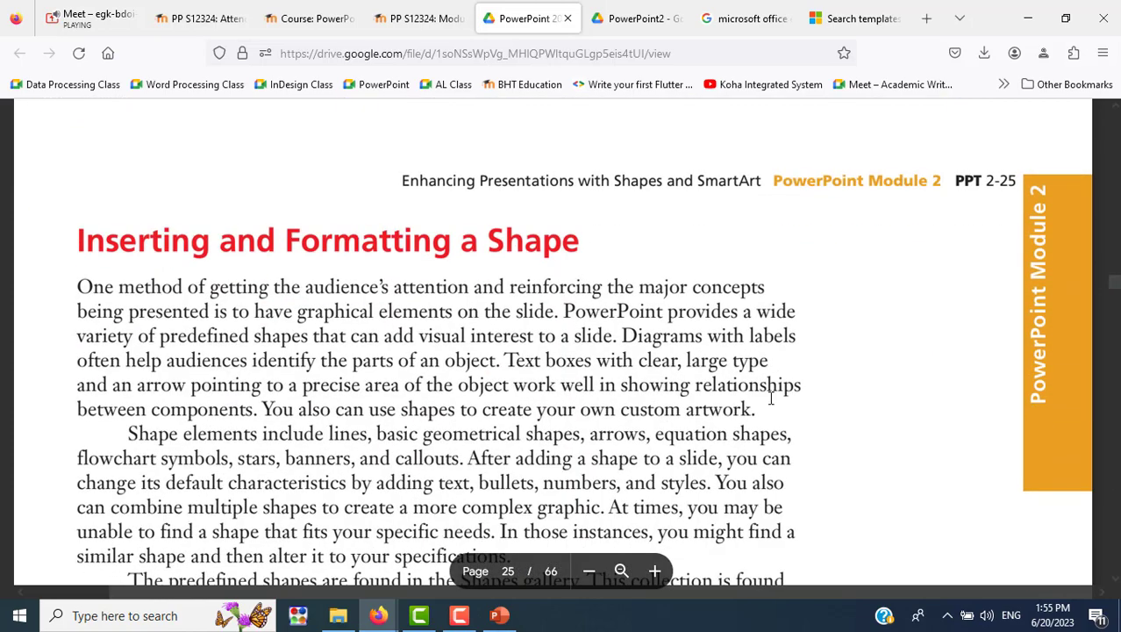
{"action": "scroll", "coordinate": [772, 397], "scroll_direction": "down", "scroll_amount": 1}
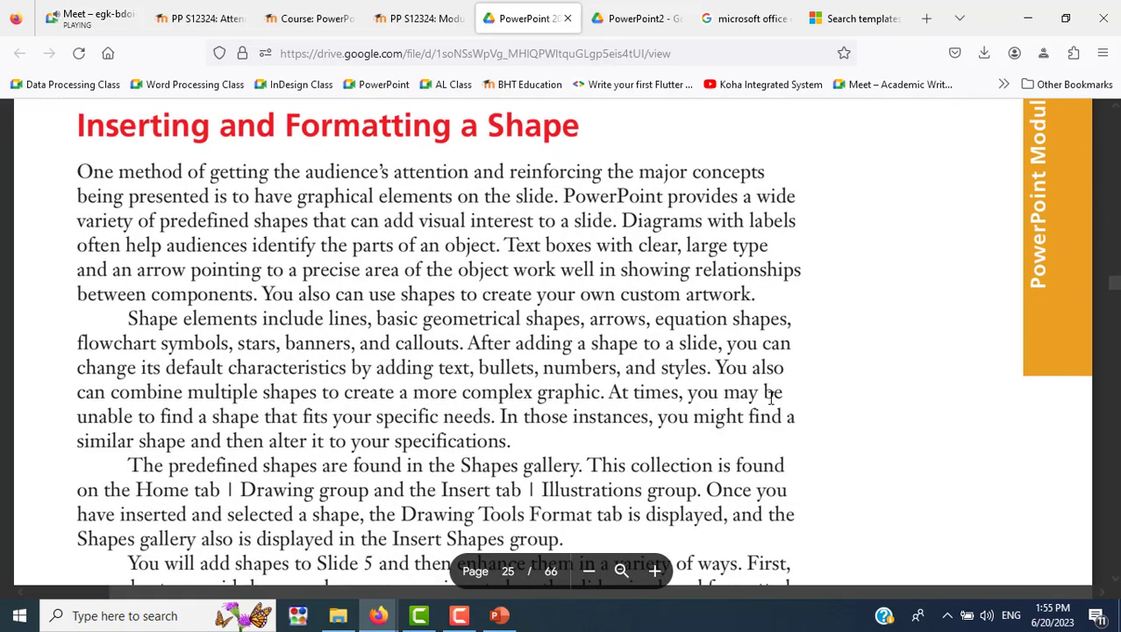
{"action": "scroll", "coordinate": [771, 400], "scroll_direction": "down", "scroll_amount": 3}
{"action": "scroll", "coordinate": [771, 399], "scroll_direction": "down", "scroll_amount": 2}
{"action": "scroll", "coordinate": [772, 399], "scroll_direction": "down", "scroll_amount": 3}
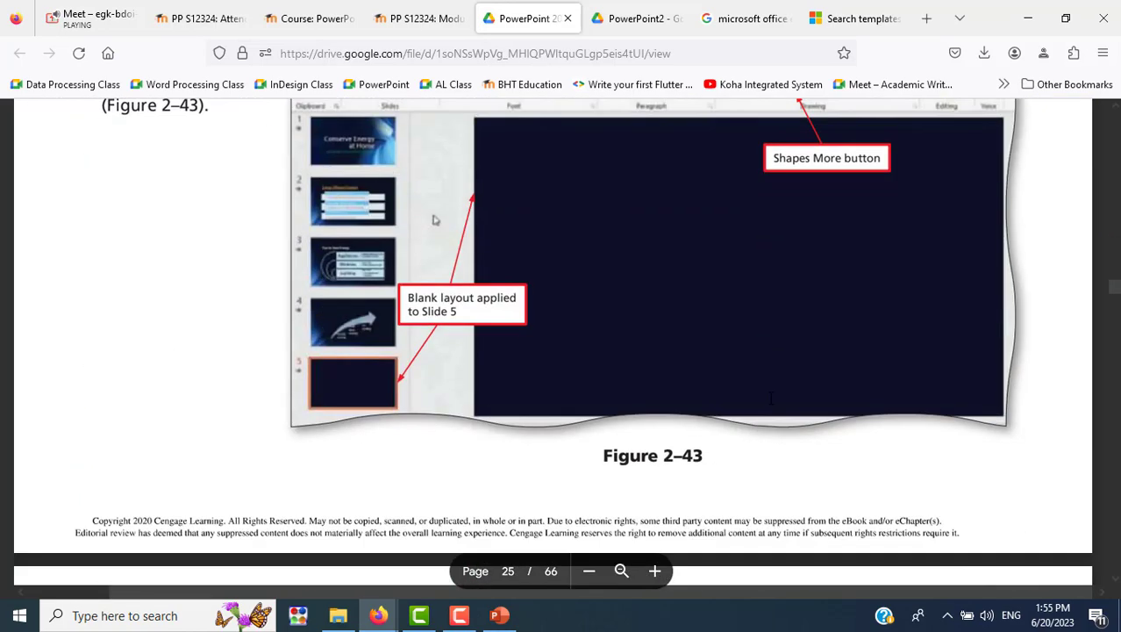
{"action": "scroll", "coordinate": [771, 399], "scroll_direction": "up", "scroll_amount": 3}
{"action": "scroll", "coordinate": [771, 399], "scroll_direction": "down", "scroll_amount": 5}
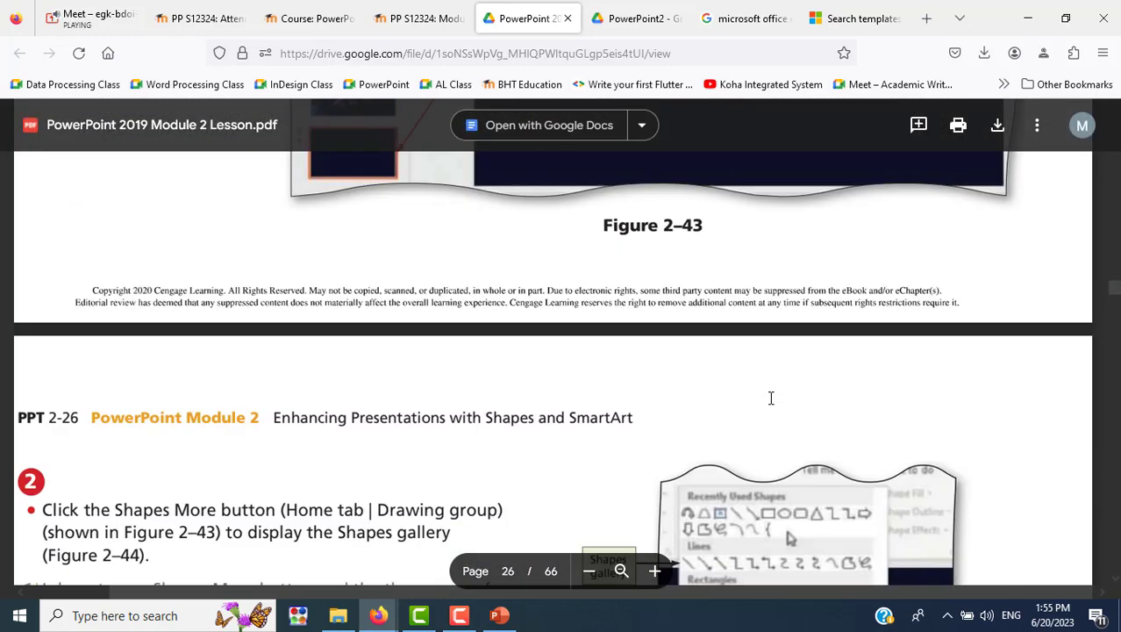
{"action": "scroll", "coordinate": [771, 400], "scroll_direction": "down", "scroll_amount": 3}
{"action": "scroll", "coordinate": [771, 399], "scroll_direction": "down", "scroll_amount": 3}
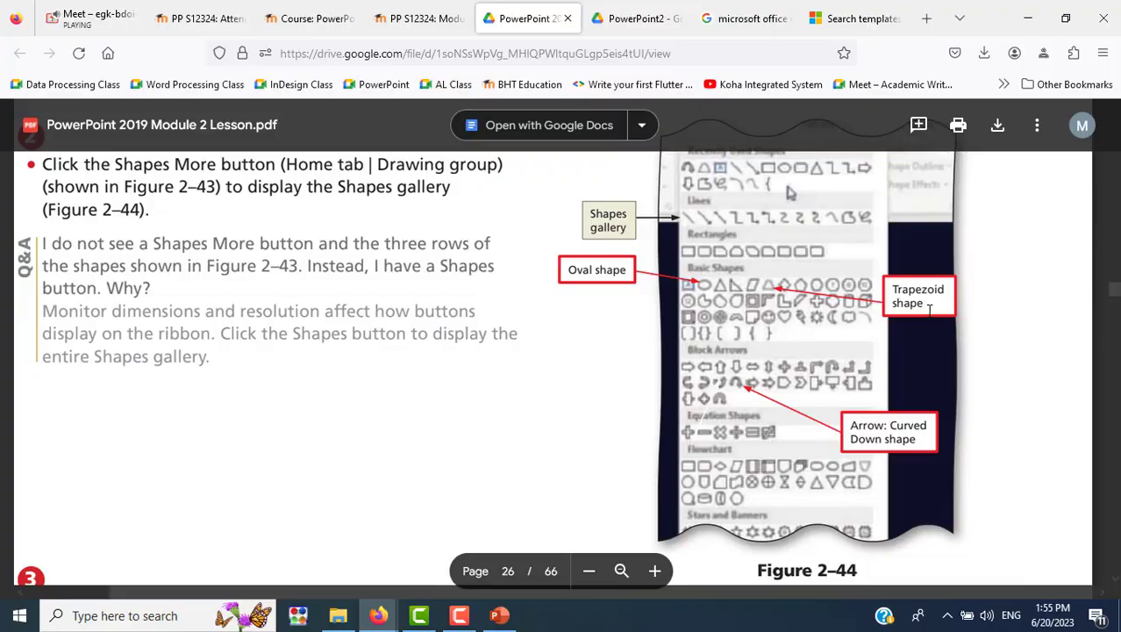
{"action": "key", "text": "alt+Tab"}
{"action": "left_click", "coordinate": [171, 515]}
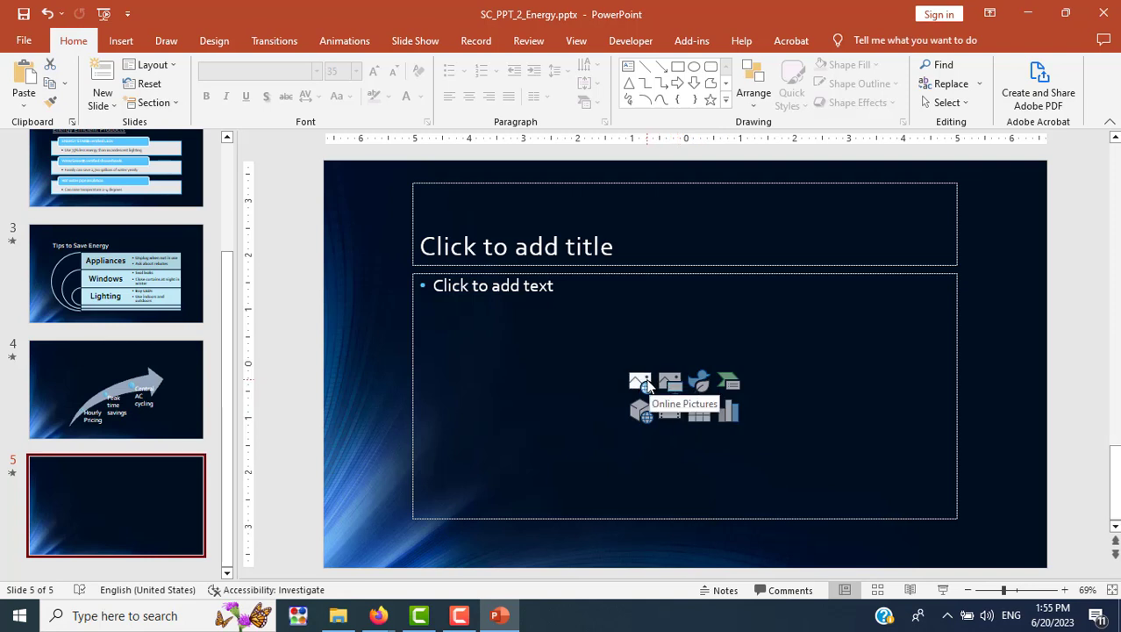
Pick the Trapezoid from the Basic Shapes gallery on the Insert tab.
{"action": "left_click", "coordinate": [121, 41]}
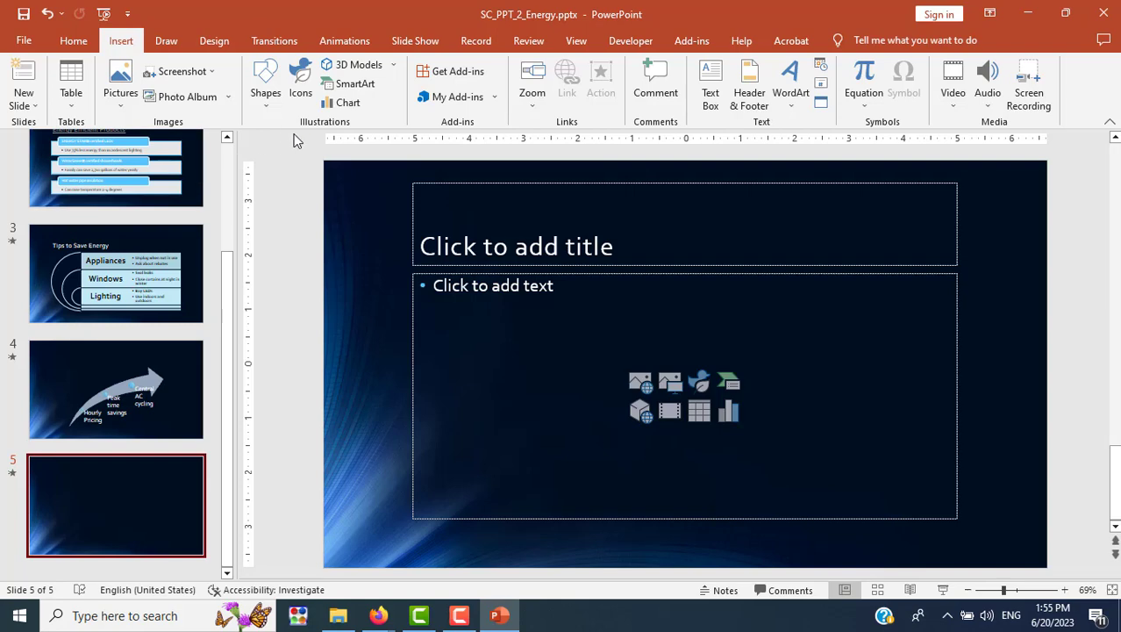
{"action": "left_click", "coordinate": [266, 92]}
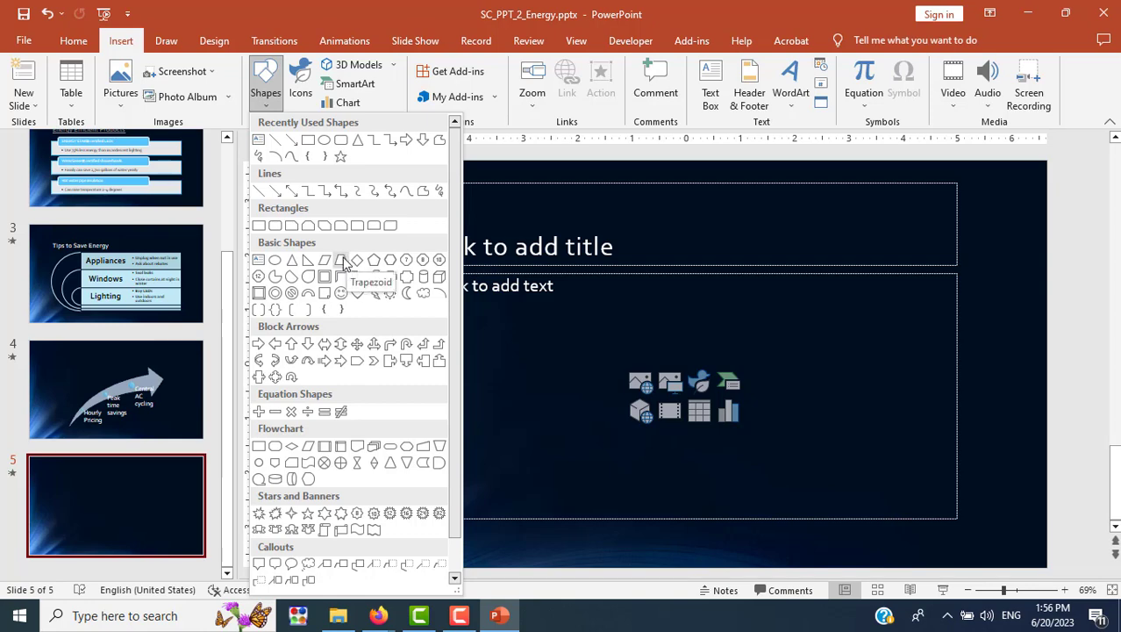
{"action": "left_click", "coordinate": [341, 260]}
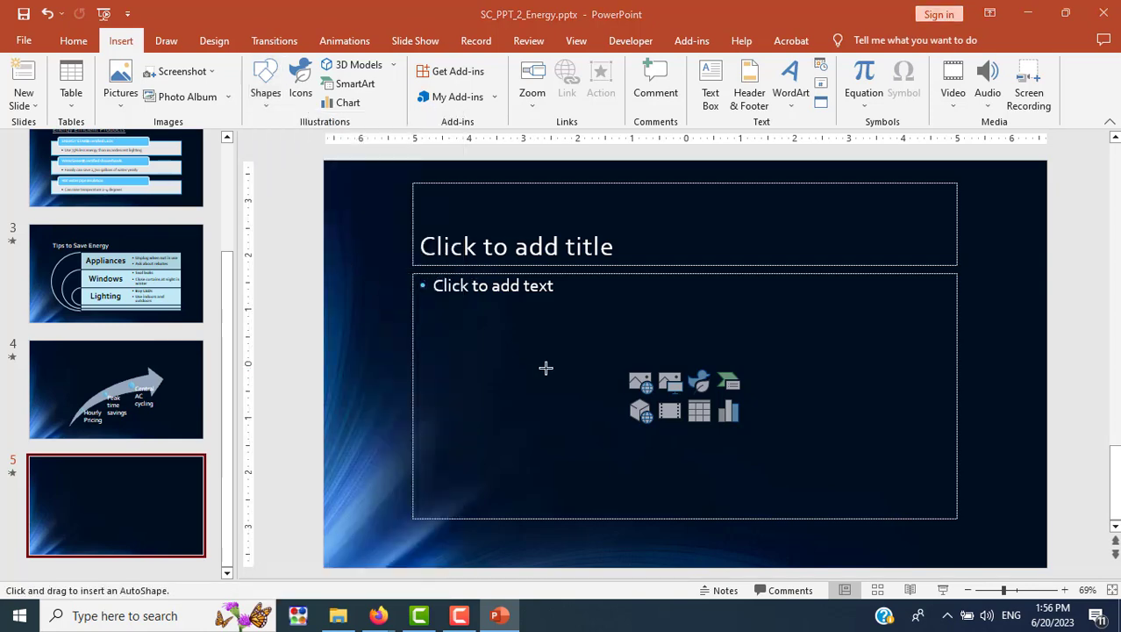
{"action": "key", "text": "alt+Tab"}
Review the Oval insertion steps at Figure 2–45 on PDF pages 25–26, then return to slide 5.
{"action": "scroll", "coordinate": [546, 368], "scroll_direction": "down", "scroll_amount": 2}
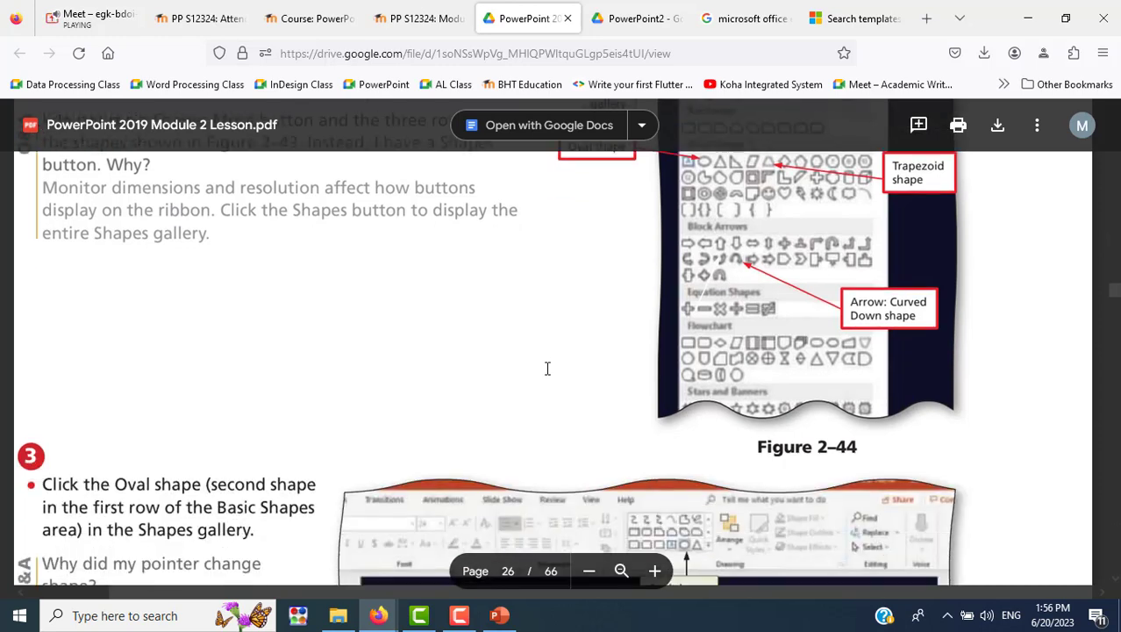
{"action": "scroll", "coordinate": [546, 367], "scroll_direction": "down", "scroll_amount": 3}
{"action": "scroll", "coordinate": [546, 368], "scroll_direction": "down", "scroll_amount": 2}
{"action": "scroll", "coordinate": [547, 367], "scroll_direction": "down", "scroll_amount": 2}
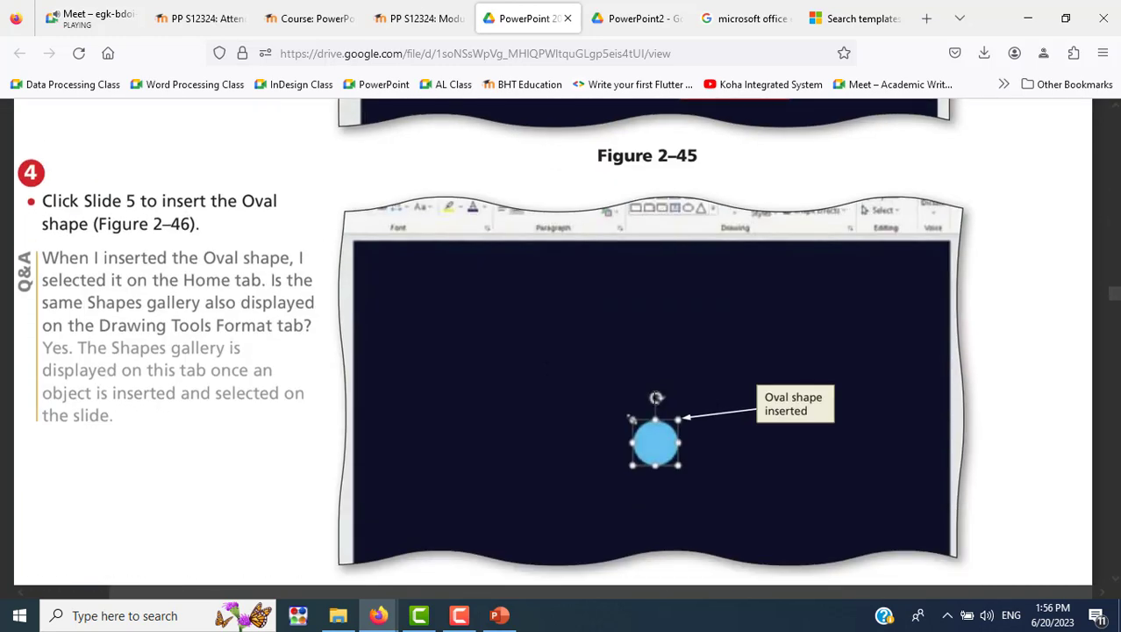
{"action": "scroll", "coordinate": [687, 440], "scroll_direction": "up", "scroll_amount": 4}
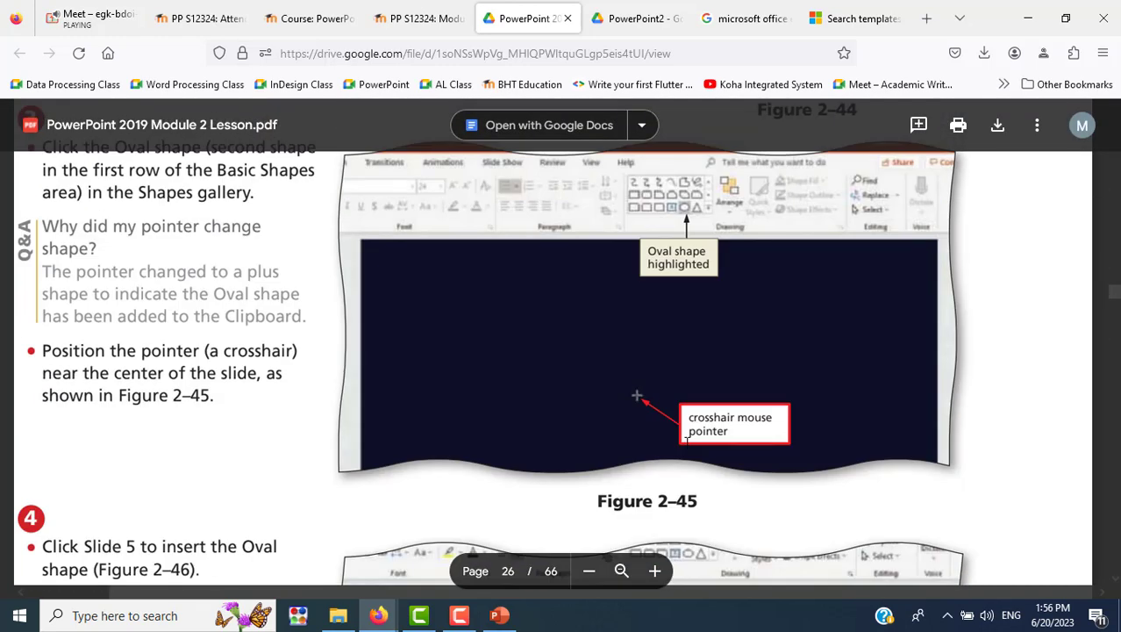
{"action": "scroll", "coordinate": [687, 441], "scroll_direction": "up", "scroll_amount": 1}
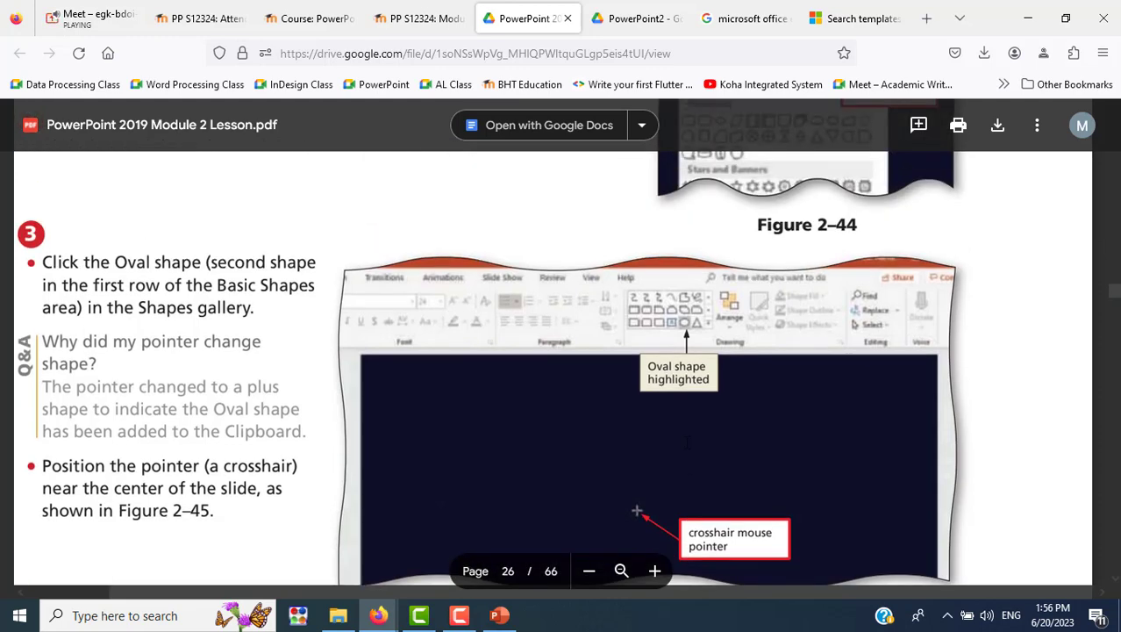
{"action": "scroll", "coordinate": [687, 443], "scroll_direction": "up", "scroll_amount": 4}
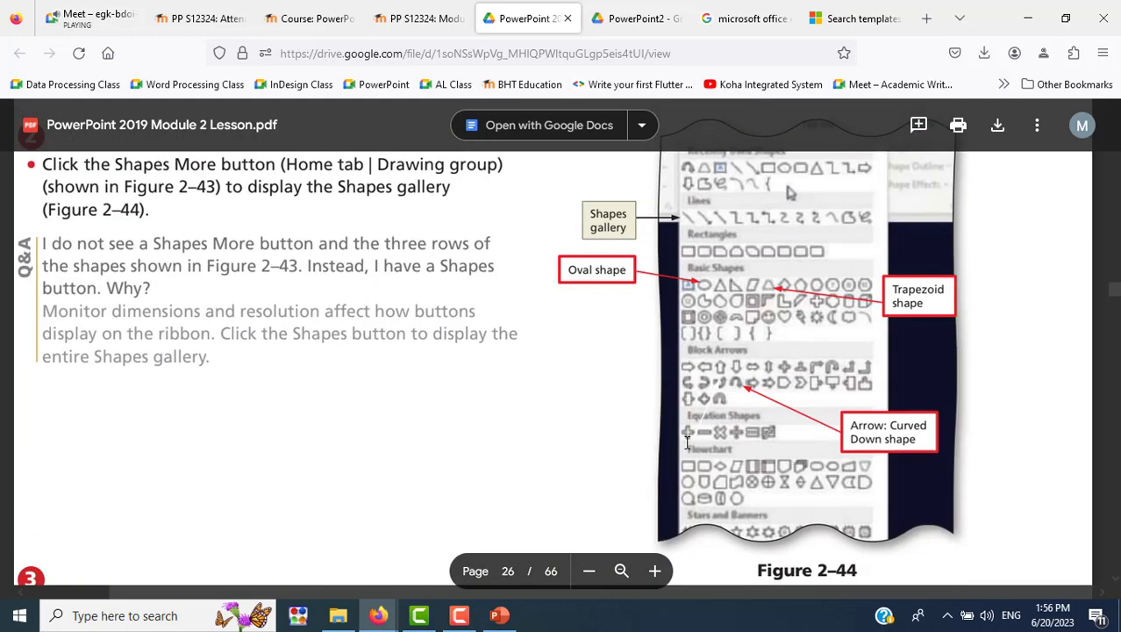
{"action": "scroll", "coordinate": [687, 443], "scroll_direction": "up", "scroll_amount": 2}
{"action": "scroll", "coordinate": [687, 443], "scroll_direction": "up", "scroll_amount": 2}
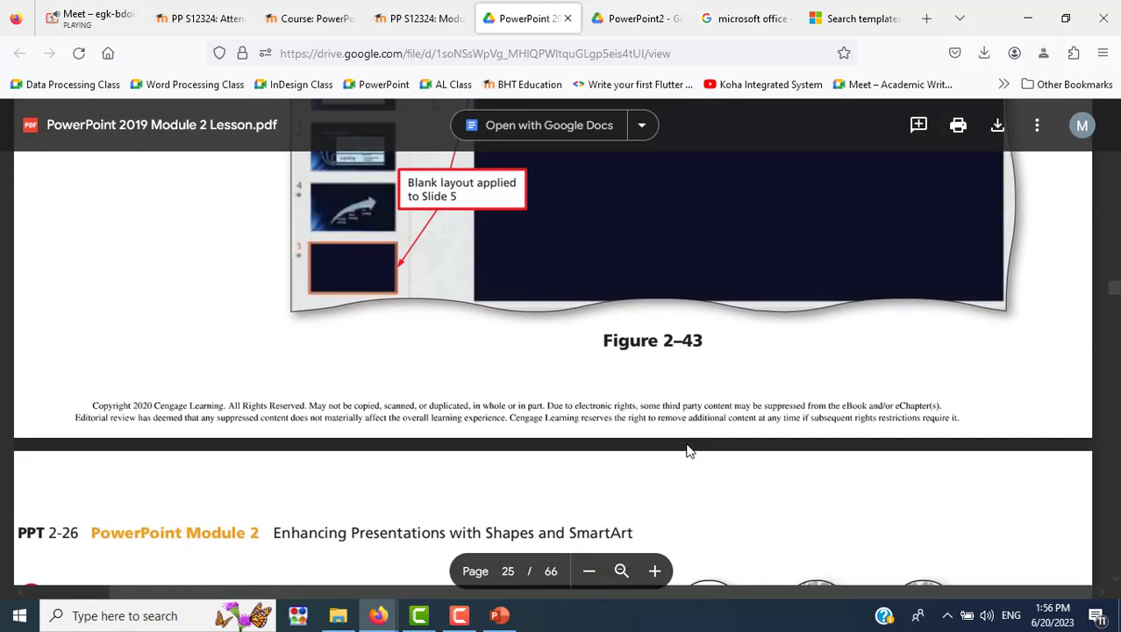
{"action": "scroll", "coordinate": [687, 443], "scroll_direction": "up", "scroll_amount": 2}
{"action": "scroll", "coordinate": [687, 443], "scroll_direction": "up", "scroll_amount": 1}
{"action": "scroll", "coordinate": [687, 445], "scroll_direction": "up", "scroll_amount": 1}
{"action": "scroll", "coordinate": [688, 444], "scroll_direction": "up", "scroll_amount": 2}
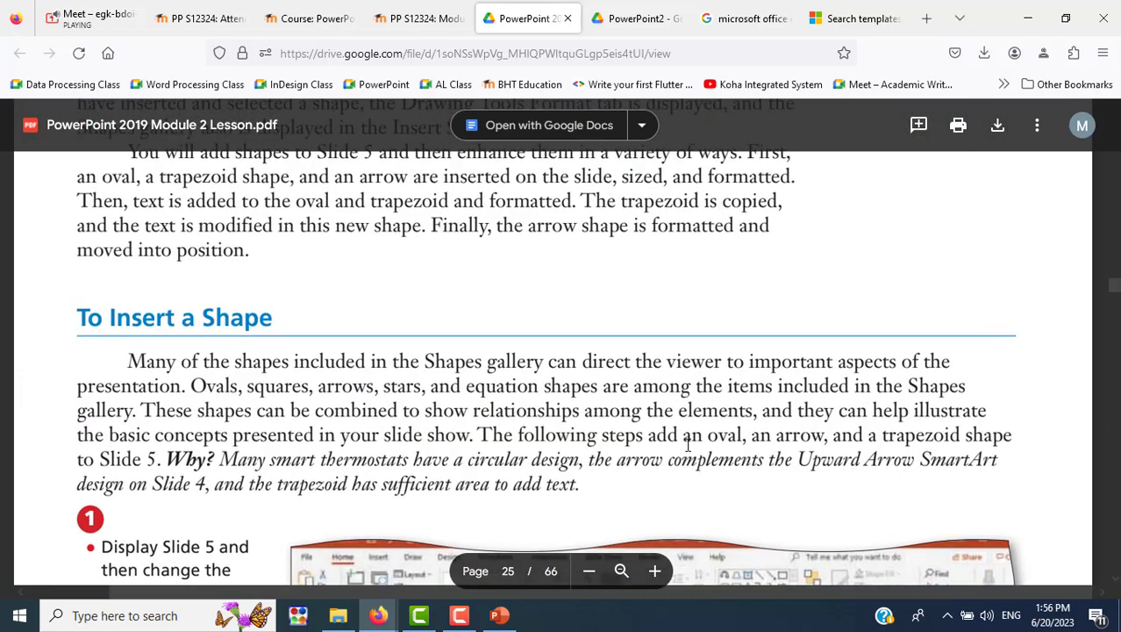
{"action": "scroll", "coordinate": [687, 445], "scroll_direction": "up", "scroll_amount": 2}
{"action": "scroll", "coordinate": [688, 445], "scroll_direction": "down", "scroll_amount": 5}
{"action": "scroll", "coordinate": [688, 445], "scroll_direction": "down", "scroll_amount": 1}
{"action": "scroll", "coordinate": [688, 445], "scroll_direction": "up", "scroll_amount": 2}
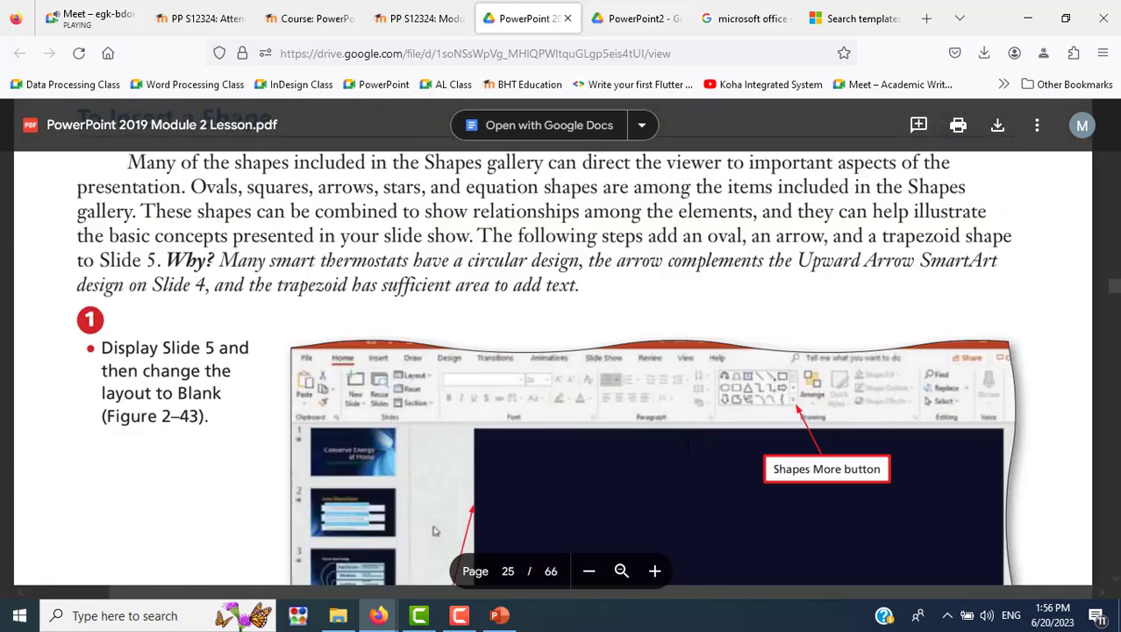
{"action": "scroll", "coordinate": [688, 446], "scroll_direction": "up", "scroll_amount": 2}
{"action": "scroll", "coordinate": [688, 445], "scroll_direction": "up", "scroll_amount": 5}
{"action": "scroll", "coordinate": [688, 445], "scroll_direction": "up", "scroll_amount": 3}
{"action": "scroll", "coordinate": [688, 445], "scroll_direction": "down", "scroll_amount": 3}
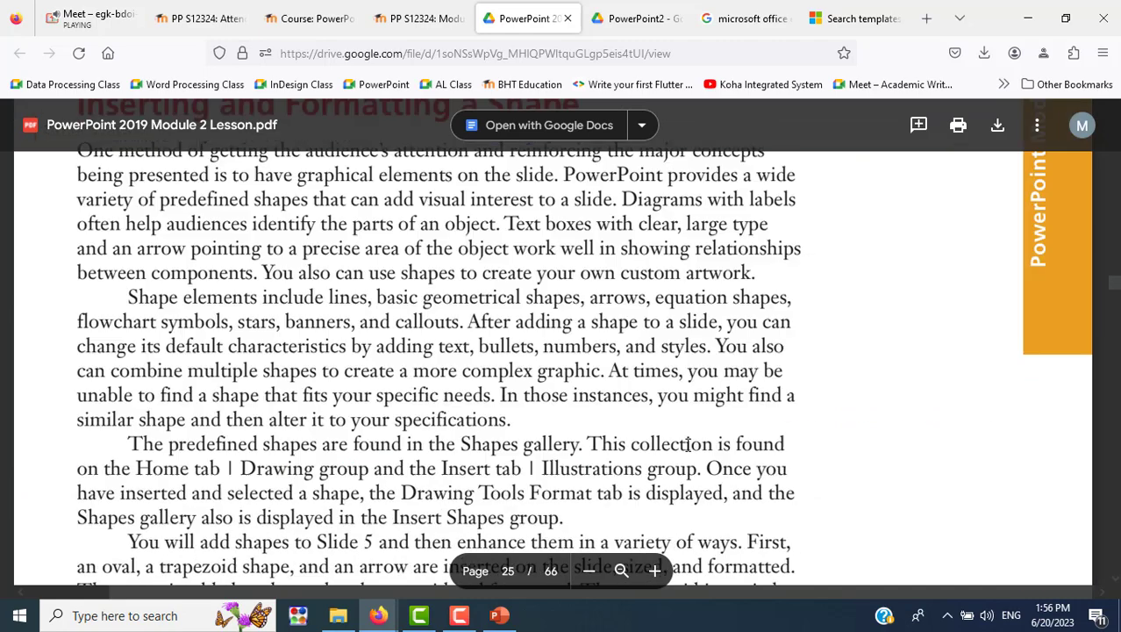
{"action": "scroll", "coordinate": [688, 445], "scroll_direction": "down", "scroll_amount": 5}
{"action": "scroll", "coordinate": [689, 448], "scroll_direction": "down", "scroll_amount": 5}
{"action": "scroll", "coordinate": [689, 445], "scroll_direction": "down", "scroll_amount": 5}
{"action": "scroll", "coordinate": [688, 445], "scroll_direction": "up", "scroll_amount": 2}
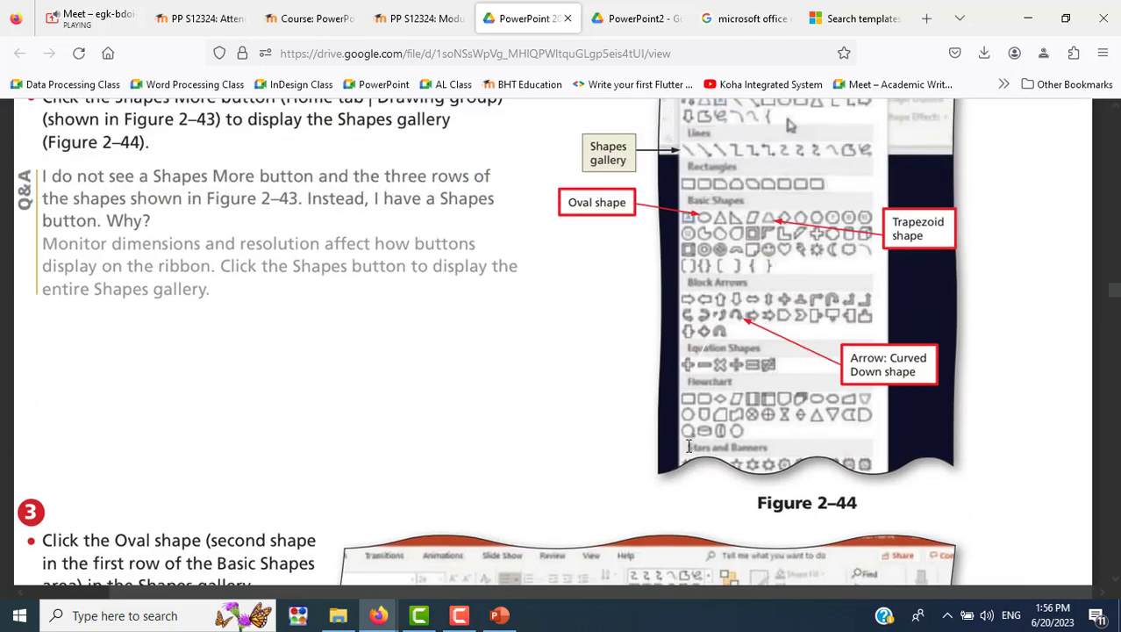
{"action": "scroll", "coordinate": [741, 407], "scroll_direction": "up", "scroll_amount": 1}
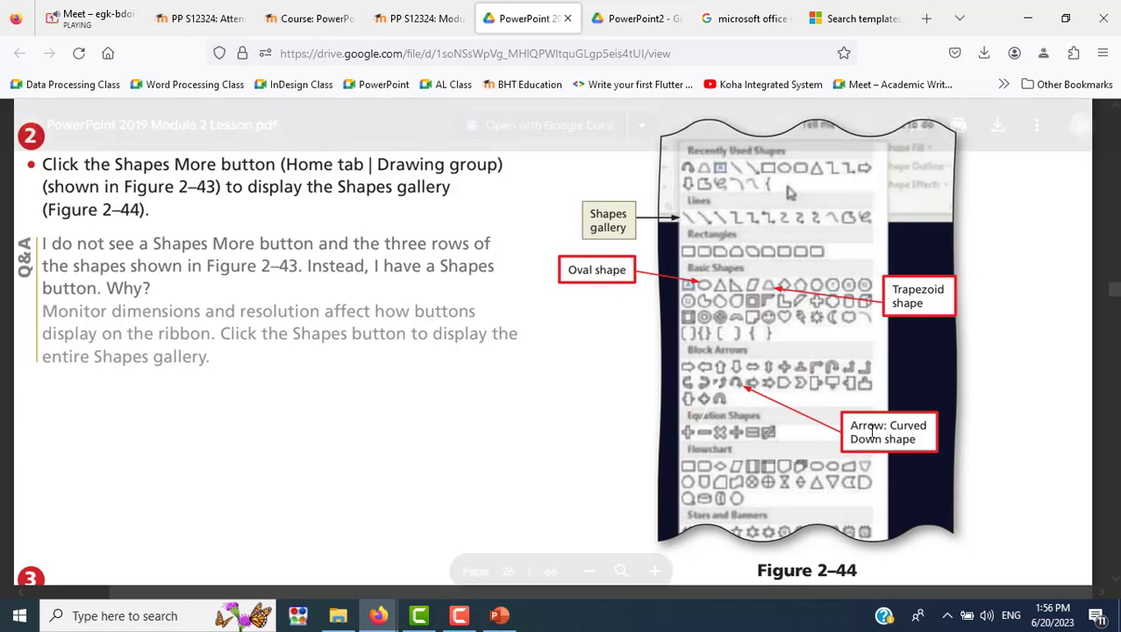
{"action": "scroll", "coordinate": [723, 359], "scroll_direction": "down", "scroll_amount": 2}
{"action": "scroll", "coordinate": [723, 359], "scroll_direction": "down", "scroll_amount": 3}
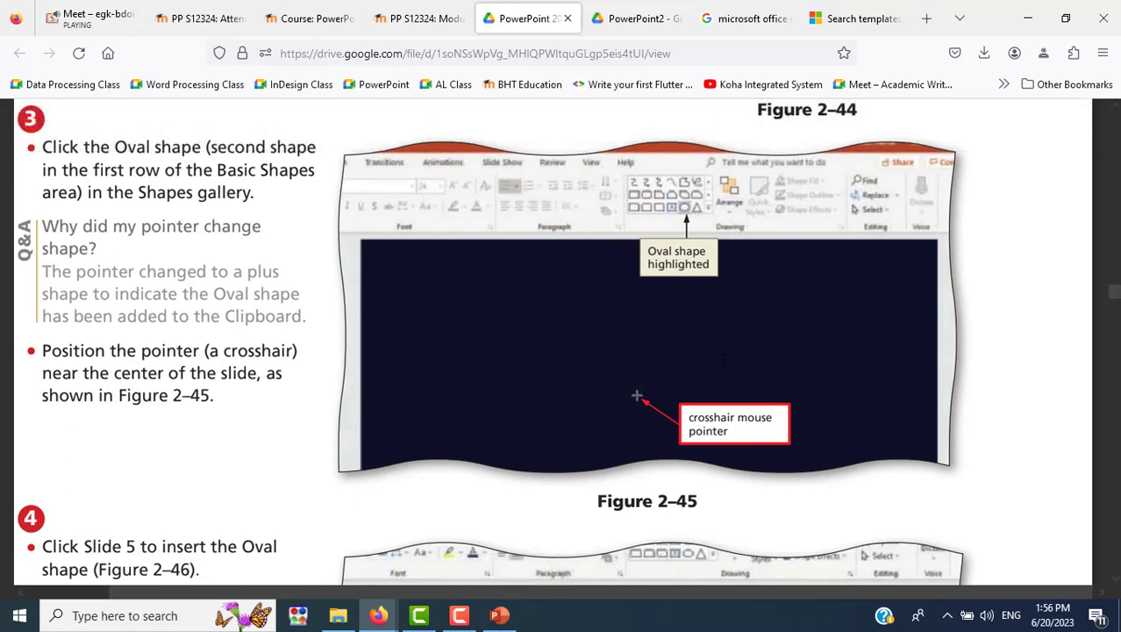
{"action": "left_click", "coordinate": [499, 615]}
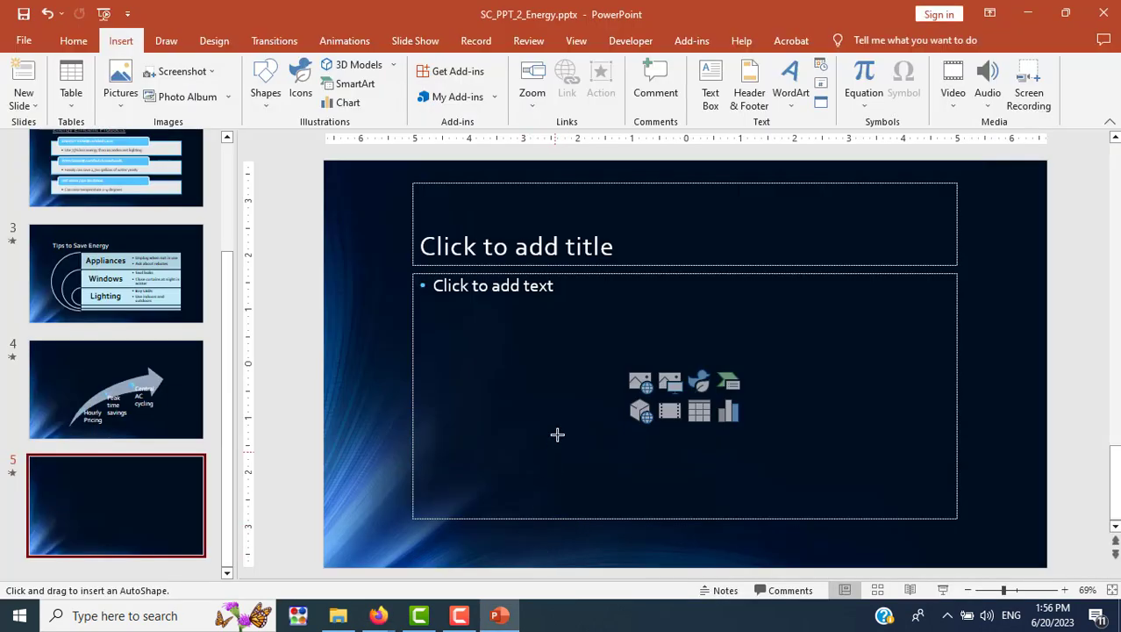
Choose the Oval shape, then check the lesson PDF's page 27 steps before returning to slide 5.
{"action": "left_click", "coordinate": [266, 92]}
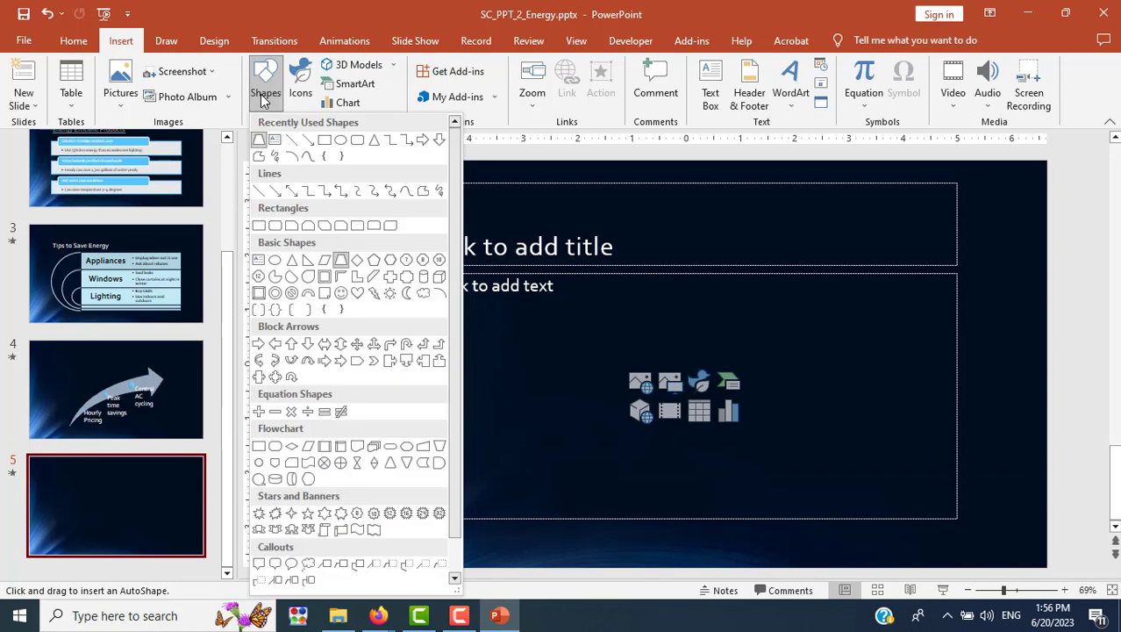
{"action": "left_click", "coordinate": [275, 259]}
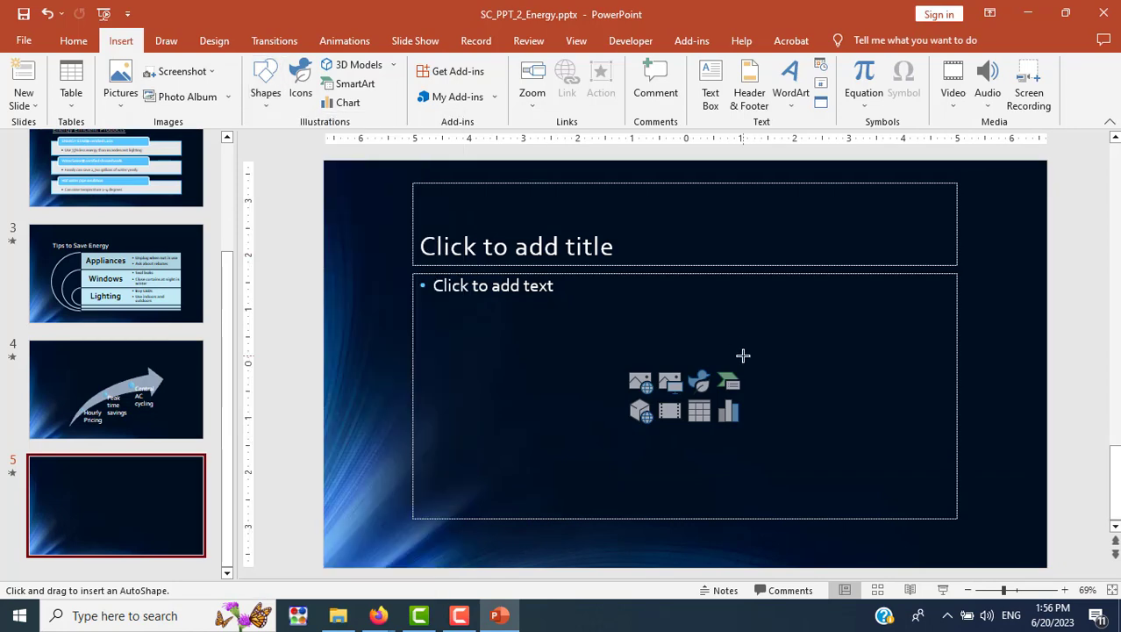
{"action": "key", "text": "alt+Tab"}
{"action": "scroll", "coordinate": [744, 354], "scroll_direction": "down", "scroll_amount": 3}
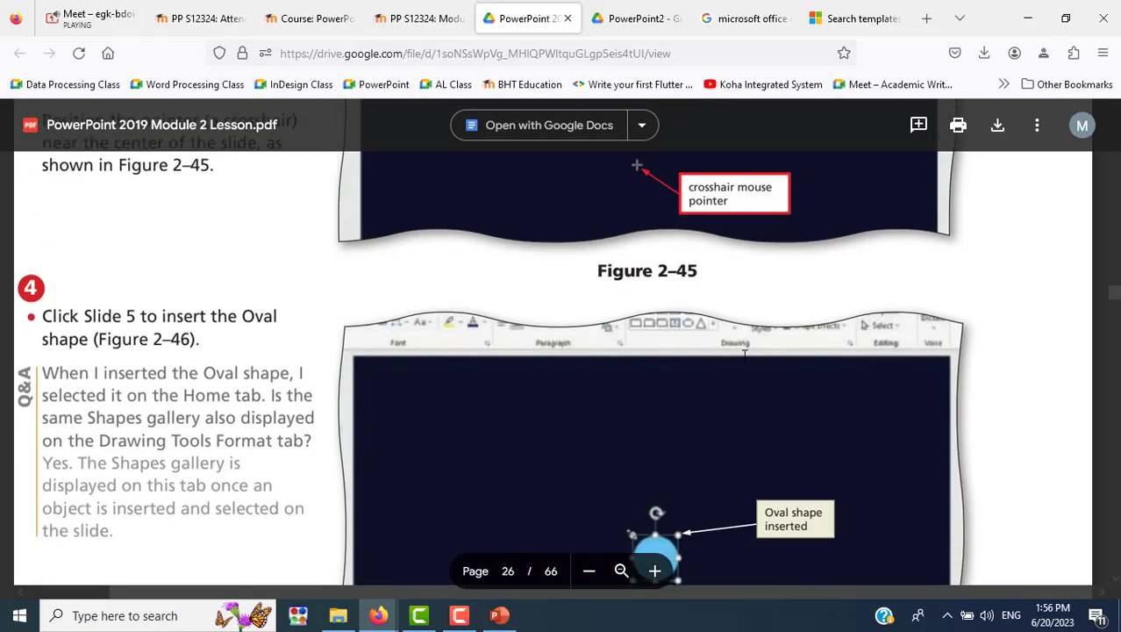
{"action": "scroll", "coordinate": [745, 354], "scroll_direction": "down", "scroll_amount": 1}
{"action": "scroll", "coordinate": [745, 355], "scroll_direction": "down", "scroll_amount": 3}
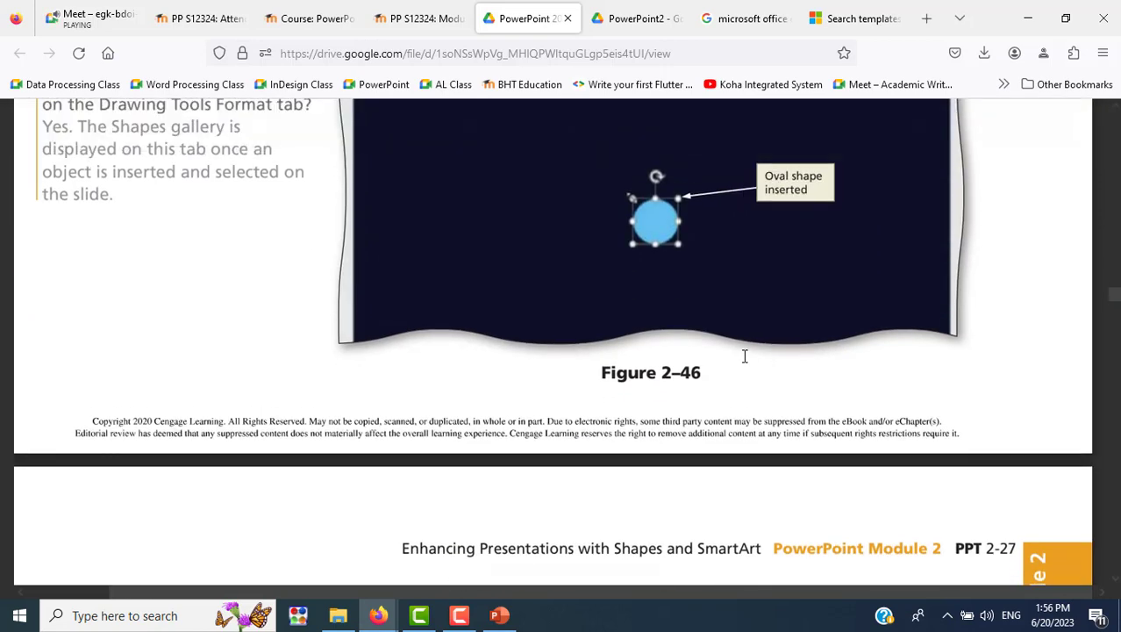
{"action": "scroll", "coordinate": [745, 355], "scroll_direction": "up", "scroll_amount": 3}
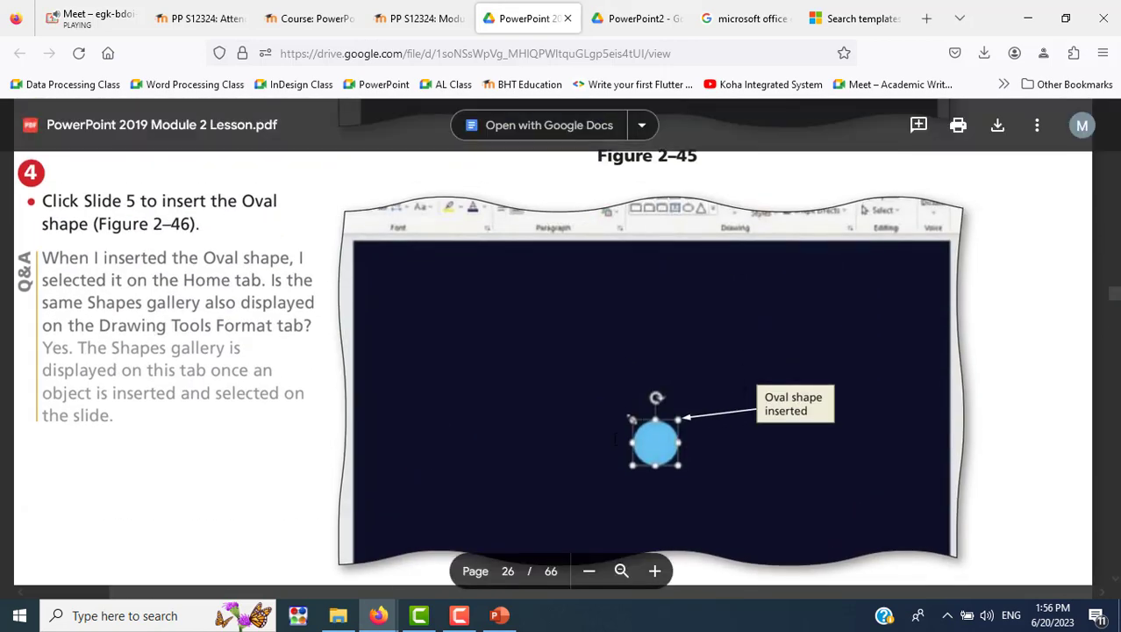
{"action": "scroll", "coordinate": [615, 437], "scroll_direction": "down", "scroll_amount": 5}
{"action": "scroll", "coordinate": [715, 423], "scroll_direction": "down", "scroll_amount": 5}
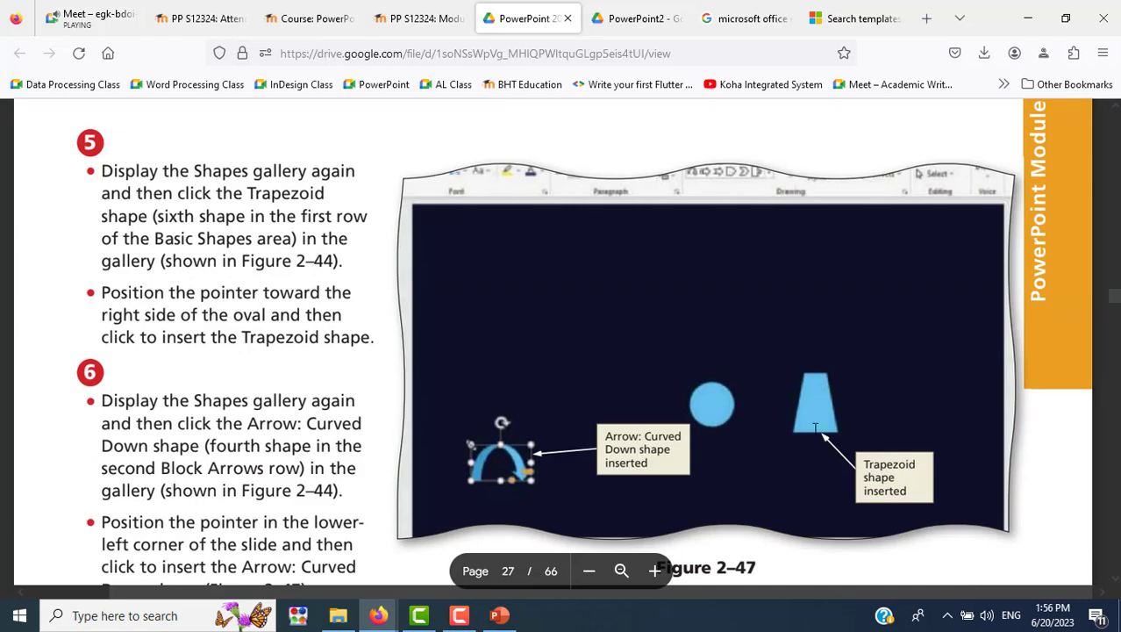
{"action": "scroll", "coordinate": [816, 427], "scroll_direction": "down", "scroll_amount": 4}
{"action": "scroll", "coordinate": [816, 428], "scroll_direction": "down", "scroll_amount": 3}
{"action": "scroll", "coordinate": [816, 428], "scroll_direction": "up", "scroll_amount": 5}
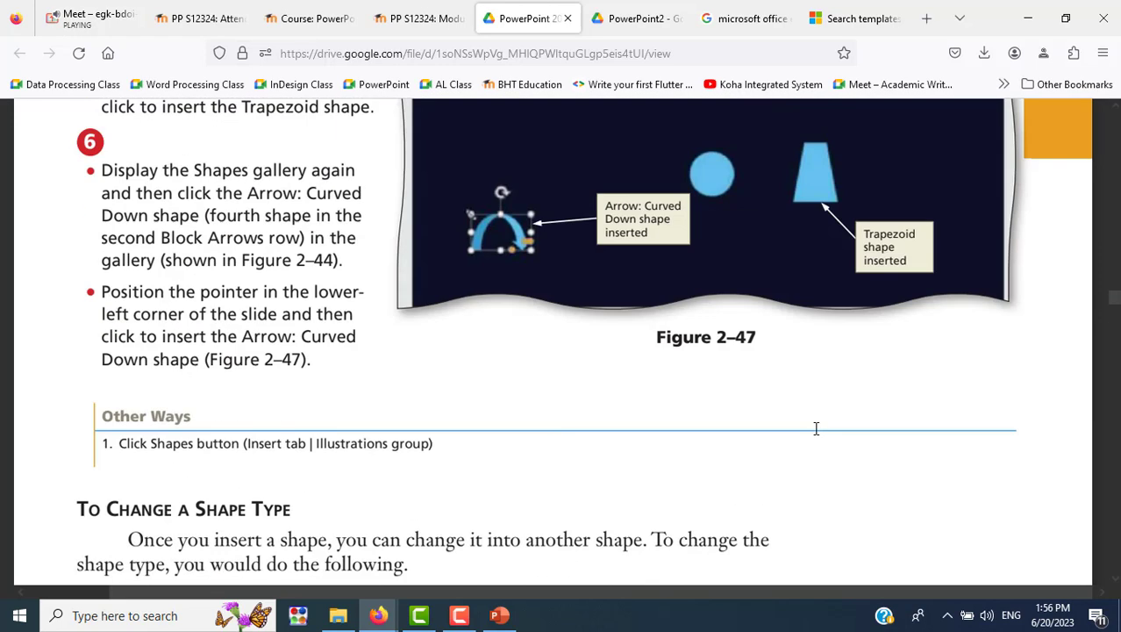
{"action": "scroll", "coordinate": [816, 427], "scroll_direction": "up", "scroll_amount": 3}
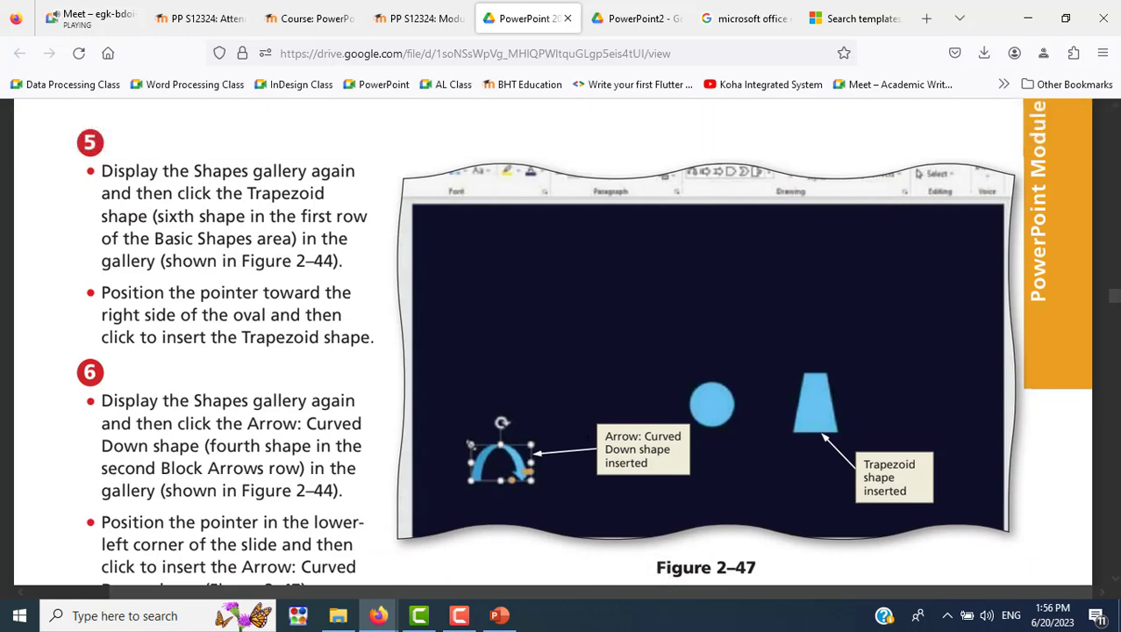
{"action": "key", "text": "alt+Tab"}
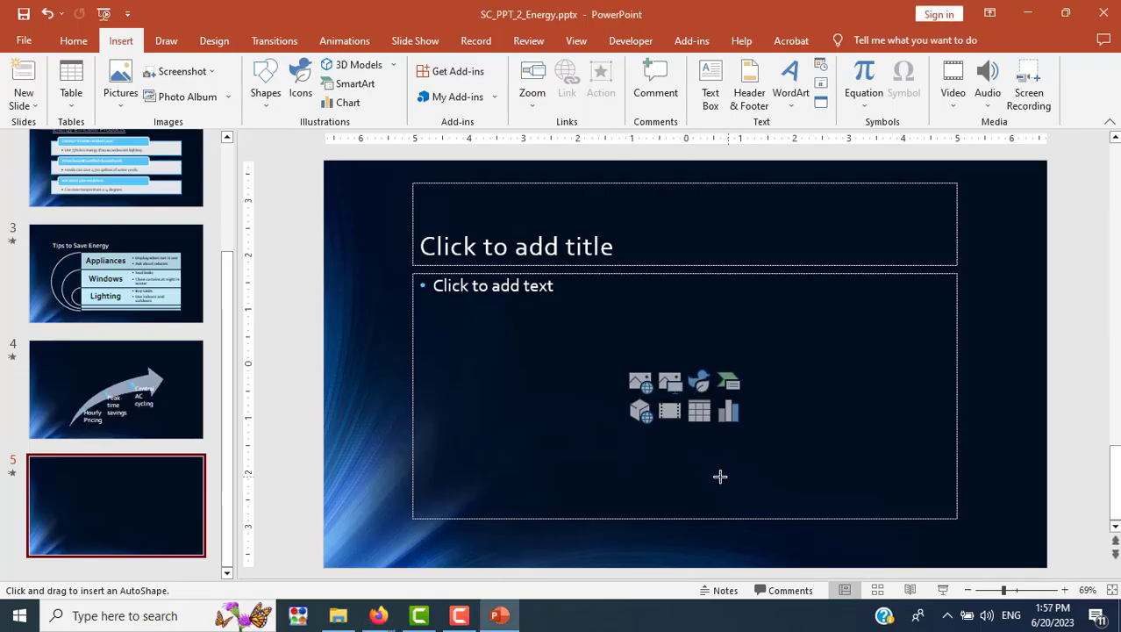
Draw a blue oval near the centre of slide 5, checking it against the lesson PDF.
{"action": "mouse_move", "coordinate": [663, 338]}
{"action": "left_mouse_down"}
{"action": "mouse_move", "coordinate": [728, 386]}
{"action": "mouse_move", "coordinate": [722, 397]}
{"action": "left_mouse_up"}
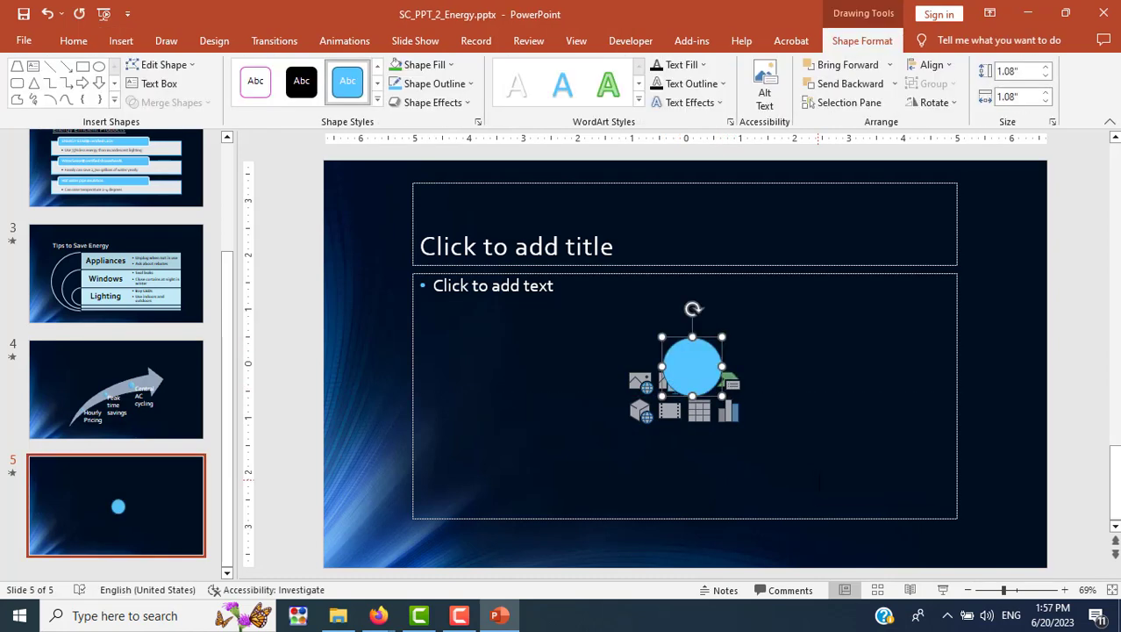
{"action": "key", "text": "alt+Tab"}
{"action": "scroll", "coordinate": [830, 474], "scroll_direction": "up", "scroll_amount": 5}
{"action": "scroll", "coordinate": [830, 473], "scroll_direction": "up", "scroll_amount": 5}
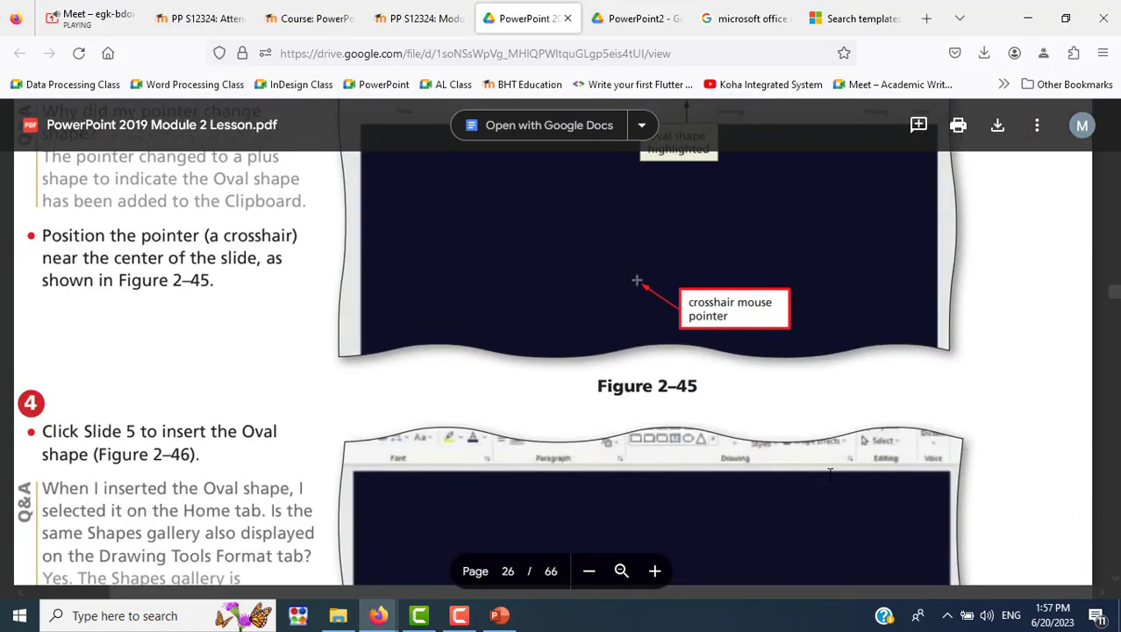
{"action": "scroll", "coordinate": [830, 474], "scroll_direction": "up", "scroll_amount": 3}
{"action": "key", "text": "alt+Tab"}
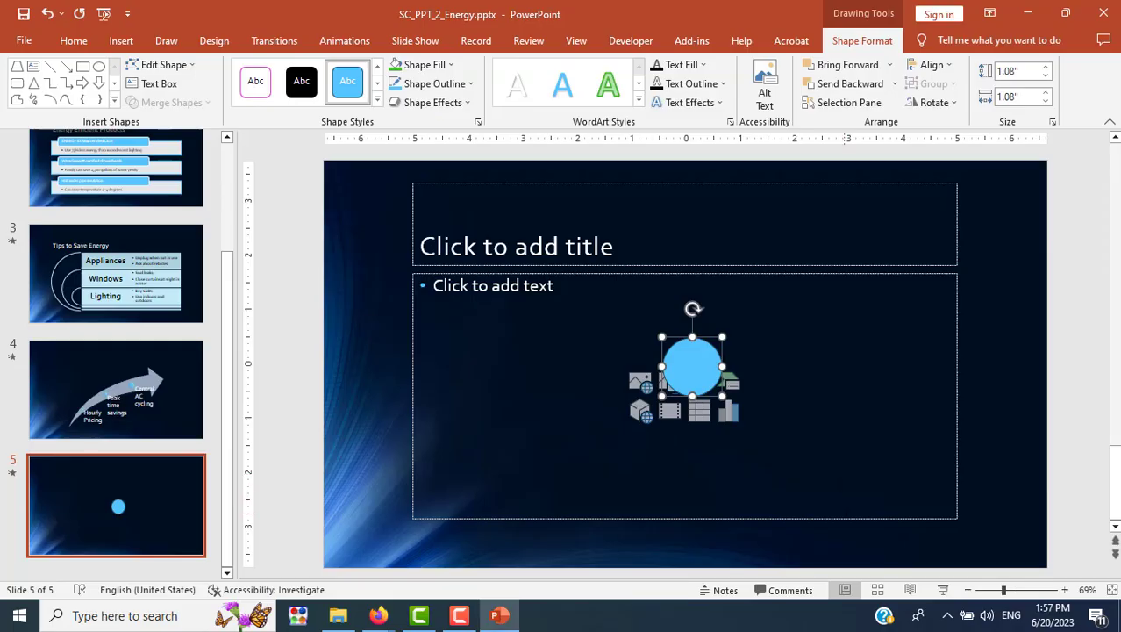
Delete the empty content placeholder and move the circle lower along the centre guide.
{"action": "left_click", "coordinate": [842, 518]}
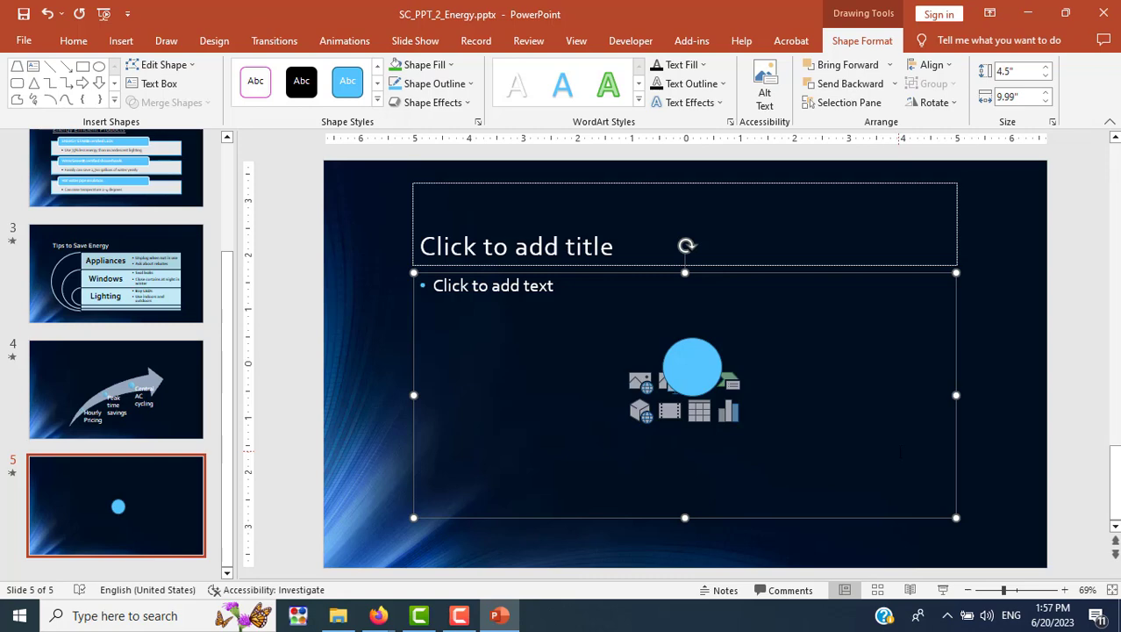
{"action": "key", "text": "Delete"}
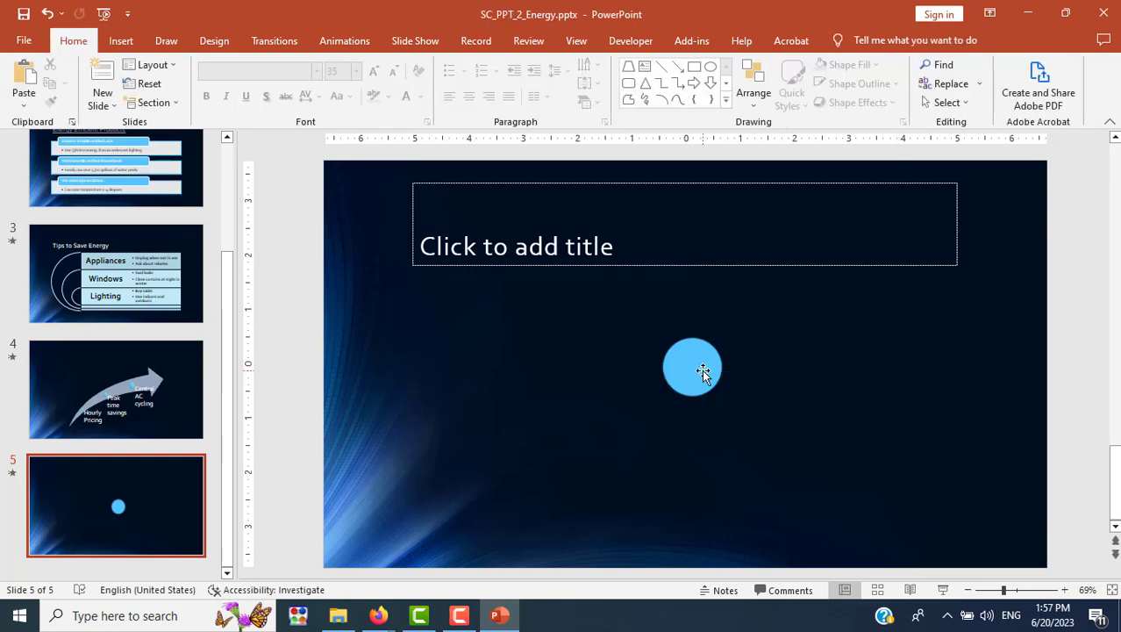
{"action": "left_click_drag", "start_coordinate": [703, 372], "coordinate": [702, 421]}
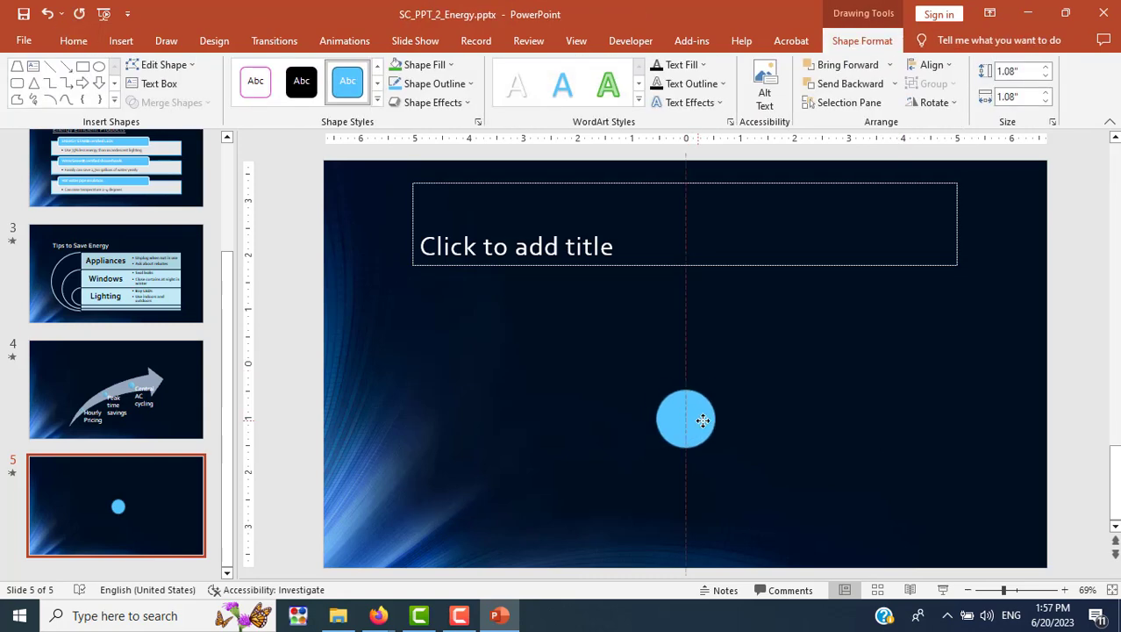
{"action": "left_click", "coordinate": [864, 440]}
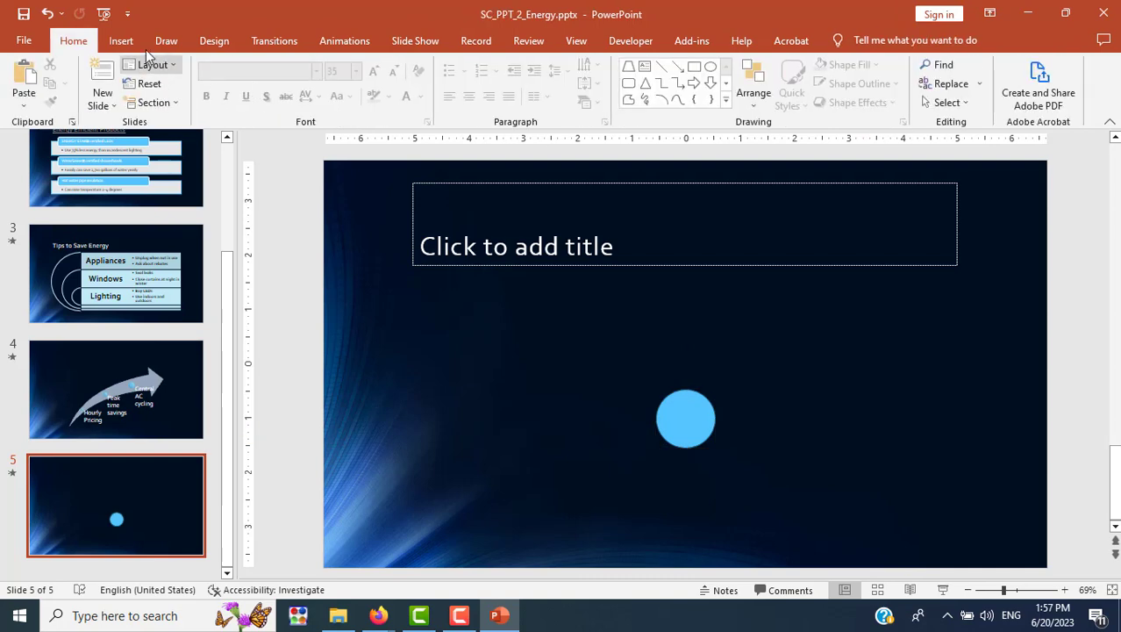
Insert a Trapezoid from the Shapes gallery, drawn on the right side of the slide.
{"action": "left_click", "coordinate": [120, 41]}
{"action": "left_click", "coordinate": [266, 96]}
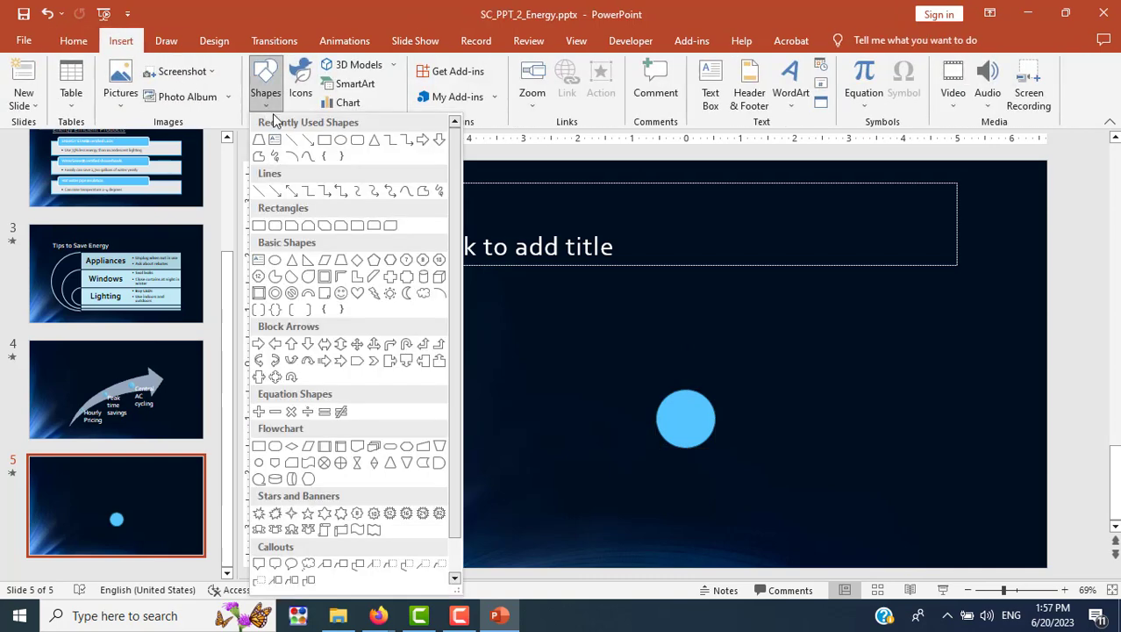
{"action": "left_click", "coordinate": [345, 267]}
{"action": "mouse_move", "coordinate": [850, 342]}
{"action": "left_mouse_down"}
{"action": "mouse_move", "coordinate": [913, 442]}
{"action": "mouse_move", "coordinate": [930, 436]}
{"action": "left_mouse_up"}
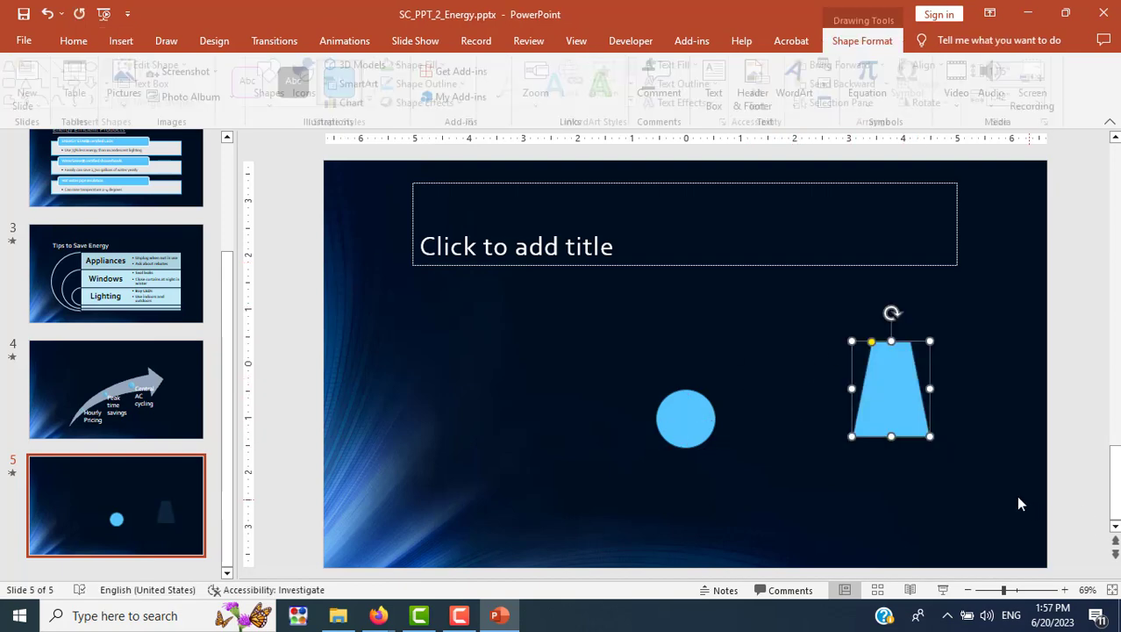
{"action": "left_click", "coordinate": [906, 518]}
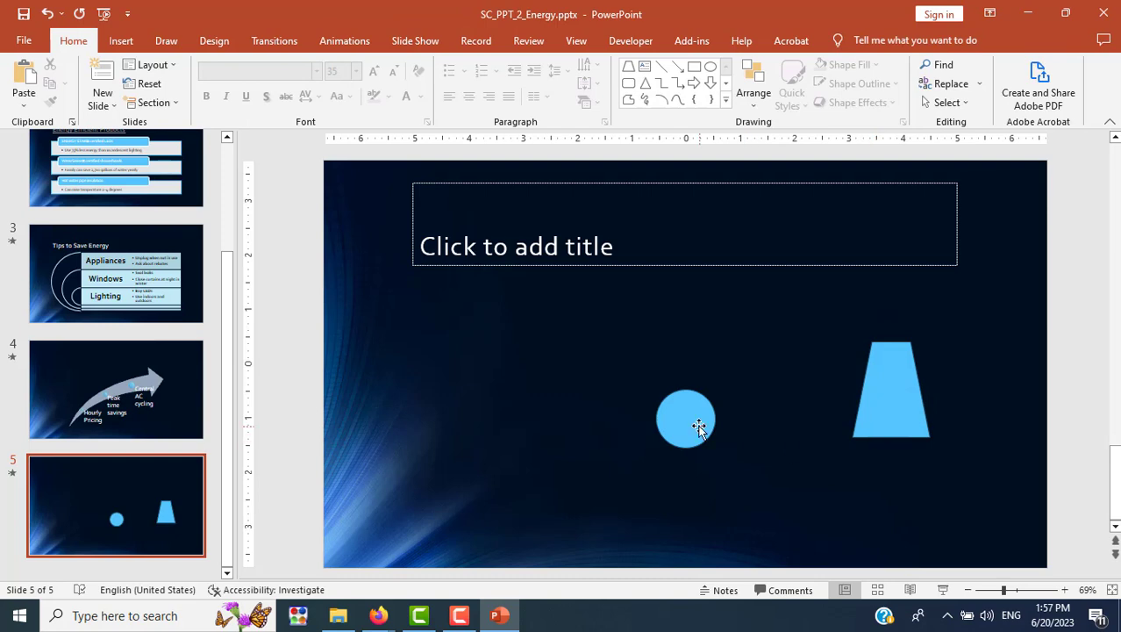
Draw an Arrow: Curved Down shape on the left of slide 5, checking placement in the lesson PDF.
{"action": "left_click", "coordinate": [121, 41]}
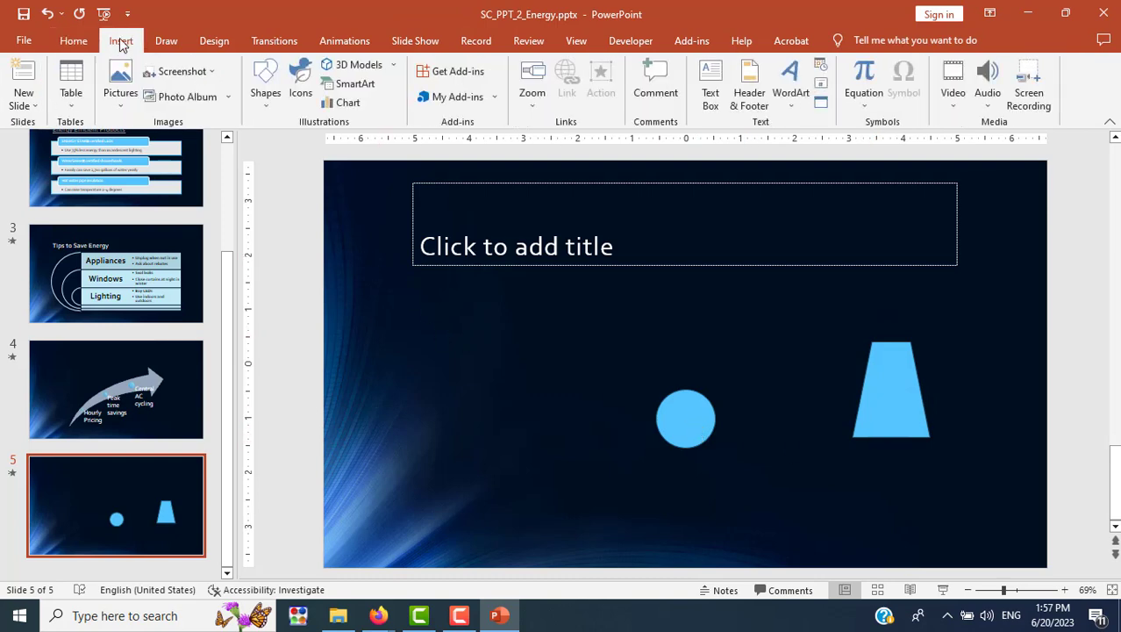
{"action": "left_click", "coordinate": [266, 93]}
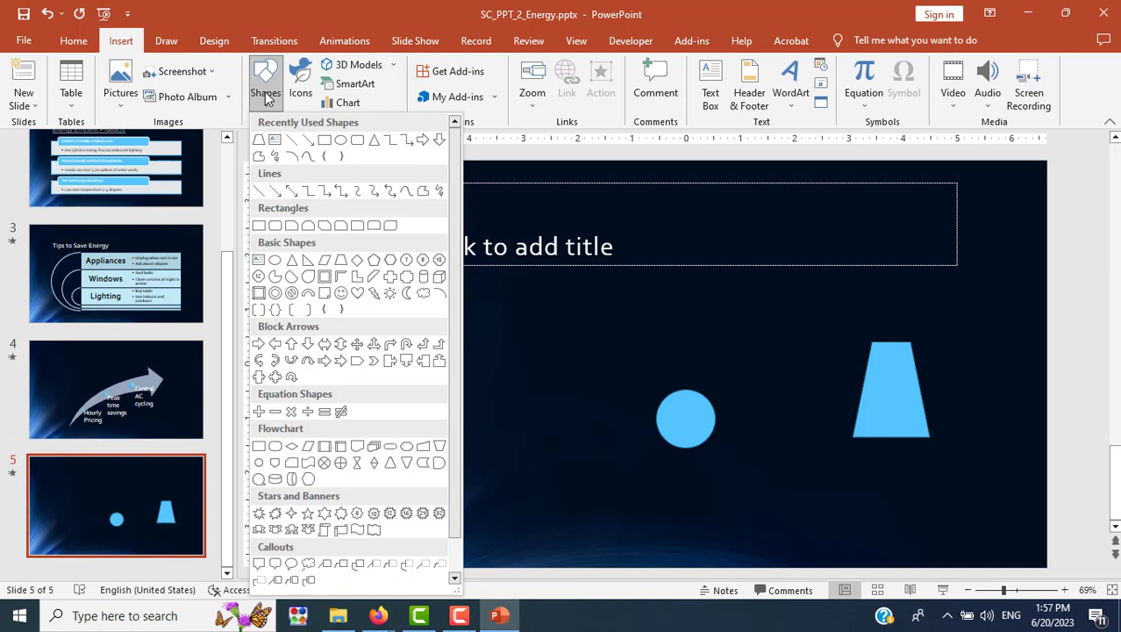
{"action": "left_click", "coordinate": [312, 365]}
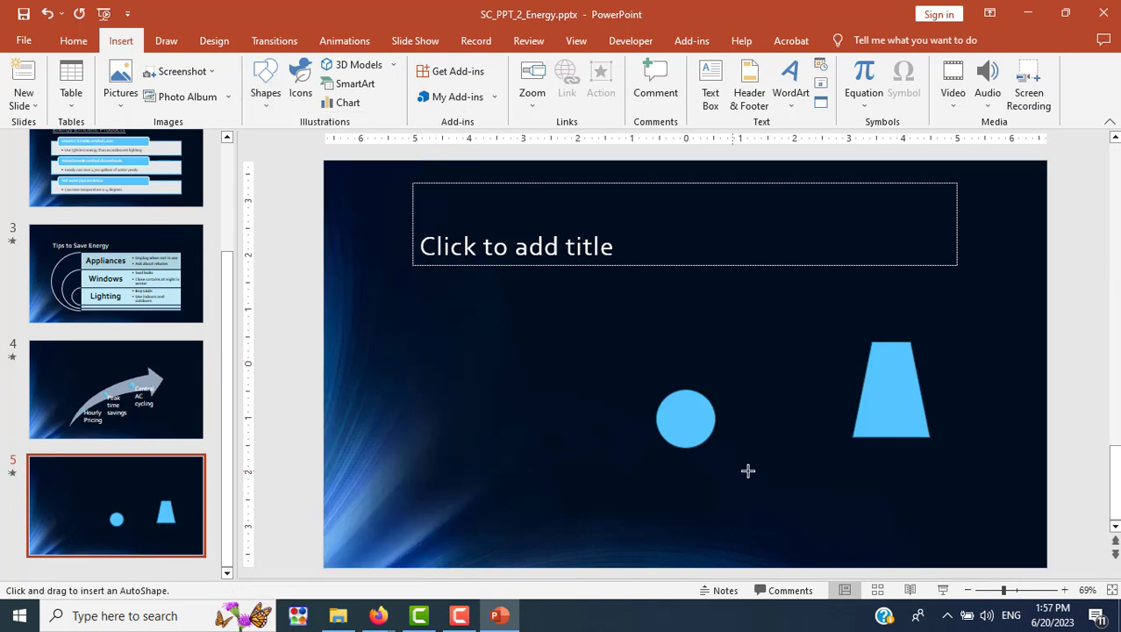
{"action": "key", "text": "alt+Tab"}
{"action": "scroll", "coordinate": [831, 356], "scroll_direction": "down", "scroll_amount": 5}
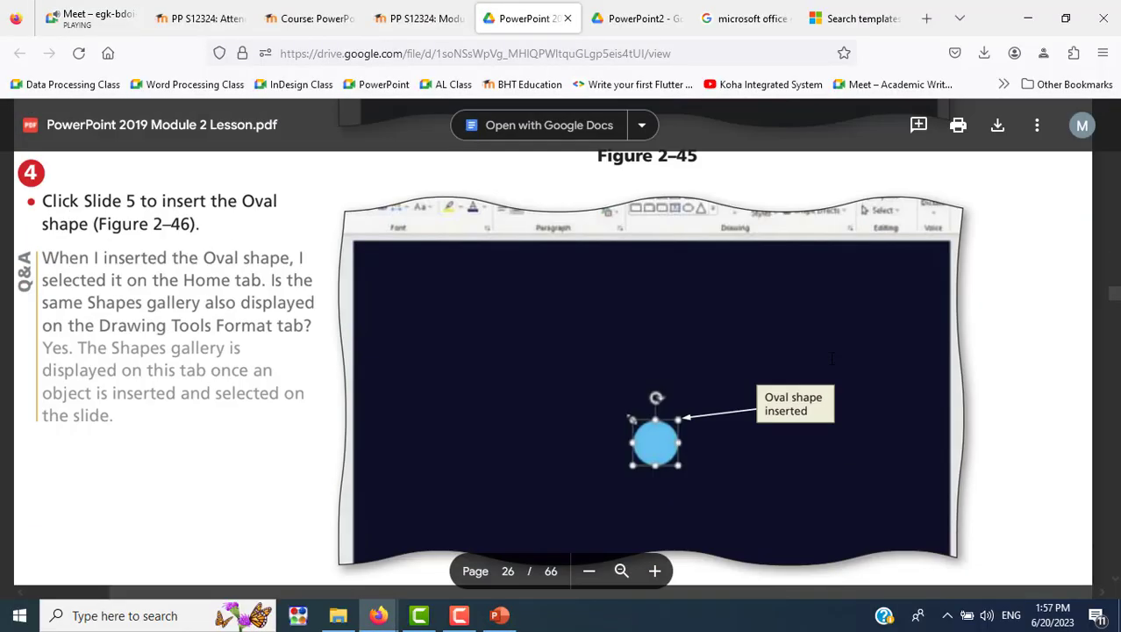
{"action": "scroll", "coordinate": [831, 356], "scroll_direction": "down", "scroll_amount": 5}
{"action": "scroll", "coordinate": [832, 356], "scroll_direction": "down", "scroll_amount": 1}
{"action": "scroll", "coordinate": [832, 356], "scroll_direction": "down", "scroll_amount": 2}
{"action": "key", "text": "alt+Tab"}
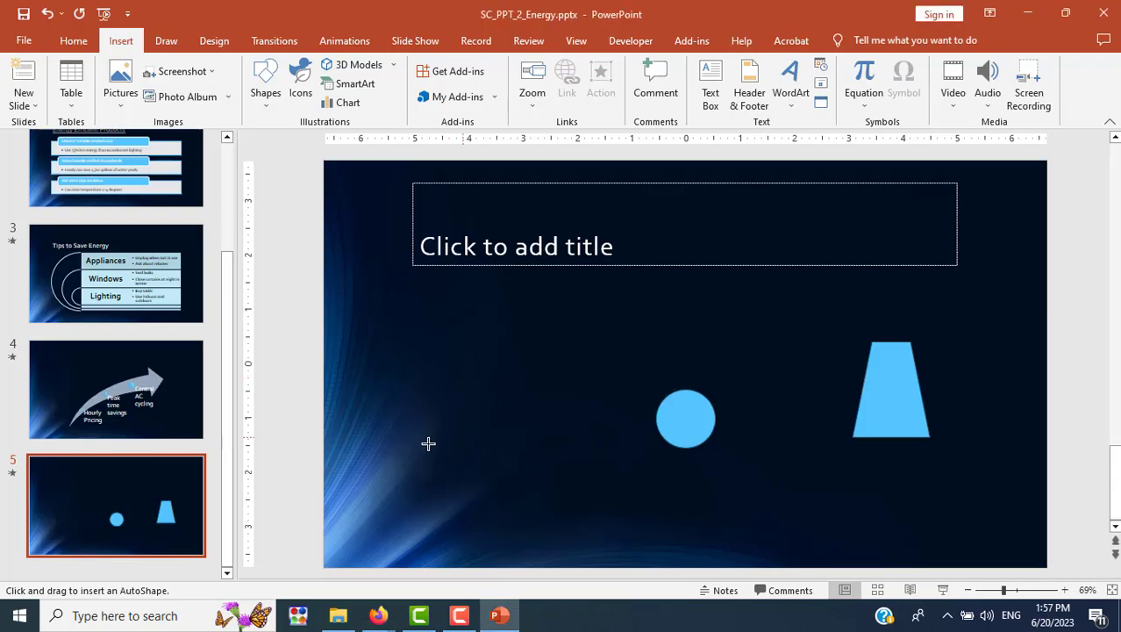
{"action": "left_click_drag", "start_coordinate": [386, 383], "coordinate": [477, 447]}
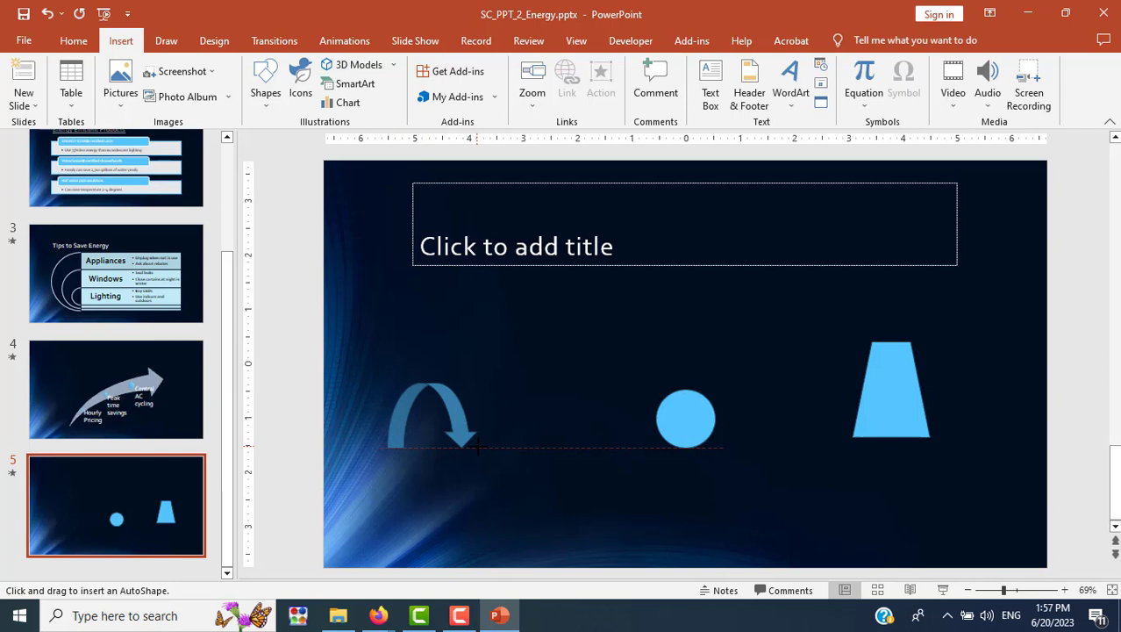
{"action": "key", "text": "alt+Tab"}
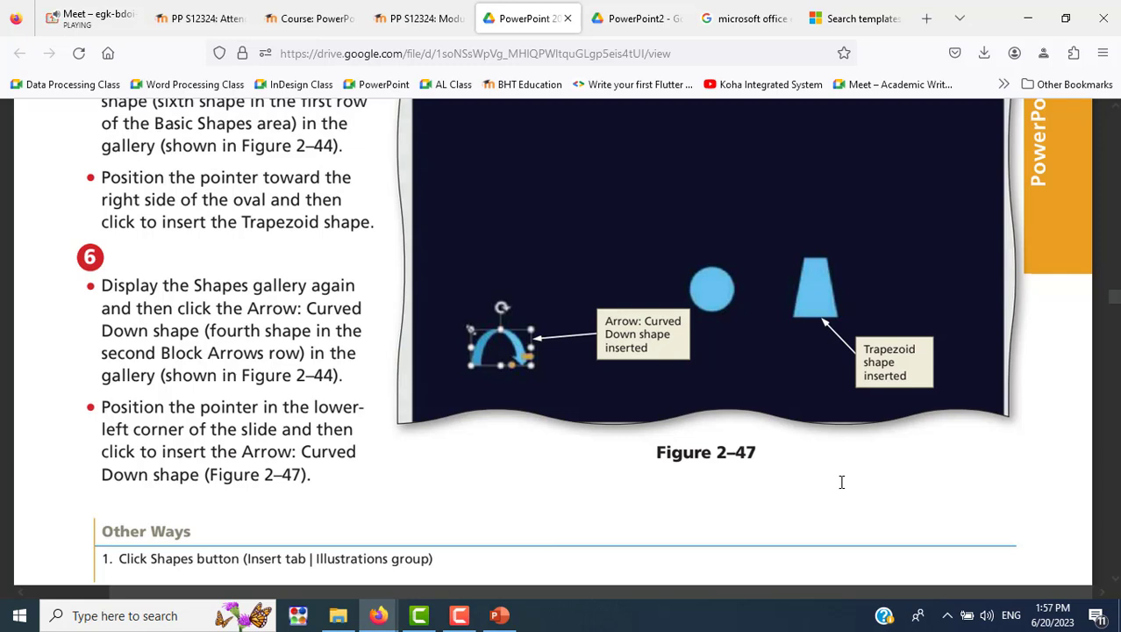
Read the PDF's 'To Resize a Shape Proportionally' steps and Figures 2-48/2-49, then return to PowerPoint.
{"action": "scroll", "coordinate": [841, 482], "scroll_direction": "down", "scroll_amount": 5}
{"action": "scroll", "coordinate": [842, 481], "scroll_direction": "up", "scroll_amount": 1}
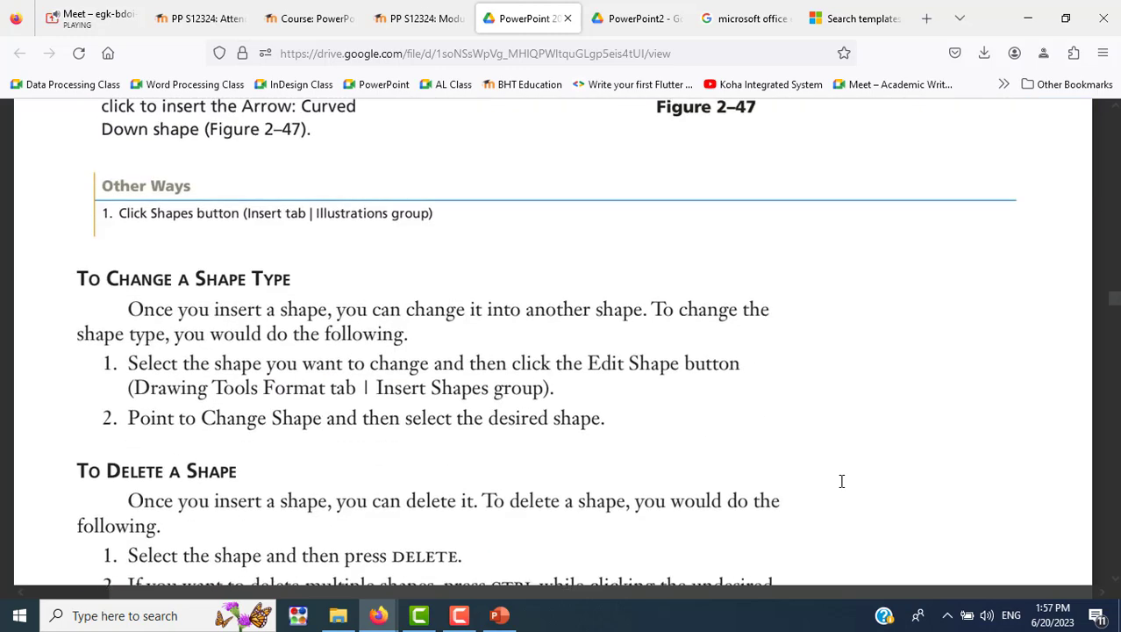
{"action": "scroll", "coordinate": [848, 471], "scroll_direction": "down", "scroll_amount": 2}
{"action": "scroll", "coordinate": [847, 471], "scroll_direction": "down", "scroll_amount": 2}
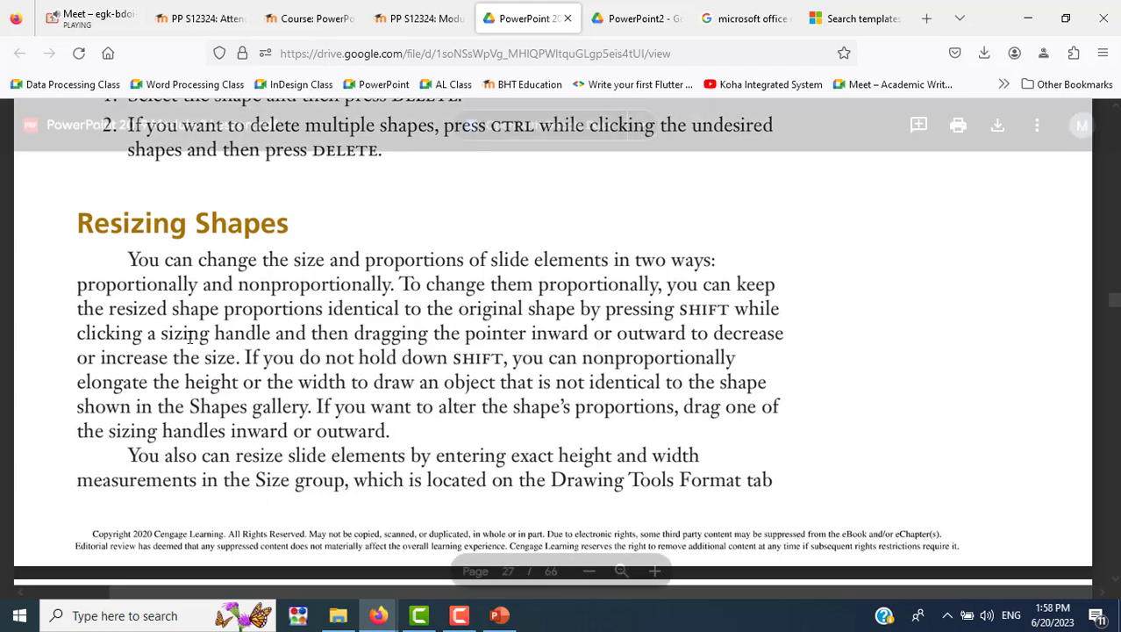
{"action": "scroll", "coordinate": [614, 298], "scroll_direction": "down", "scroll_amount": 3}
{"action": "scroll", "coordinate": [640, 302], "scroll_direction": "down", "scroll_amount": 2}
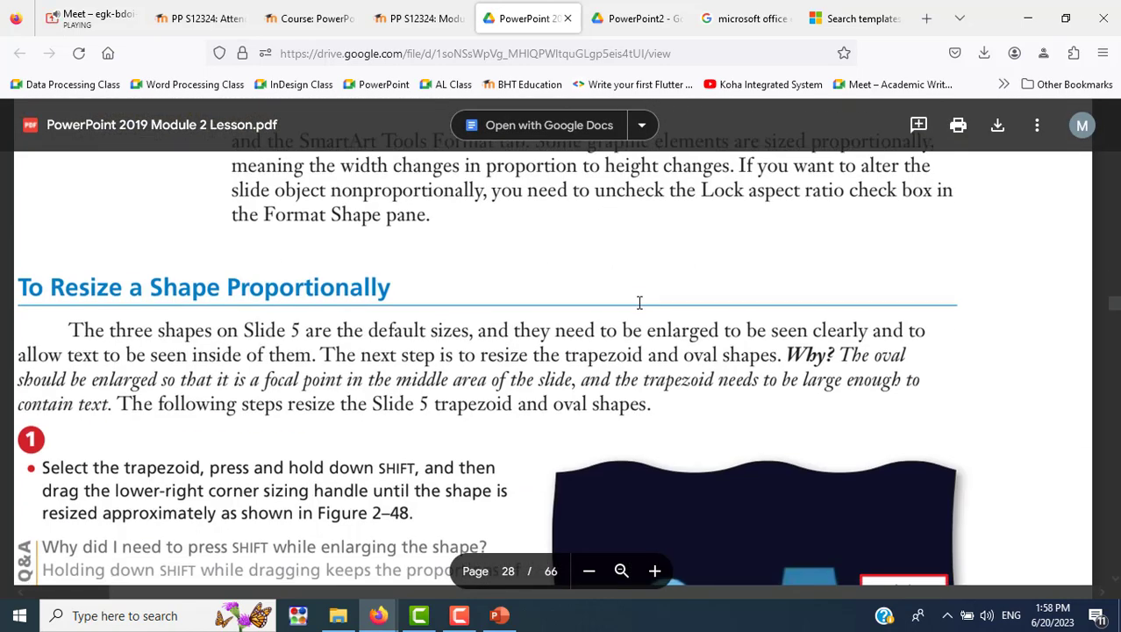
{"action": "scroll", "coordinate": [639, 302], "scroll_direction": "down", "scroll_amount": 1}
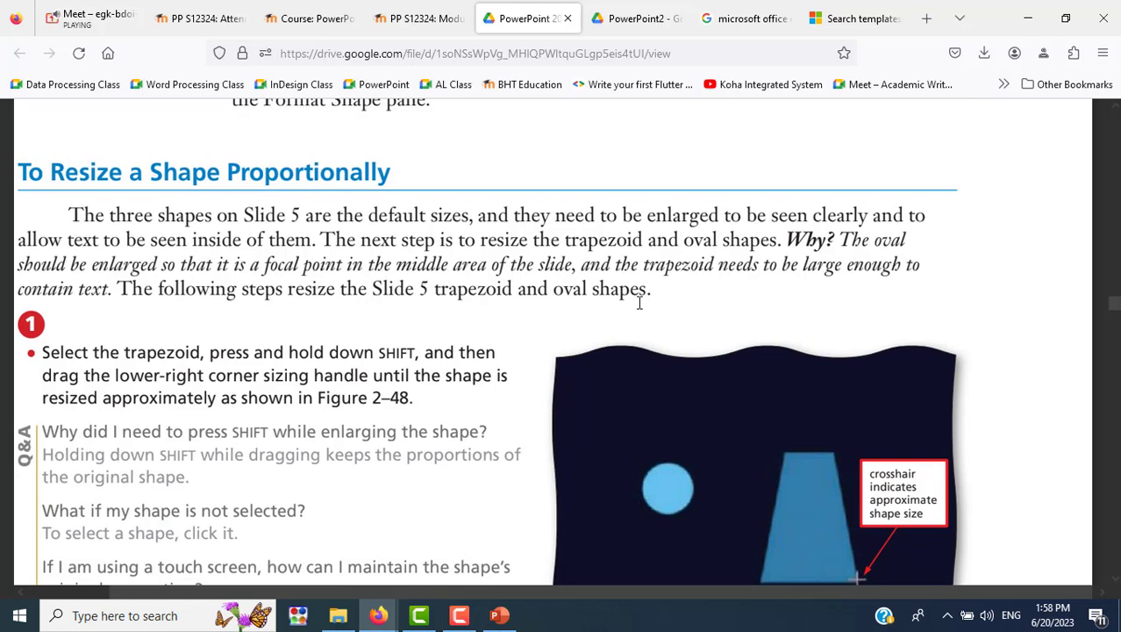
{"action": "scroll", "coordinate": [639, 302], "scroll_direction": "down", "scroll_amount": 1}
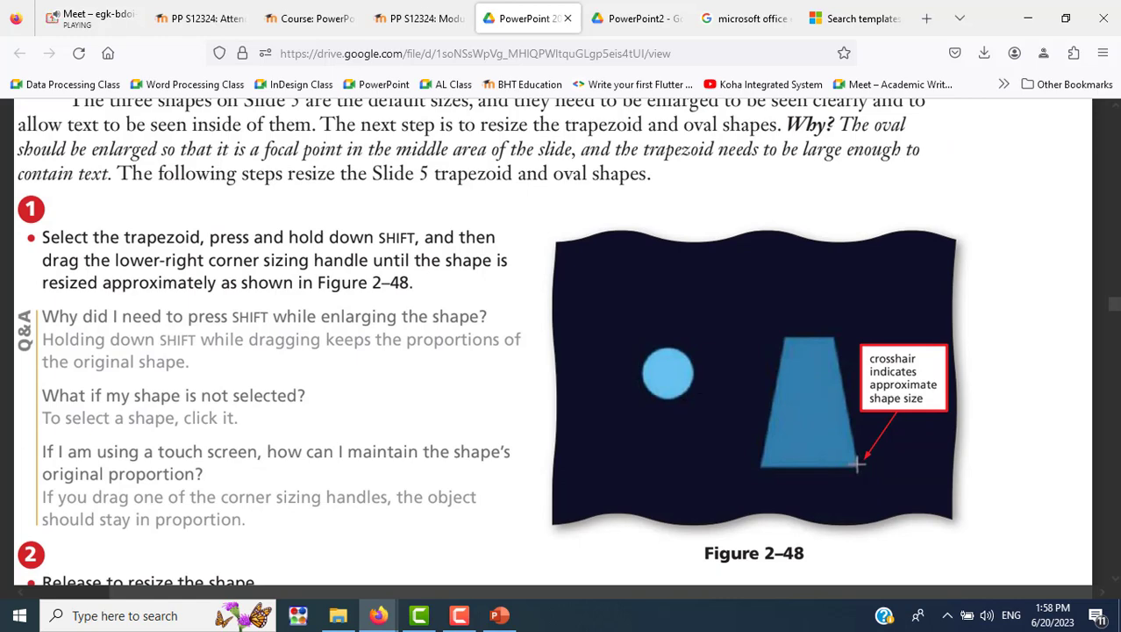
{"action": "scroll", "coordinate": [701, 387], "scroll_direction": "down", "scroll_amount": 2}
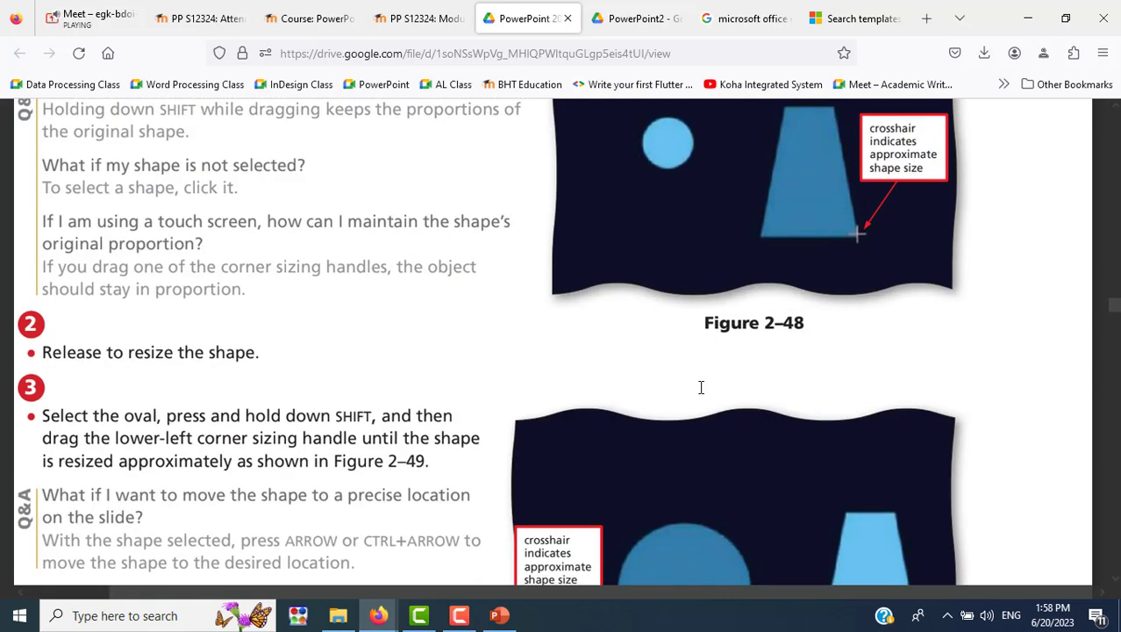
{"action": "scroll", "coordinate": [701, 387], "scroll_direction": "down", "scroll_amount": 2}
{"action": "scroll", "coordinate": [701, 386], "scroll_direction": "up", "scroll_amount": 1}
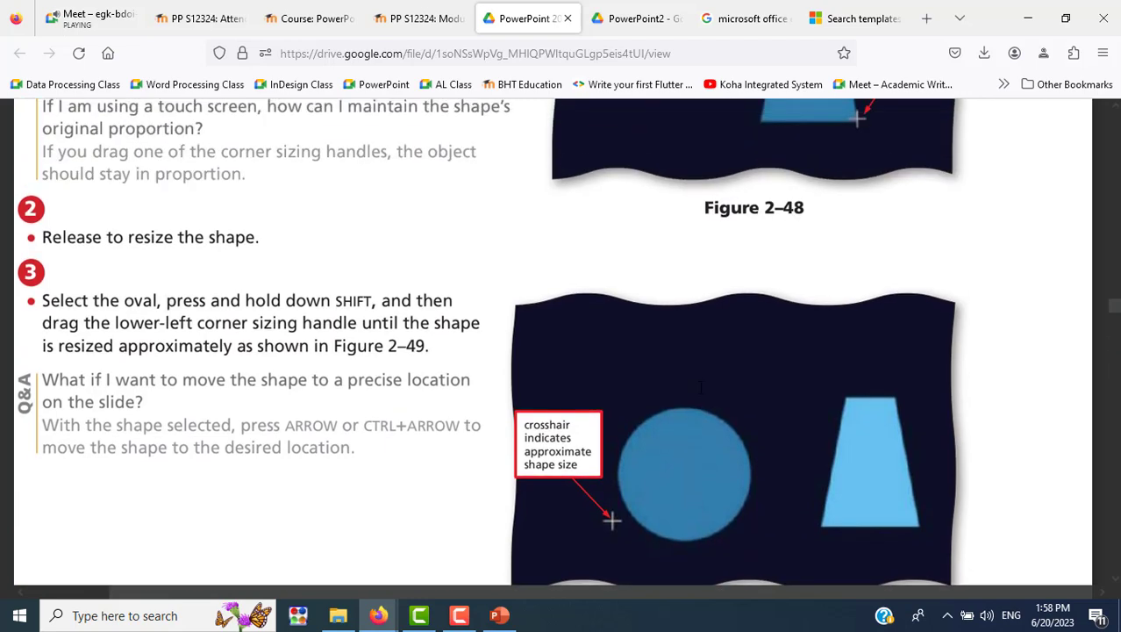
{"action": "scroll", "coordinate": [701, 386], "scroll_direction": "up", "scroll_amount": 2}
{"action": "scroll", "coordinate": [701, 386], "scroll_direction": "up", "scroll_amount": 1}
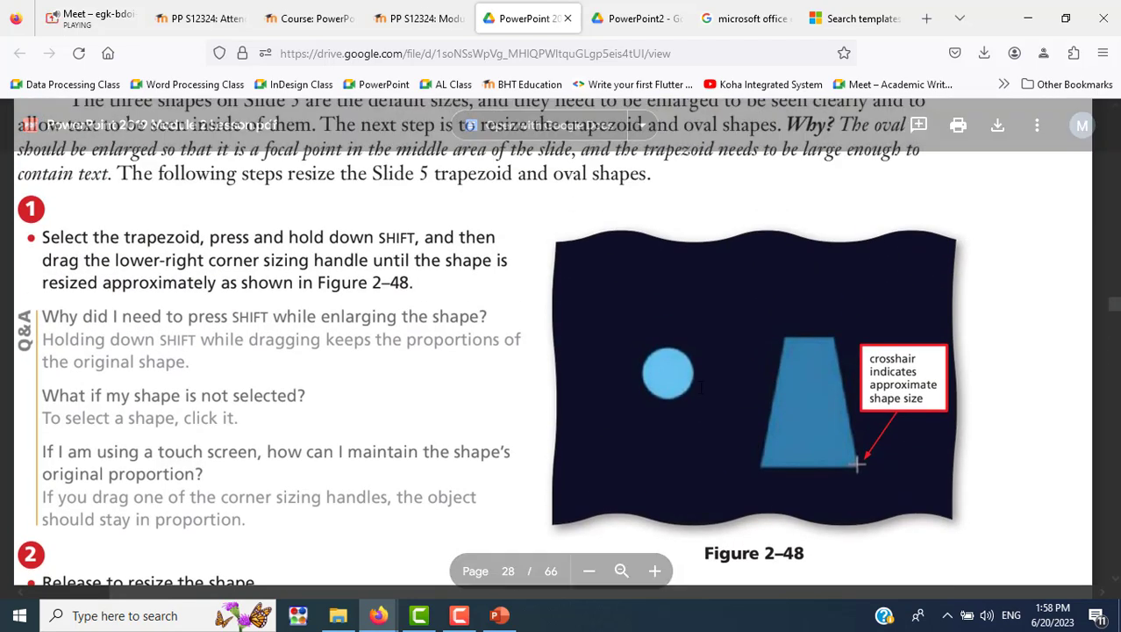
{"action": "key", "text": "alt+Tab"}
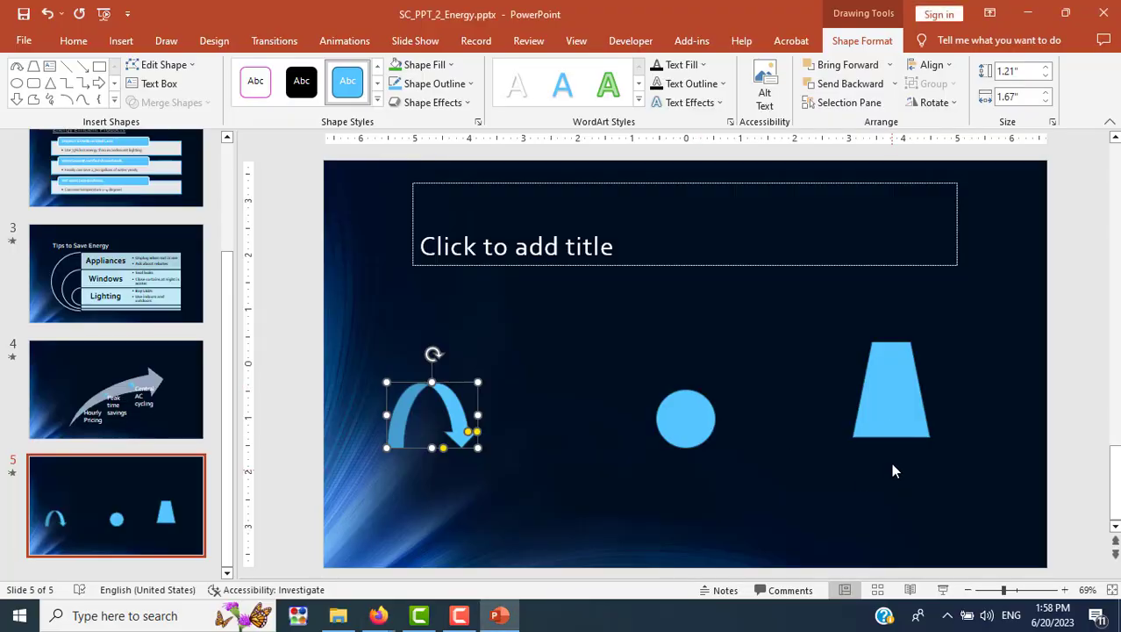
Enlarge the trapezoid proportionally to 2.75" by 2.23", comparing with the lesson figure.
{"action": "left_click", "coordinate": [888, 427]}
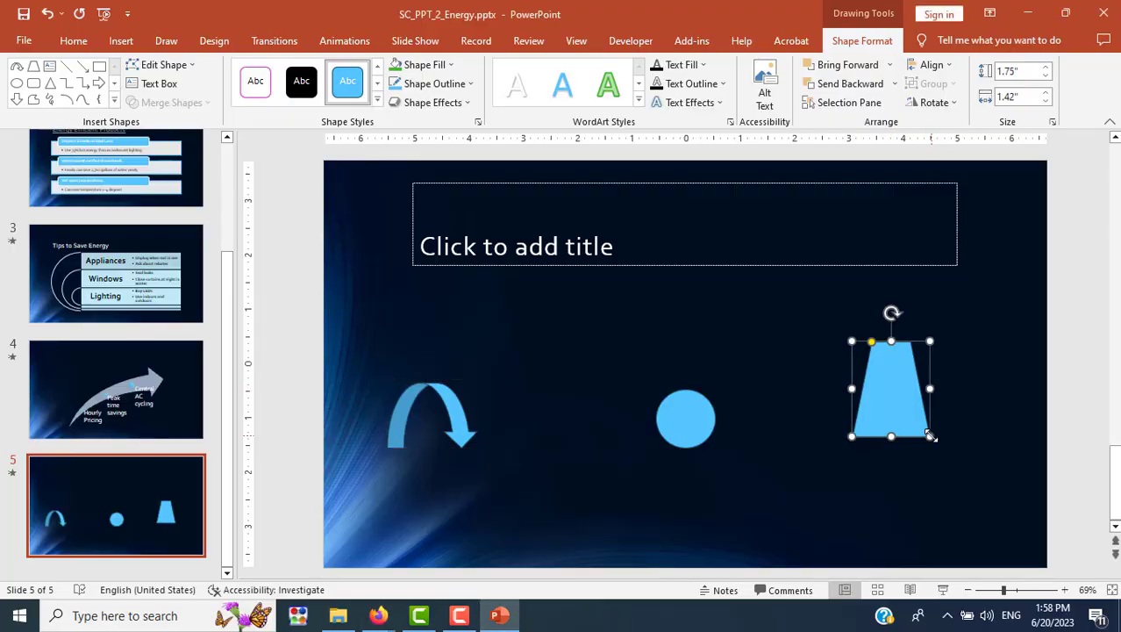
{"action": "left_click_drag", "start_coordinate": [930, 435], "coordinate": [961, 488]}
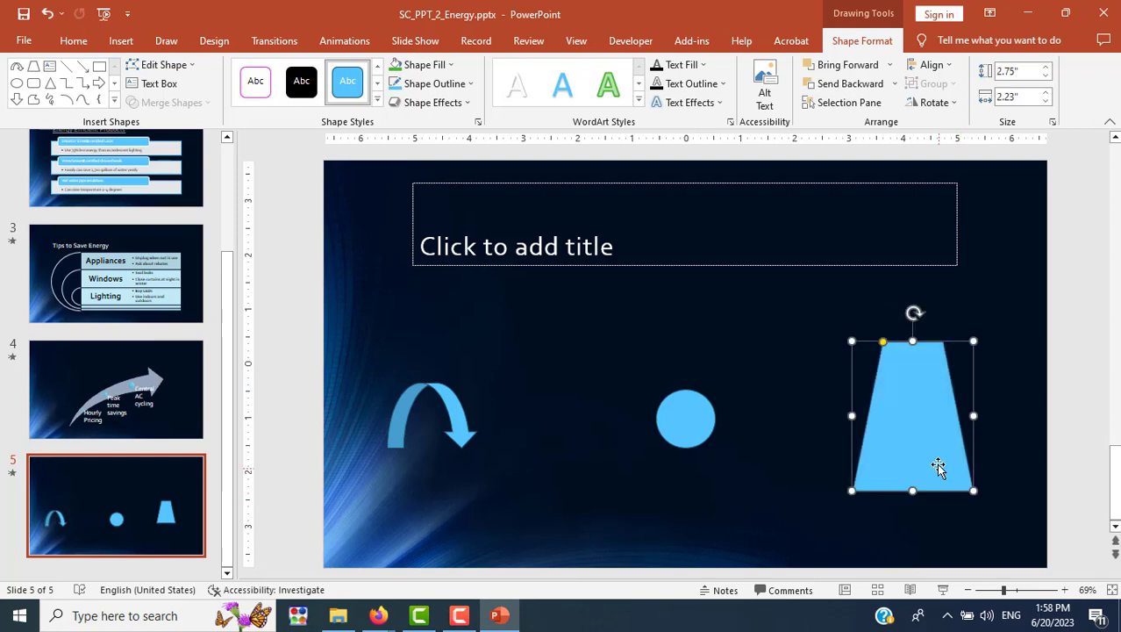
{"action": "key", "text": "alt+Tab"}
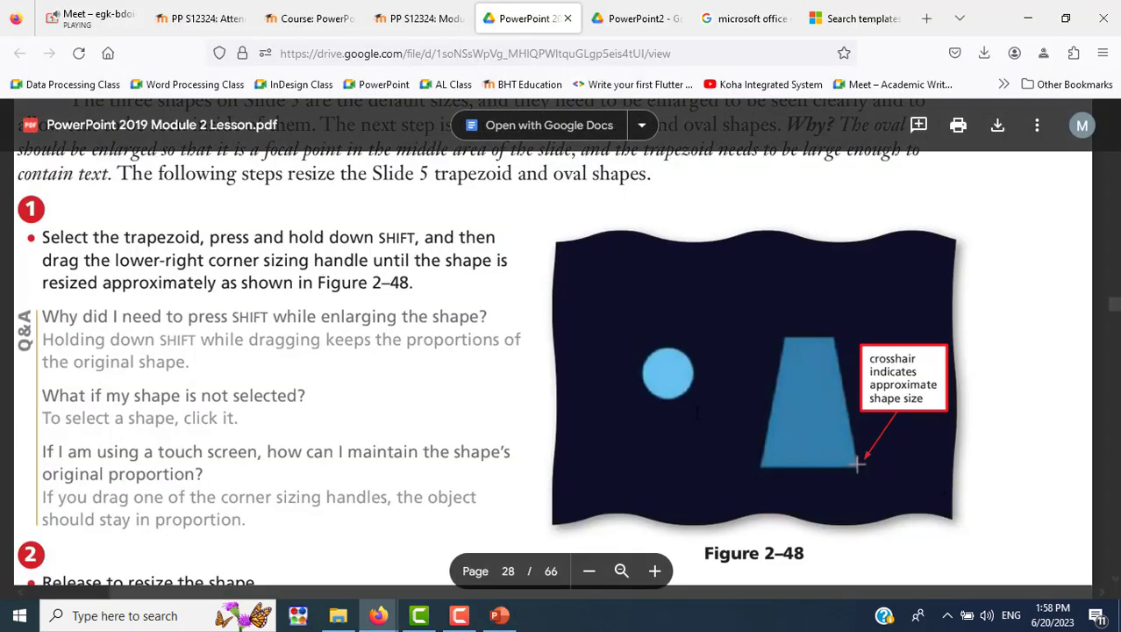
{"action": "scroll", "coordinate": [696, 412], "scroll_direction": "down", "scroll_amount": 3}
{"action": "scroll", "coordinate": [696, 412], "scroll_direction": "down", "scroll_amount": 3}
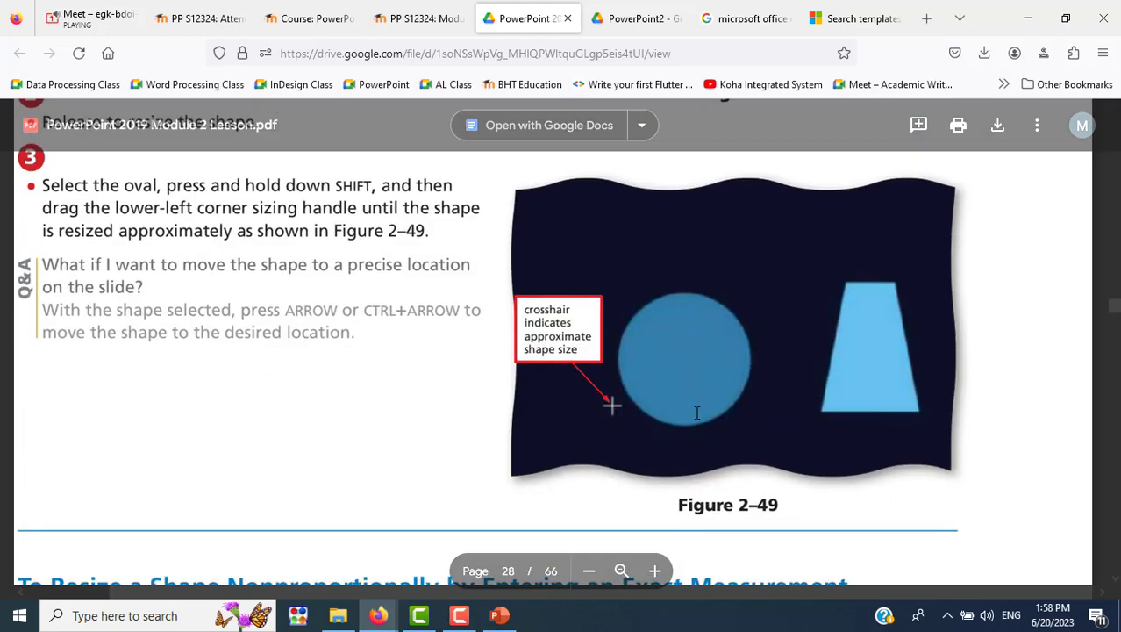
{"action": "scroll", "coordinate": [696, 412], "scroll_direction": "up", "scroll_amount": 3}
{"action": "scroll", "coordinate": [697, 412], "scroll_direction": "up", "scroll_amount": 3}
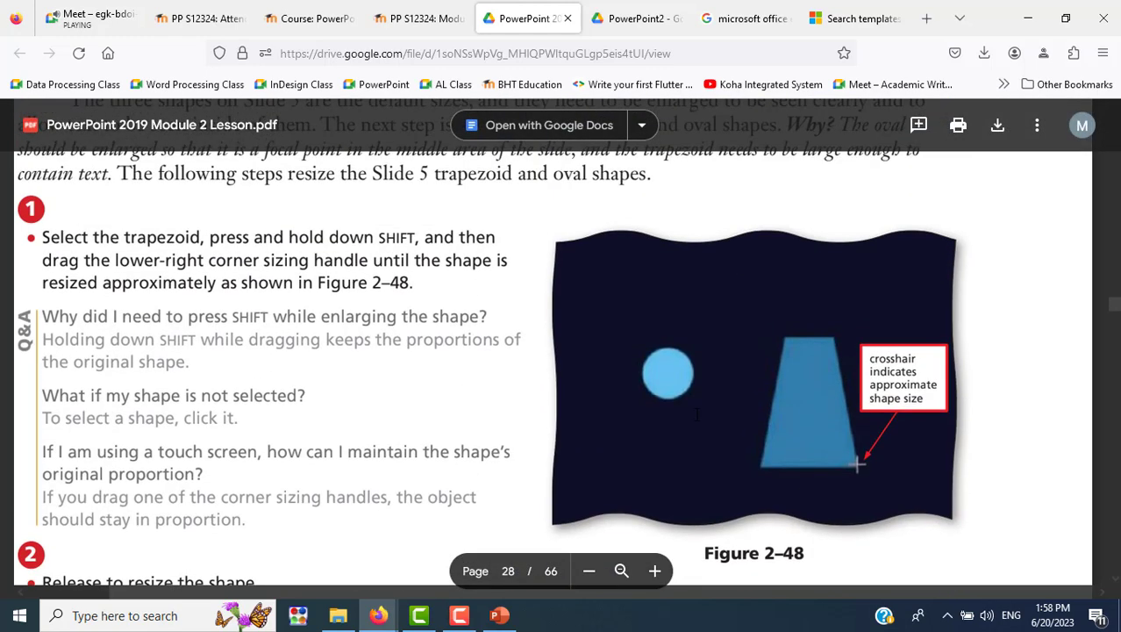
{"action": "scroll", "coordinate": [697, 414], "scroll_direction": "down", "scroll_amount": 3}
{"action": "scroll", "coordinate": [696, 414], "scroll_direction": "down", "scroll_amount": 3}
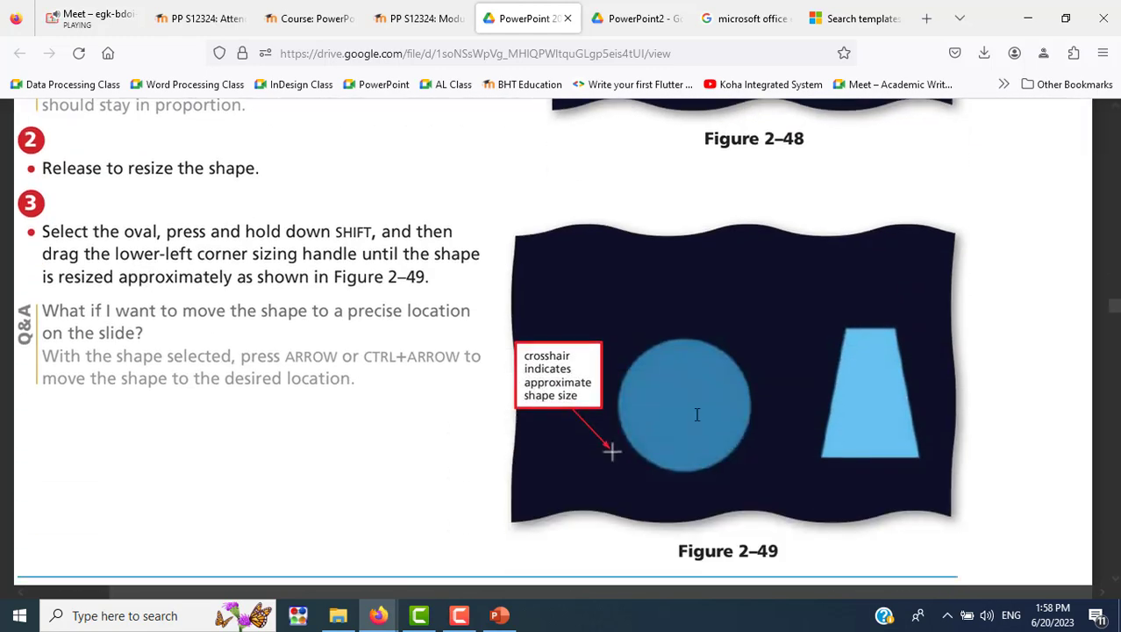
{"action": "scroll", "coordinate": [697, 414], "scroll_direction": "down", "scroll_amount": 1}
{"action": "key", "text": "alt+Tab"}
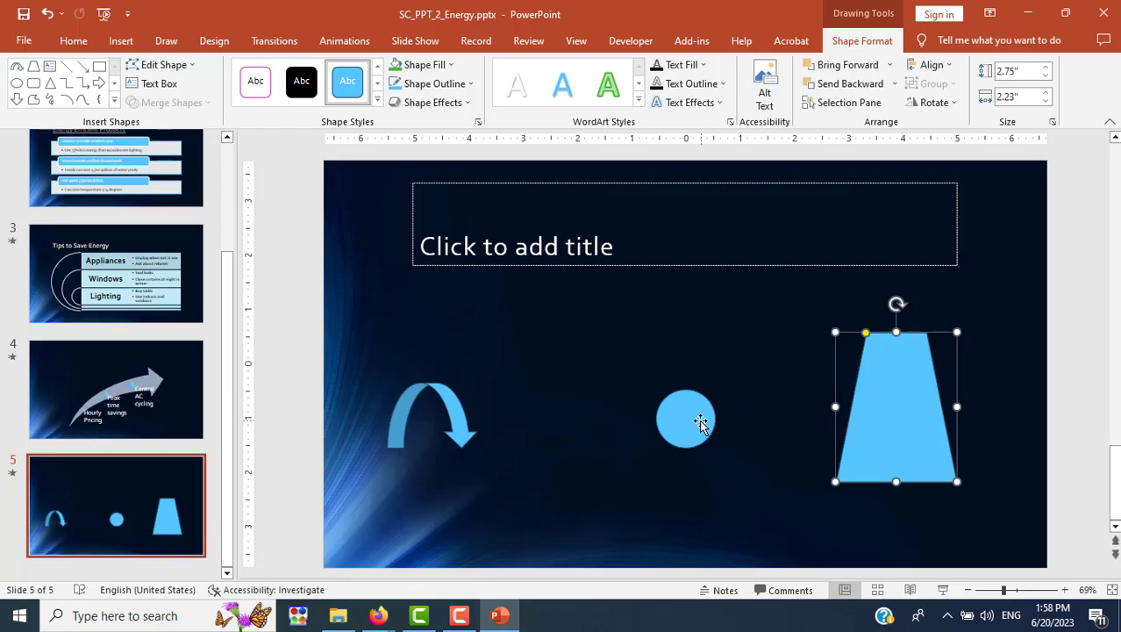
Enlarge the circle proportionally to 2.75" across and move it toward the slide's middle.
{"action": "left_click", "coordinate": [677, 428]}
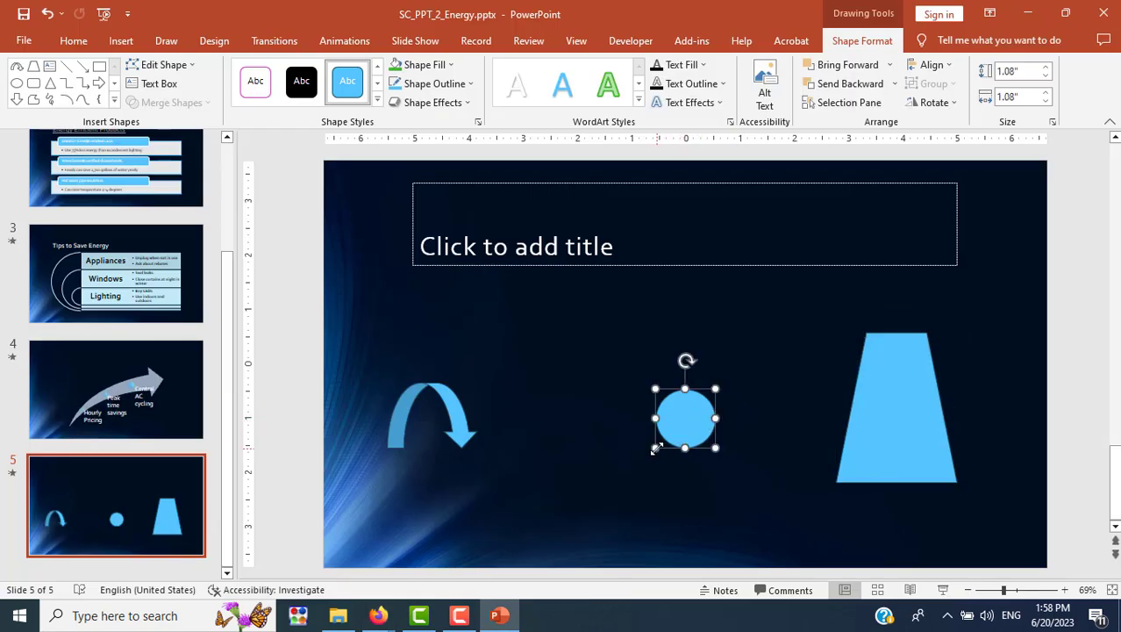
{"action": "mouse_move", "coordinate": [655, 448]}
{"action": "left_mouse_down"}
{"action": "mouse_move", "coordinate": [603, 524]}
{"action": "mouse_move", "coordinate": [583, 533]}
{"action": "left_mouse_up"}
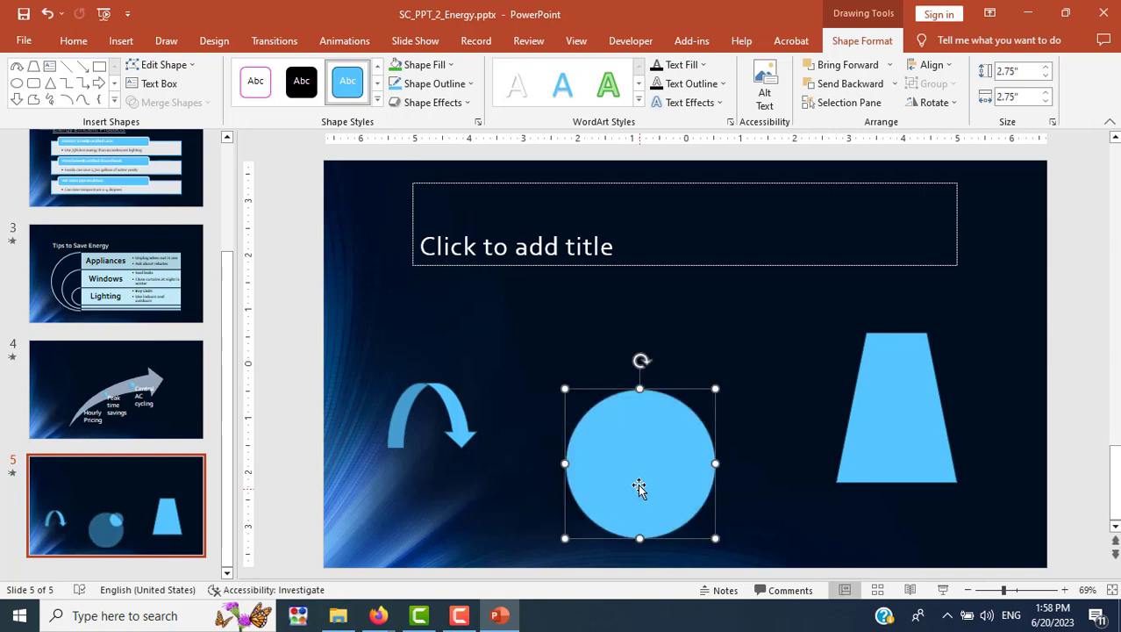
{"action": "left_click_drag", "start_coordinate": [638, 488], "coordinate": [666, 421]}
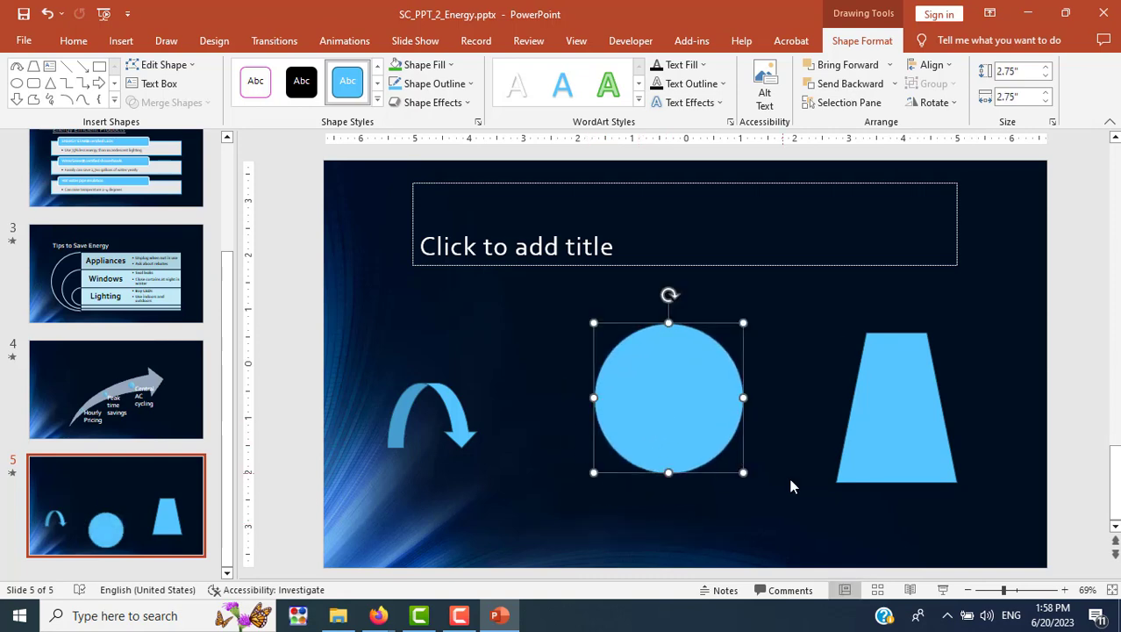
{"action": "key", "text": "alt+Tab"}
{"action": "scroll", "coordinate": [584, 394], "scroll_direction": "down", "scroll_amount": 4}
Read Figure 2–50's arrow resize step (3" high, 13.5" wide), then select the curved arrow on slide 5.
{"action": "scroll", "coordinate": [584, 395], "scroll_direction": "down", "scroll_amount": 3}
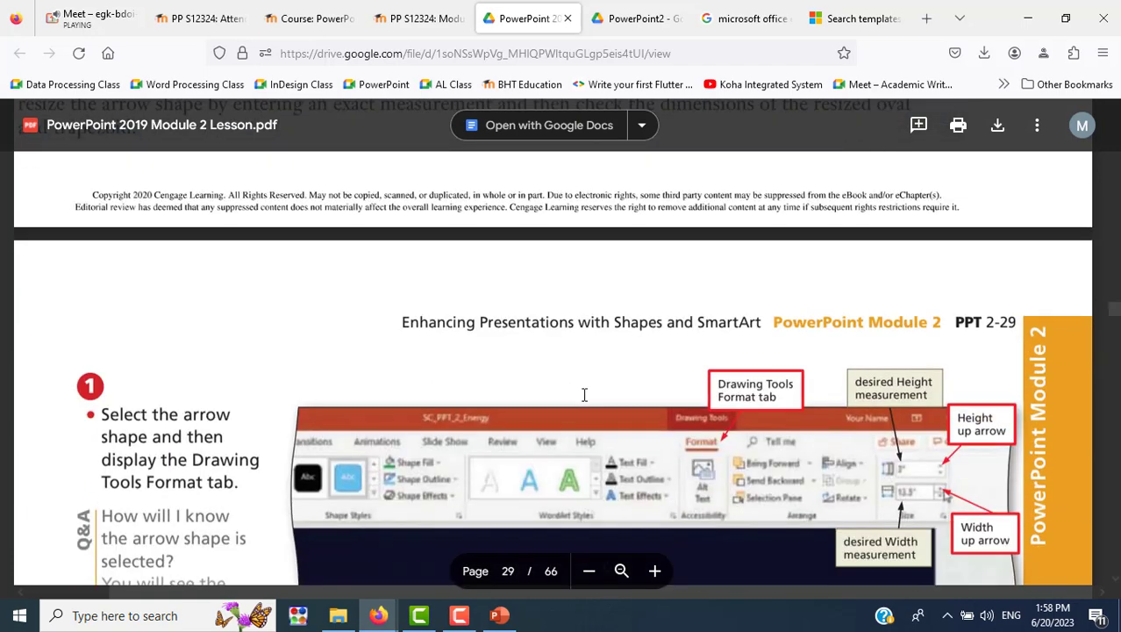
{"action": "scroll", "coordinate": [584, 395], "scroll_direction": "down", "scroll_amount": 3}
{"action": "scroll", "coordinate": [584, 395], "scroll_direction": "down", "scroll_amount": 4}
{"action": "scroll", "coordinate": [584, 395], "scroll_direction": "up", "scroll_amount": 3}
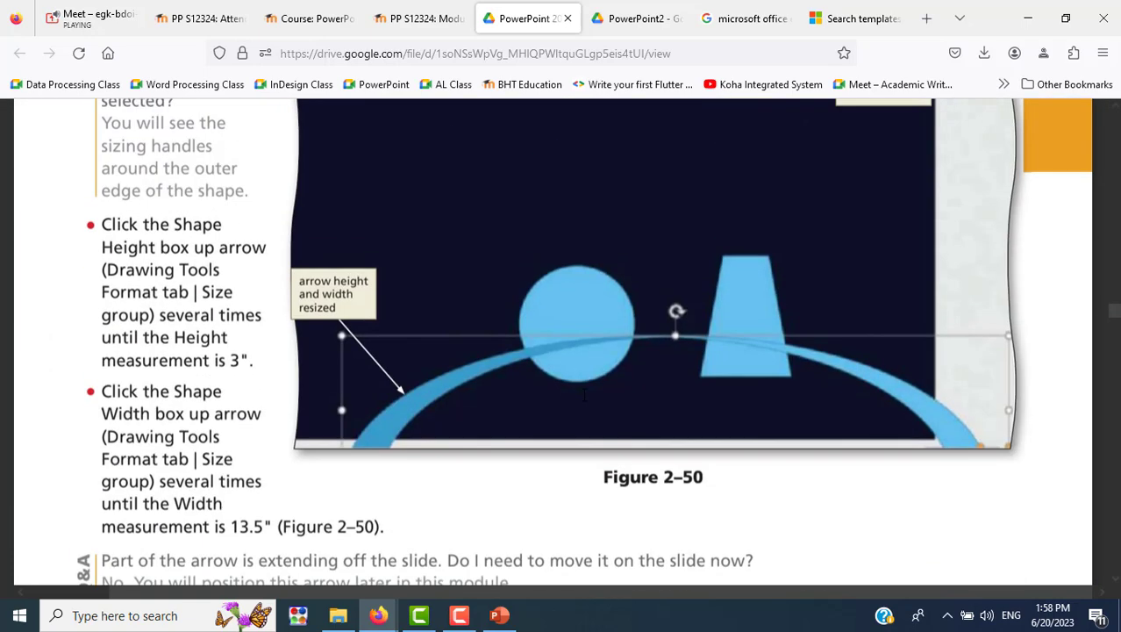
{"action": "scroll", "coordinate": [715, 387], "scroll_direction": "down", "scroll_amount": 5}
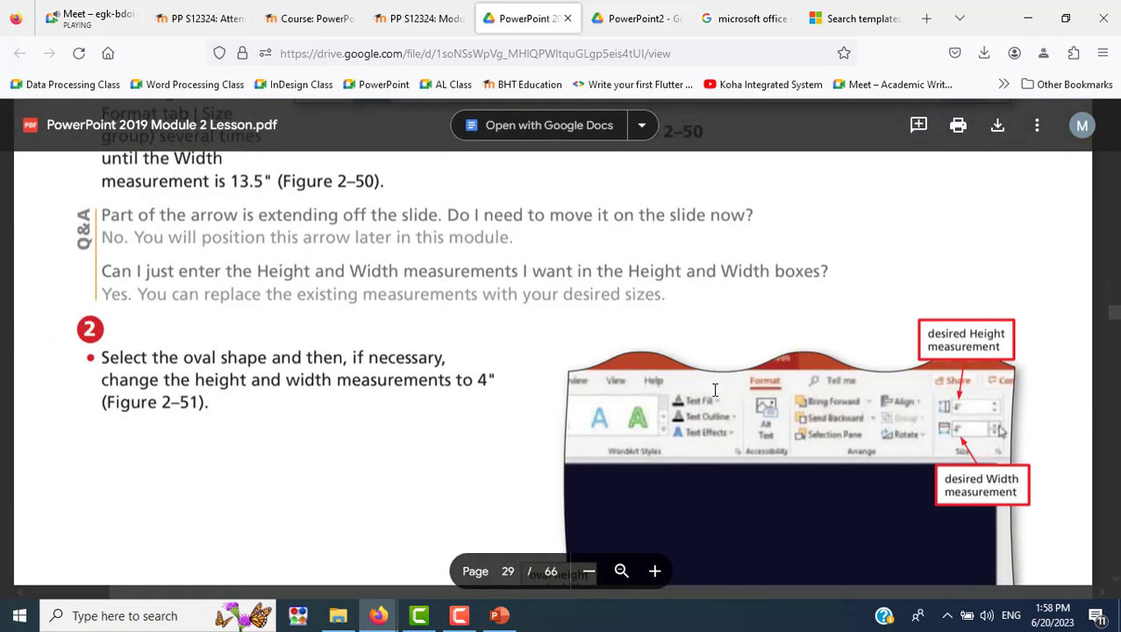
{"action": "scroll", "coordinate": [715, 389], "scroll_direction": "down", "scroll_amount": 4}
{"action": "scroll", "coordinate": [715, 389], "scroll_direction": "up", "scroll_amount": 4}
{"action": "scroll", "coordinate": [715, 390], "scroll_direction": "up", "scroll_amount": 5}
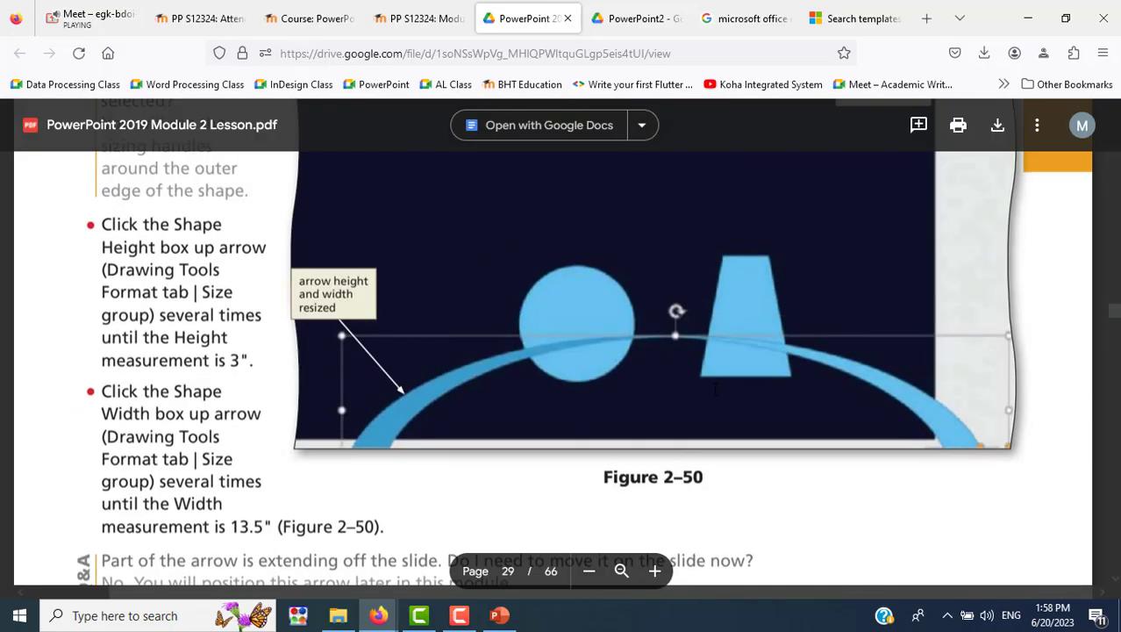
{"action": "left_click", "coordinate": [499, 615]}
{"action": "left_click", "coordinate": [465, 435]}
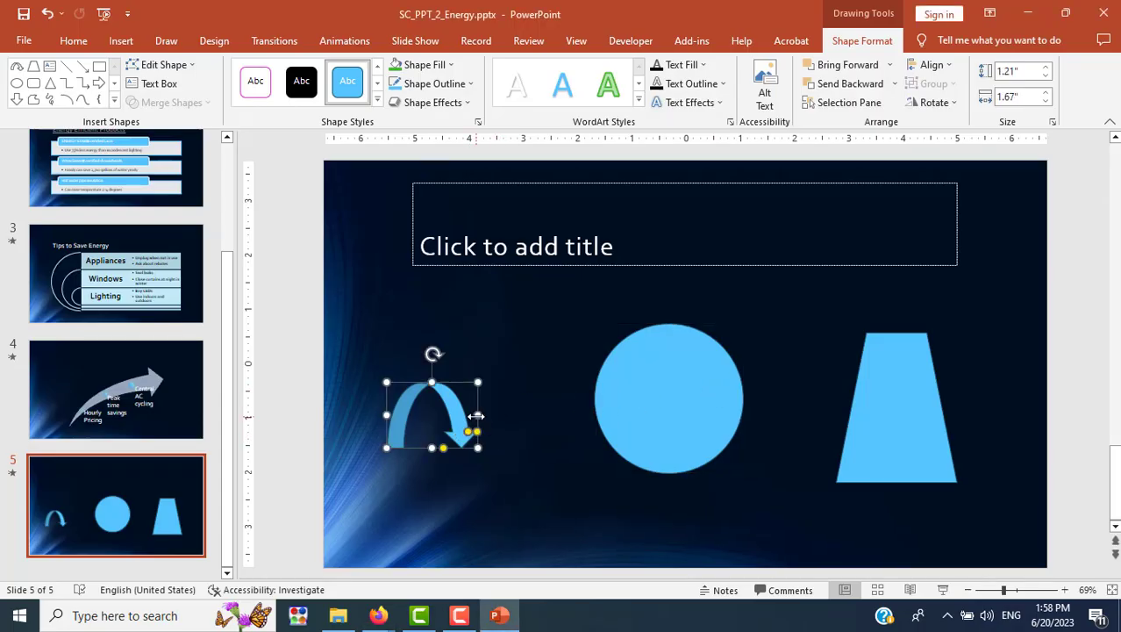
Stretch the curved arrow wider and taller, comparing it with the lesson PDF's figure.
{"action": "left_click_drag", "start_coordinate": [476, 415], "coordinate": [1020, 454]}
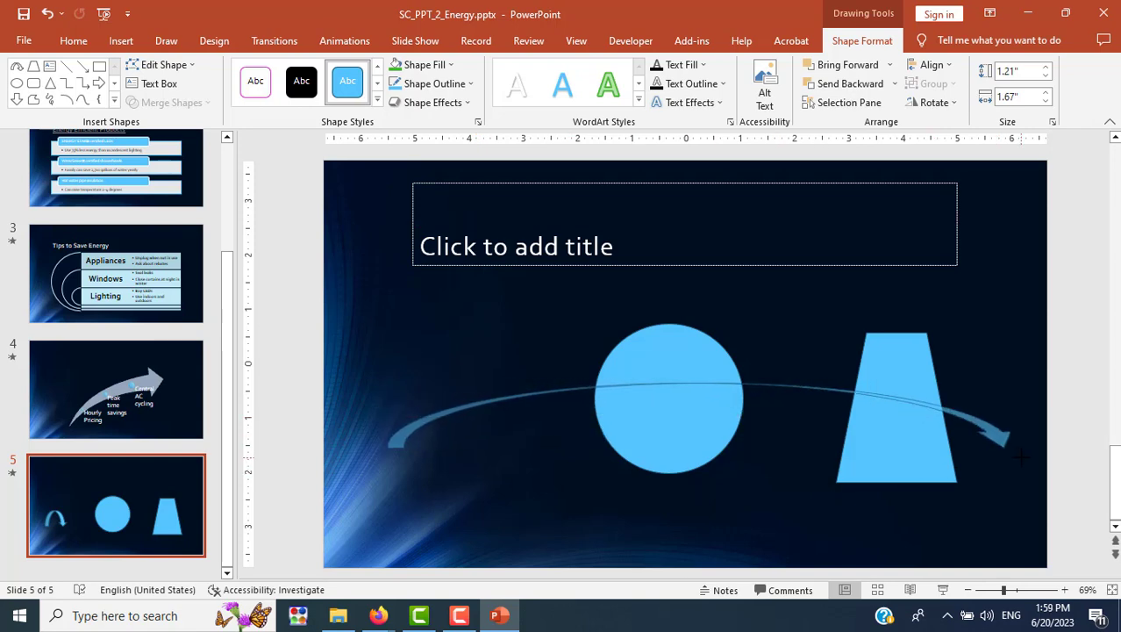
{"action": "left_click_drag", "start_coordinate": [703, 448], "coordinate": [713, 513]}
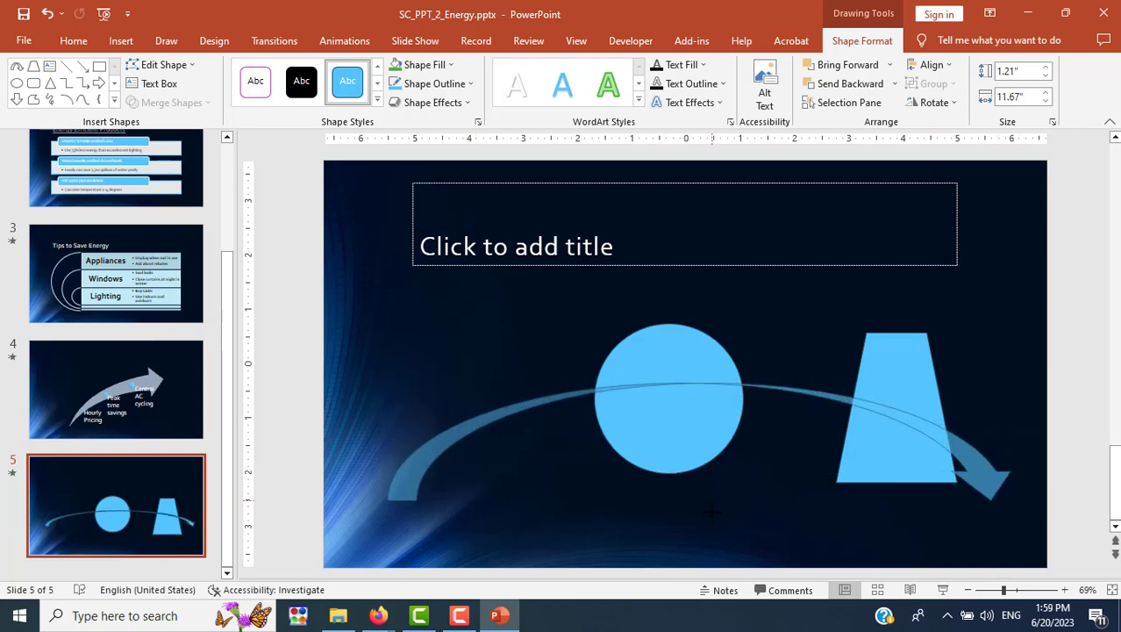
{"action": "key", "text": "alt+Tab"}
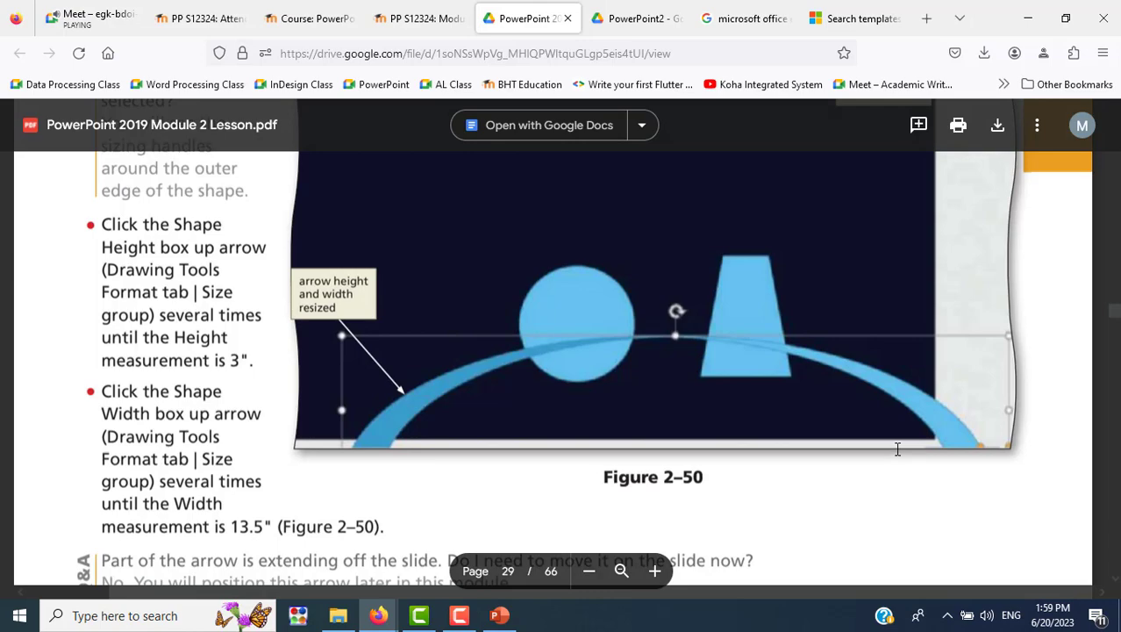
{"action": "scroll", "coordinate": [897, 449], "scroll_direction": "down", "scroll_amount": 2}
{"action": "scroll", "coordinate": [898, 448], "scroll_direction": "down", "scroll_amount": 5}
{"action": "scroll", "coordinate": [898, 448], "scroll_direction": "down", "scroll_amount": 3}
{"action": "scroll", "coordinate": [896, 448], "scroll_direction": "up", "scroll_amount": 2}
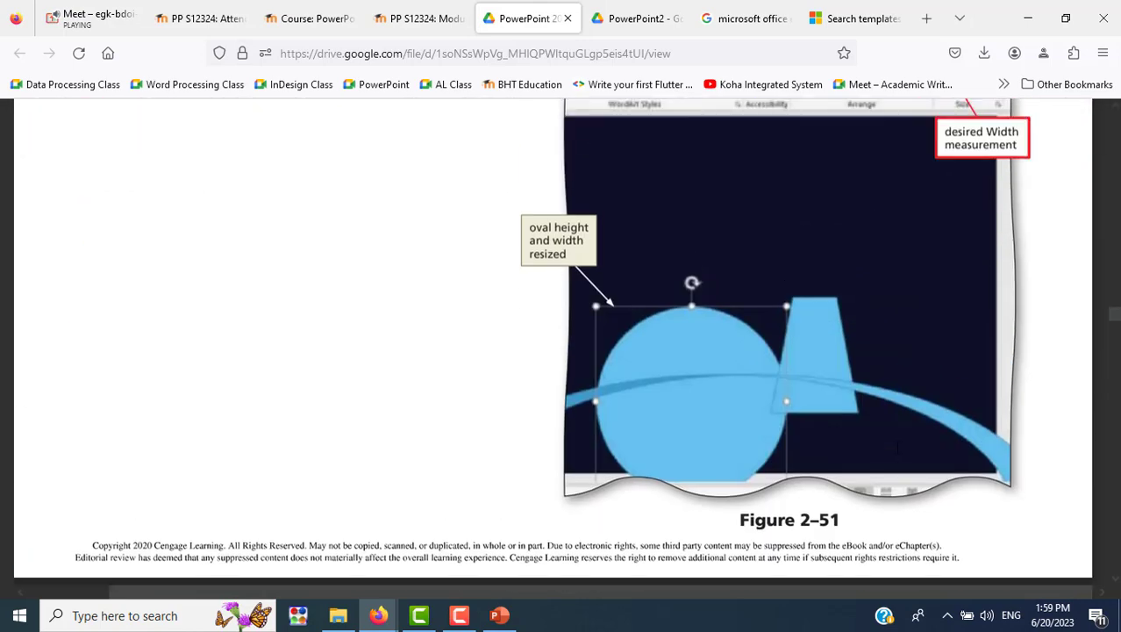
{"action": "scroll", "coordinate": [896, 448], "scroll_direction": "down", "scroll_amount": 5}
{"action": "scroll", "coordinate": [896, 448], "scroll_direction": "down", "scroll_amount": 2}
{"action": "scroll", "coordinate": [898, 448], "scroll_direction": "up", "scroll_amount": 4}
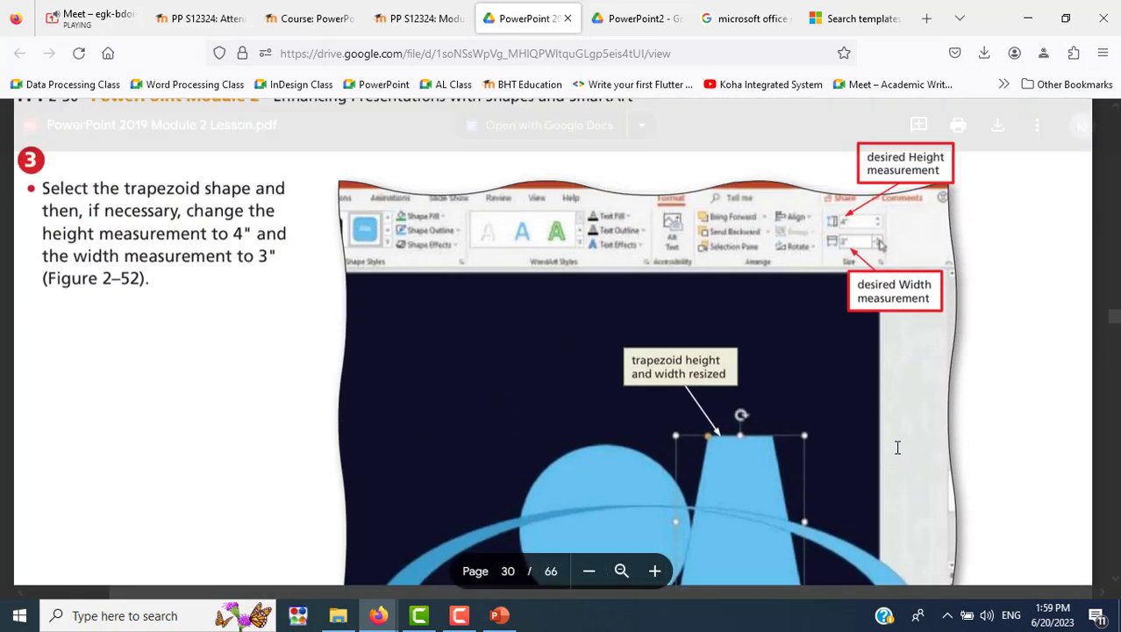
{"action": "scroll", "coordinate": [898, 448], "scroll_direction": "up", "scroll_amount": 1}
{"action": "scroll", "coordinate": [898, 447], "scroll_direction": "up", "scroll_amount": 5}
{"action": "scroll", "coordinate": [897, 447], "scroll_direction": "up", "scroll_amount": 2}
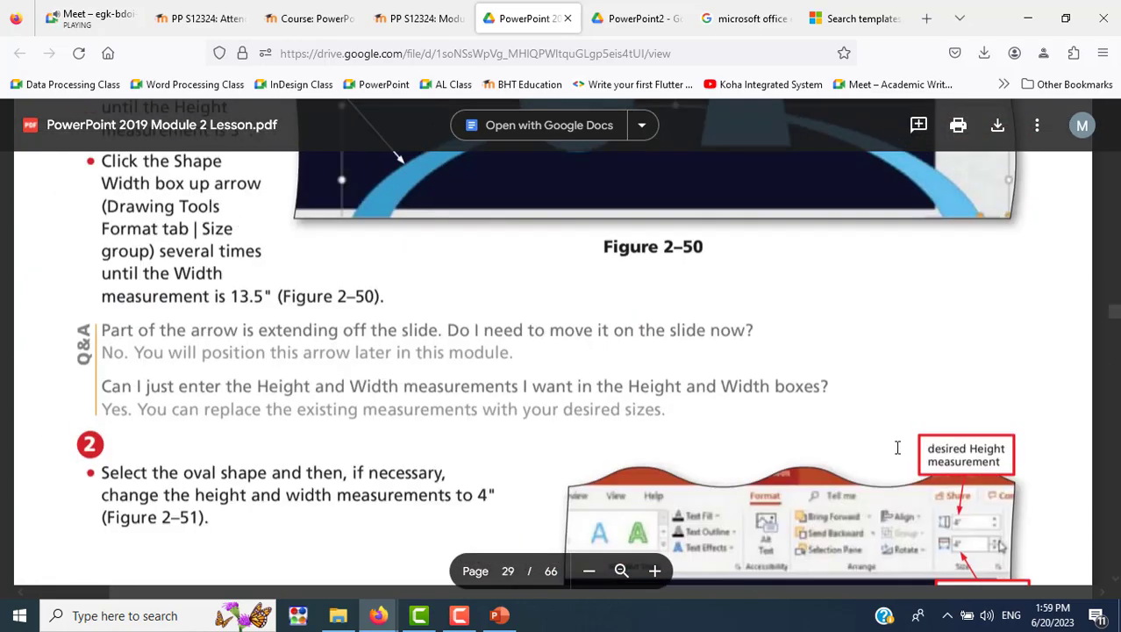
{"action": "scroll", "coordinate": [897, 448], "scroll_direction": "up", "scroll_amount": 3}
{"action": "scroll", "coordinate": [897, 448], "scroll_direction": "up", "scroll_amount": 3}
{"action": "scroll", "coordinate": [898, 447], "scroll_direction": "up", "scroll_amount": 2}
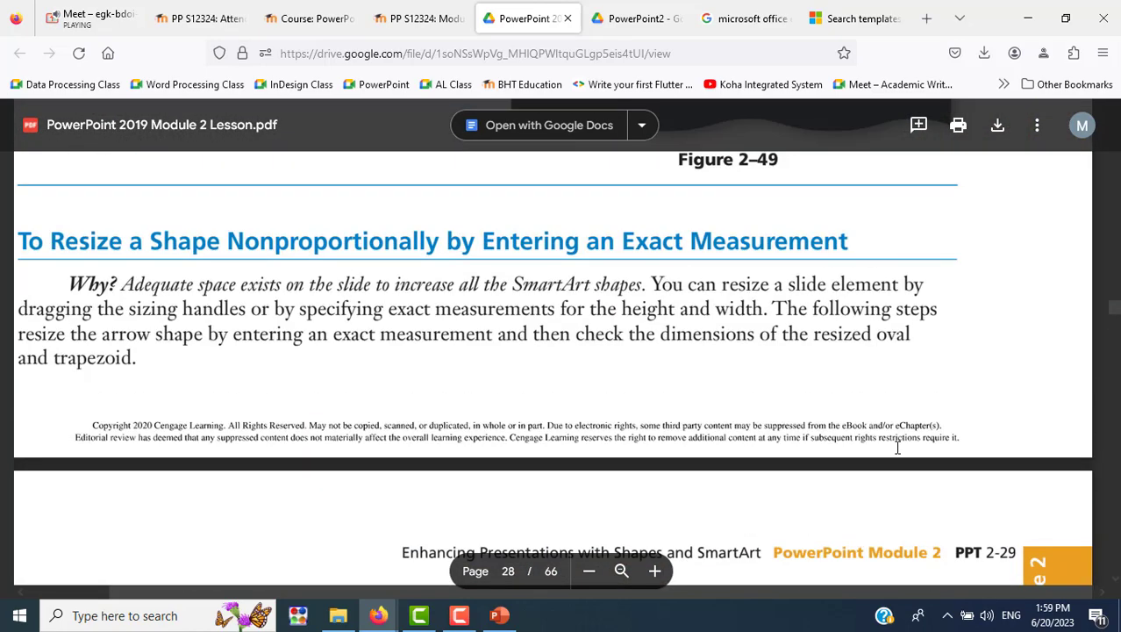
{"action": "scroll", "coordinate": [897, 447], "scroll_direction": "up", "scroll_amount": 1}
{"action": "scroll", "coordinate": [898, 447], "scroll_direction": "up", "scroll_amount": 2}
Nudge the 2.75" by 11.67" arrow into place beneath the circle and trapezoid, then deselect it.
{"action": "key", "text": "alt+Tab"}
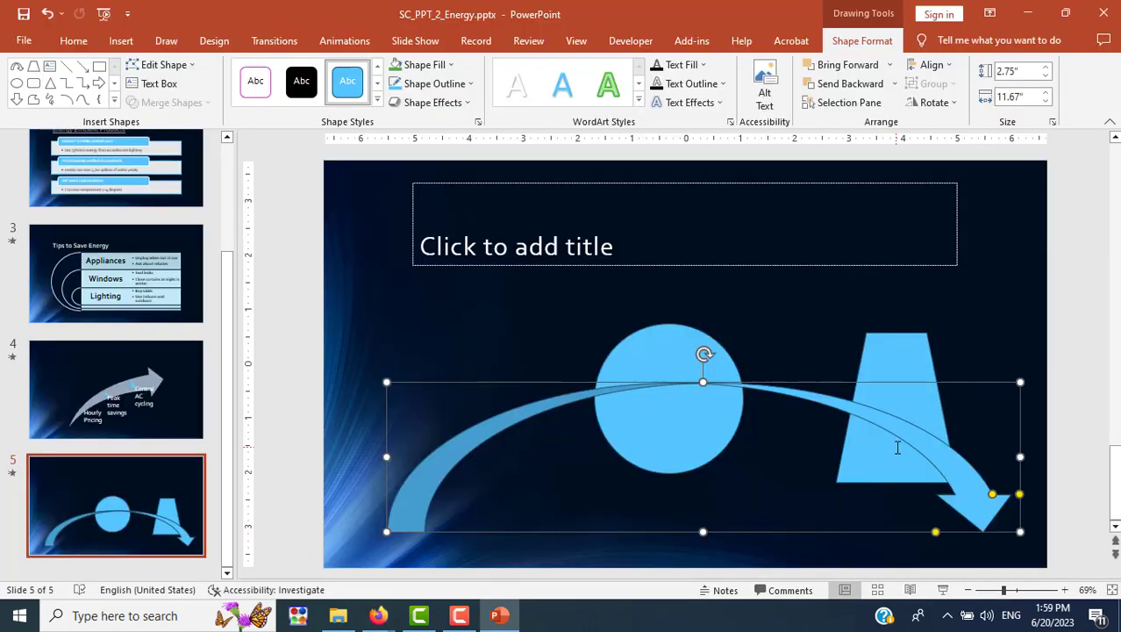
{"action": "left_click_drag", "start_coordinate": [835, 407], "coordinate": [844, 424]}
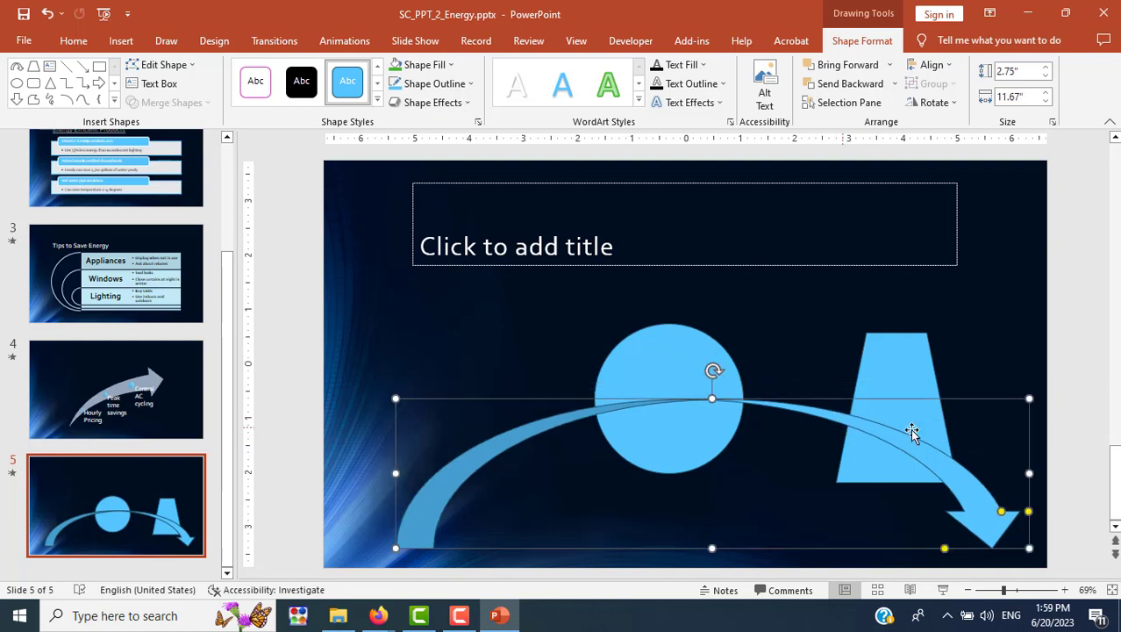
{"action": "left_click_drag", "start_coordinate": [919, 458], "coordinate": [914, 457]}
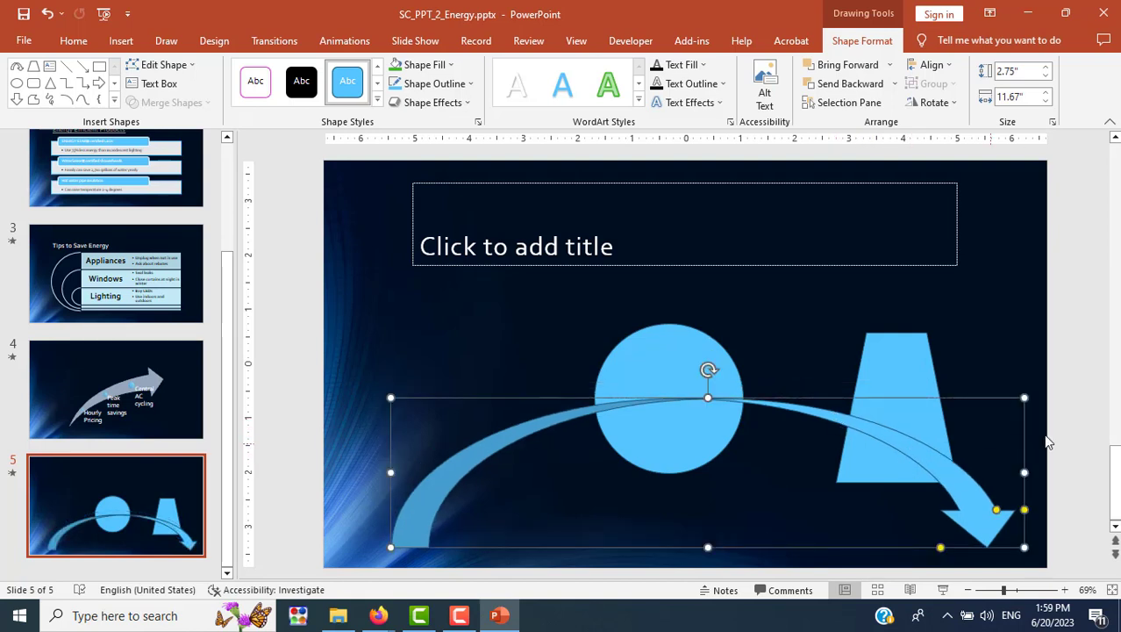
{"action": "left_click", "coordinate": [1078, 449]}
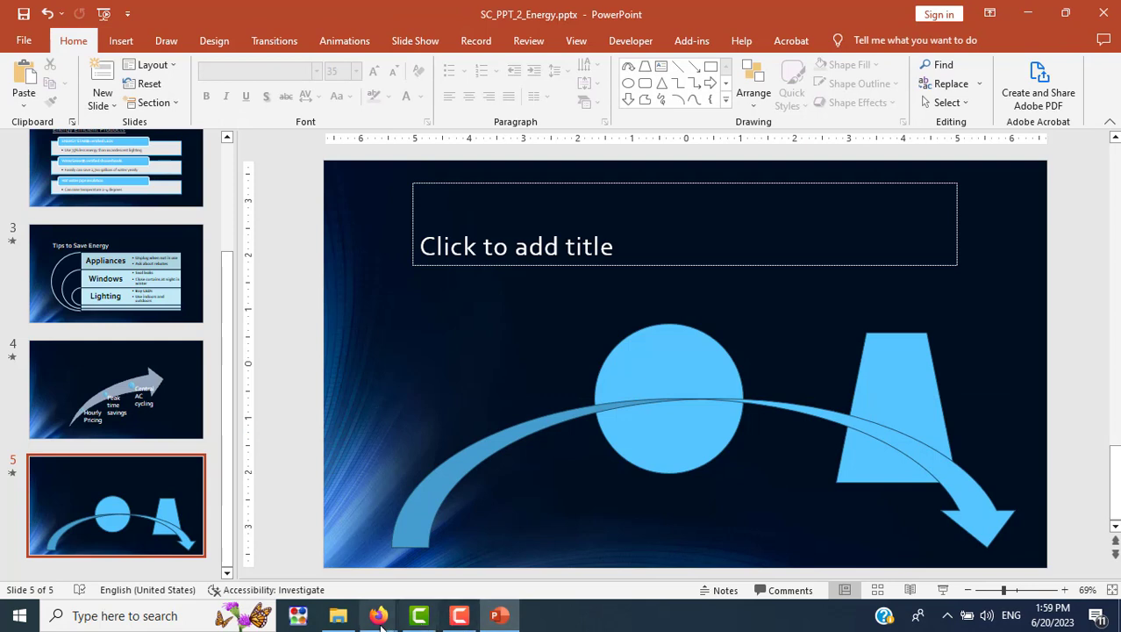
{"action": "left_click", "coordinate": [458, 615]}
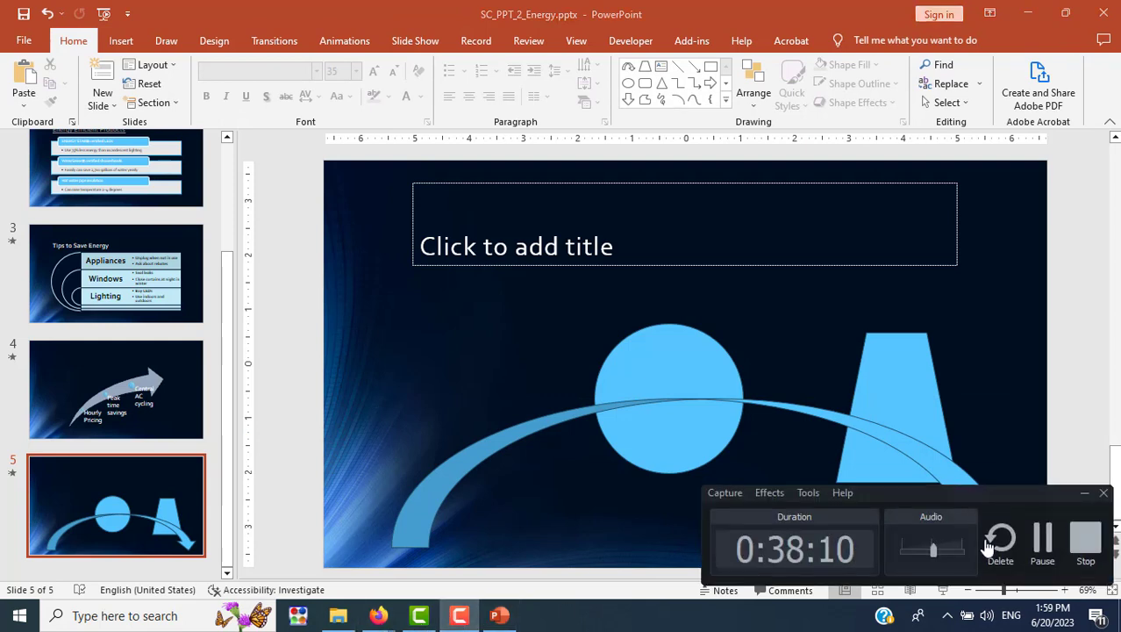